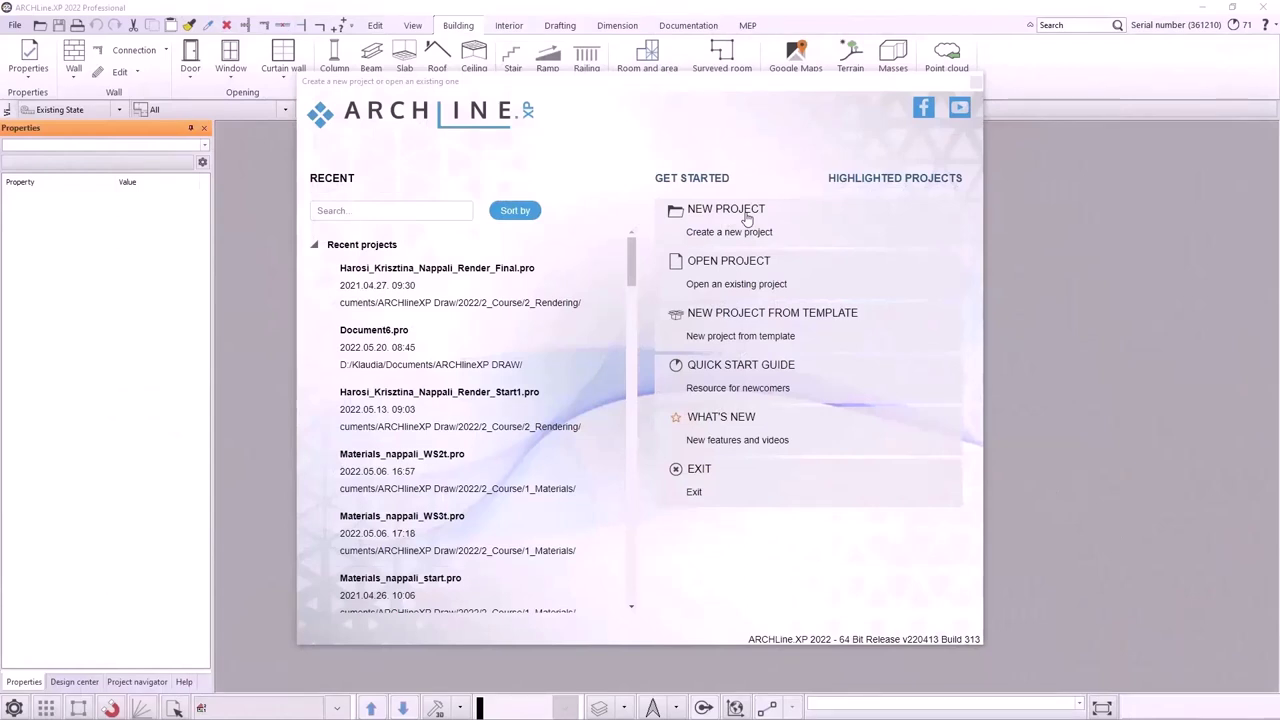
Step: Create a new project and accept the default project properties
left_click(747, 216)
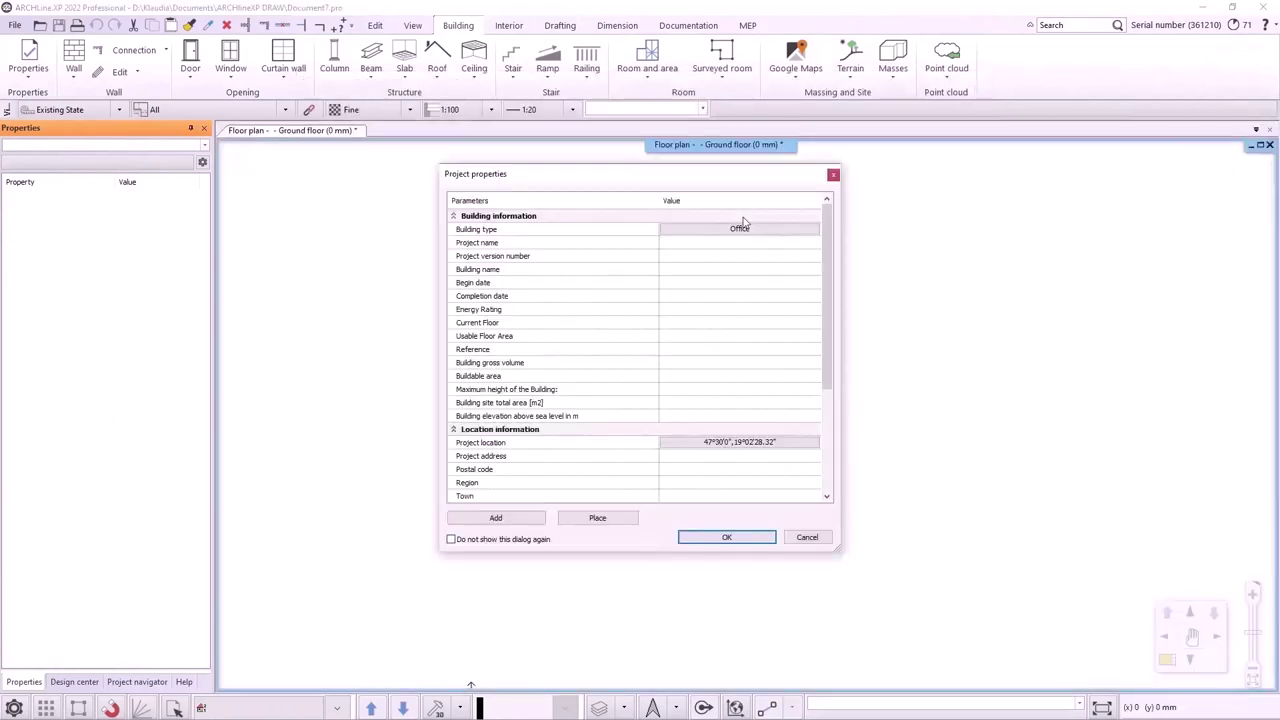
left_click(733, 539)
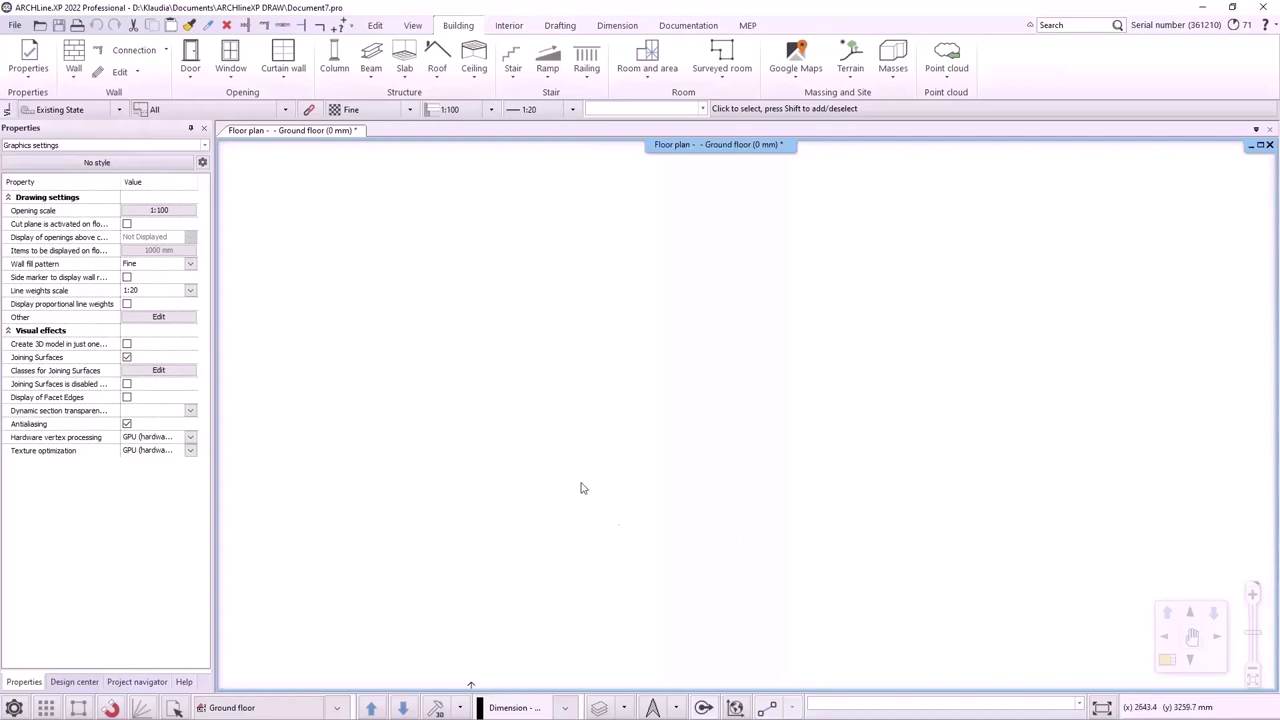
Step: Import Beetroot_Bar_floorplan.jpg as a raster image from the JPEG folder under 3_Architectural design processing
left_click(15, 25)
mouse_move(48, 175)
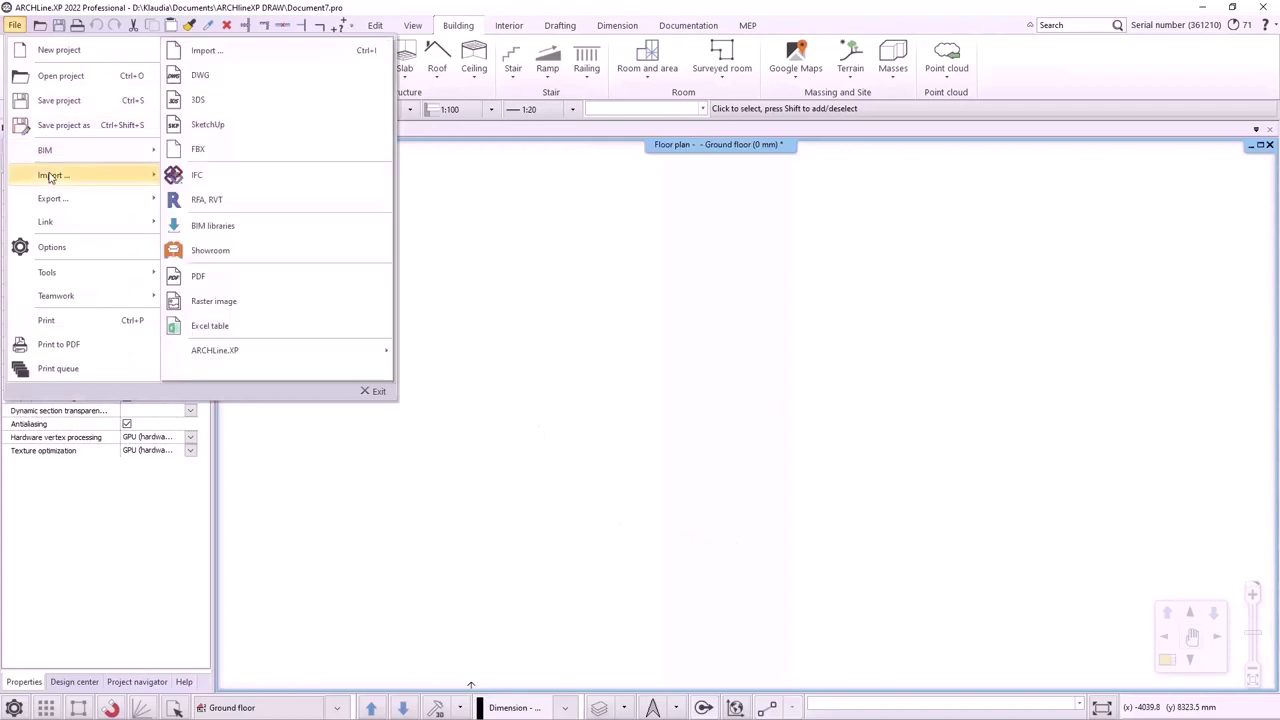
left_click(214, 301)
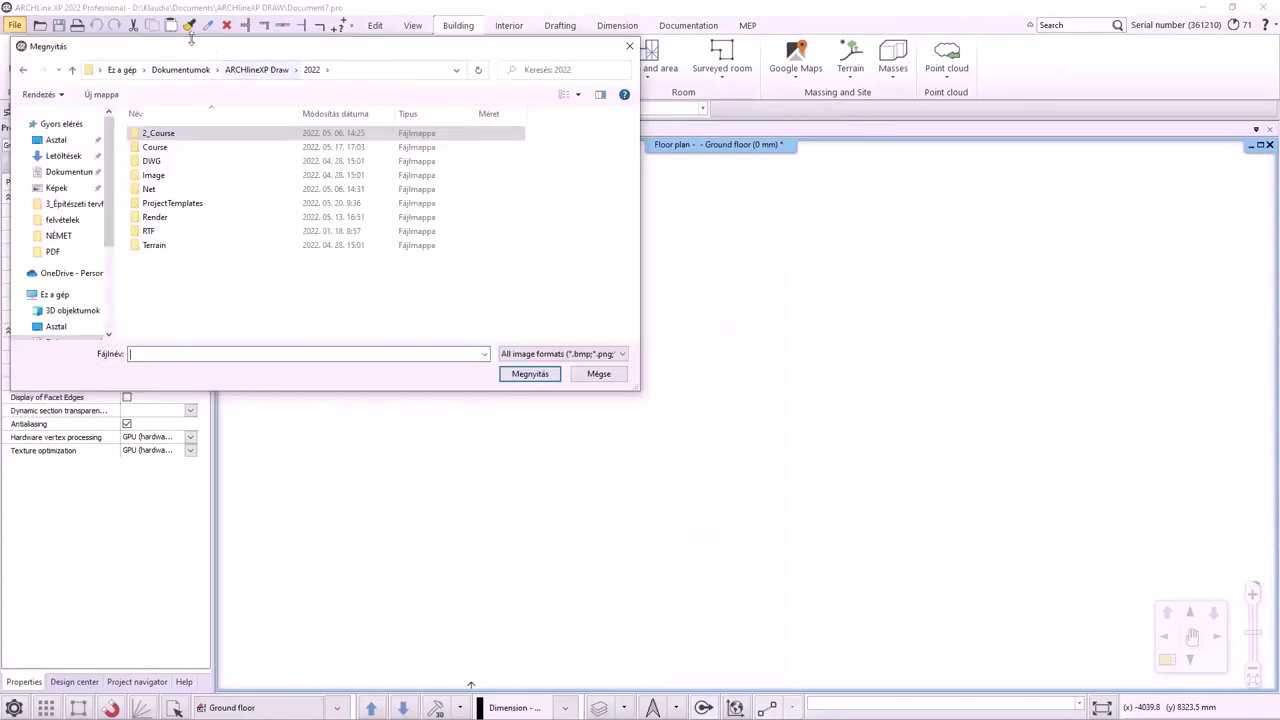
double_click(210, 161)
double_click(195, 175)
left_click(165, 150)
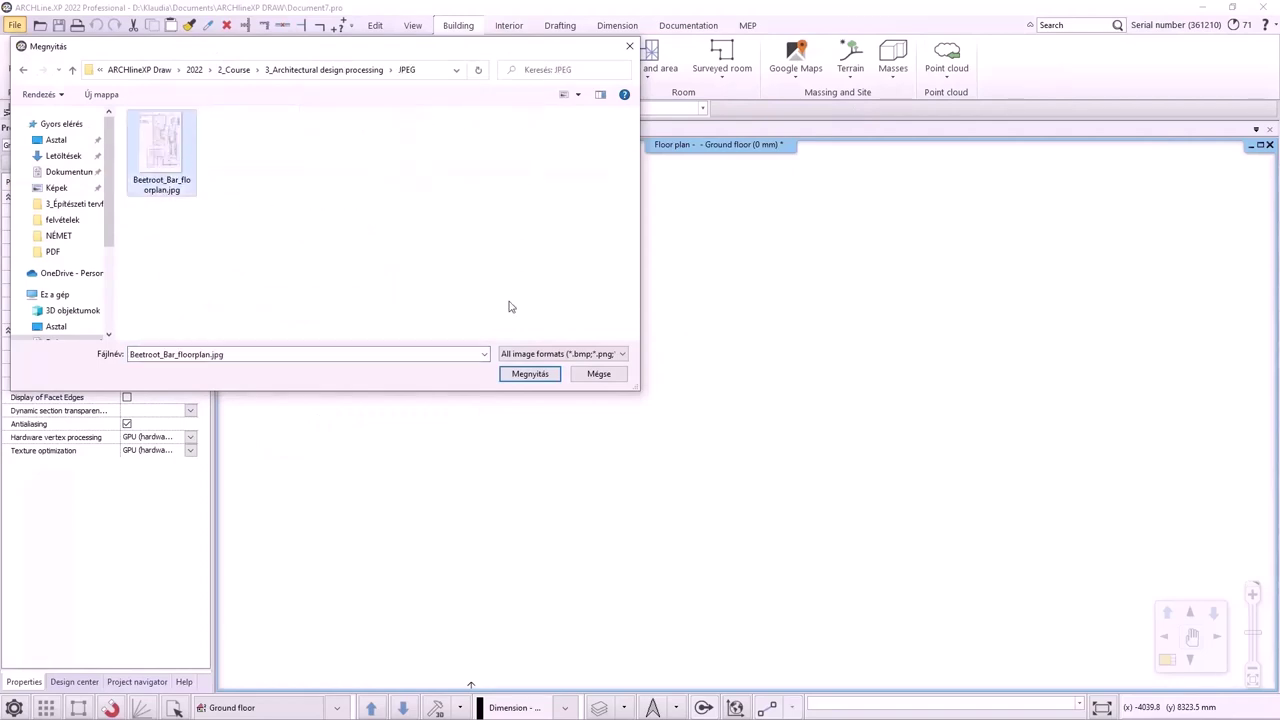
left_click(530, 373)
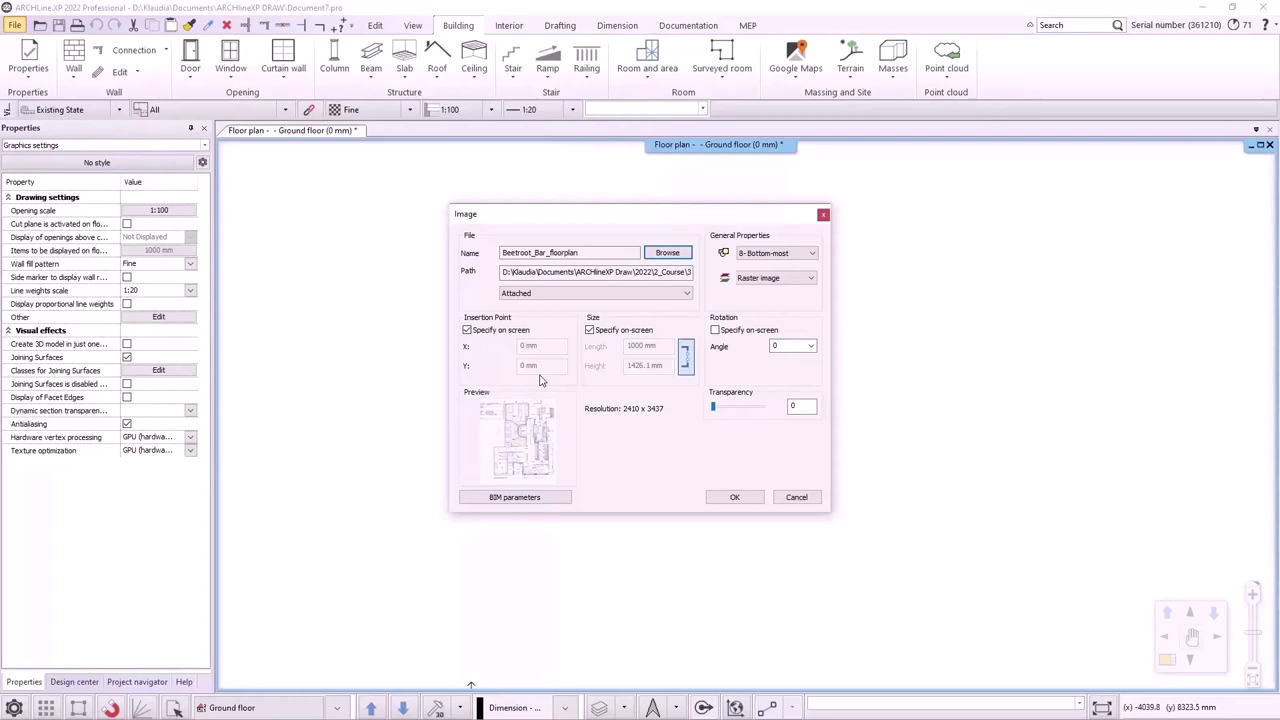
Step: Assign the image to the Raster image layer and place it on the ground floor plan at about 1 m wide
left_click(770, 280)
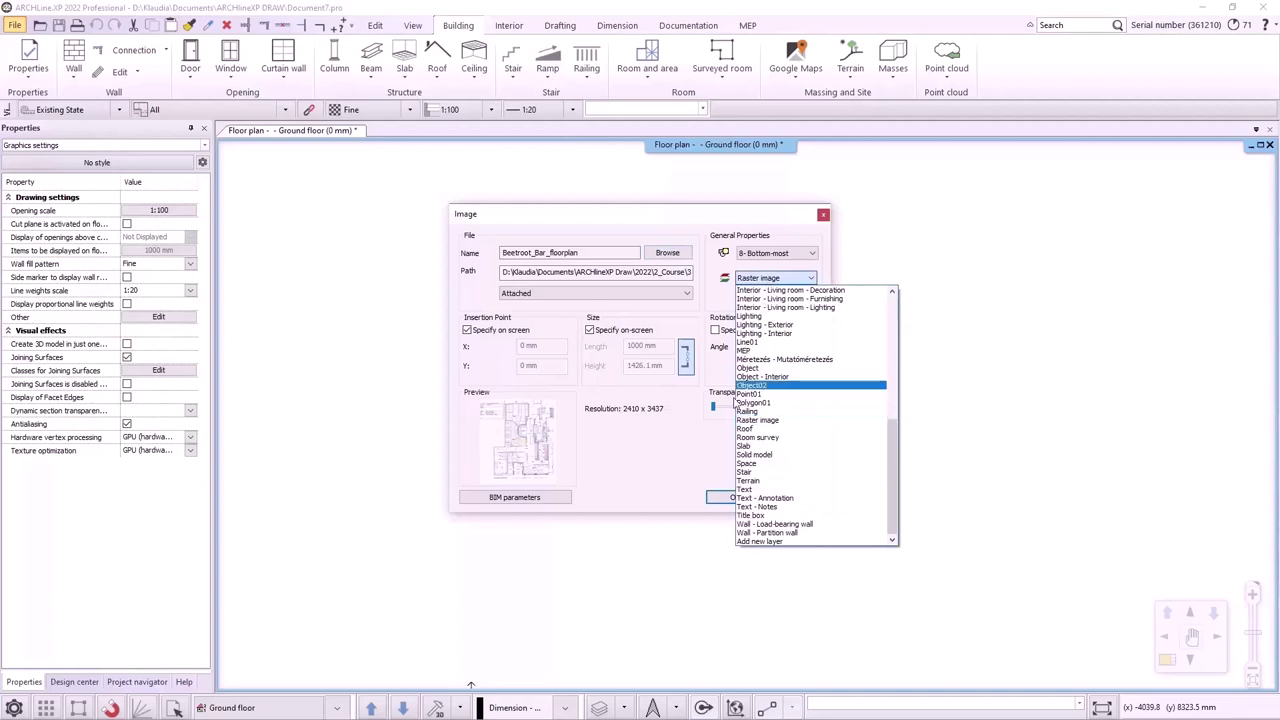
left_click(785, 421)
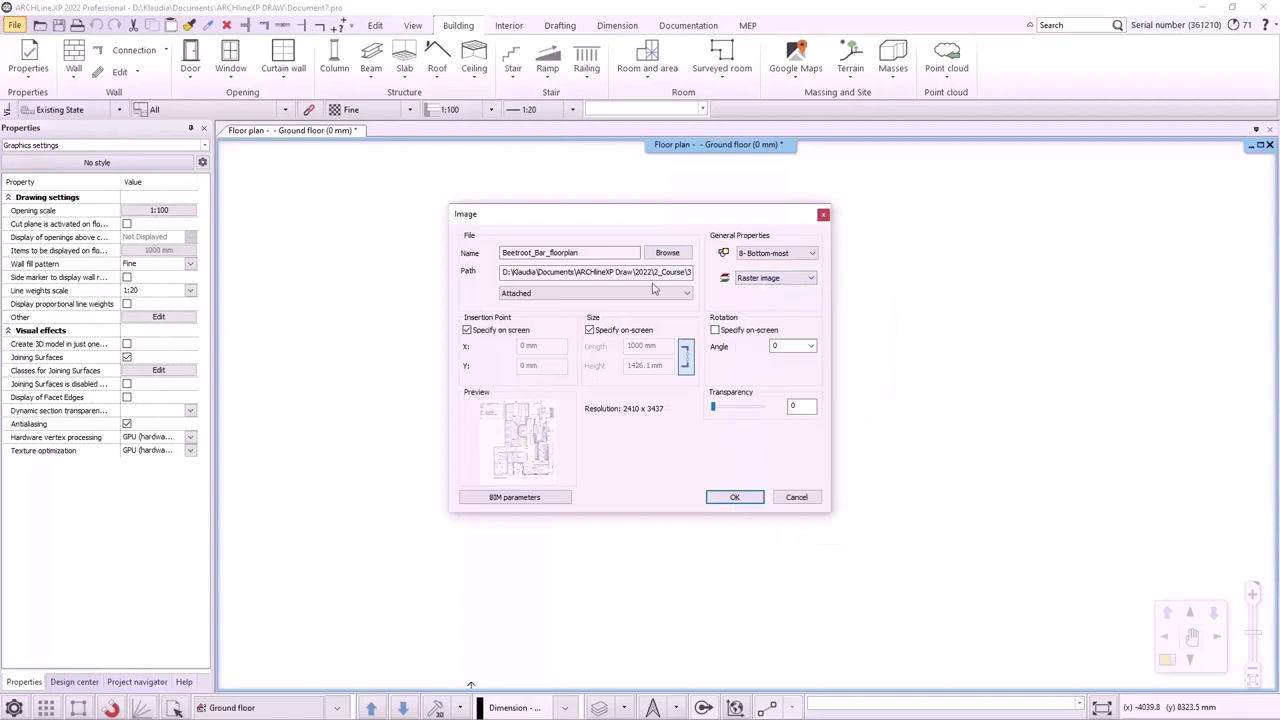
left_click(736, 498)
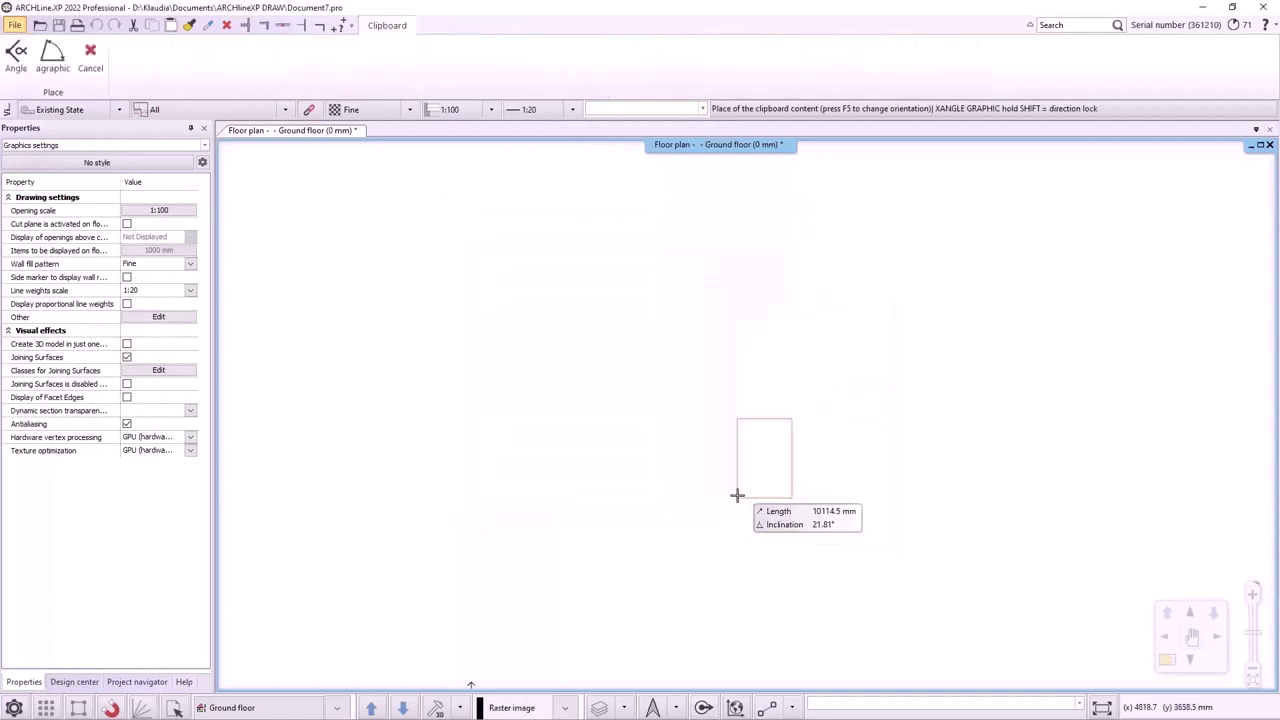
left_click(589, 556)
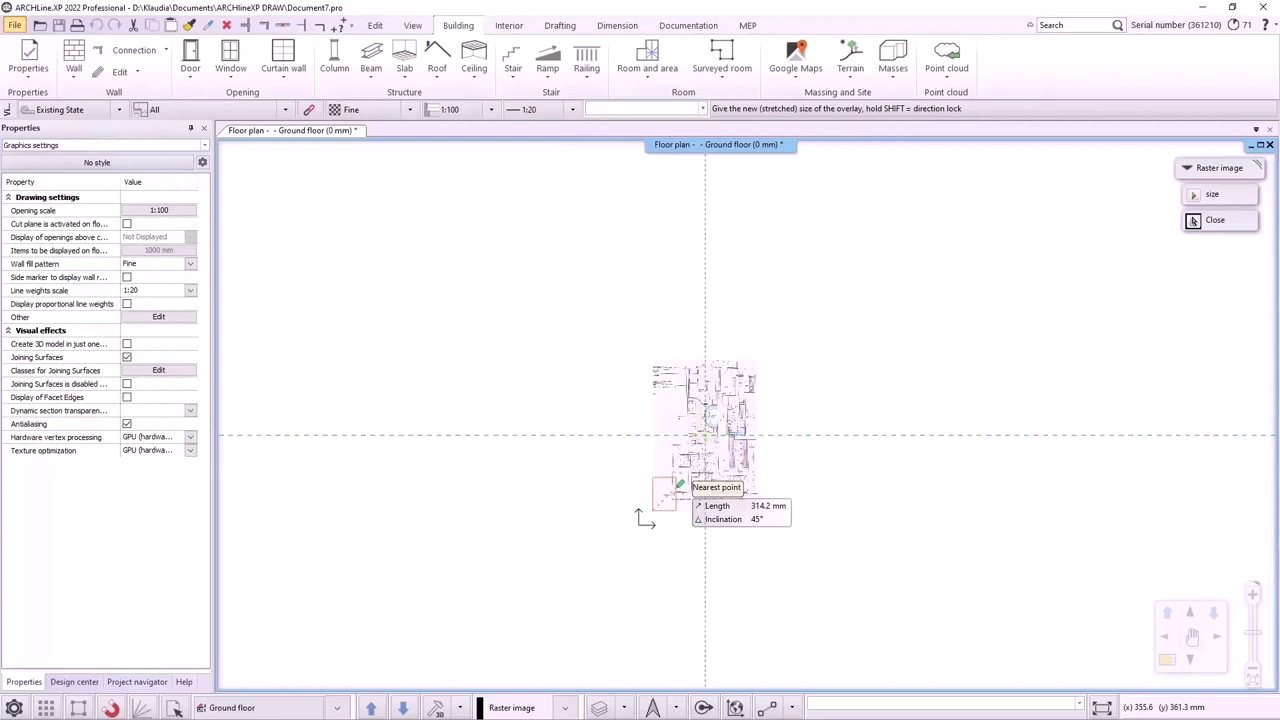
left_click(680, 484)
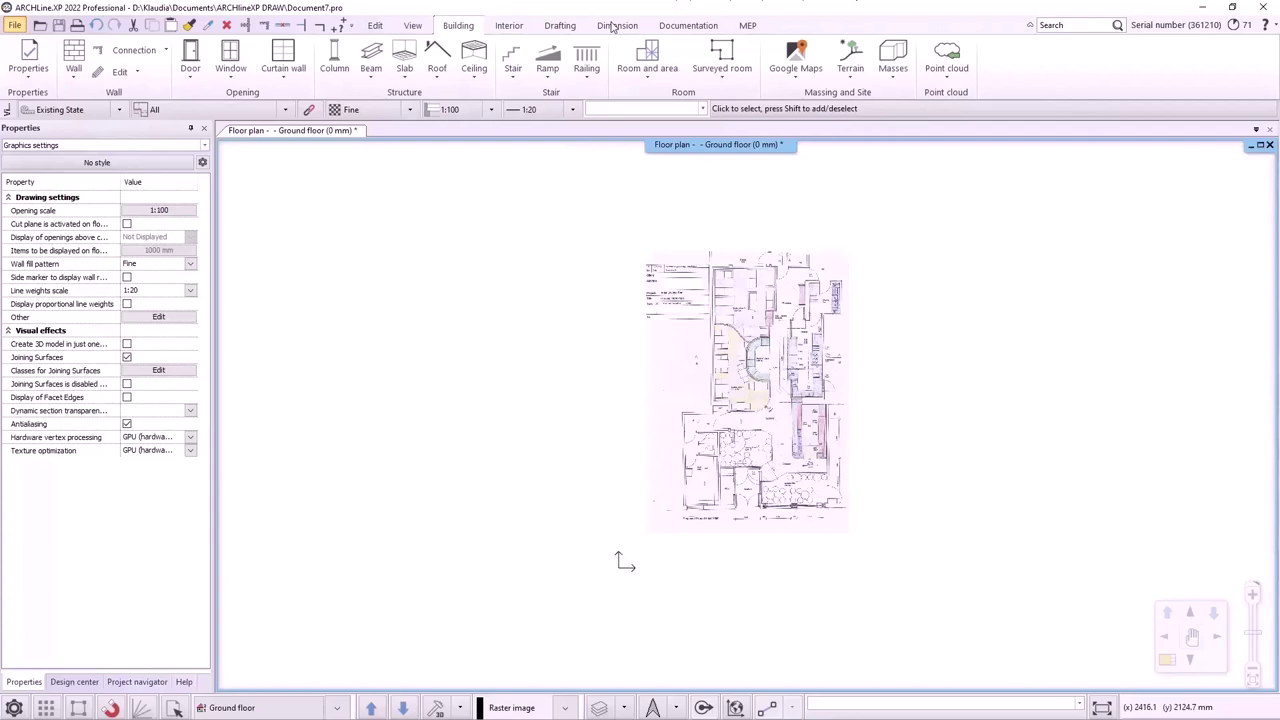
Step: Measure the distance between the end ticks of the 1,100 dimension in the kitchen on the imported plan
left_click(613, 27)
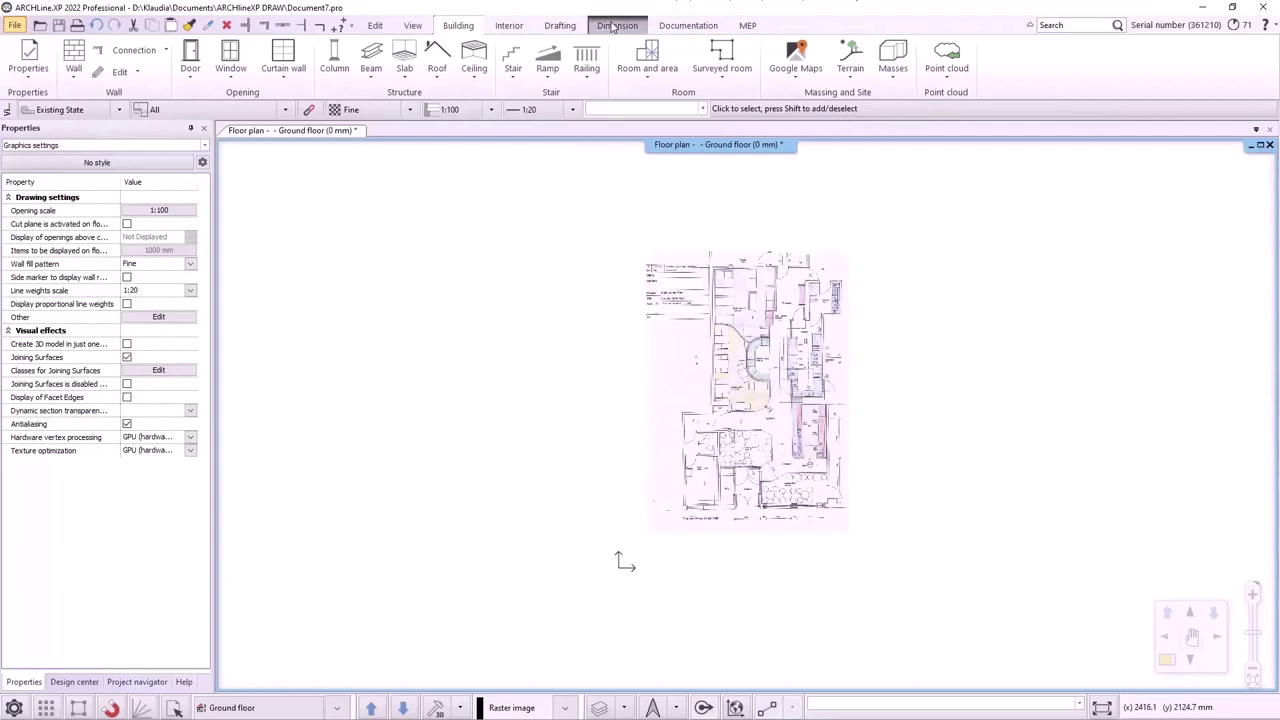
left_click(824, 60)
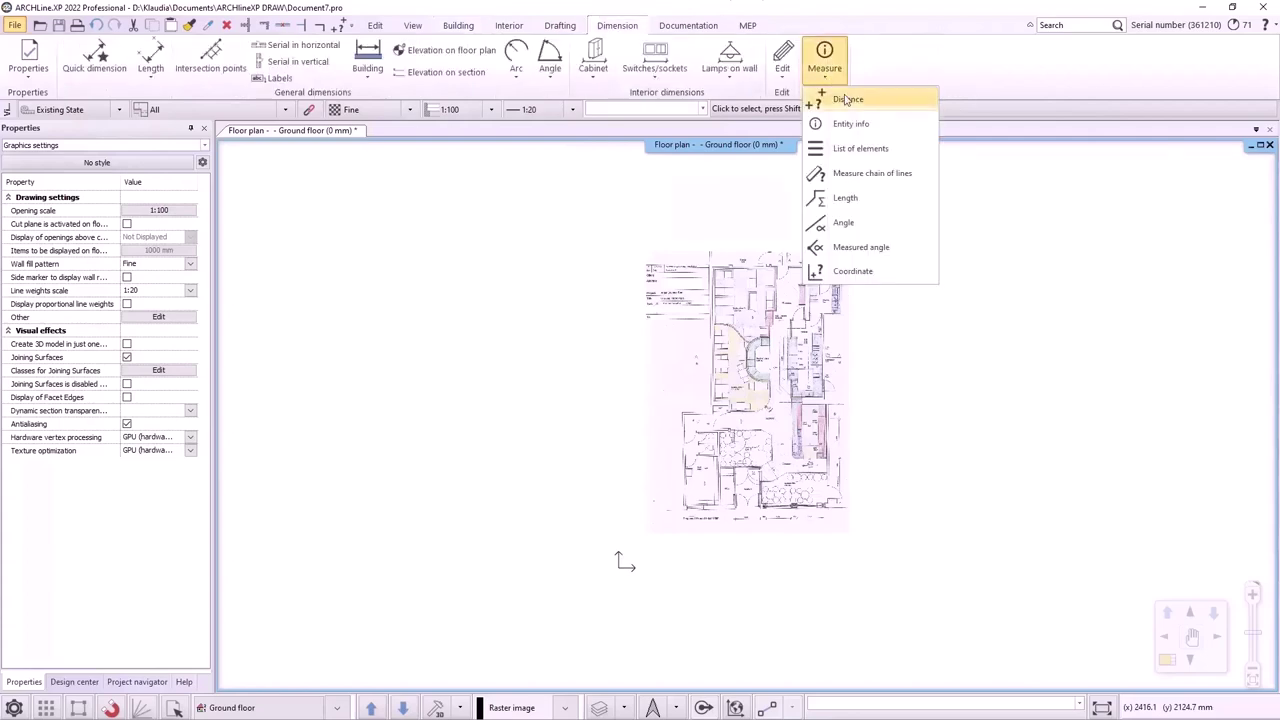
left_click(845, 98)
scroll(740, 320, "up", 3)
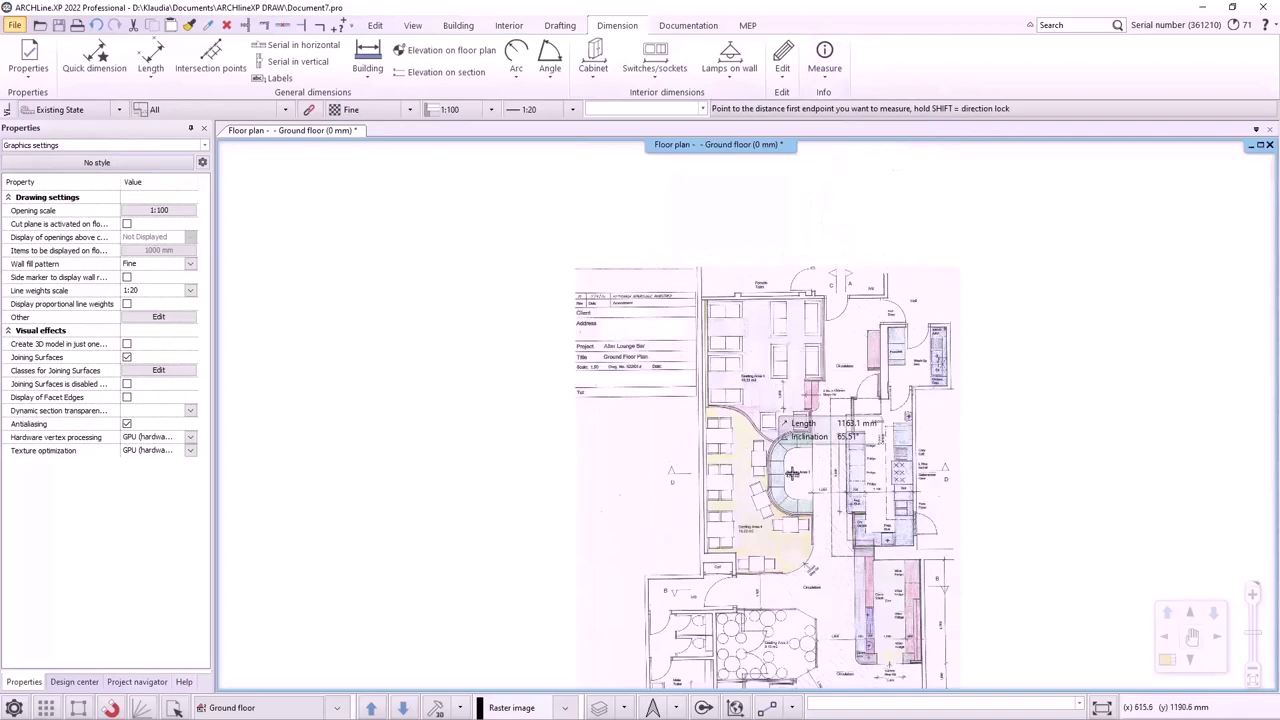
scroll(850, 495, "up", 2)
scroll(770, 440, "up", 5)
left_click(797, 384)
left_click(1003, 383)
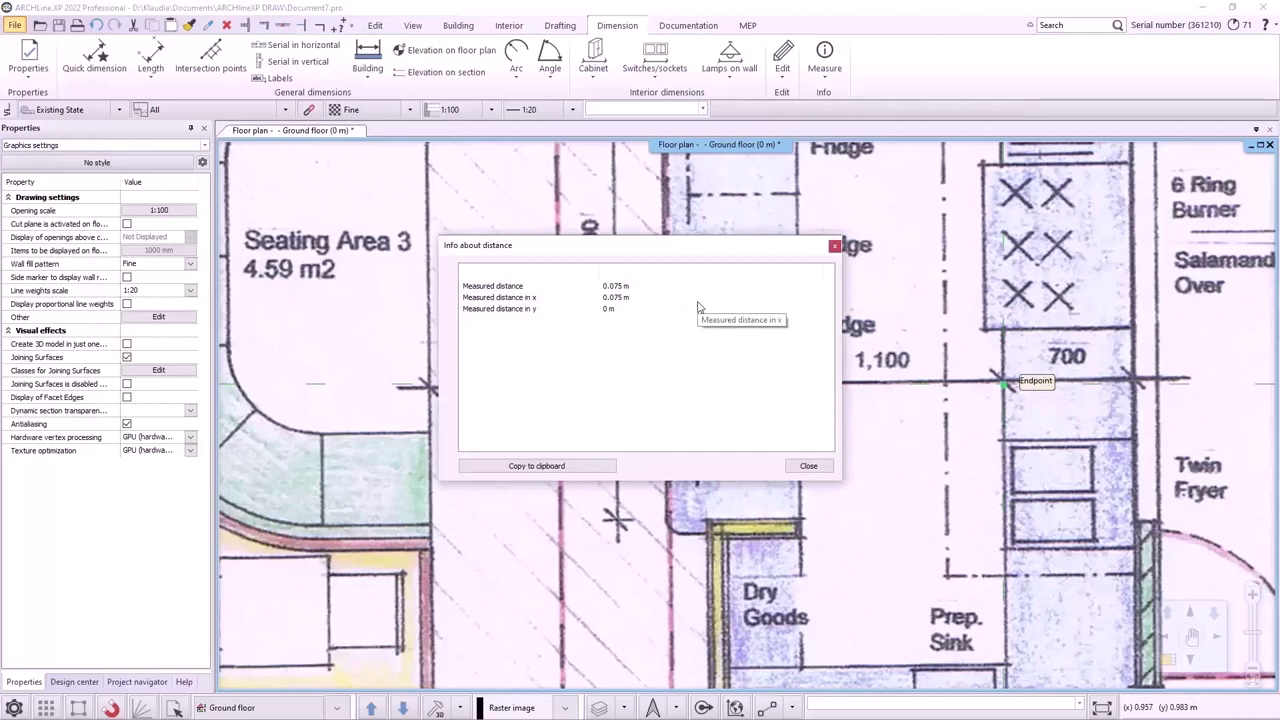
left_click(806, 466)
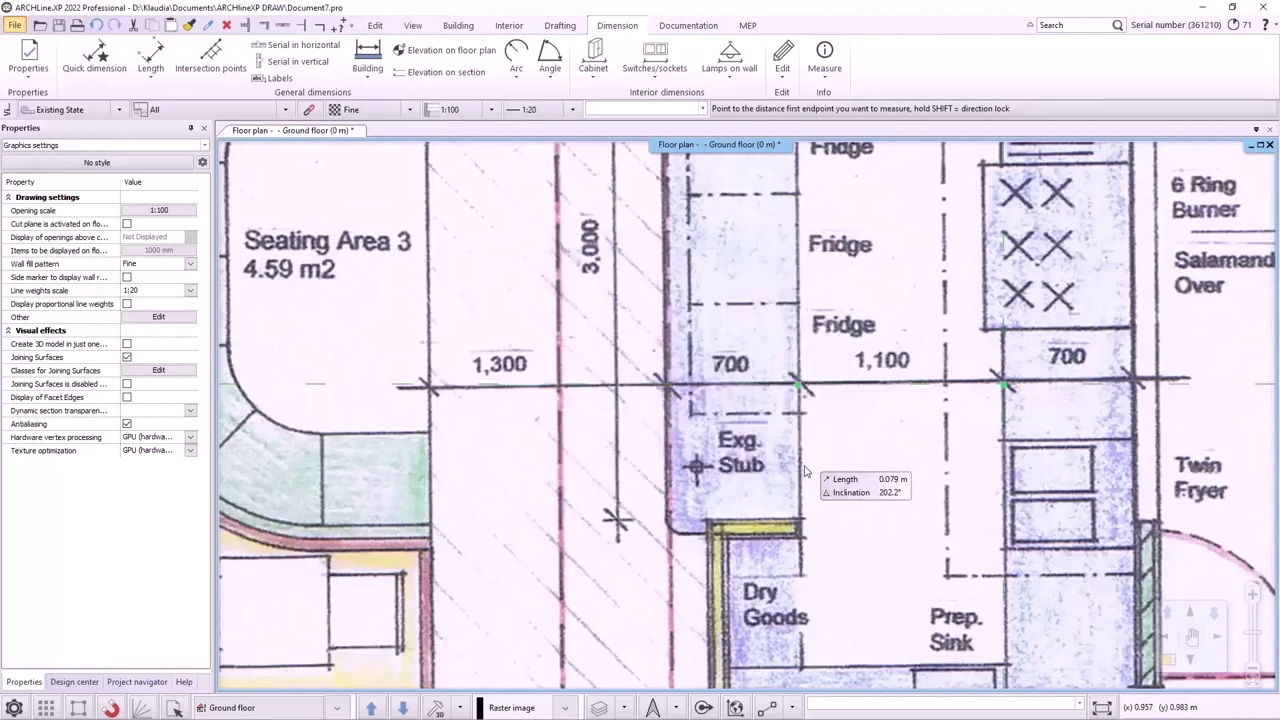
key("Escape")
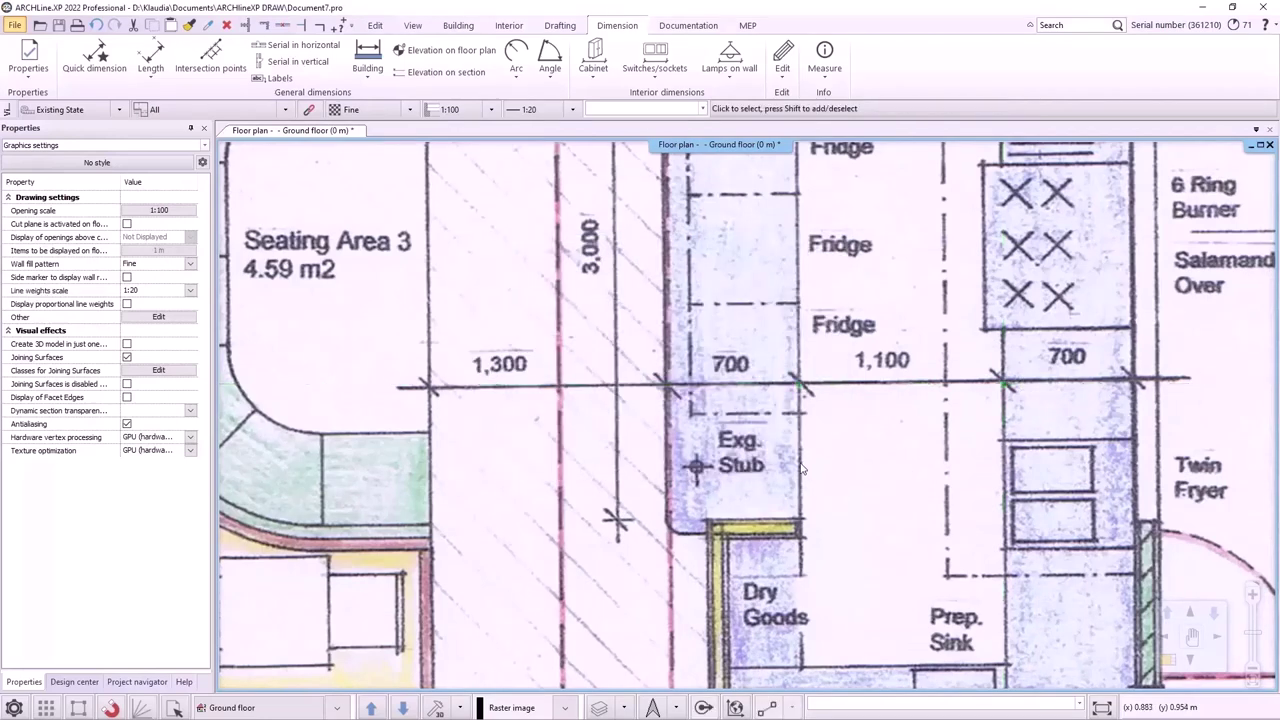
Step: Calibrate the floor plan image along the vertical 3,000 dimension line, setting its real-world distance to 3 m
scroll(800, 468, "down", 3)
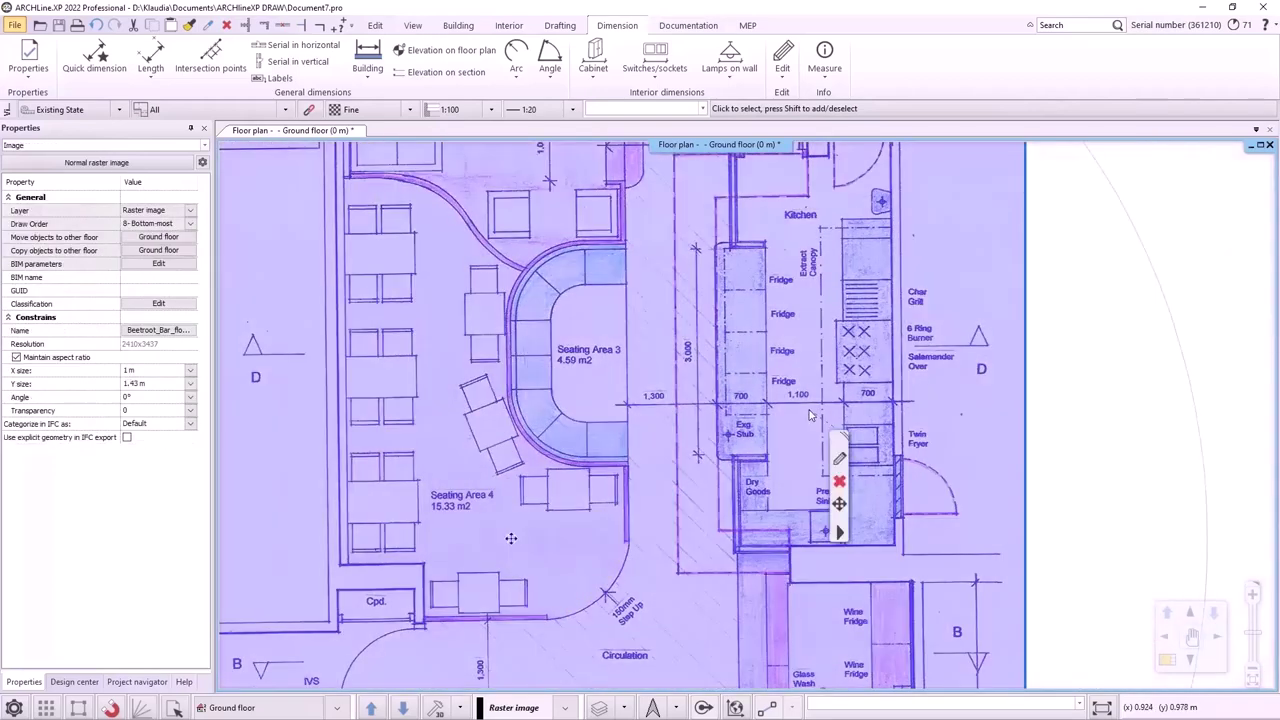
left_click(813, 419)
left_click(839, 533)
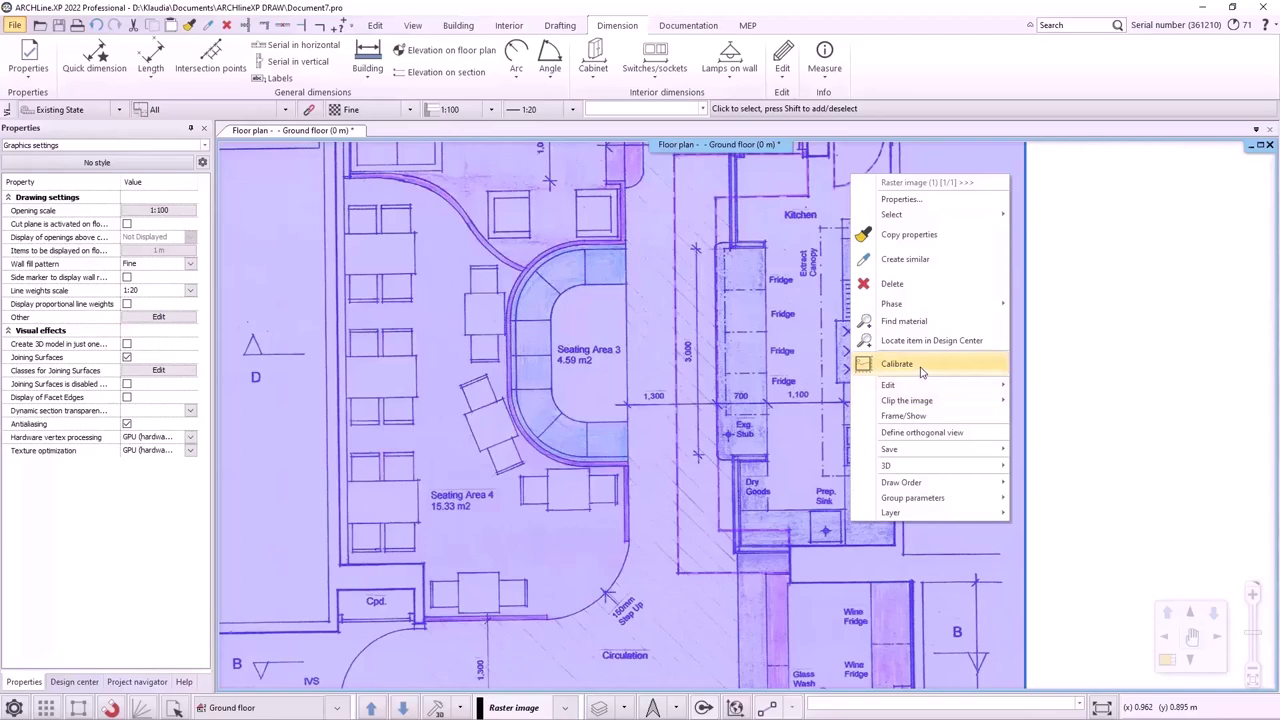
left_click(897, 364)
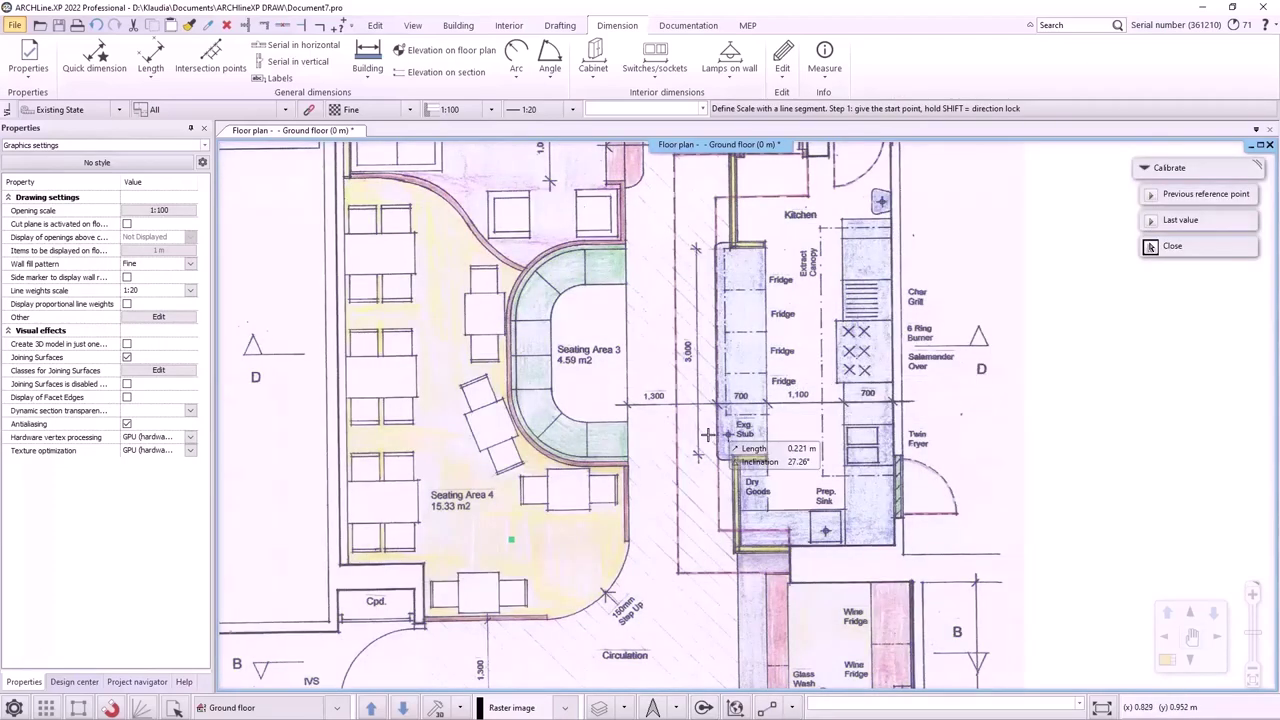
scroll(708, 435, "up", 5)
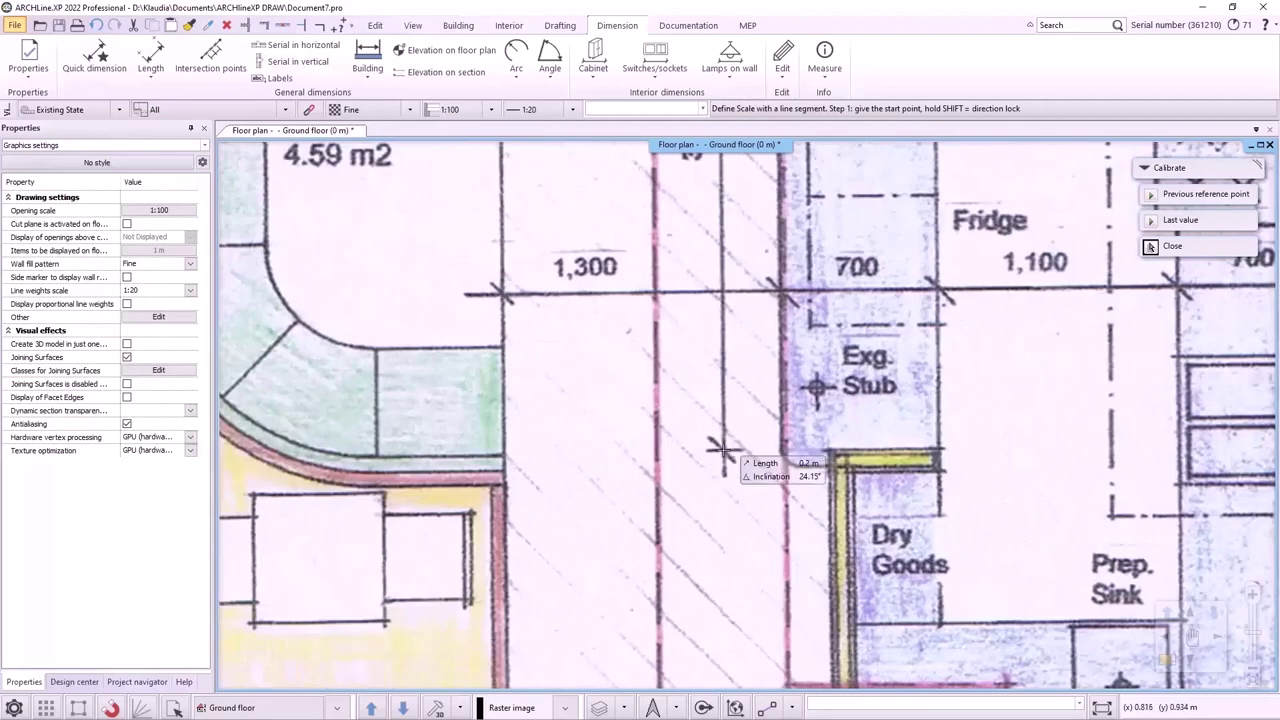
left_click(722, 292)
middle_click_drag(722, 292, 669, 548)
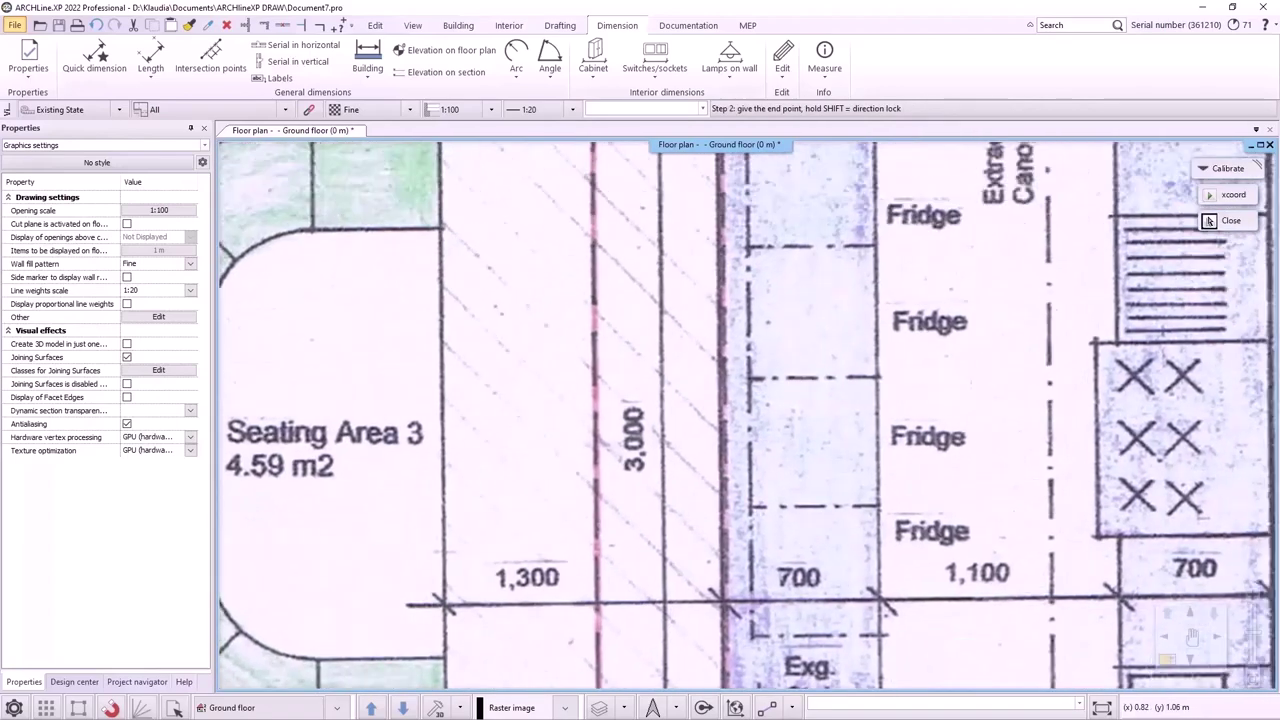
scroll(671, 229, "up", 4)
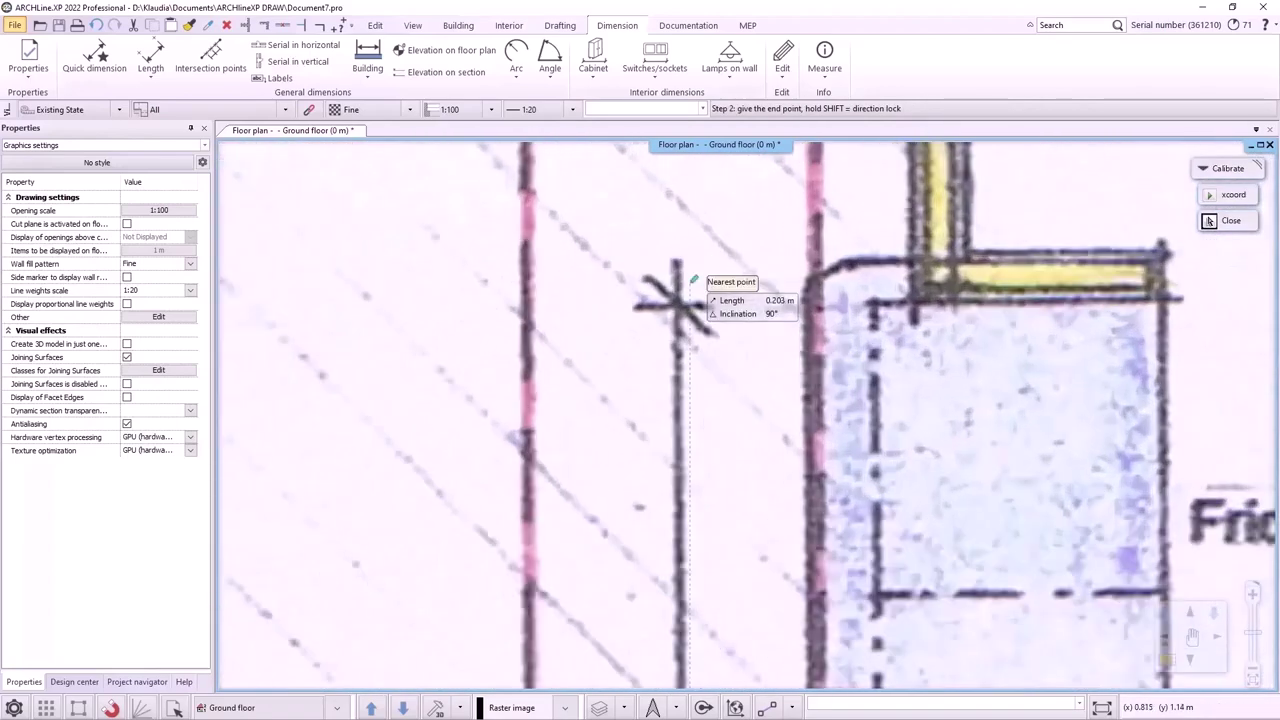
left_click(676, 300)
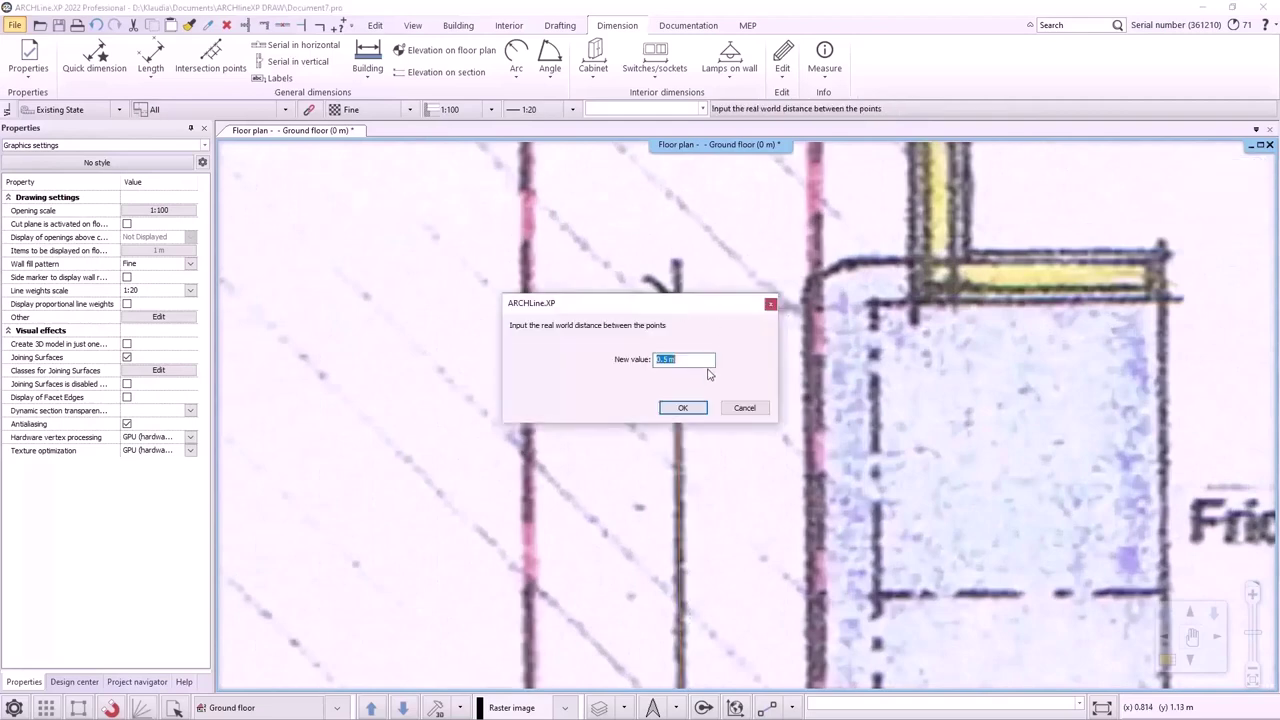
type("3")
left_click(683, 407)
Step: Measure the vertical 3,000 dimension line beside the fridges to check the calibrated scale
scroll(735, 470, "down", 6)
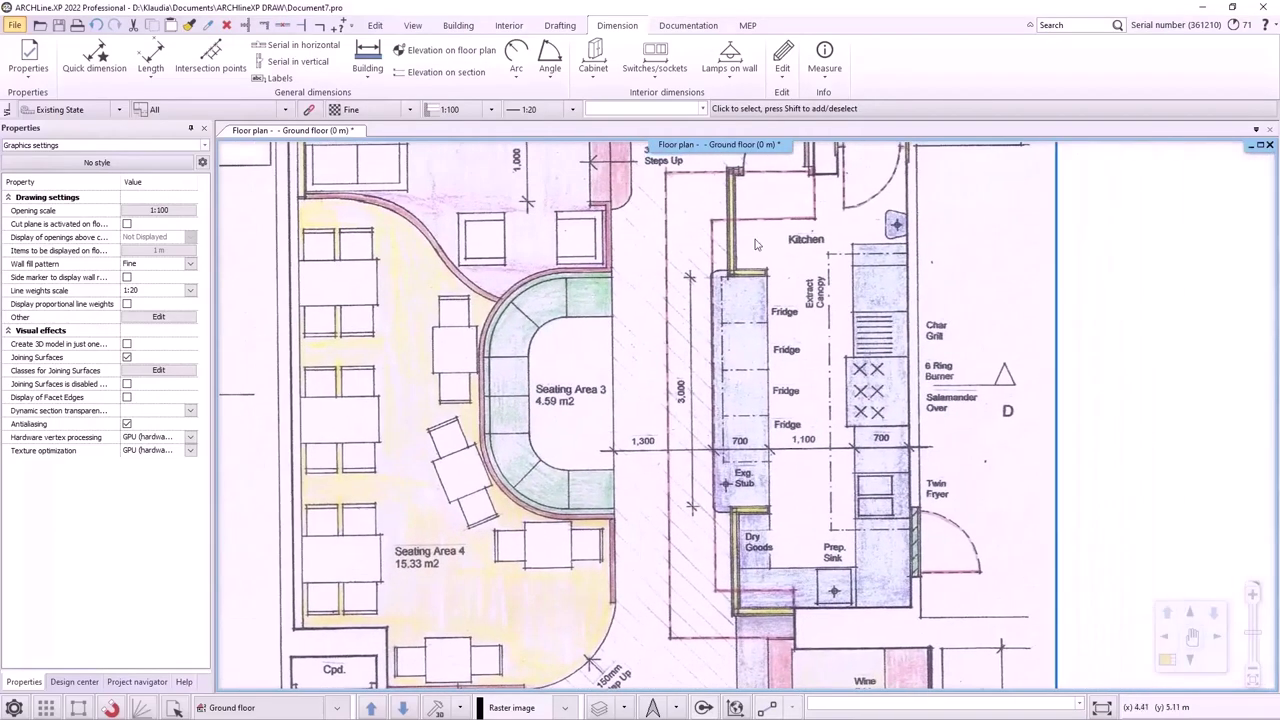
left_click(340, 26)
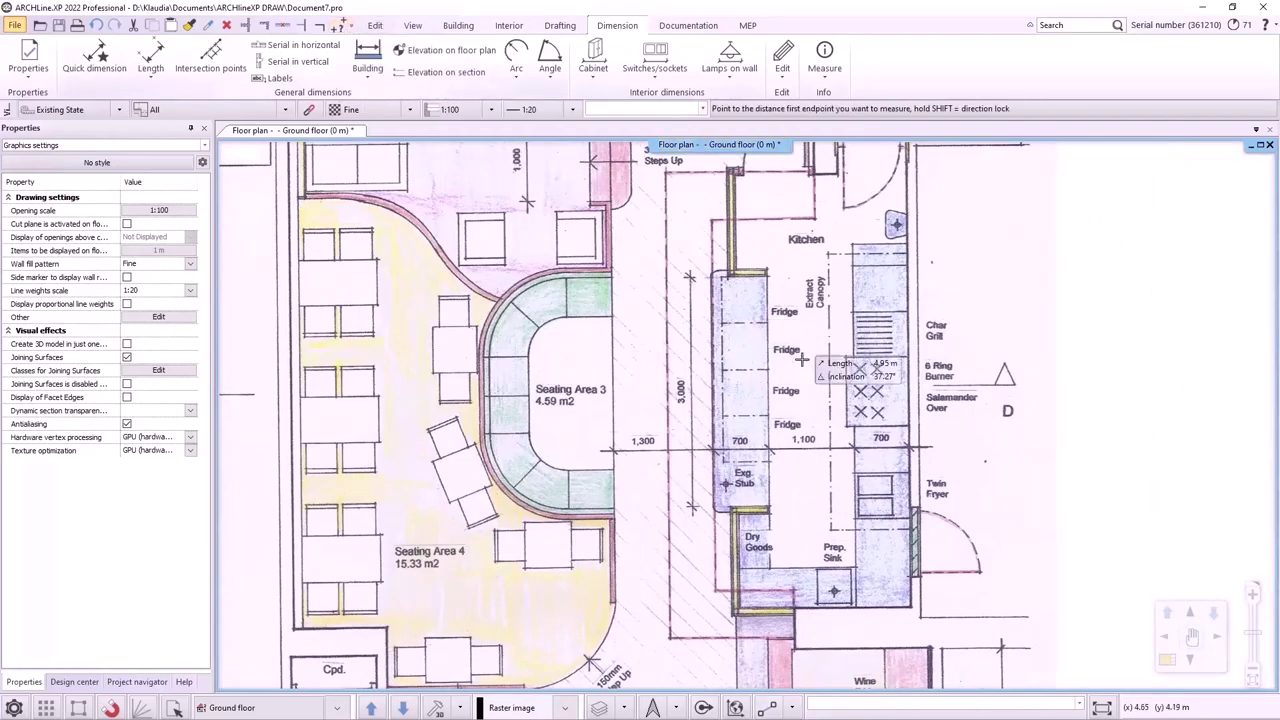
scroll(716, 456, "up", 3)
left_click(695, 525)
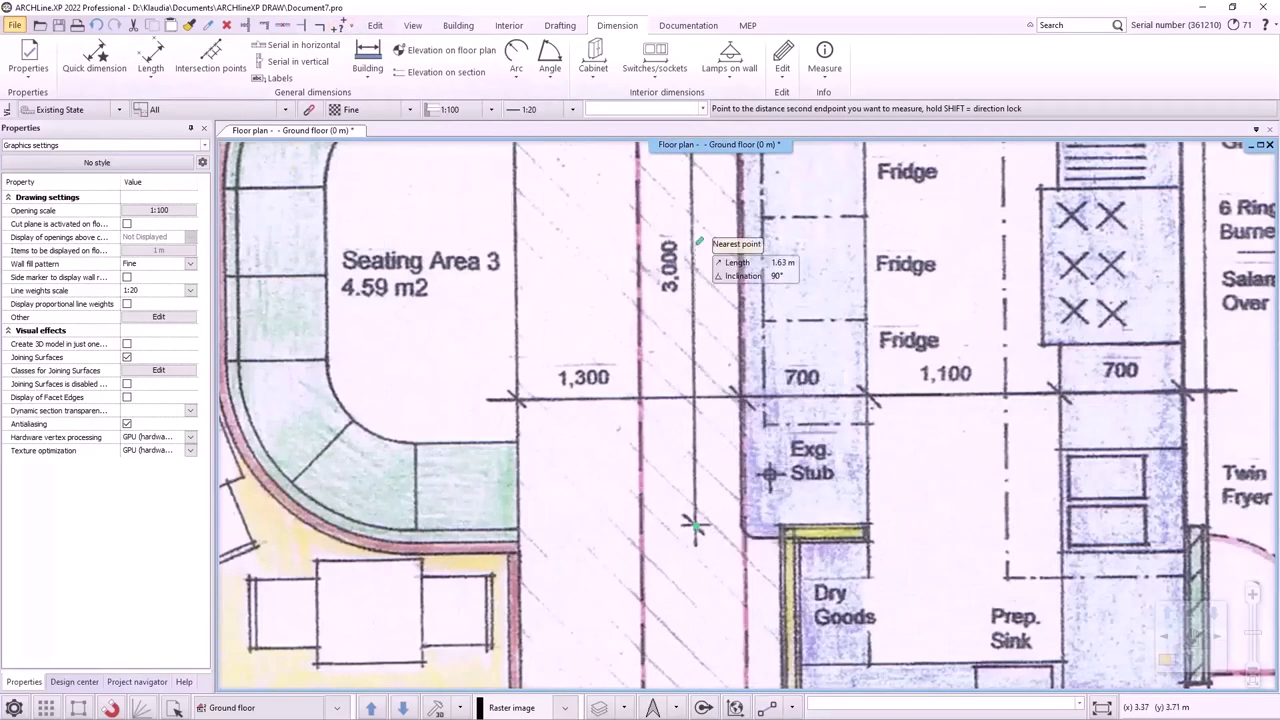
scroll(812, 408, "up", 5)
left_click(812, 407)
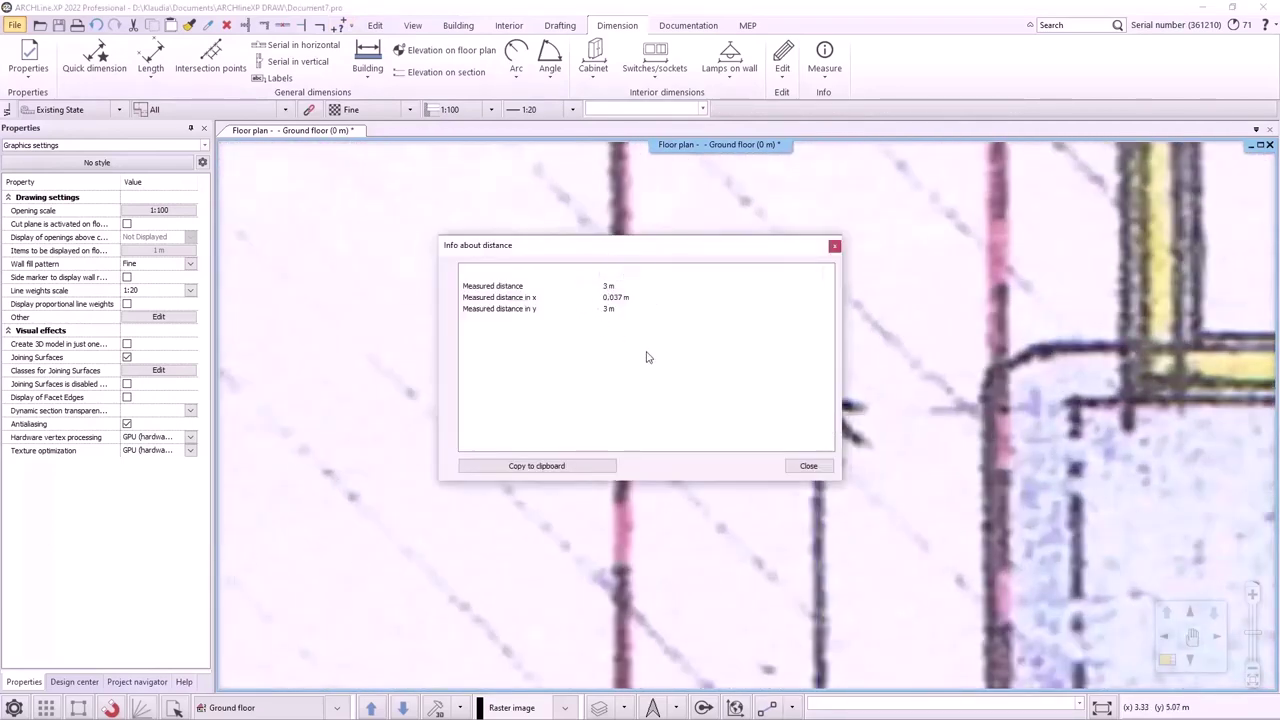
left_click(807, 465)
scroll(816, 408, "down", 8)
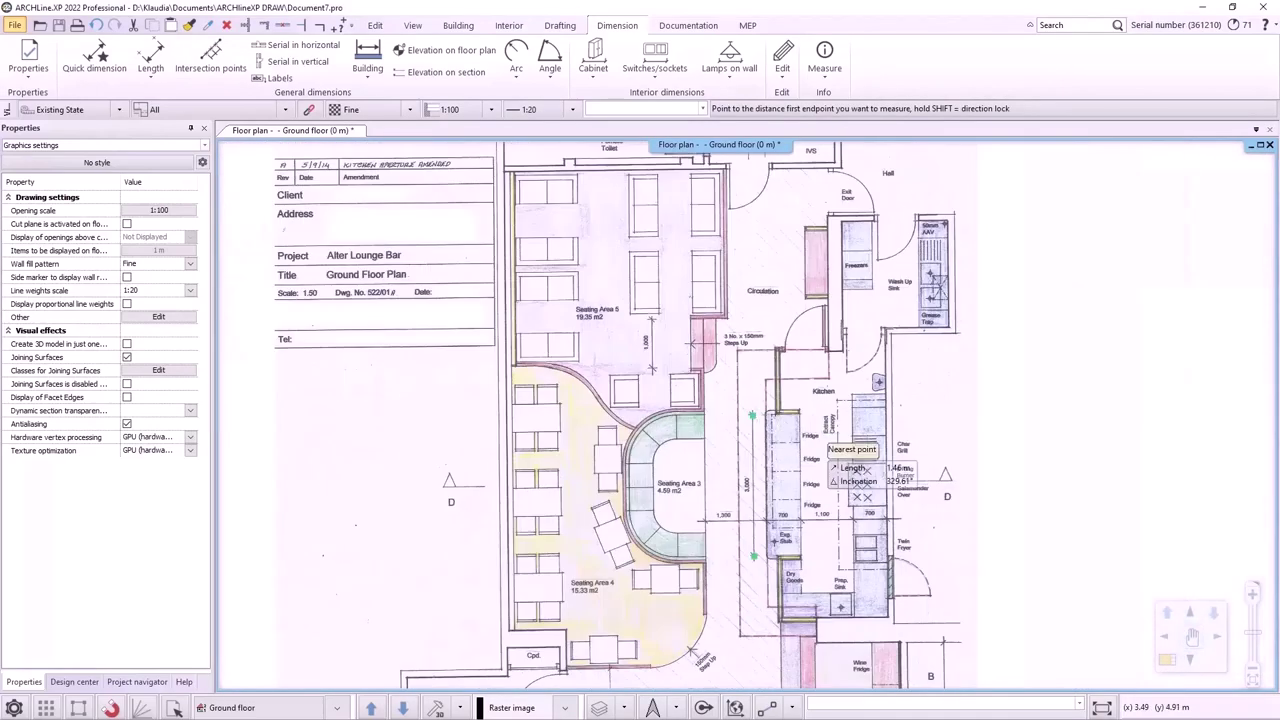
key("Escape")
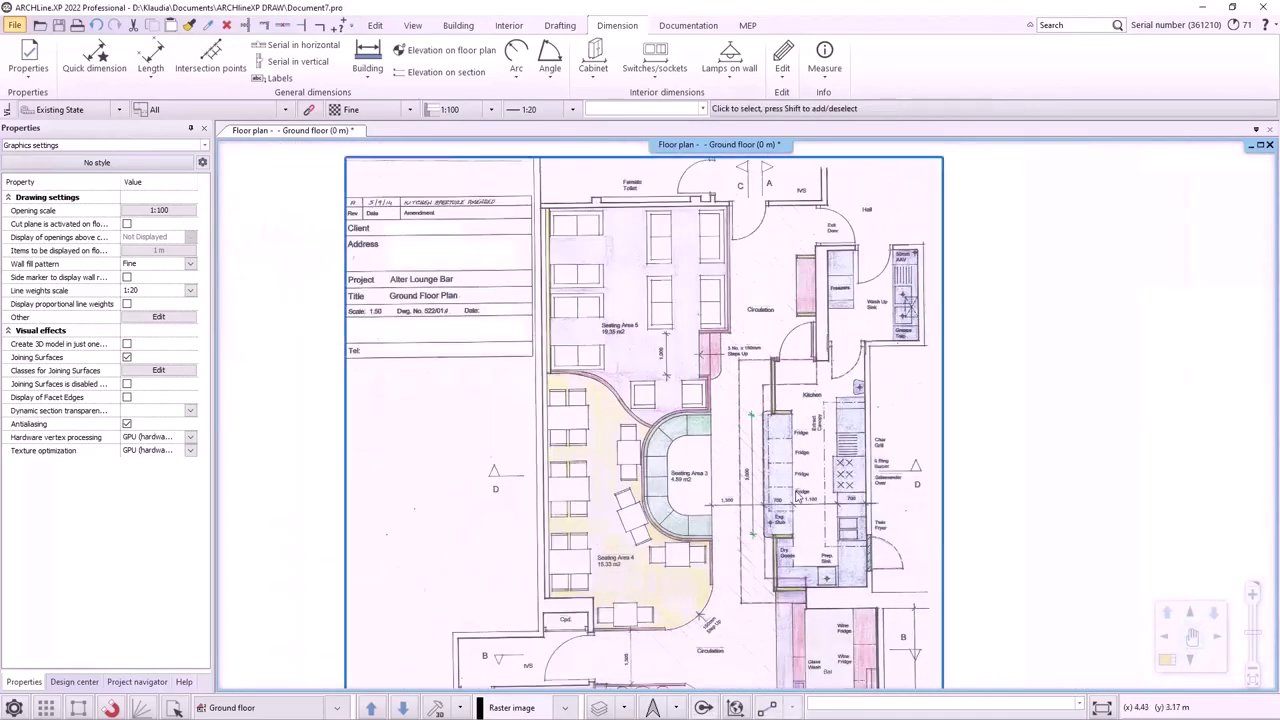
Step: Measure the horizontal 1,300 dimension between Seating Area 3 and the fridge counter to check the calibration
left_click(343, 27)
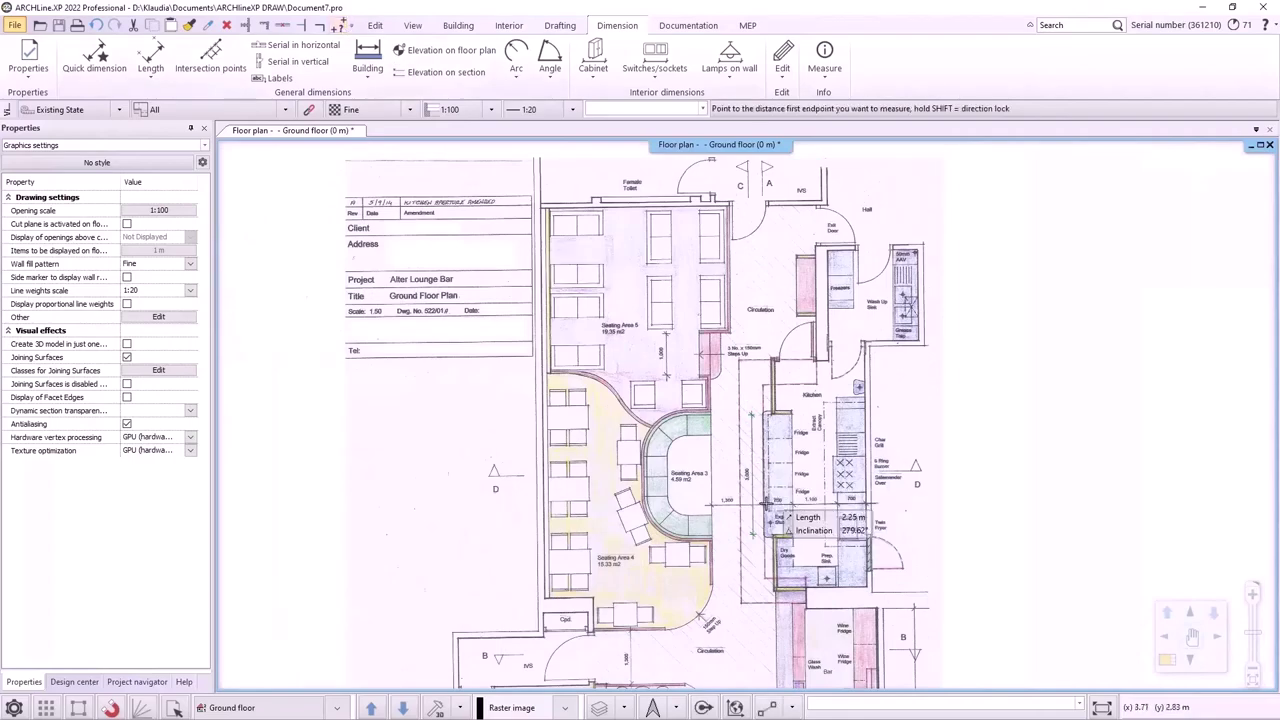
scroll(743, 534, "up", 3)
left_click(647, 438)
scroll(747, 437, "up", 5)
left_click(745, 437)
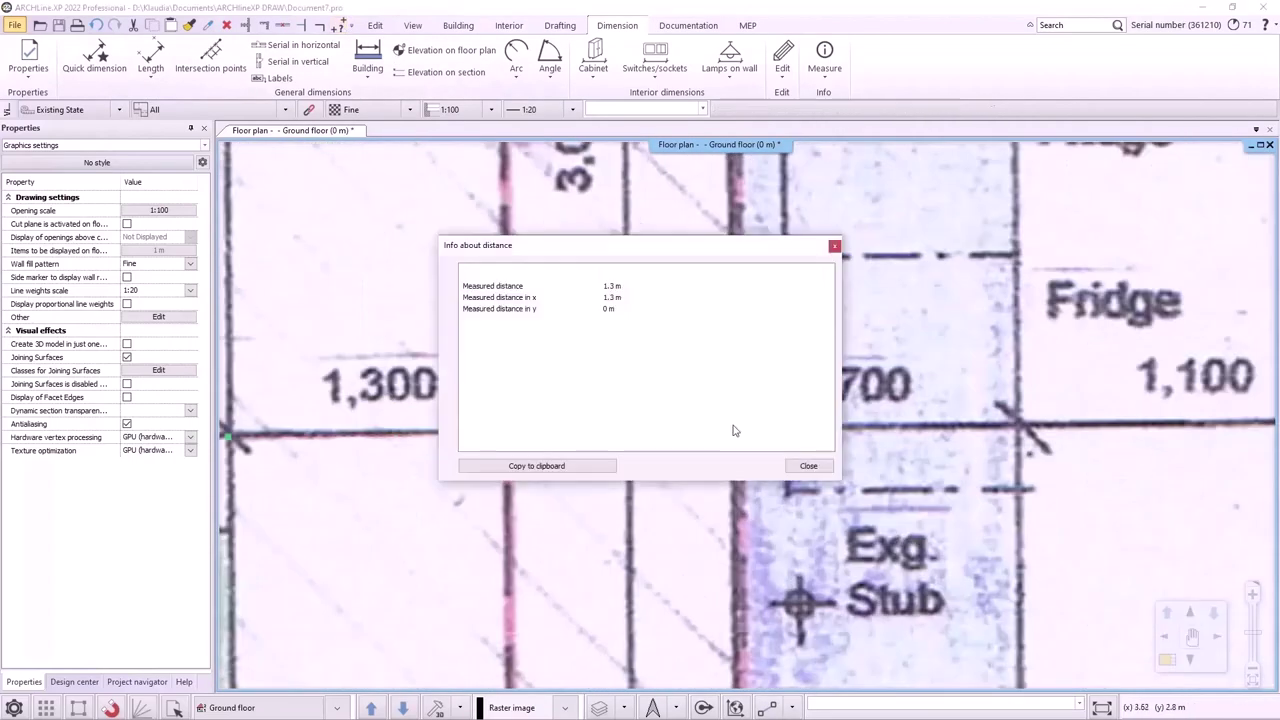
left_click(808, 466)
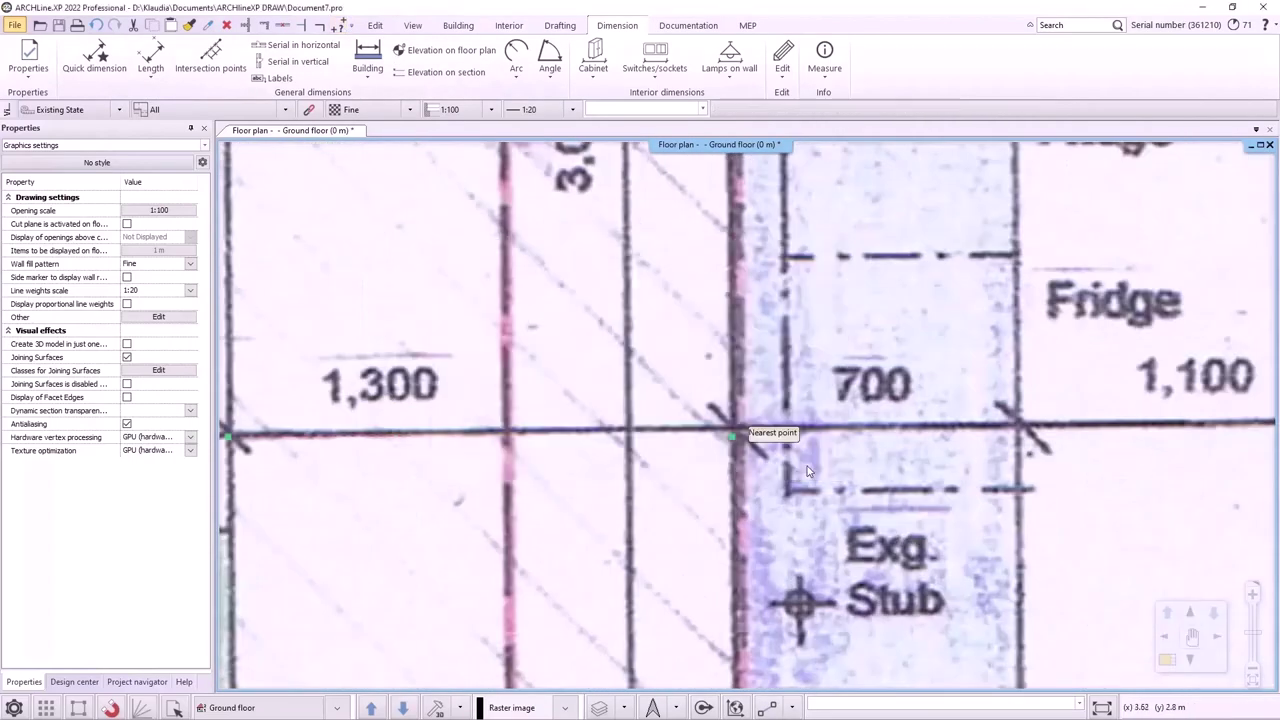
scroll(713, 472, "down", 5)
scroll(713, 472, "down", 2)
key("Escape")
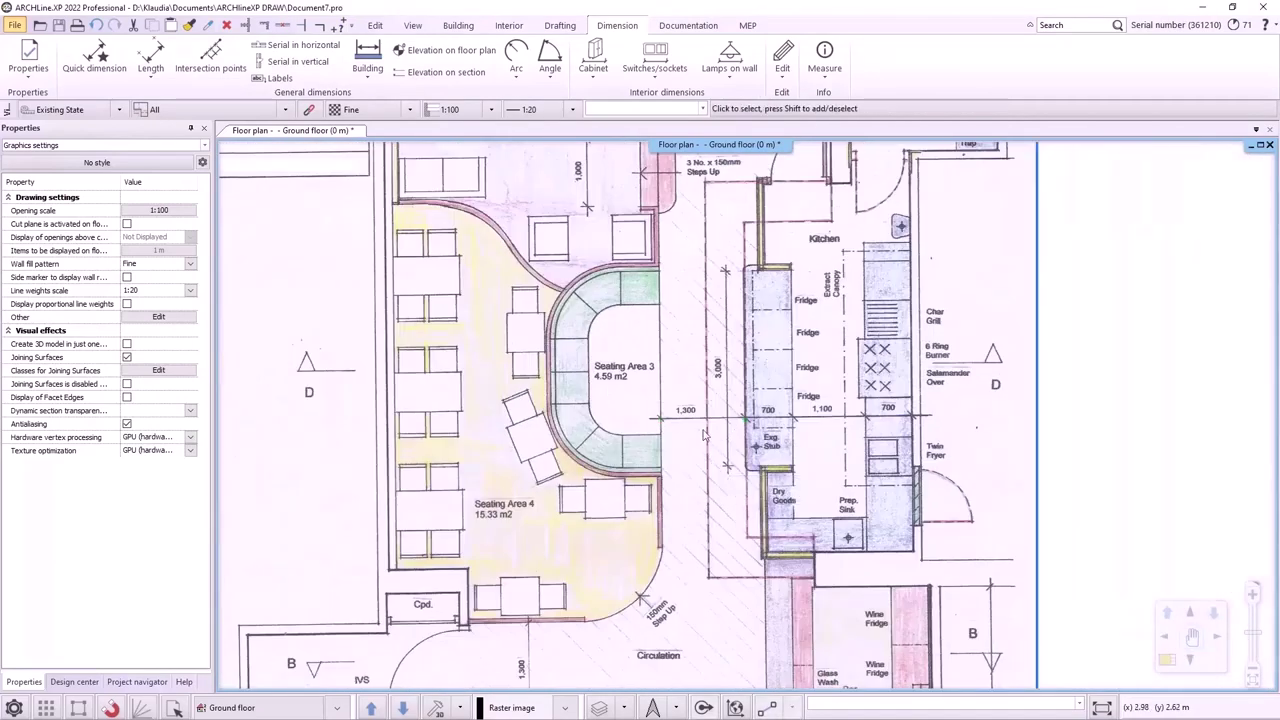
scroll(703, 420, "down", 4)
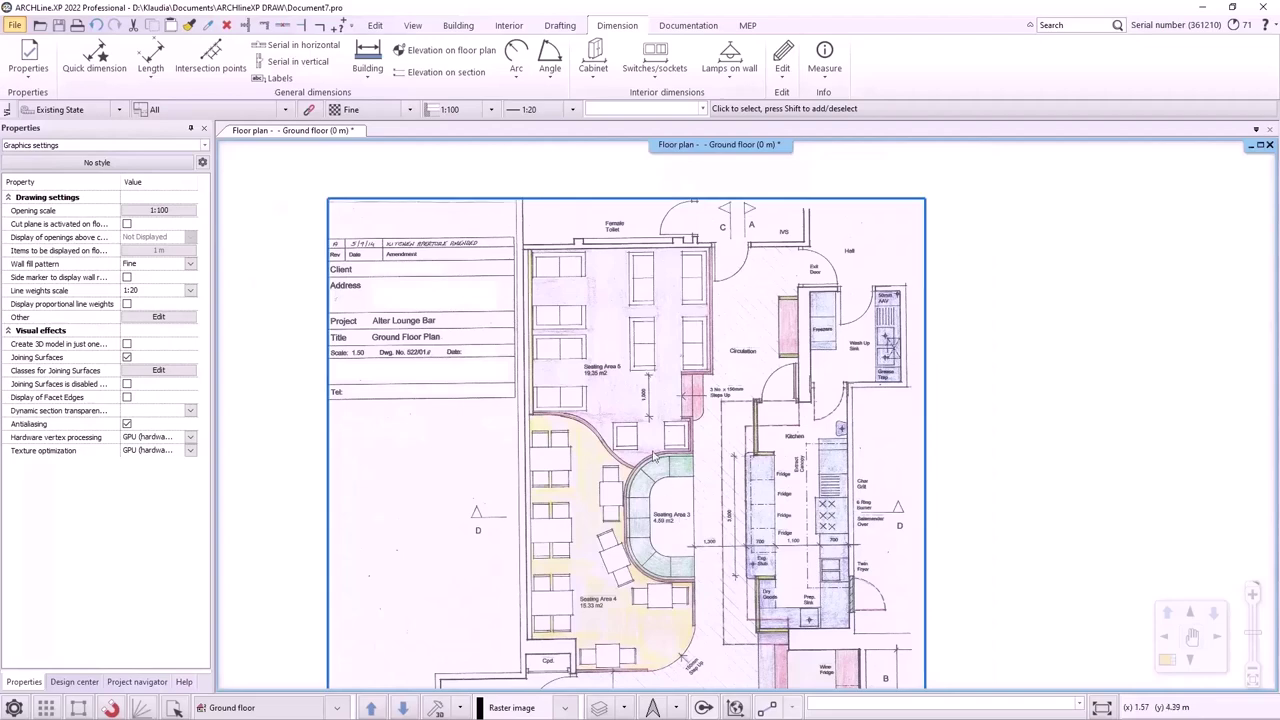
Step: Draw a vertical reference line about 11.9 m long along the outer wall, from the corner beside Cpd. to the plan's upper edge
left_click(565, 27)
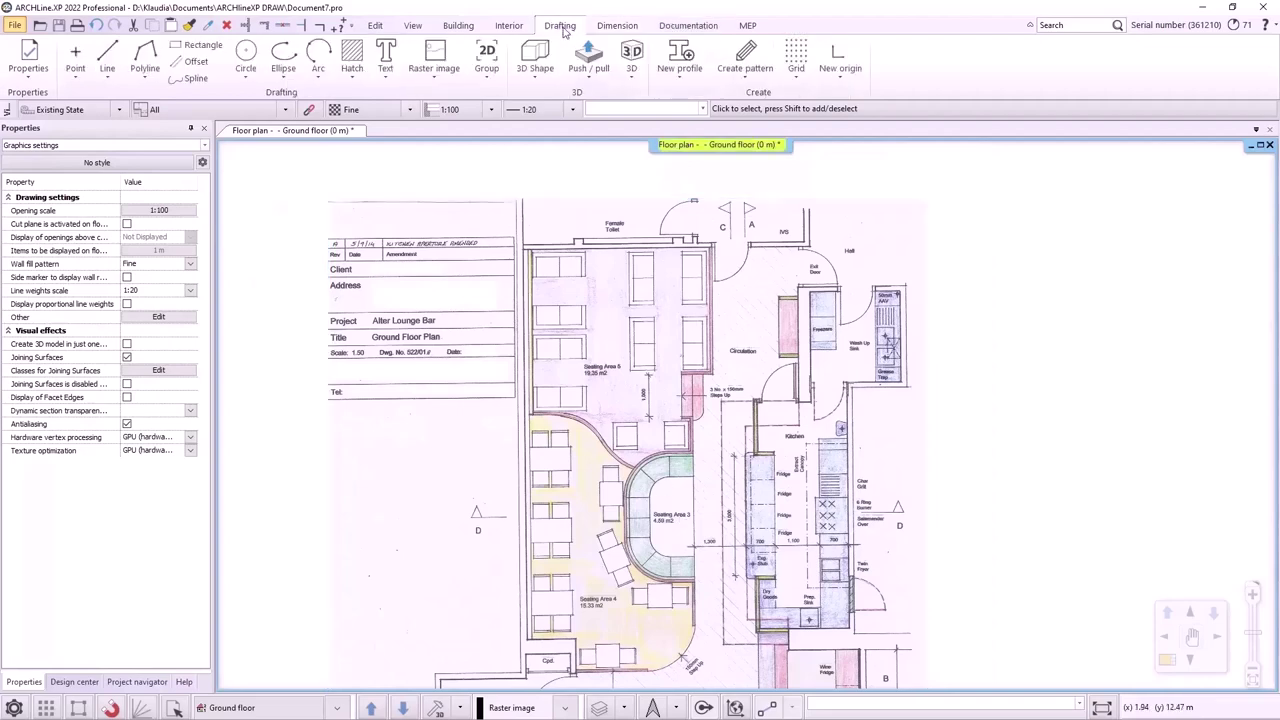
left_click(107, 56)
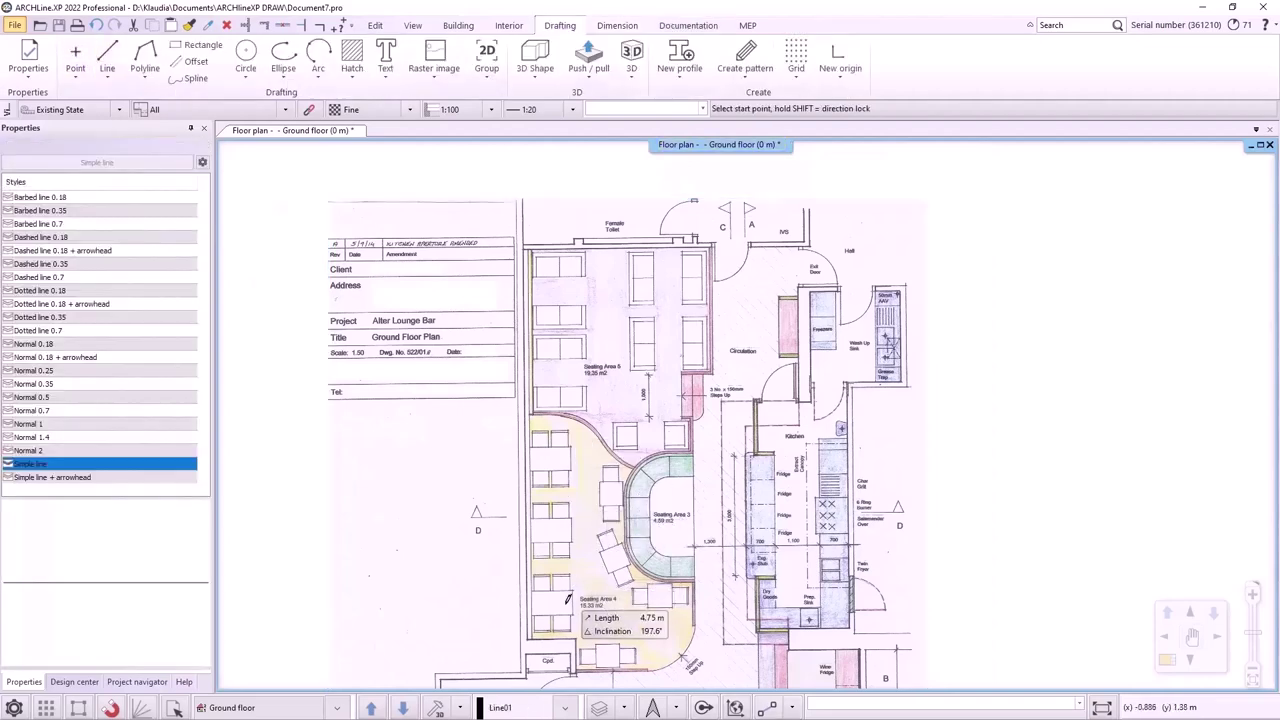
scroll(566, 640, "up", 3)
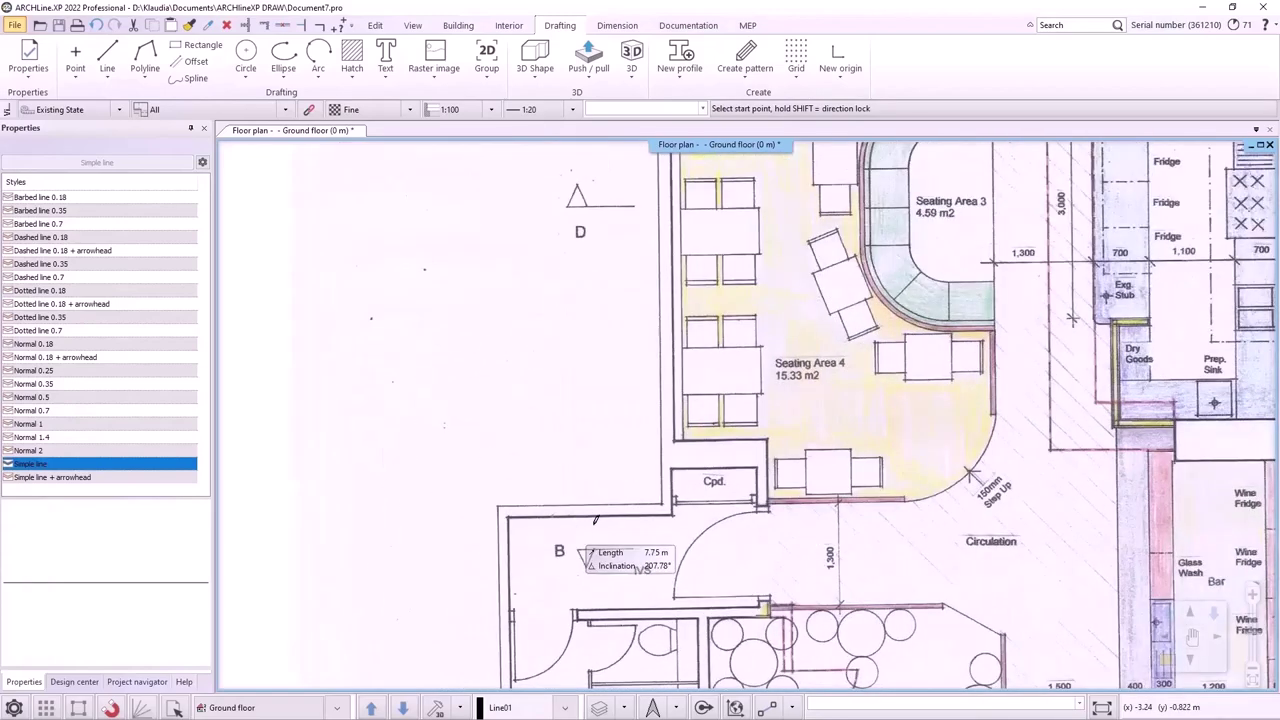
scroll(590, 530, "up", 2)
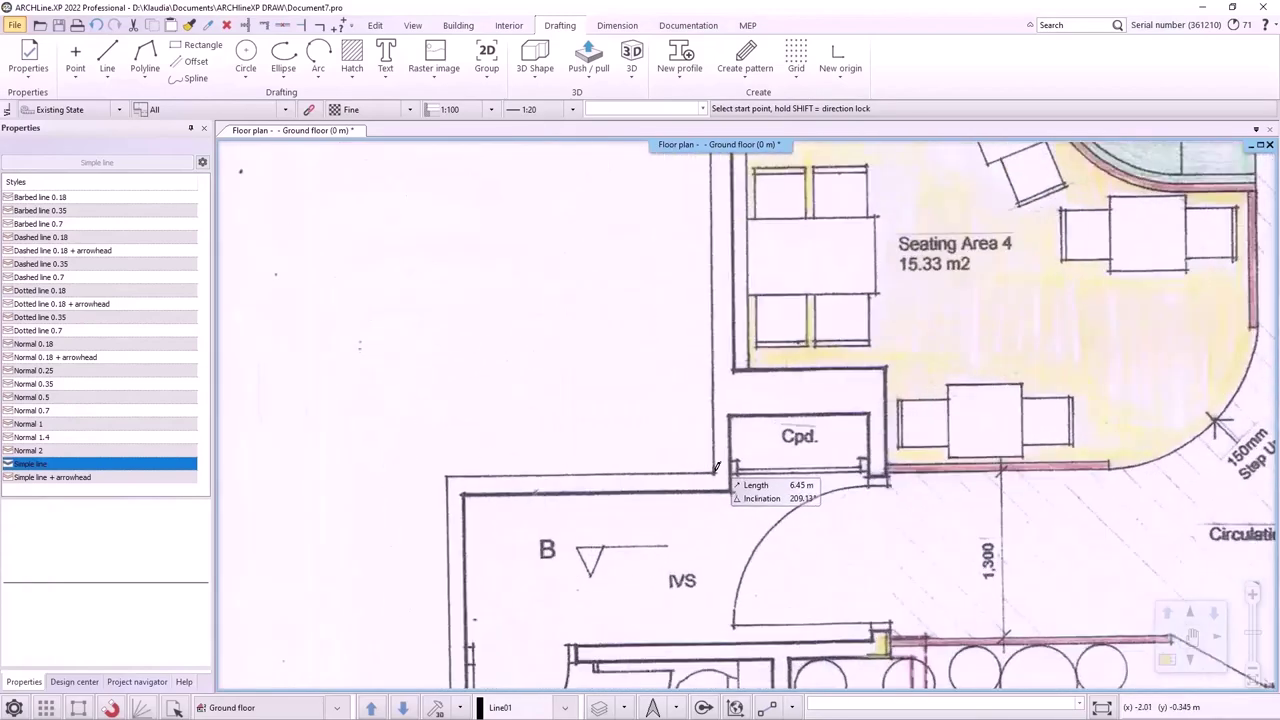
left_click(716, 466)
middle_click_drag(716, 466, 804, 600)
scroll(804, 600, "down", 2)
scroll(700, 500, "up", 1)
middle_click_drag(697, 500, 685, 660)
left_click(606, 328)
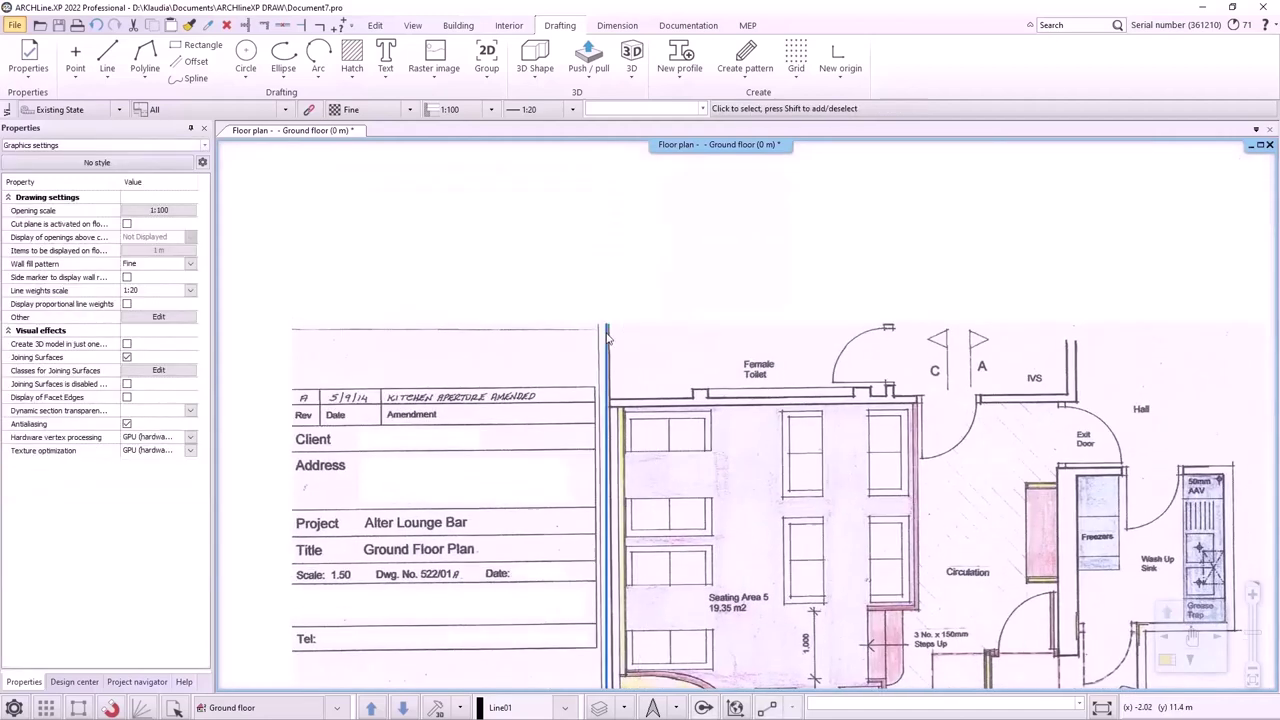
Step: Colour the vertical reference line red and change its line weight
left_click(607, 337)
left_click(160, 223)
left_click(568, 298)
left_click(760, 470)
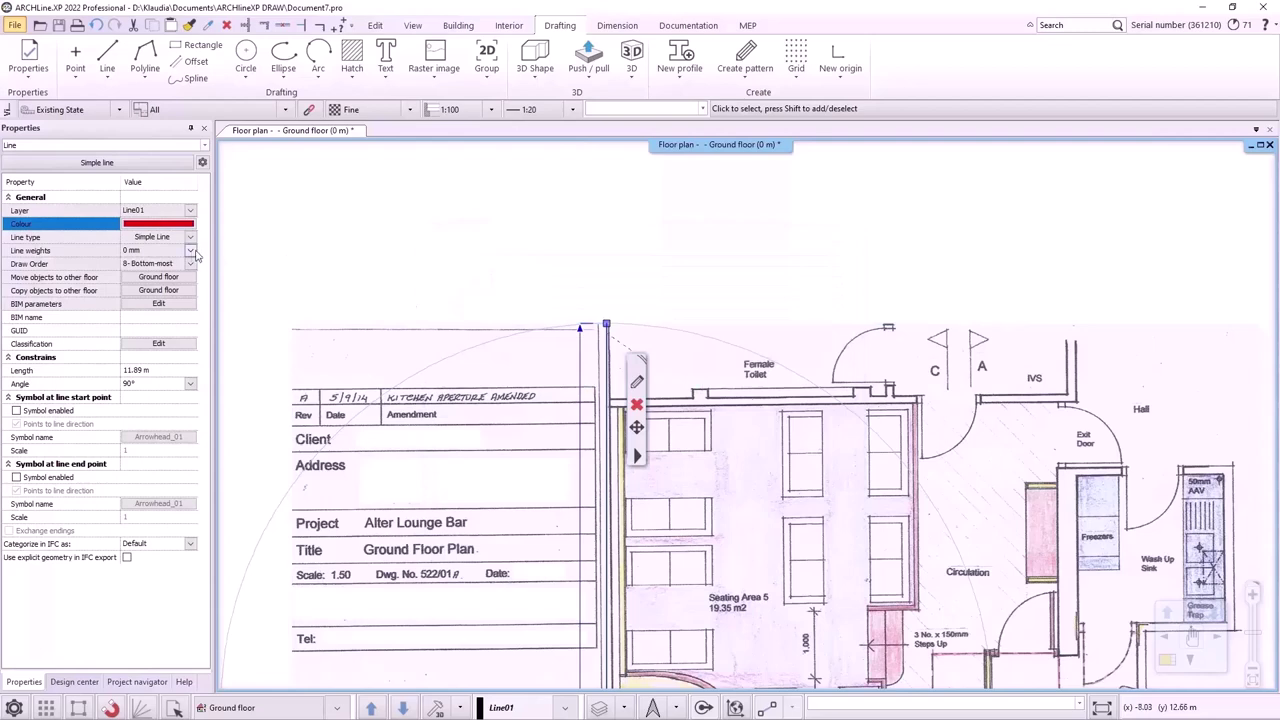
left_click(190, 250)
left_click(160, 342)
left_click(470, 249)
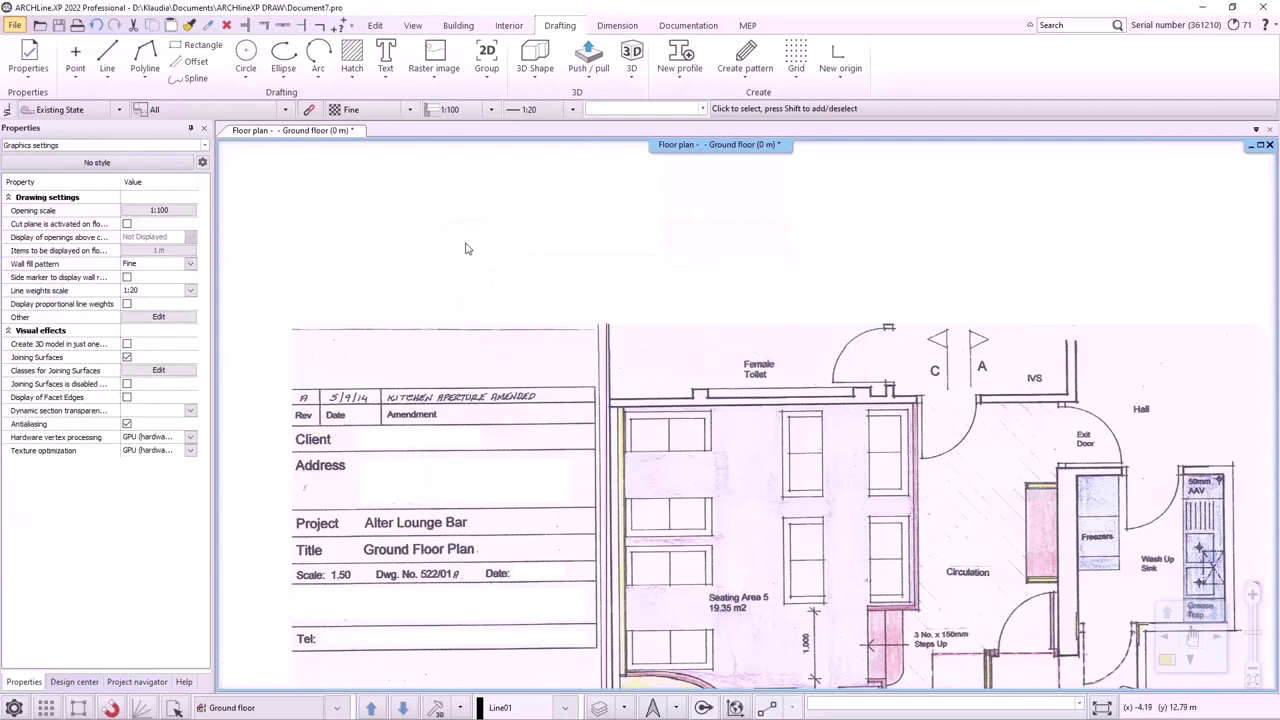
Step: Rotate the floor plan image about the reference line's lower end so the outer wall beside Seating Areas 4 and 5 aligns with the line
scroll(718, 497, "down", 1)
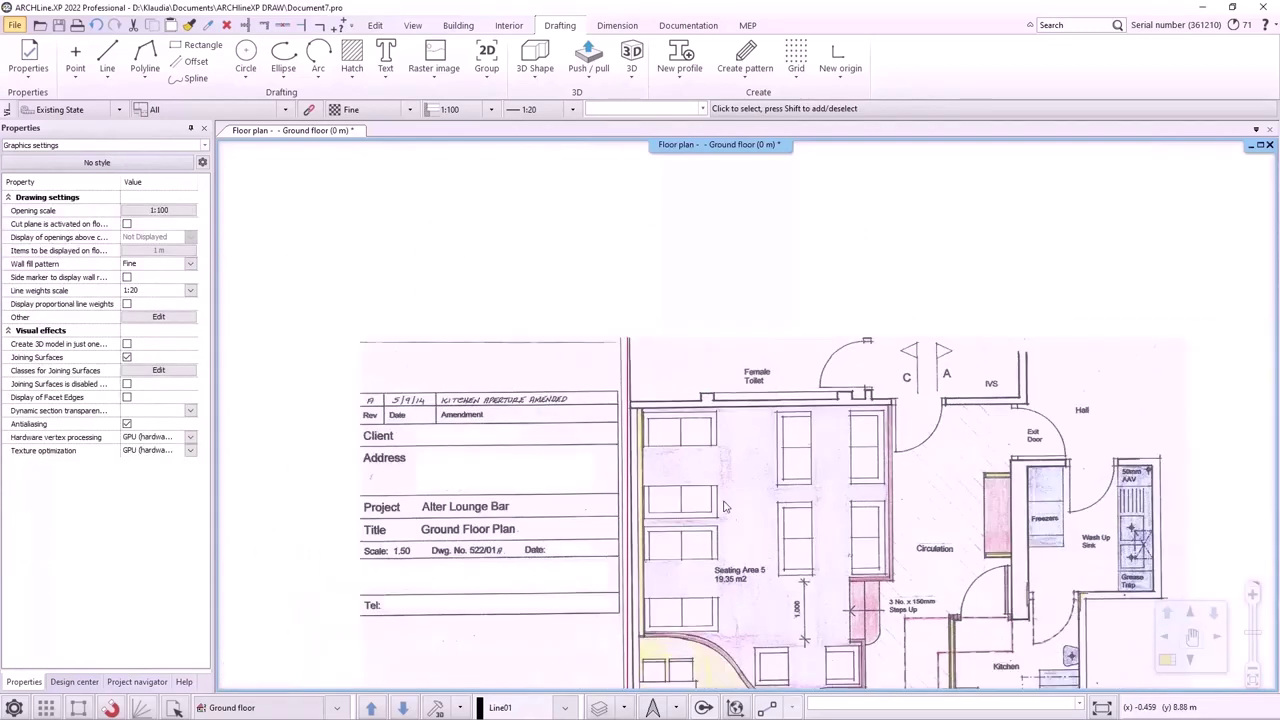
middle_click_drag(590, 690, 555, 403)
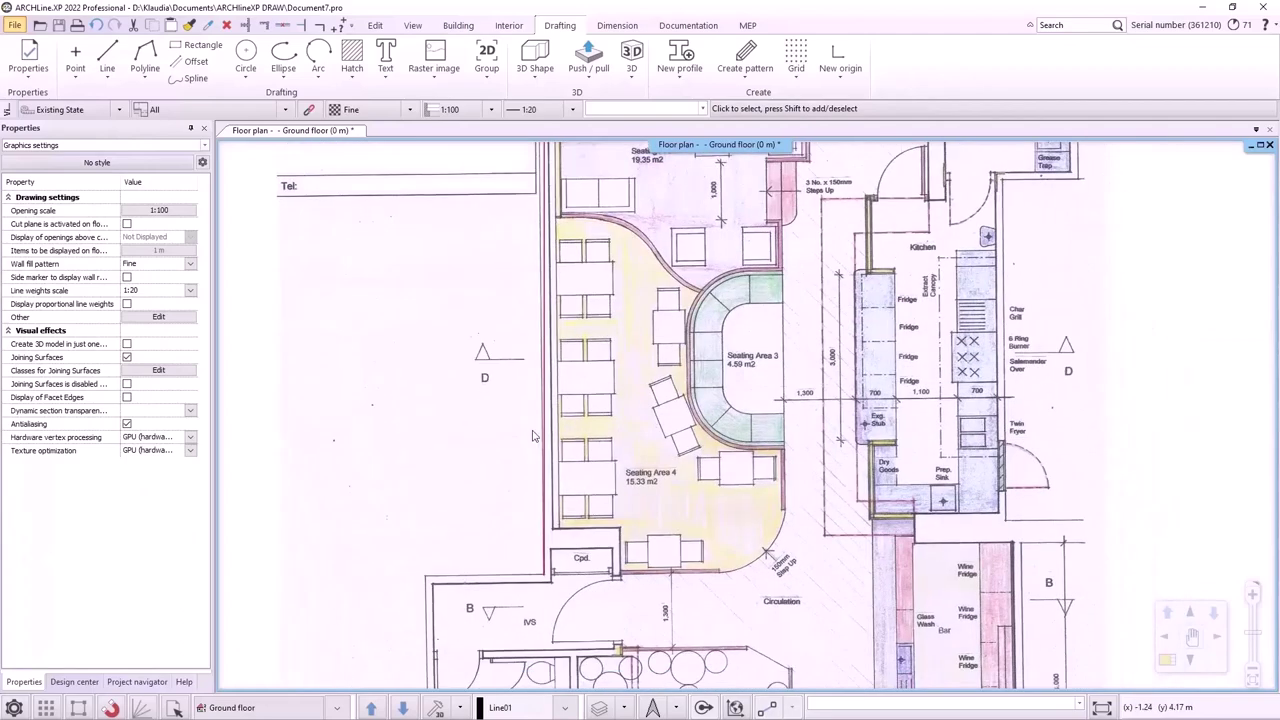
middle_click_drag(604, 297, 590, 561)
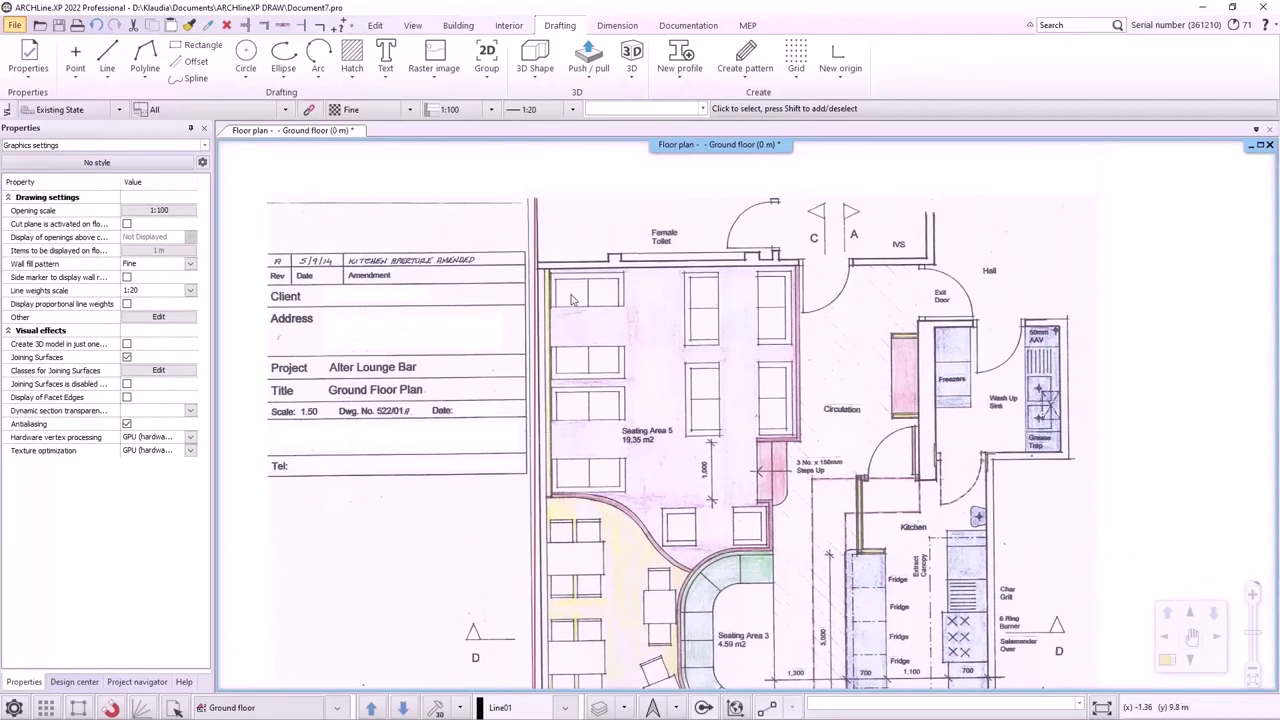
scroll(600, 470, "down", 2)
middle_click_drag(607, 517, 662, 446)
left_click(690, 470)
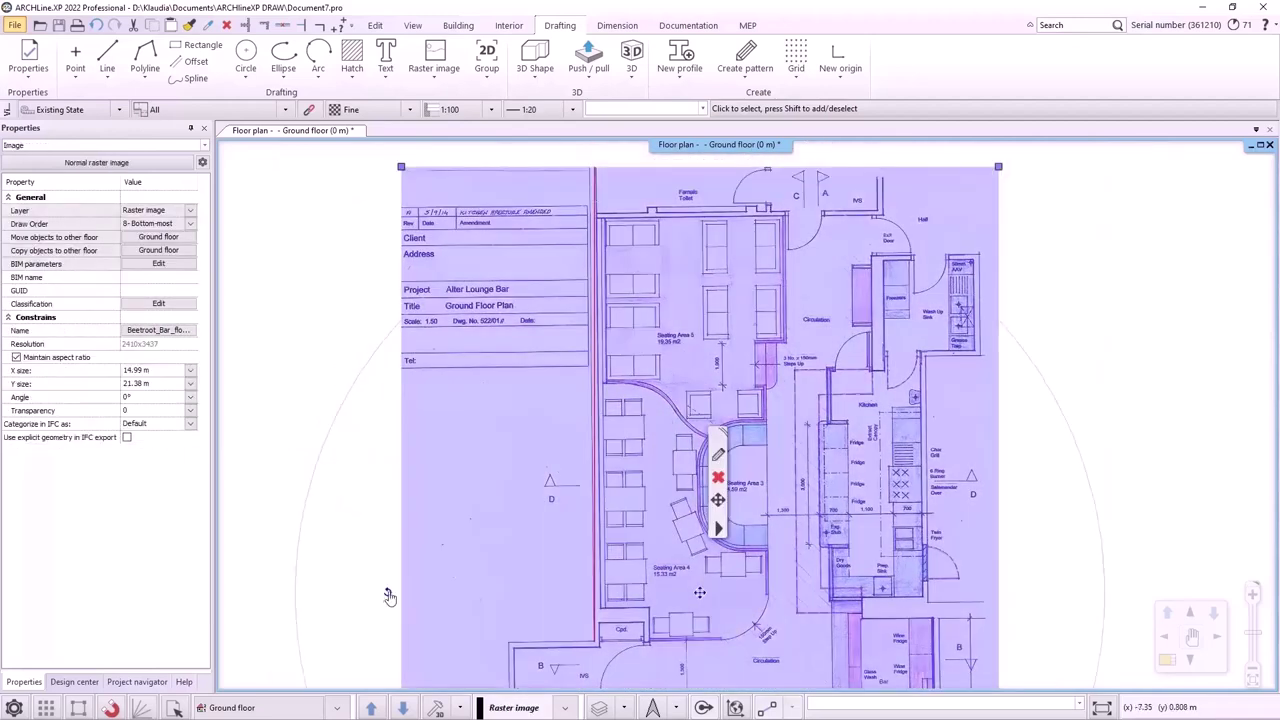
mouse_move(390, 597)
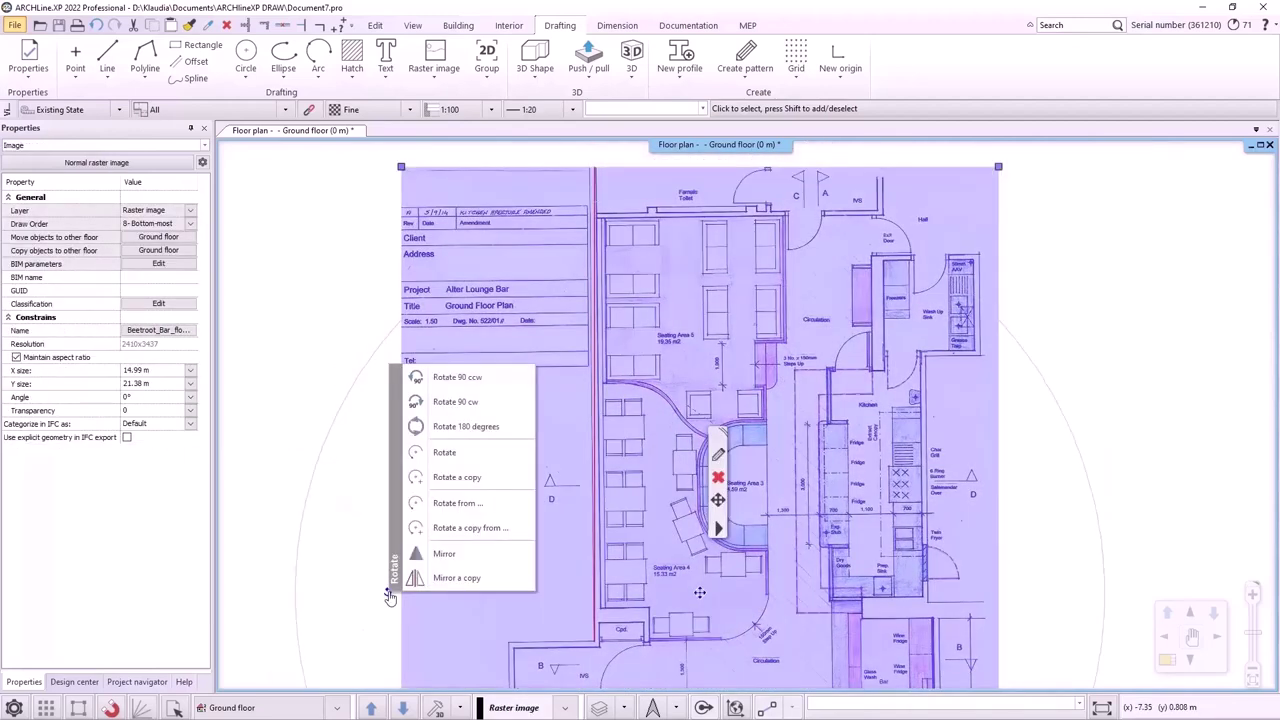
left_click(457, 503)
left_click(594, 640)
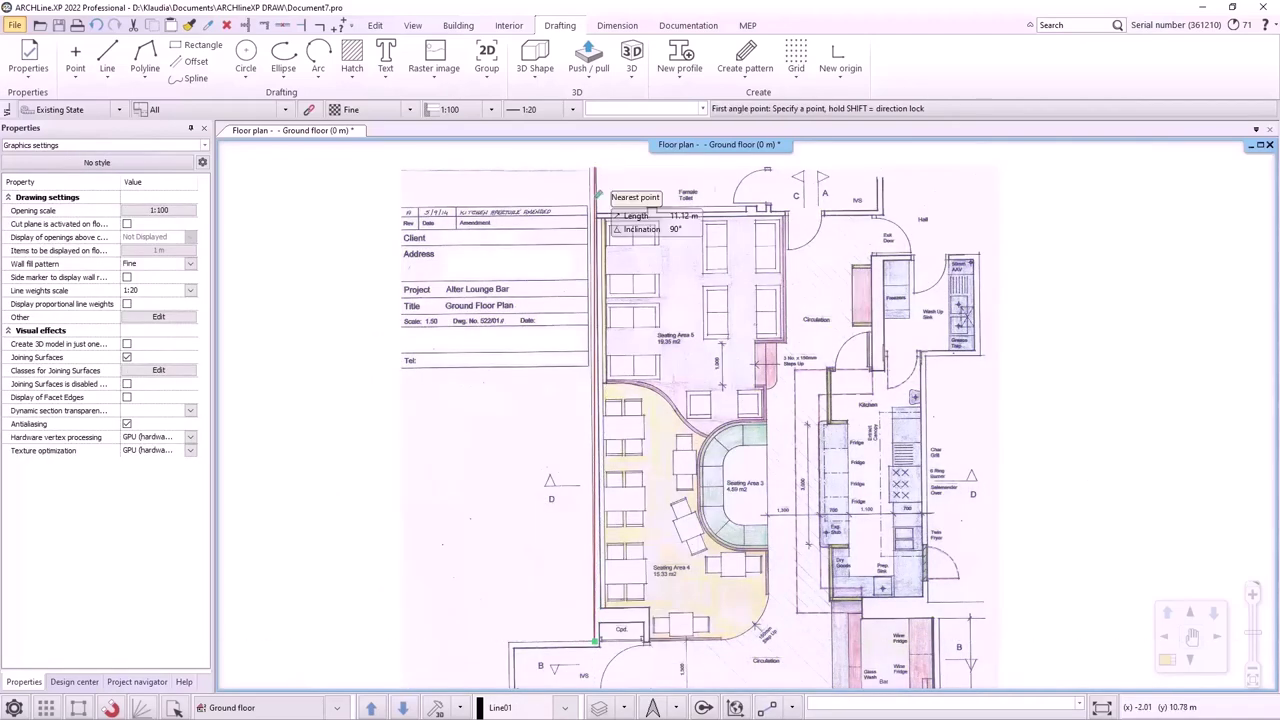
scroll(690, 285, "up", 3)
scroll(709, 305, "up", 3)
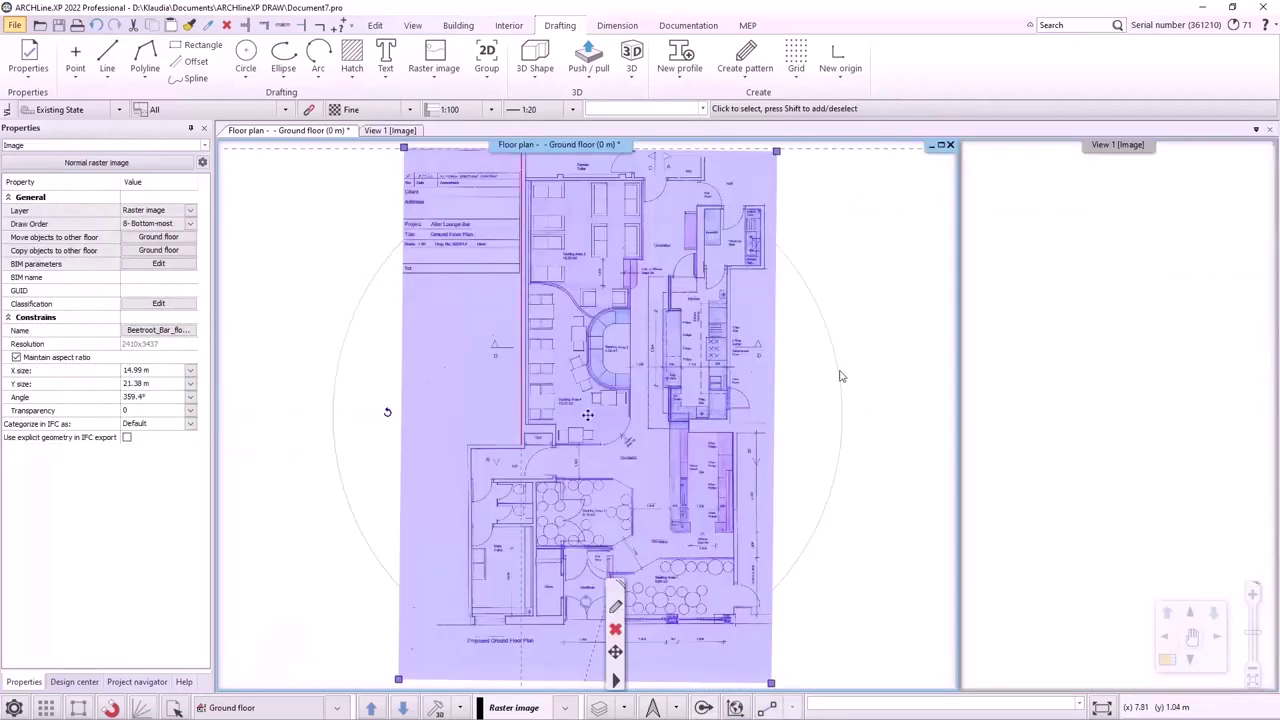
Step: Deselect the floor plan image and delete the red reference line along its outer wall
key("Escape")
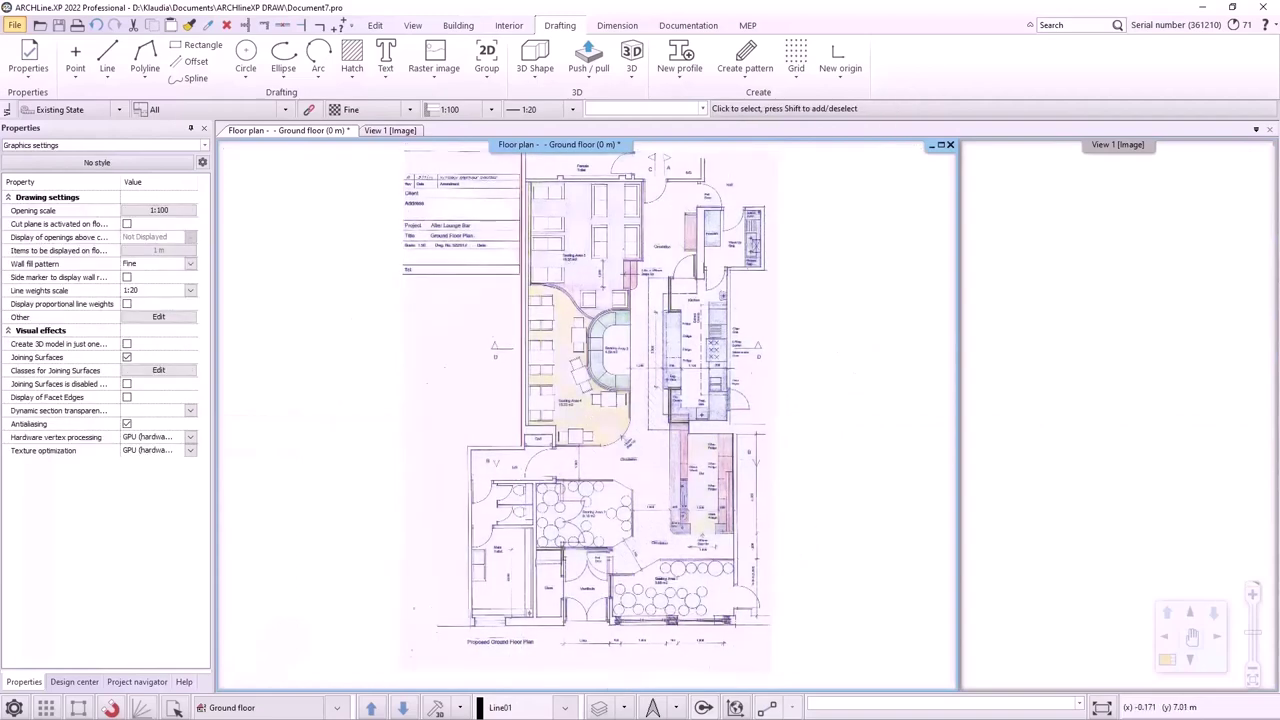
scroll(570, 267, "up", 2)
scroll(522, 328, "up", 3)
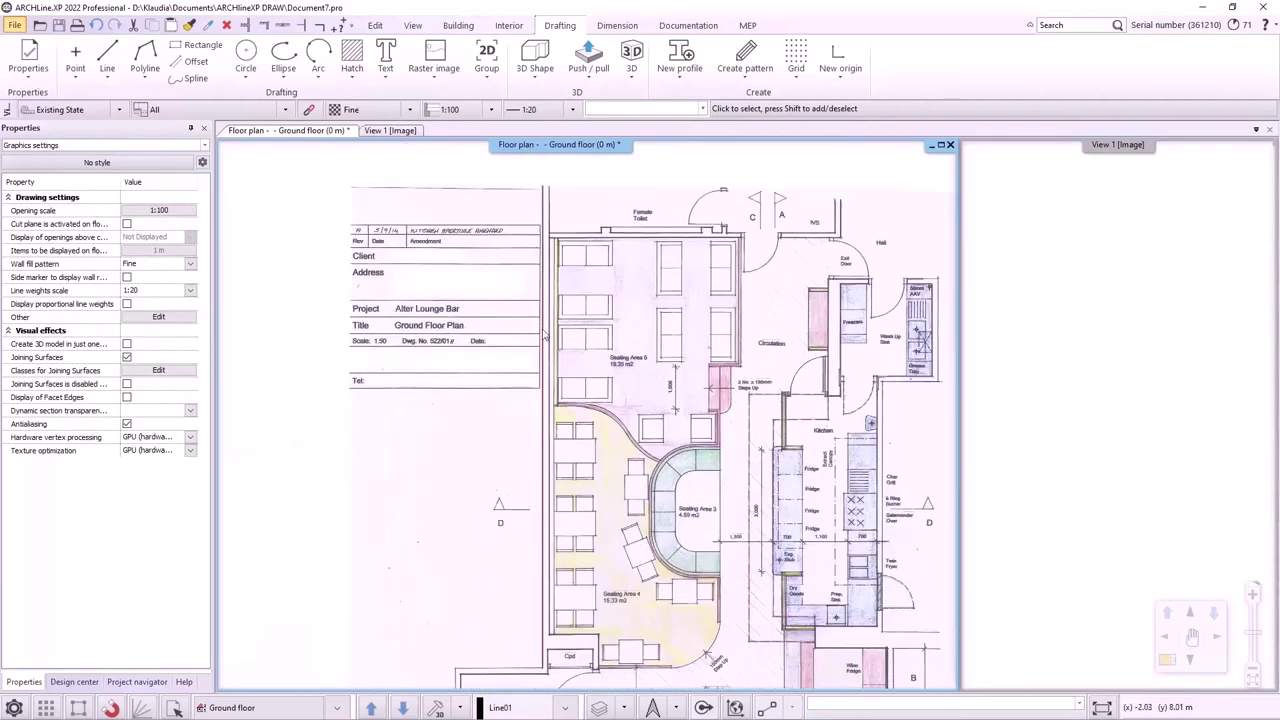
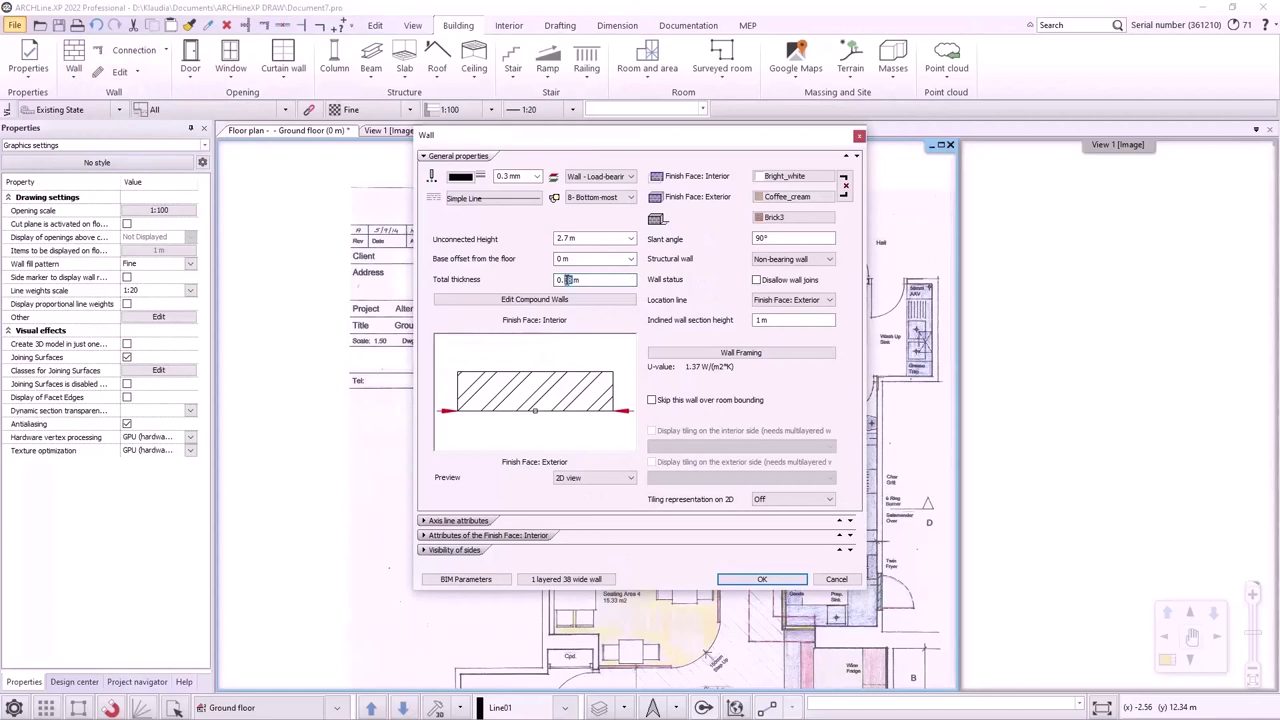
Step: Set the wall's total thickness to 0.2 m and save it as the active style "1 layered 20 wide wall", available in all projects
type("2")
left_click(598, 580)
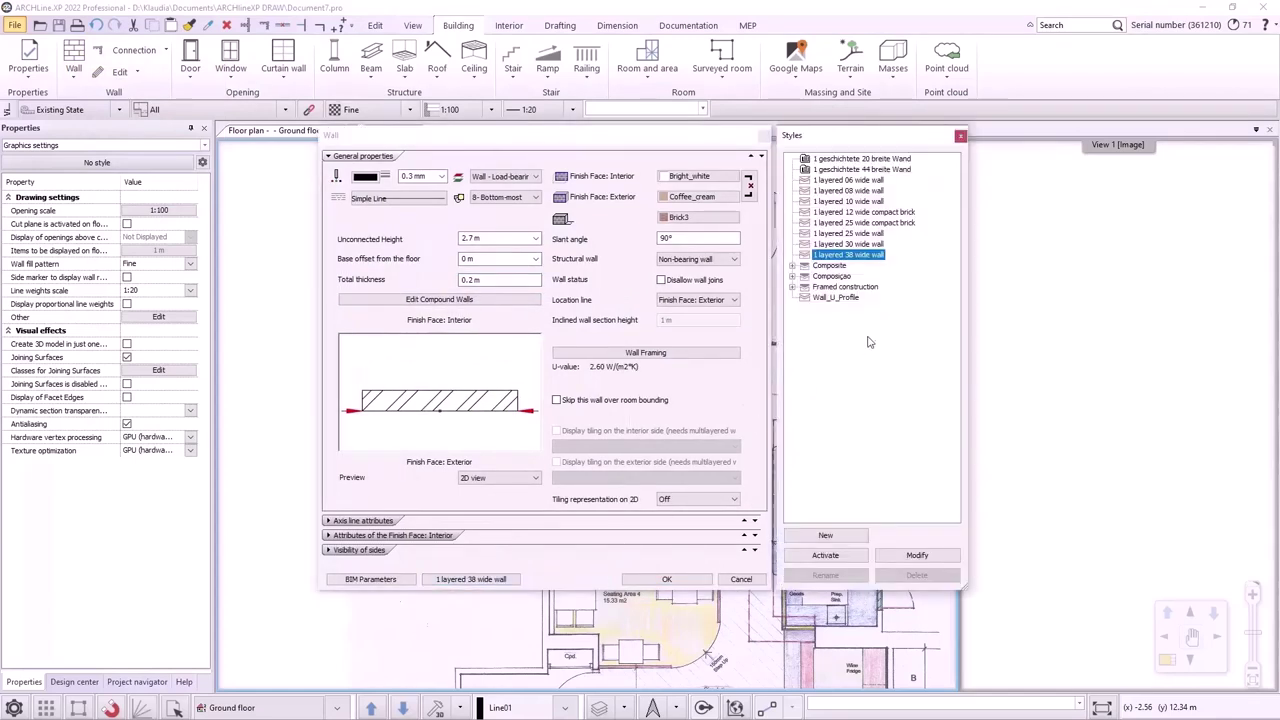
left_click(825, 536)
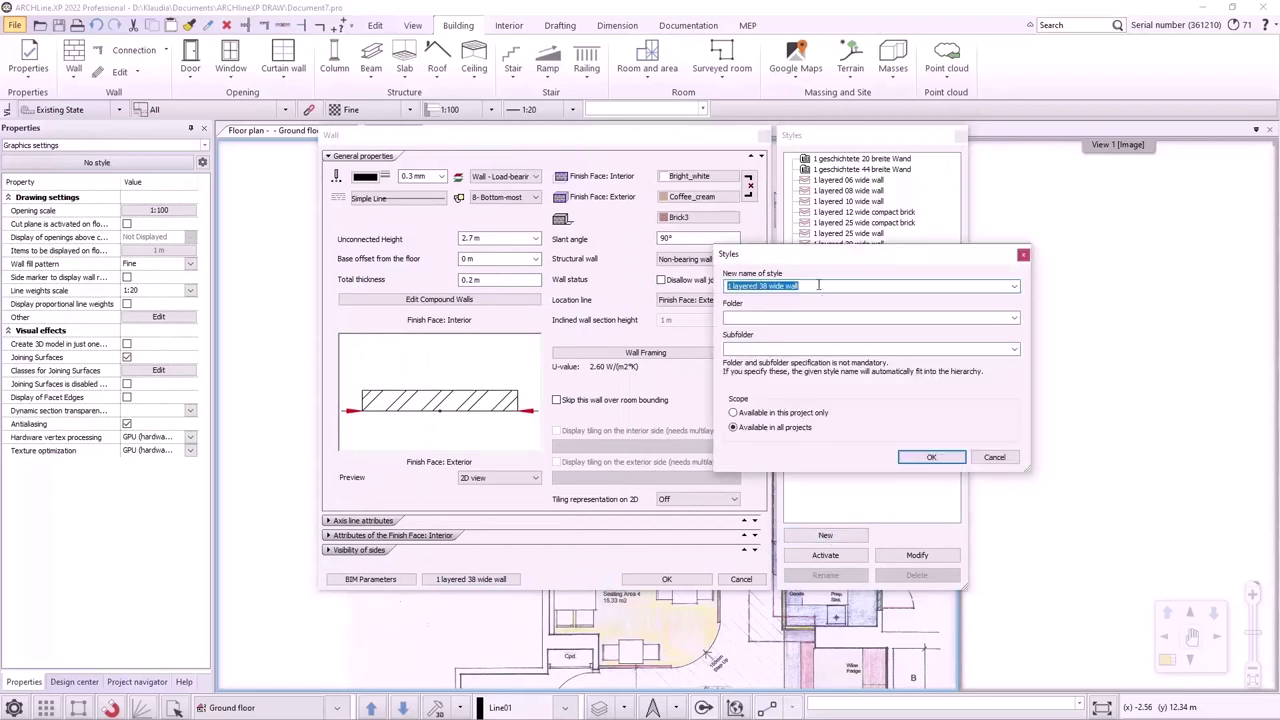
left_click(766, 286)
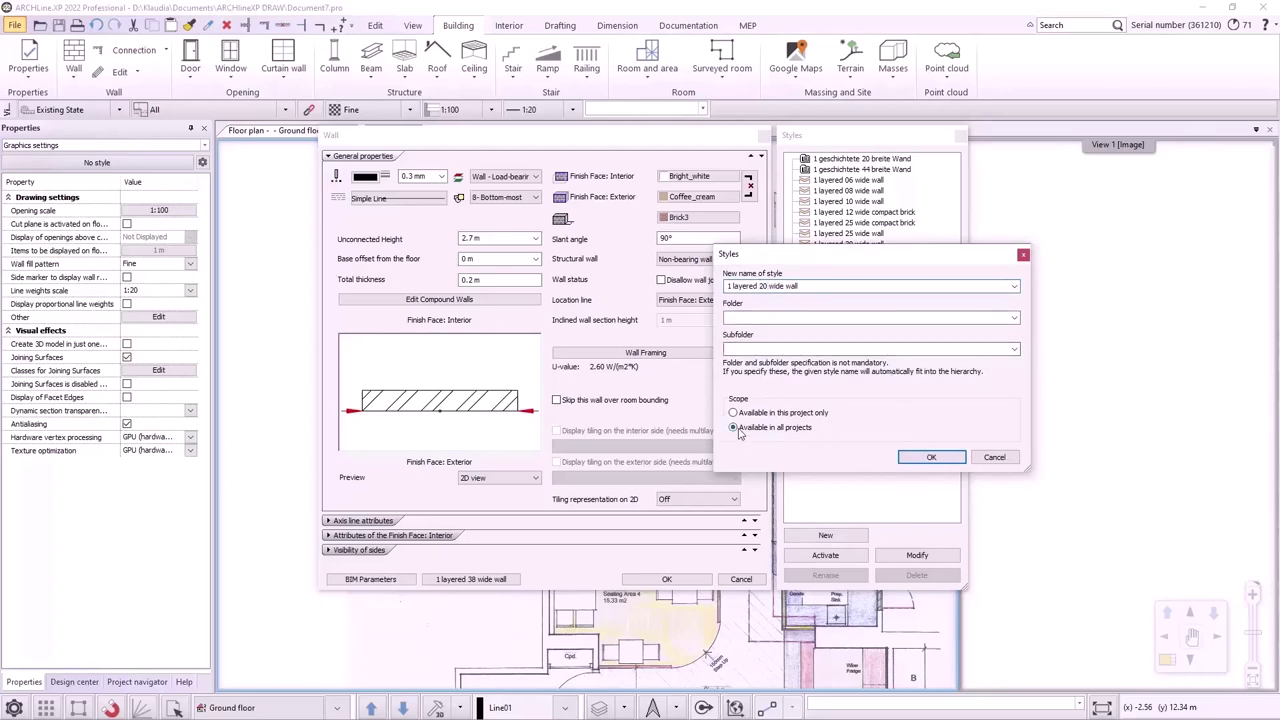
left_click(931, 458)
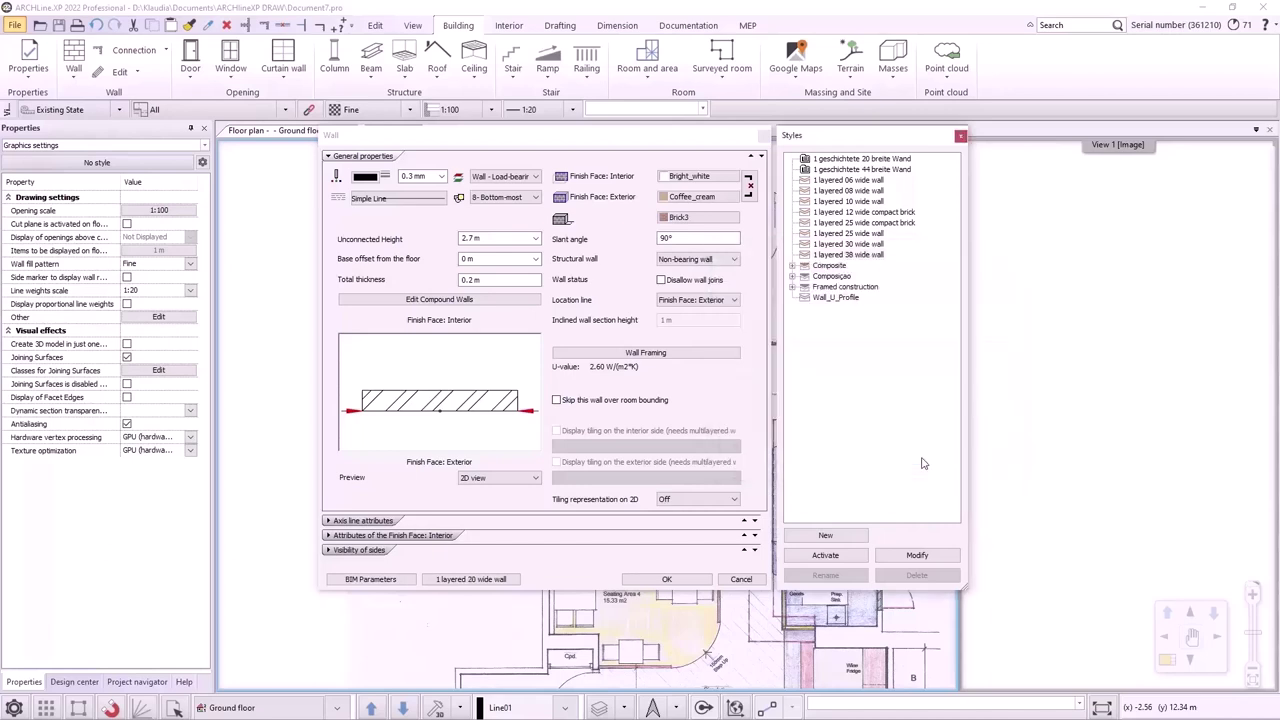
left_click(829, 555)
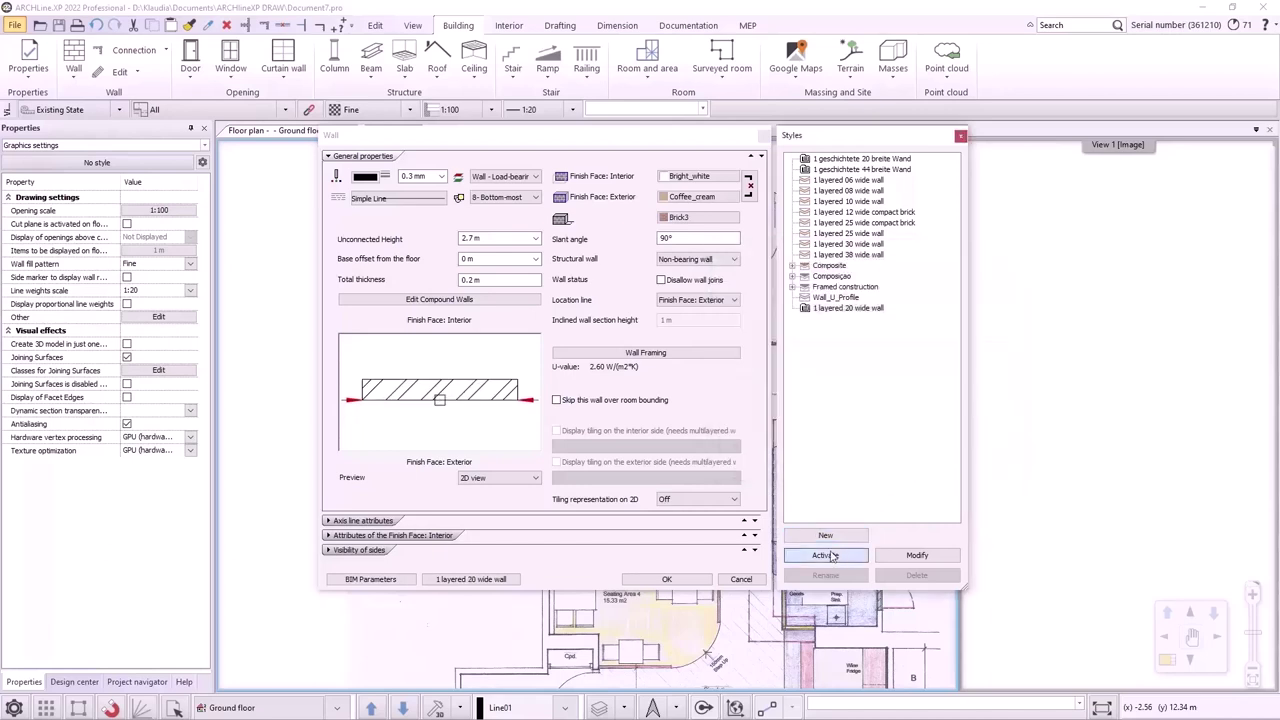
left_click(666, 579)
Step: Draw a wall about 11.9 m long from the plan's upper edge down to the Cpd. corner, with its thickness on the Seating Area side
left_click(74, 70)
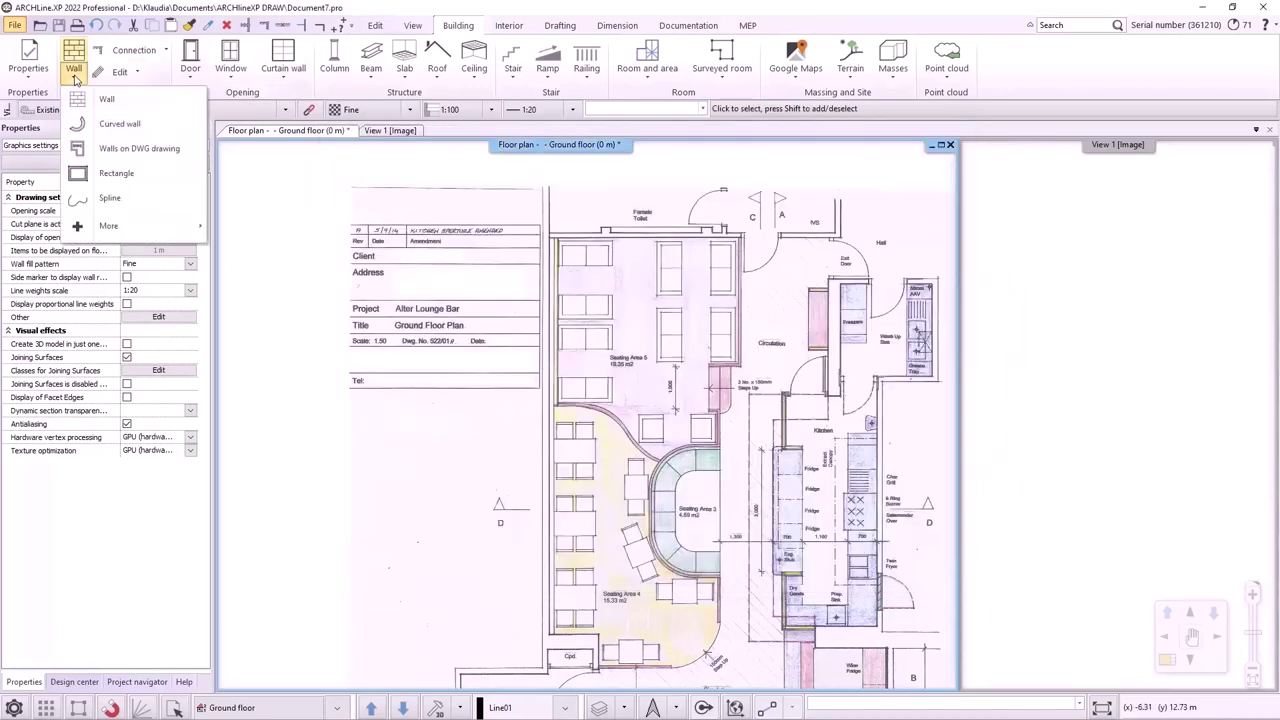
left_click(110, 99)
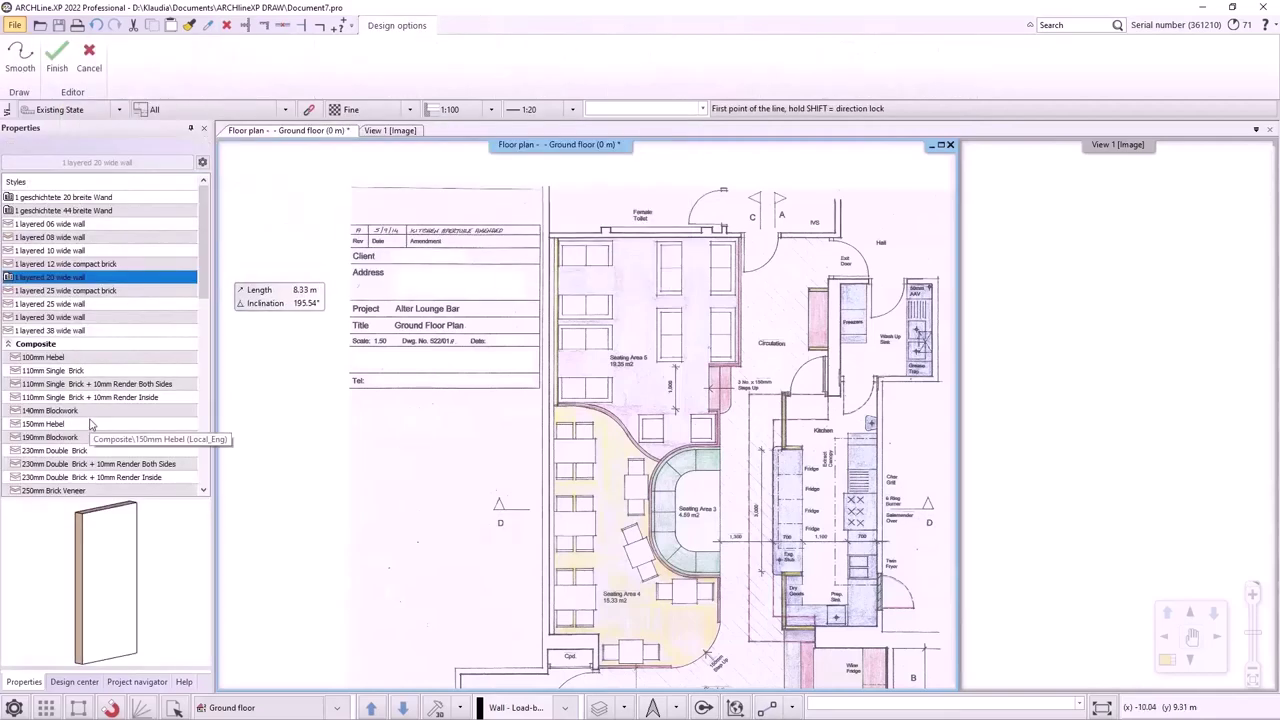
scroll(492, 214, "up", 3)
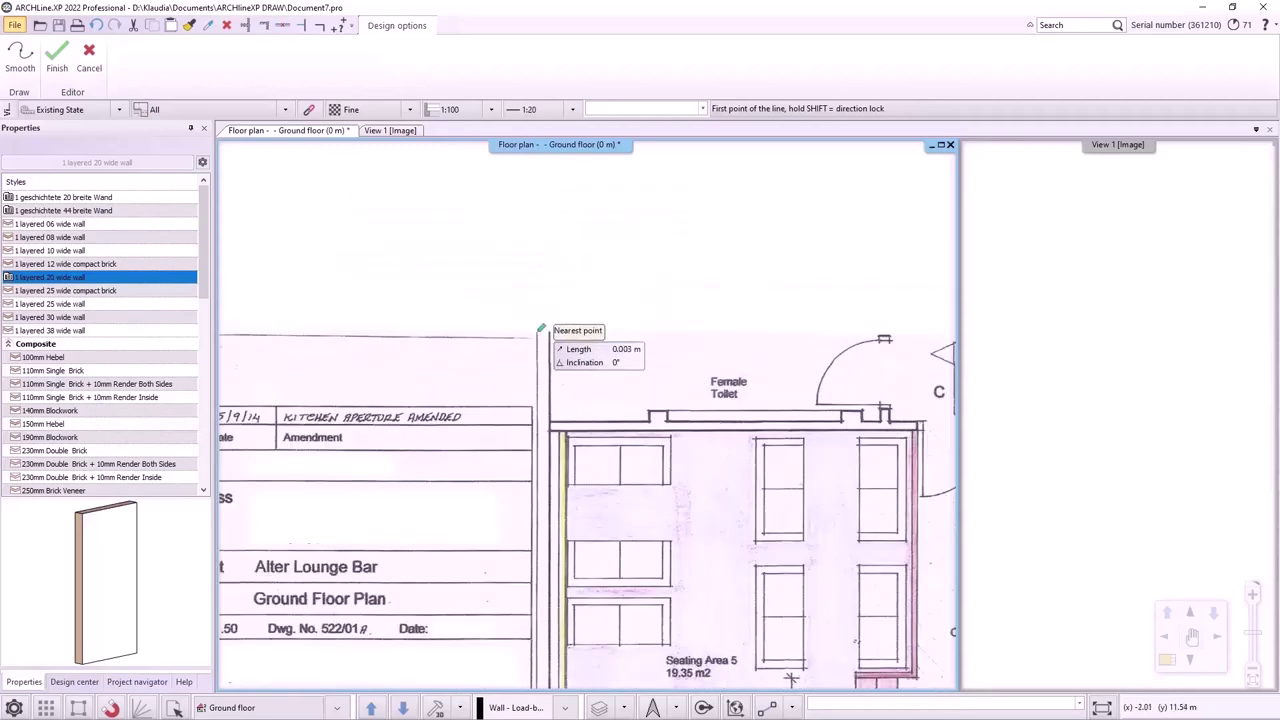
left_click(539, 330)
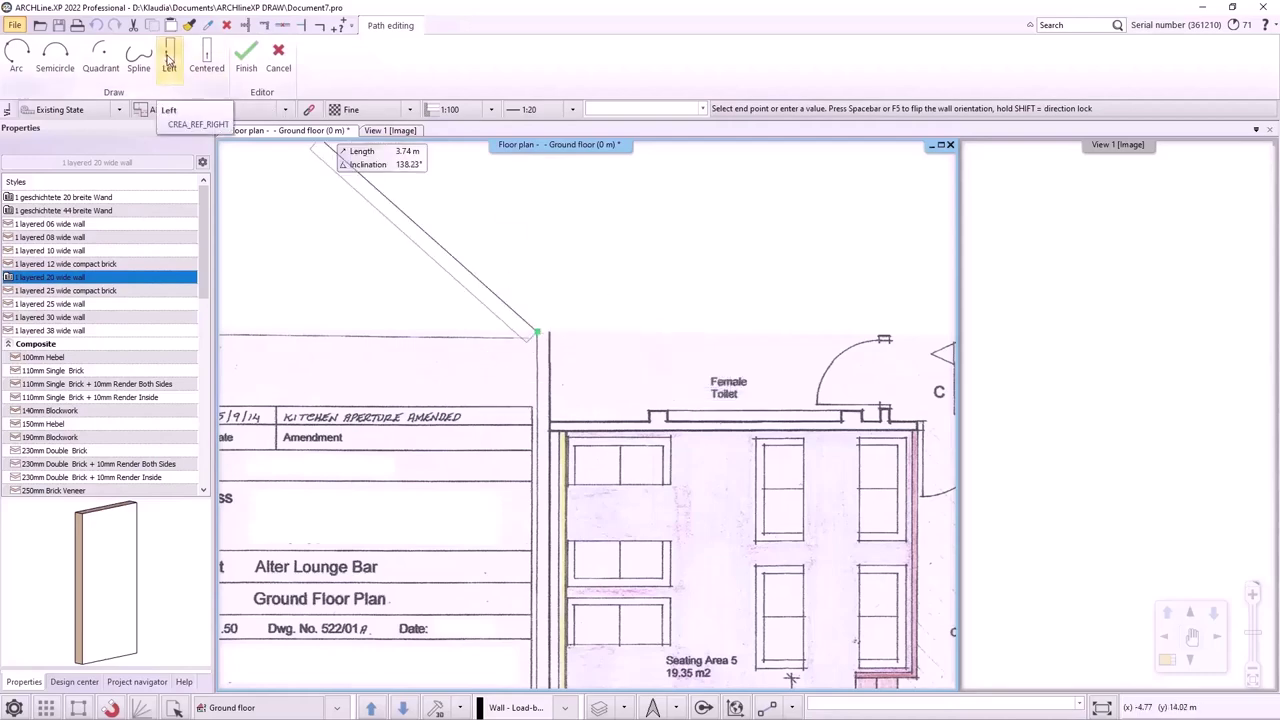
left_click(169, 57)
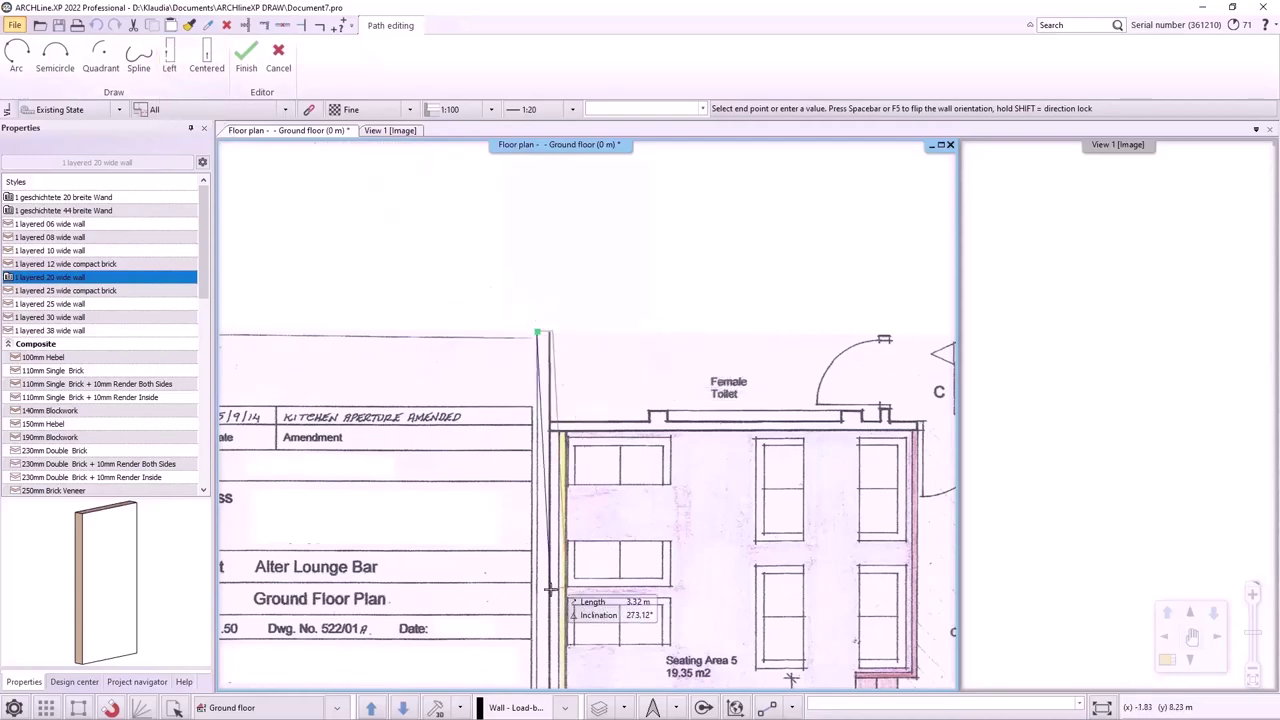
scroll(540, 602, "down", 3)
scroll(575, 390, "up", 3)
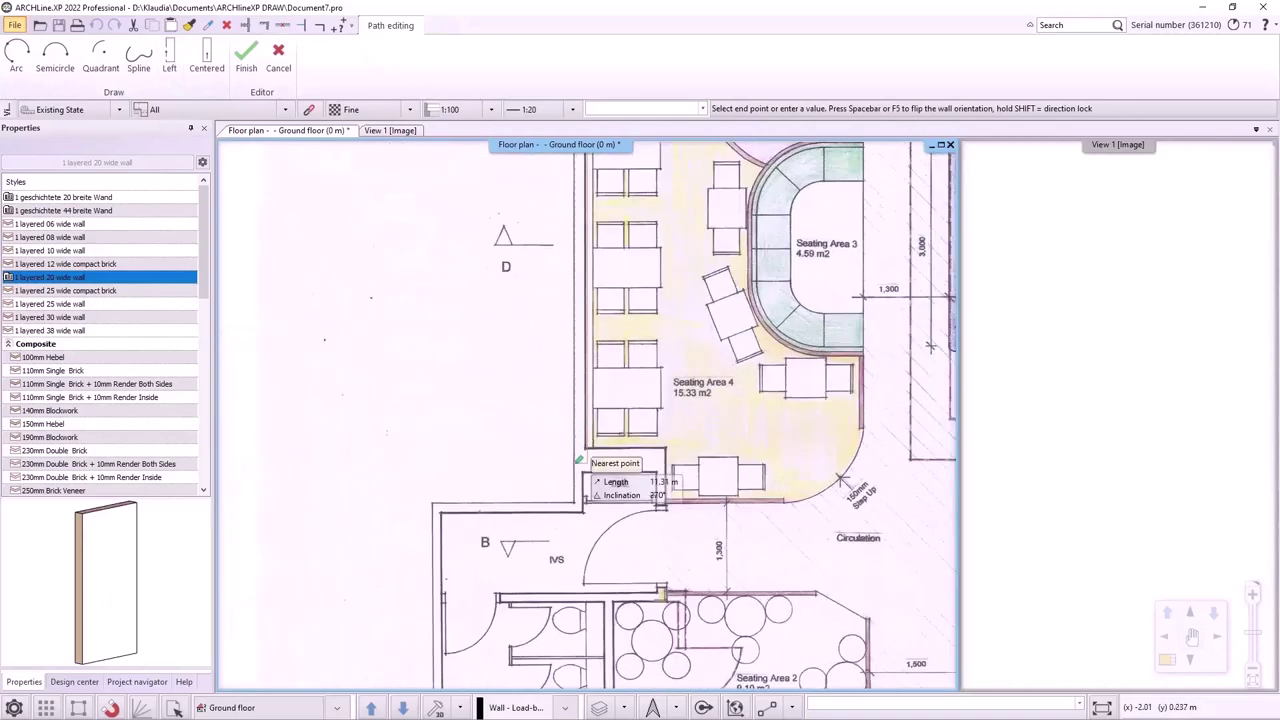
left_click(584, 499)
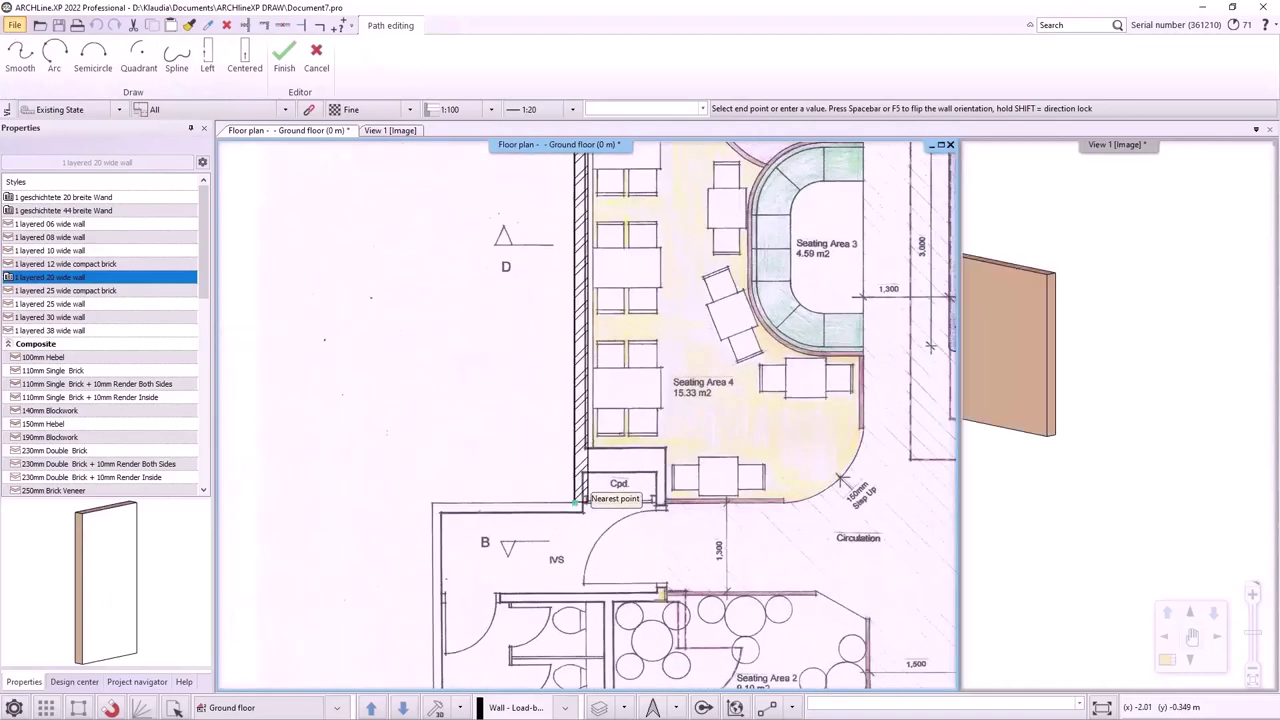
Step: Continue the wall around the IVS corner, about 7.2 m down past the Male Toilet and about 10.8 m along the front facade
left_click(433, 504)
middle_click_drag(433, 505, 489, 83)
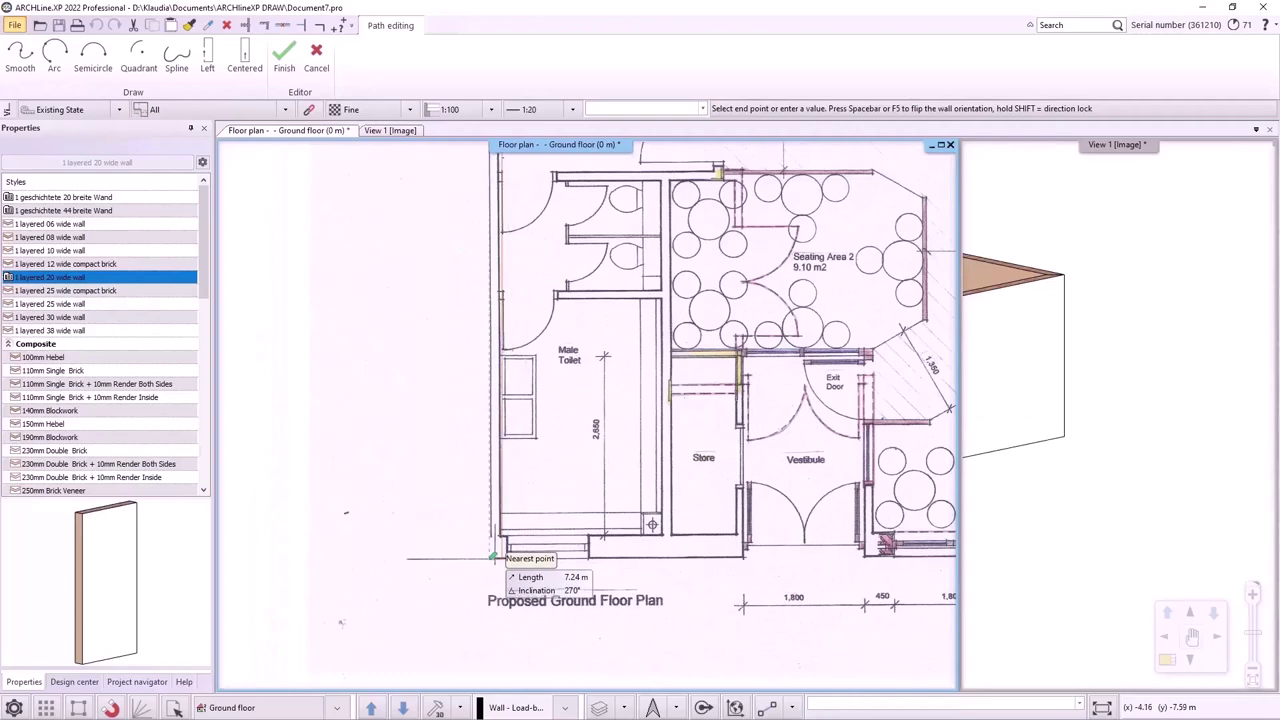
left_click(490, 560)
middle_click_drag(870, 548, 409, 577)
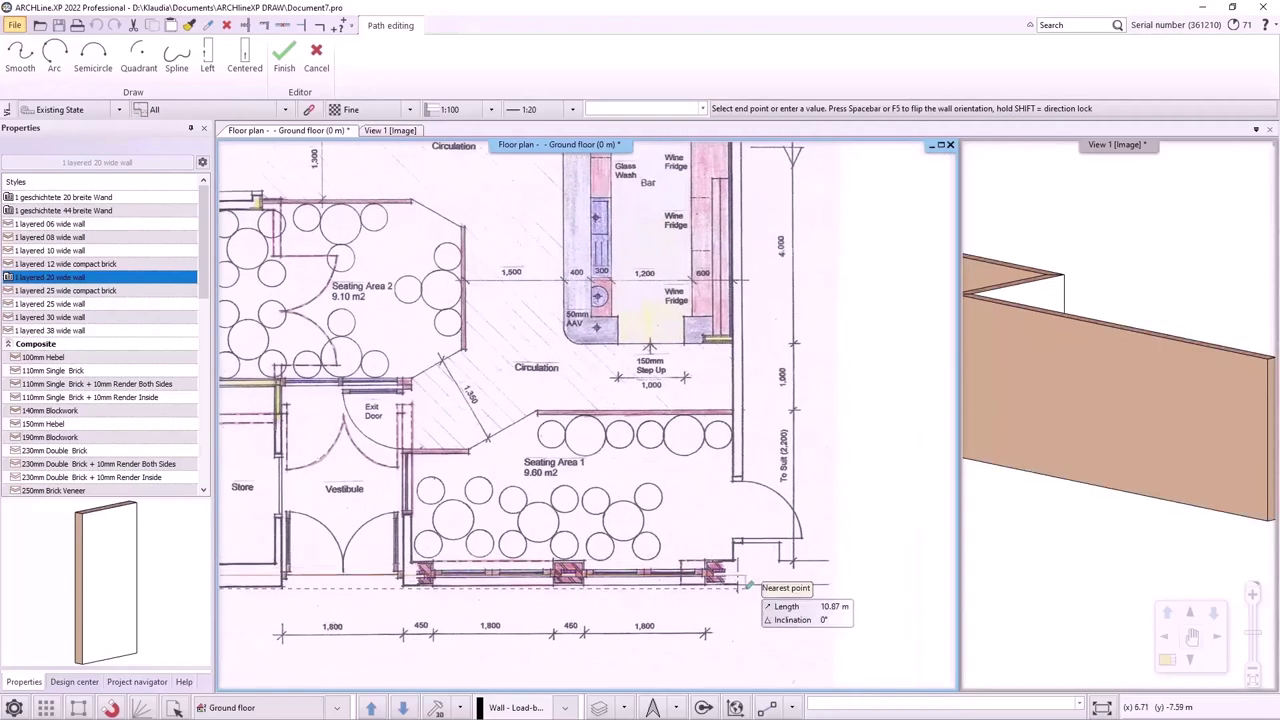
left_click(740, 587)
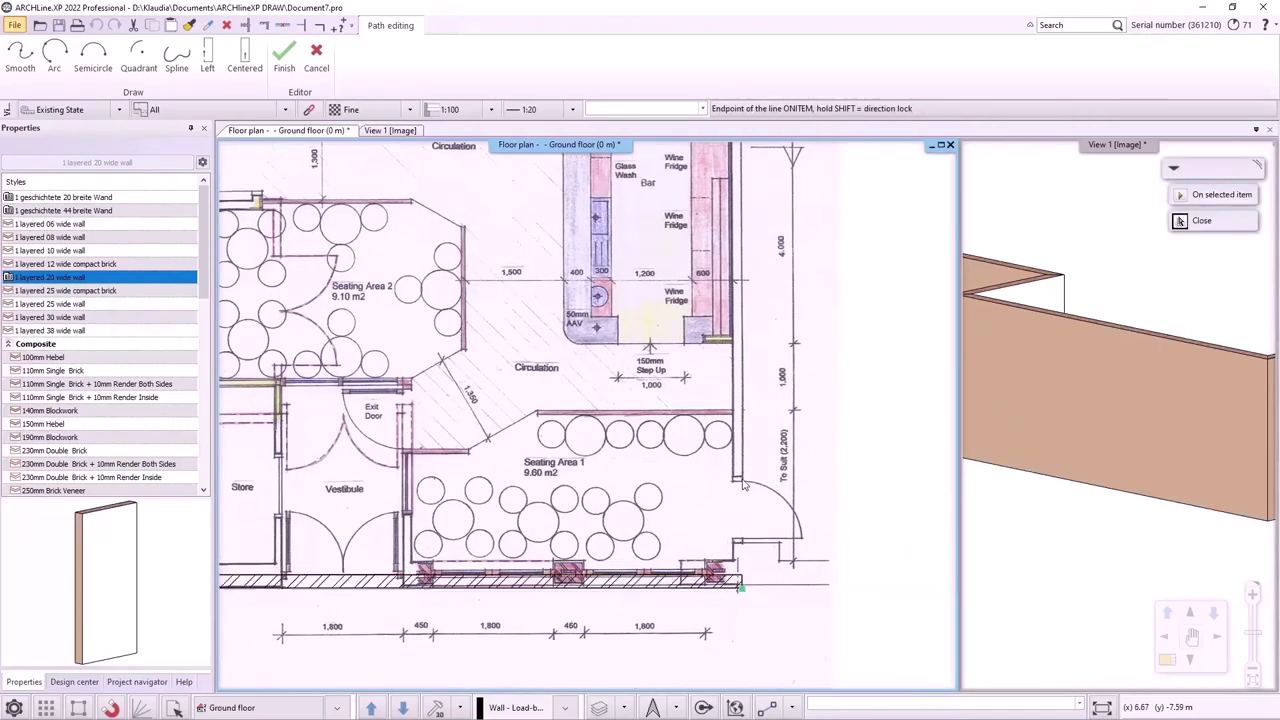
Step: Continue the wall about 8.1 m up past the bar, step in to the kitchen, flip the reference side, and extend to the Wash Up corner
scroll(745, 380, "down", 2)
scroll(650, 420, "up", 3)
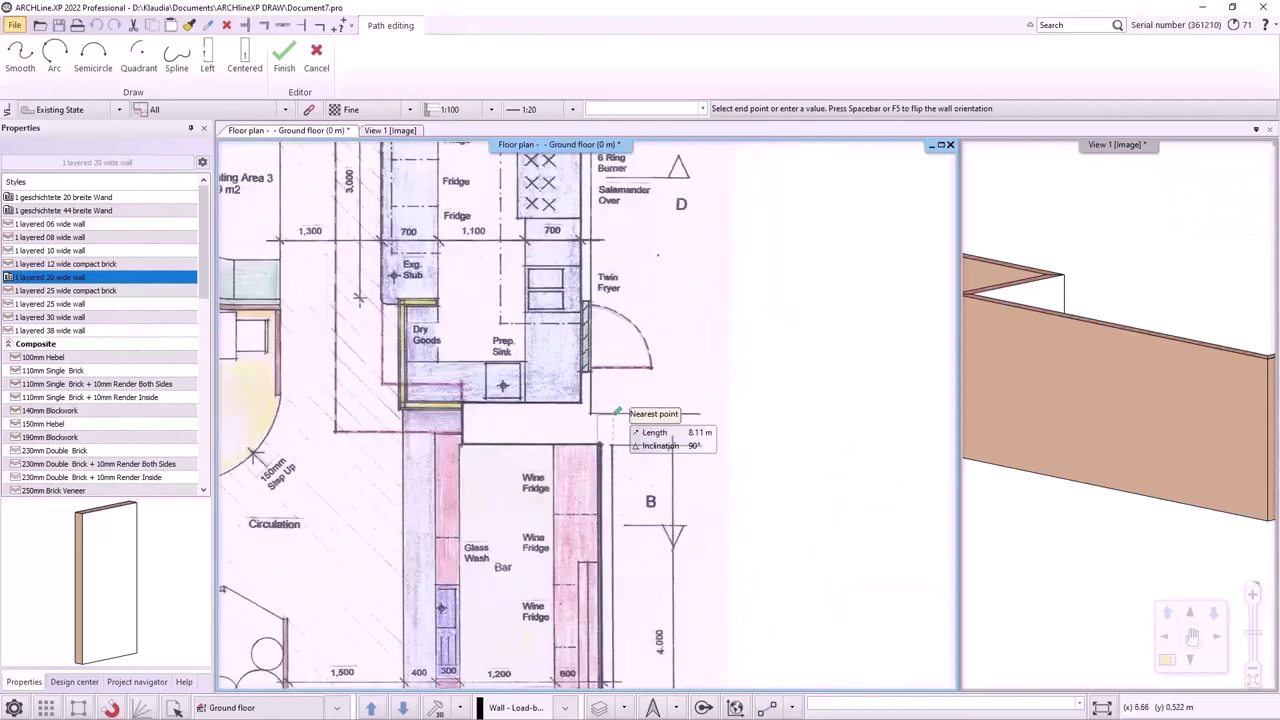
left_click(612, 414)
middle_click_drag(591, 210, 545, 480)
key("space")
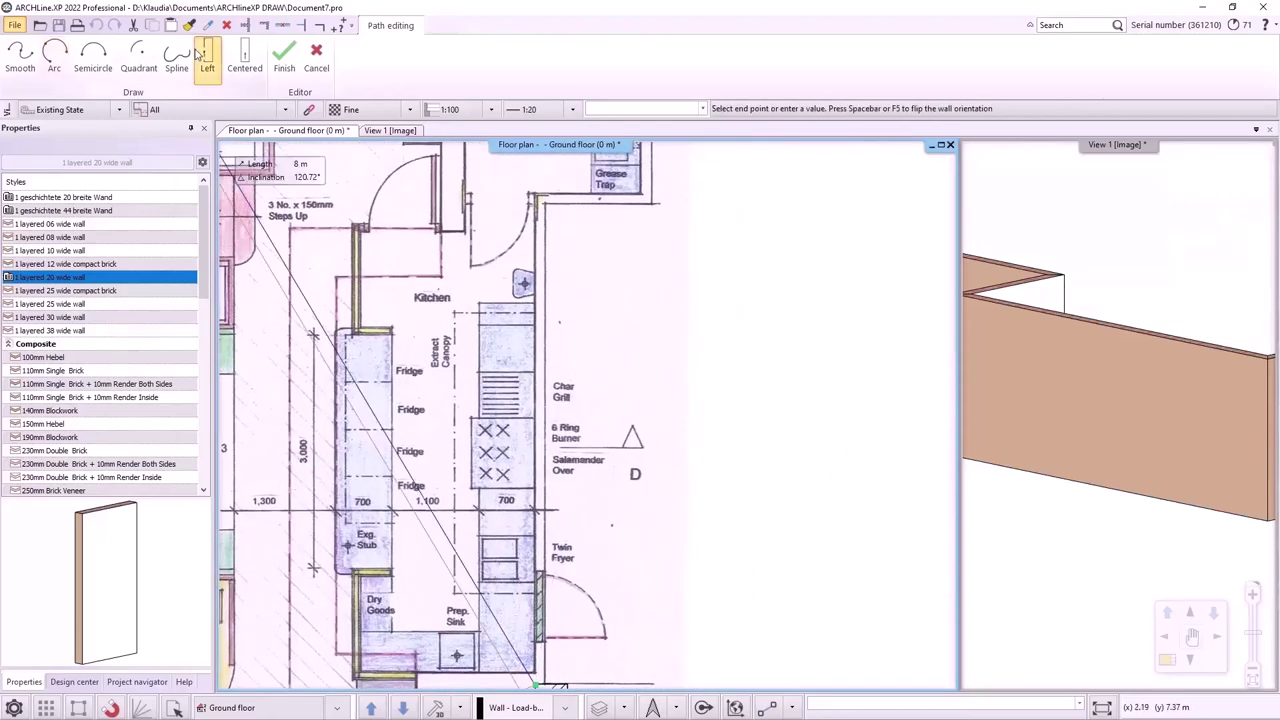
left_click(537, 195)
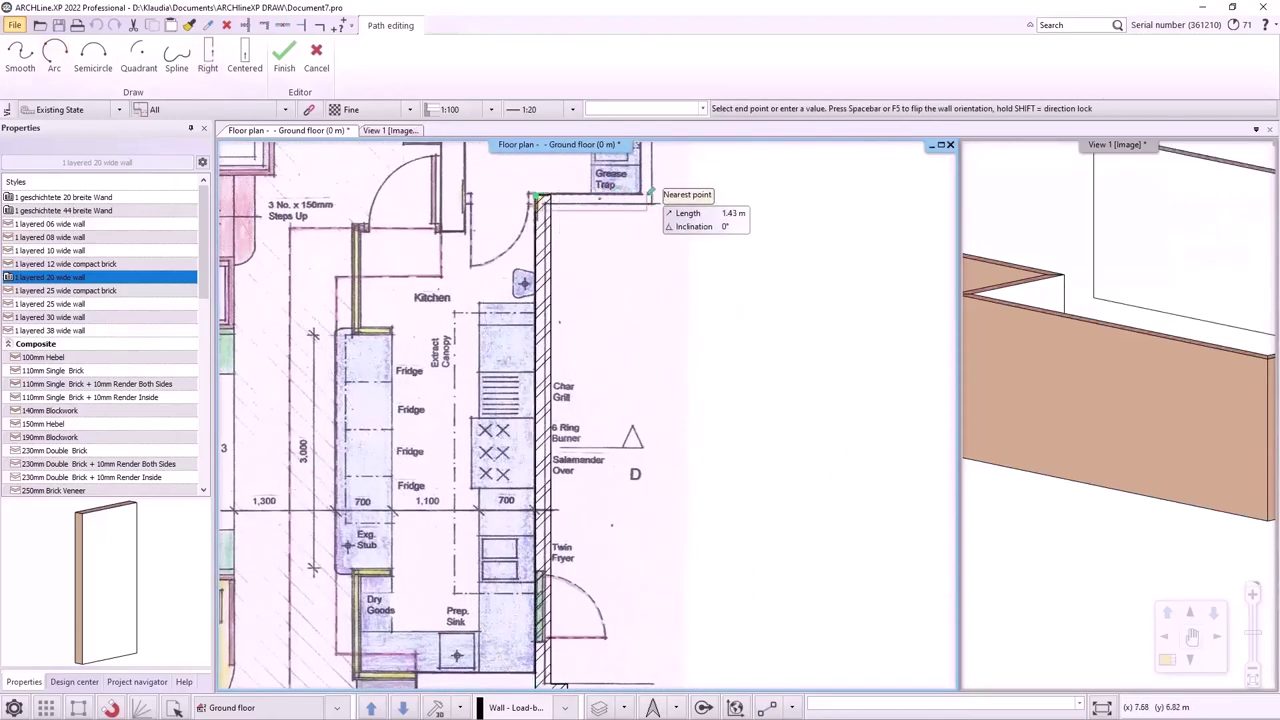
Step: Place the wall's Wash Up corner at 1.43 m, flip its reference side, and continue past the Grease Trap and about 2.67 m above the freezers
left_click(654, 196)
key("space")
middle_click_drag(597, 142, 592, 400)
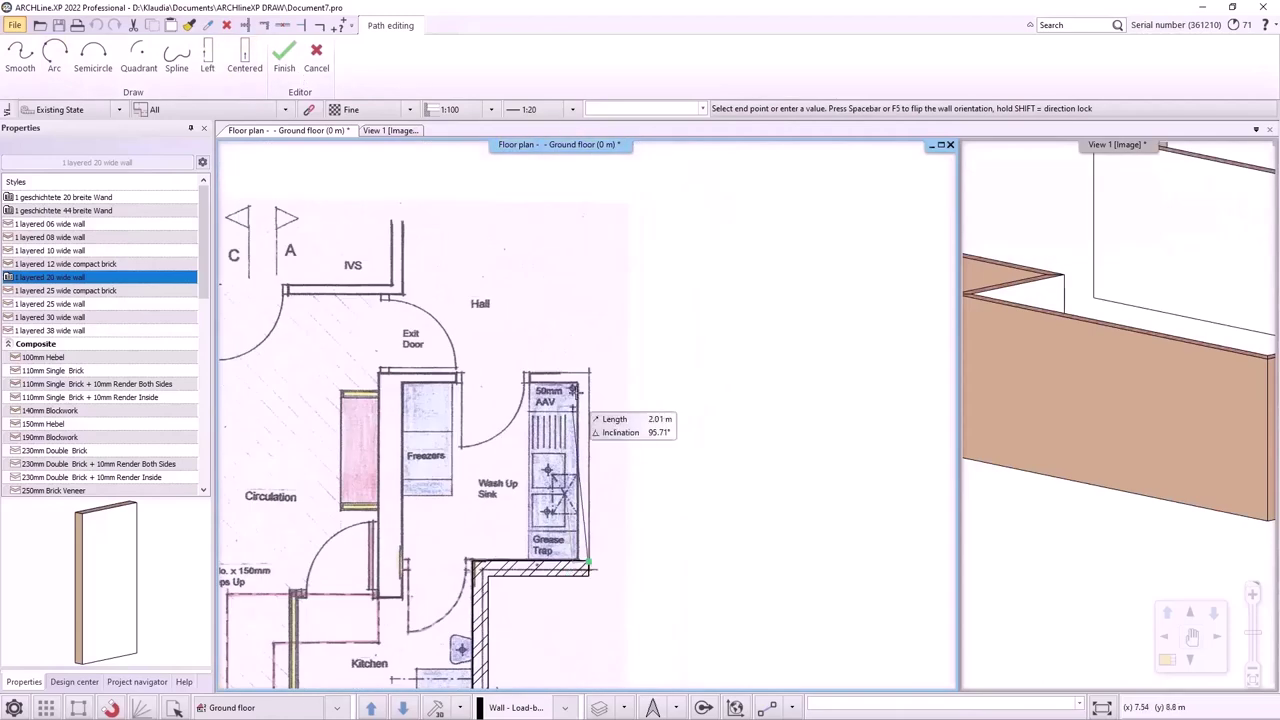
left_click(592, 370)
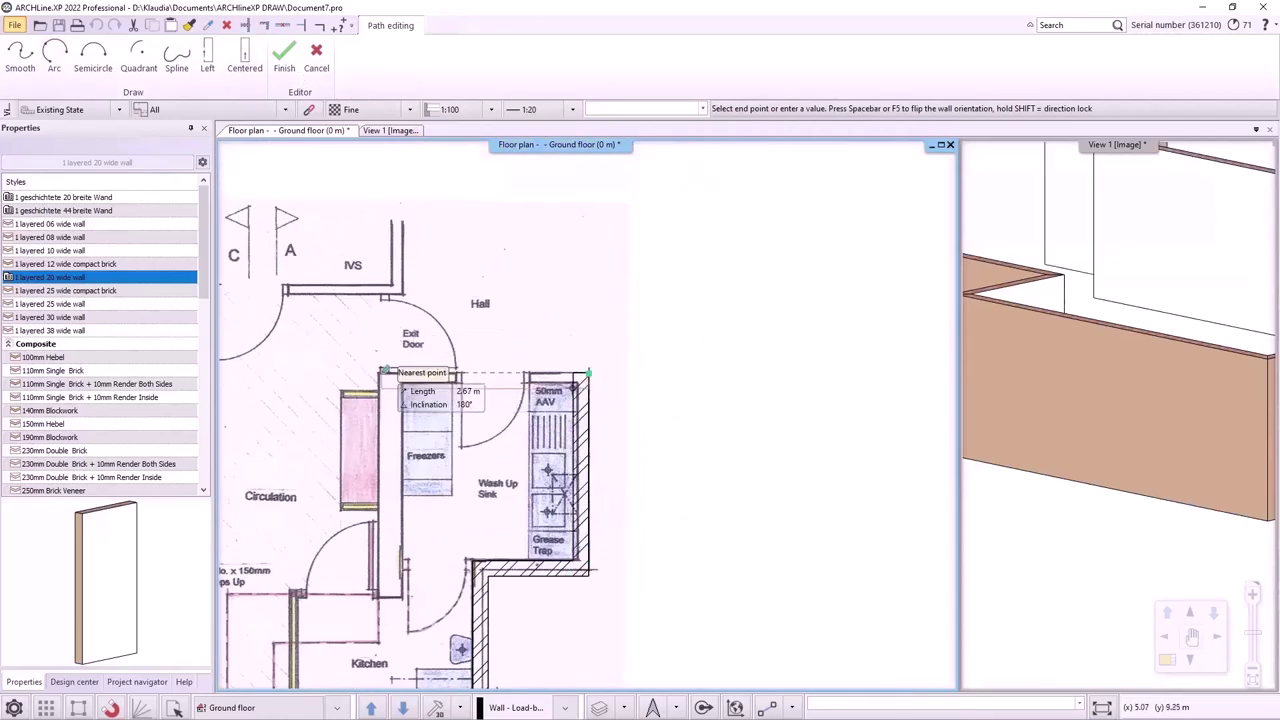
left_click(383, 372)
Step: Flip the reference side, continue the wall past the Exit Door and below the Female Toilet to the first wall, and finish the outline
key("space")
left_click(382, 290)
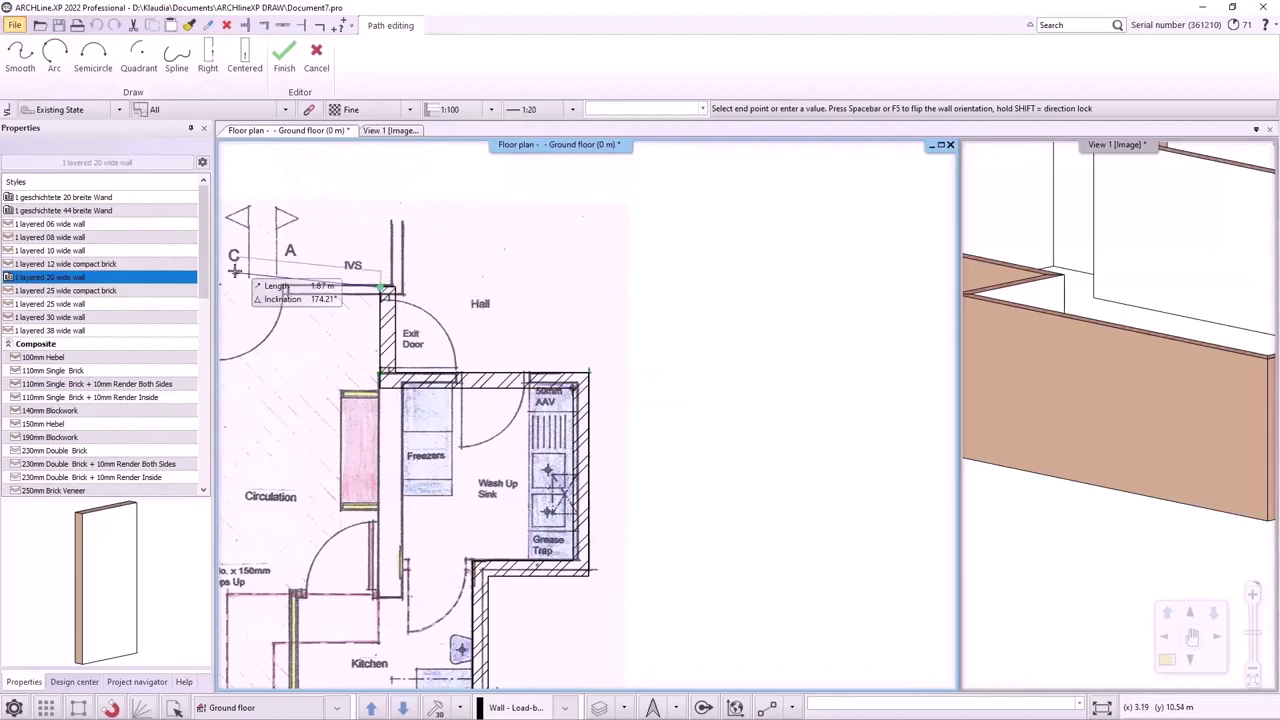
middle_click_drag(250, 400, 766, 400)
left_click(362, 290)
key("Escape")
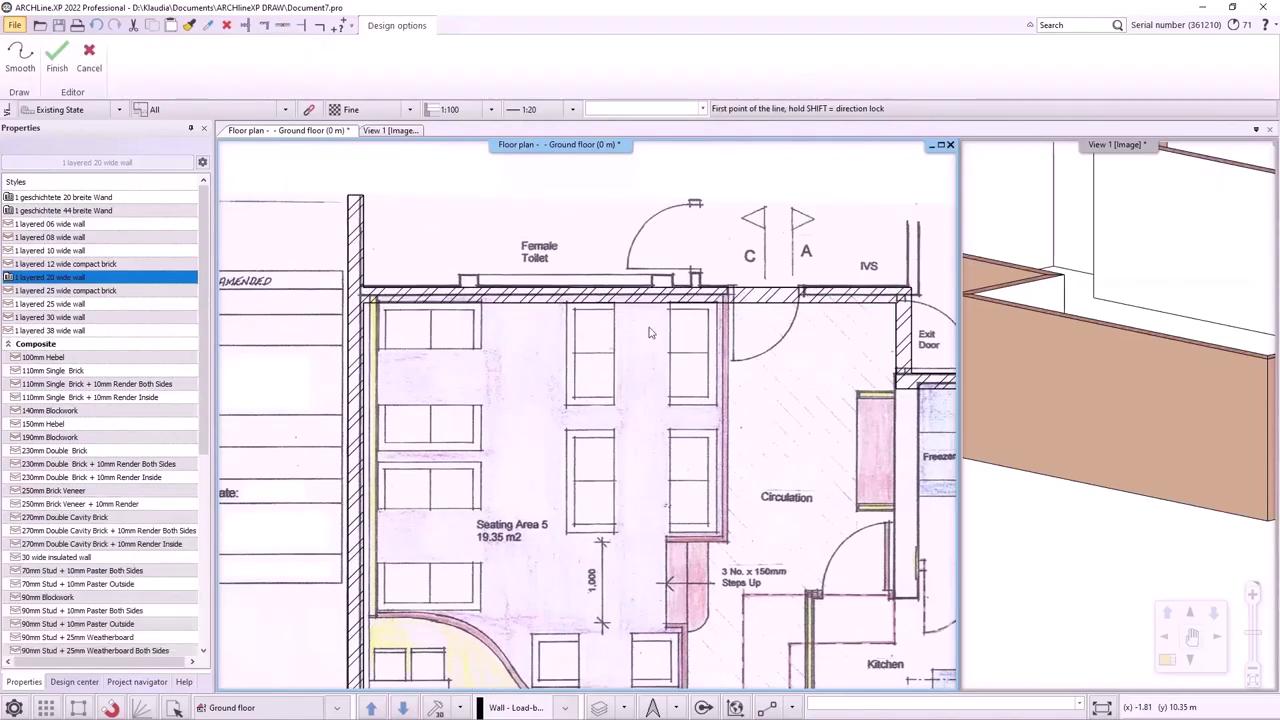
Step: Examine the complete outer wall outline in the floor plan and in the 3D view, and return to the floor plan
scroll(858, 470, "down", 5)
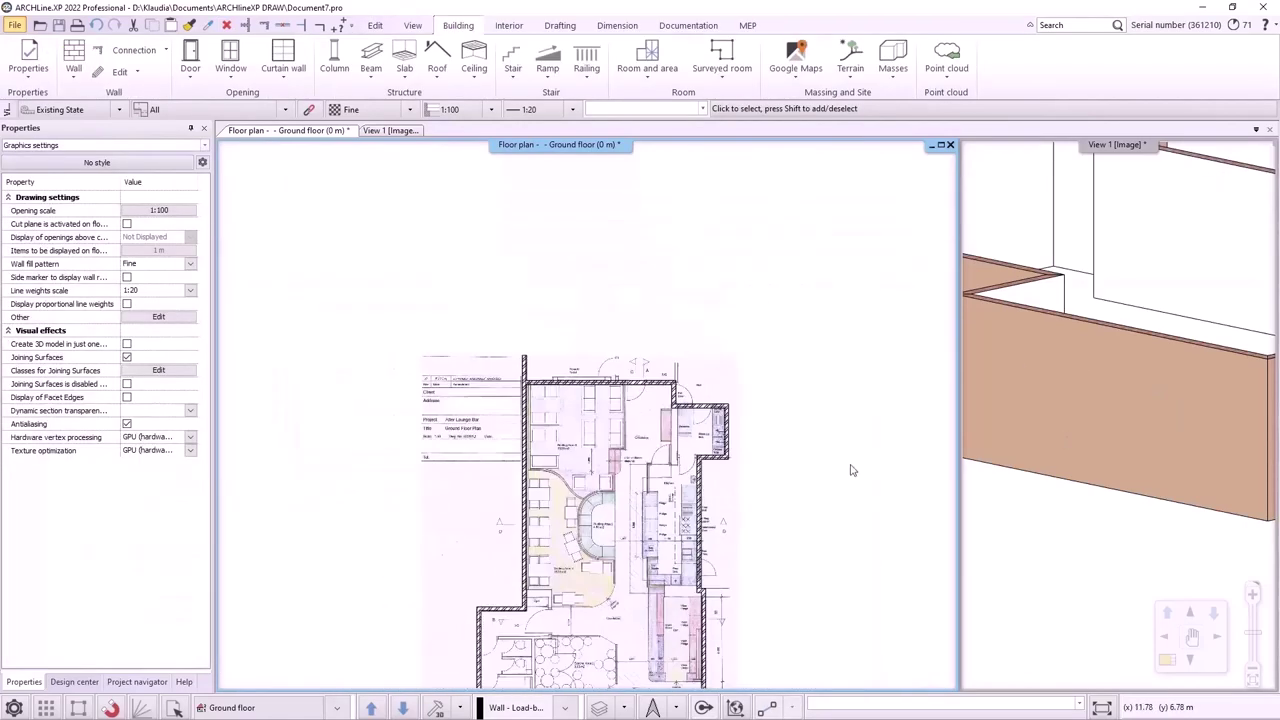
scroll(646, 405, "up", 3)
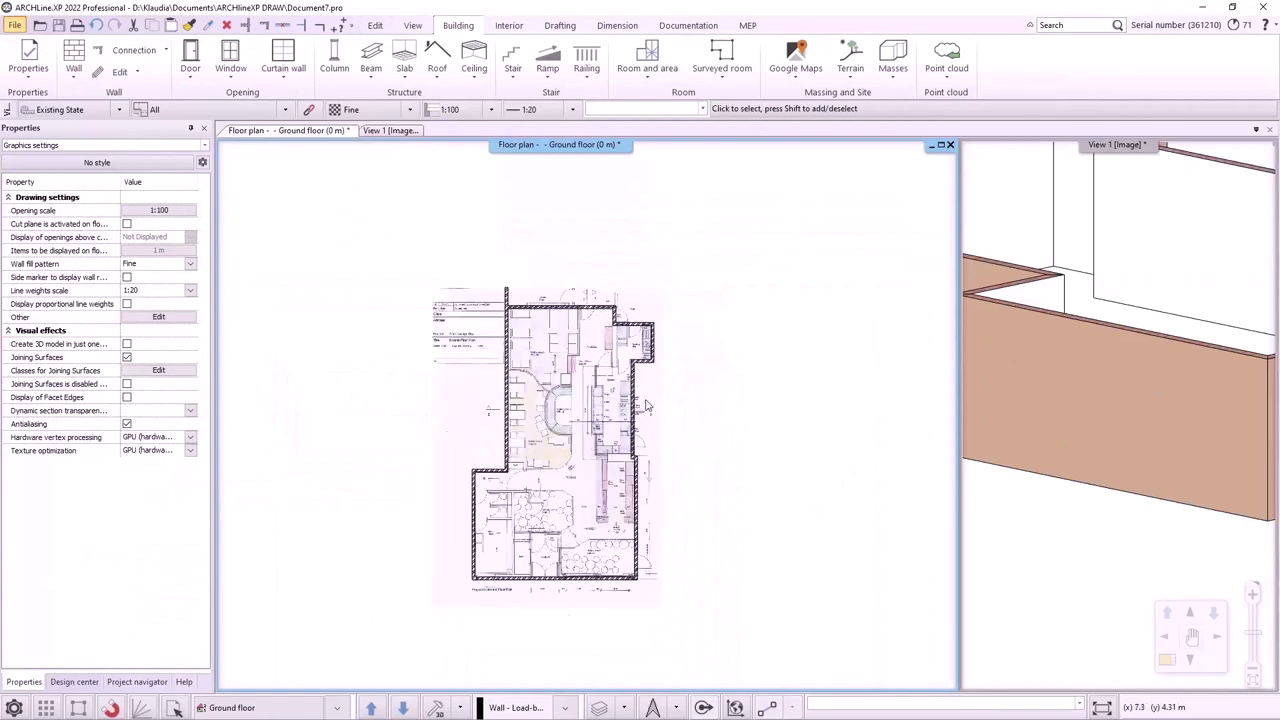
left_click(388, 131)
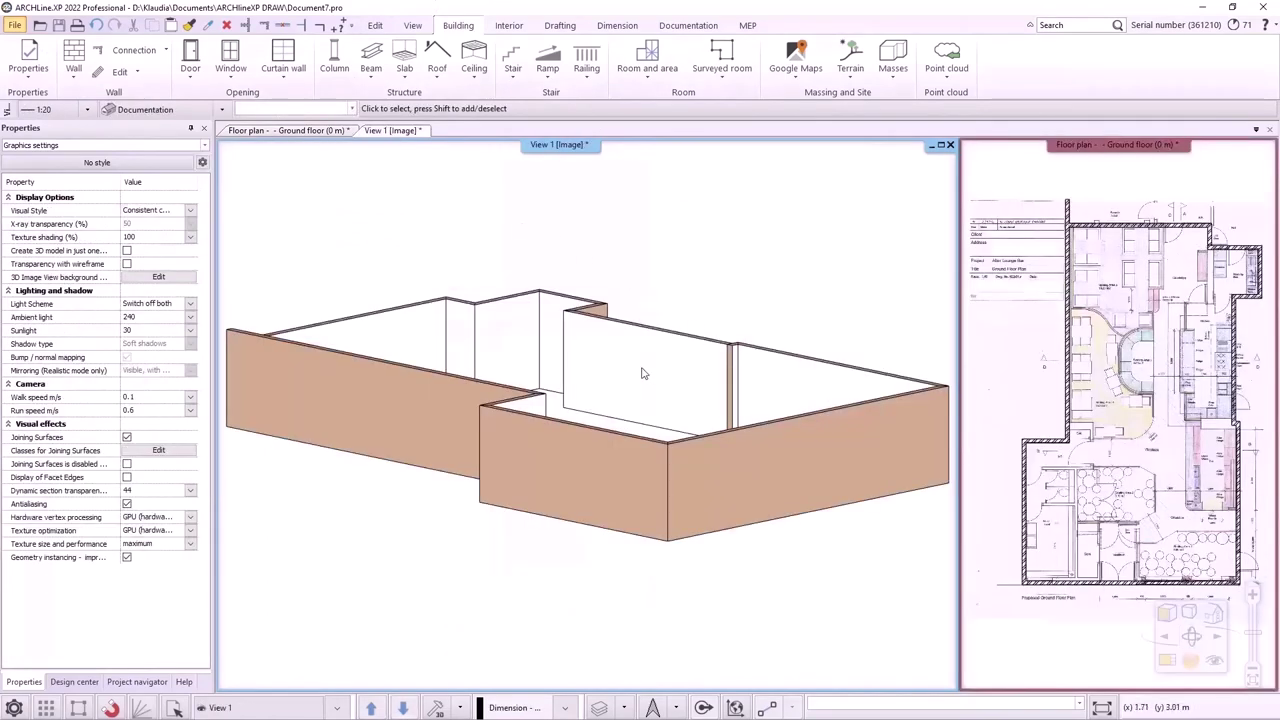
left_click(291, 131)
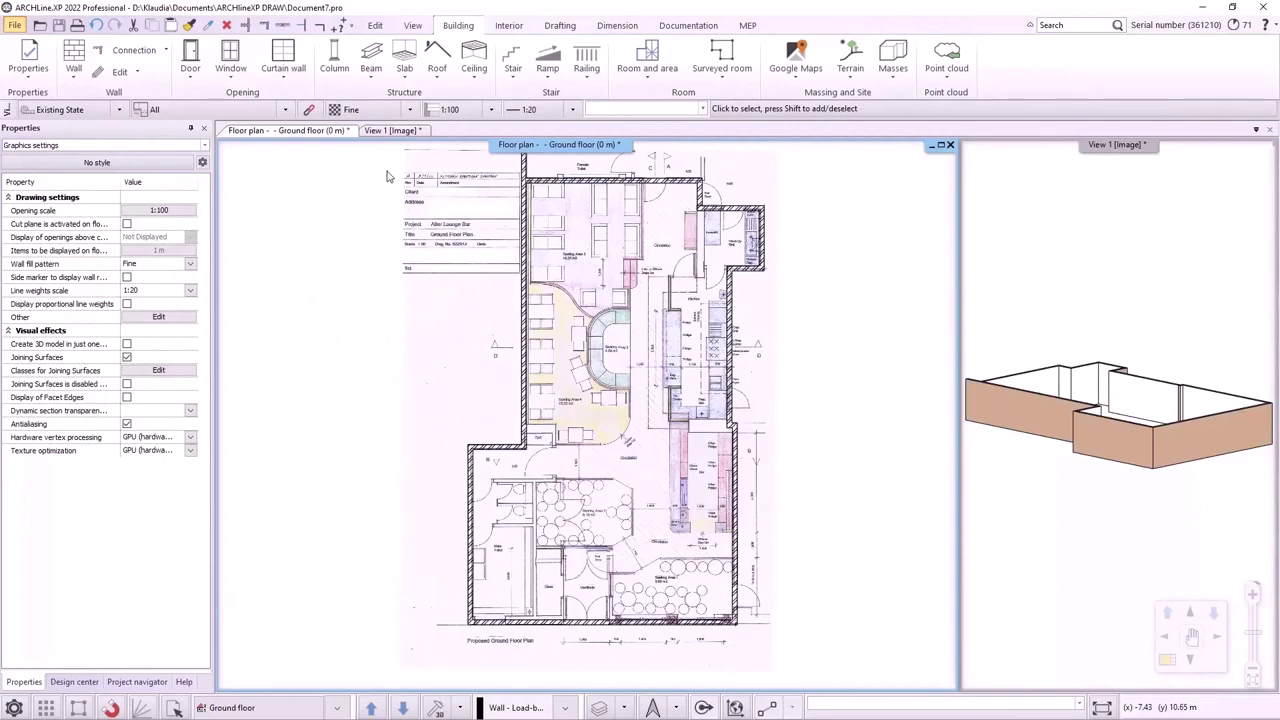
Step: Switch to File Explorer and open the PDF folder under 2022, 2_Course, 3_Architectural design processing
left_click(1202, 10)
left_click(300, 44)
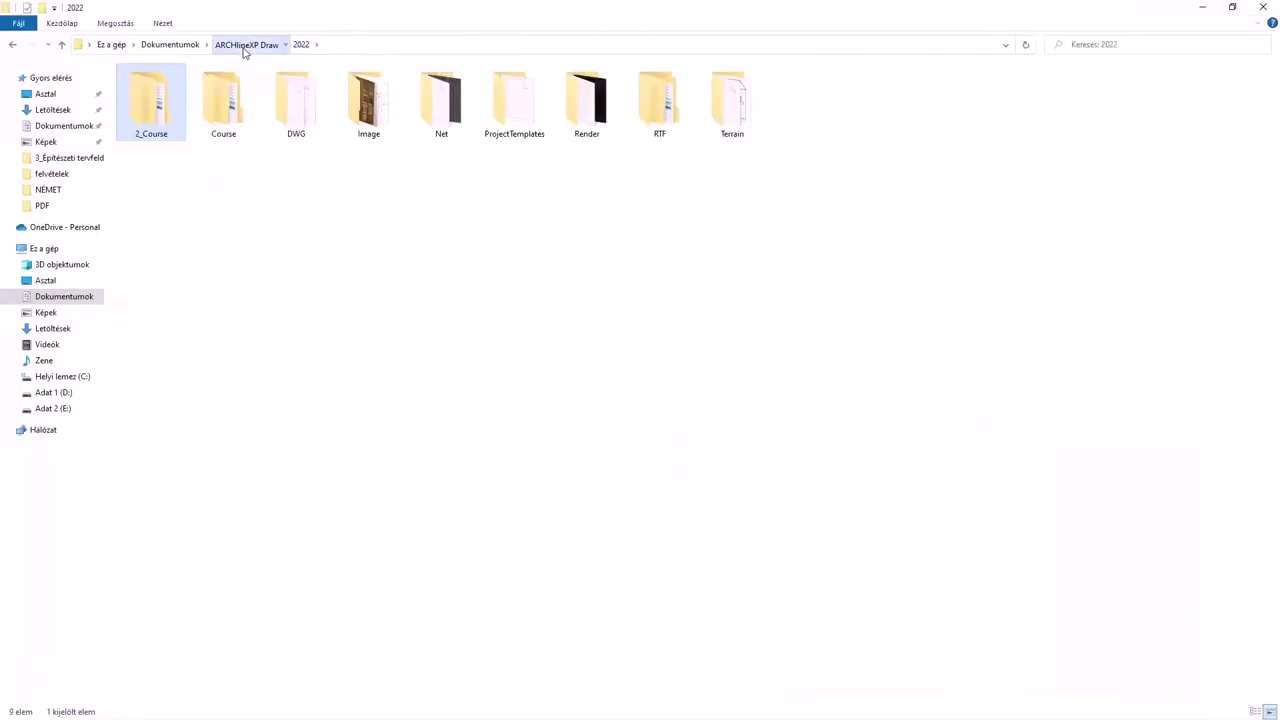
left_click(246, 45)
double_click(223, 115)
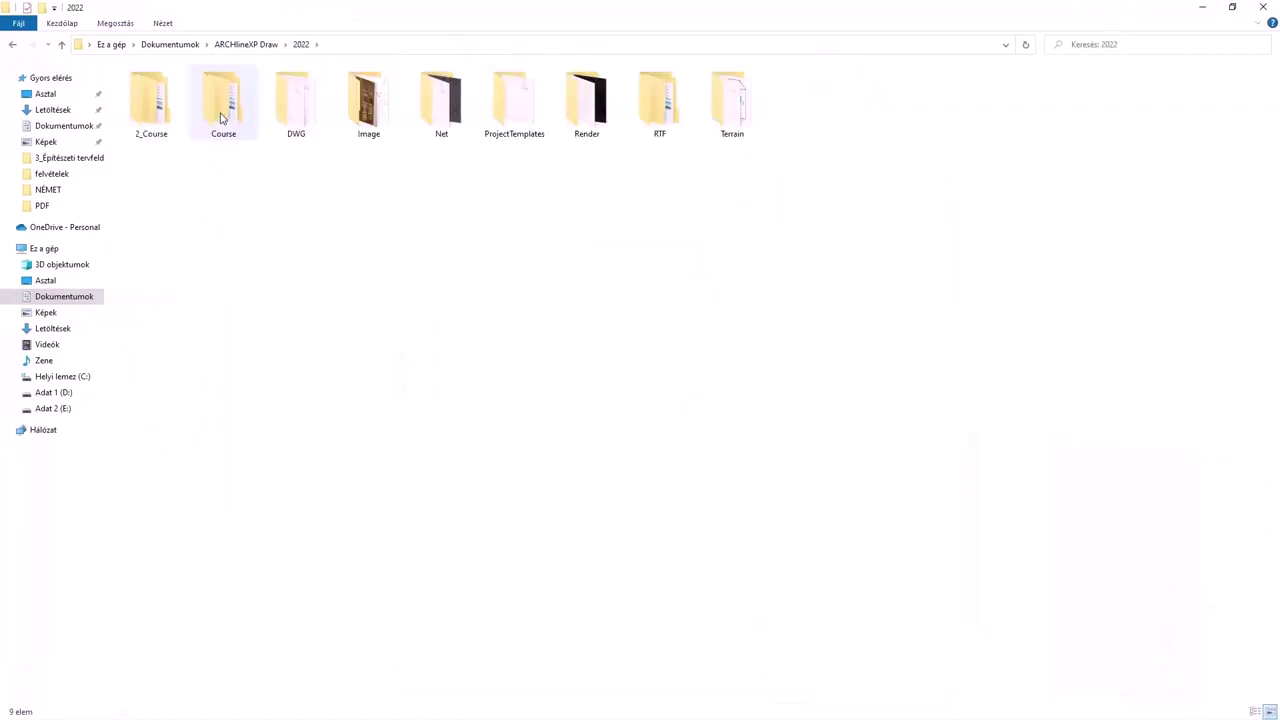
double_click(171, 114)
double_click(173, 117)
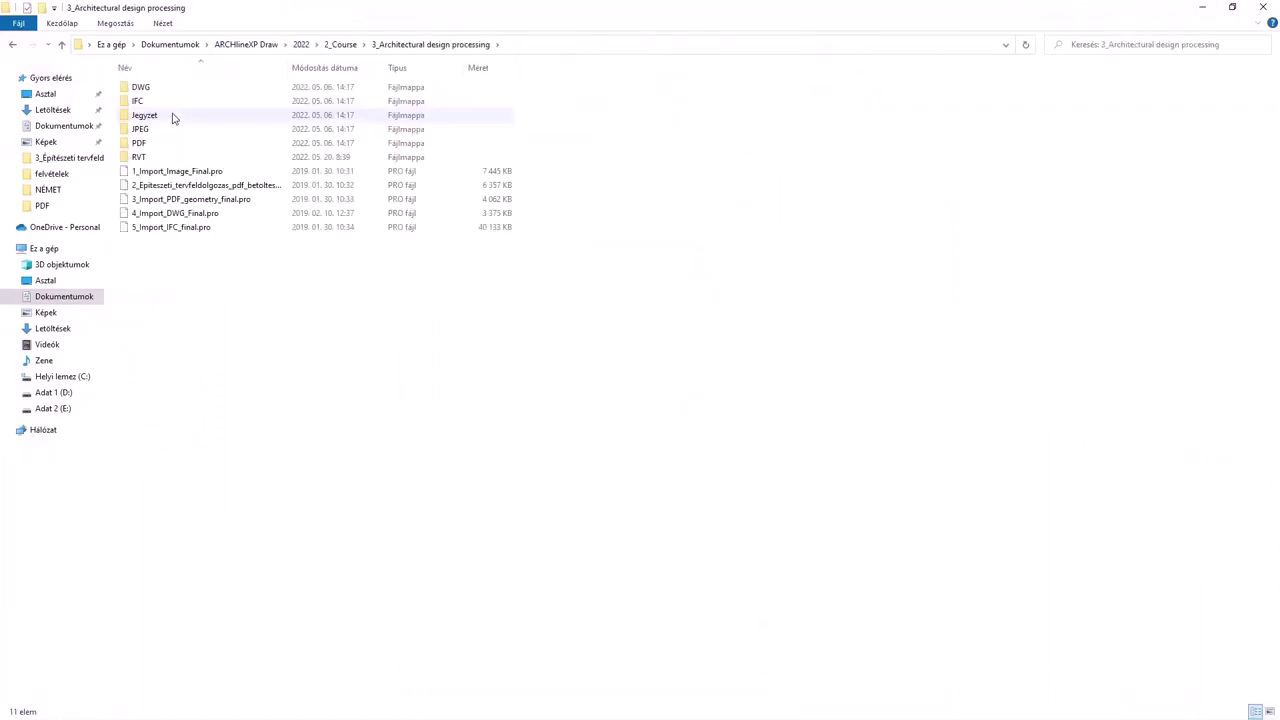
double_click(157, 143)
Step: Open Charlevilel Mansion.pdf, examine the line quality of its scanned floor plan up close, and close it
double_click(175, 88)
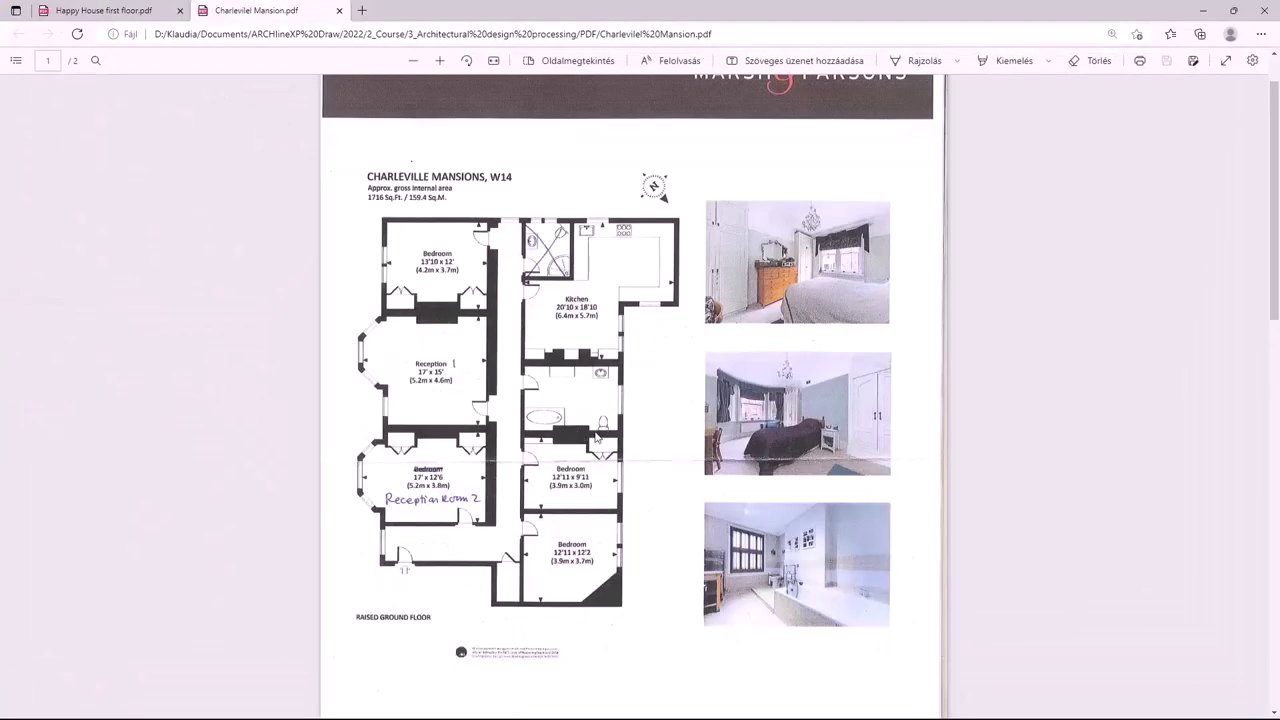
scroll(627, 459, "up", 5, "ctrl")
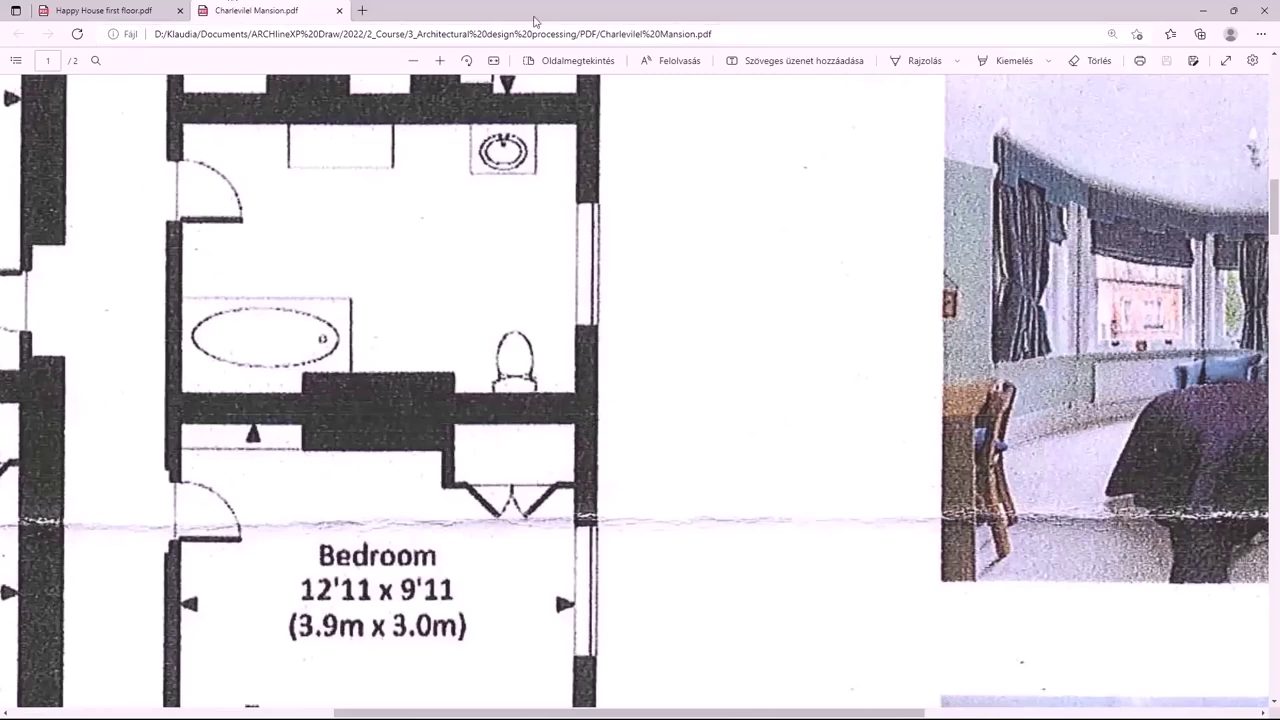
left_click(1264, 10)
Step: Open Happy House first floor.pdf, examine the line quality of its walls and dimensions at different magnifications, and close it
double_click(247, 105)
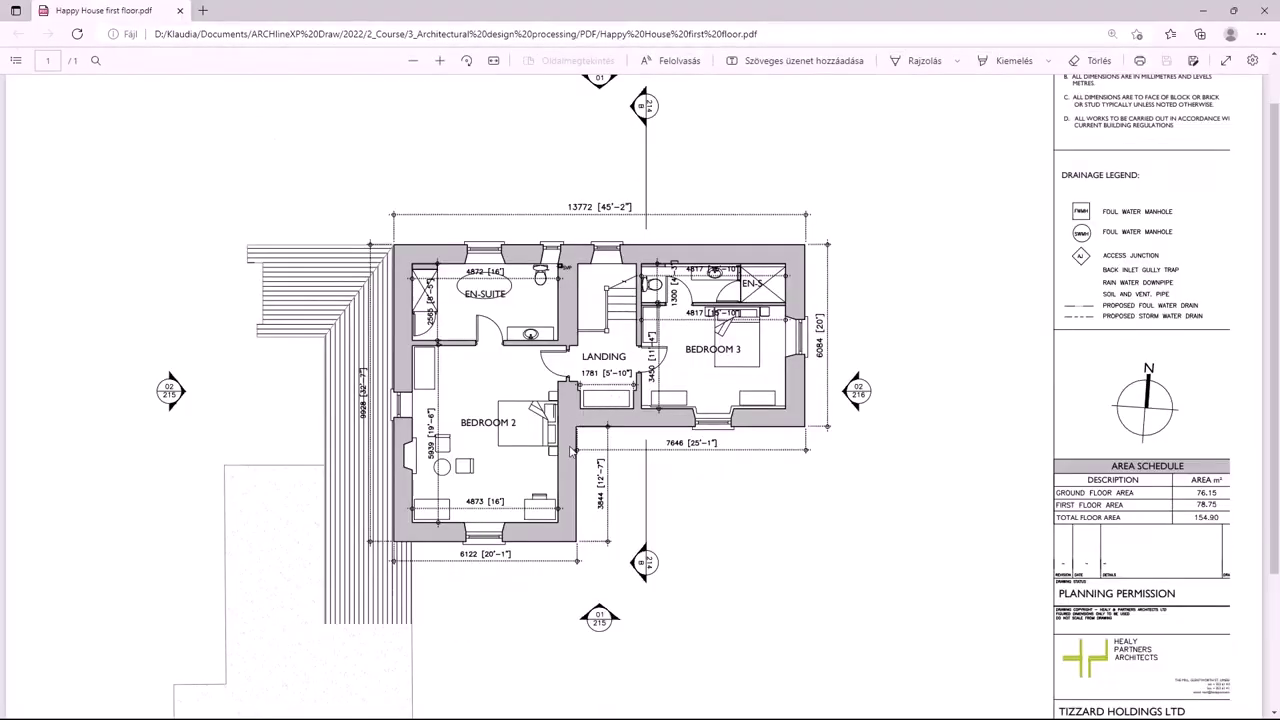
scroll(572, 452, "up", 5, "ctrl")
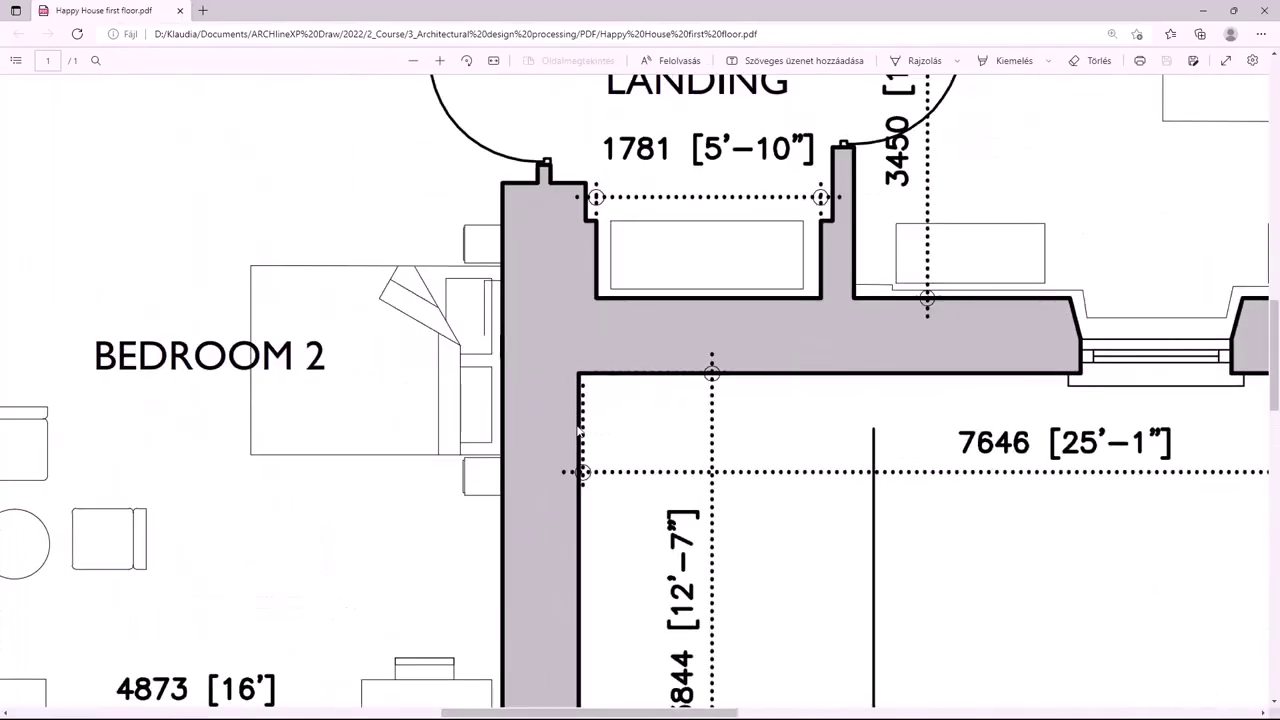
scroll(860, 288, "down", 5, "ctrl")
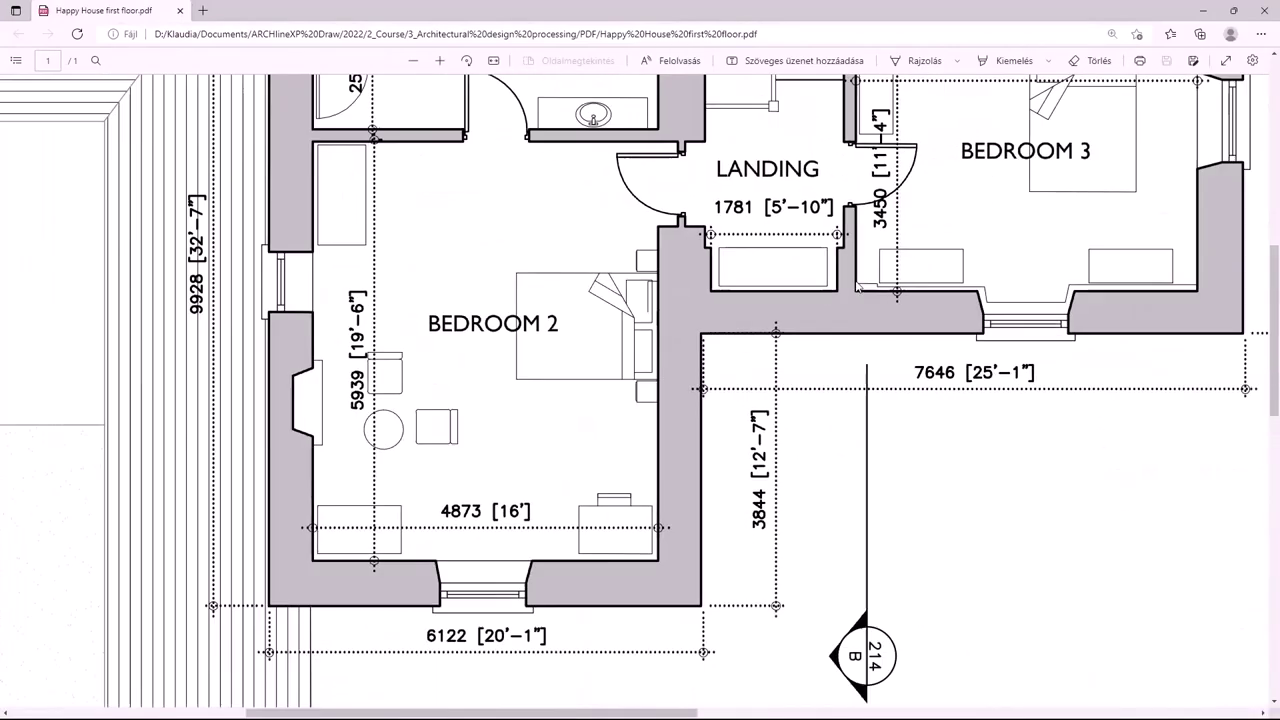
scroll(897, 296, "down", 1)
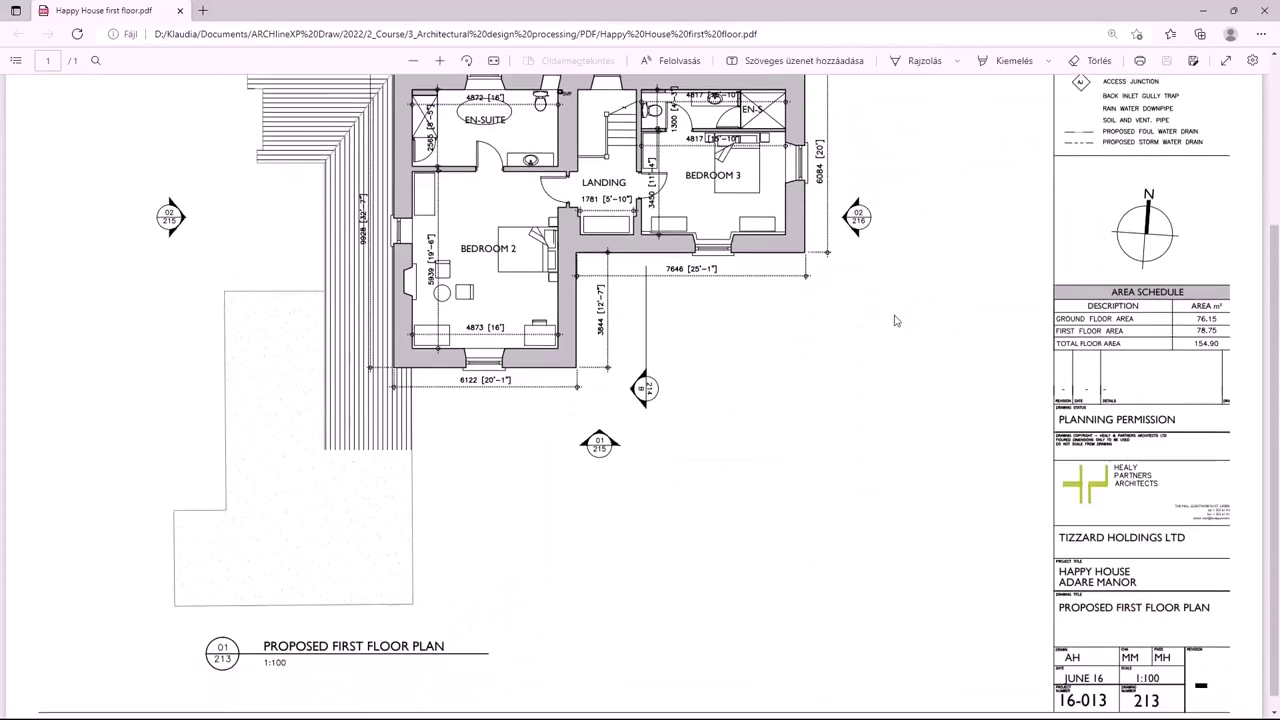
scroll(895, 320, "up", 2)
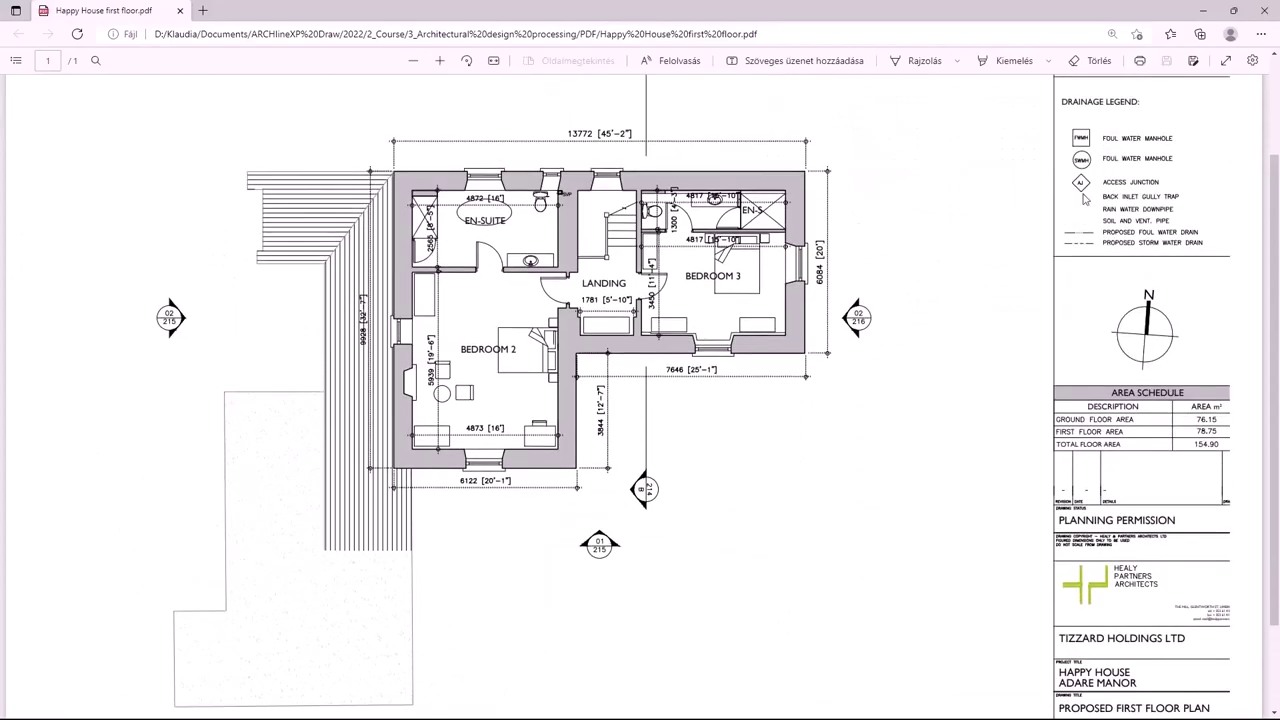
left_click(1274, 8)
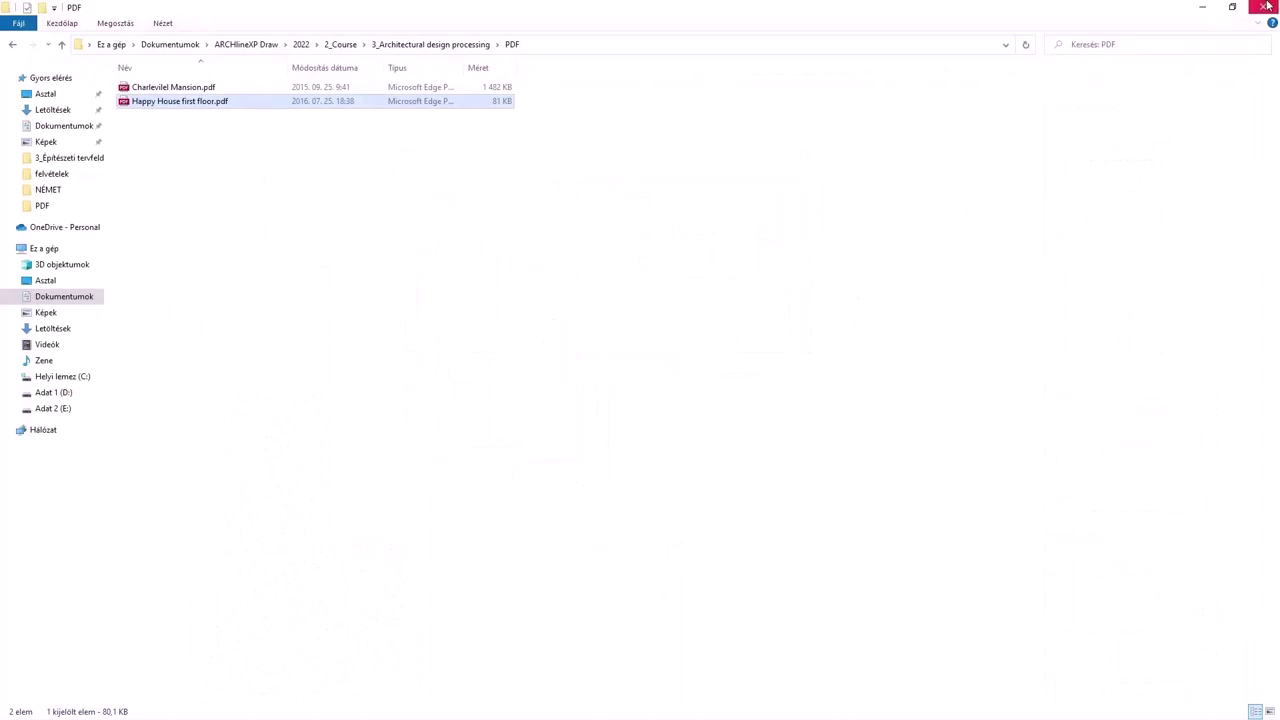
Step: Return to ARCHLine.XP and create a new project with an empty ground floor plan
left_click(1201, 12)
left_click(28, 27)
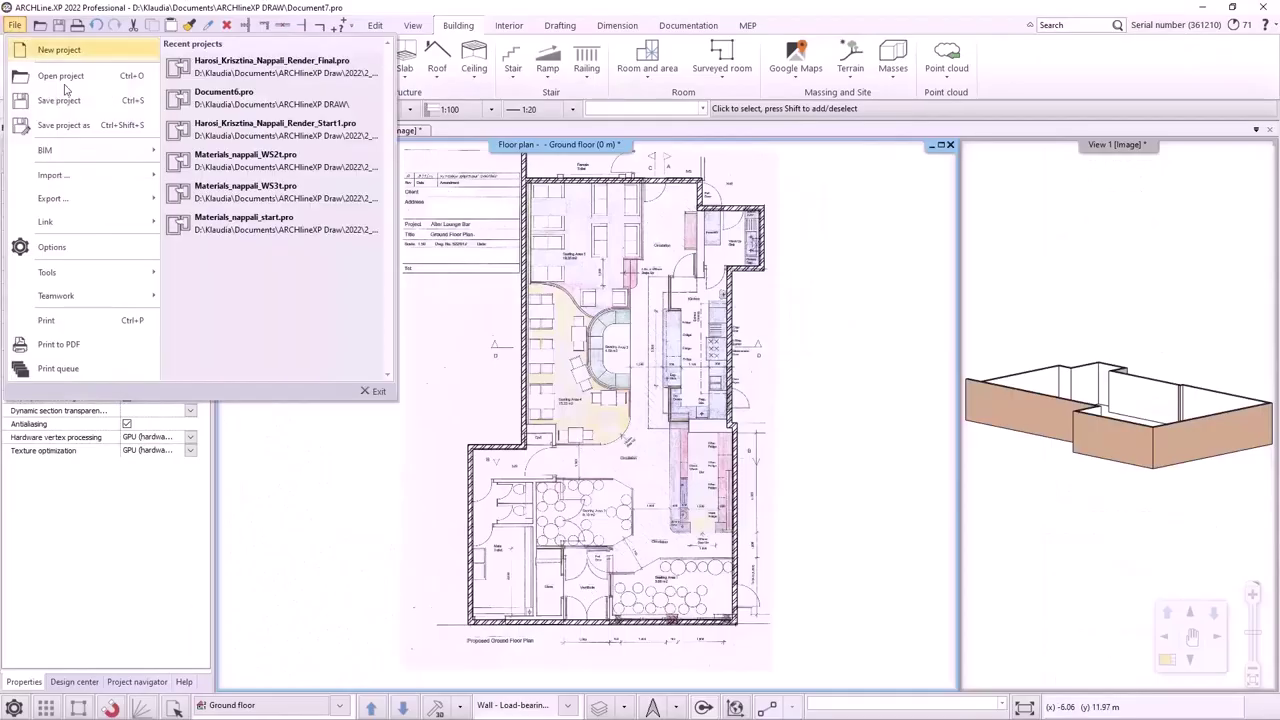
left_click(55, 49)
left_click(556, 411)
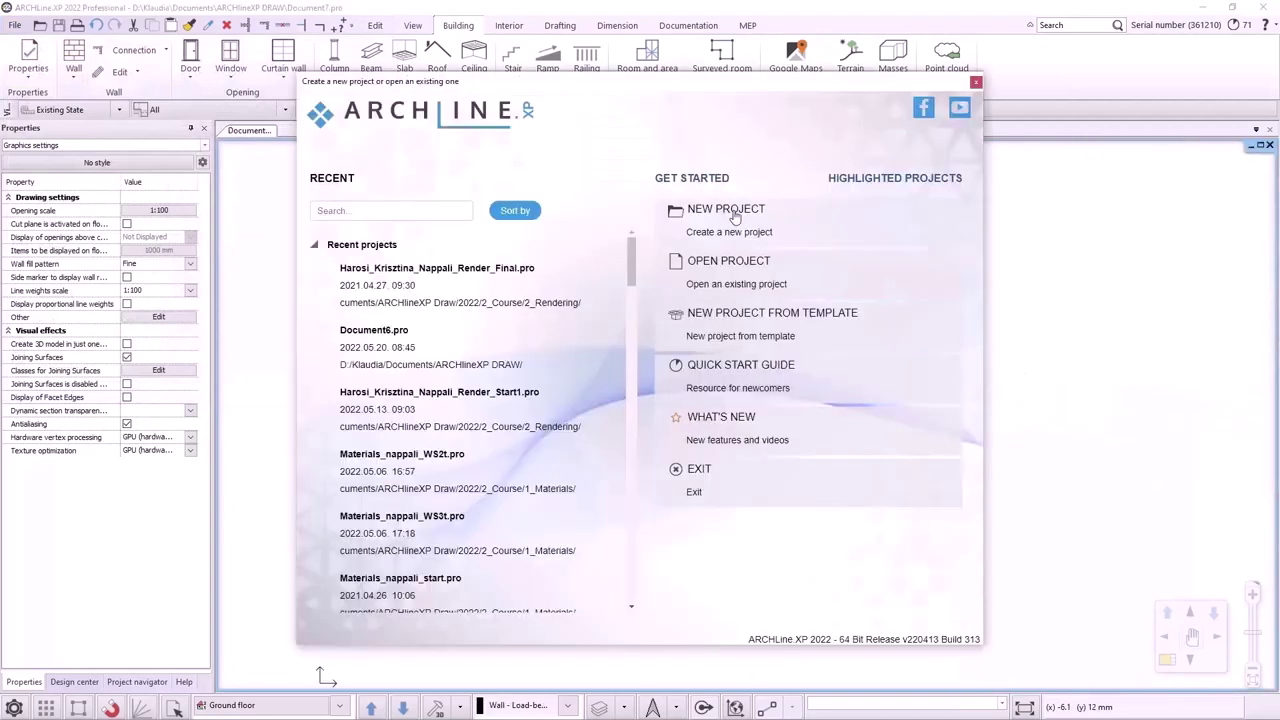
left_click(735, 217)
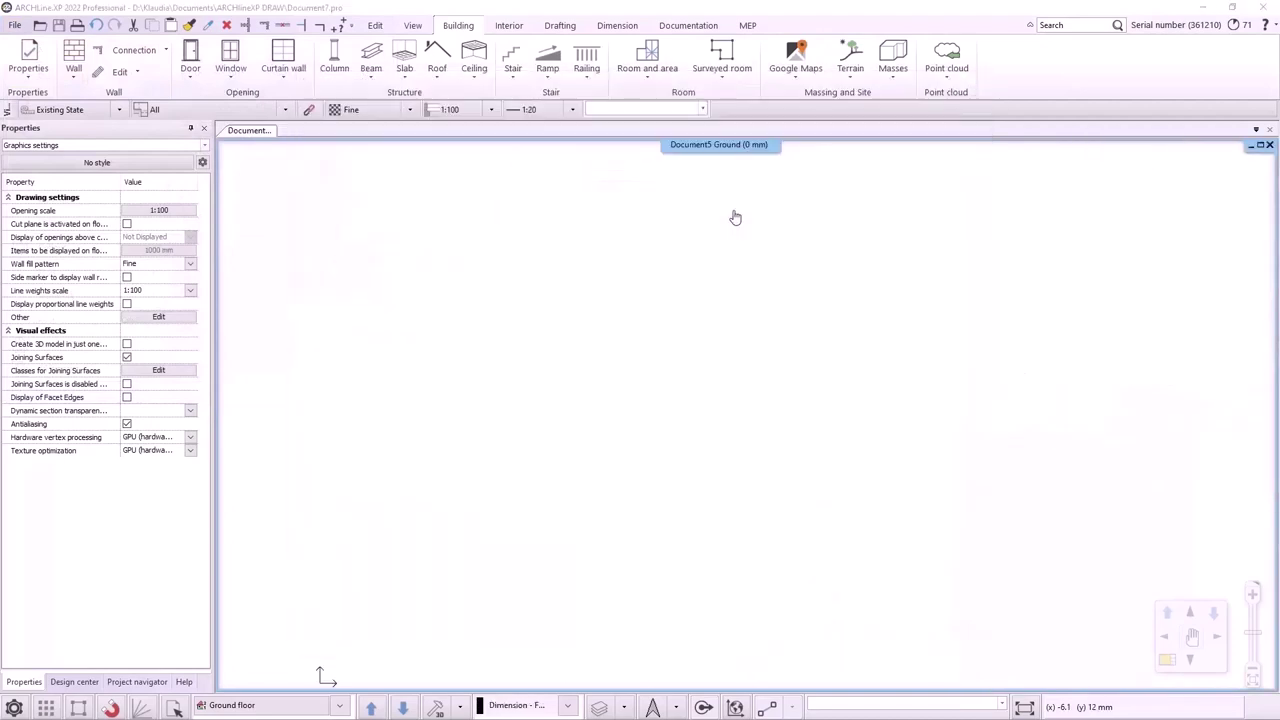
left_click(697, 536)
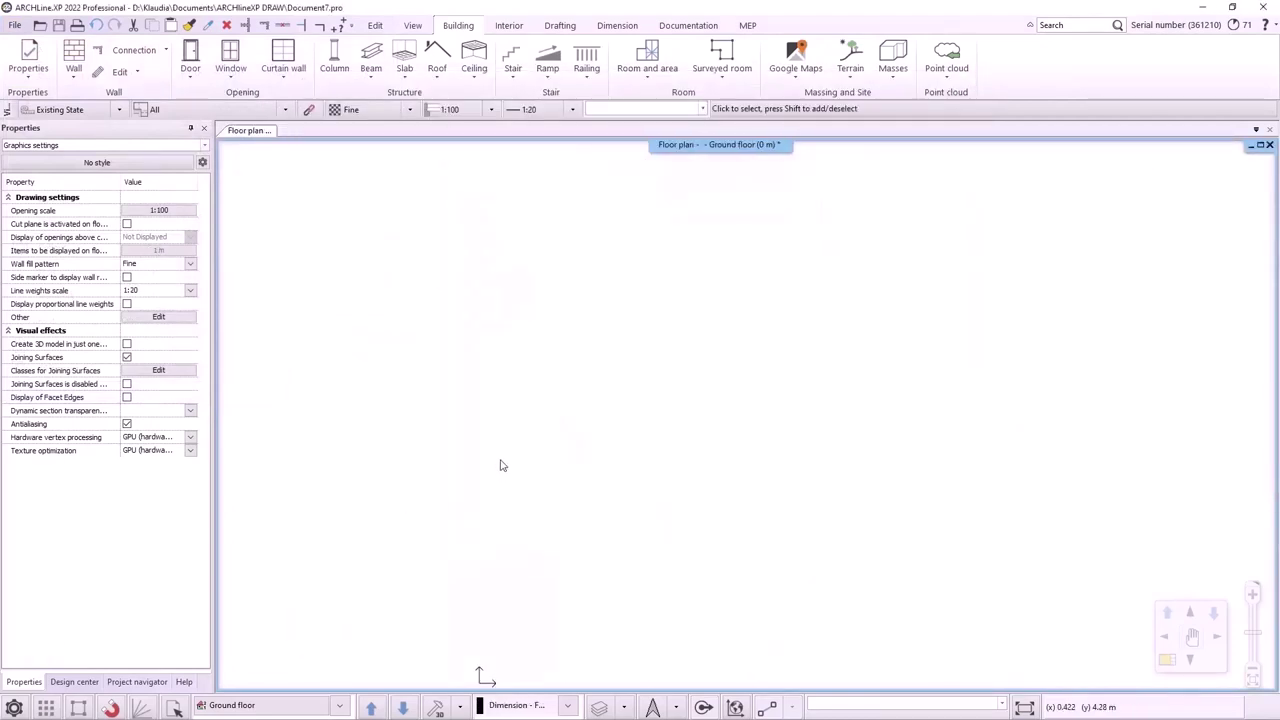
Step: Start a PDF import and open Charlevilel Mansion.pdf as the source file
left_click(18, 26)
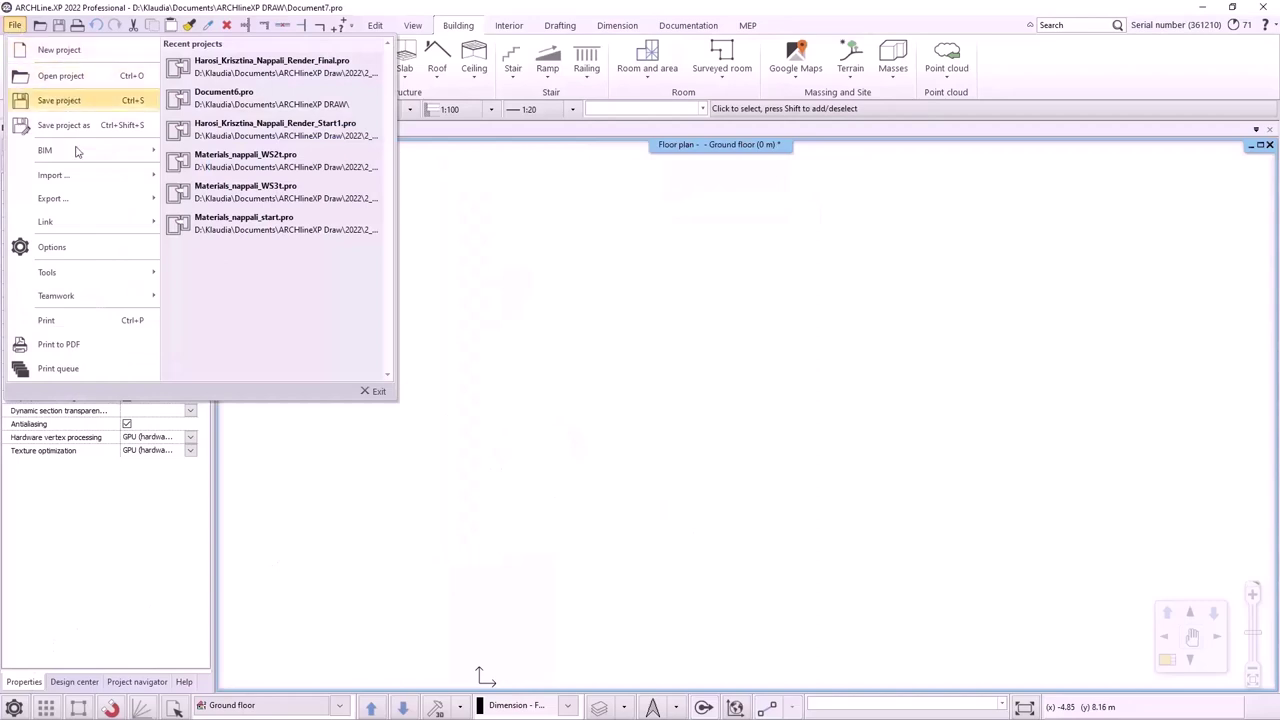
mouse_move(69, 175)
left_click(212, 277)
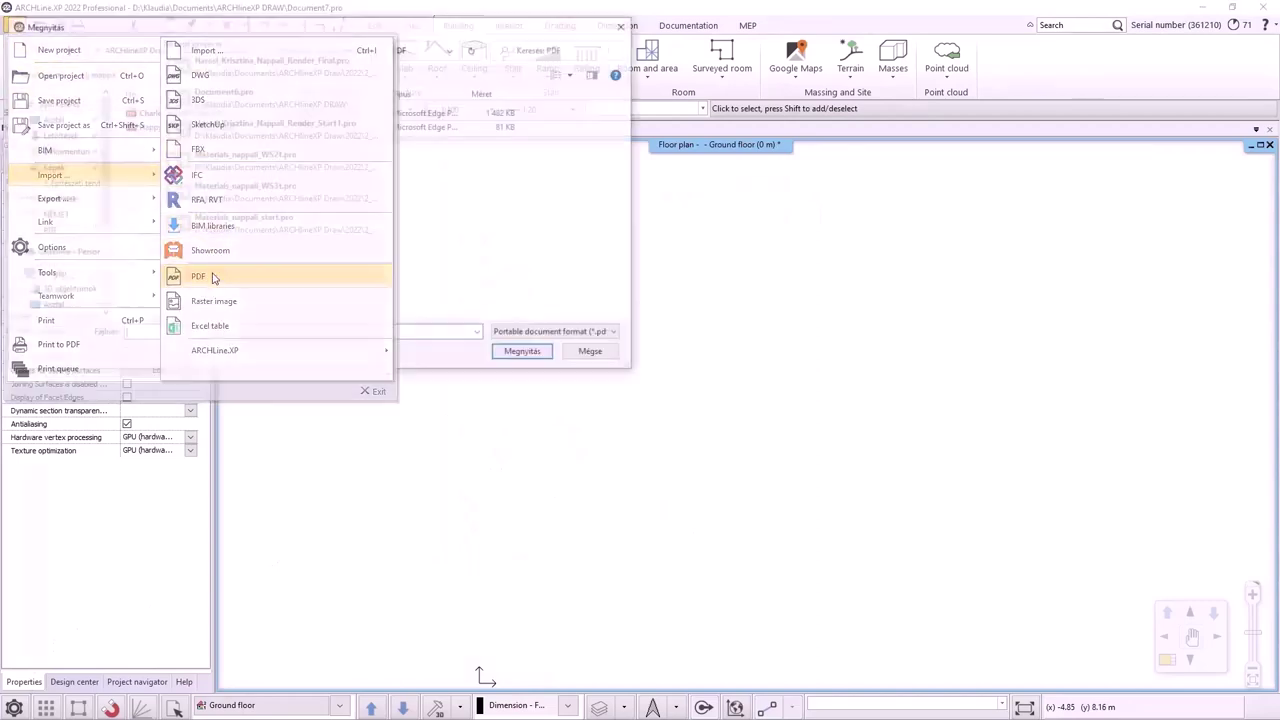
left_click(212, 114)
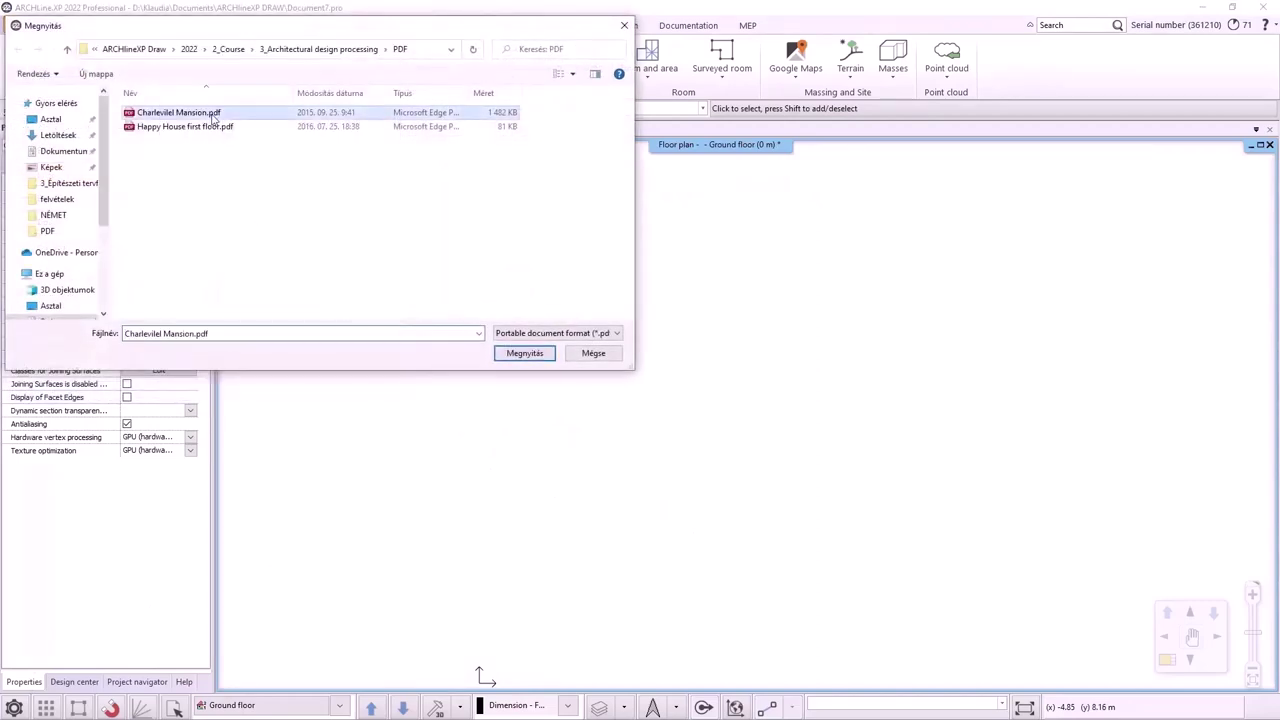
left_click(510, 353)
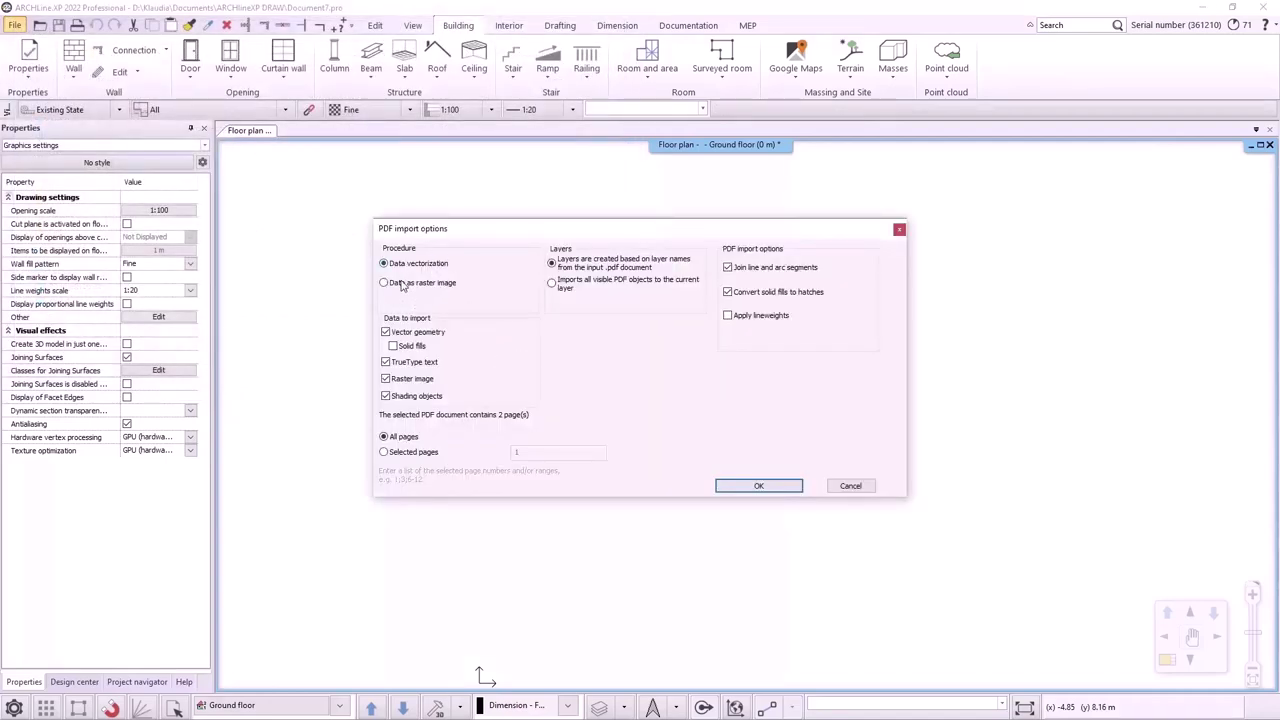
Step: Import all pages of the PDF as raster images, choosing their resolution, and place them near the origin of the floor plan
left_click(385, 283)
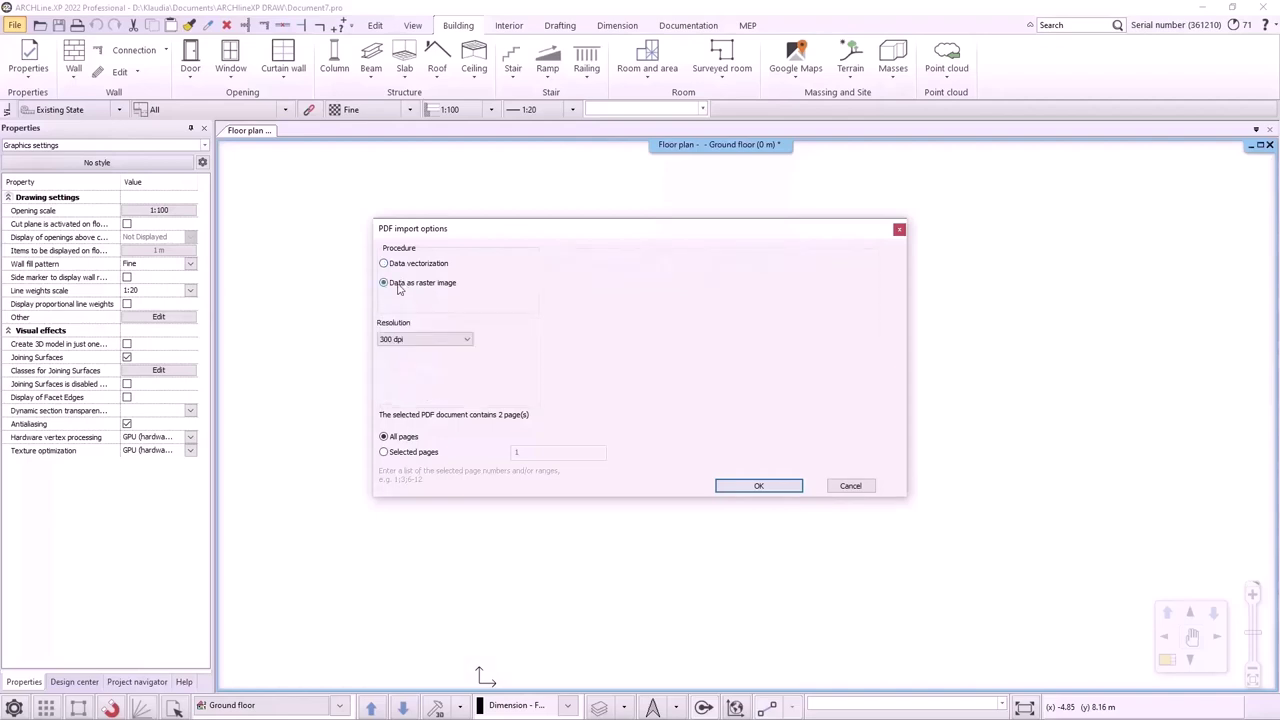
left_click(441, 344)
left_click(418, 373)
left_click(755, 486)
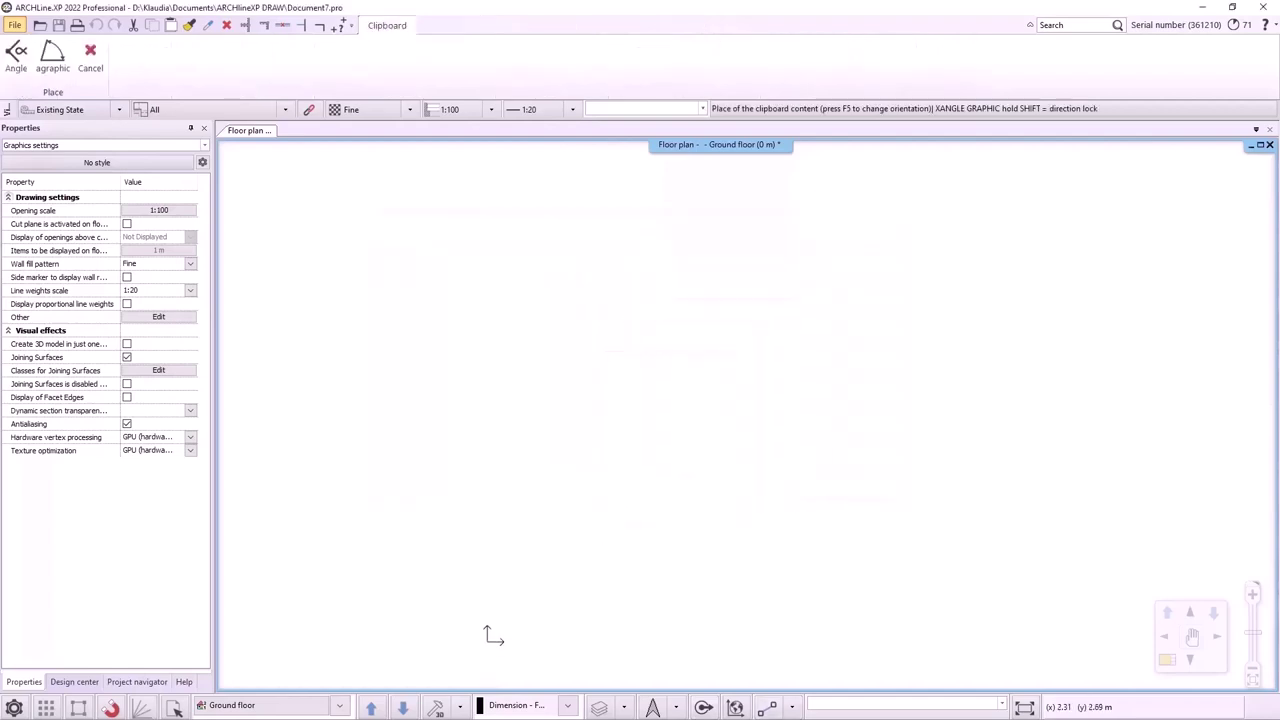
left_click(512, 548)
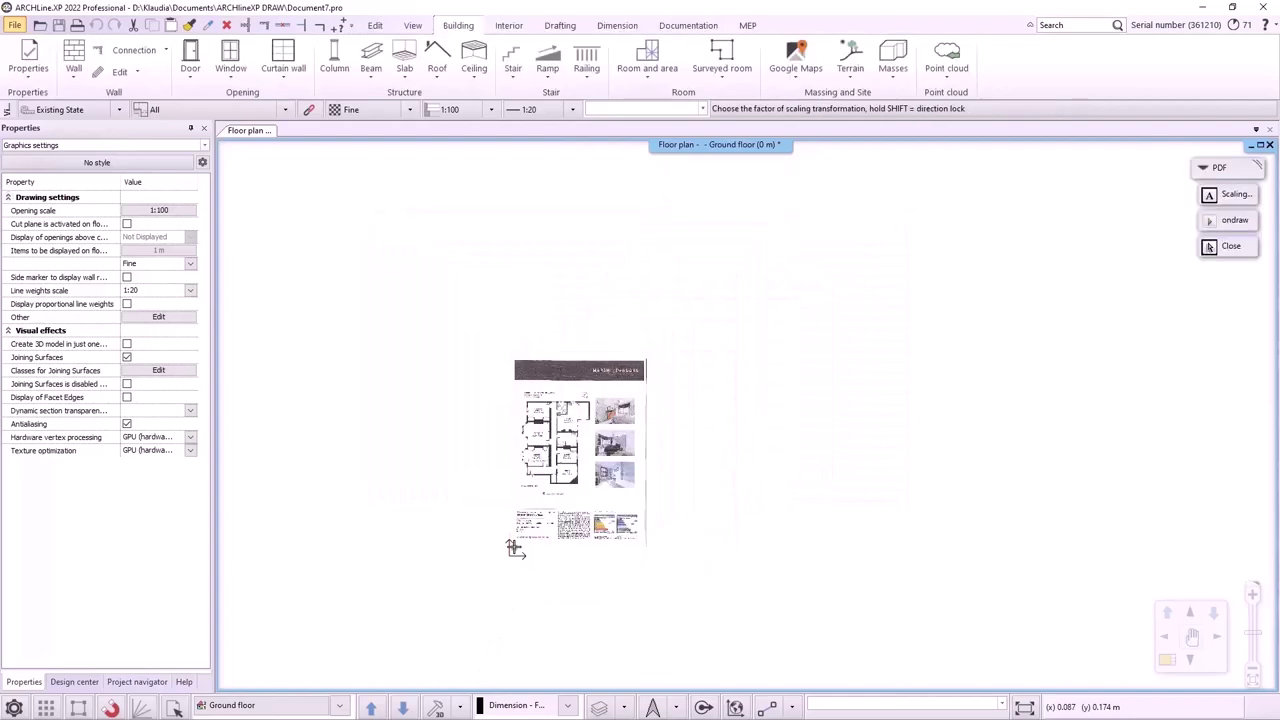
left_click(690, 340)
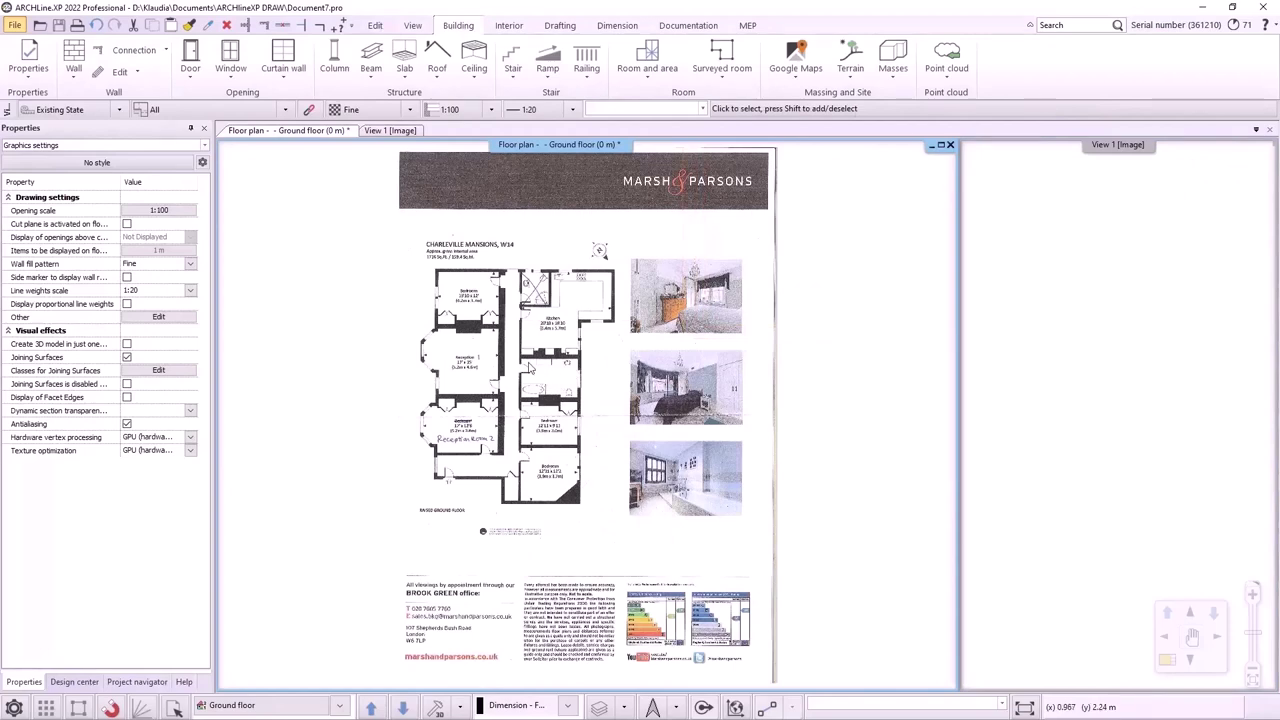
Step: Measure the inner width of the 4.2 m x 3.7 m bedroom on the imported plan and close the distance information
key("ctrl+d")
scroll(440, 290, "up", 6)
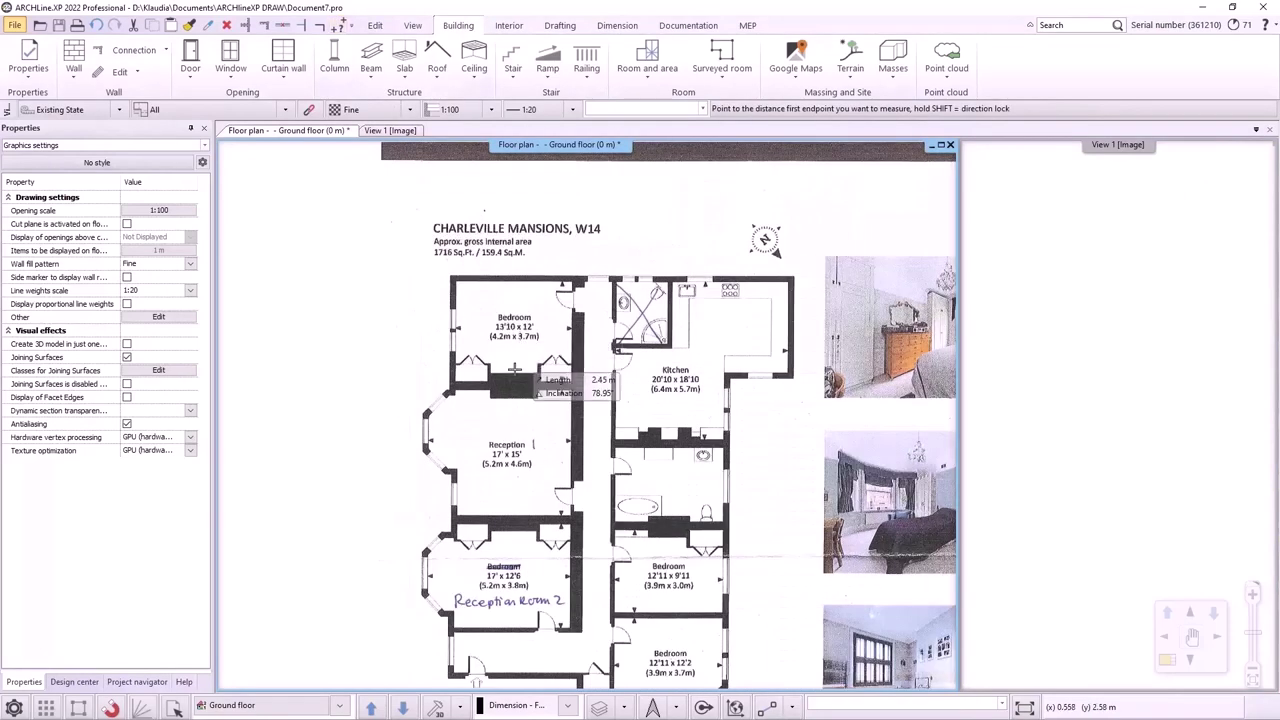
left_click(469, 363)
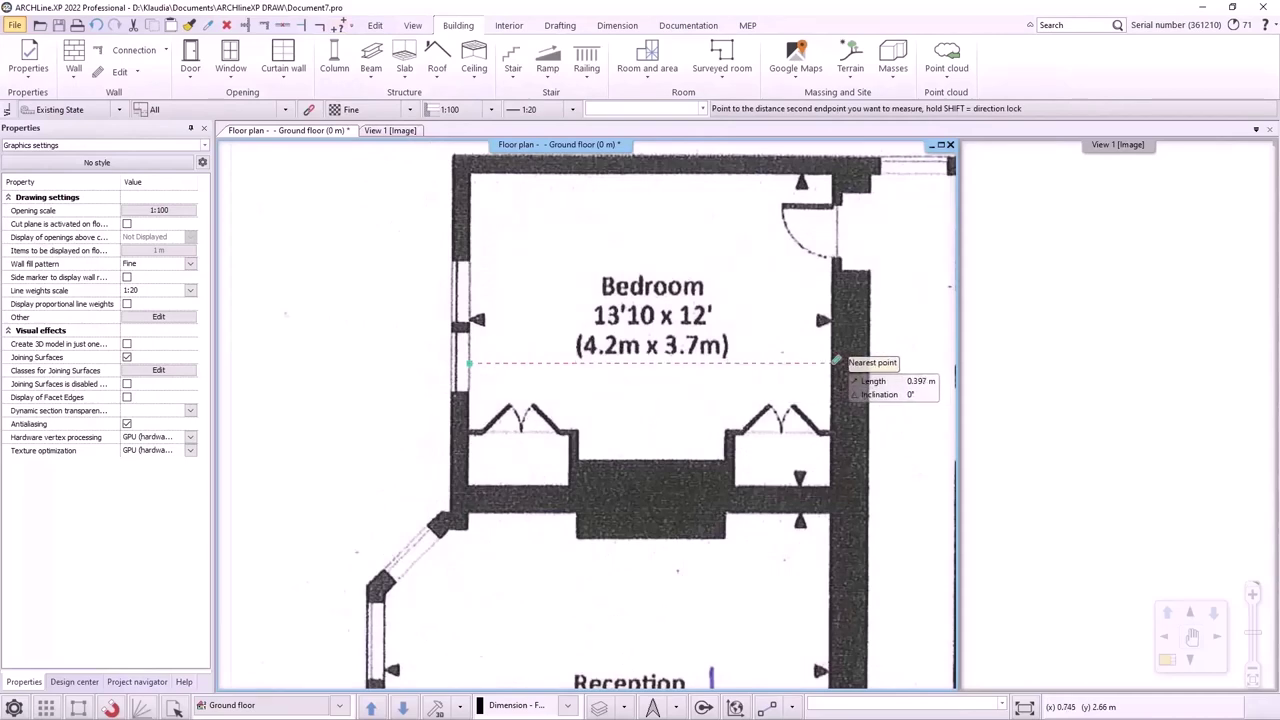
left_click(836, 361)
left_click_drag(723, 251, 740, 389)
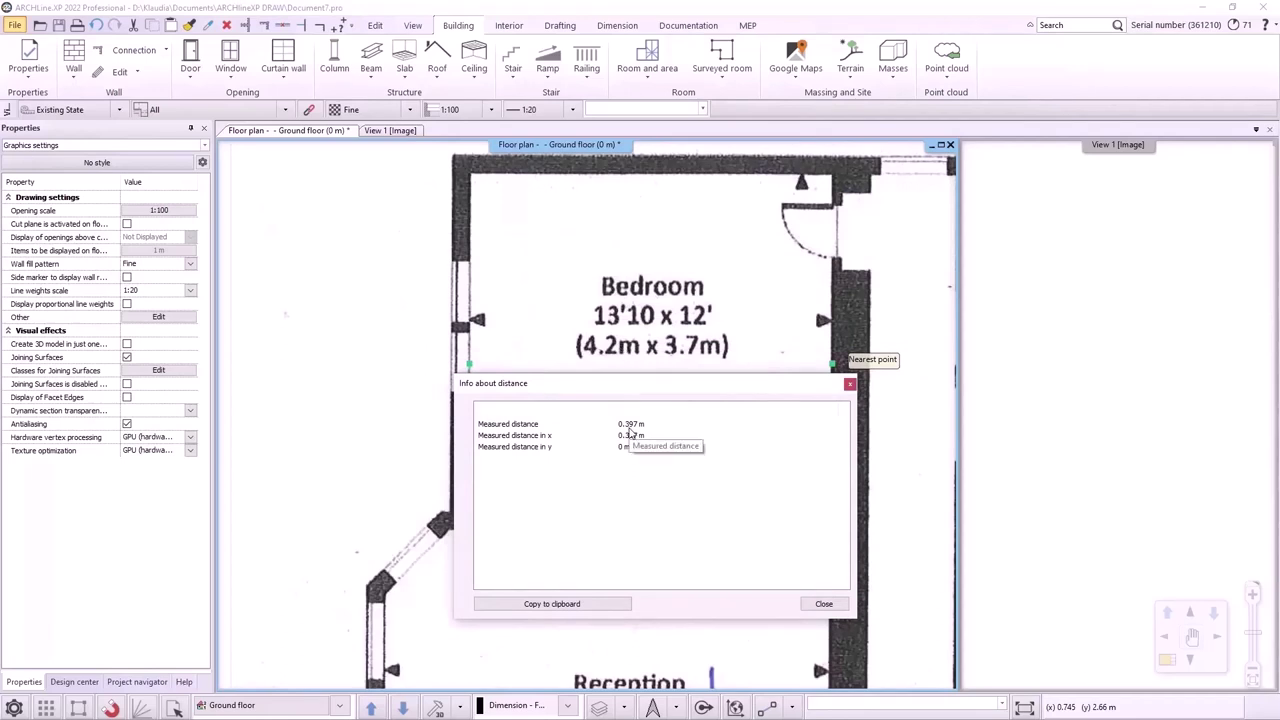
left_click(822, 604)
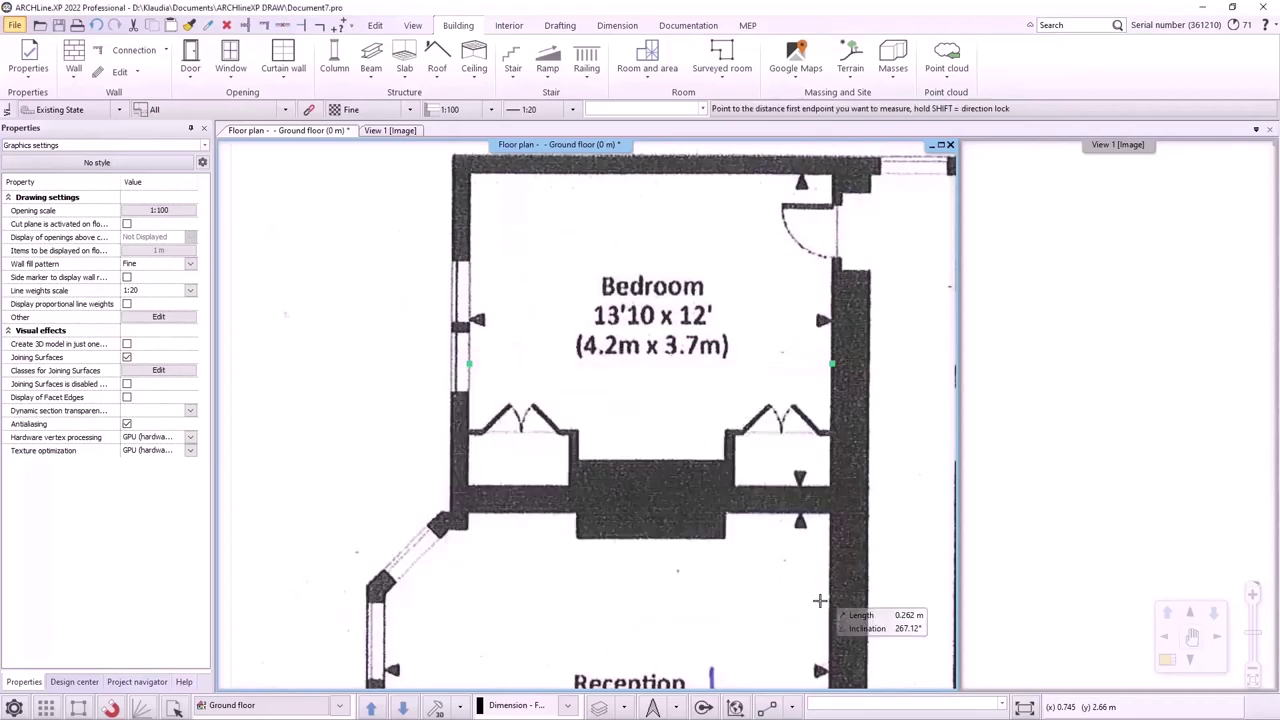
Step: Calibrate the imported raster image by marking the inner width of the 4.2 m x 3.7 m bedroom and setting its real-world distance to 4.2 m
key("Escape")
scroll(659, 456, "down", 1)
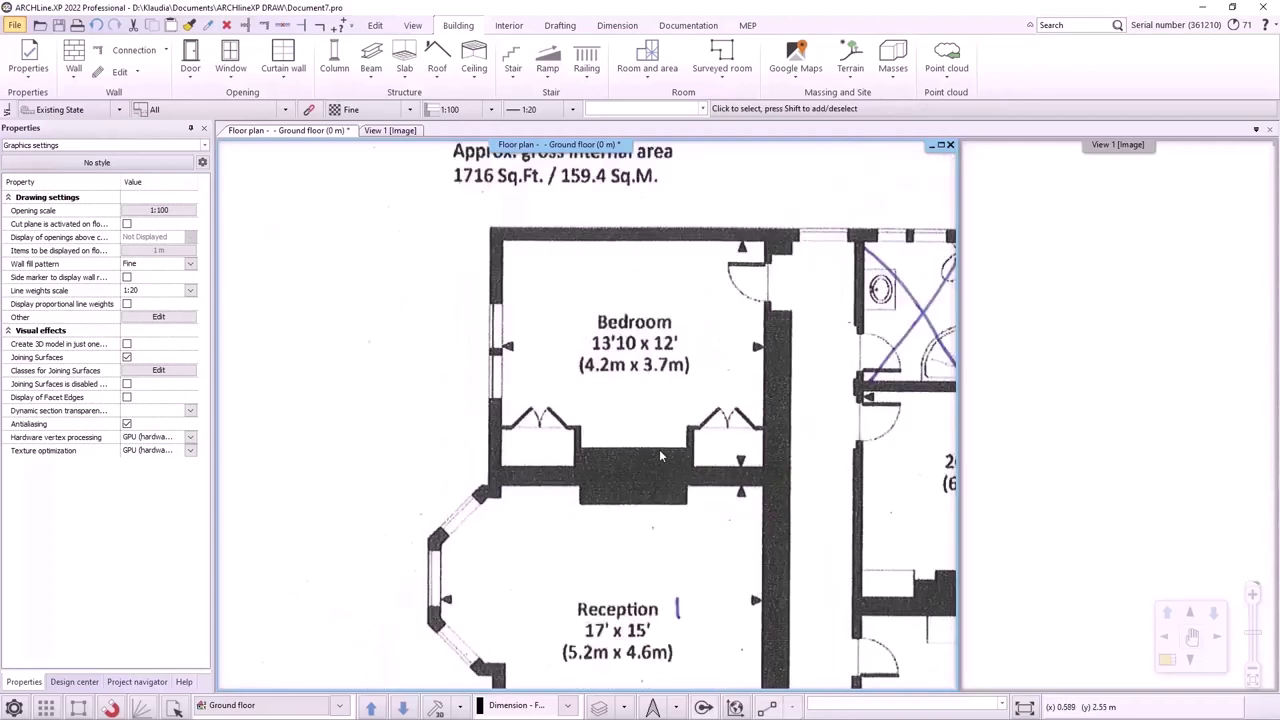
left_click(659, 456)
right_click(700, 562)
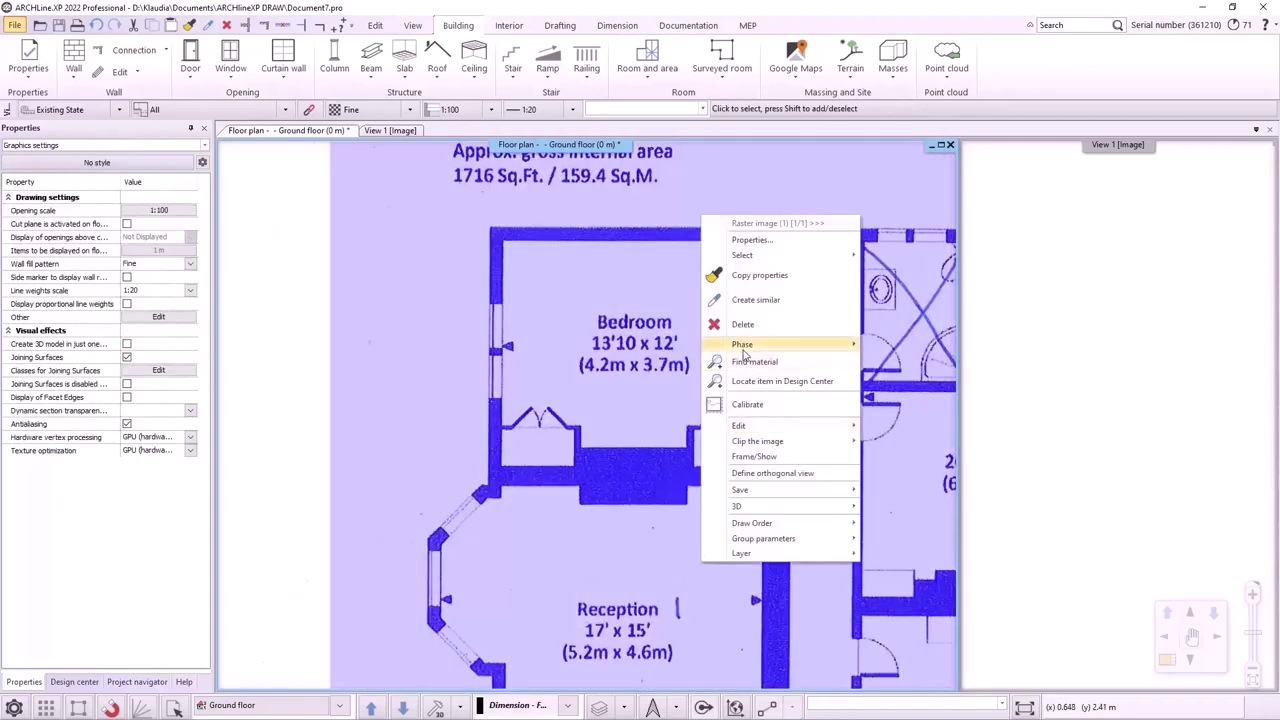
left_click(747, 404)
scroll(526, 397, "up", 2)
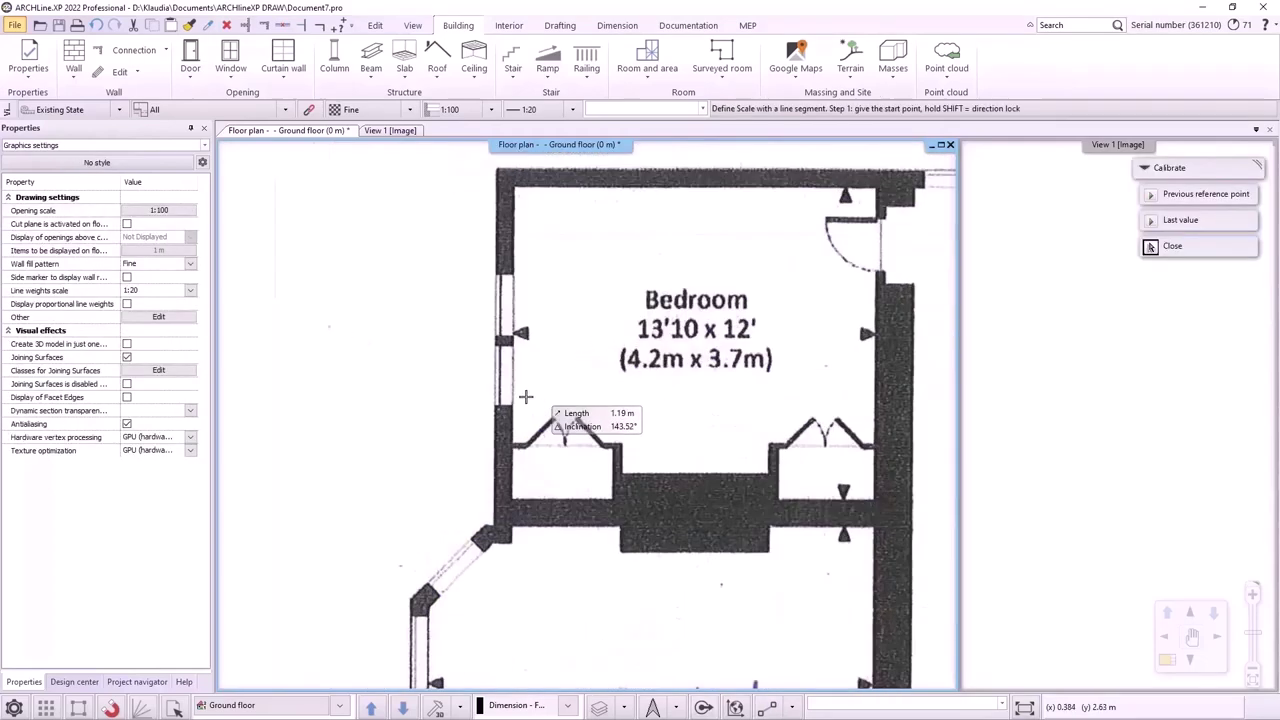
left_click(520, 424)
scroll(705, 410, "down", 1)
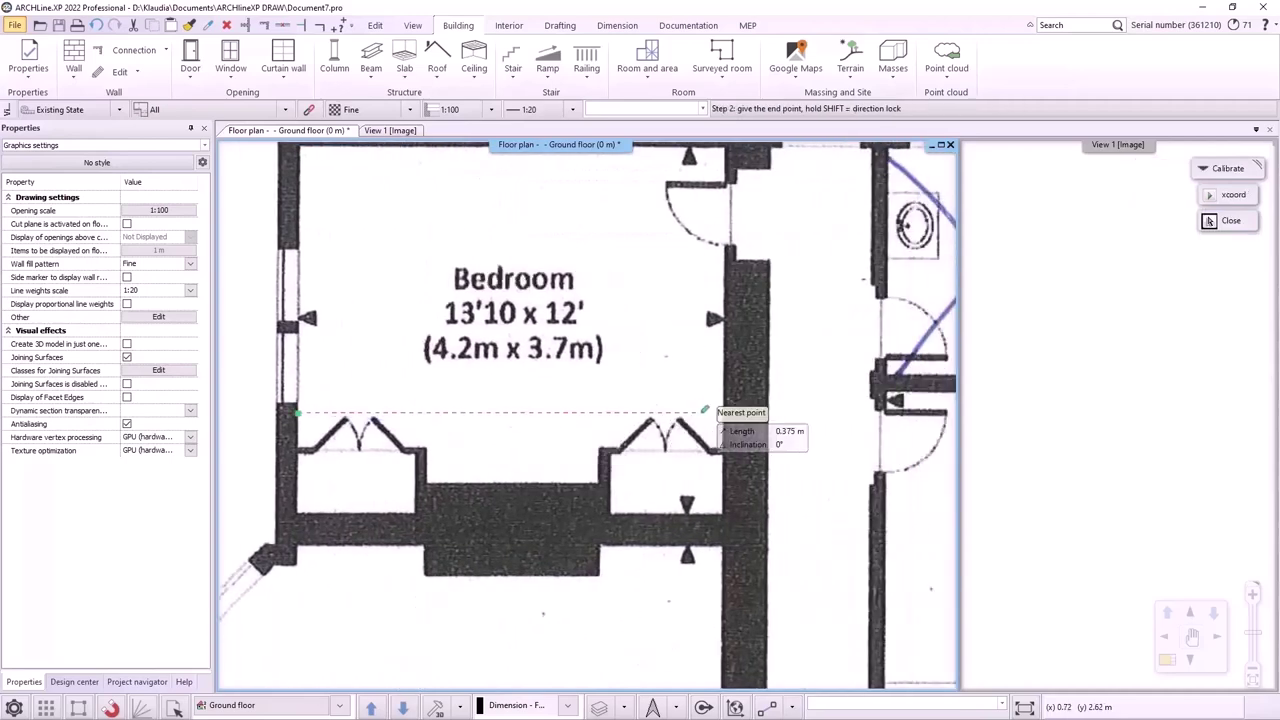
left_click(722, 412)
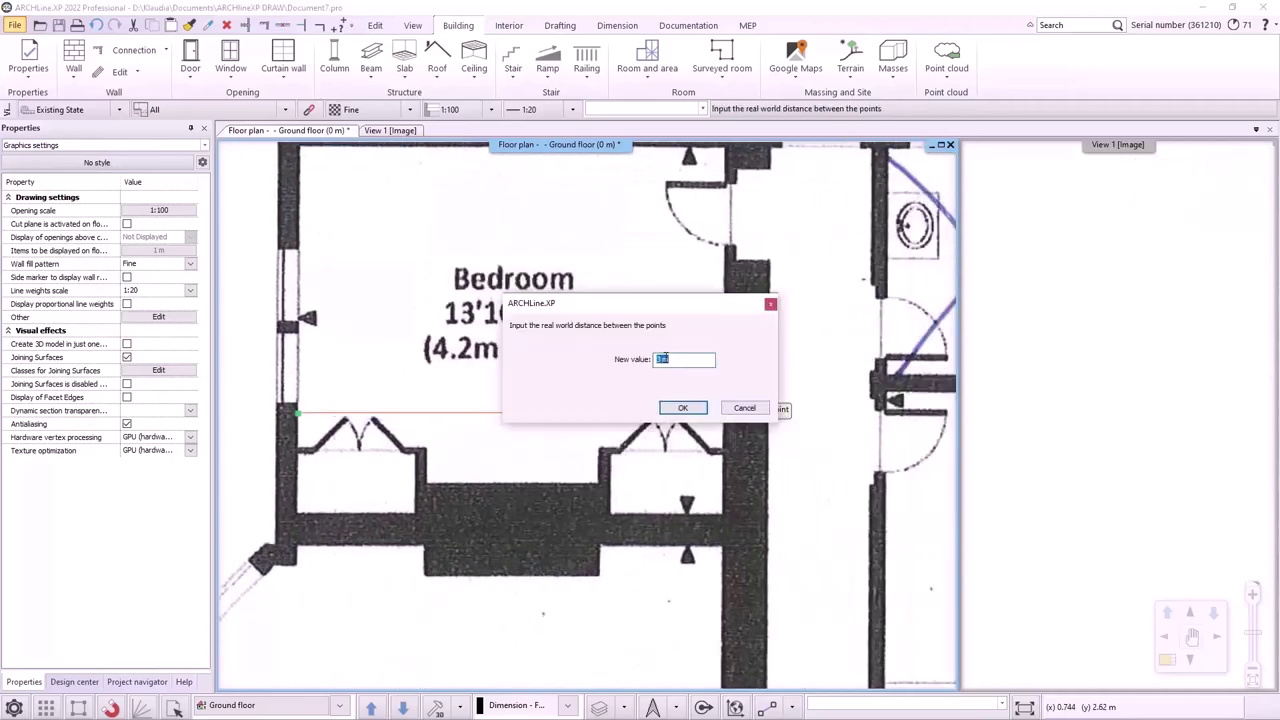
left_click_drag(683, 318, 554, 399)
left_click(550, 496)
scroll(548, 499, "down", 8)
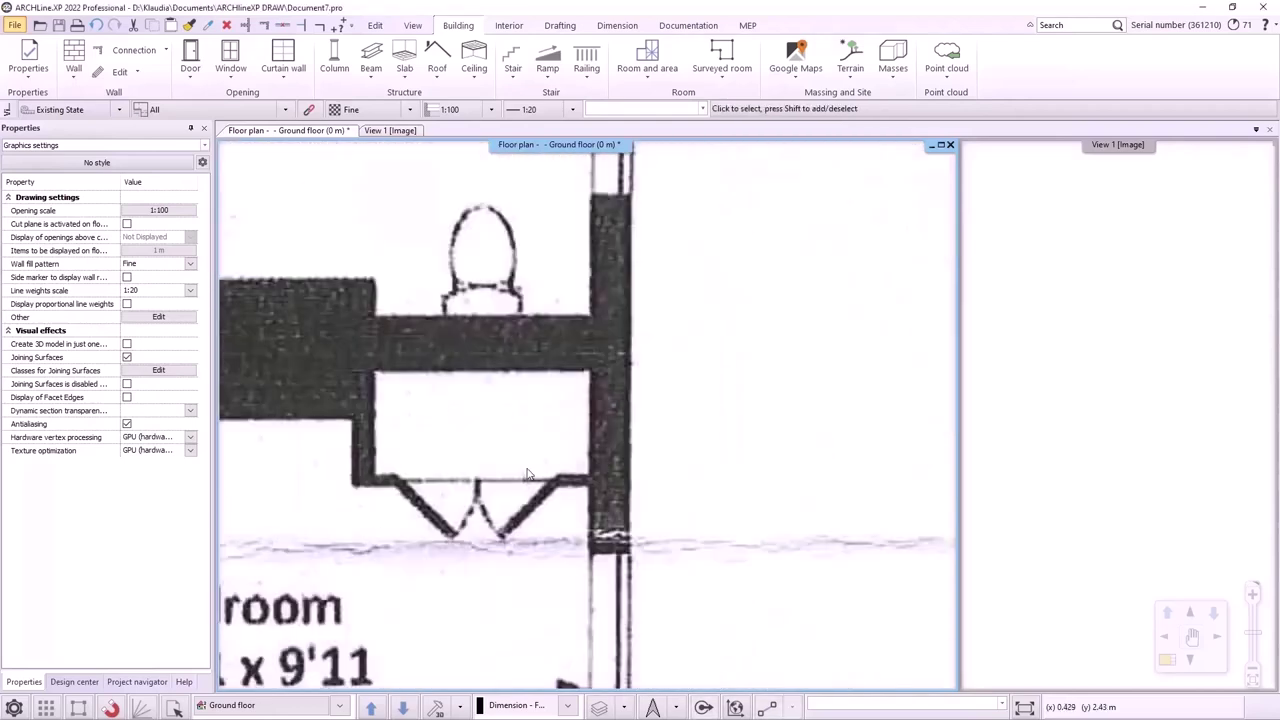
Step: Measure the inner width of the calibrated plan's upper bedroom, close the distance information and end the measurement
scroll(550, 422, "up", 2)
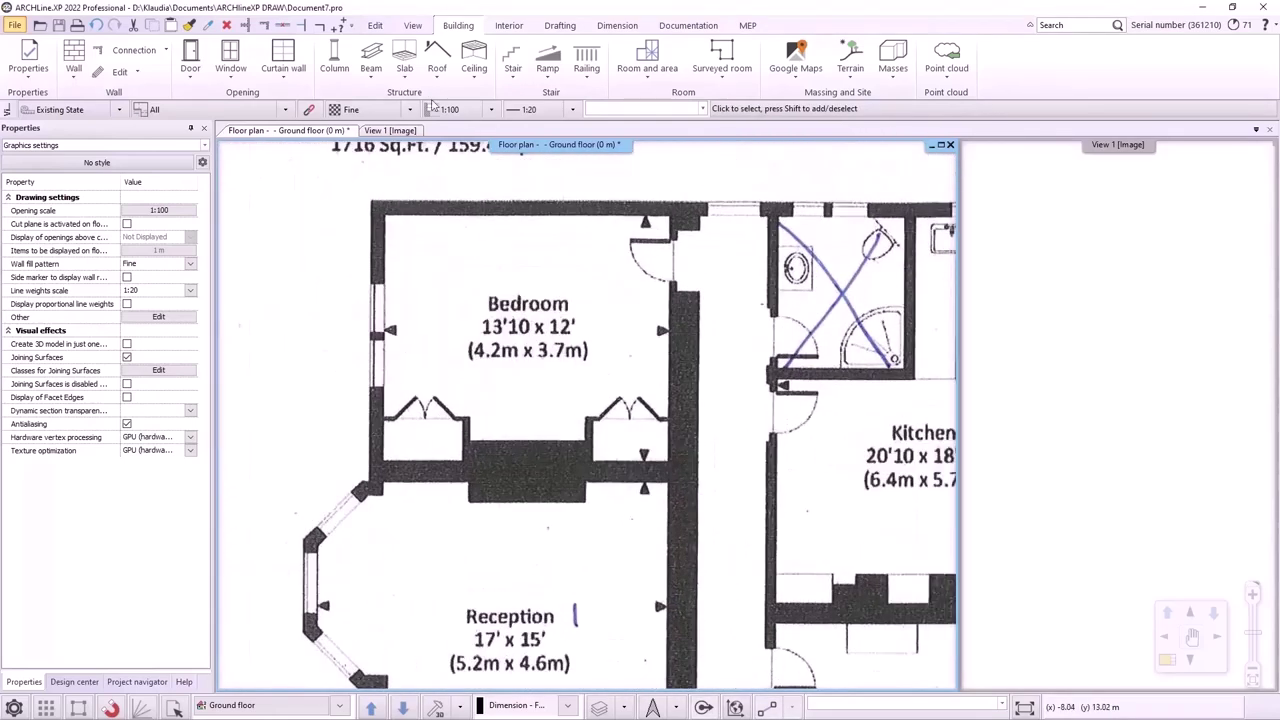
left_click(341, 22)
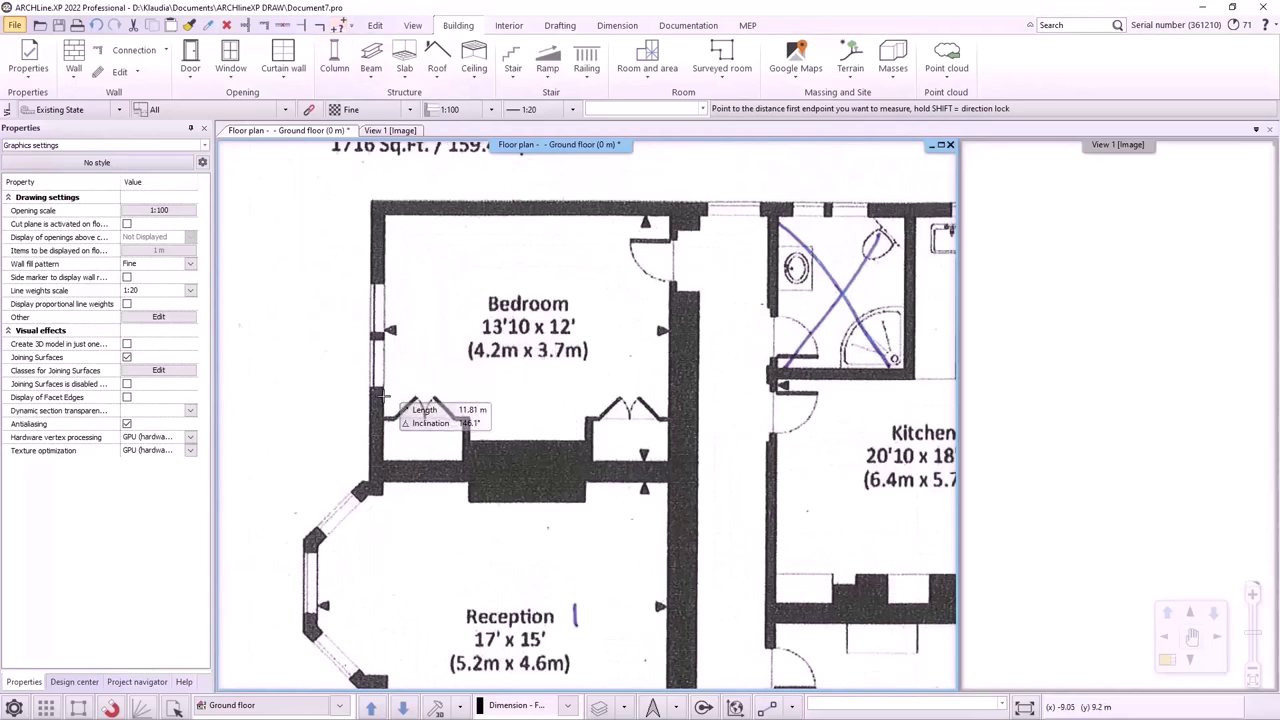
left_click(383, 397)
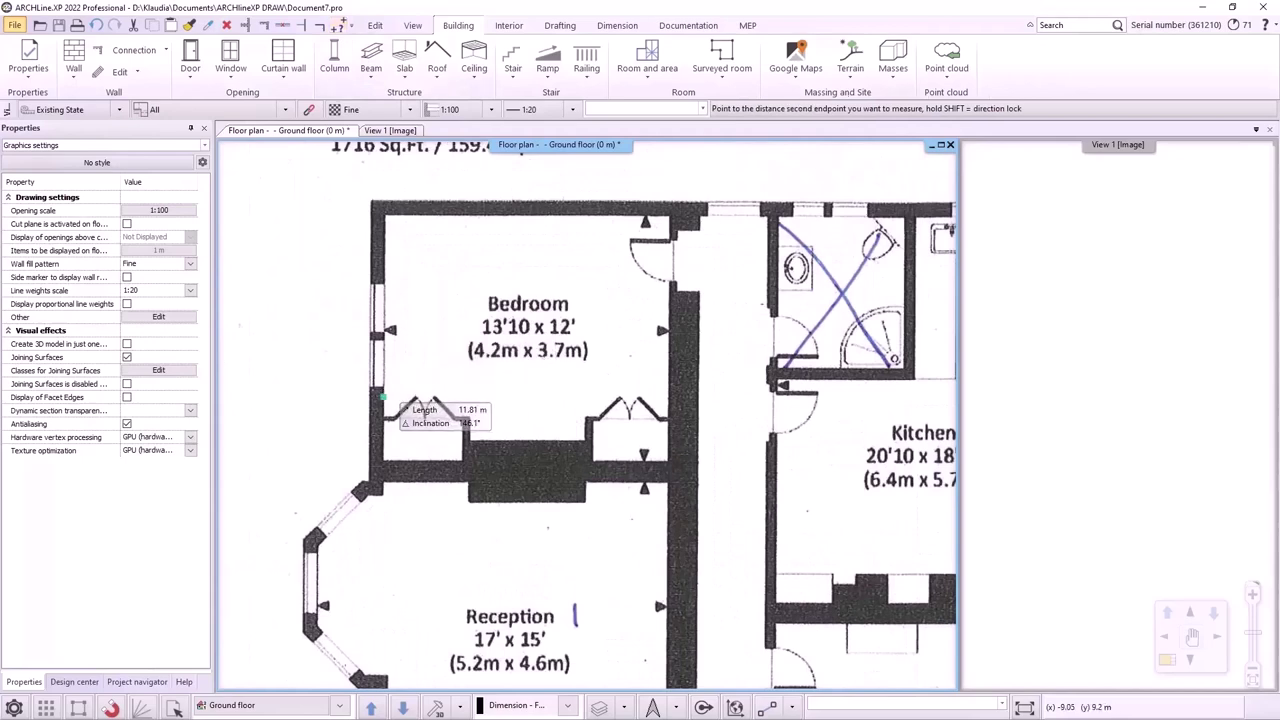
left_click(674, 395)
left_click_drag(600, 249, 531, 383)
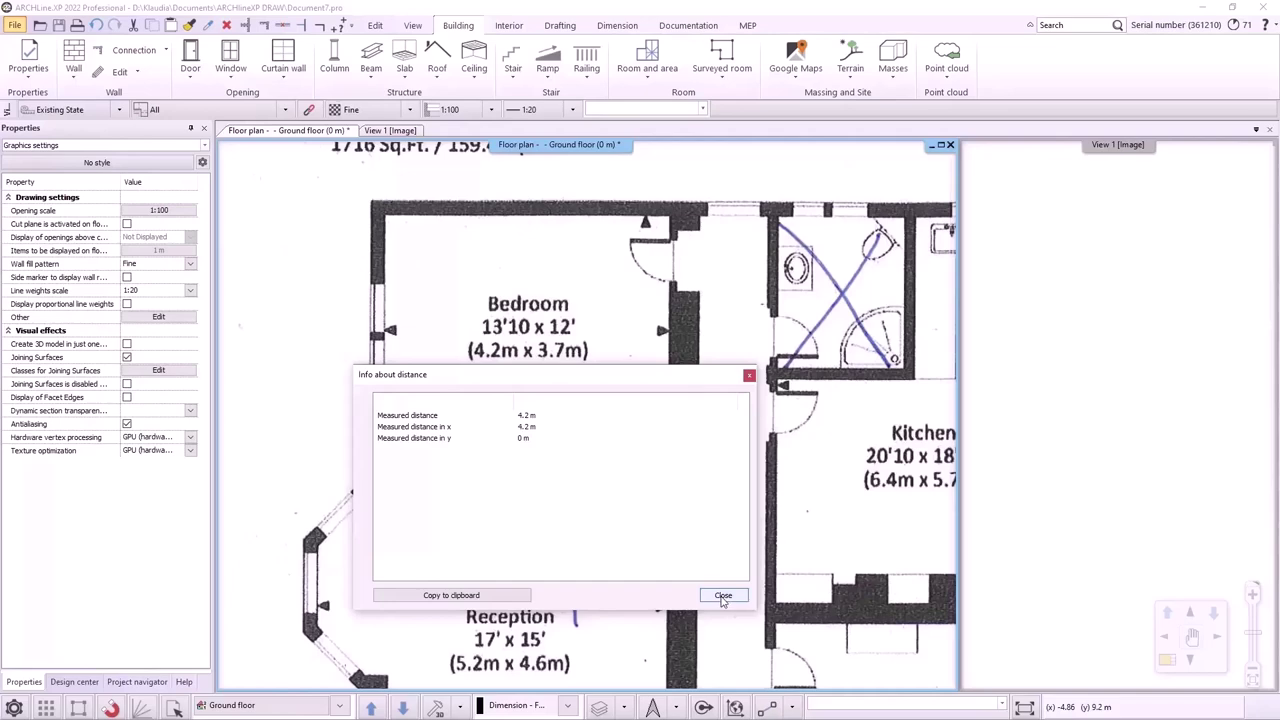
left_click(722, 595)
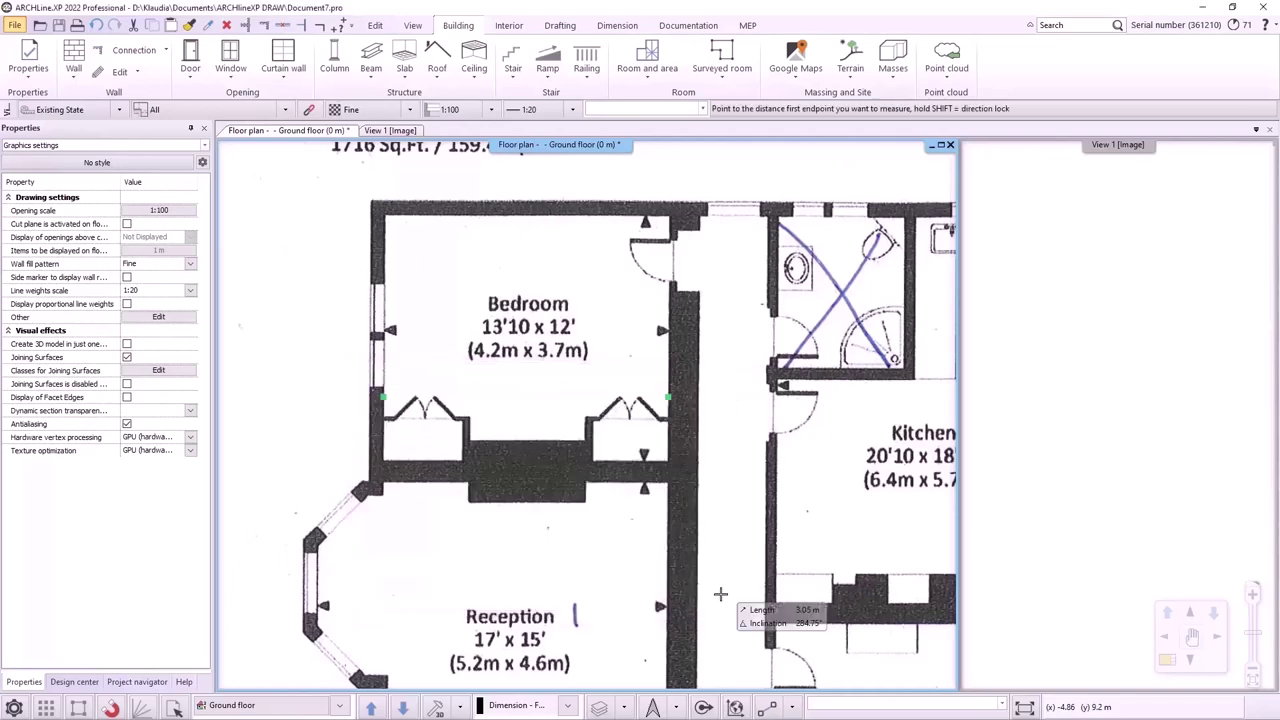
scroll(728, 598, "down", 4)
key("Escape")
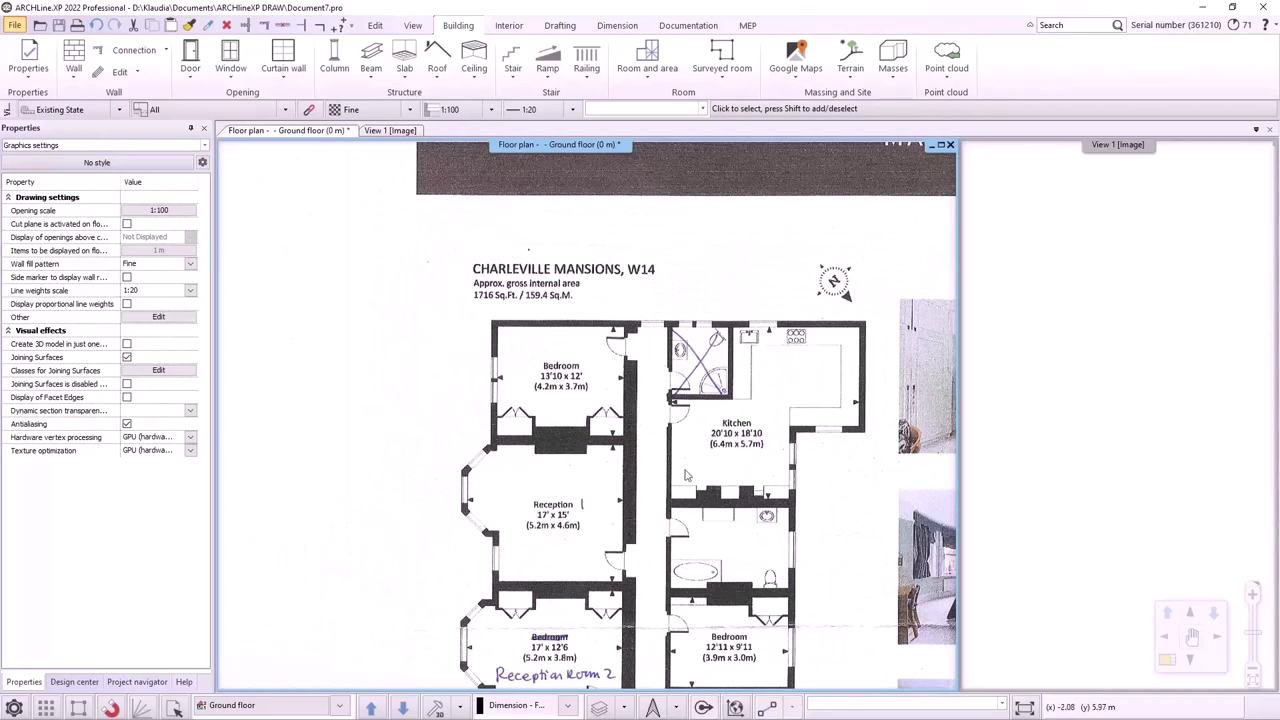
Step: Close the current project without saving and create a new one, accepting the default project properties
key("alt+F4")
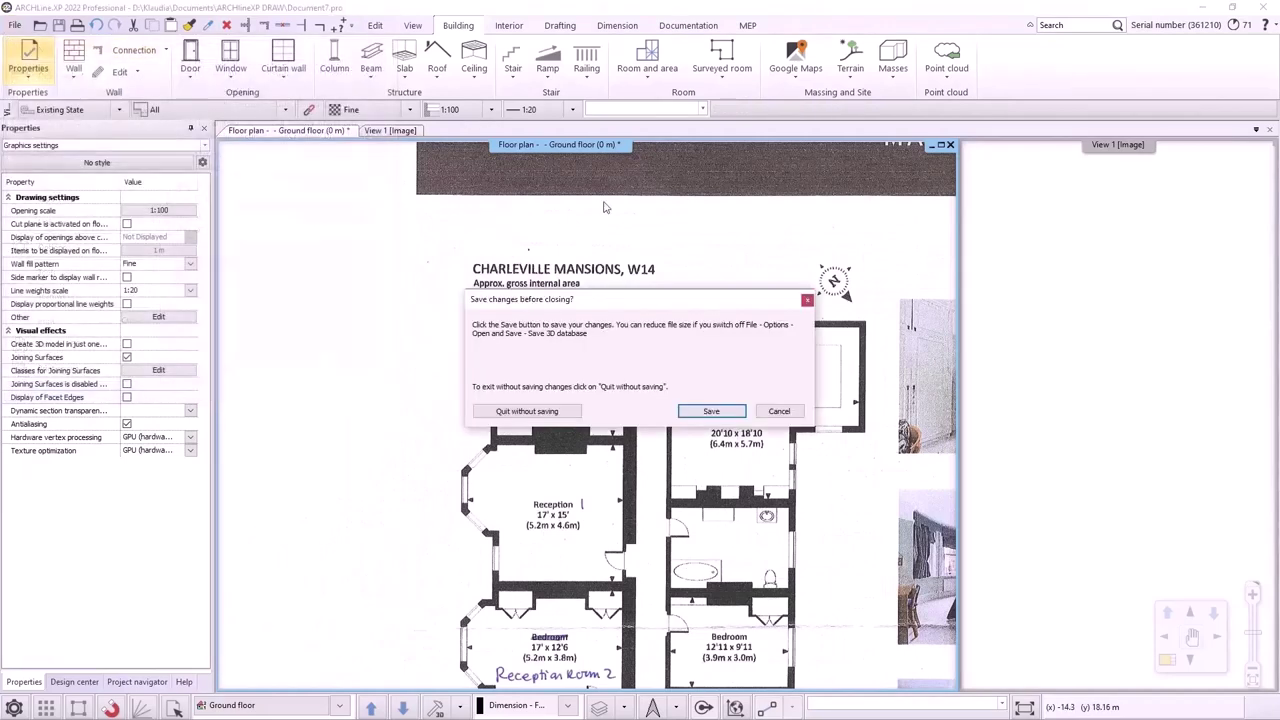
left_click(548, 411)
left_click(751, 212)
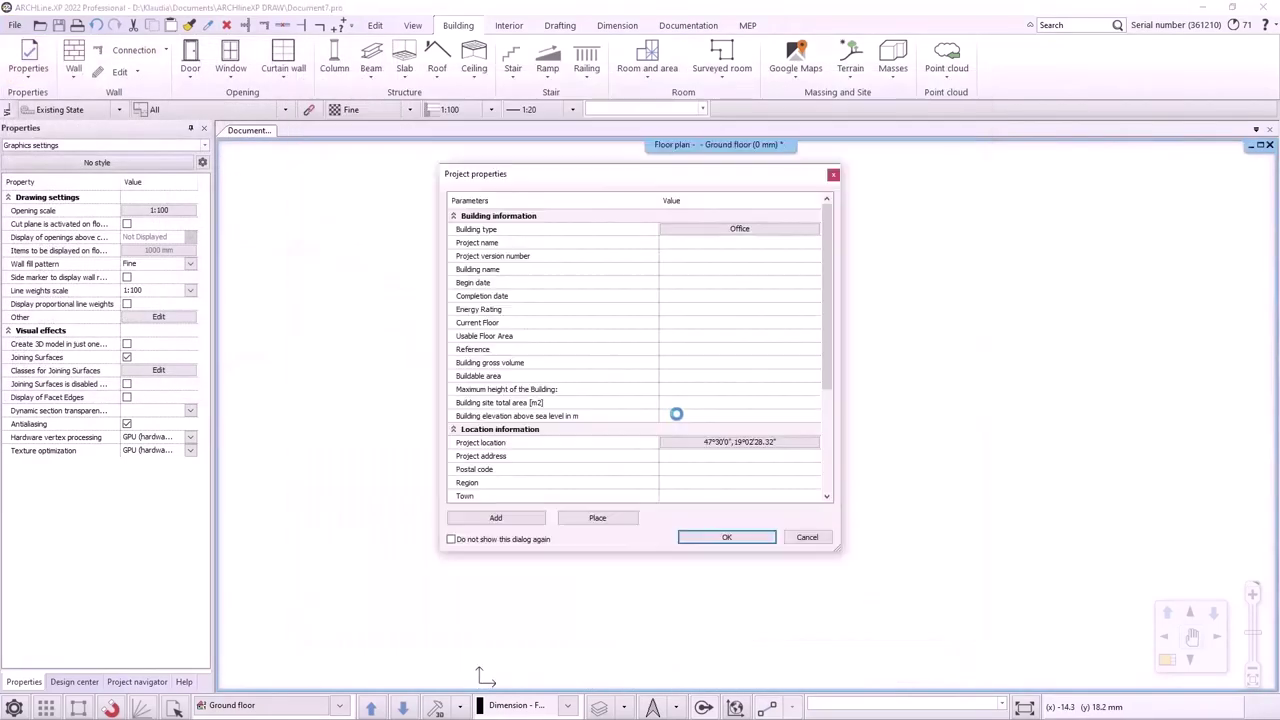
left_click(728, 537)
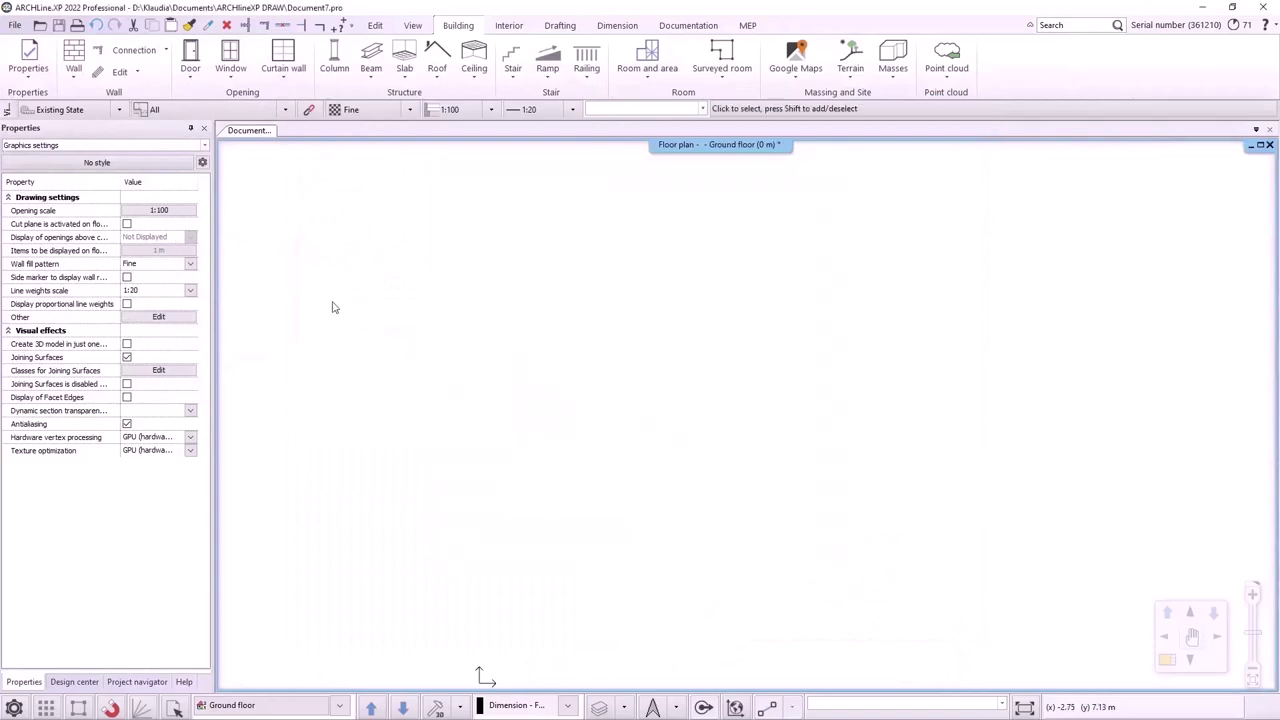
Step: Start a PDF import with Happy House first floor.pdf as the source and view that PDF from its folder
left_click(14, 25)
mouse_move(60, 175)
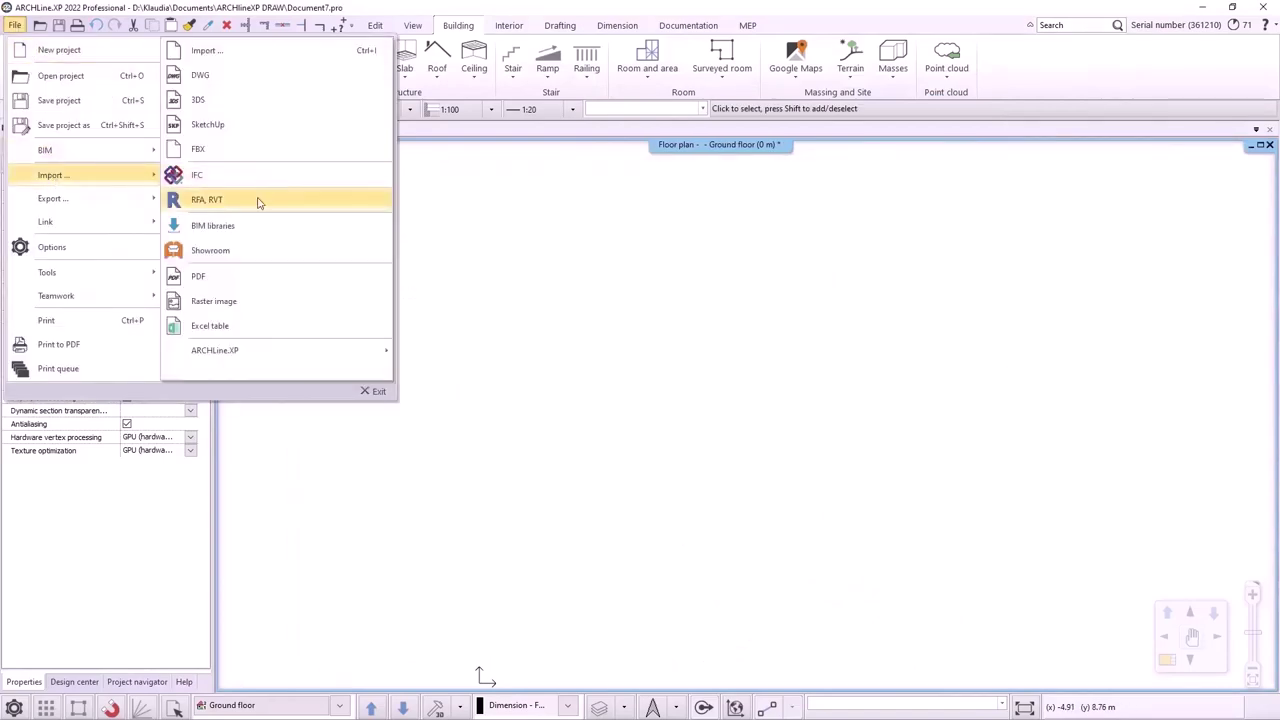
left_click(245, 277)
left_click(231, 133)
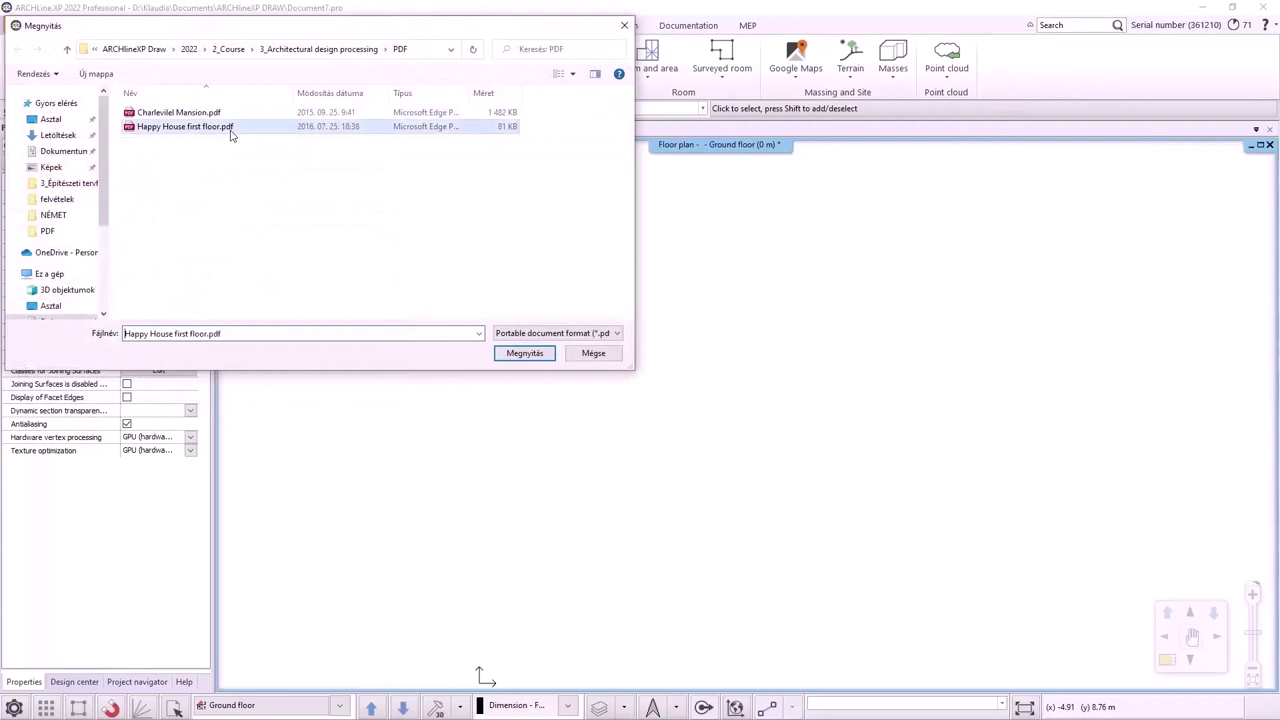
left_click(546, 353)
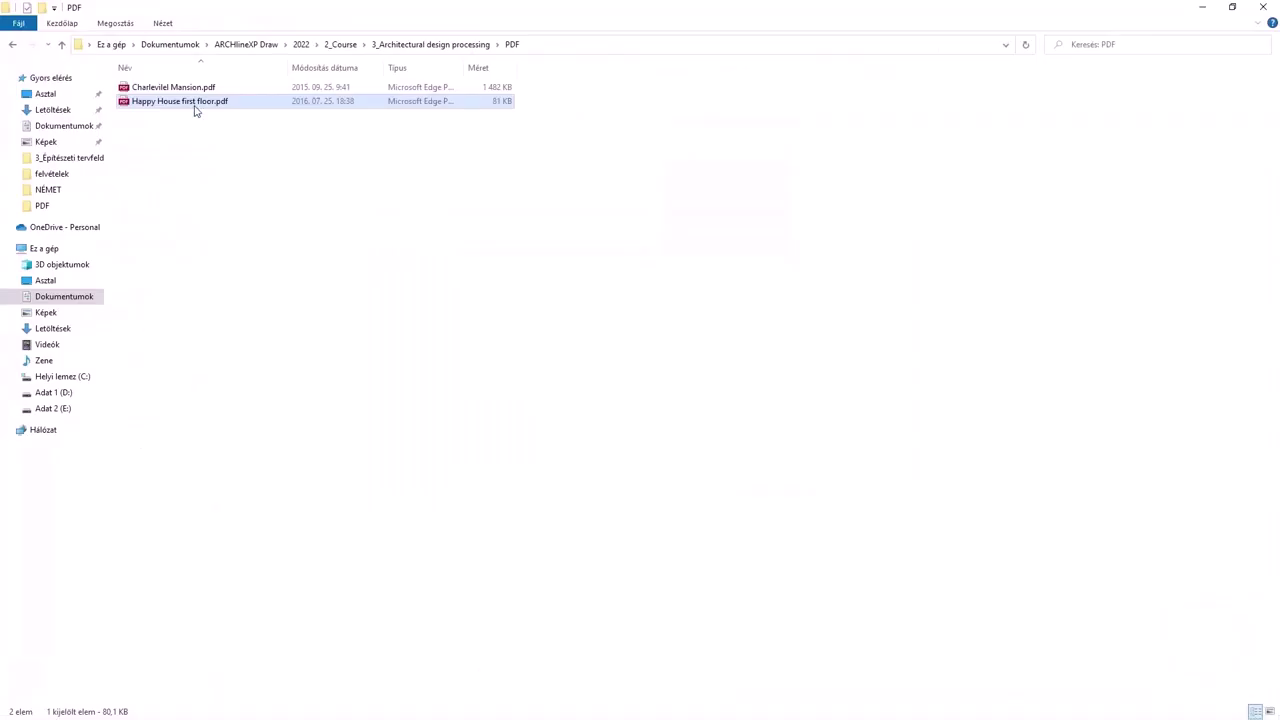
double_click(195, 106)
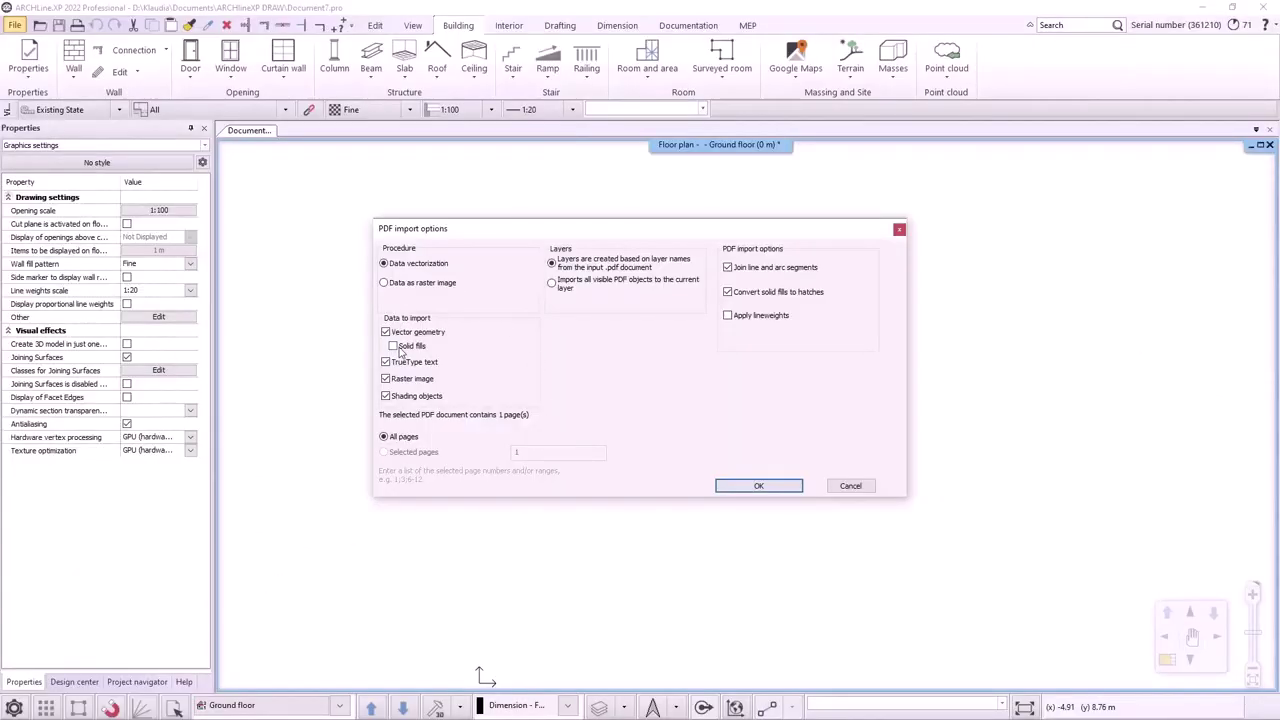
Step: Import all pages by data vectorization with solid fills toggled and mm as the scale factor, and place the drawing at the floor plan's origin
left_click(399, 347)
left_click(740, 488)
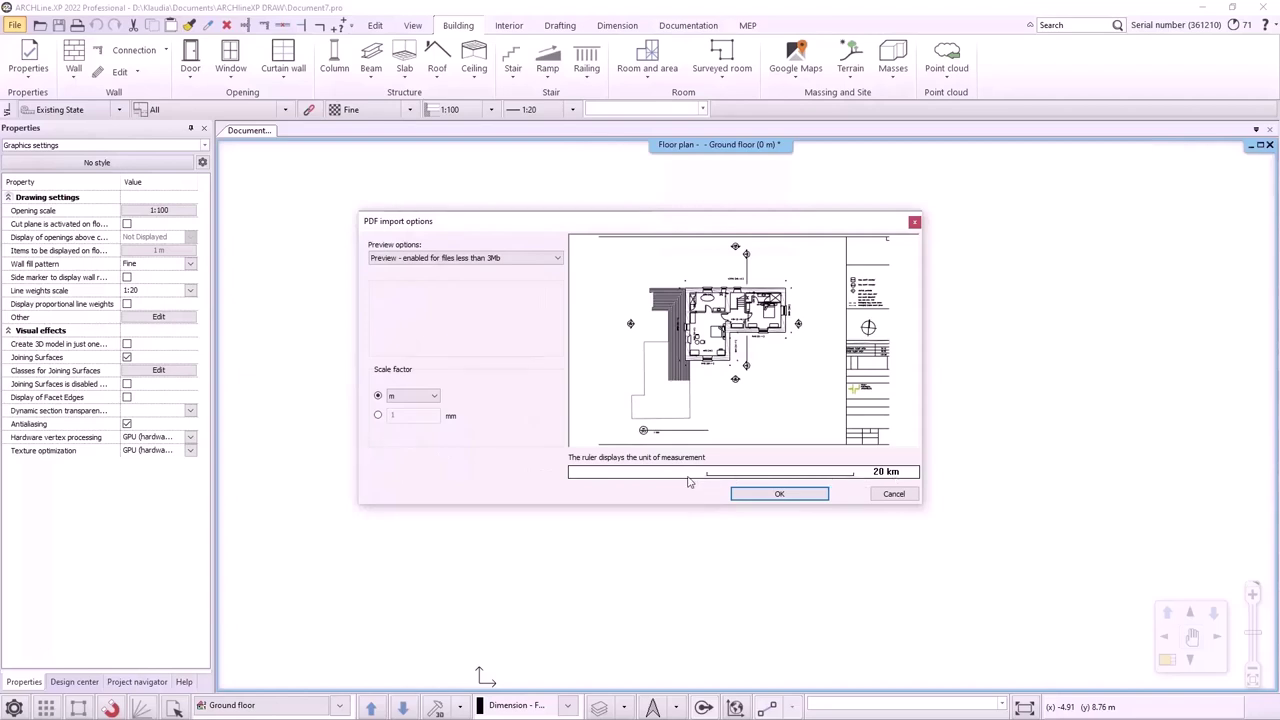
left_click(434, 397)
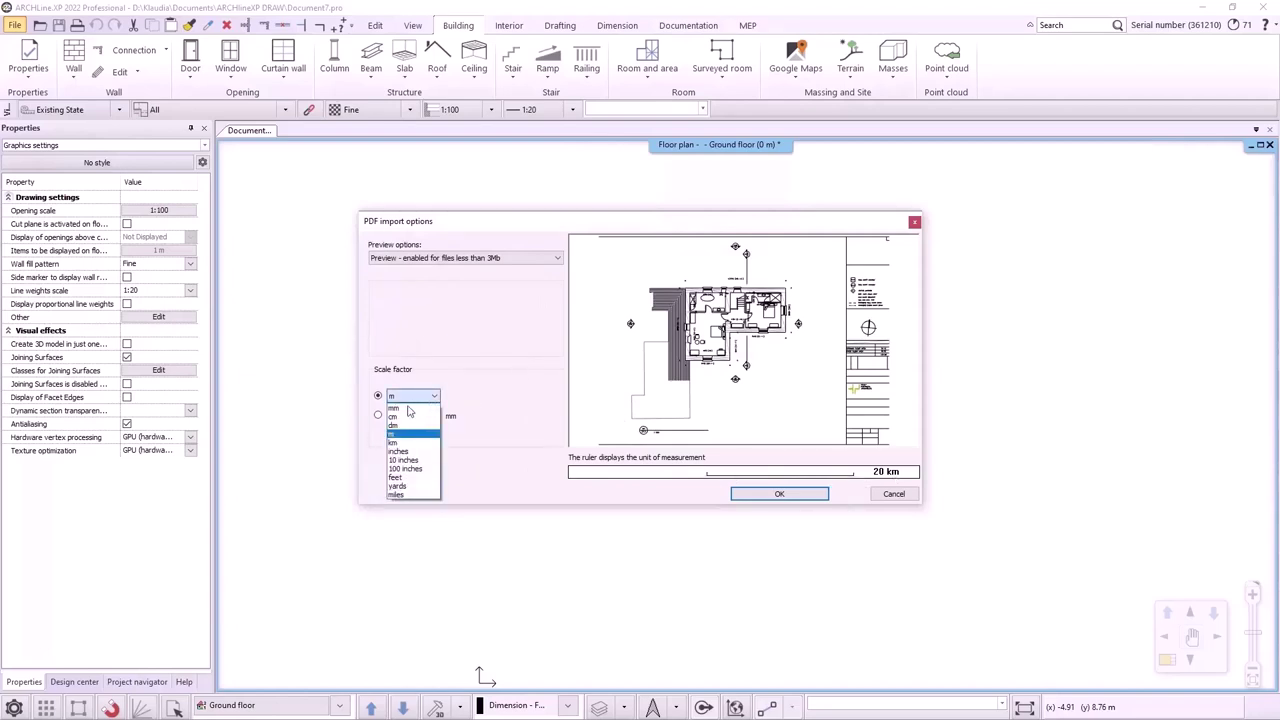
left_click(408, 410)
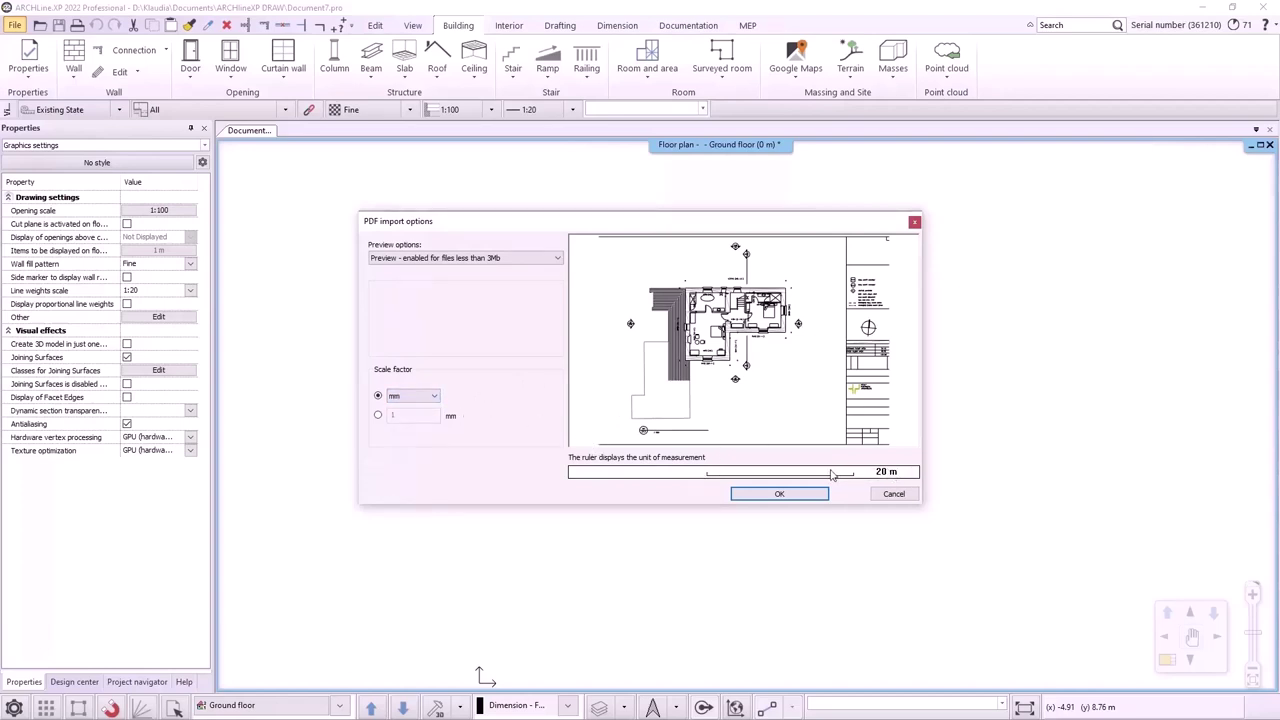
left_click(778, 497)
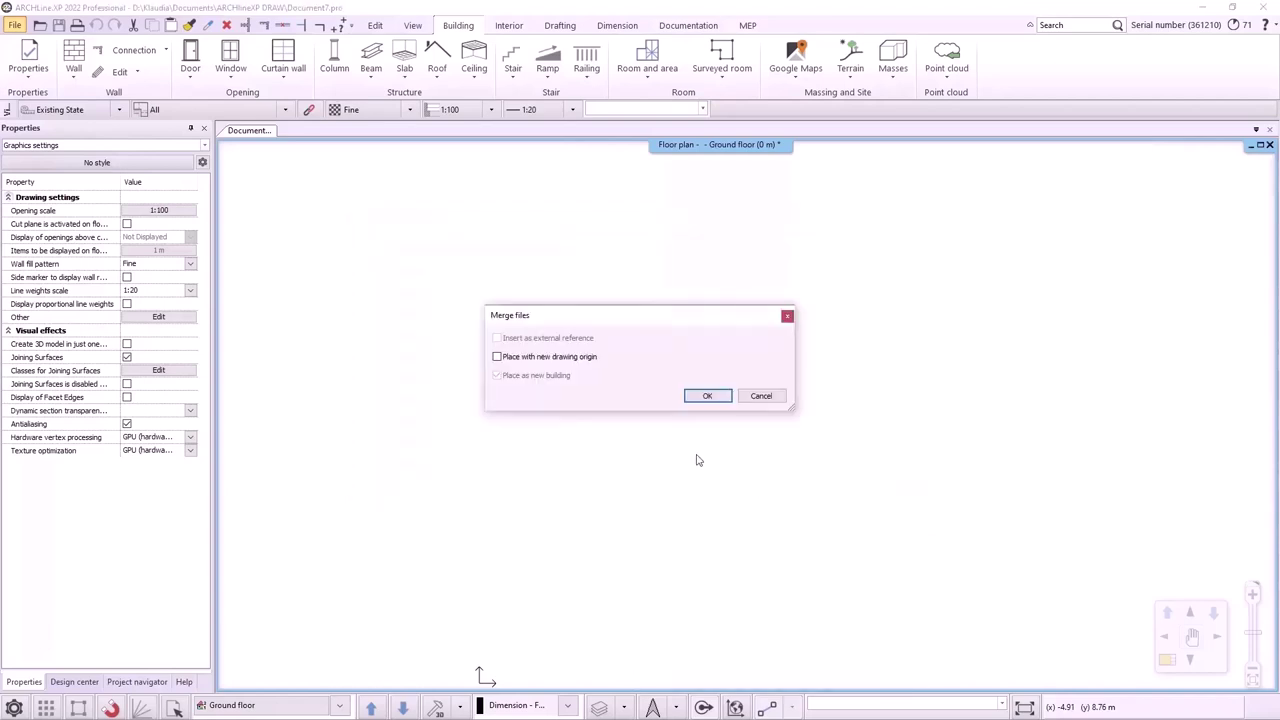
left_click(708, 396)
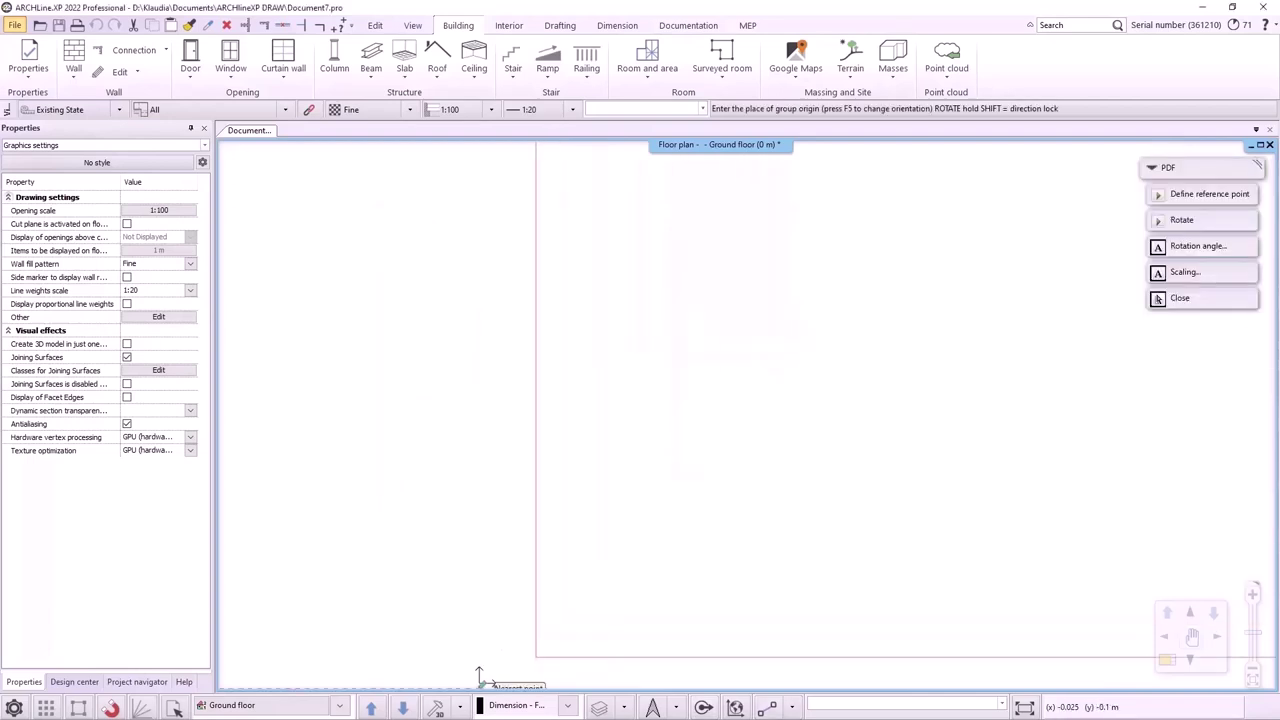
left_click(479, 674)
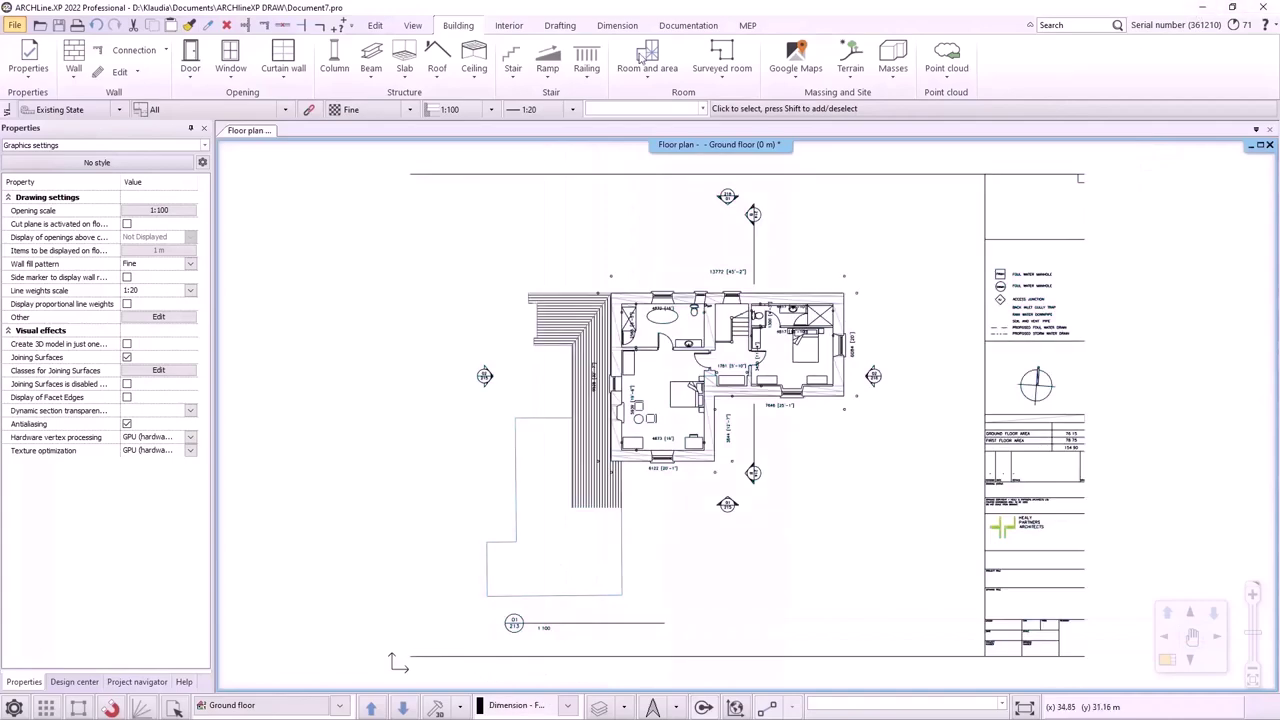
Step: Measure the overall length of the house's upper outer wall between its end corners and close the distance information
left_click(342, 26)
scroll(639, 248, "up", 3)
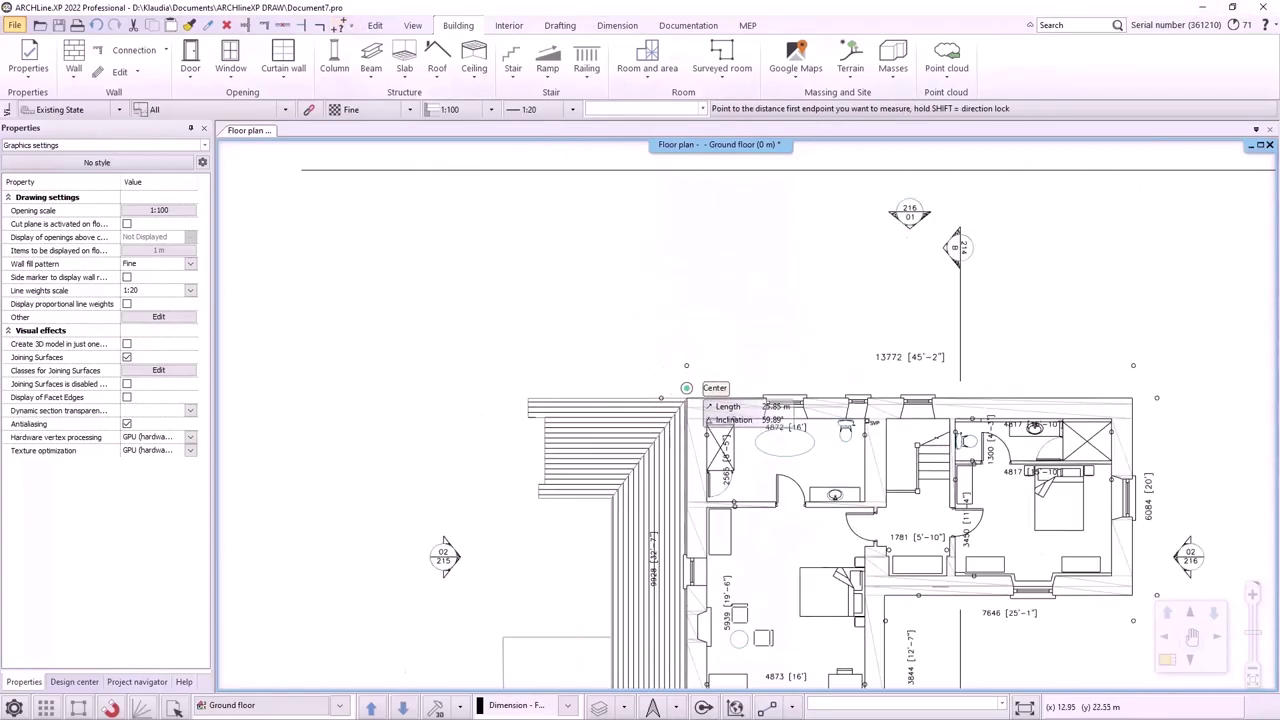
scroll(695, 403, "up", 2)
left_click(695, 403)
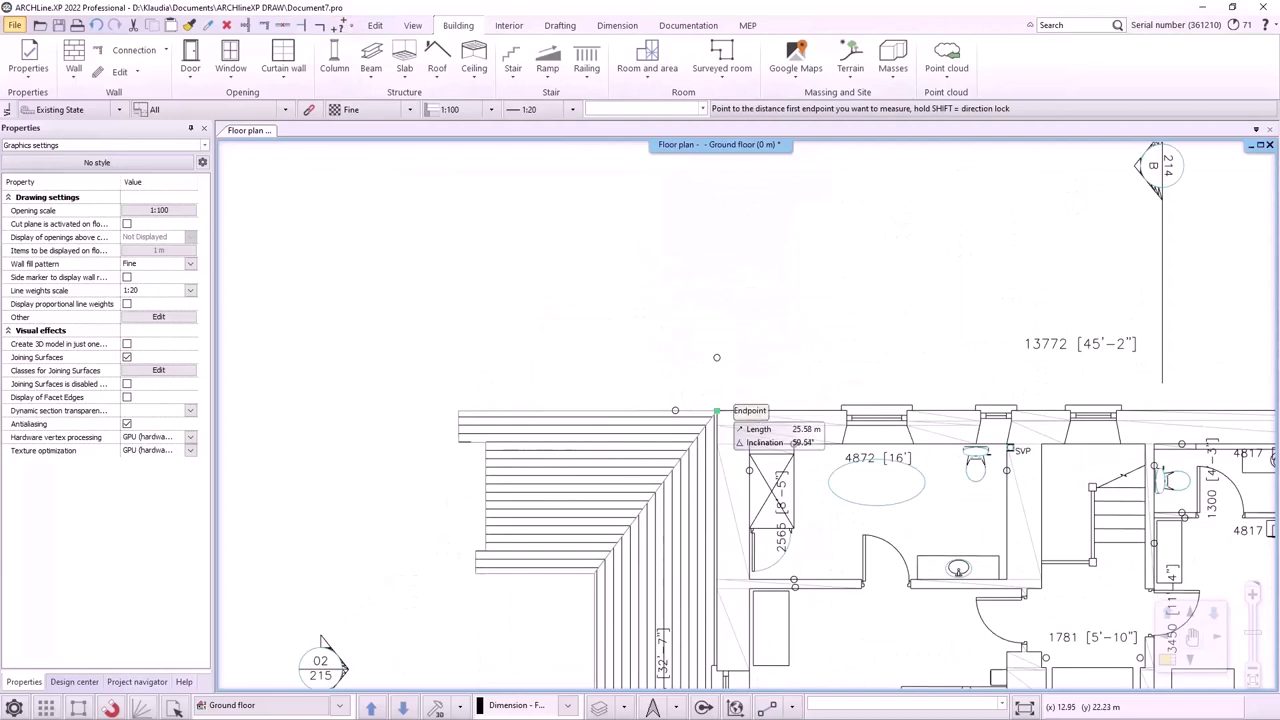
middle_click_drag(1030, 442, 551, 454)
left_click(956, 414)
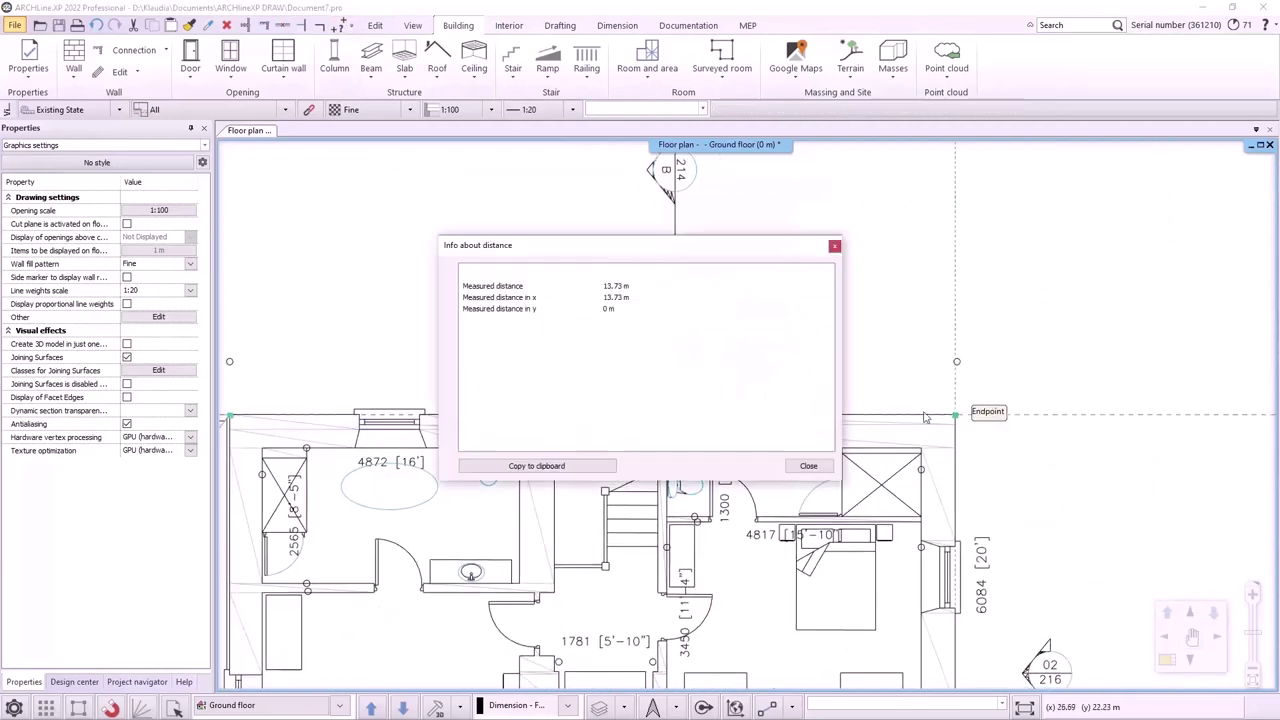
left_click_drag(726, 411, 670, 428)
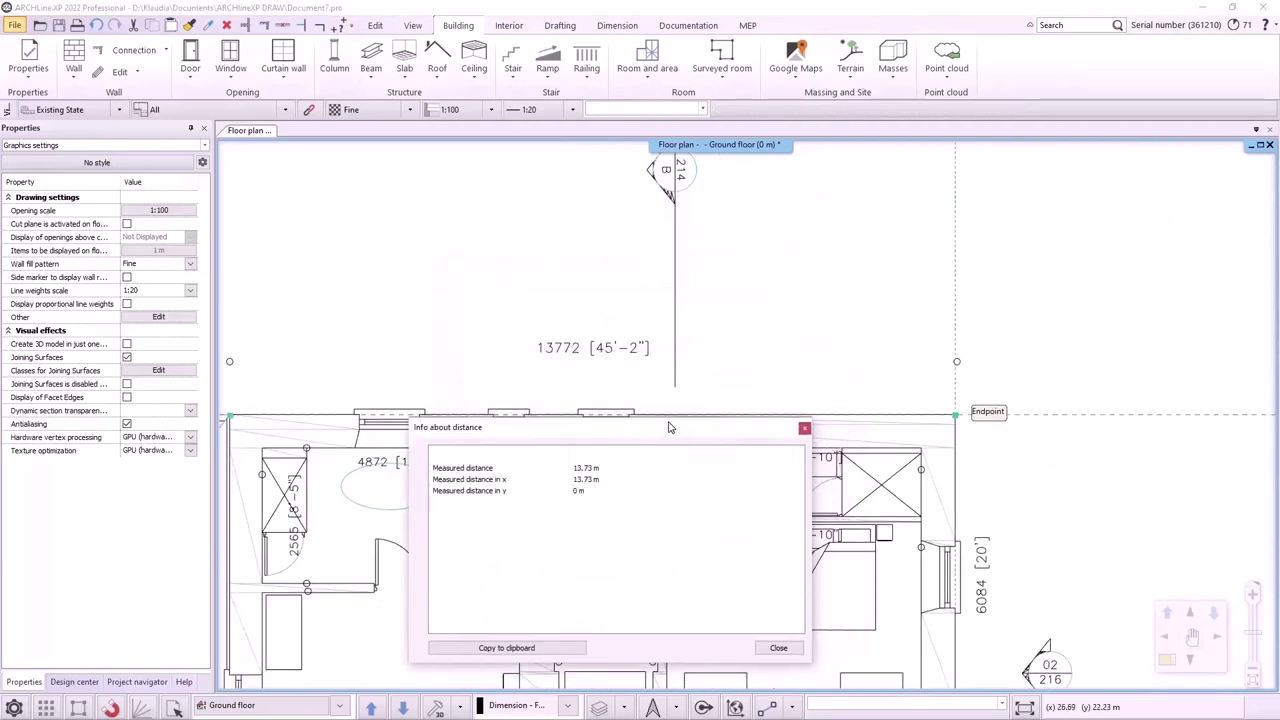
left_click(778, 647)
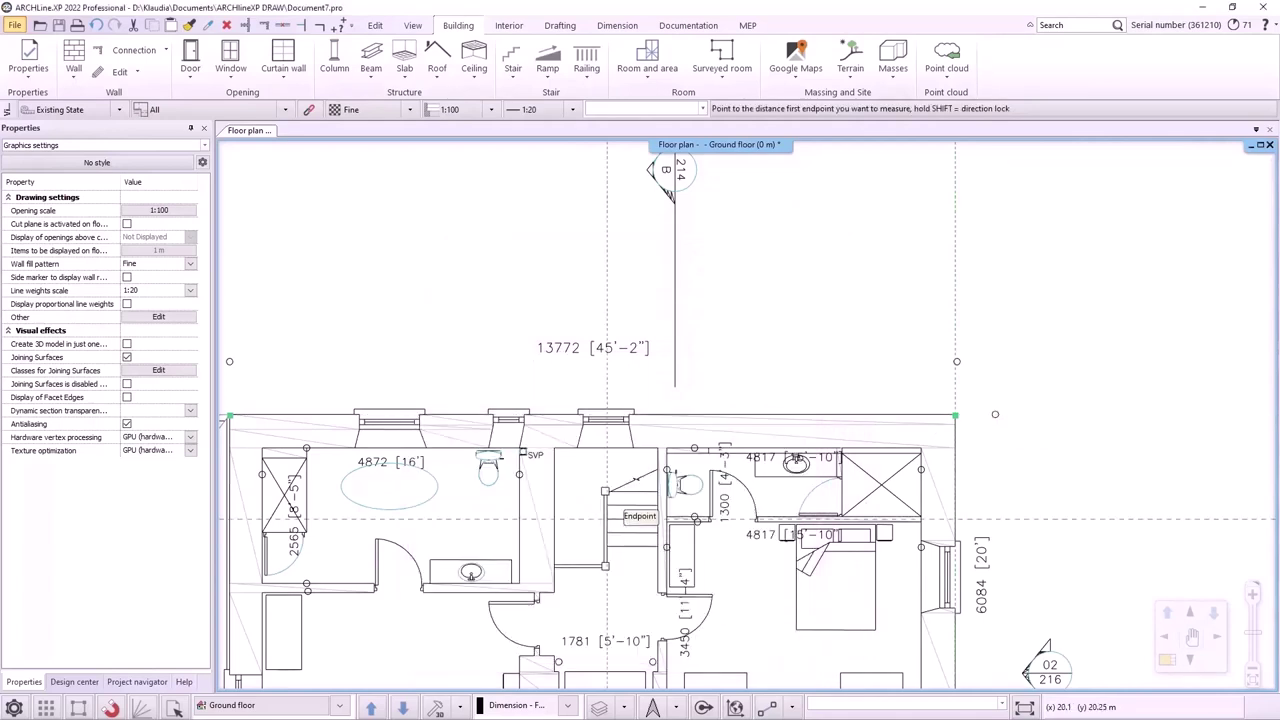
key("Escape")
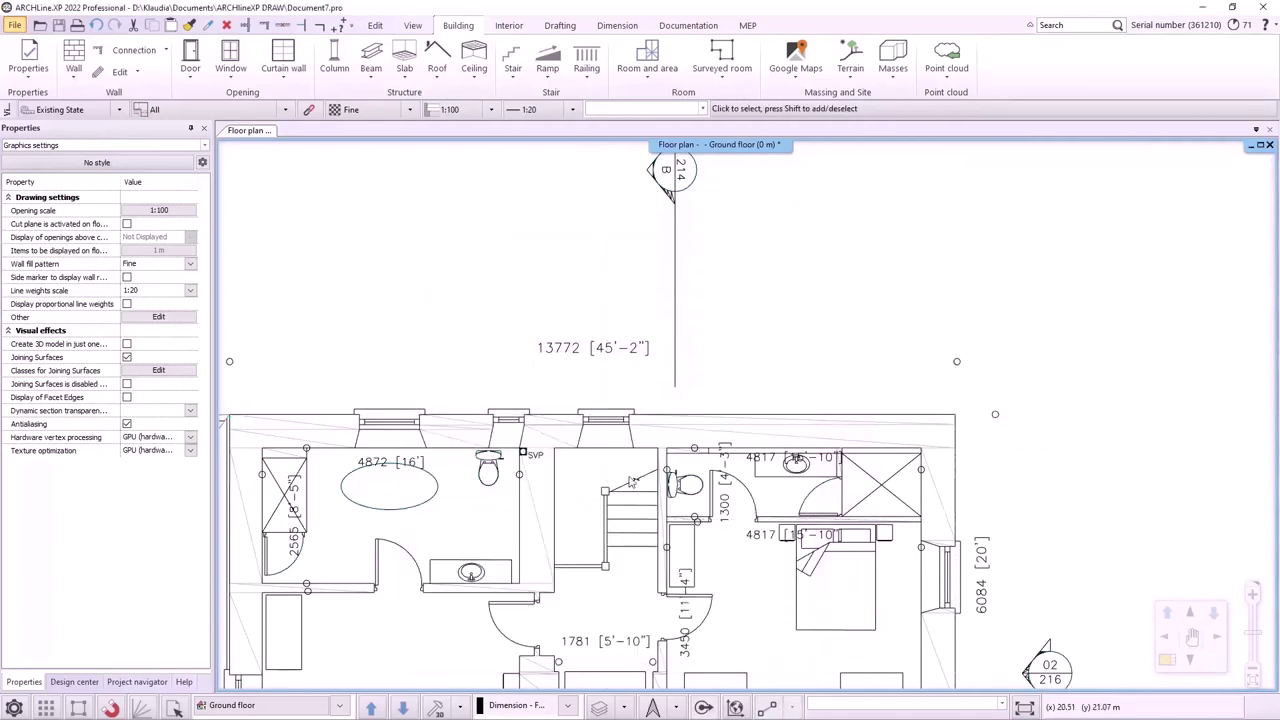
Step: Scale the imported drawing group from the plan's origin by a factor of 1377/1373
left_click(378, 26)
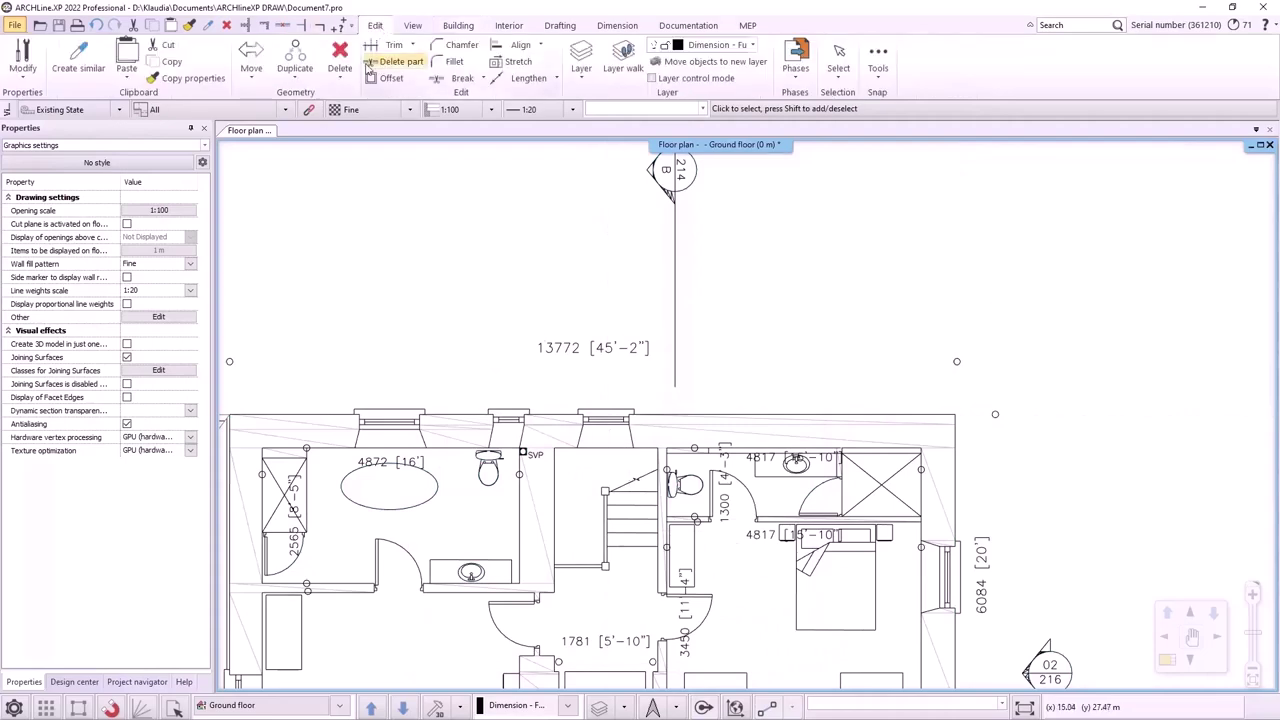
left_click(251, 80)
left_click(312, 197)
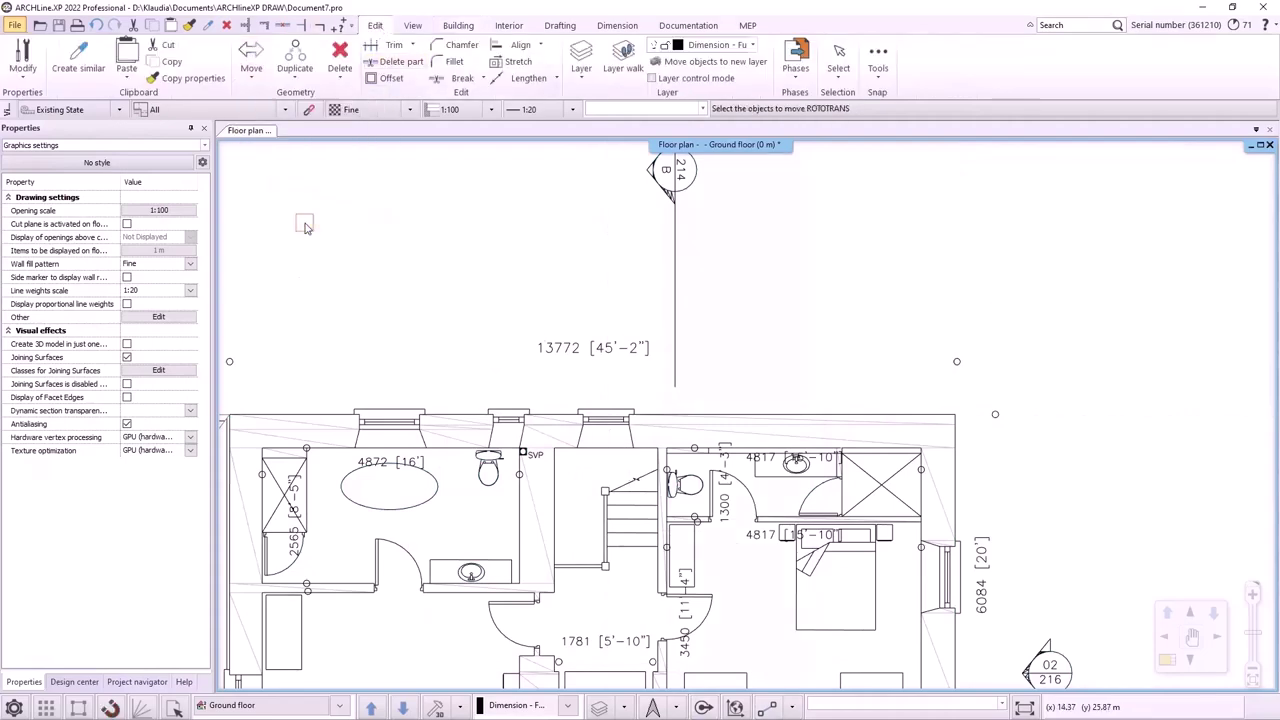
scroll(502, 478, "down", 2)
scroll(596, 469, "down", 3)
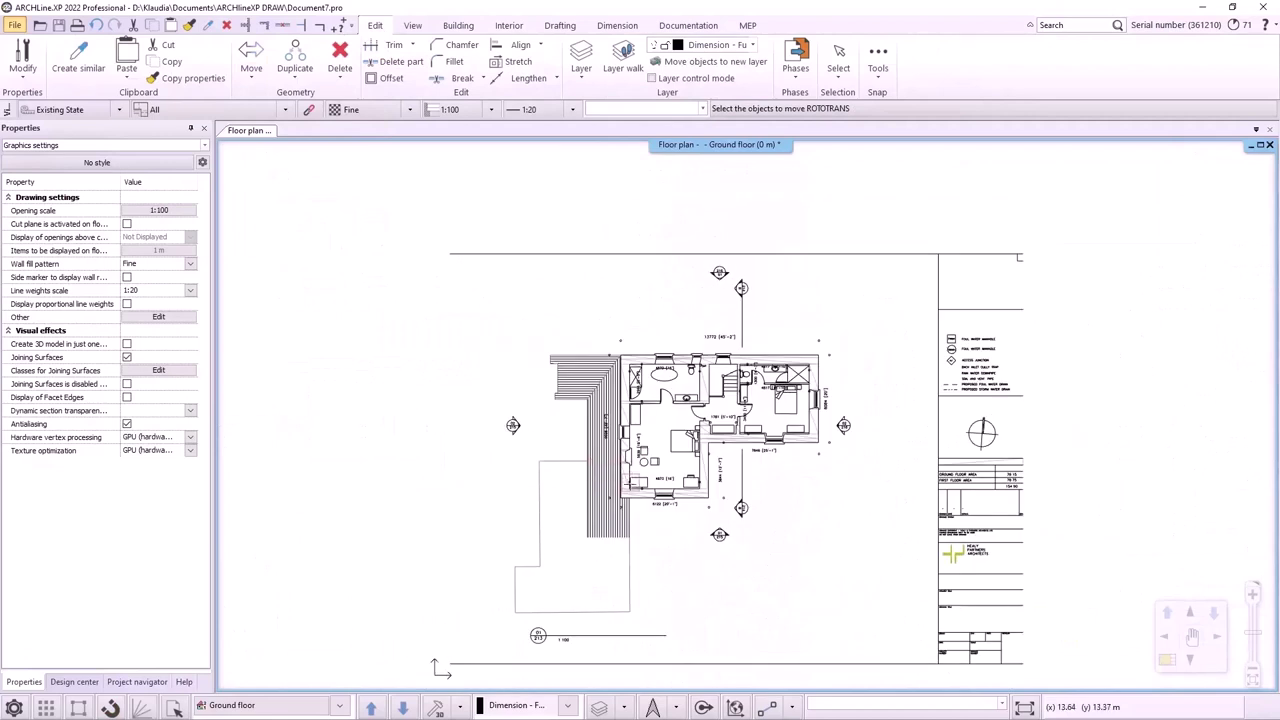
left_click(626, 484)
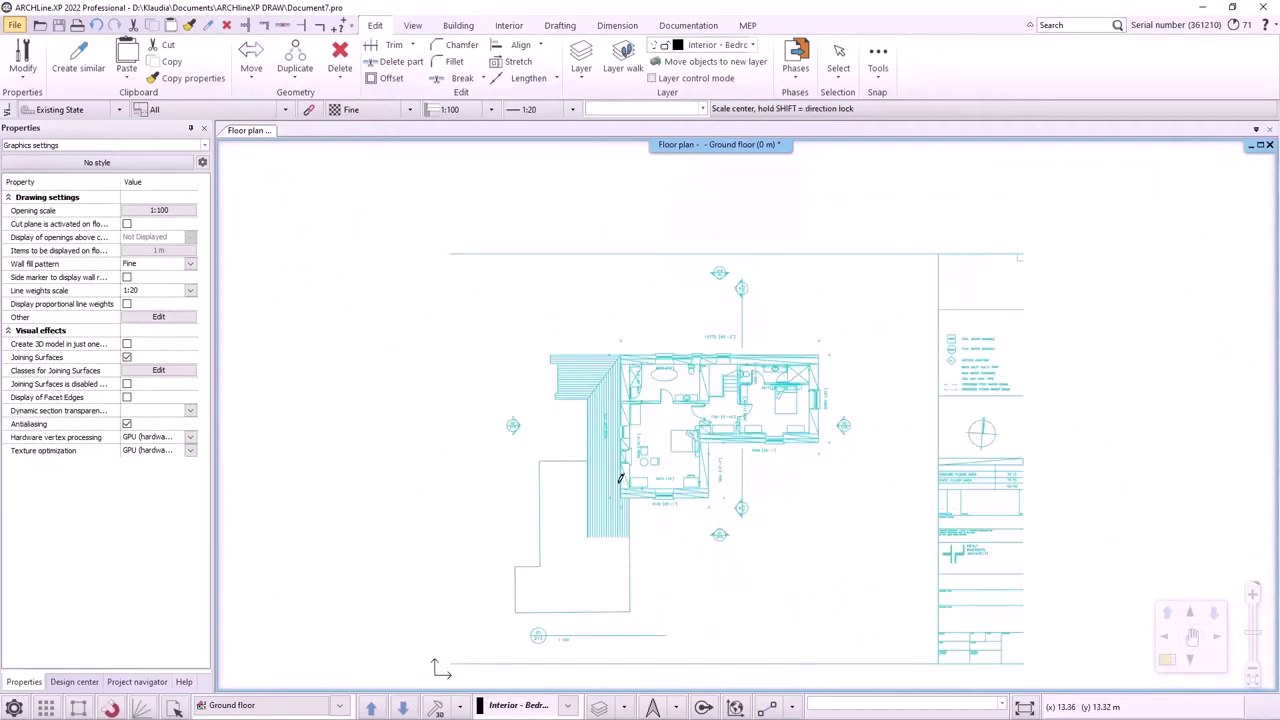
right_click(620, 480)
left_click(626, 484)
left_click(440, 668)
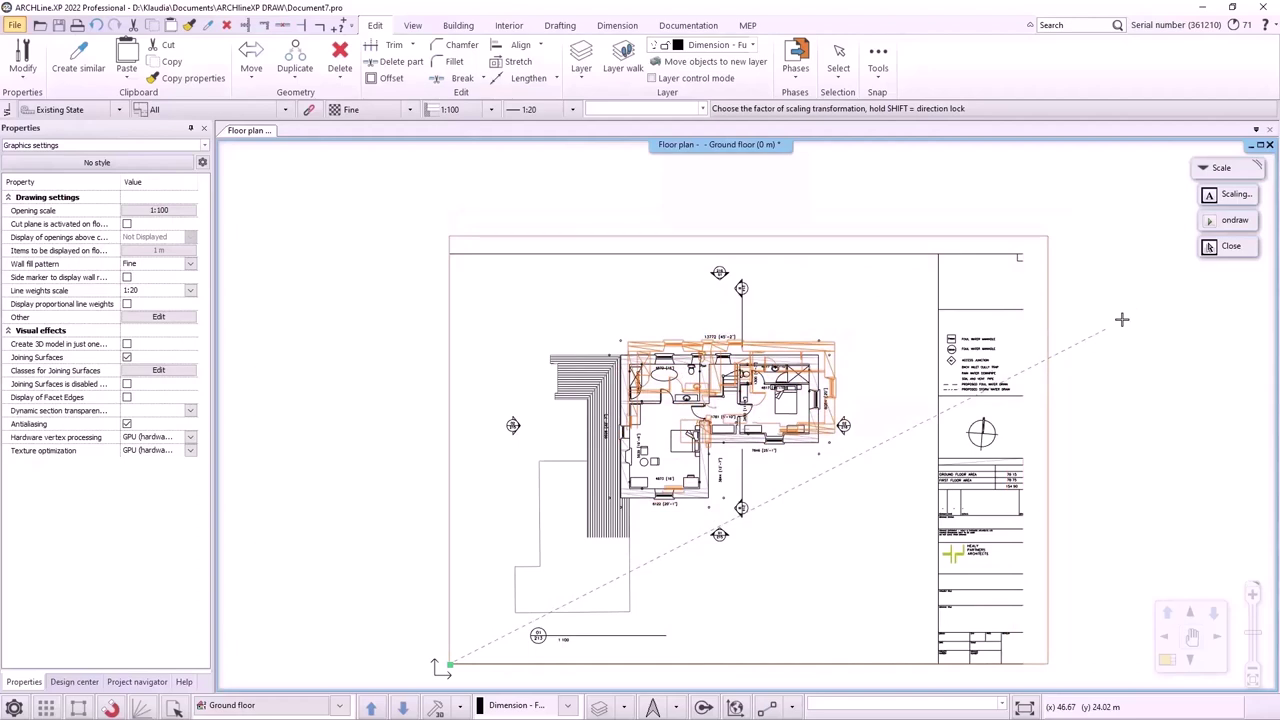
left_click(1232, 195)
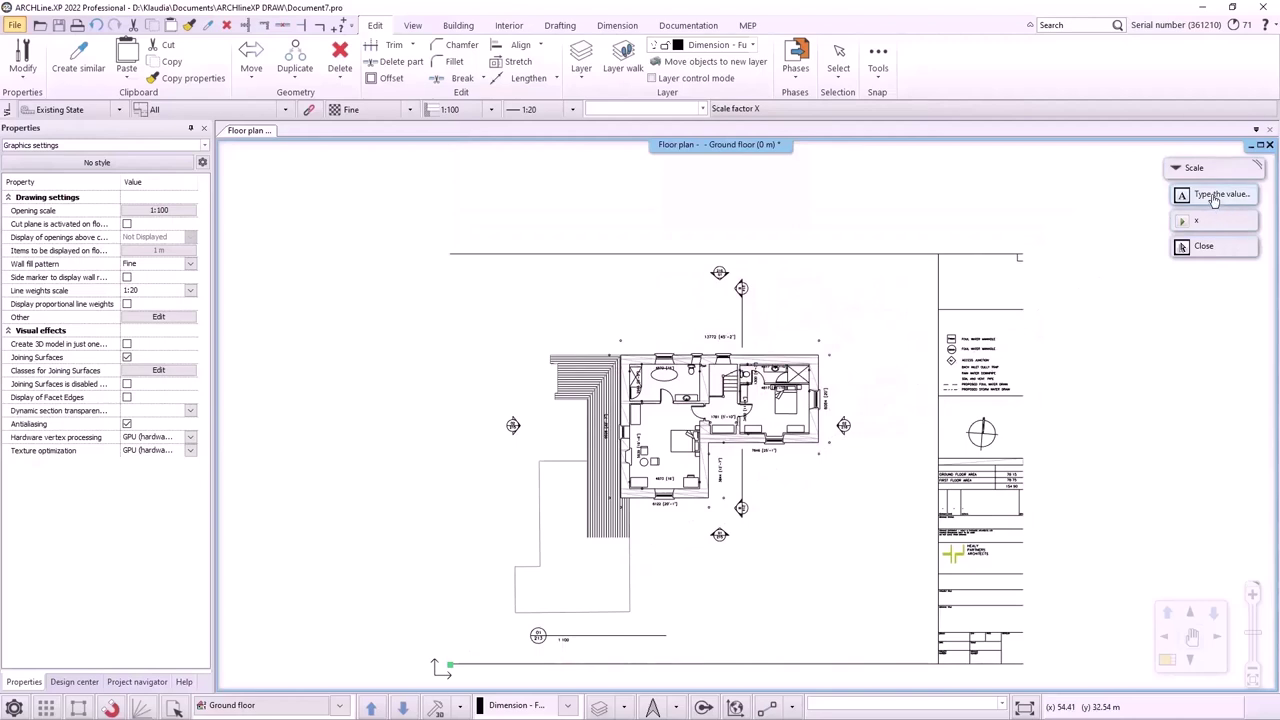
left_click(1213, 196)
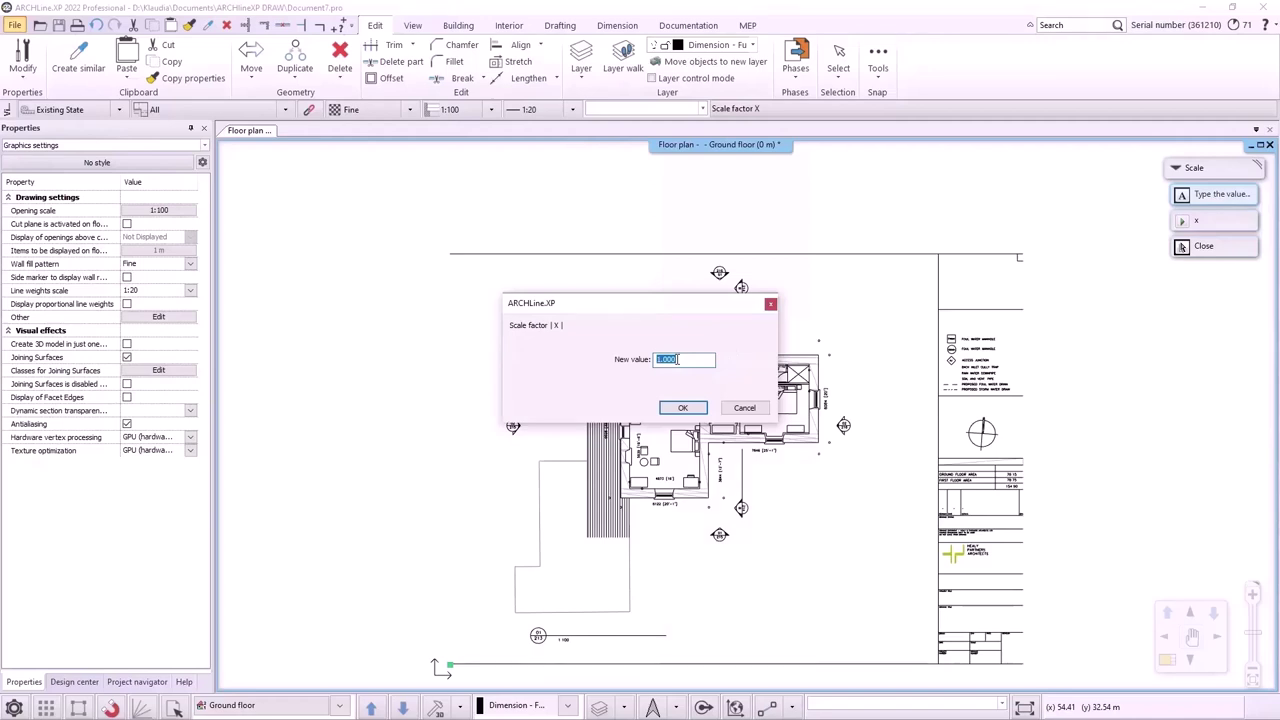
type("1377/1373")
left_click(684, 408)
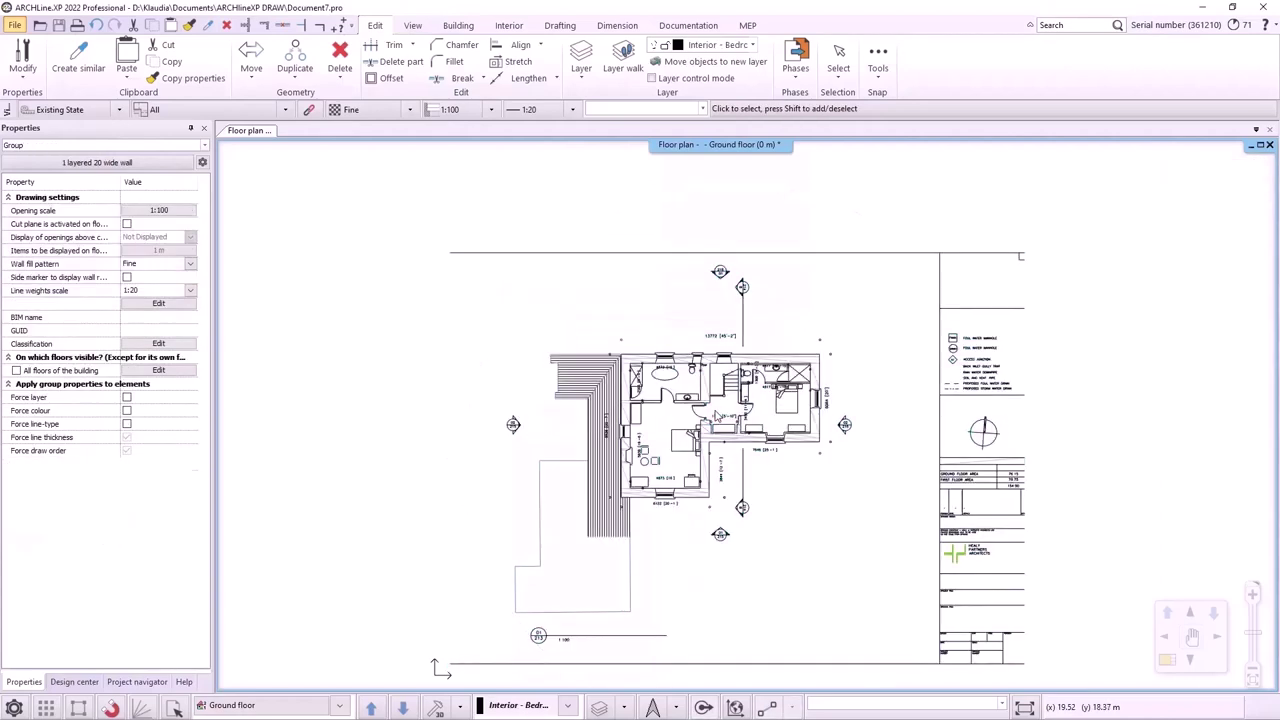
key("Escape")
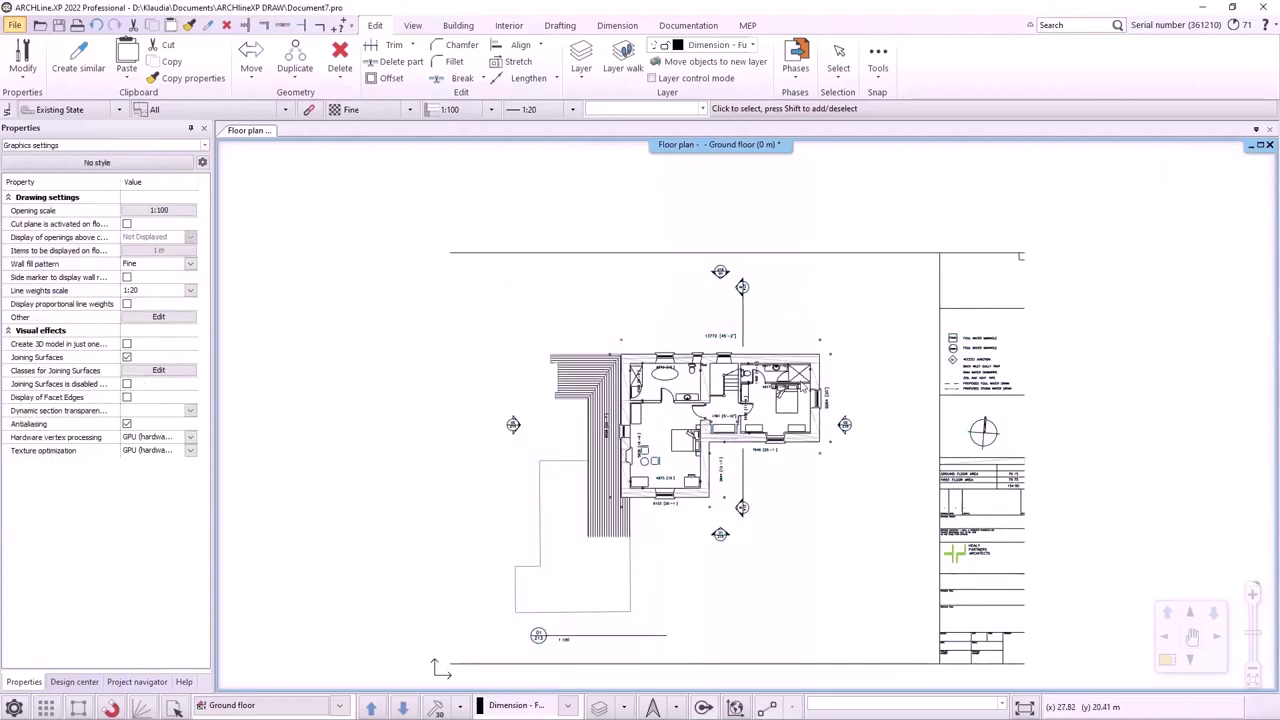
Step: Measure the overall length of the upper outer wall between its end corners again and close the distance information
scroll(790, 380, "up", 3)
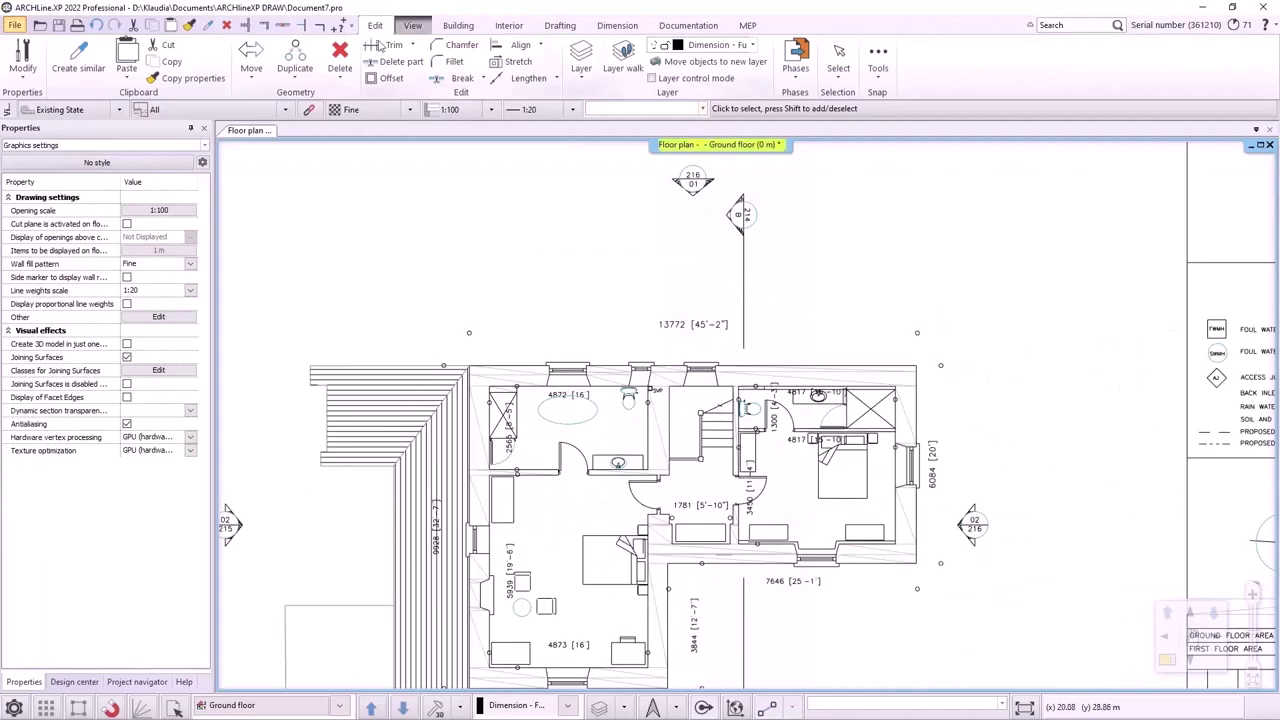
left_click(340, 25)
left_click(468, 368)
left_click(916, 367)
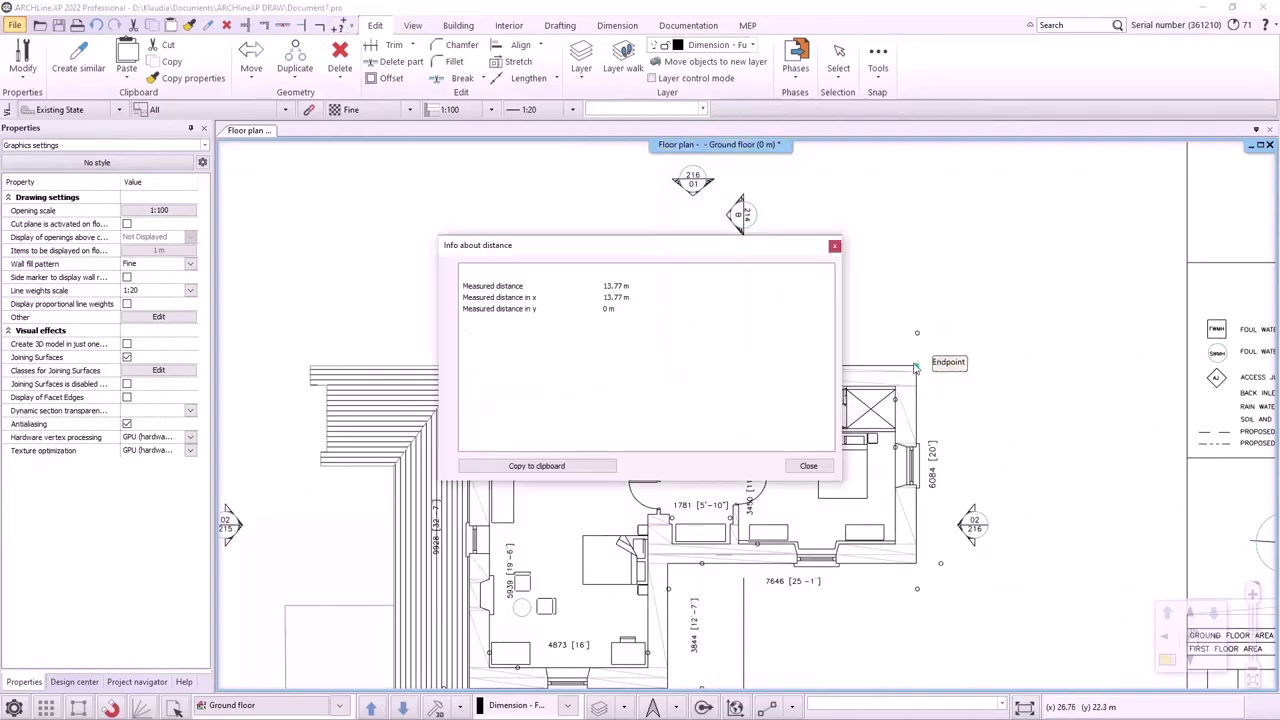
left_click_drag(719, 250, 772, 356)
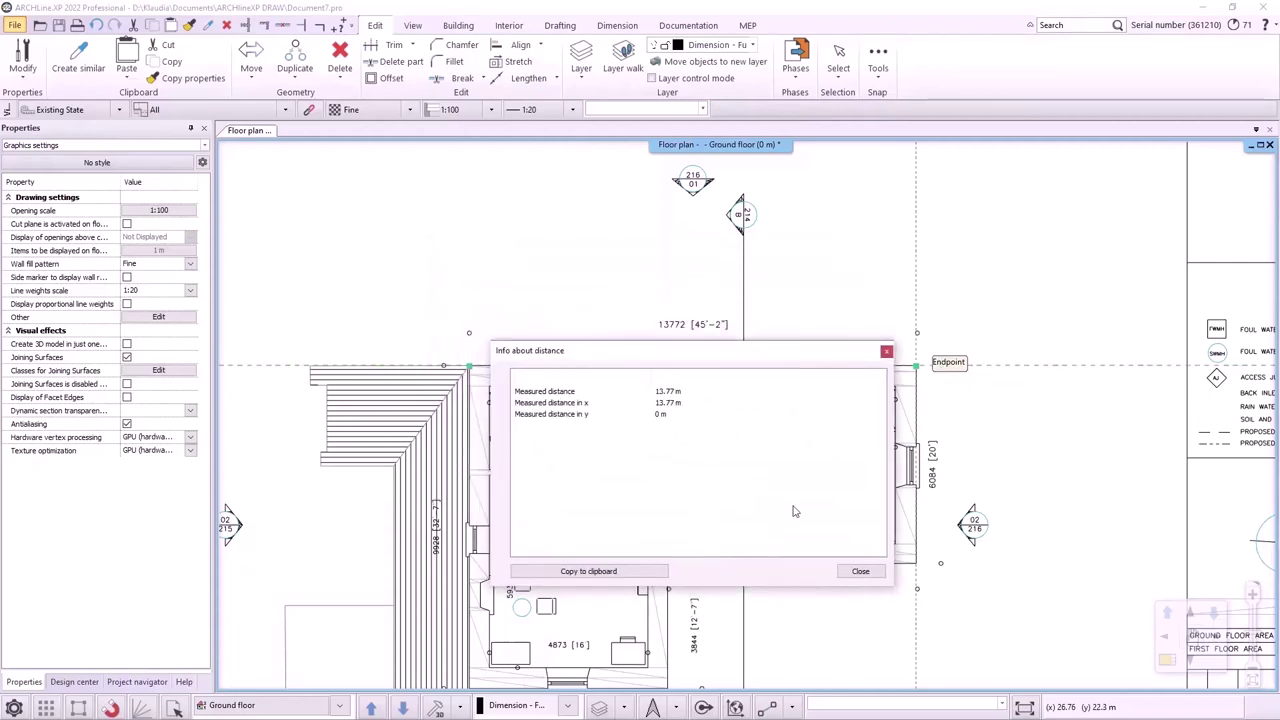
left_click(856, 571)
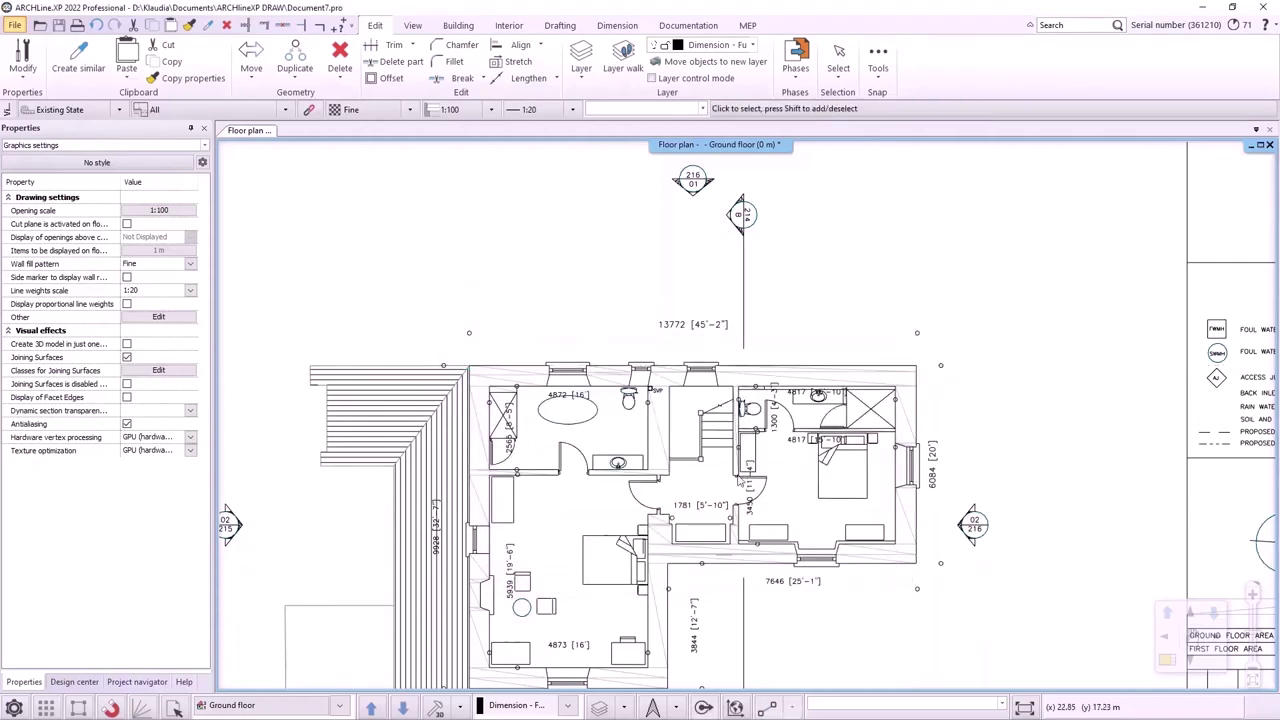
Step: Open the imported drawing group for editing and delete the bathtub ellipse in the upper bathroom
left_click(676, 376)
right_click(710, 506)
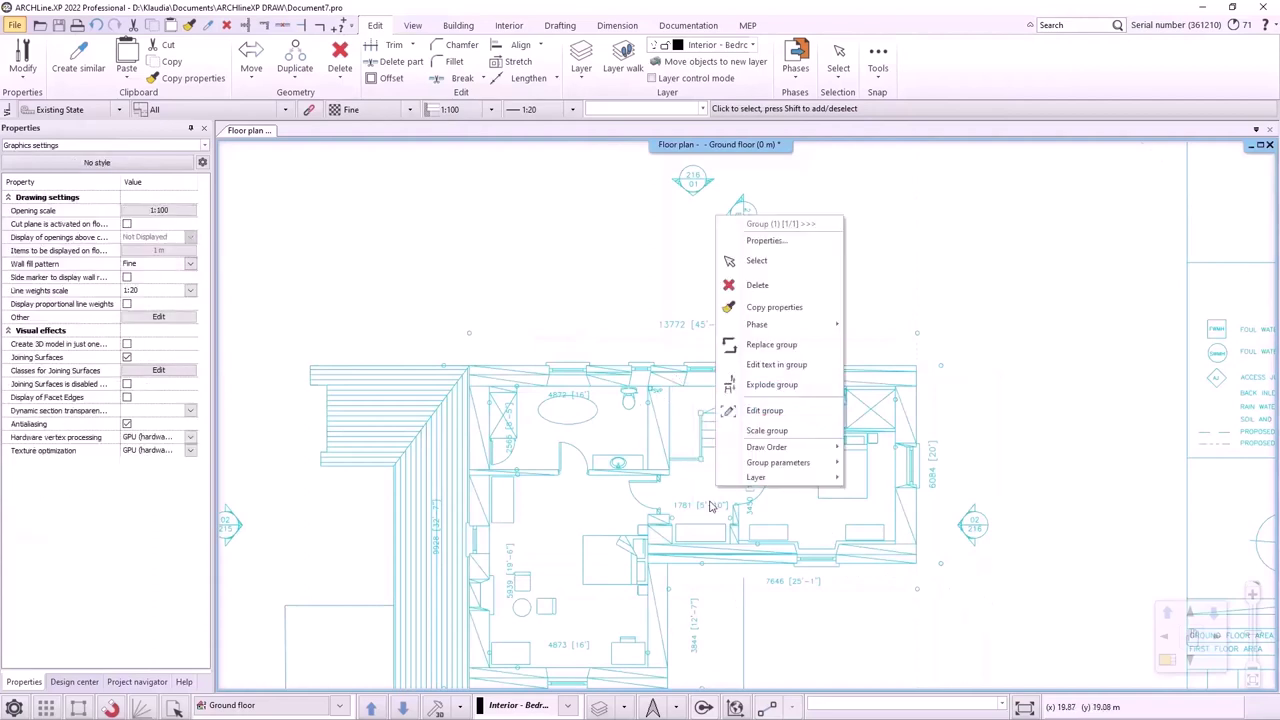
left_click(766, 414)
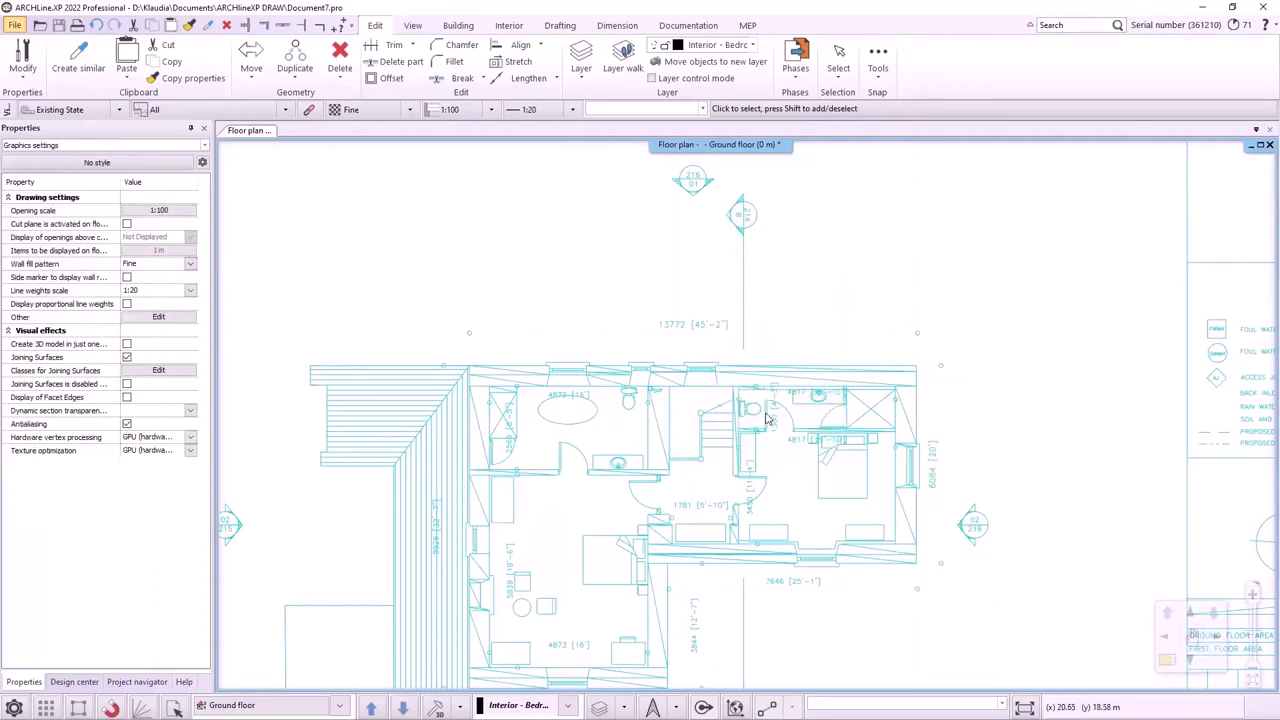
left_click(581, 424)
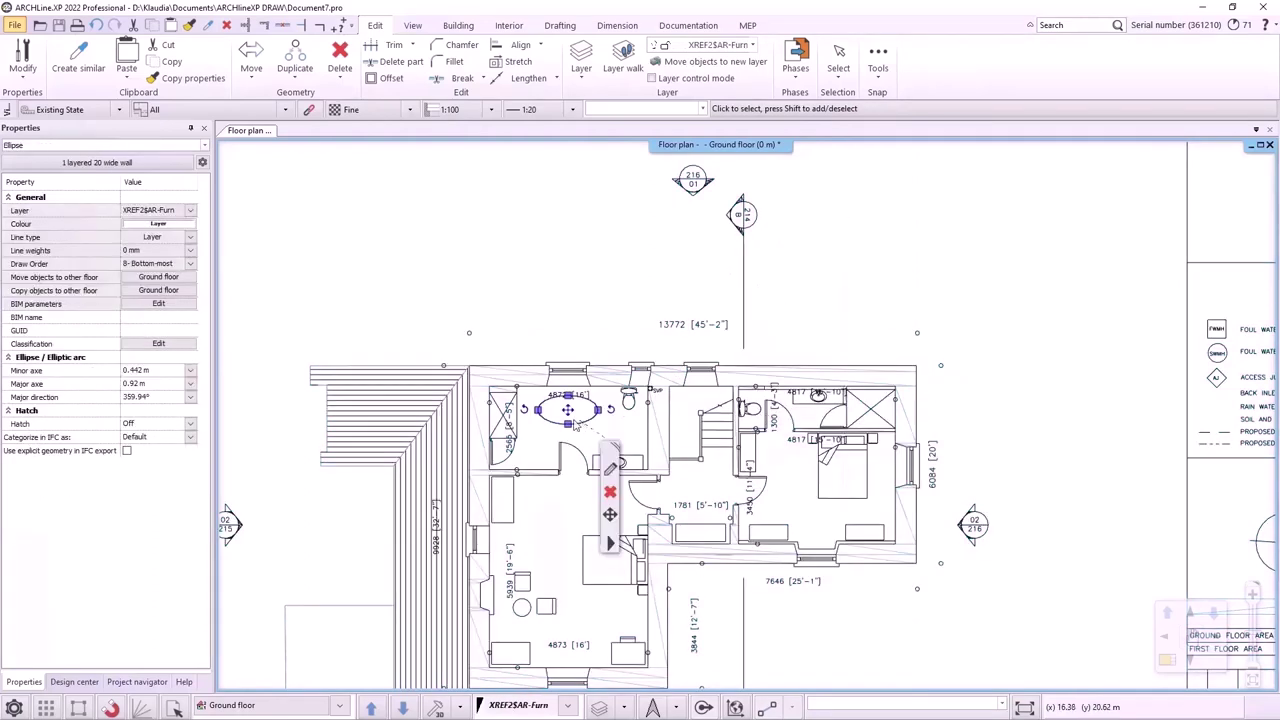
scroll(575, 425, "up", 3)
key("Escape")
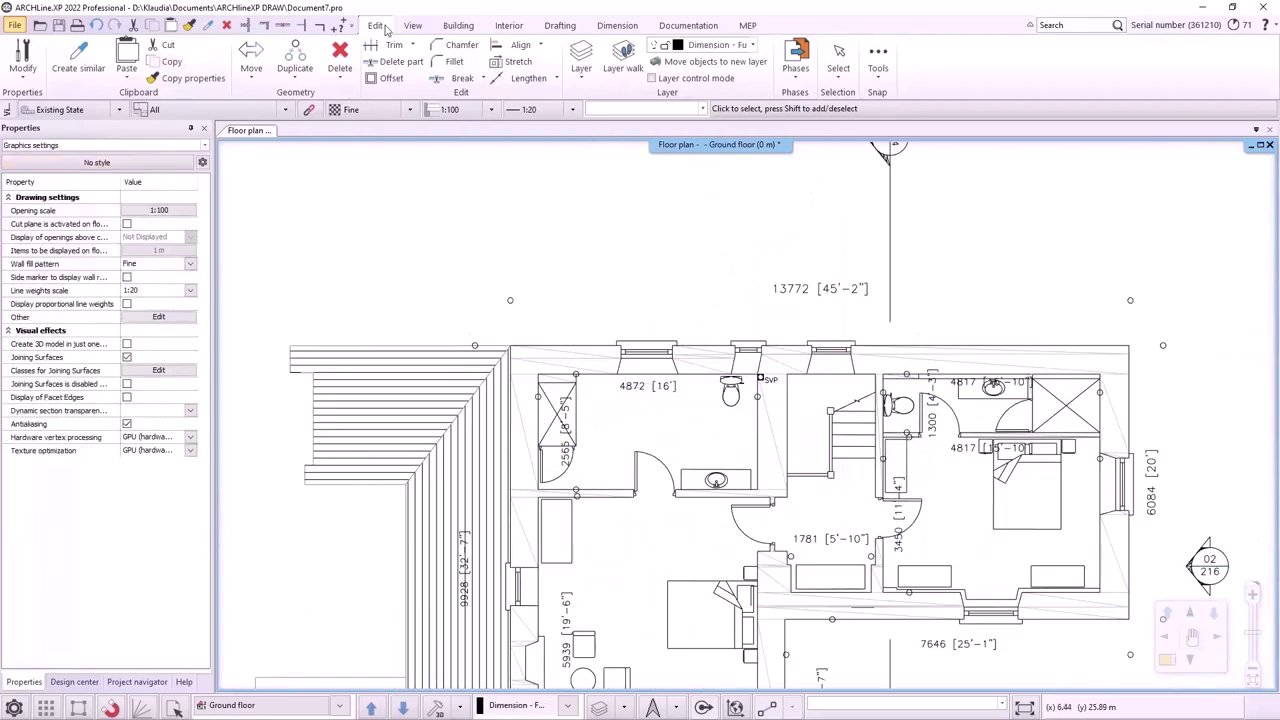
Step: Draw a rectangle about 1.34 m by 0.744 m in the bathroom, where the bathtub stood
left_click(560, 25)
left_click(200, 45)
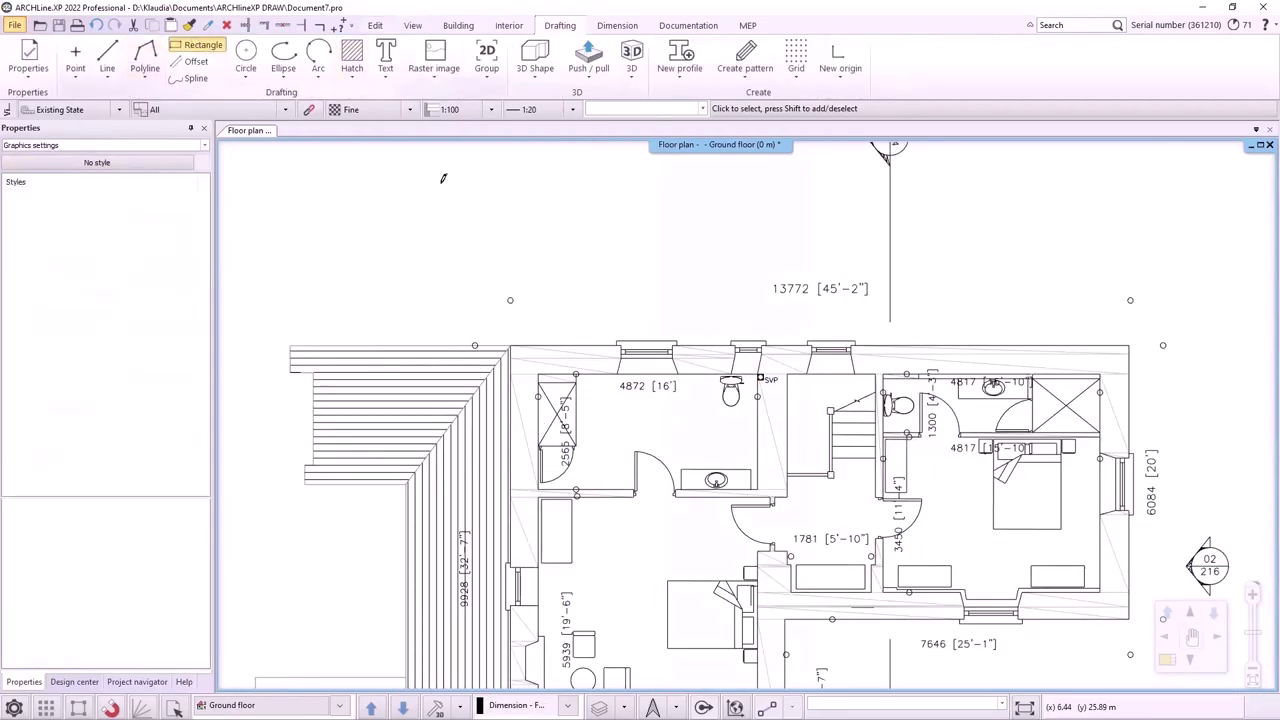
scroll(543, 420, "up", 1)
left_click(636, 381)
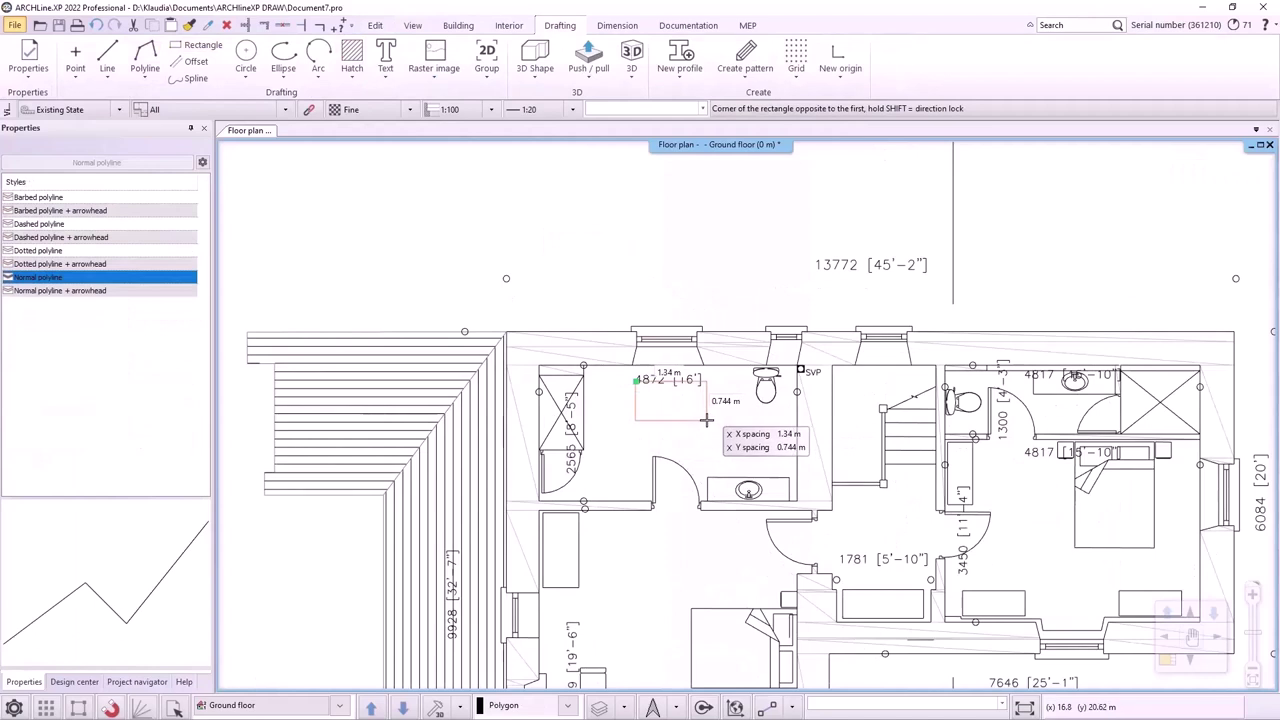
left_click(706, 420)
key("Escape")
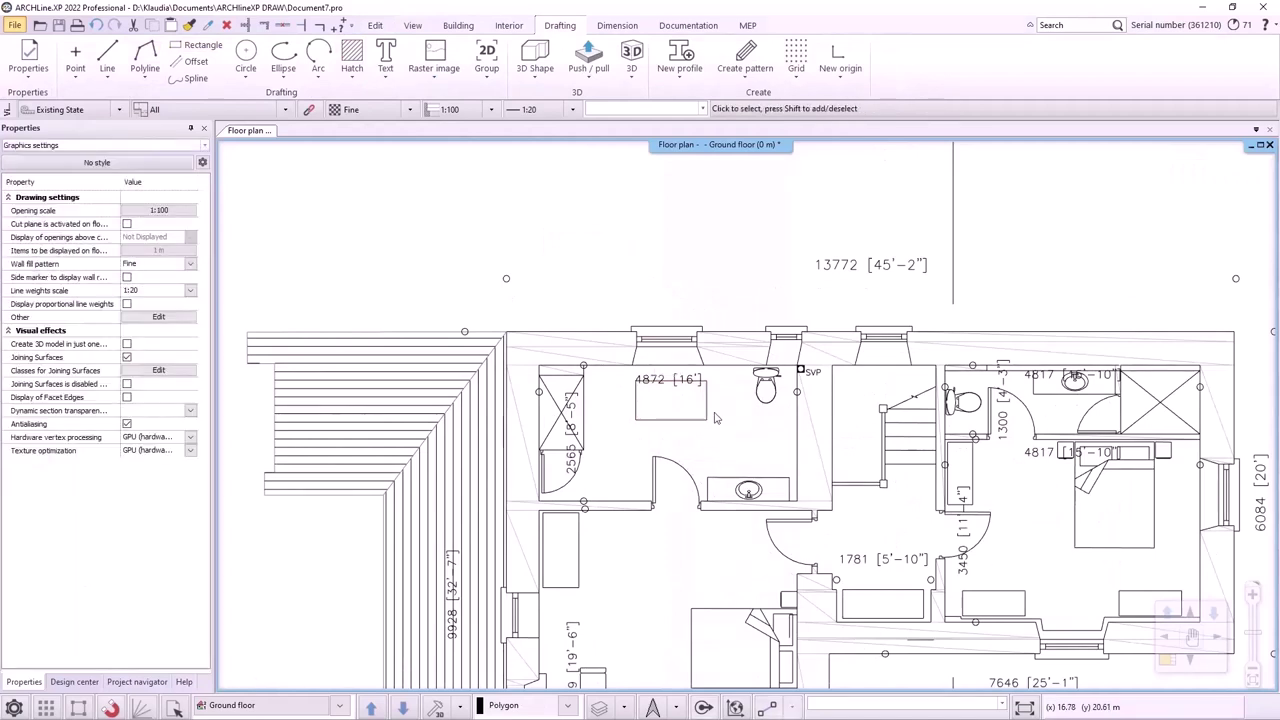
Step: Close the edited group, check its extent by selecting the whole drawing, and deselect it
right_click(753, 361)
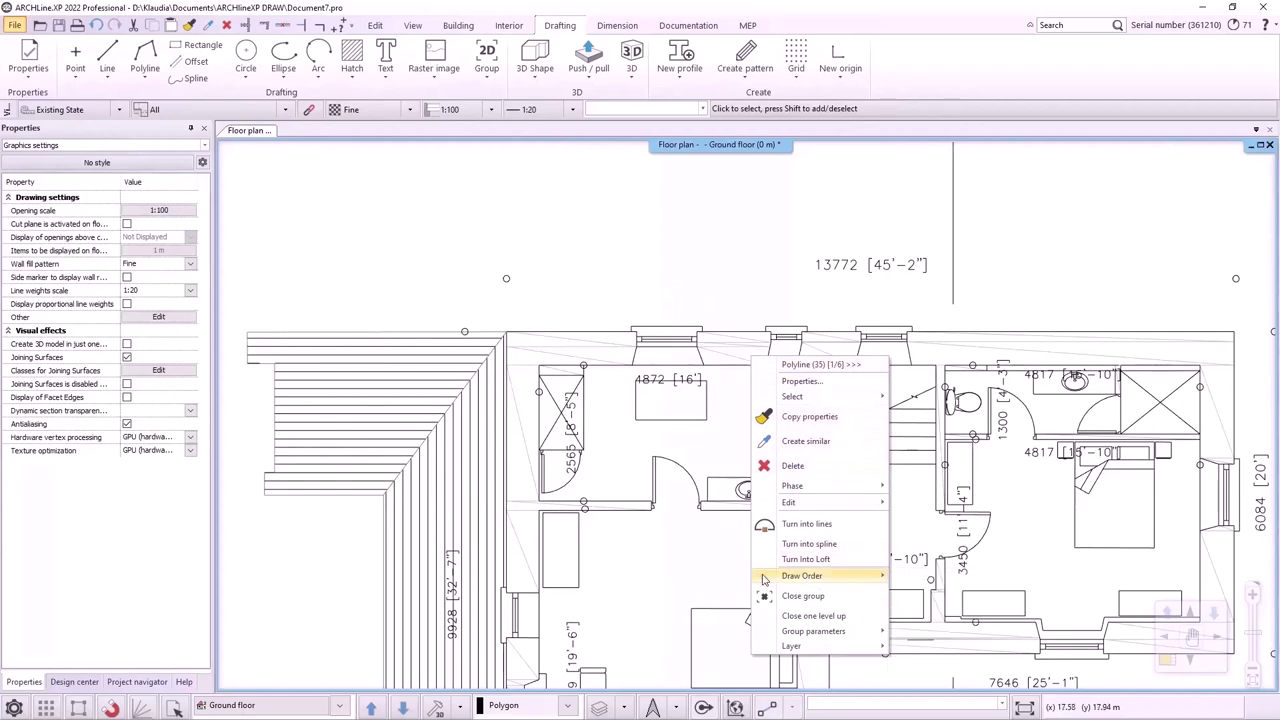
left_click(797, 597)
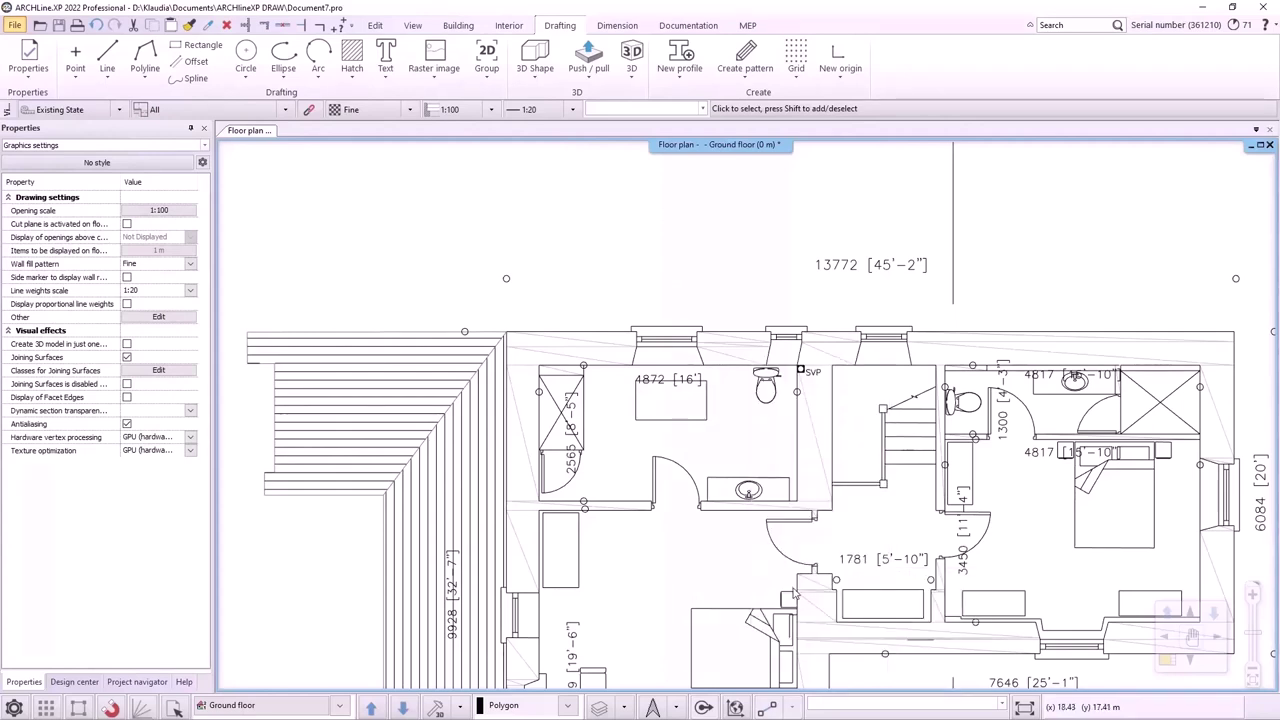
left_click(755, 518)
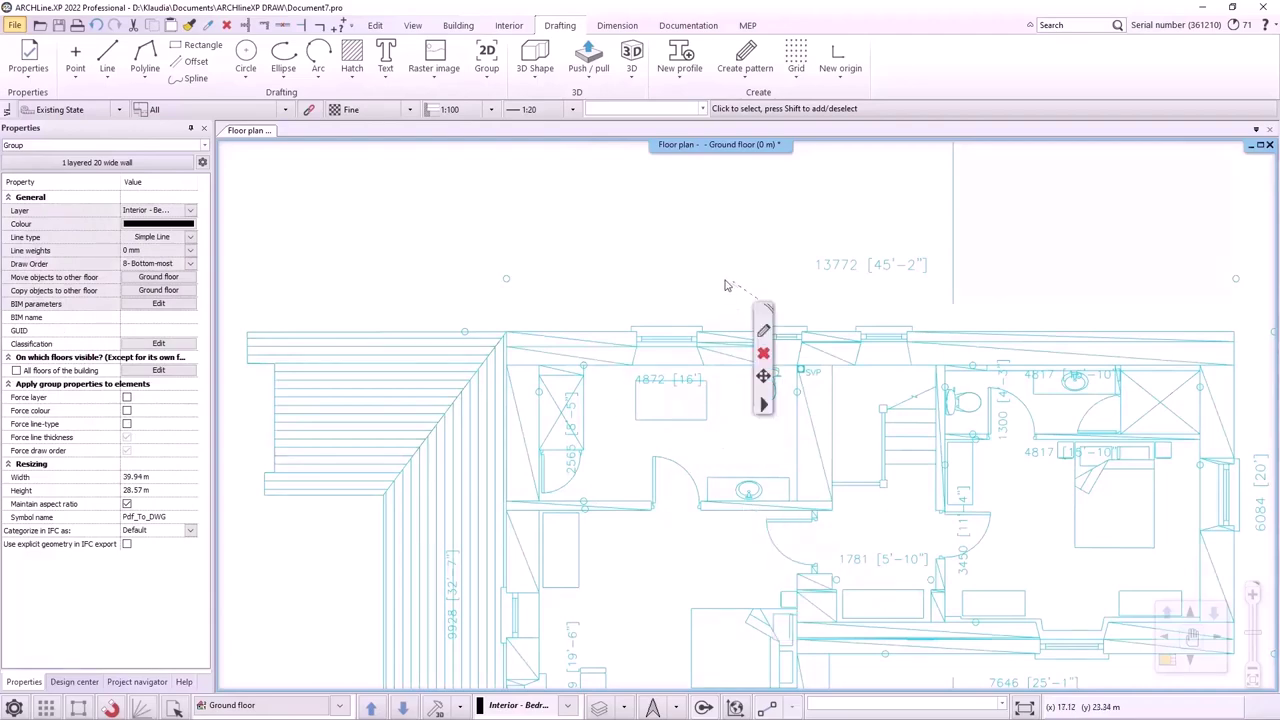
scroll(727, 285, "down", 2)
key("Escape")
scroll(790, 478, "down", 3)
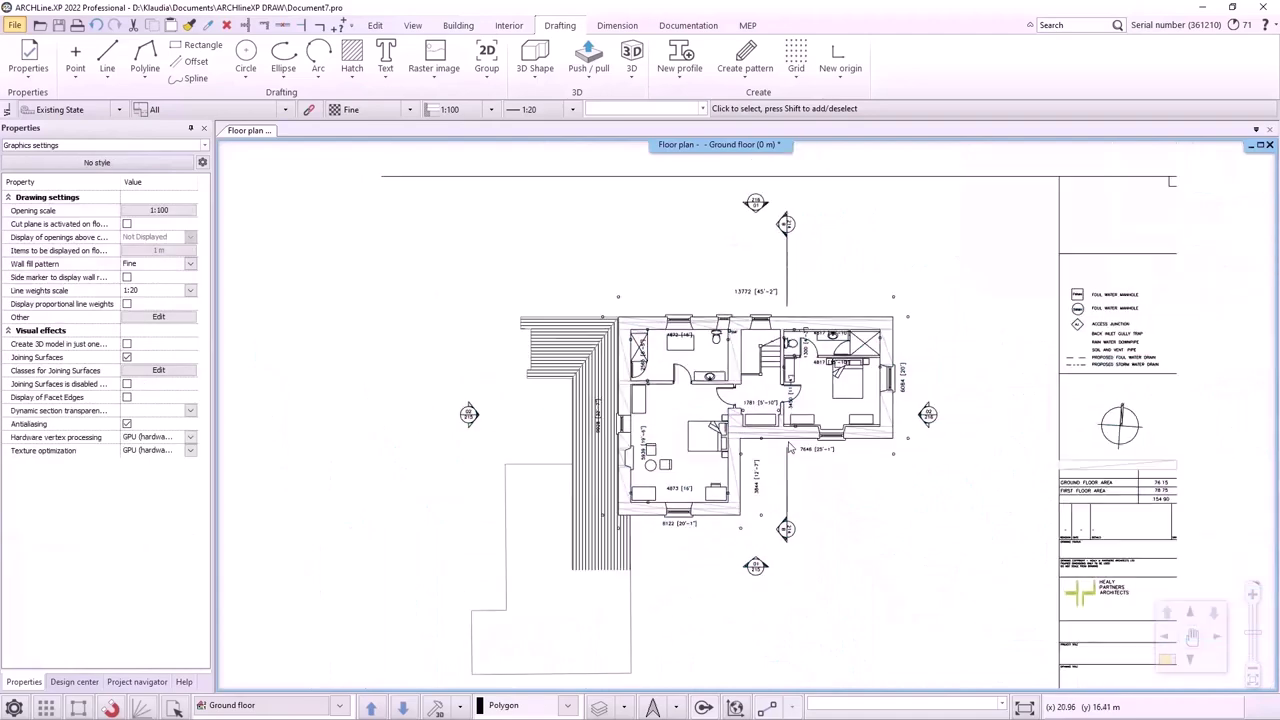
scroll(760, 470, "up", 3)
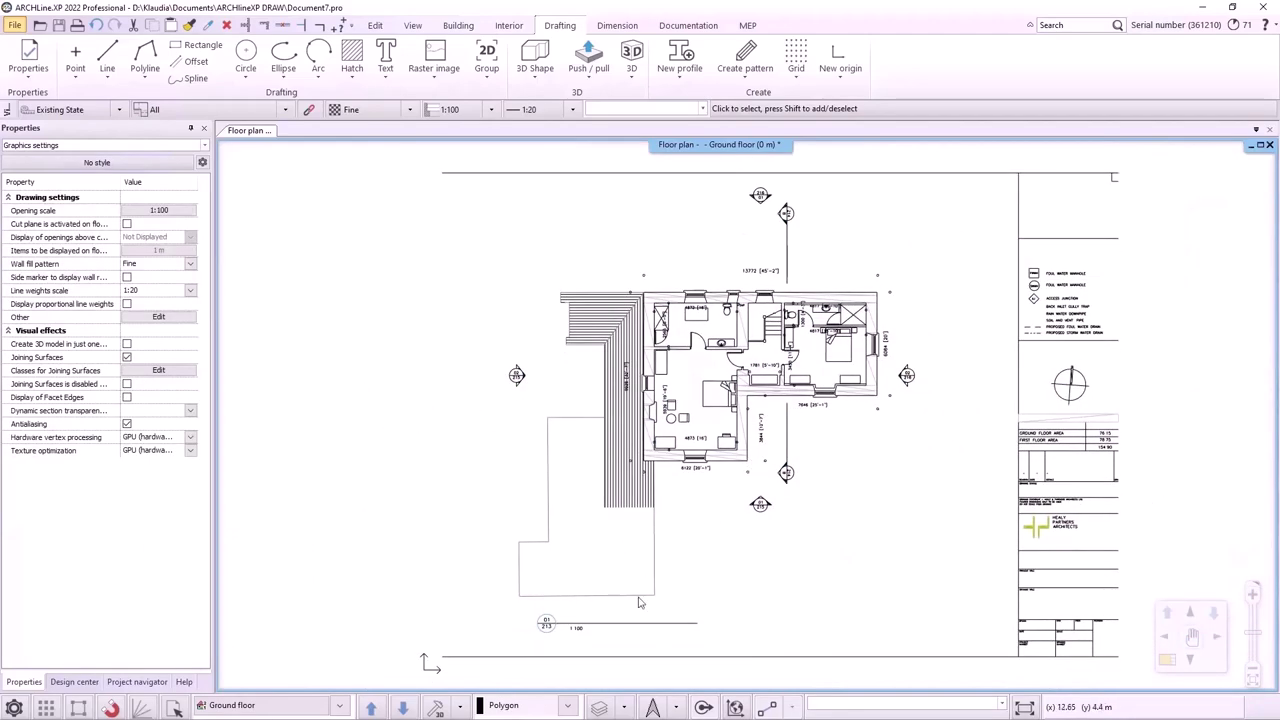
Step: Review the layers under the Happy House first floor filter and assign the drawing group to 00_Layer 0
left_click(623, 707)
left_click(645, 585)
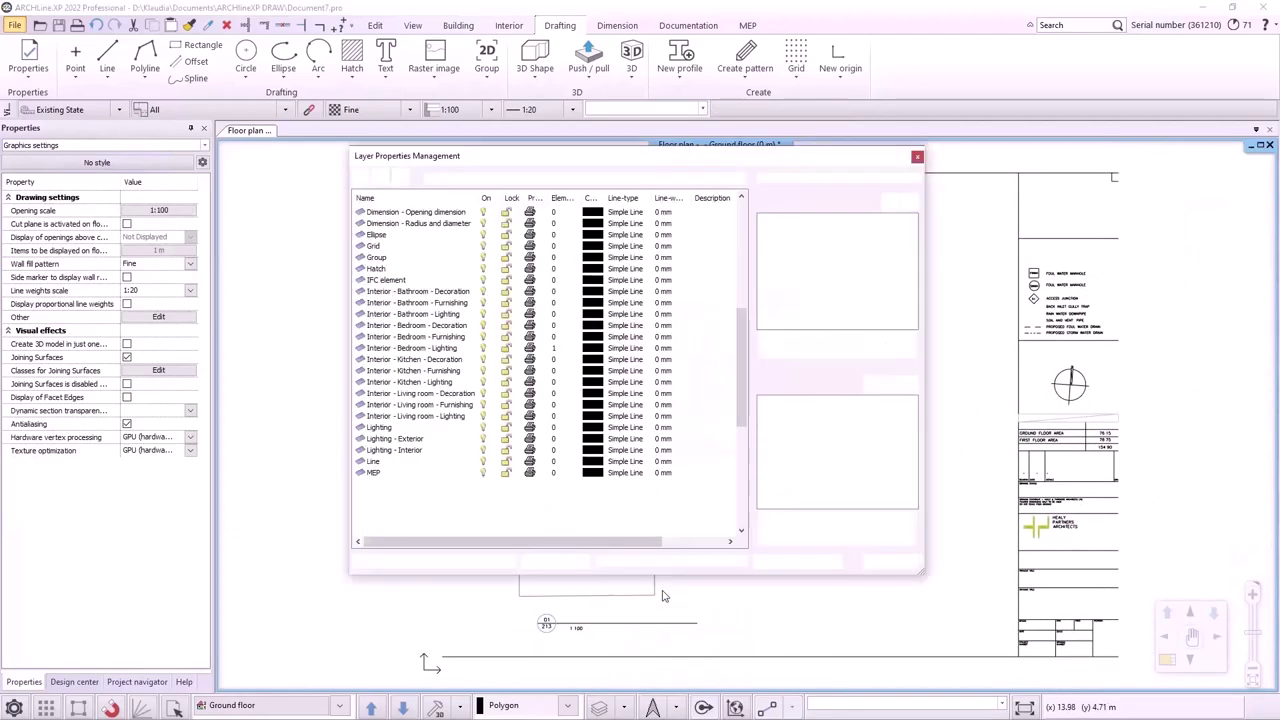
left_click(815, 242)
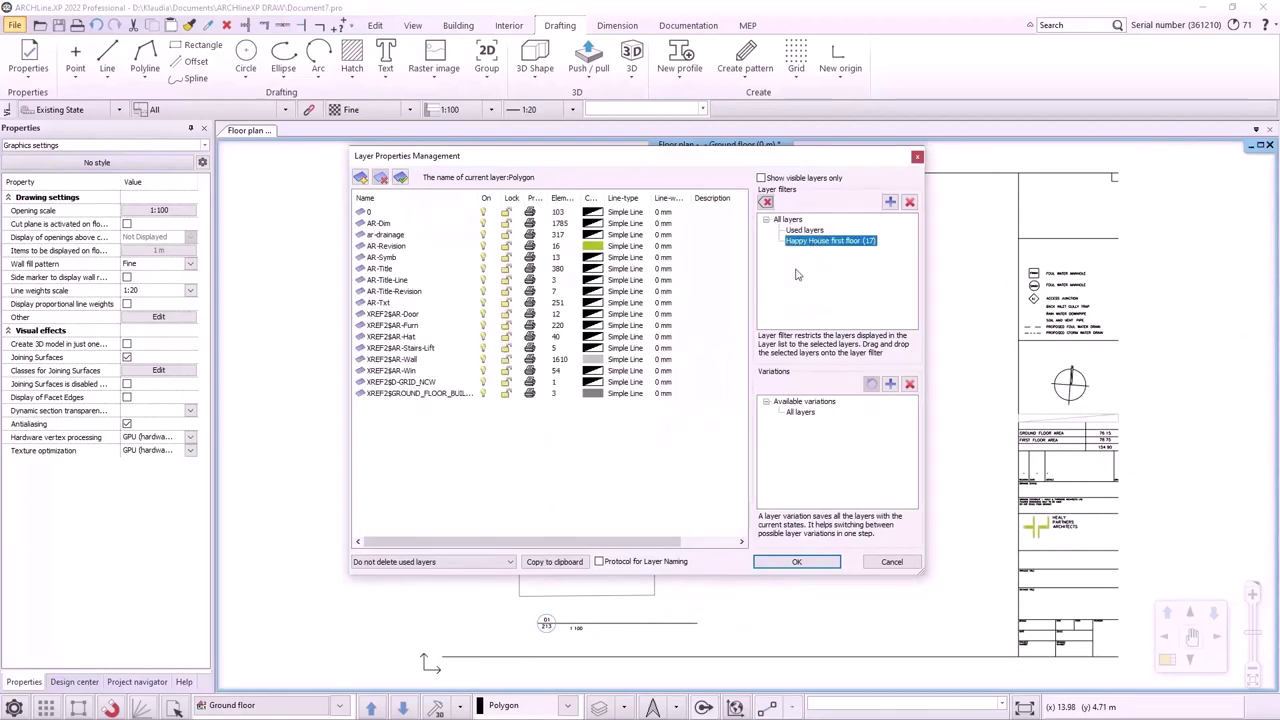
left_click(812, 563)
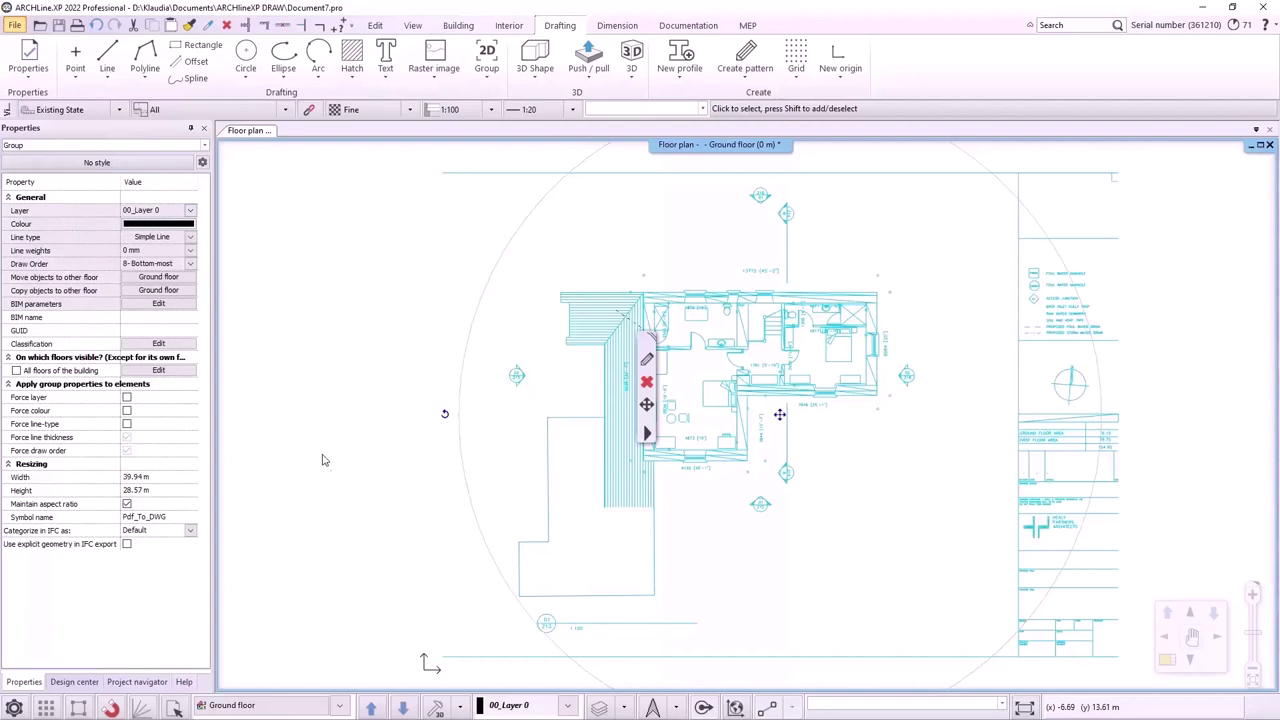
key("Escape")
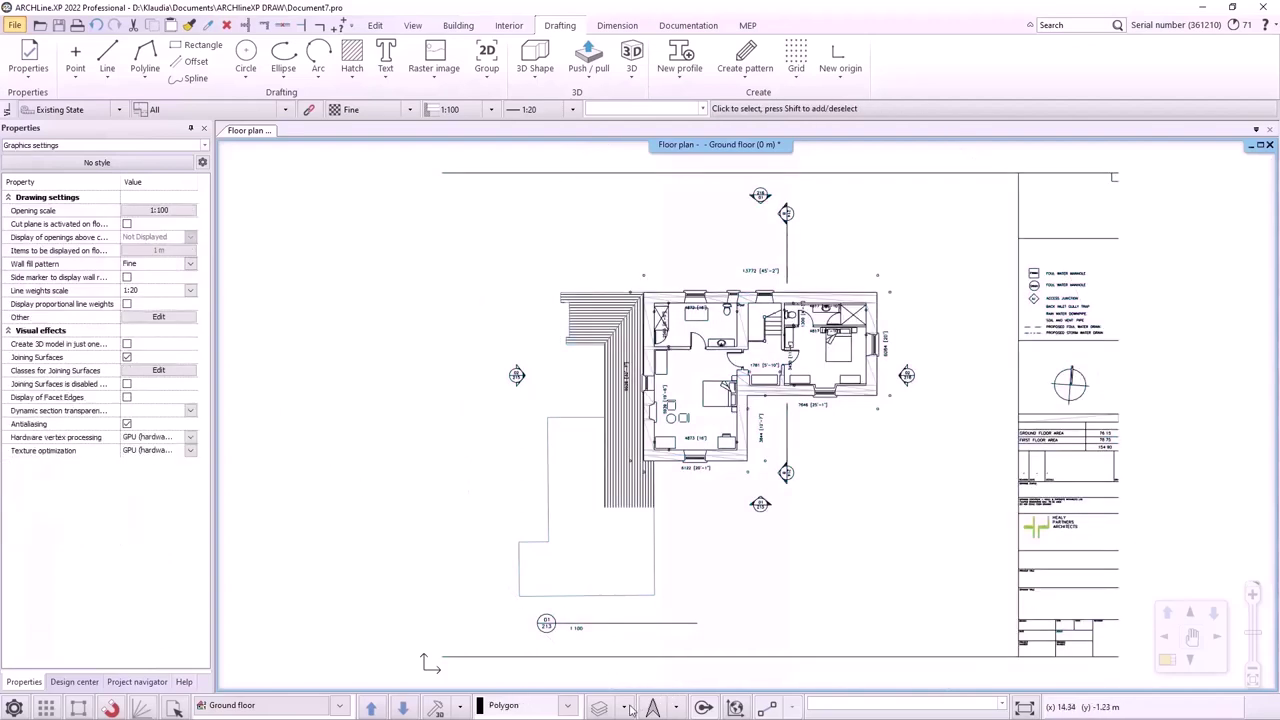
Step: Filter the layer list to the used layers and lock 00_Layer 0
left_click(624, 706)
left_click(644, 584)
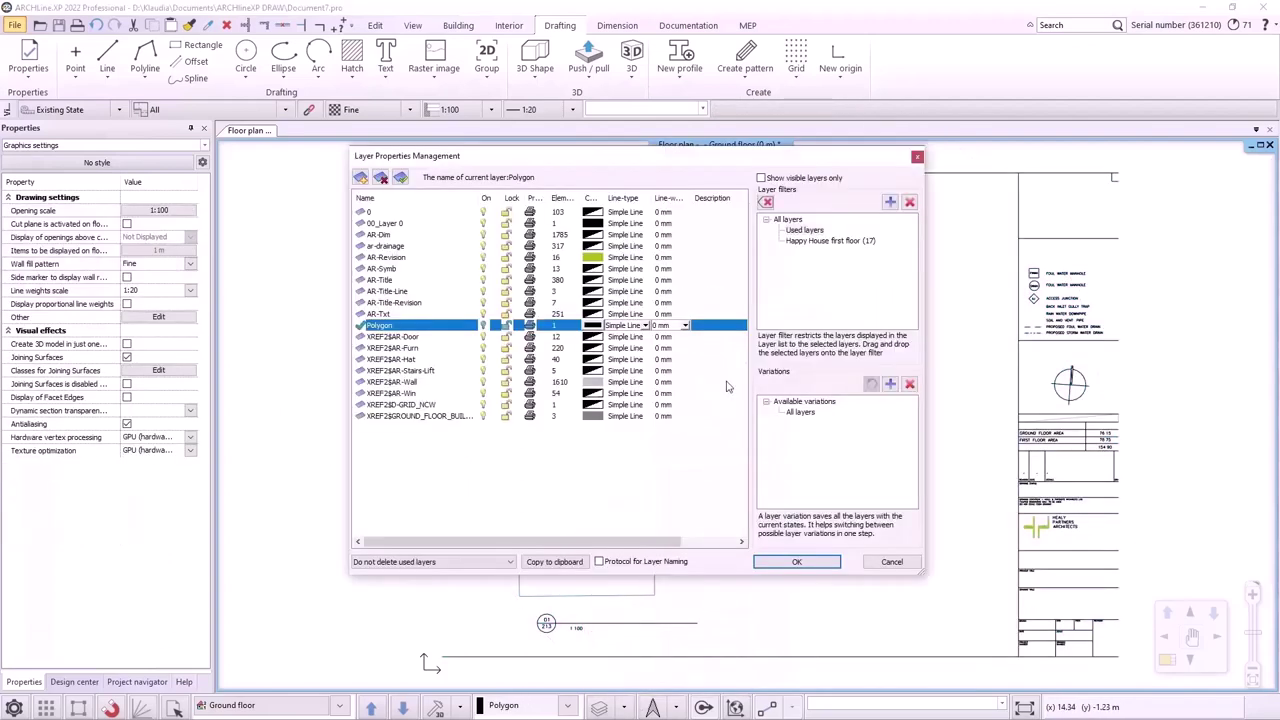
left_click(806, 231)
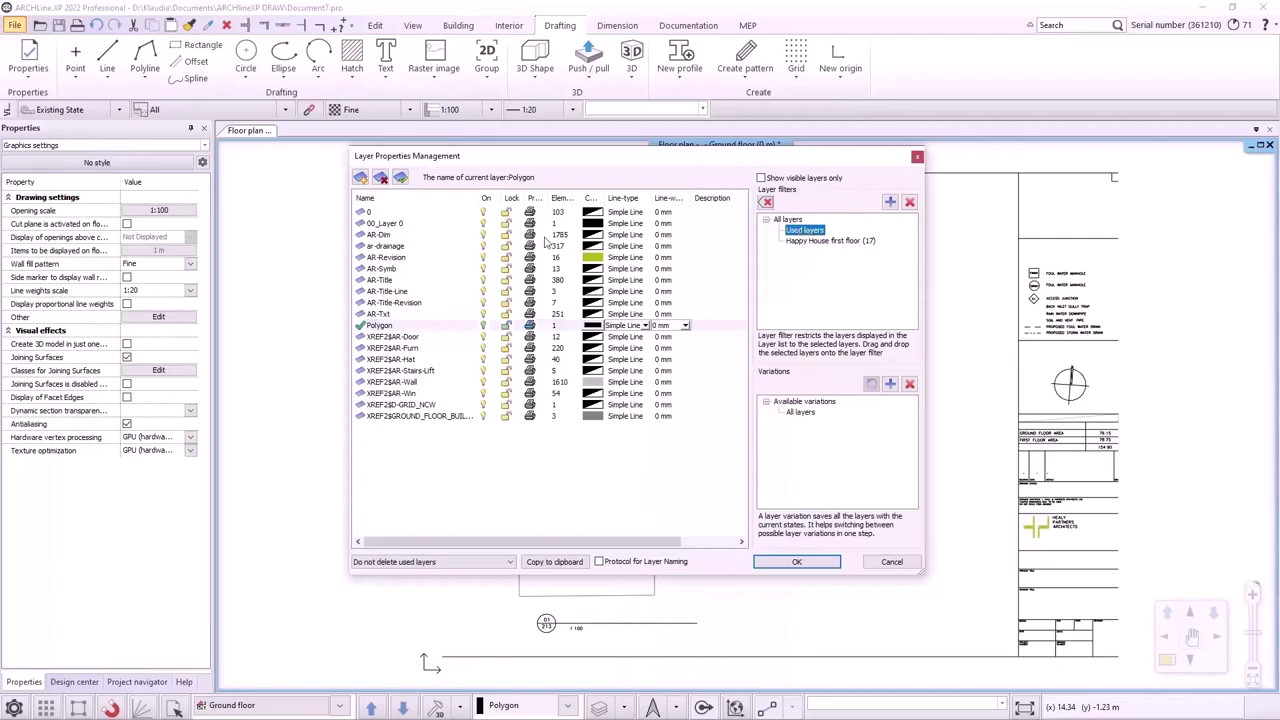
left_click(505, 225)
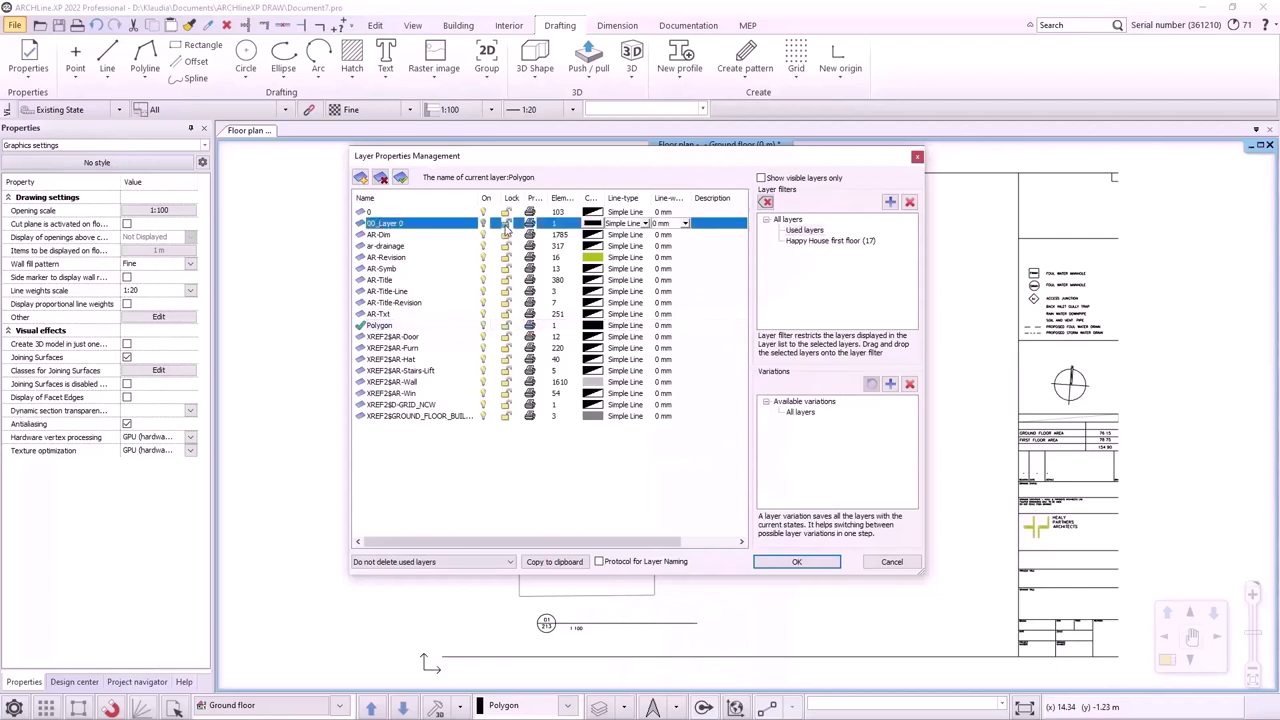
left_click(796, 562)
Step: Lock all layers under the Happy House first floor filter and test whether the drawing group can be selected
left_click(660, 376)
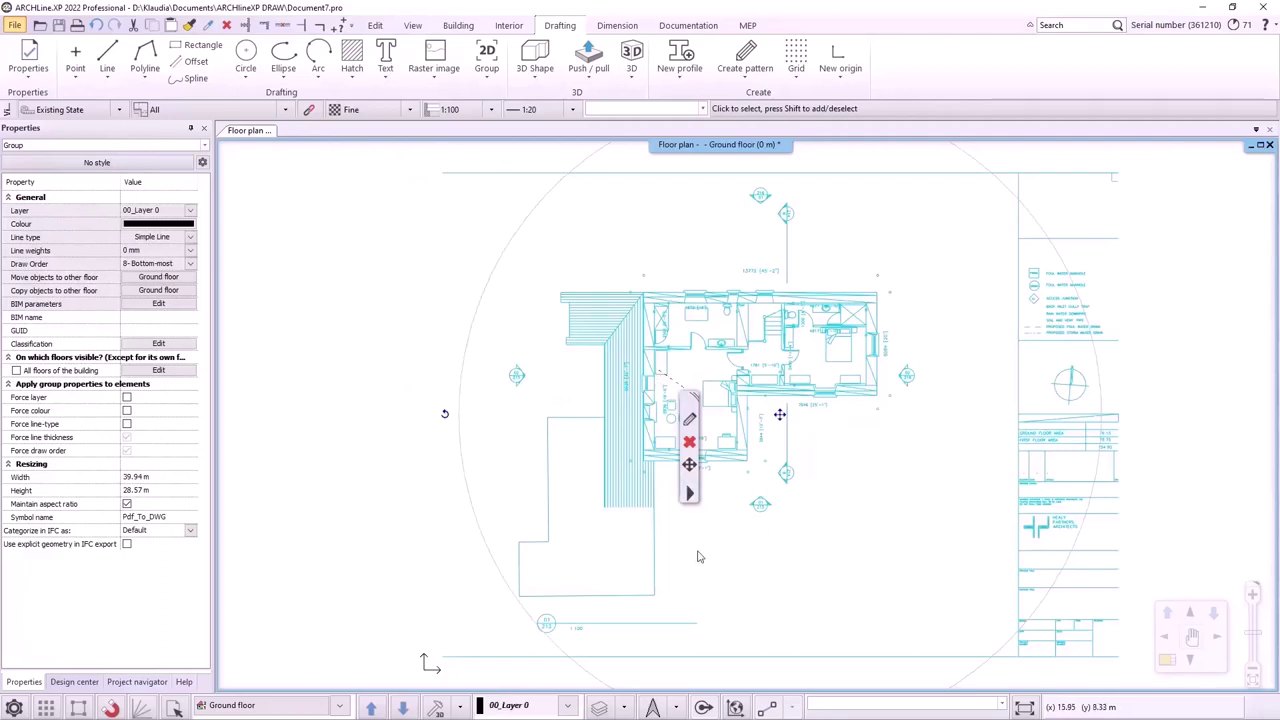
left_click(599, 707)
left_click(640, 584)
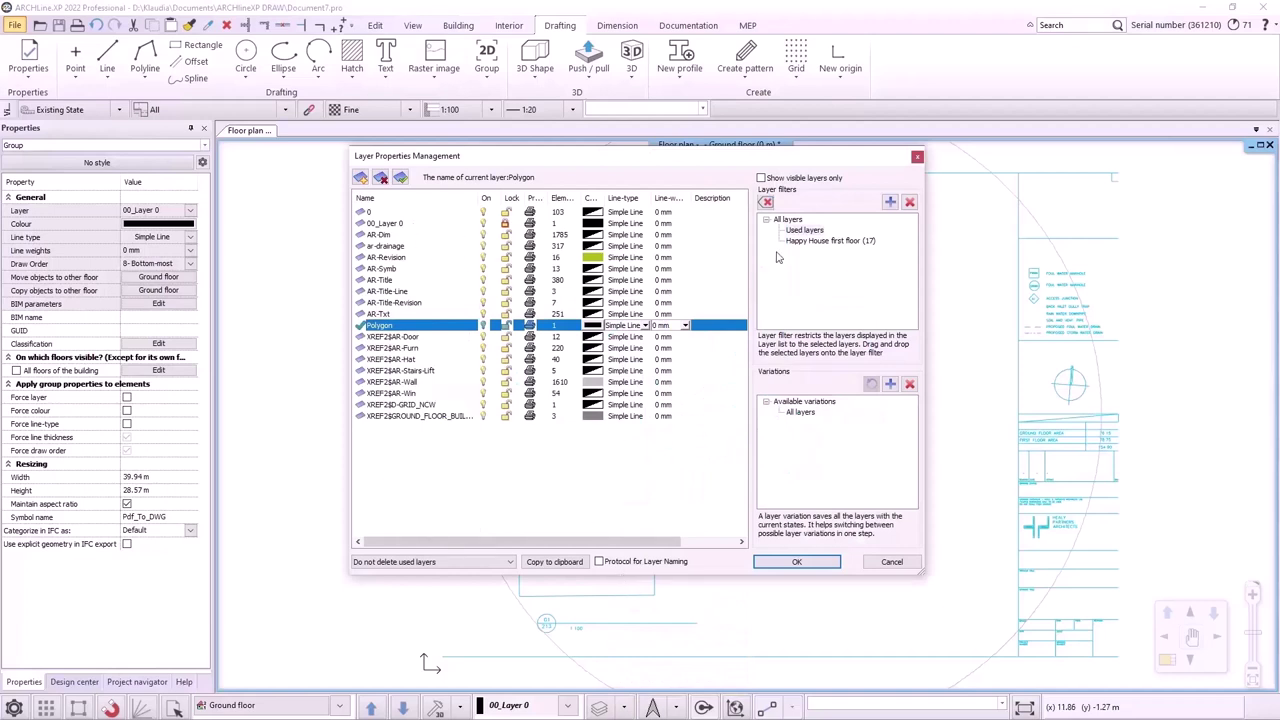
left_click(808, 243)
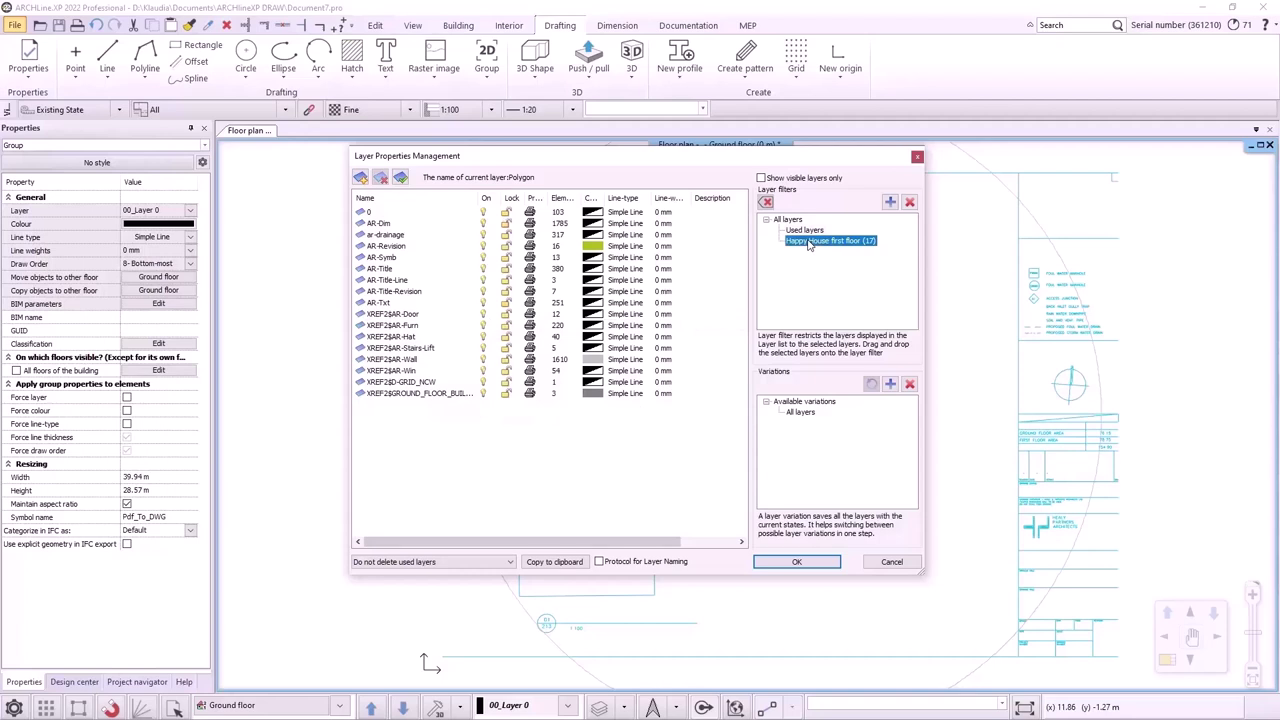
right_click(808, 243)
key("Escape")
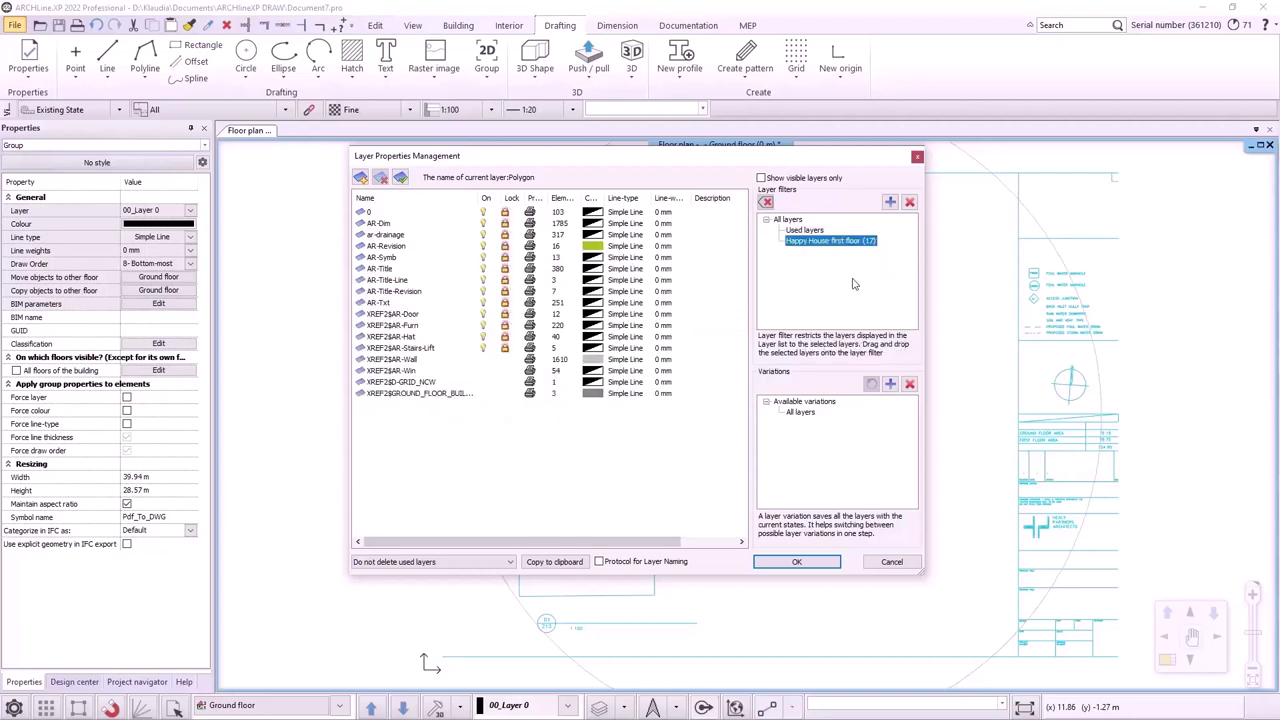
left_click(796, 562)
left_click(243, 343)
left_click(622, 356)
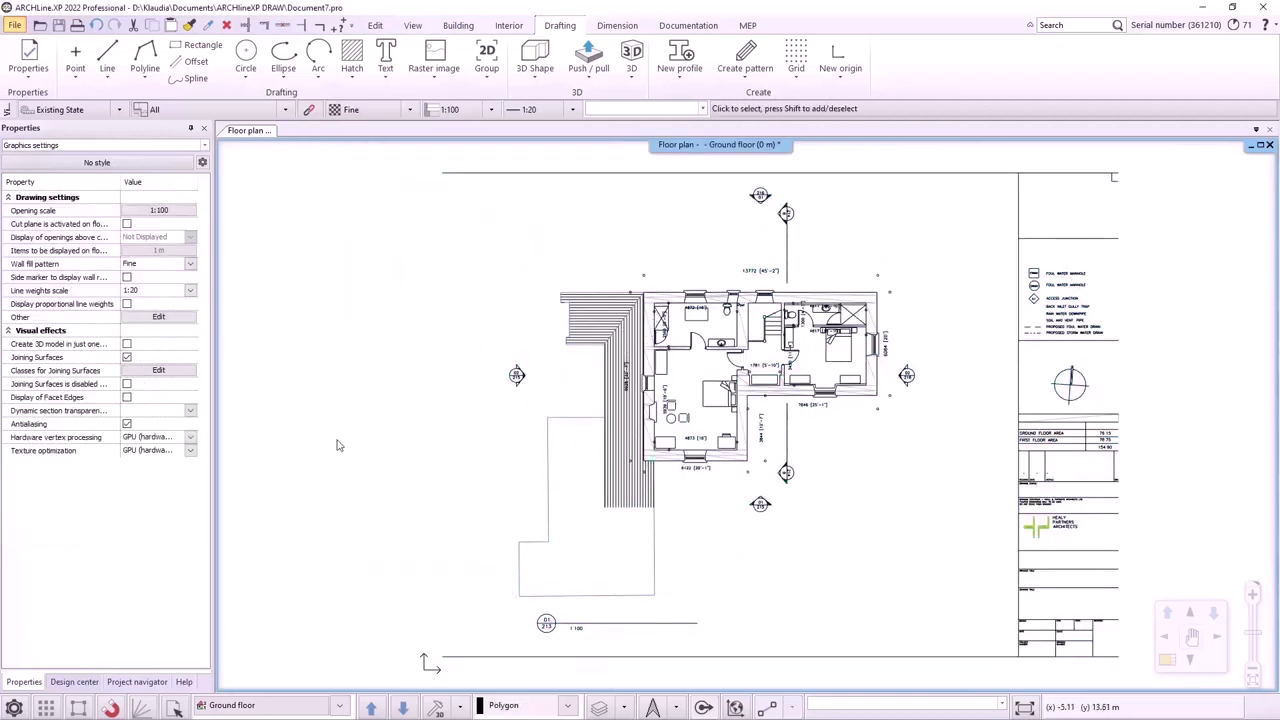
Step: Unlock all layers under the Happy House first floor filter
left_click(623, 706)
left_click(615, 580)
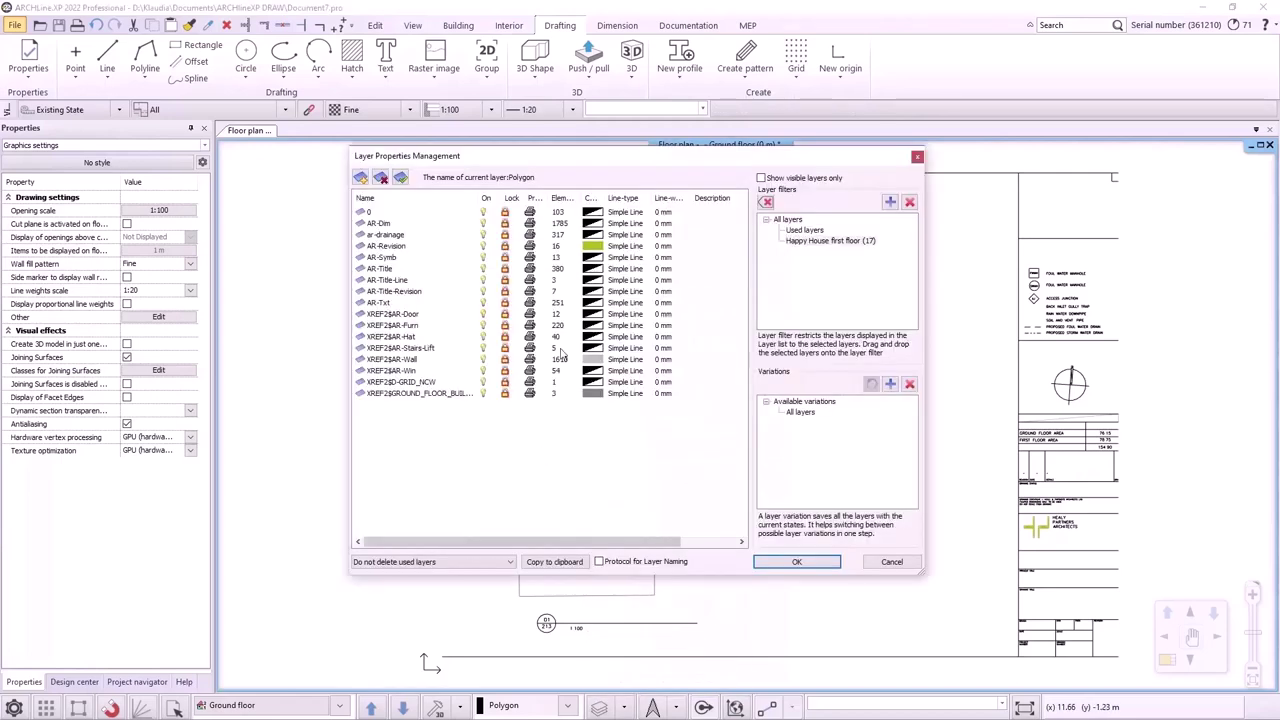
right_click(804, 242)
left_click(838, 299)
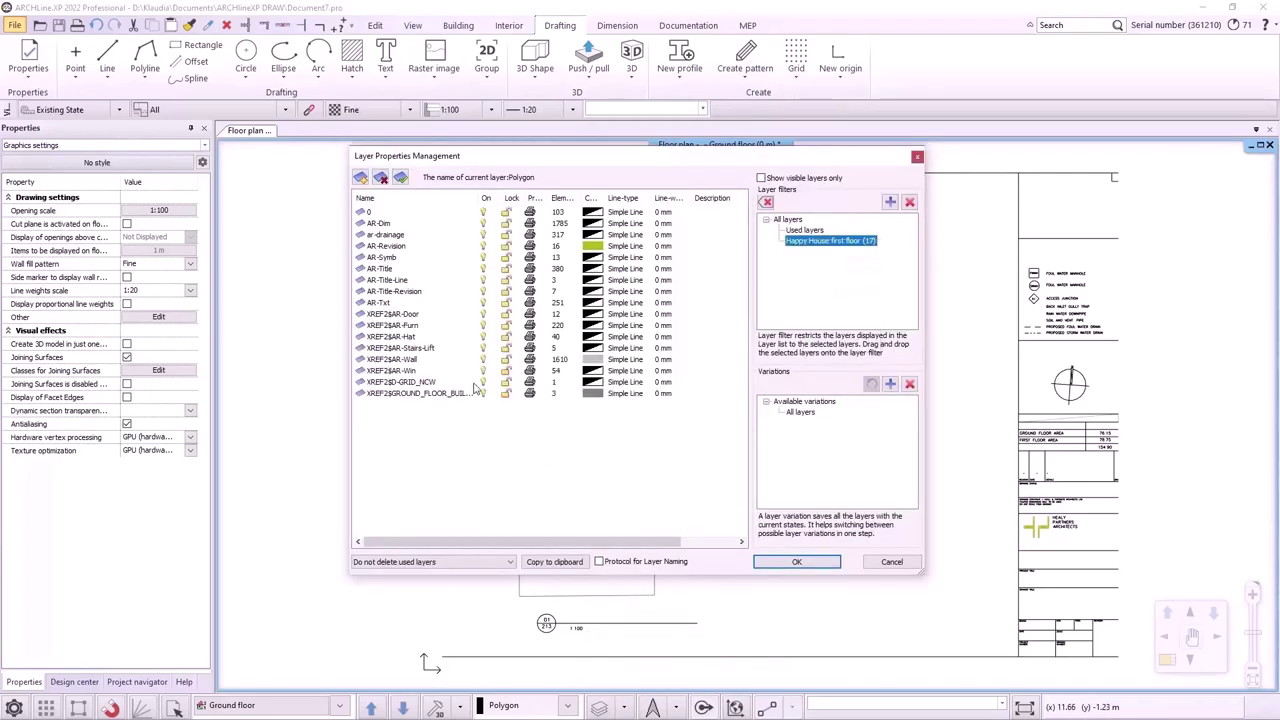
left_click(798, 562)
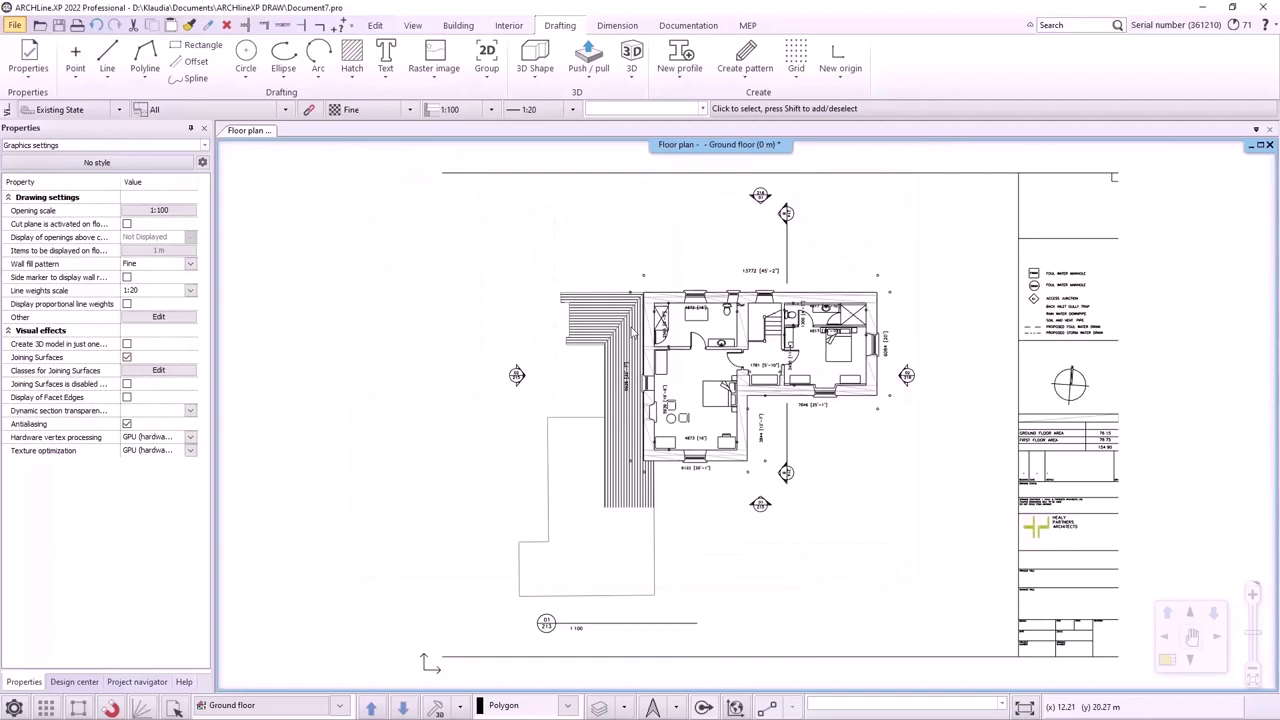
Step: Turn on Force layer for the drawing group and check the list of used layers
left_click(632, 333)
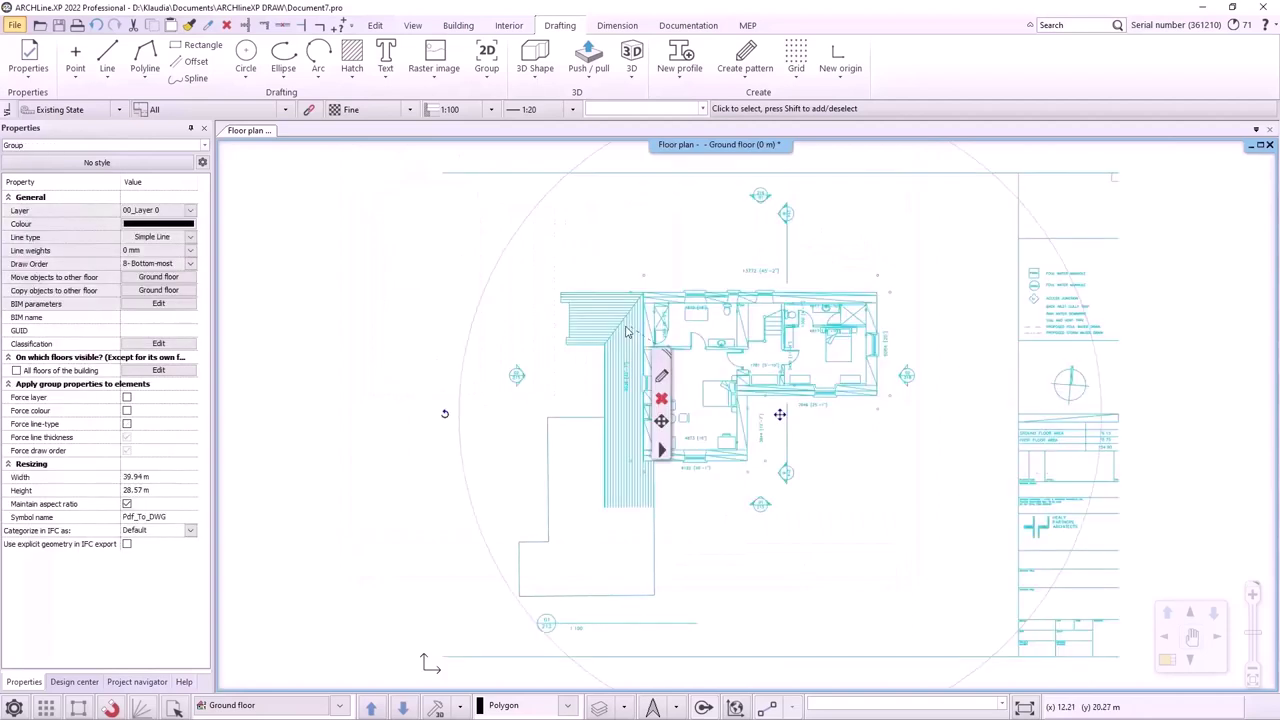
left_click(128, 399)
left_click(279, 375)
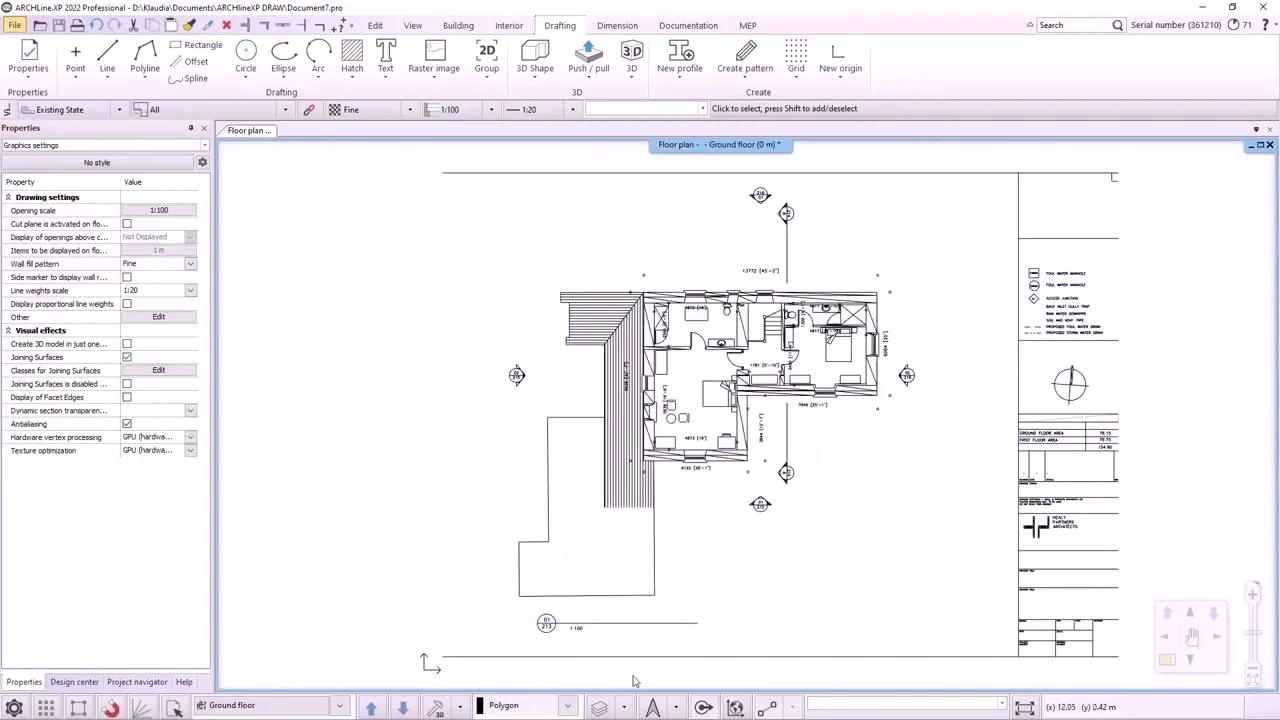
left_click(626, 710)
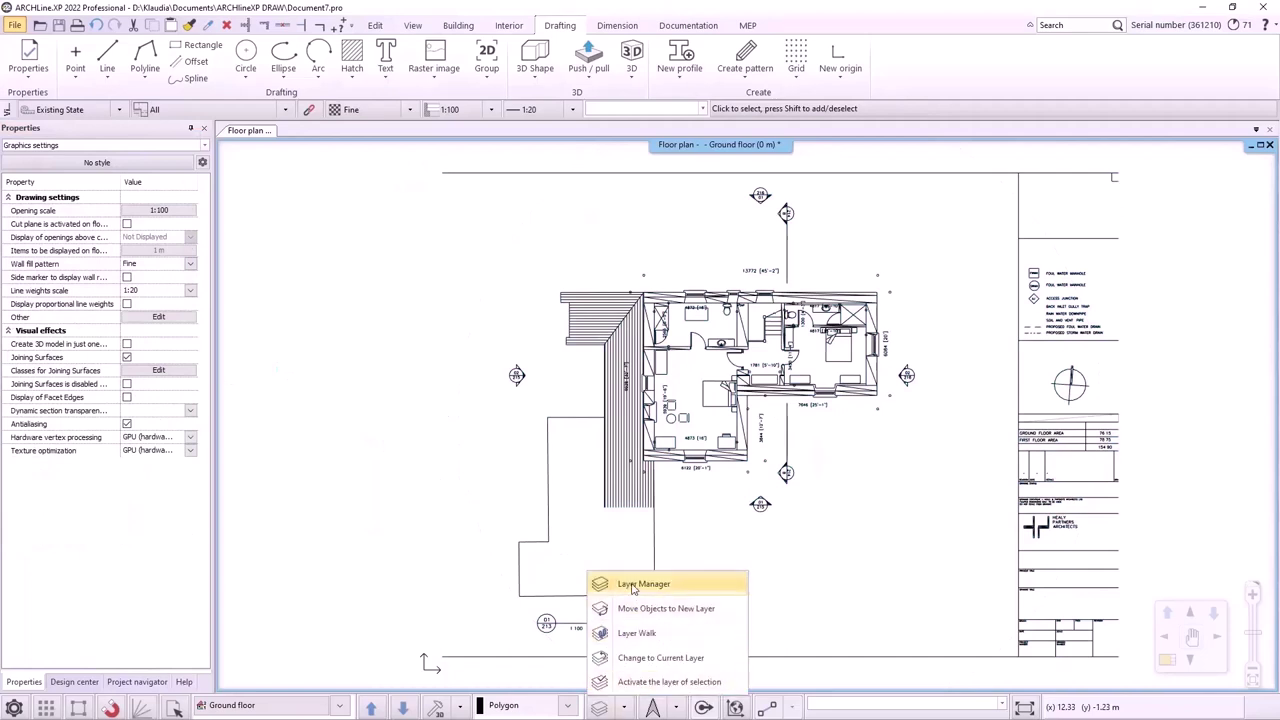
left_click(634, 582)
left_click(805, 230)
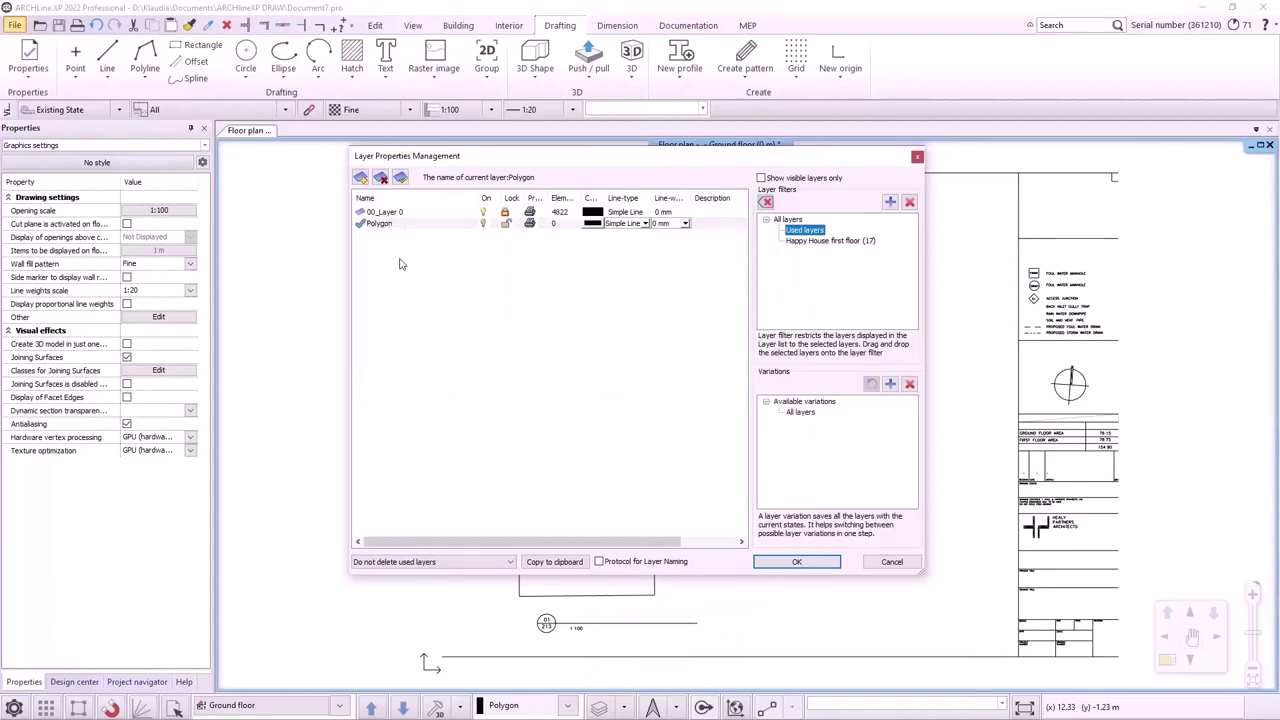
left_click(779, 558)
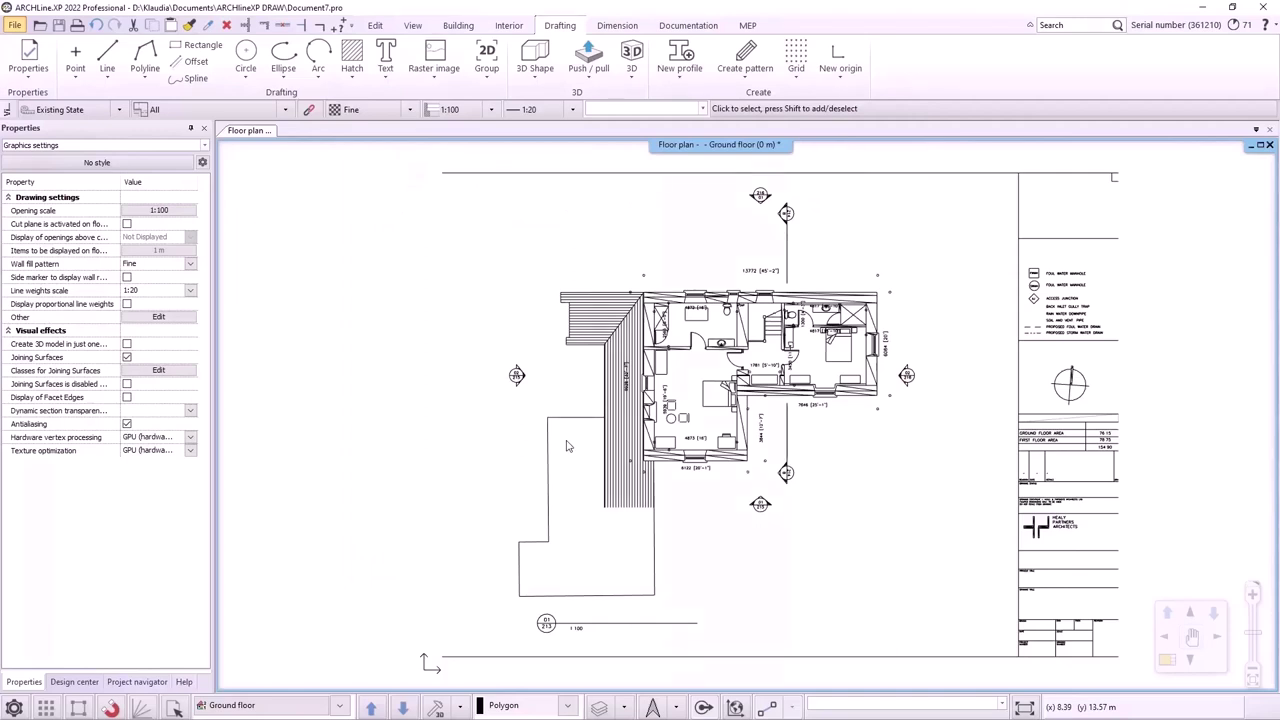
Step: Create the upper exterior wall with Walls on DWG drawing by tracing its two lines, using the 1 layered 38 wide wall style
scroll(905, 395, "up", 1)
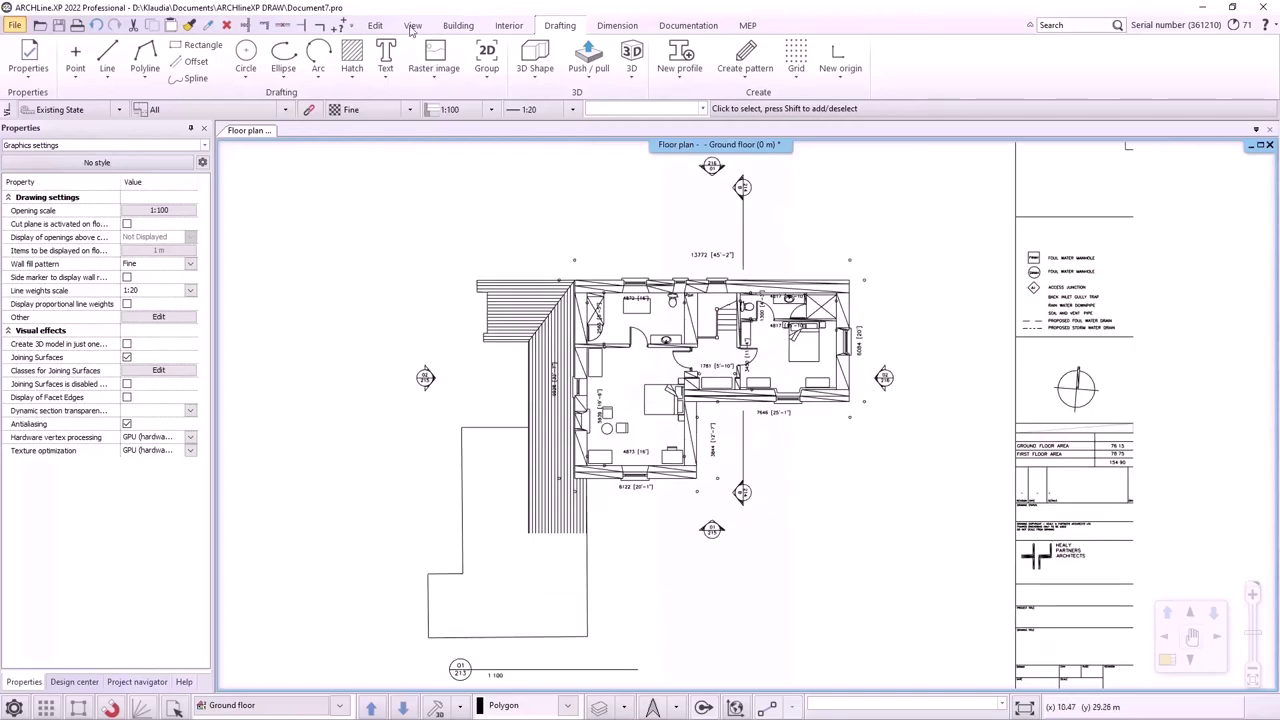
left_click(458, 25)
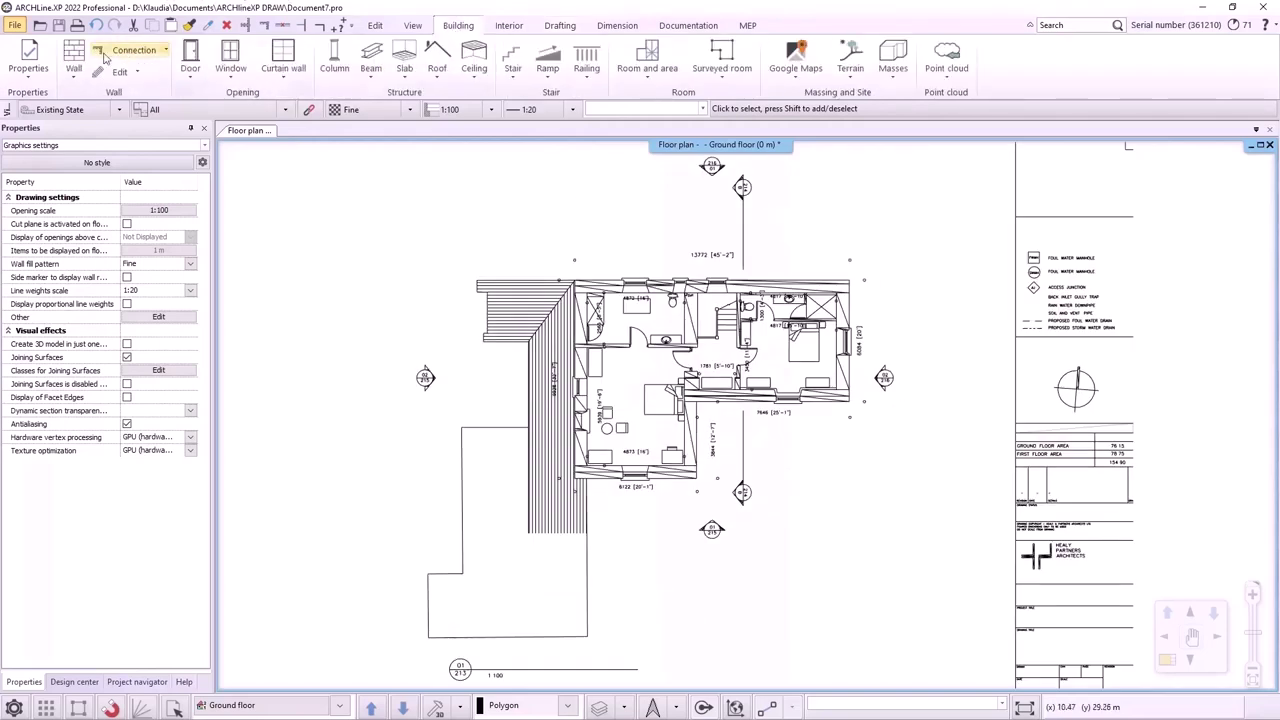
left_click(72, 75)
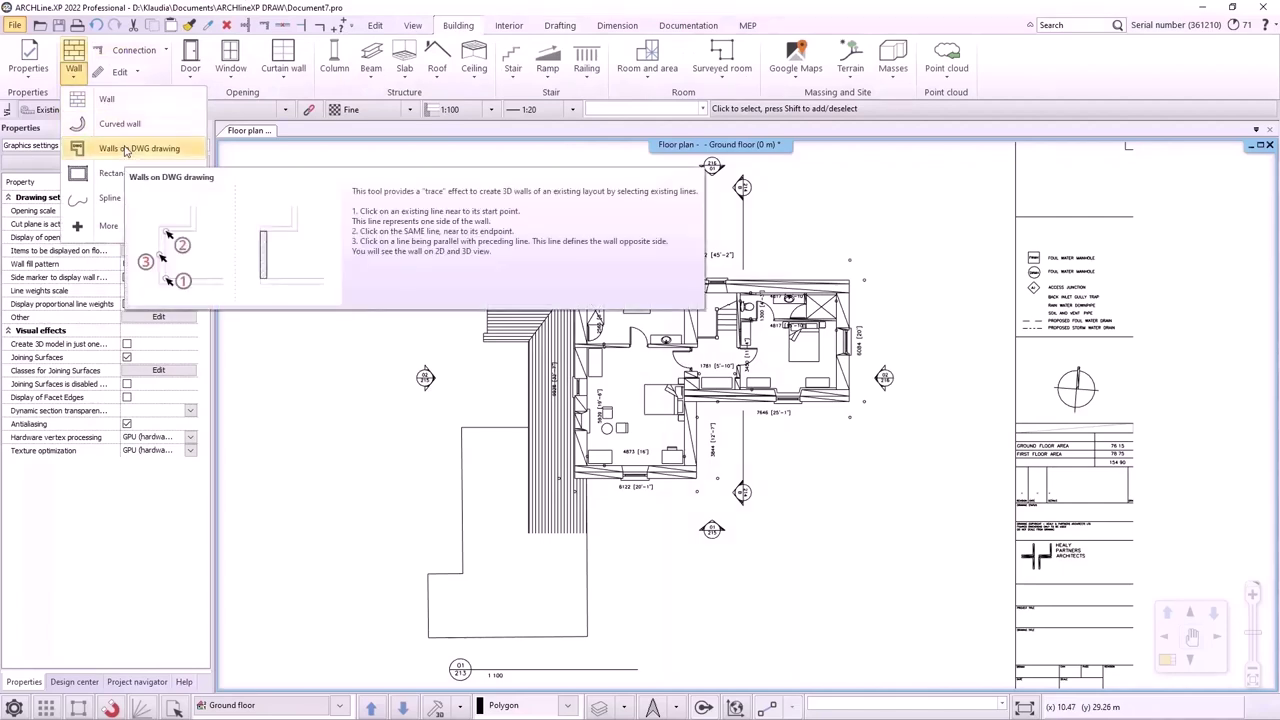
left_click(125, 150)
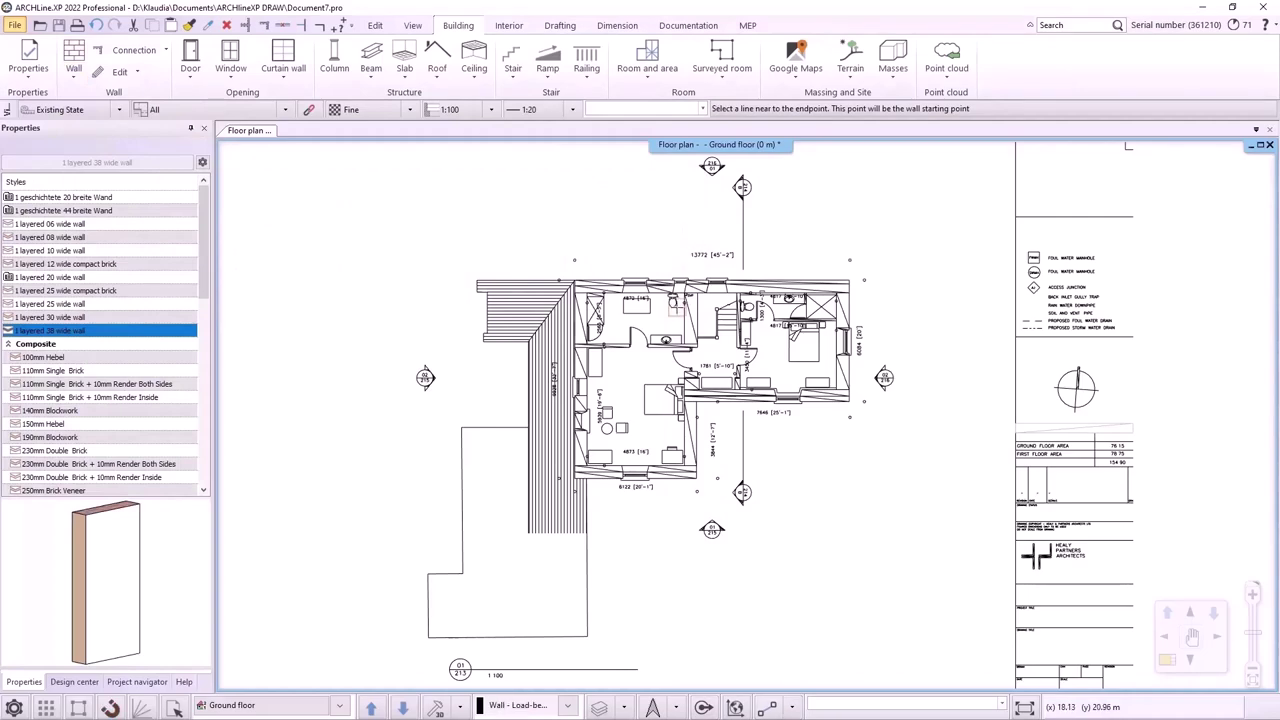
scroll(673, 292, "up", 2)
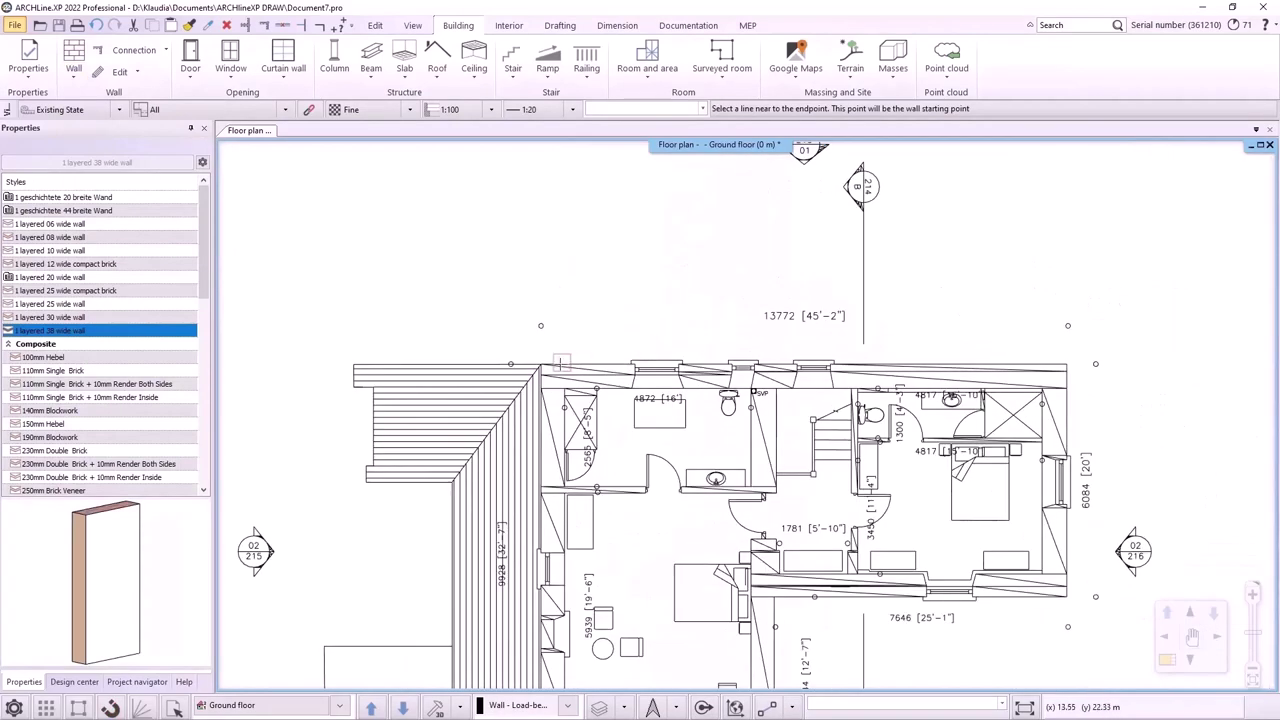
left_click(1042, 364)
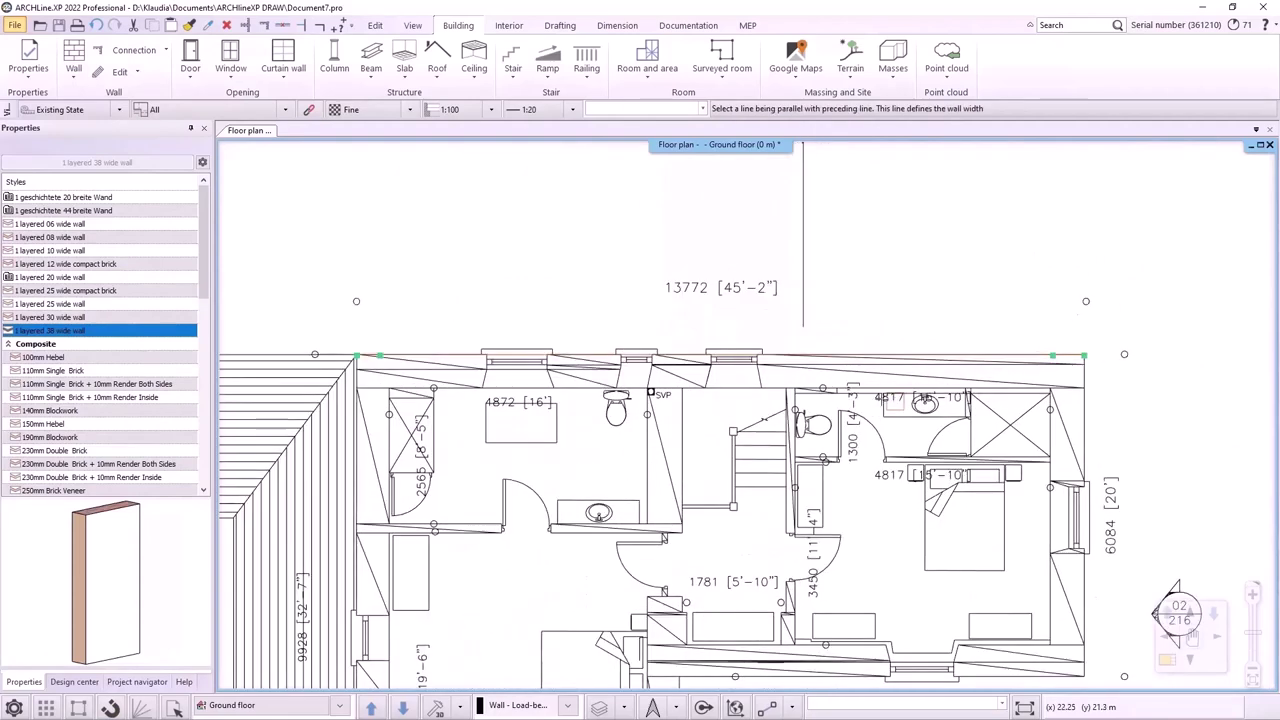
scroll(890, 403, "up", 1)
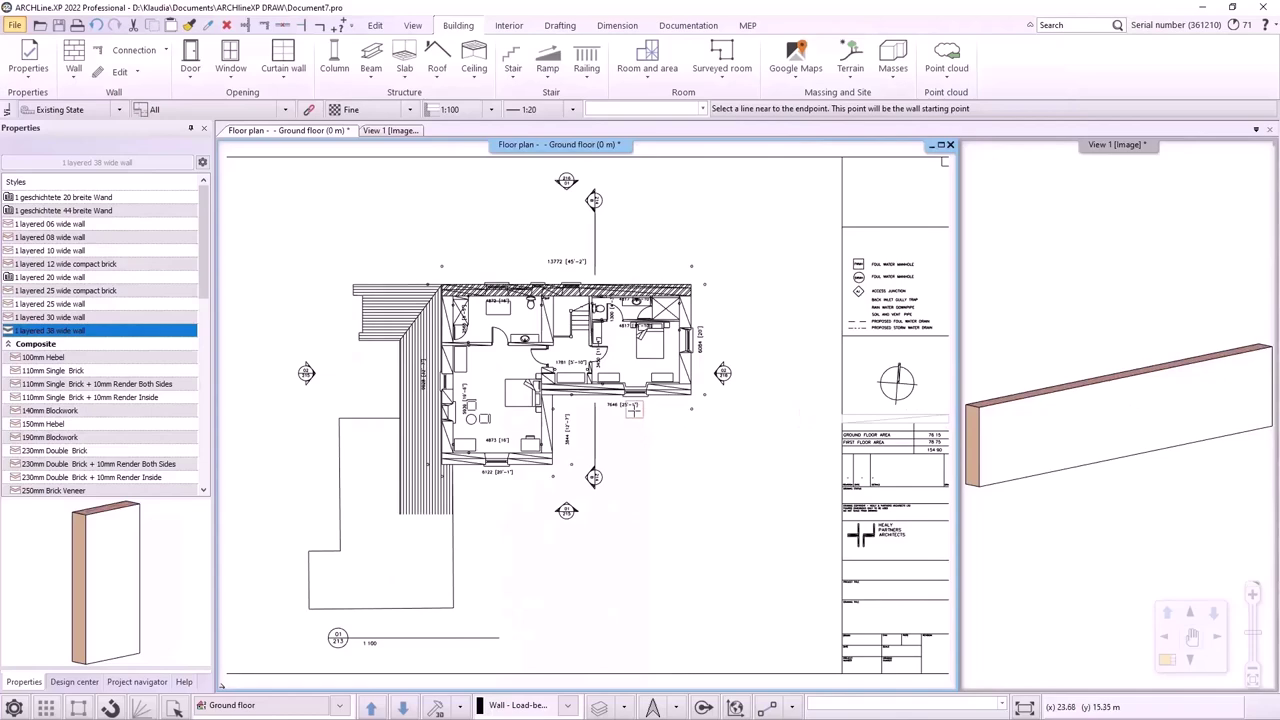
Step: Trace the outer and inner lines of the right wing's right exterior wall to create that wall
scroll(655, 350, "up", 1)
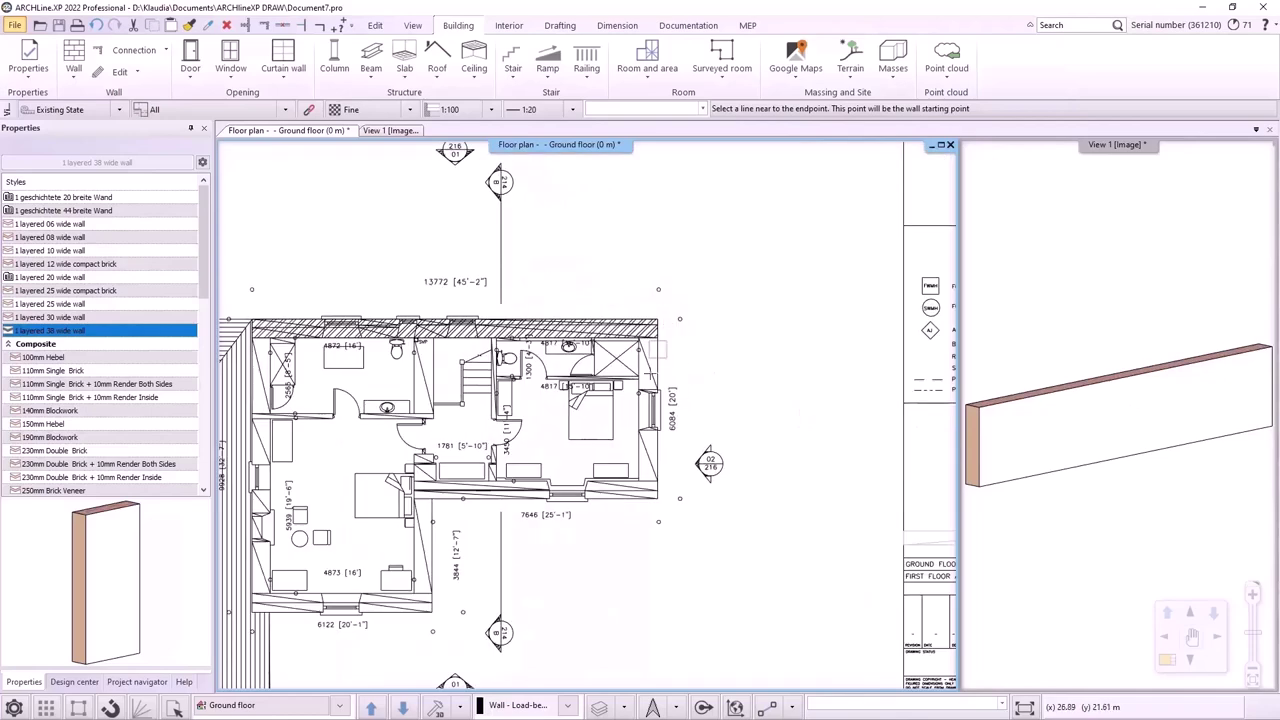
scroll(655, 349, "up", 1)
left_click(630, 350)
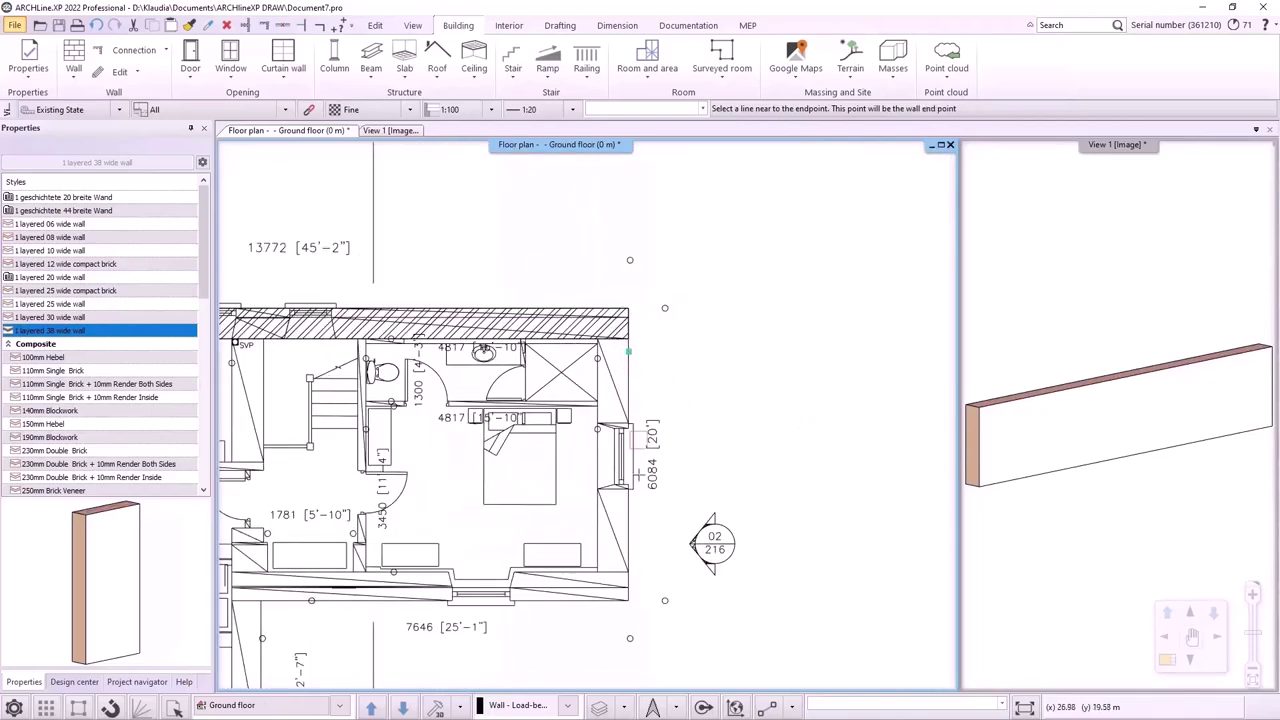
left_click(628, 552)
left_click(603, 523)
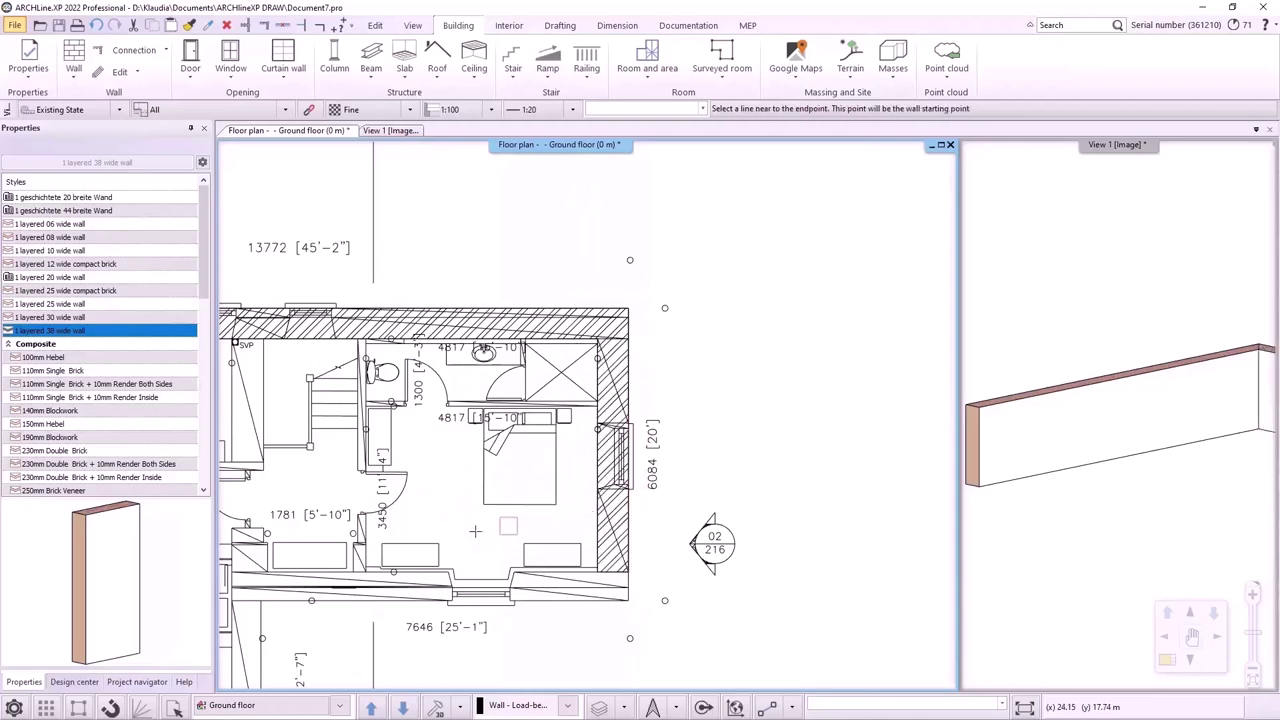
Step: Create the right wing's lower exterior wall by tracing its outer line and the parallel line that sets its width
middle_click_drag(475, 531, 621, 514)
left_click(491, 591)
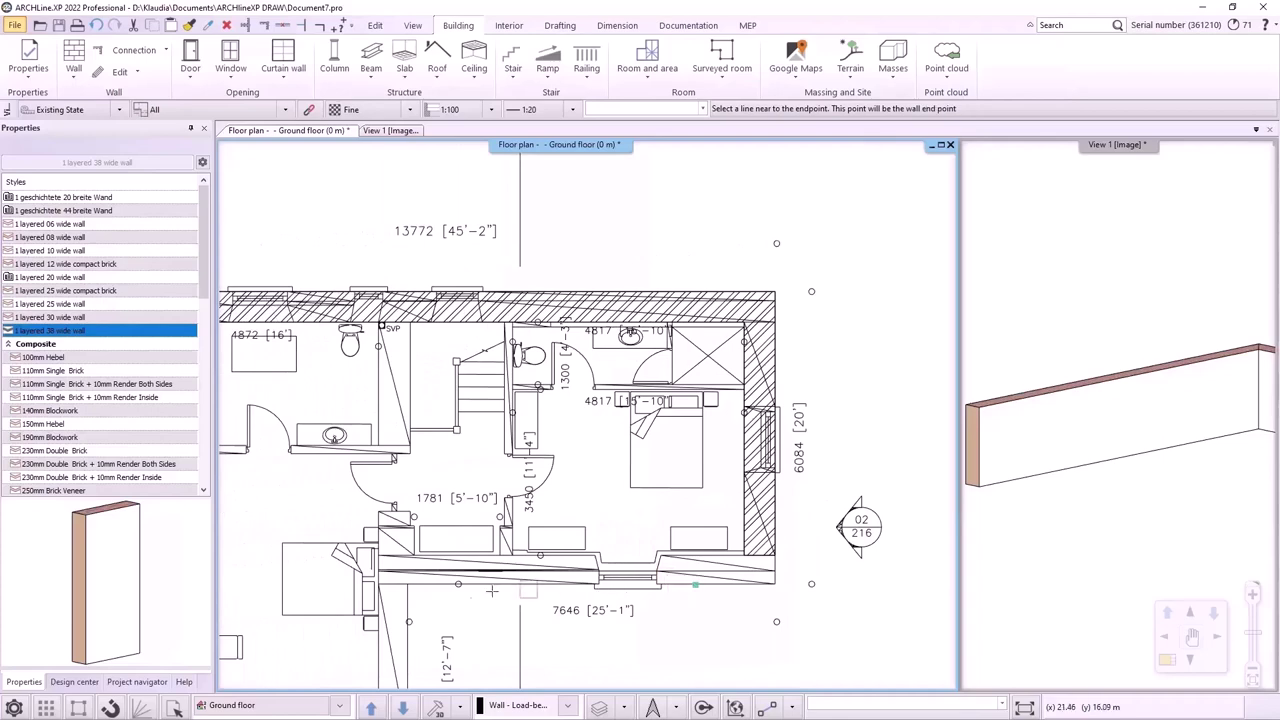
left_click(425, 585)
left_click(465, 568)
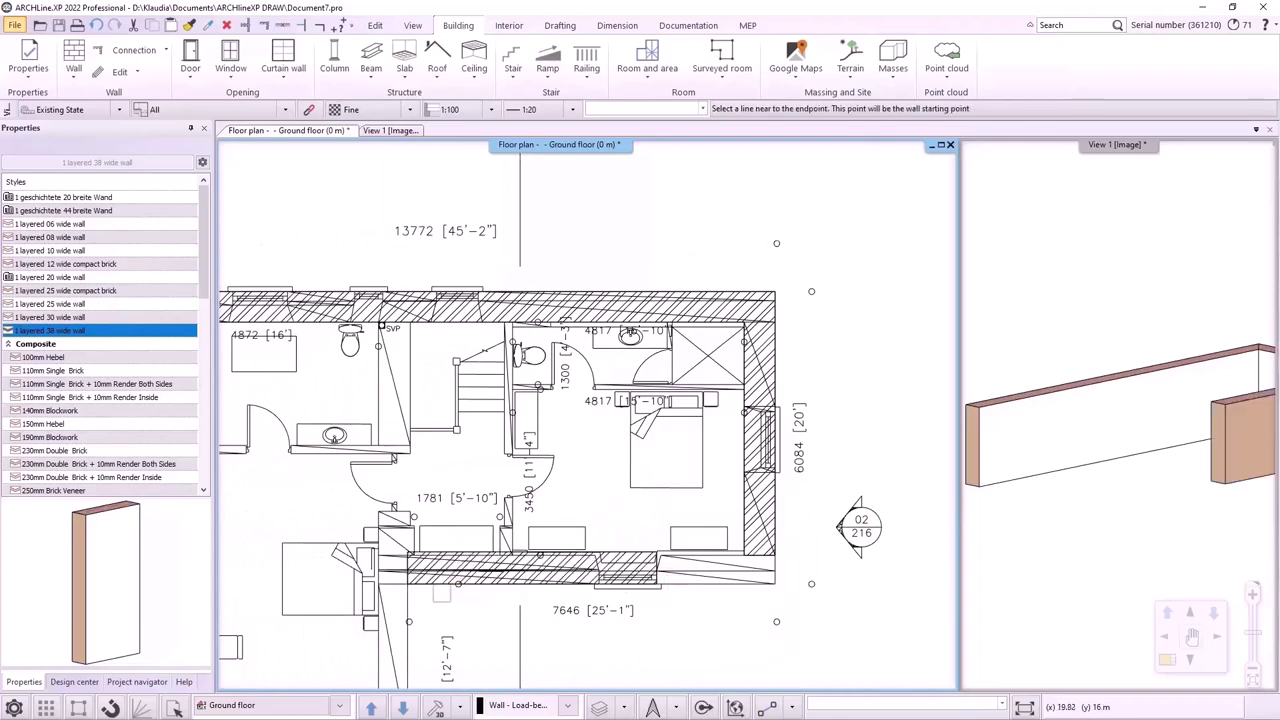
Step: Trace the right and lower exterior walls of the large bedroom in the left wing from the plan lines
middle_click_drag(407, 596, 567, 512)
left_click(567, 512)
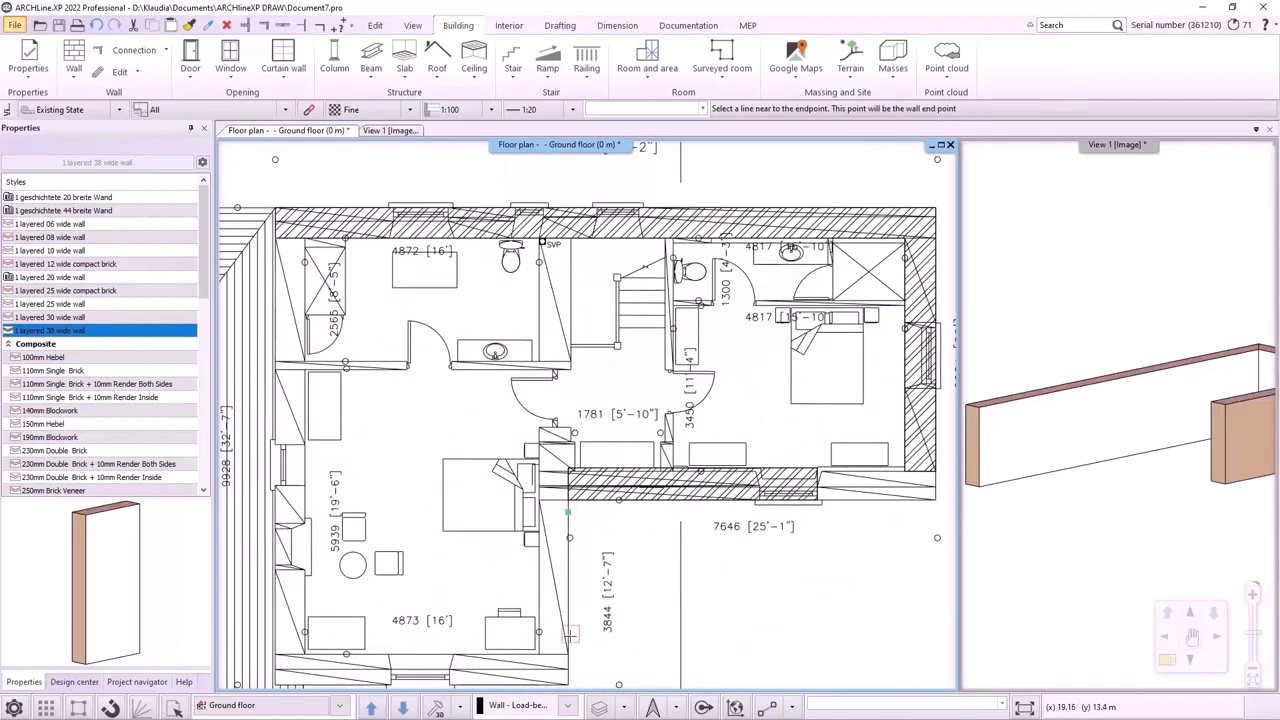
left_click(540, 582)
middle_click_drag(502, 673, 672, 610)
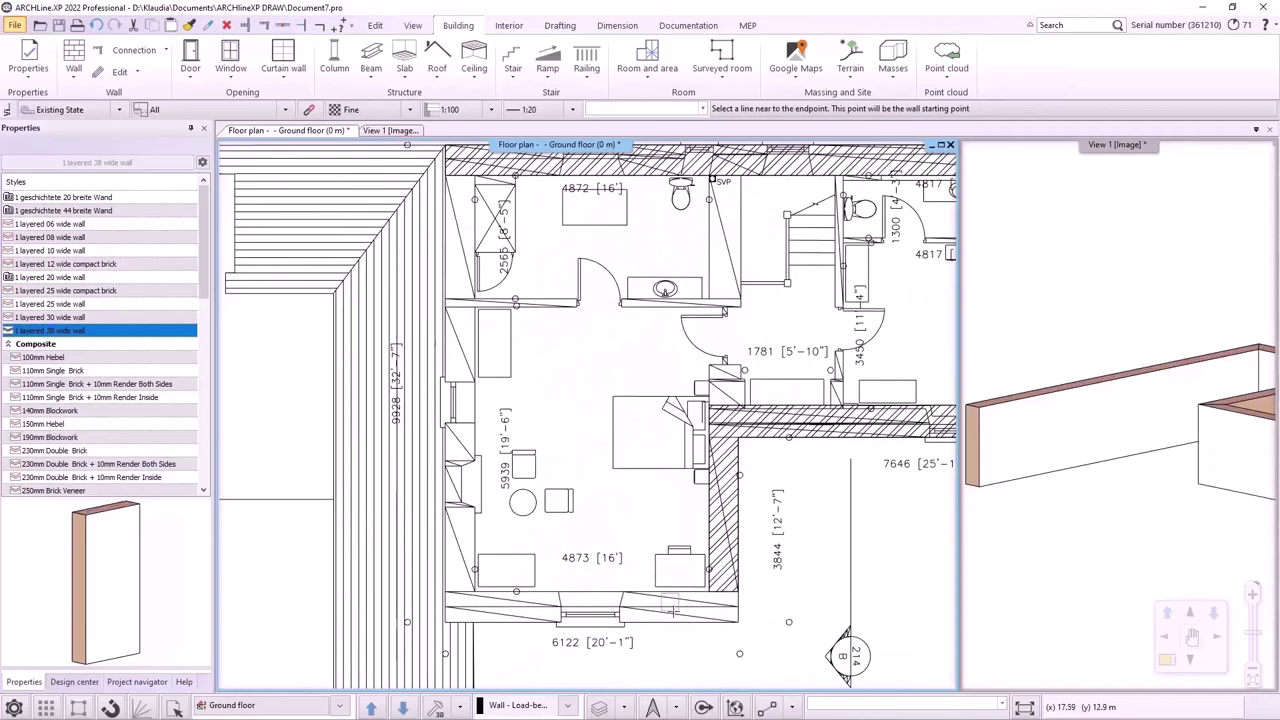
left_click(482, 621)
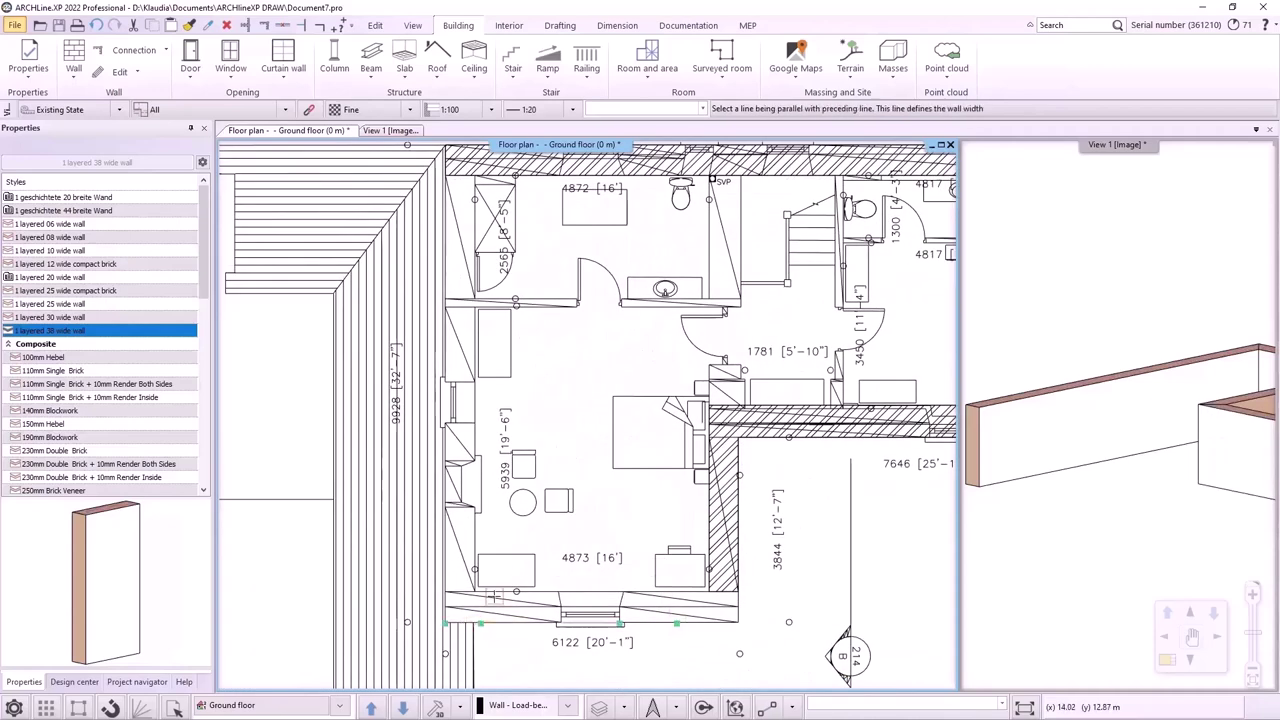
left_click(494, 594)
Step: Create the left exterior wall from its inner line and the parallel outer line, and finish wall tracing
left_click(474, 549)
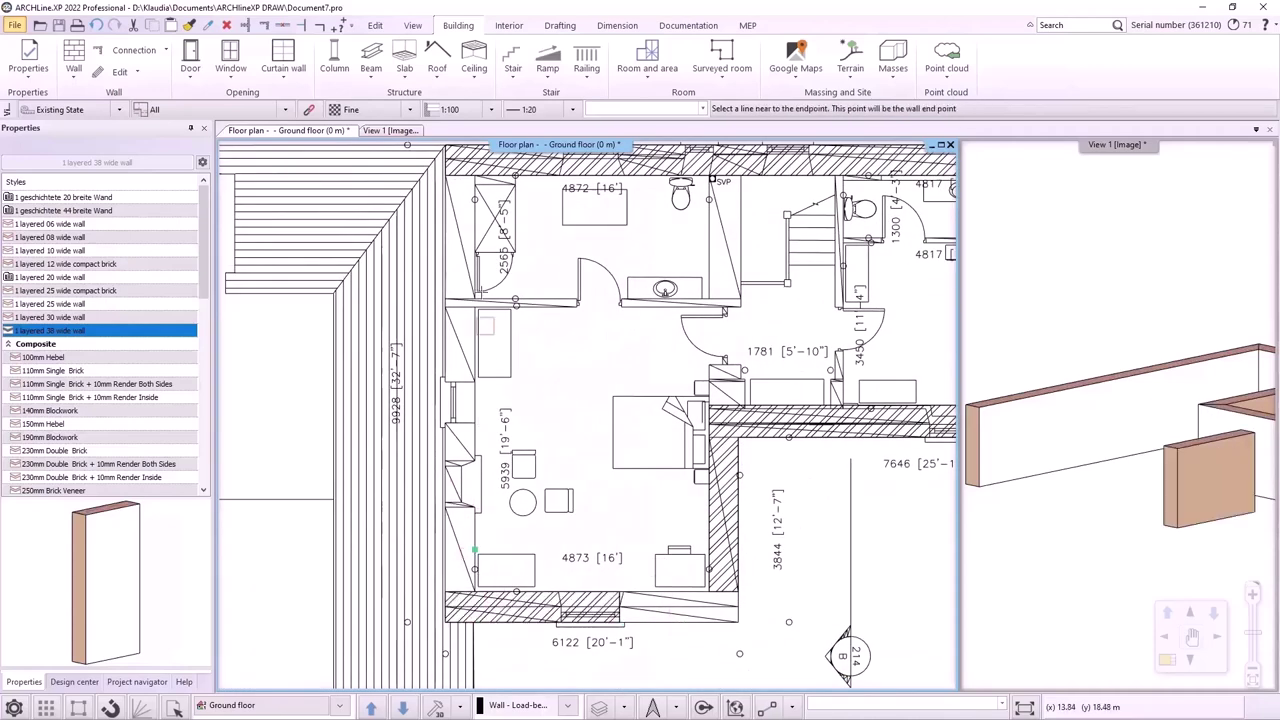
left_click(474, 243)
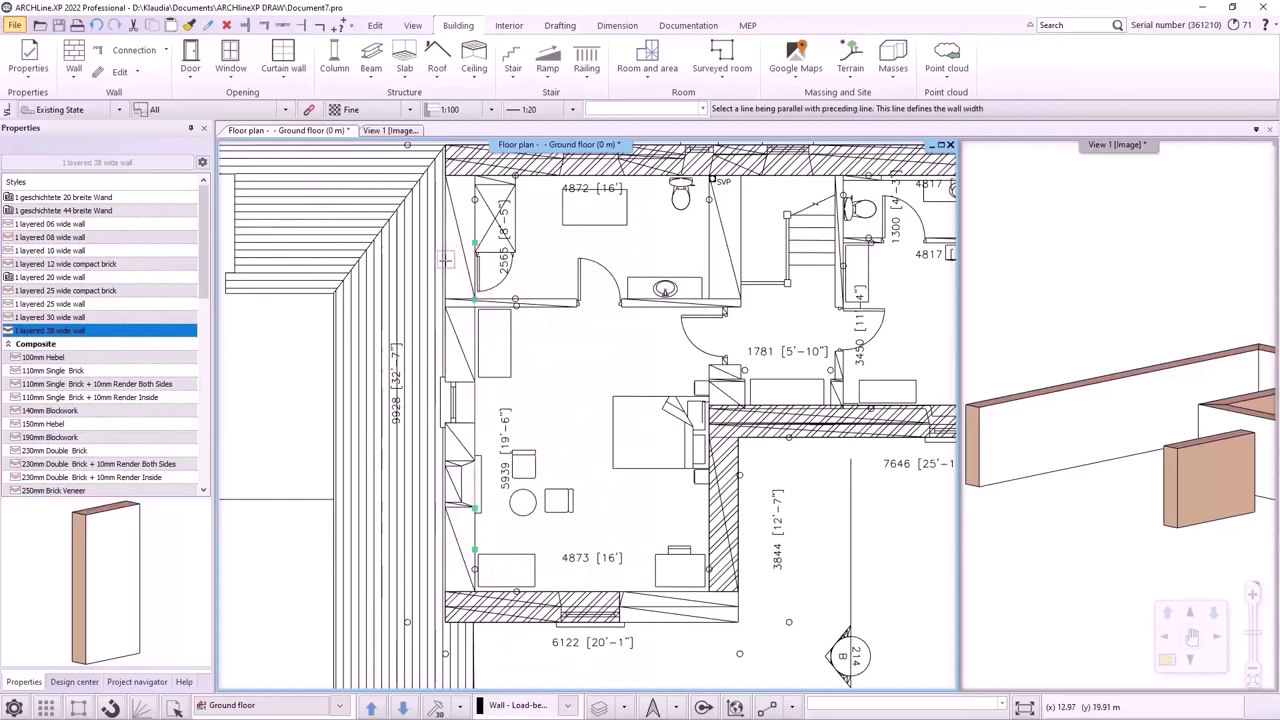
left_click(445, 259)
key("Escape")
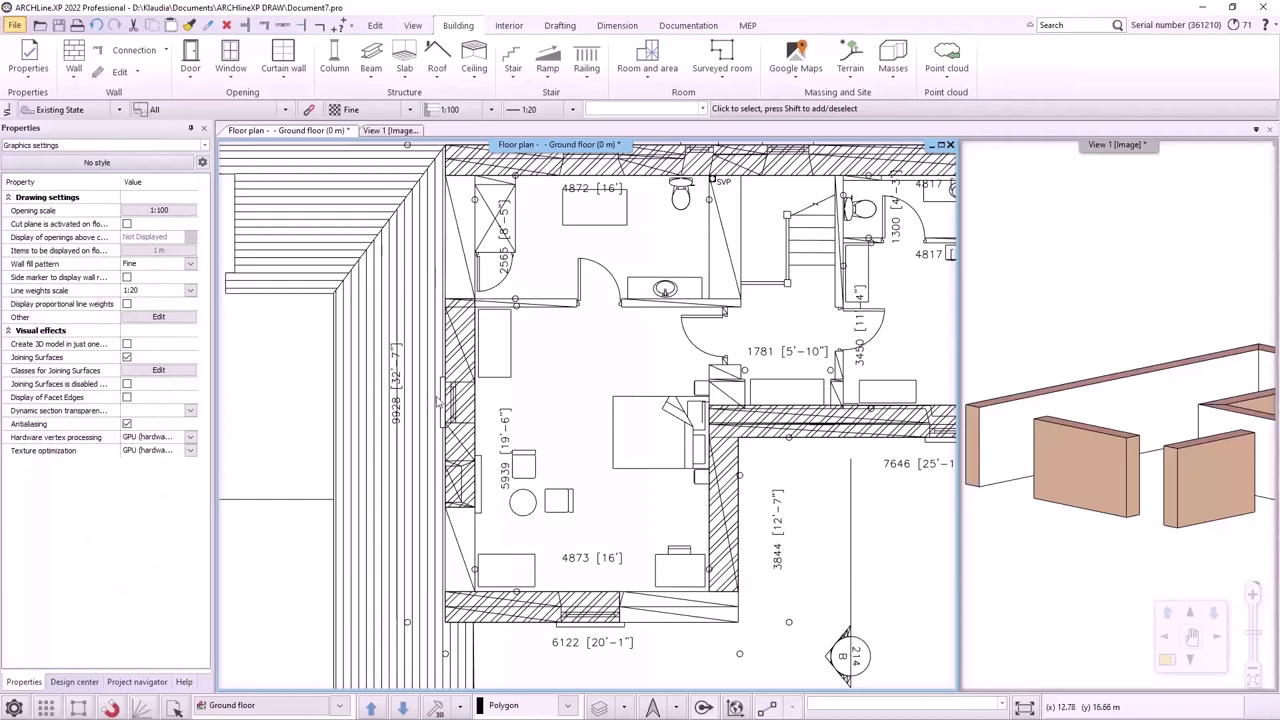
Step: Join the left exterior wall to the upper wall and the large bedroom's lower wall to its right wall with L connections
left_click(265, 27)
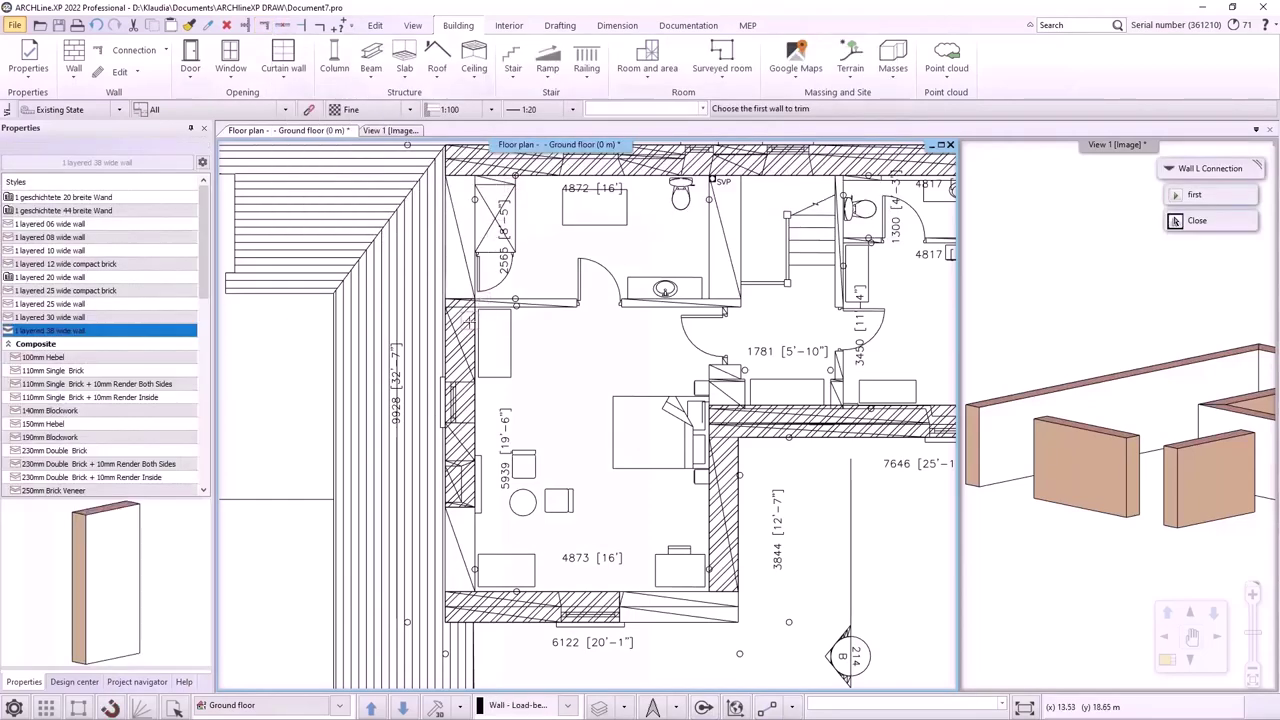
left_click(472, 318)
left_click(490, 177)
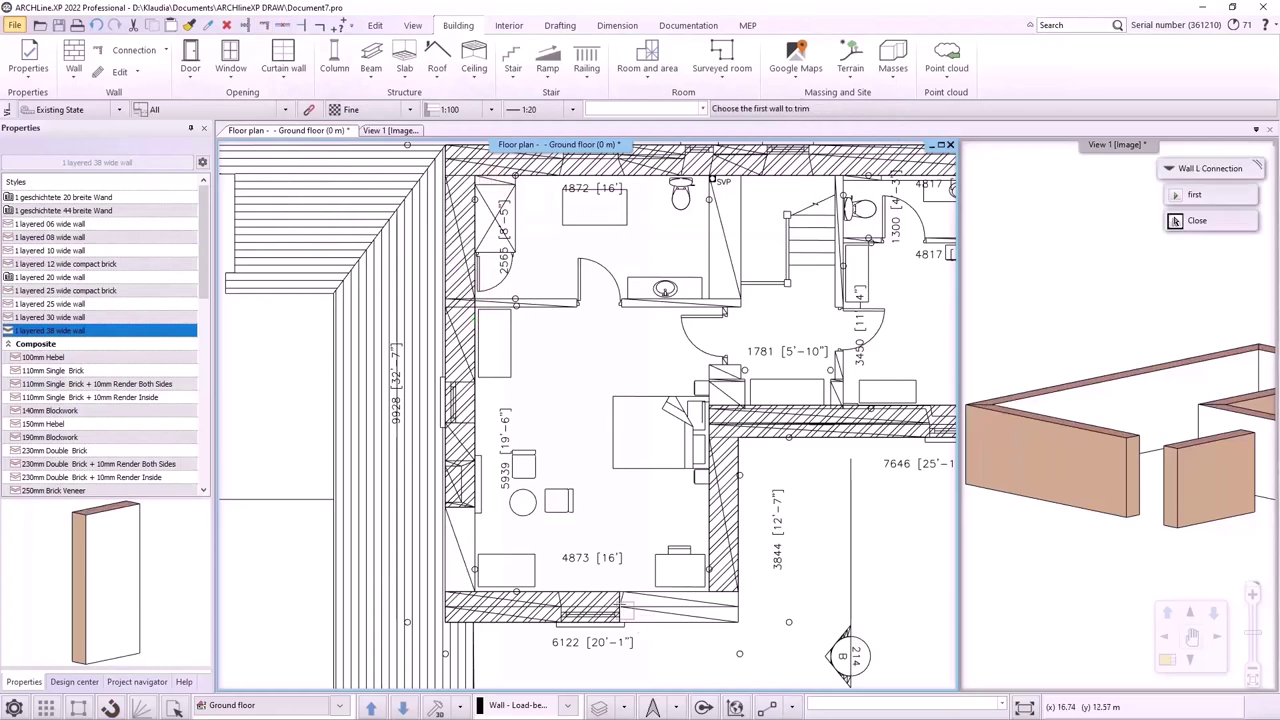
left_click(616, 594)
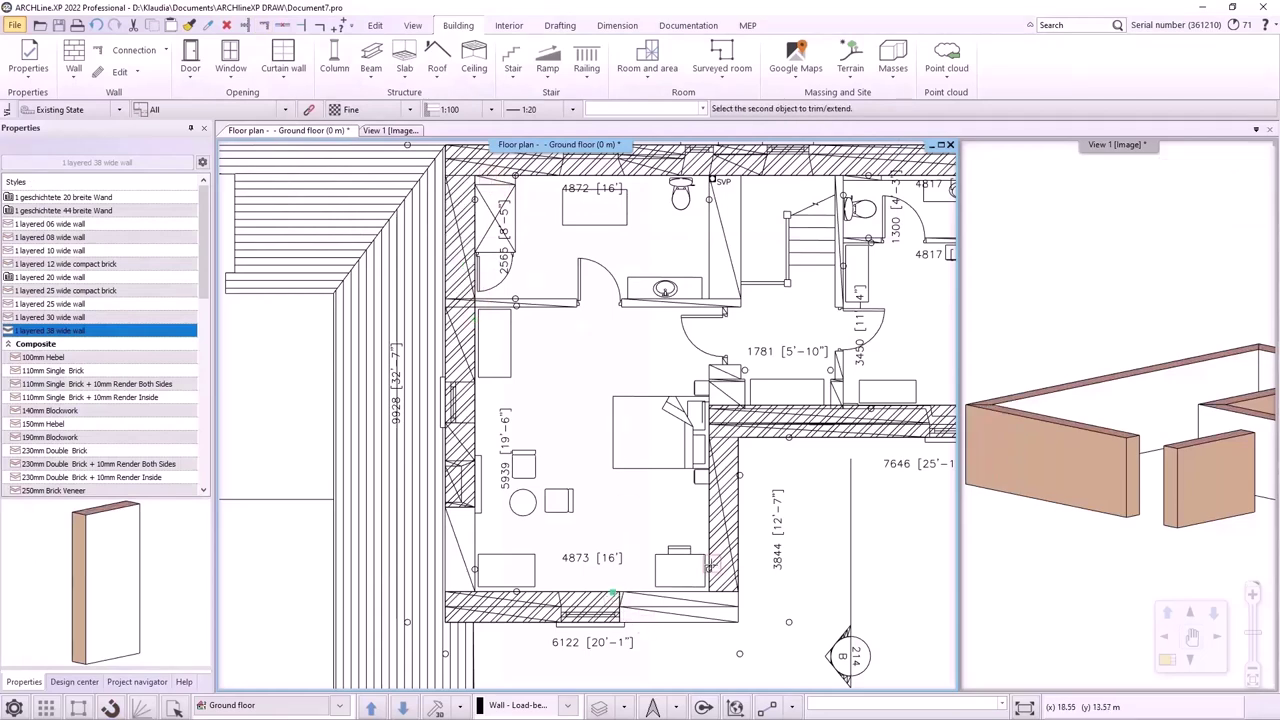
left_click(707, 565)
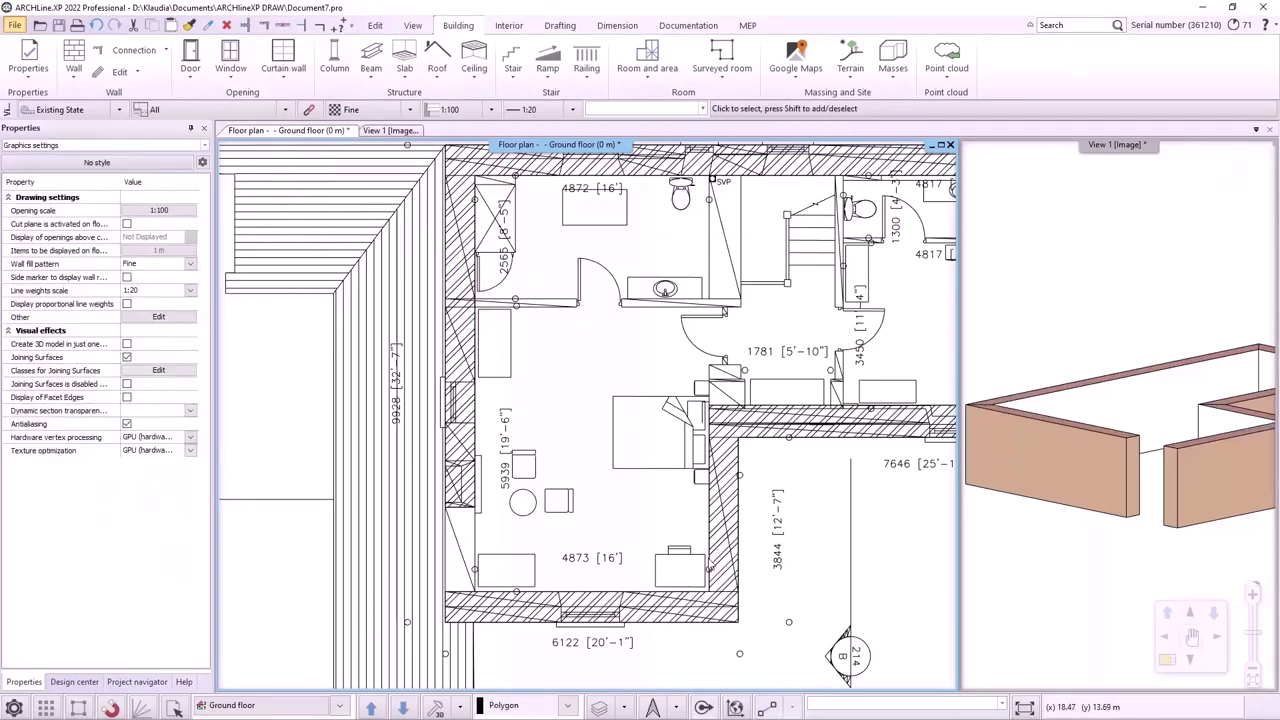
Step: In the 3D view, L-connect the left exterior wall with the large bedroom's lower wall, and the right wing's lower wall with its right wall
left_click(396, 131)
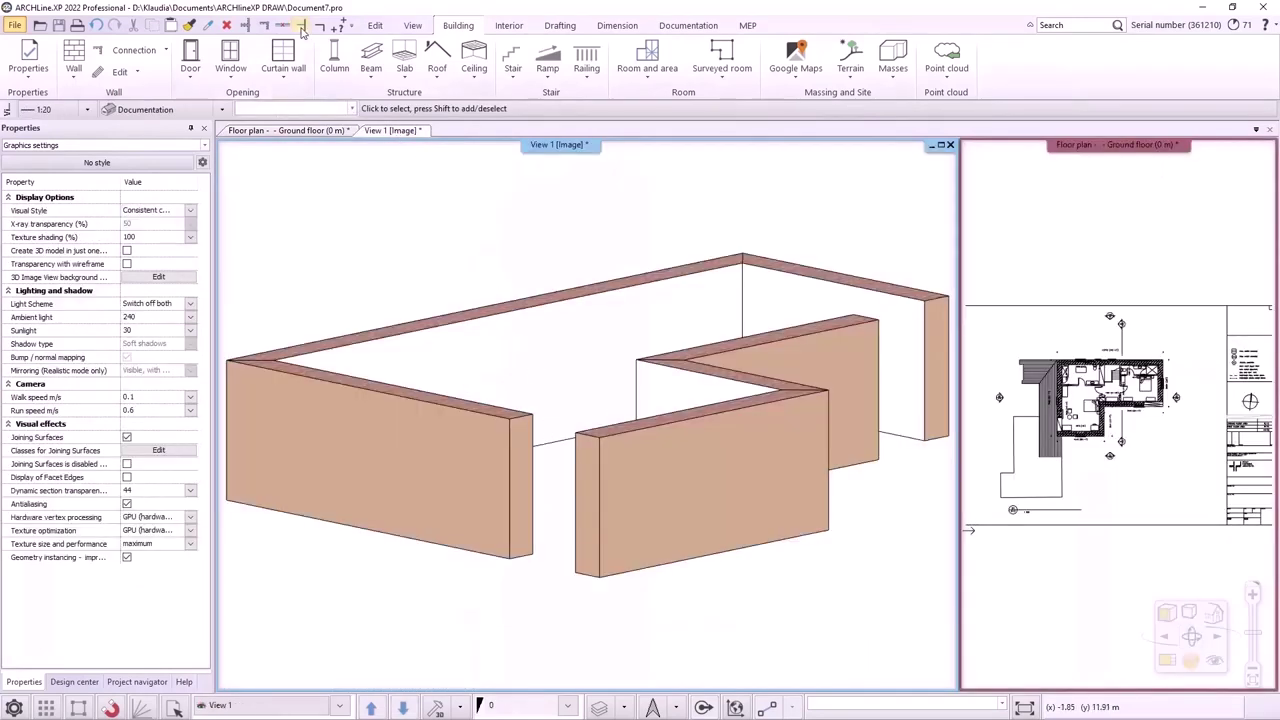
left_click(266, 26)
left_click(480, 456)
left_click(651, 479)
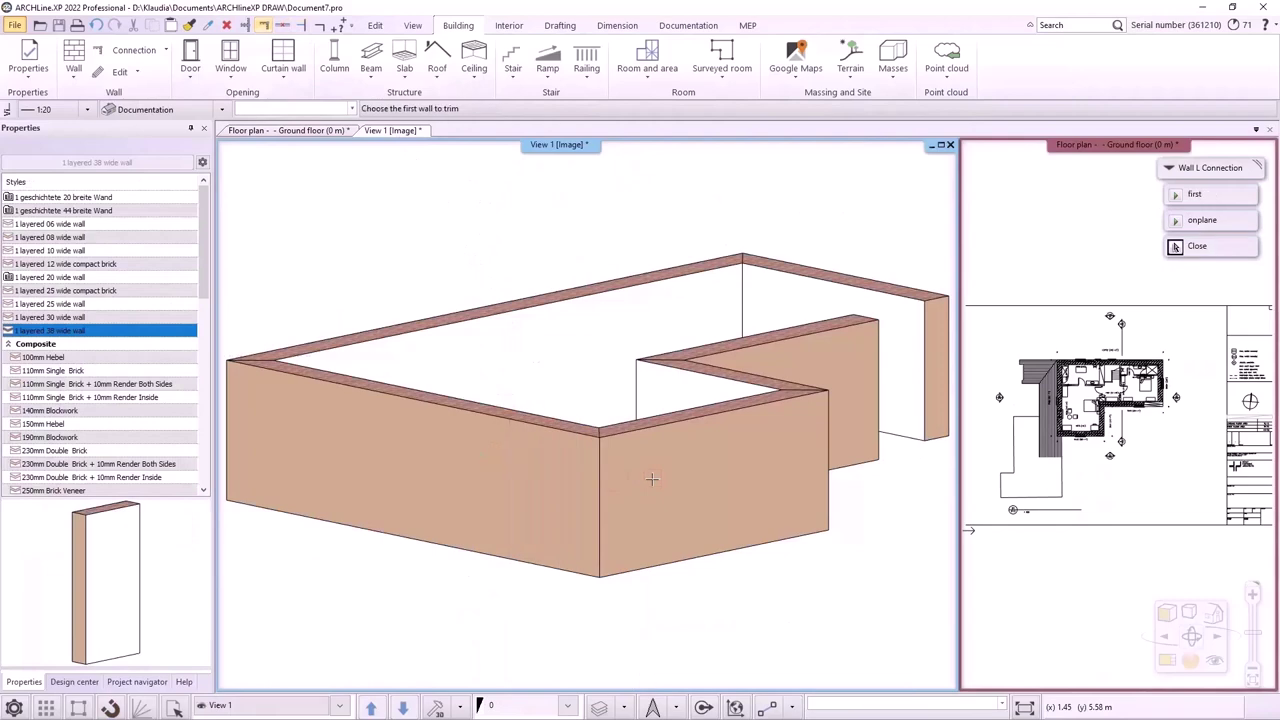
left_click(659, 476)
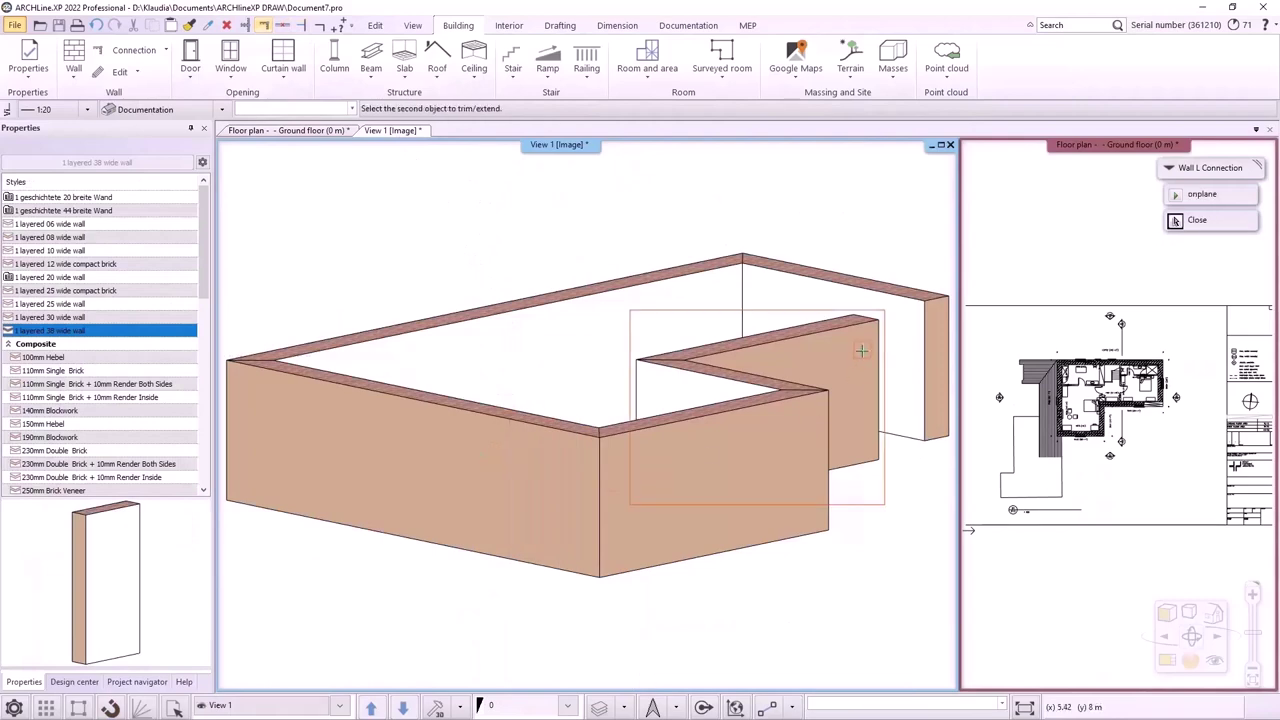
left_click(940, 313)
key("Escape")
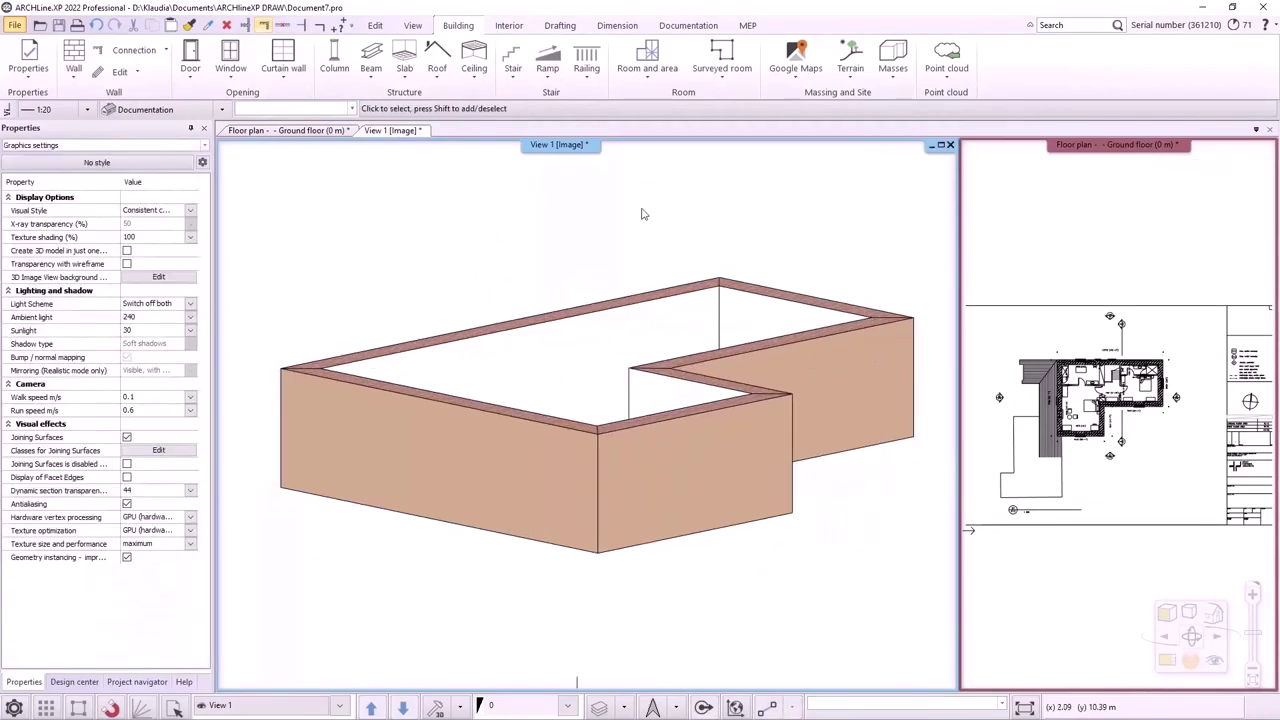
Step: On the ground floor plan, trace the interior wall between the bathroom and stair hall from its two parallel lines
left_click(292, 132)
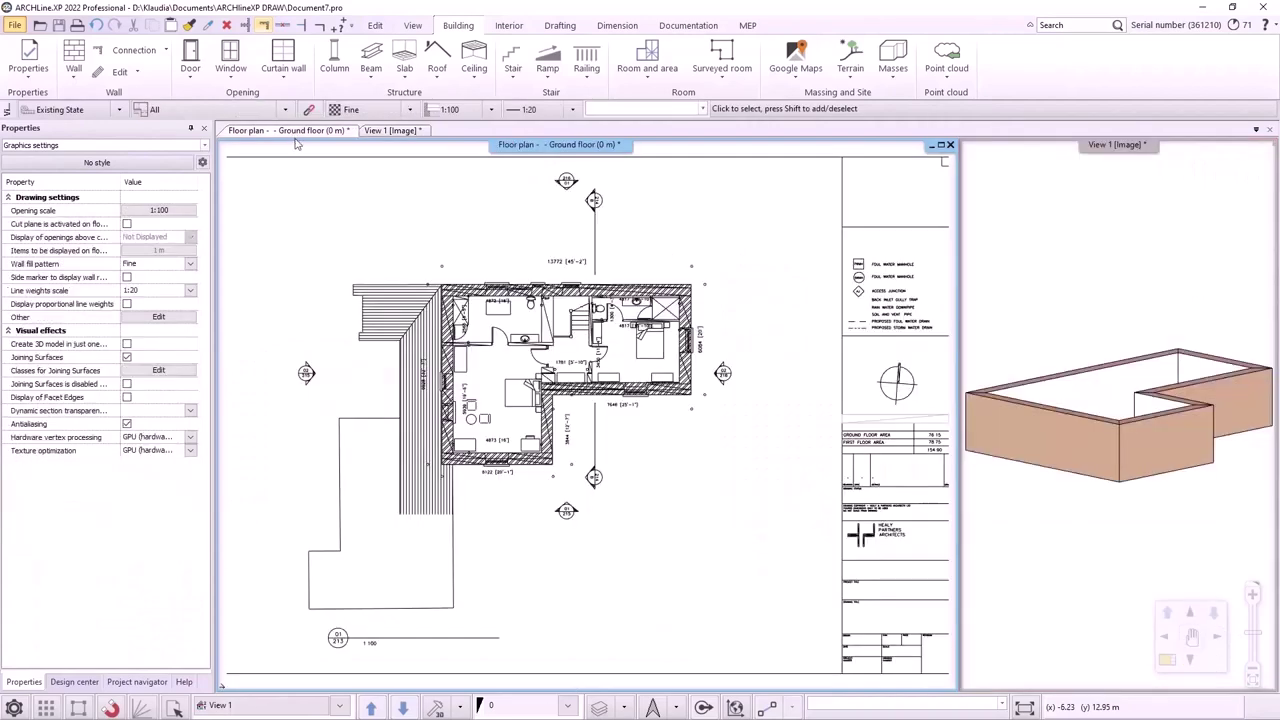
scroll(532, 362, "up", 2)
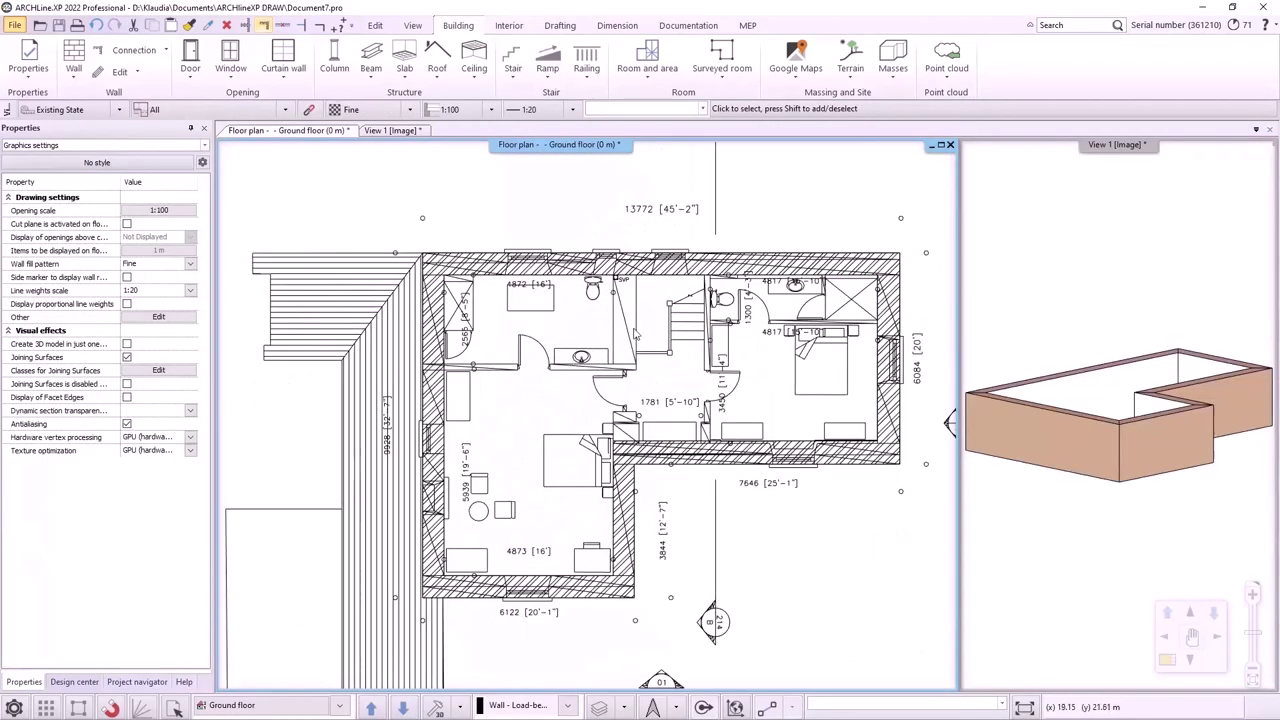
left_click(74, 58)
left_click(100, 148)
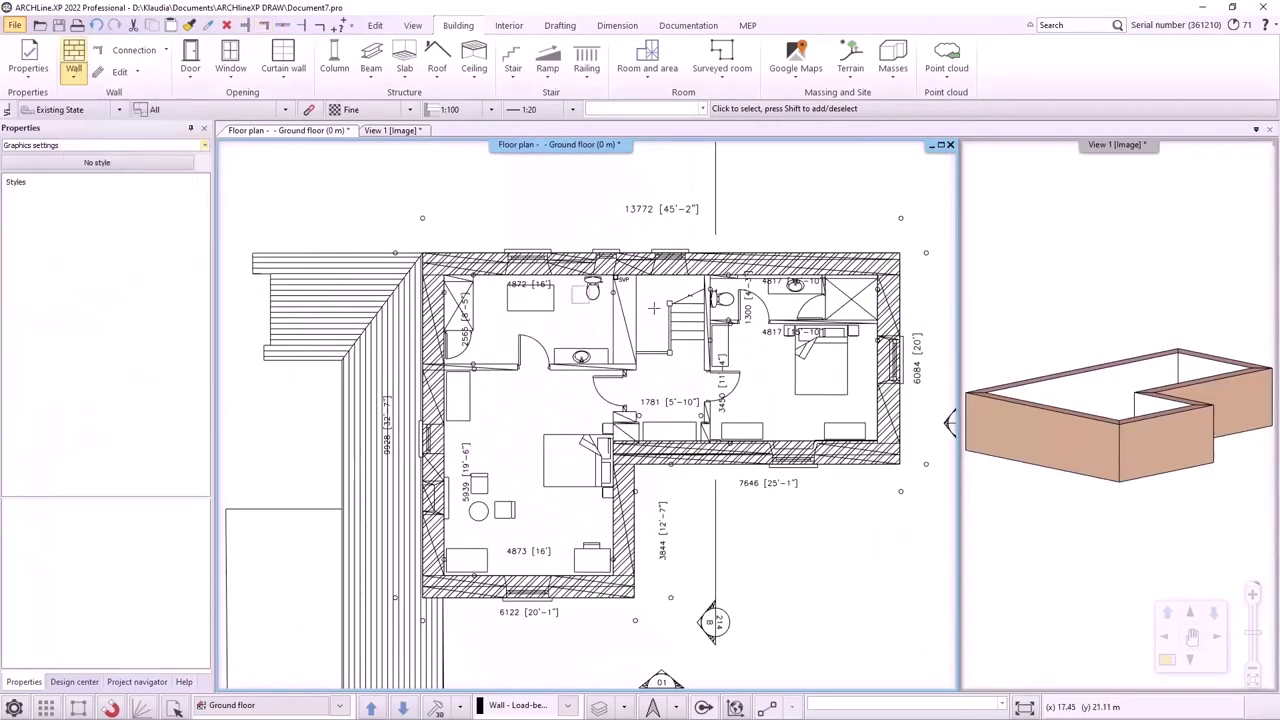
scroll(680, 277, "up", 2)
left_click(616, 309)
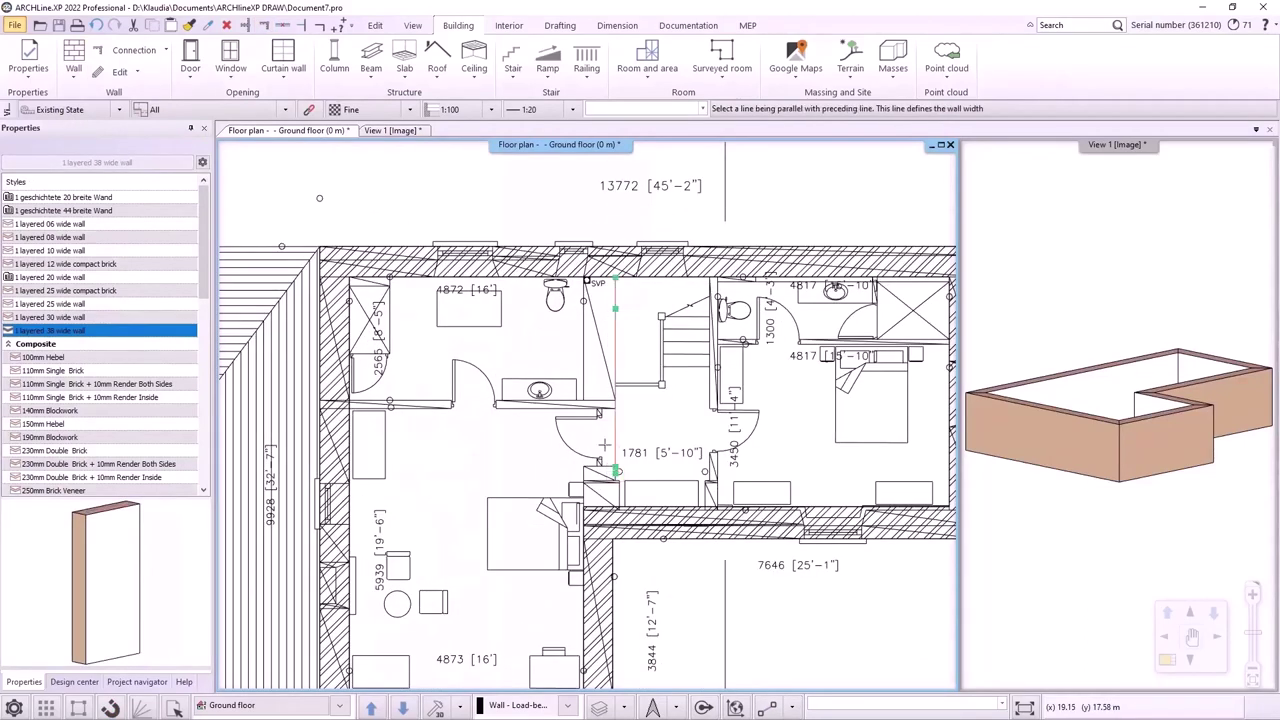
left_click(581, 362)
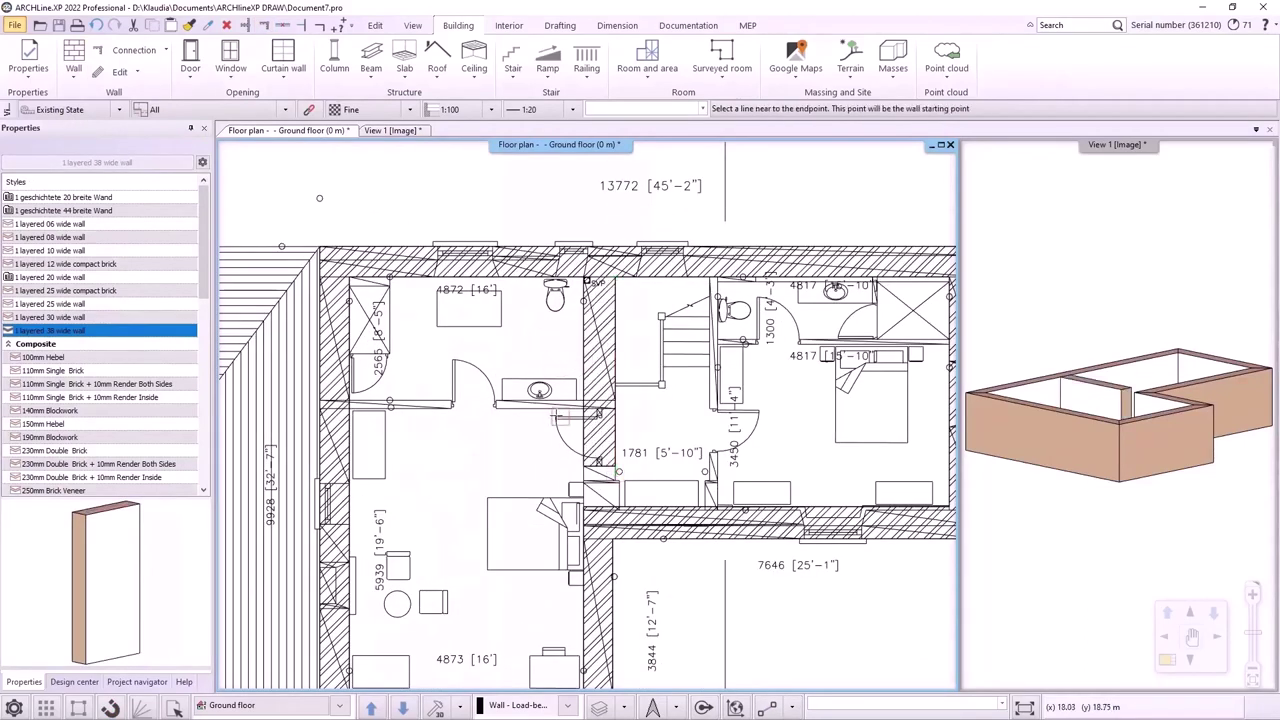
Step: Trace a partition segment between the bathroom and large bedroom from the two parallel plan lines, and finish wall tracing
left_click(411, 406)
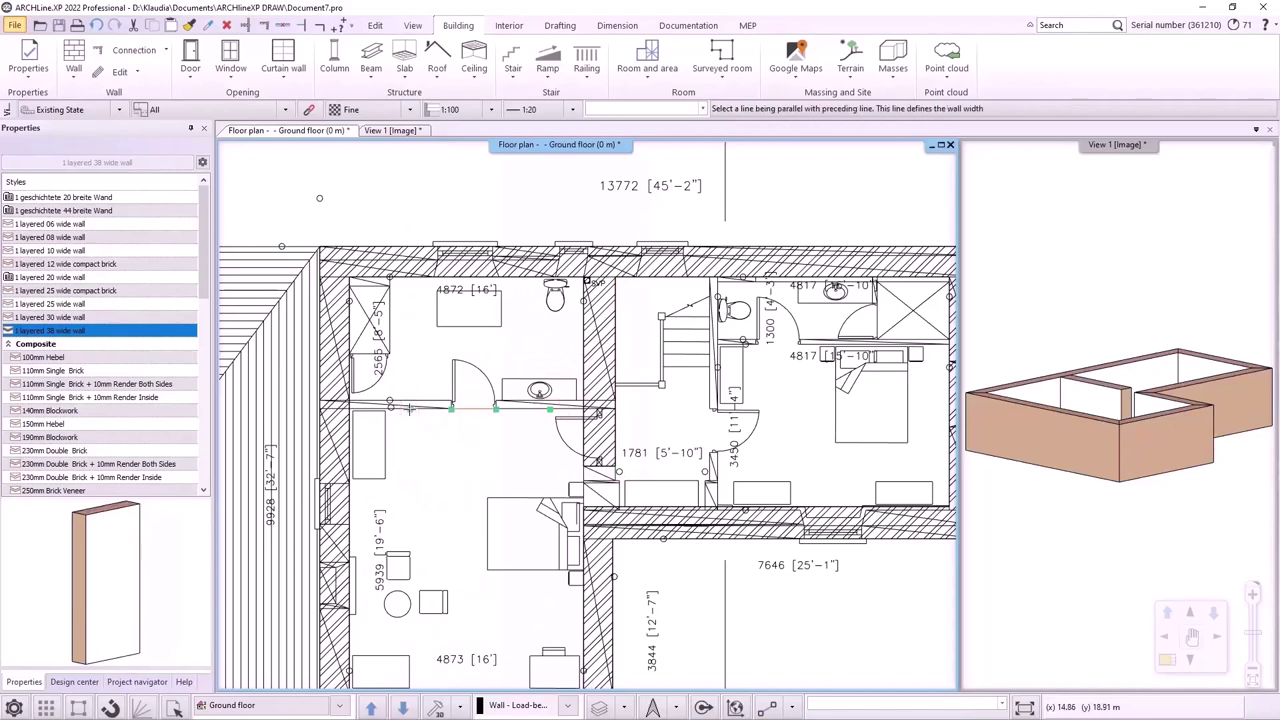
left_click(413, 398)
key("Escape")
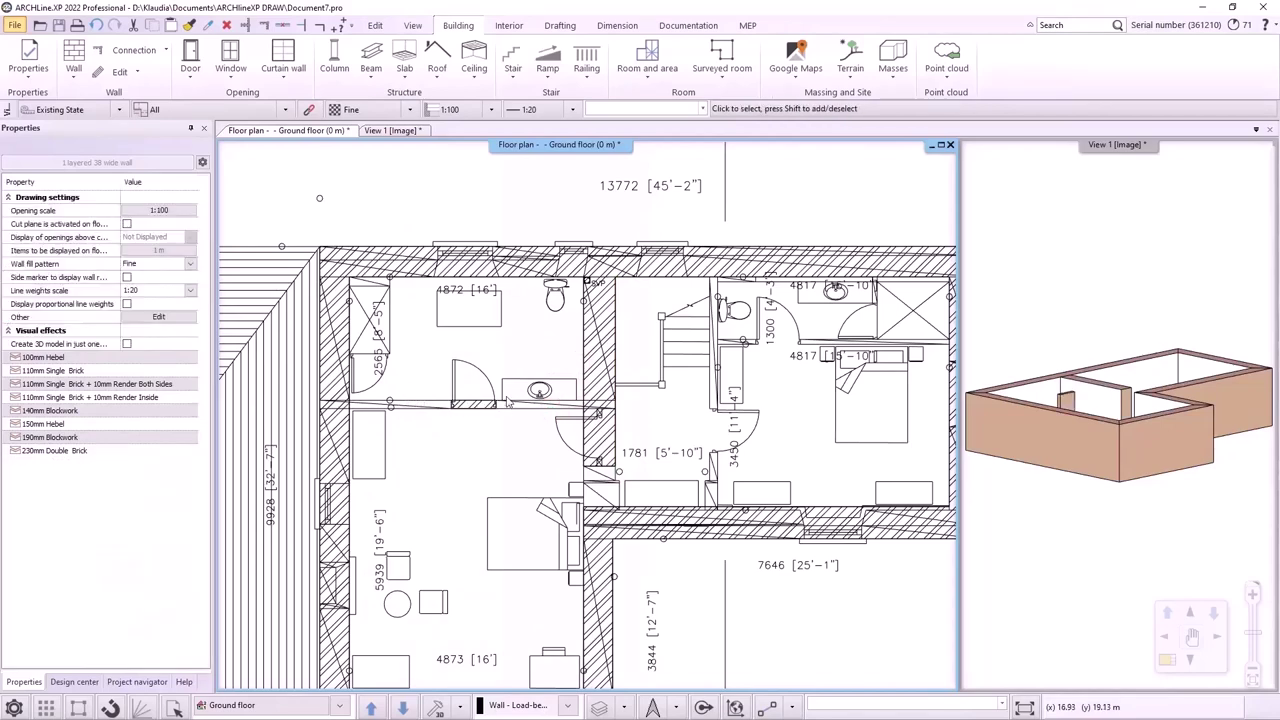
Step: Extend the bathroom partition segment at both ends to meet the stair hall wall and the left exterior wall
left_click(246, 26)
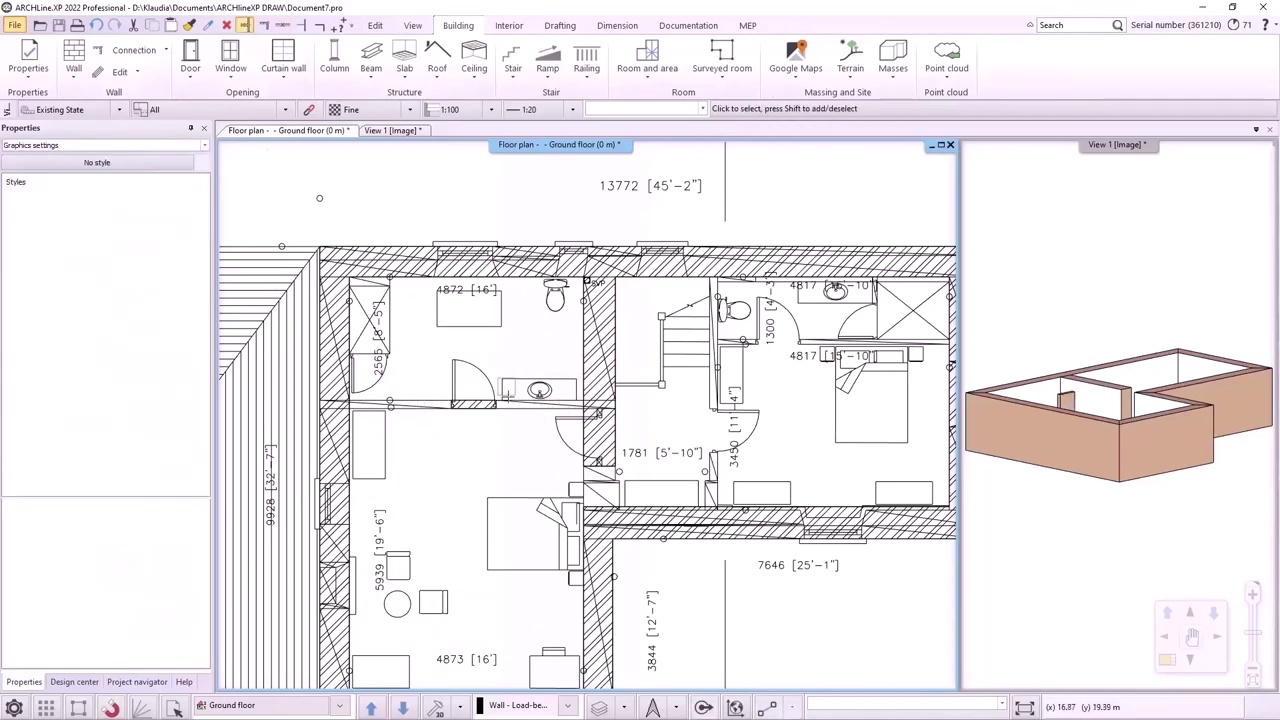
left_click(485, 402)
left_click(580, 372)
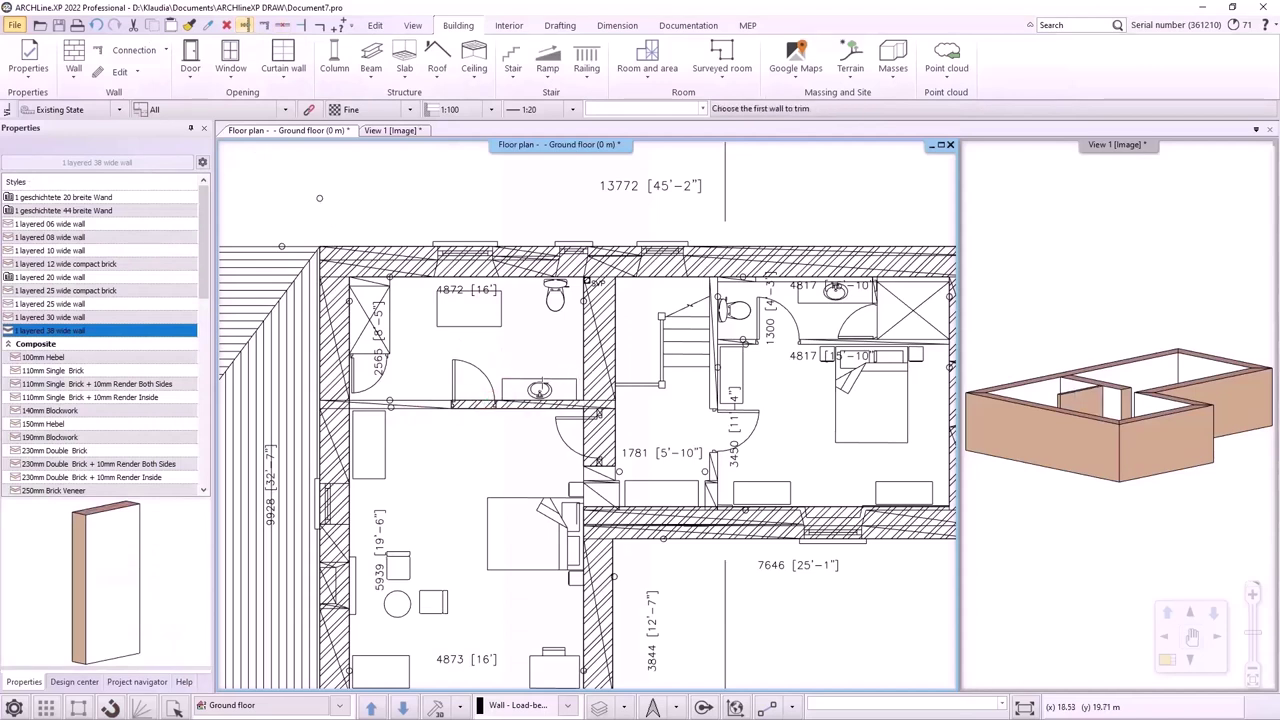
left_click(462, 402)
left_click(357, 371)
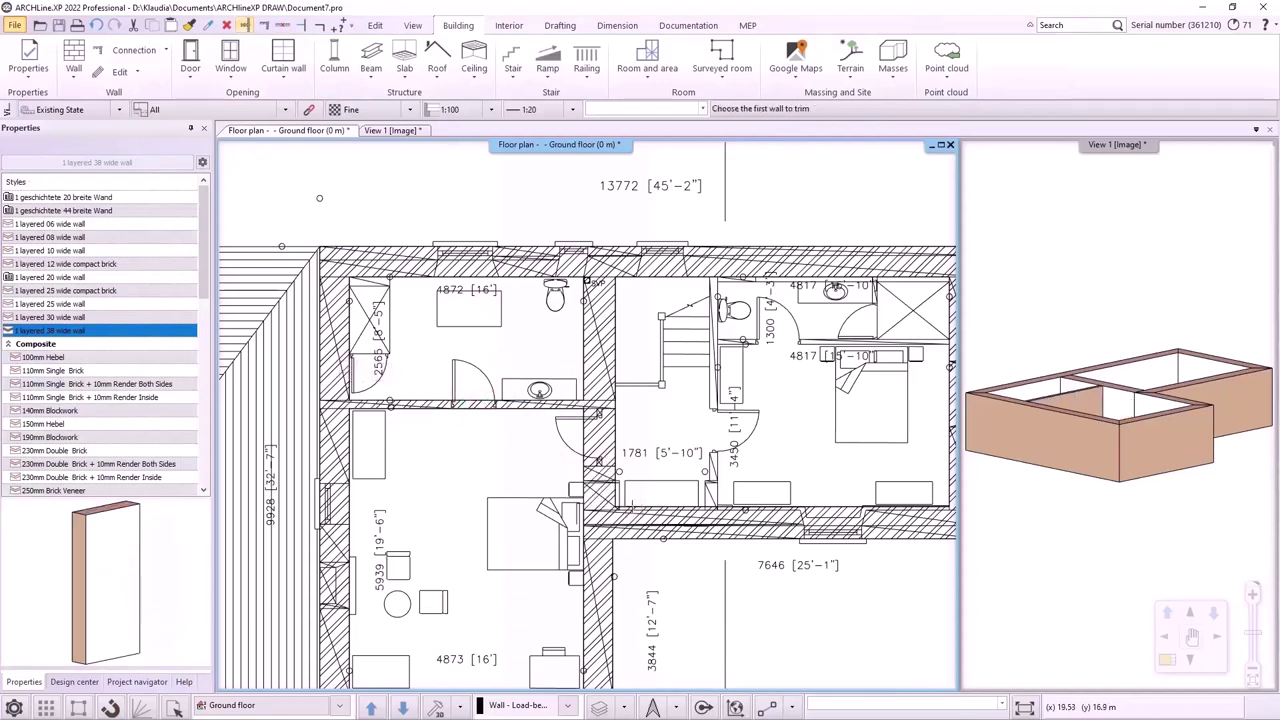
key("Escape")
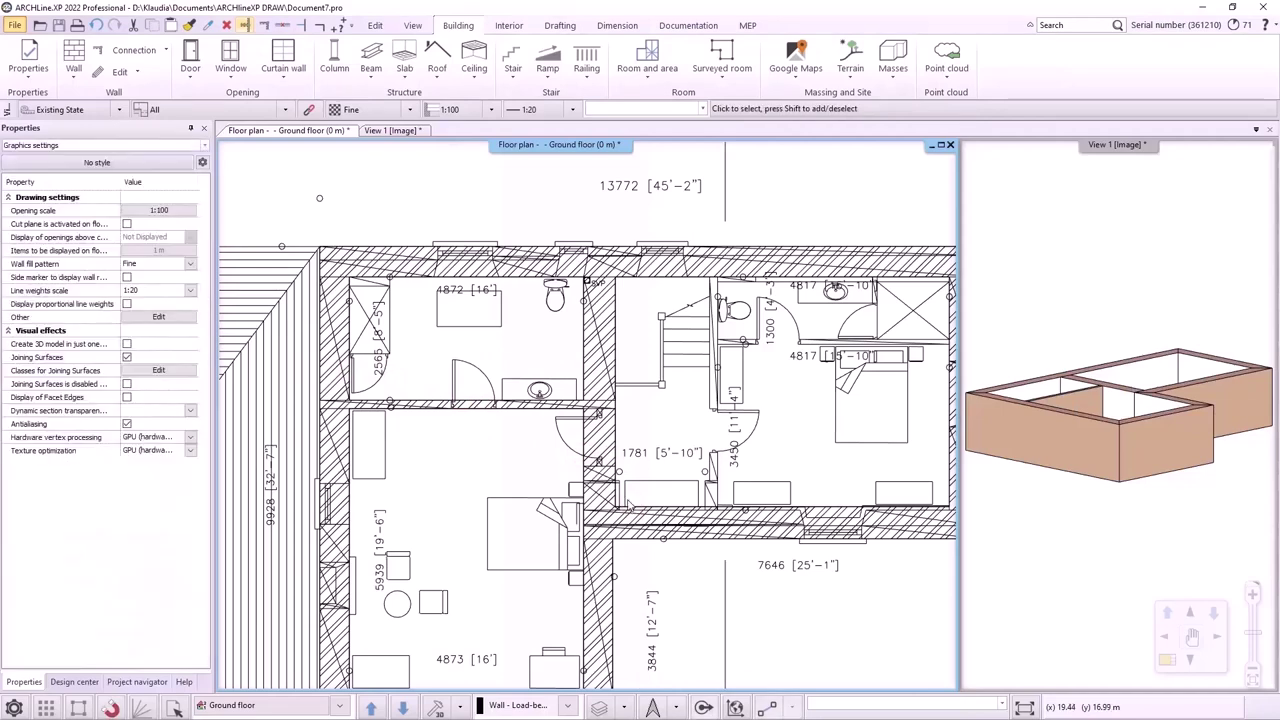
Step: Reshape the lower end of the stair hall wall's hall-side edge so it follows the projecting pier on the plan
scroll(590, 418, "down", 1)
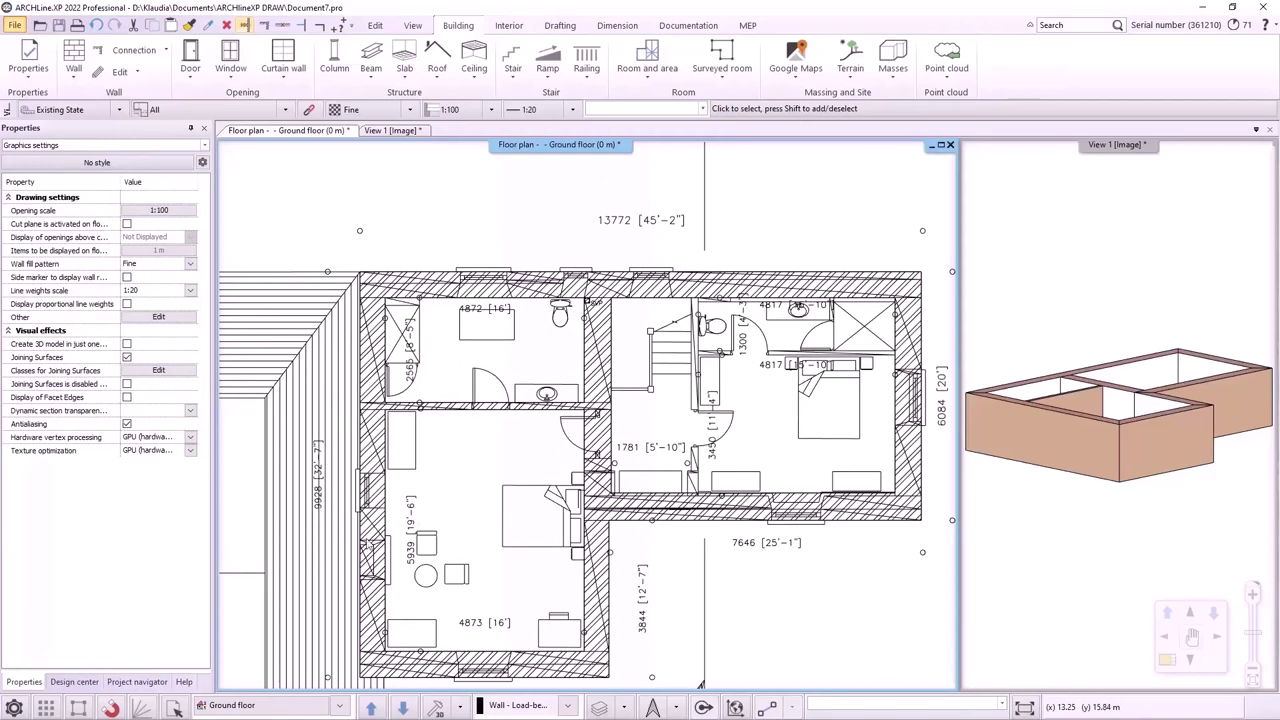
scroll(566, 474, "up", 5)
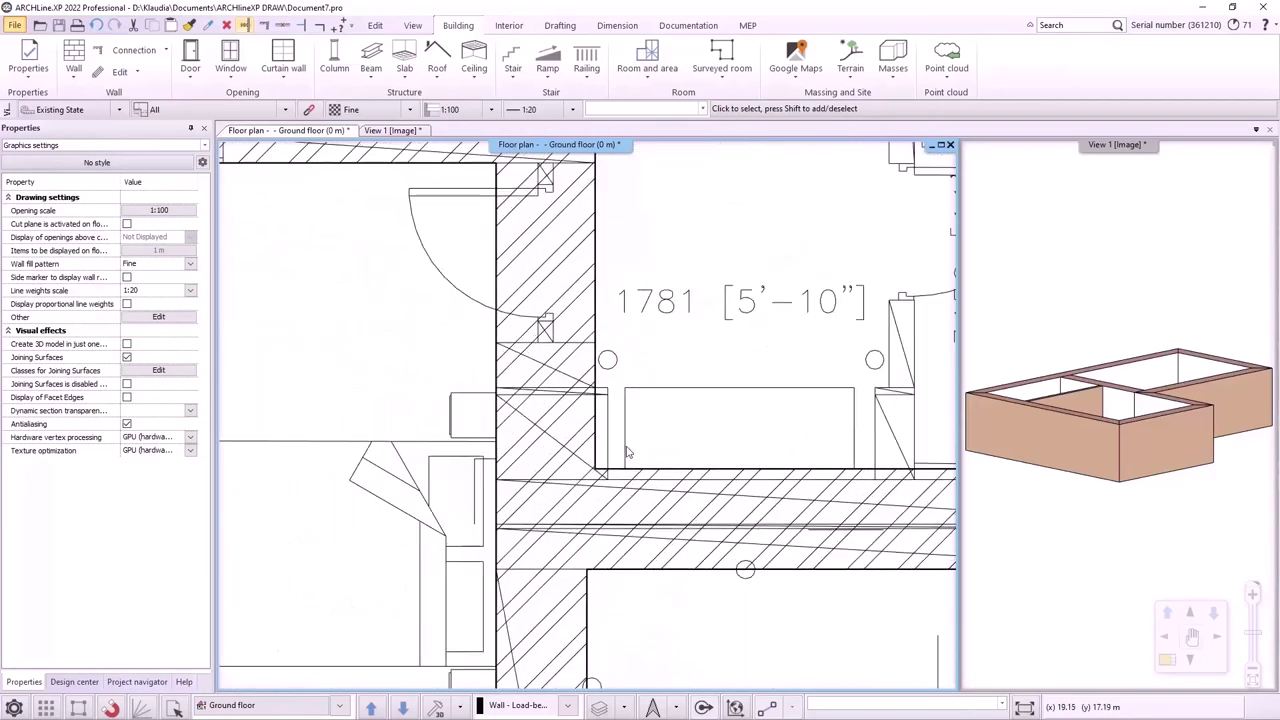
left_click(597, 440)
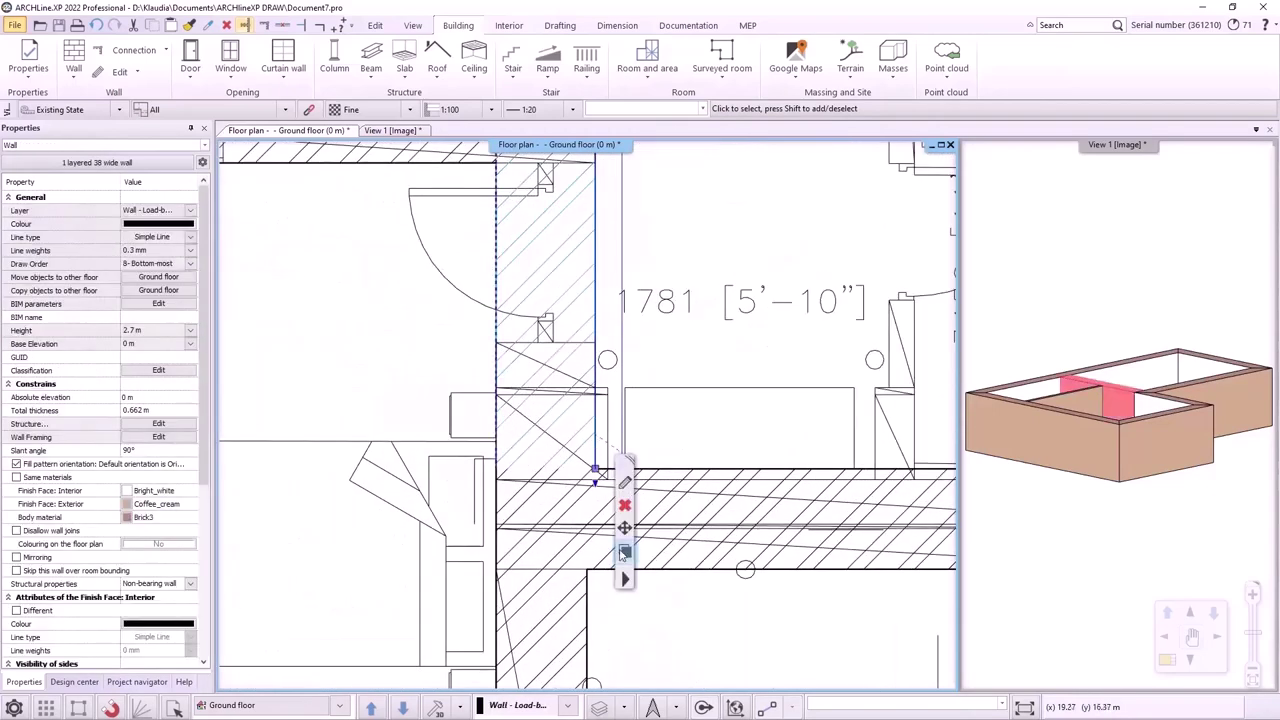
left_click(615, 411)
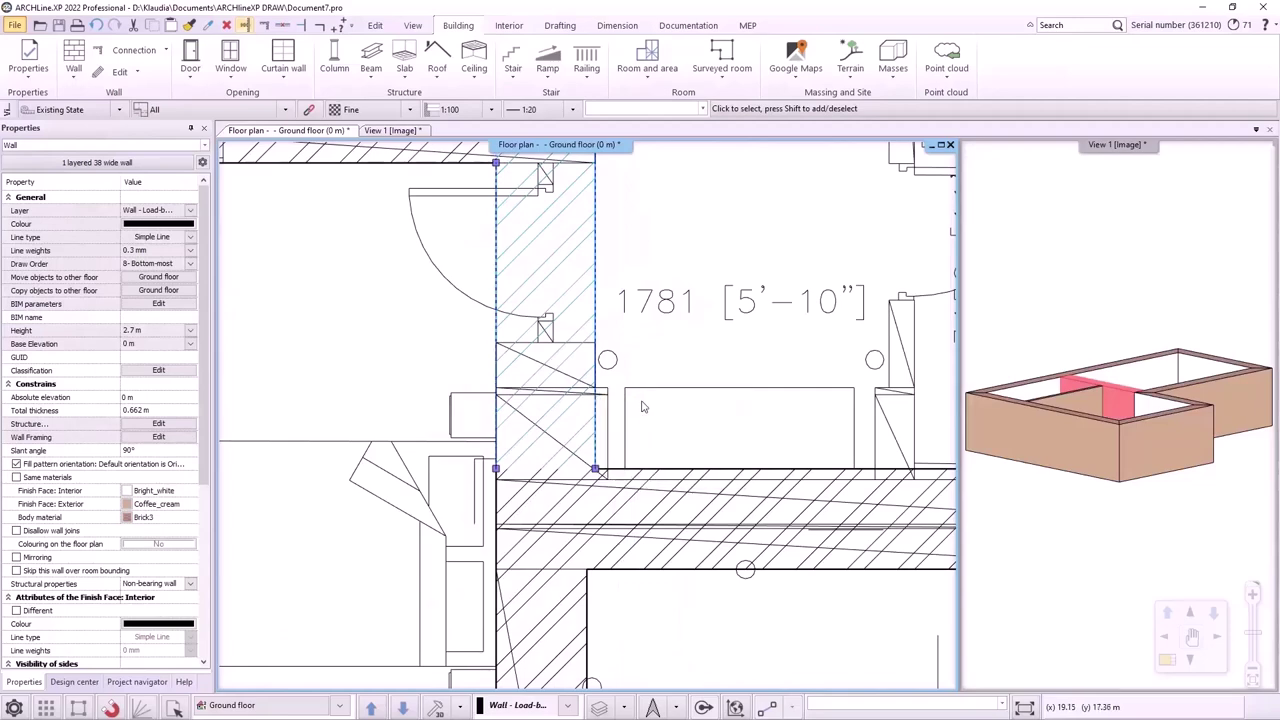
left_click(595, 403)
left_click(612, 414)
left_click(607, 418)
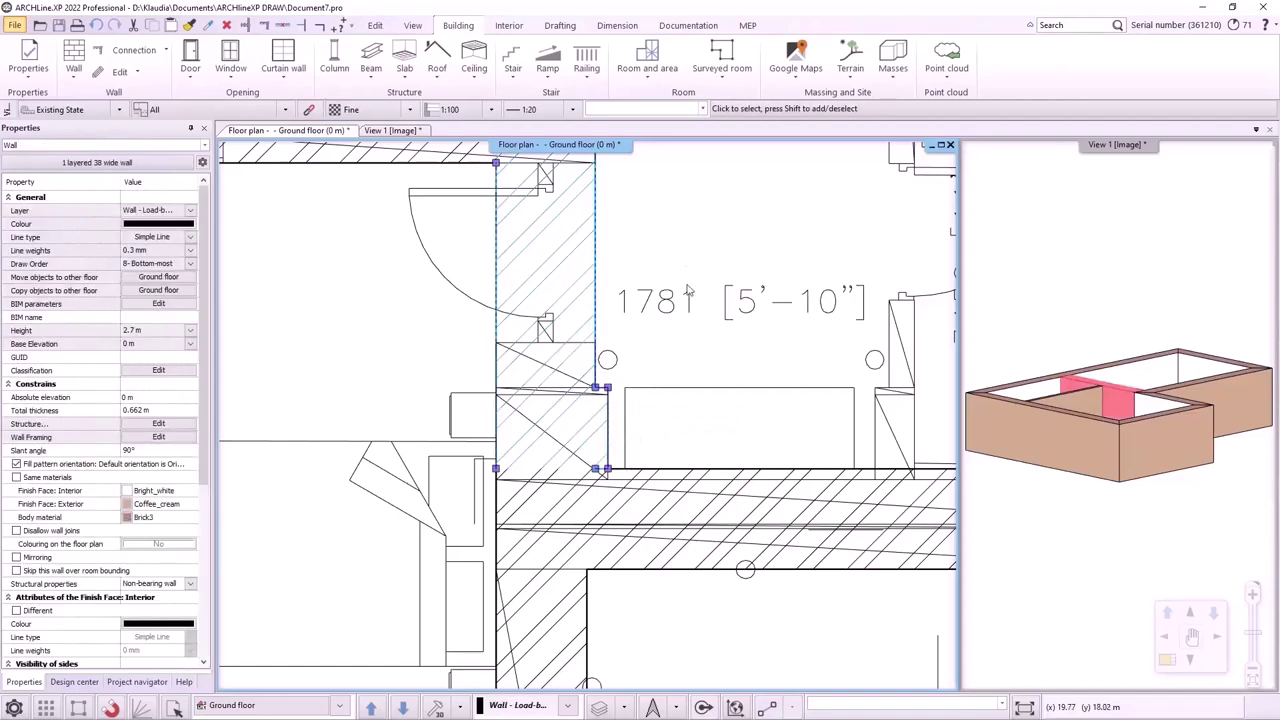
key("Escape")
Step: Insert nodes on the left exterior wall's inner edge at both ends of the recess in the large bedroom
scroll(529, 433, "down", 5)
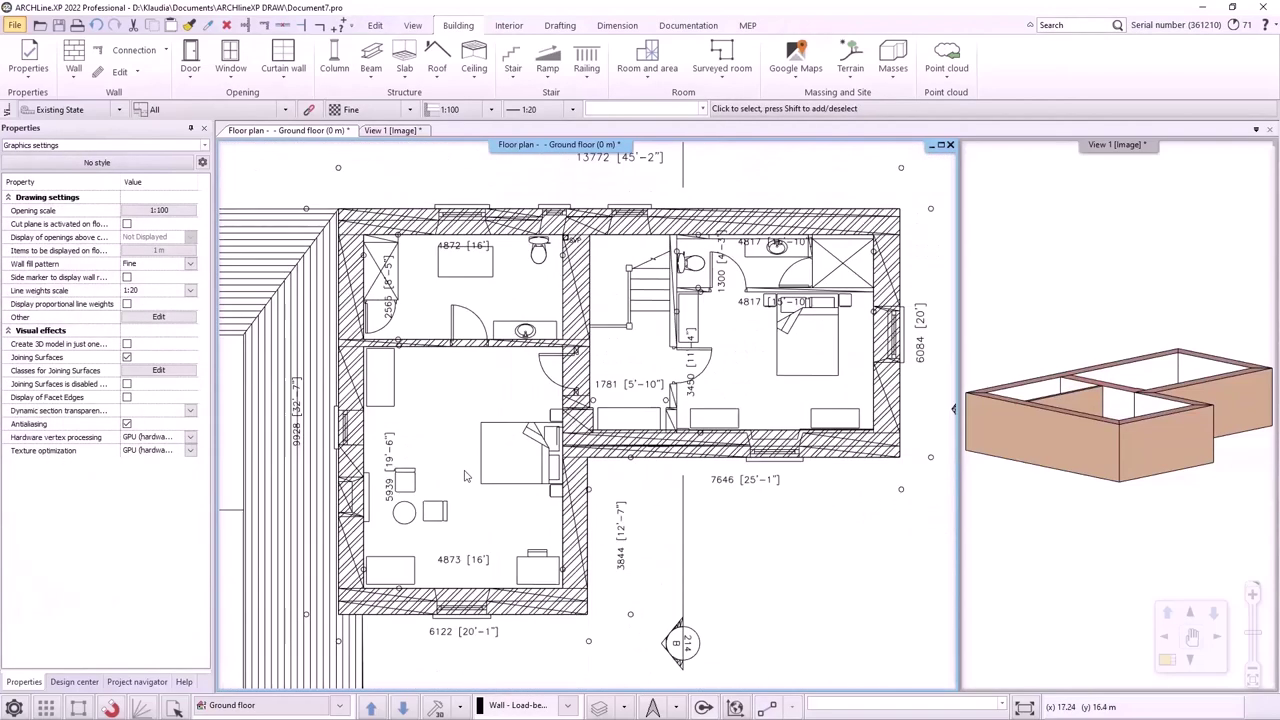
scroll(464, 476, "up", 3)
scroll(570, 450, "up", 2)
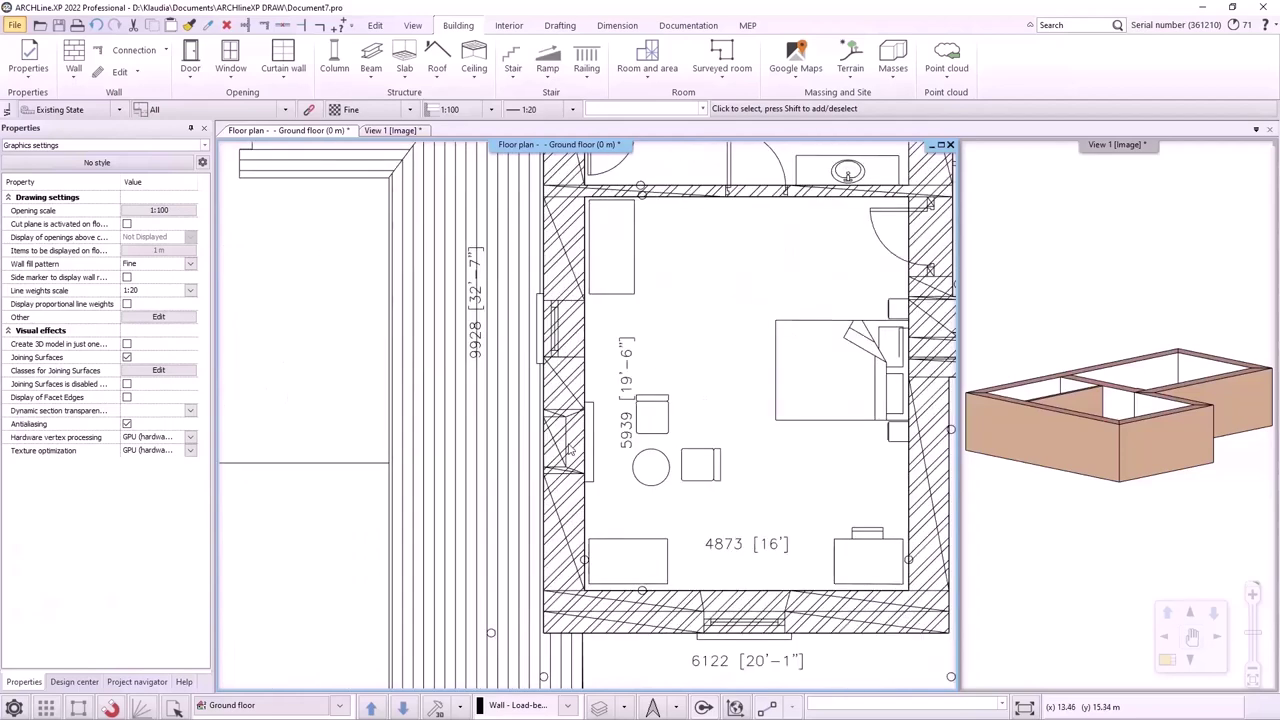
scroll(570, 450, "up", 3)
left_click(565, 440)
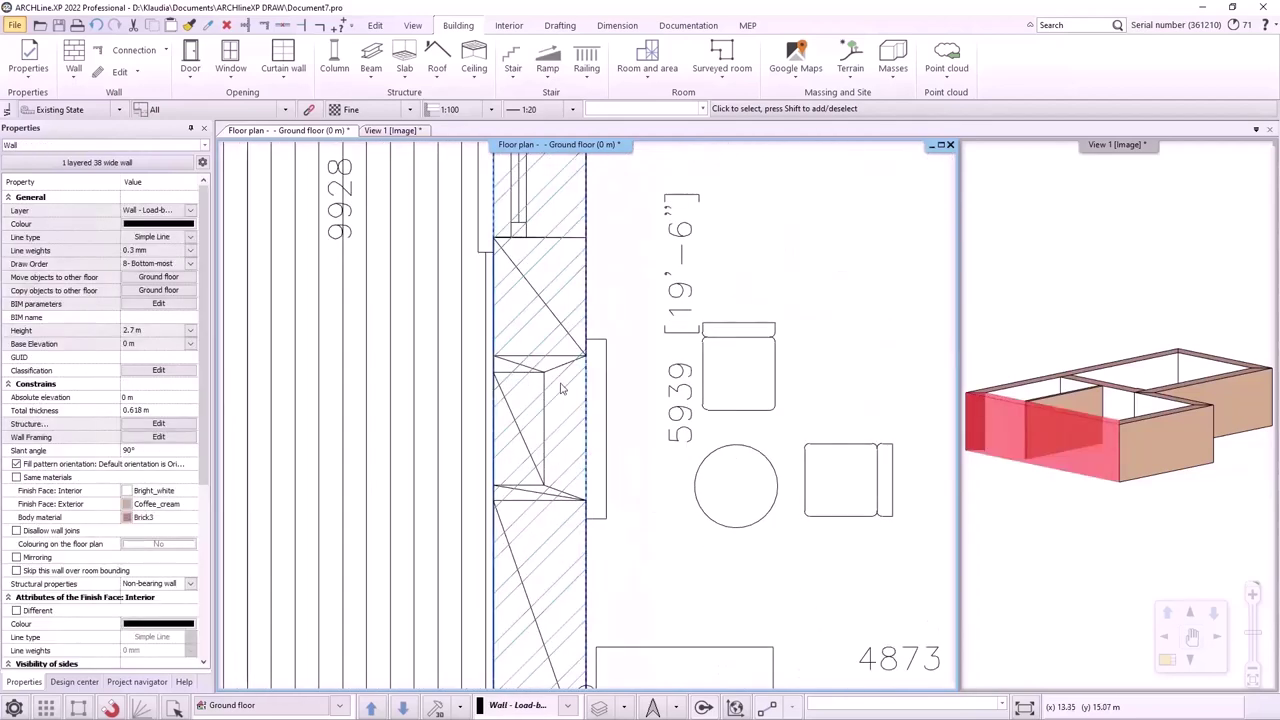
left_click(586, 364)
left_click(600, 375)
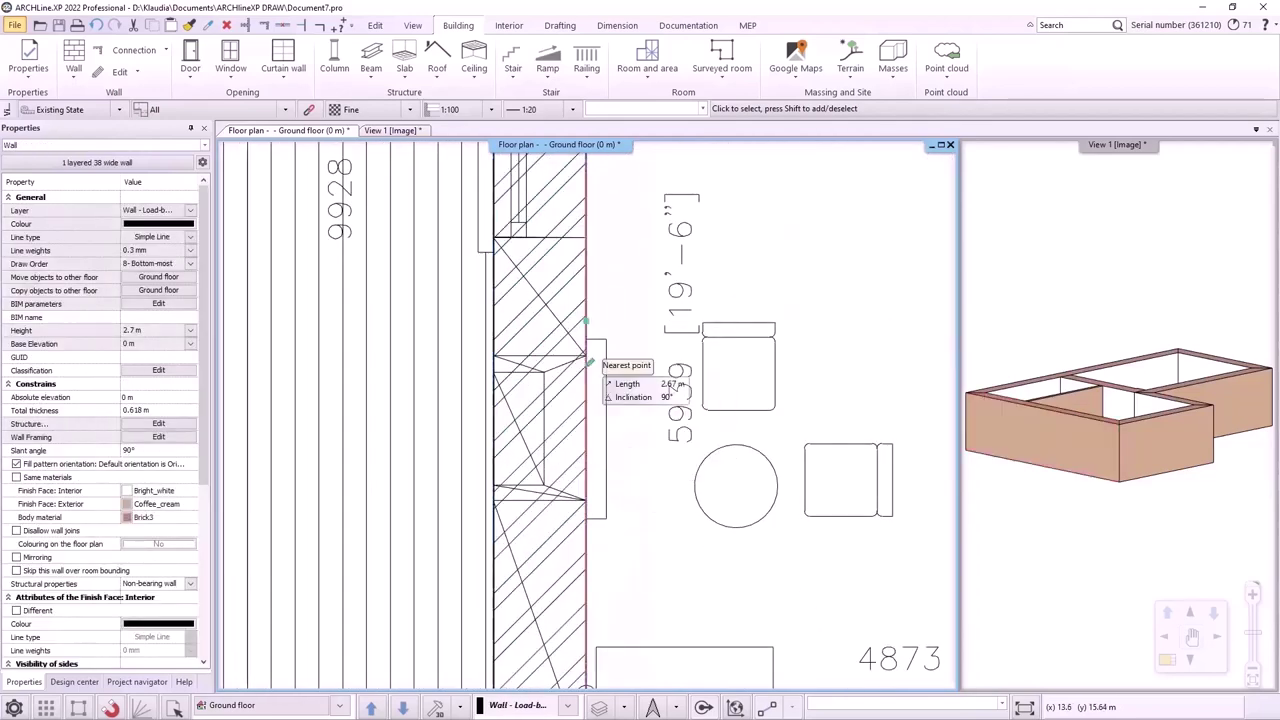
key("Escape")
left_click(586, 356)
left_click(645, 402)
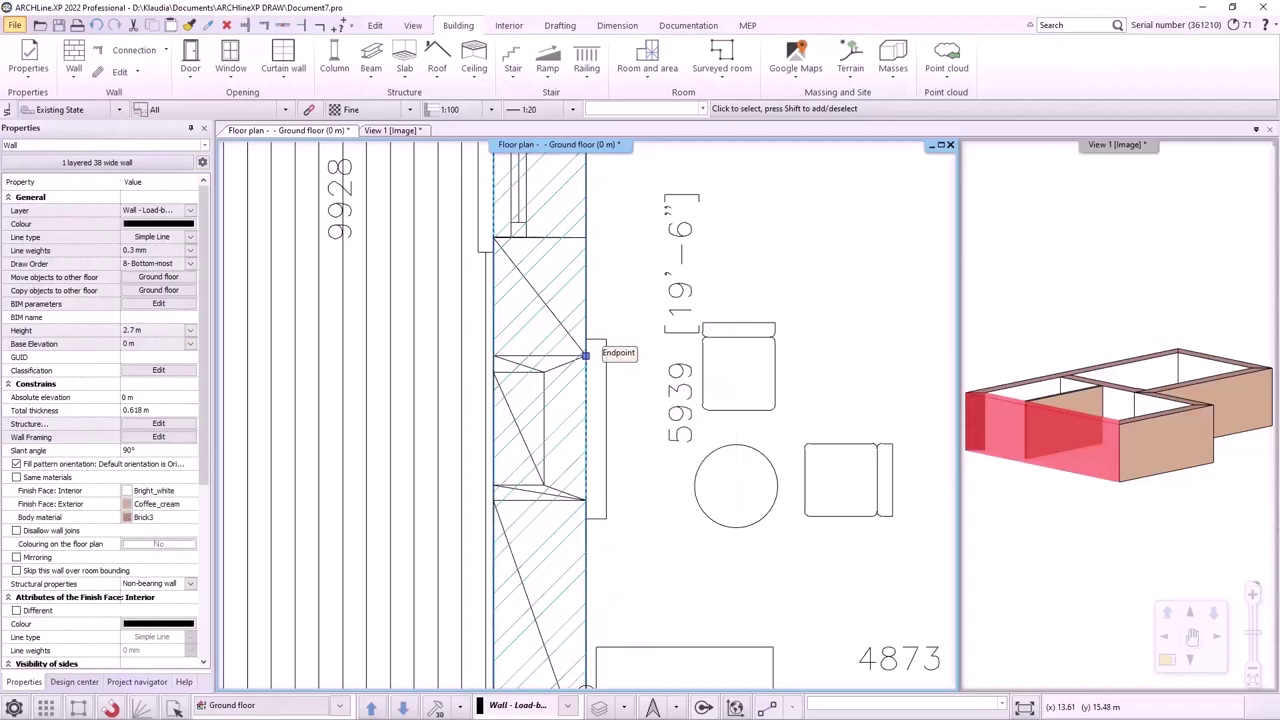
key("Escape")
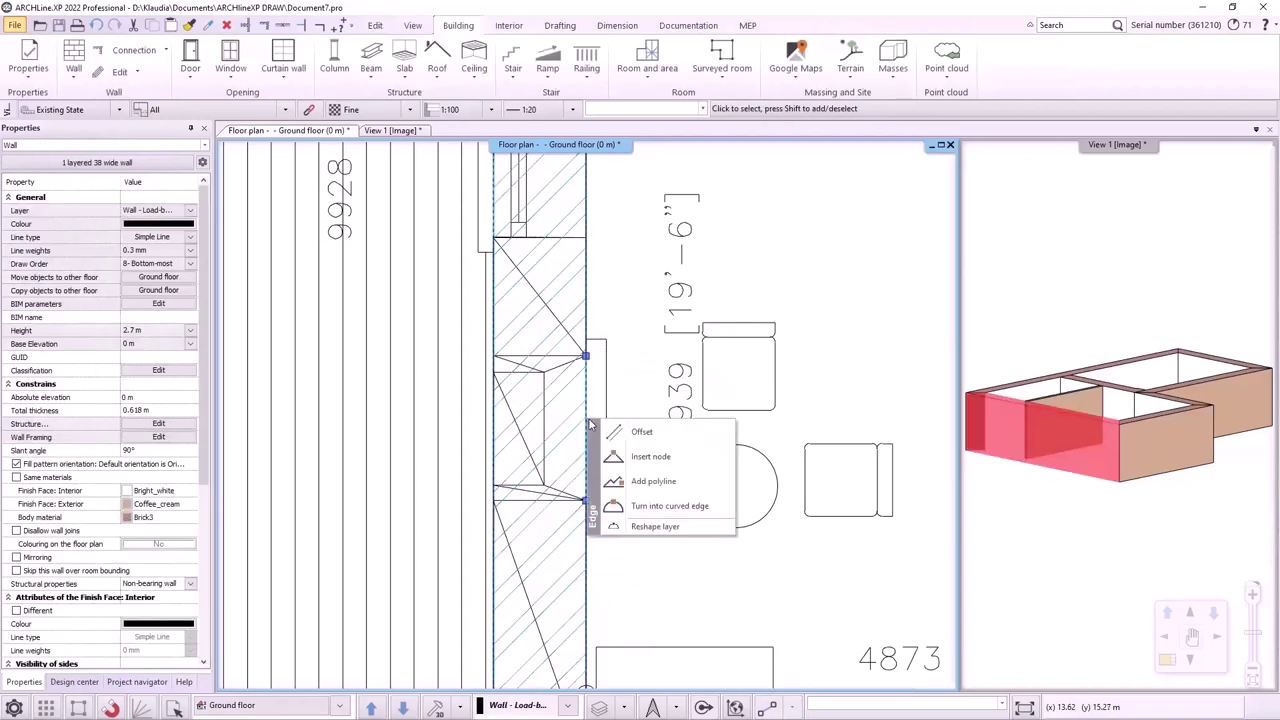
Step: Insert two more nodes at the recess's back corners so the left exterior wall's inner edge follows the splayed niche
left_click(645, 481)
right_click(555, 402)
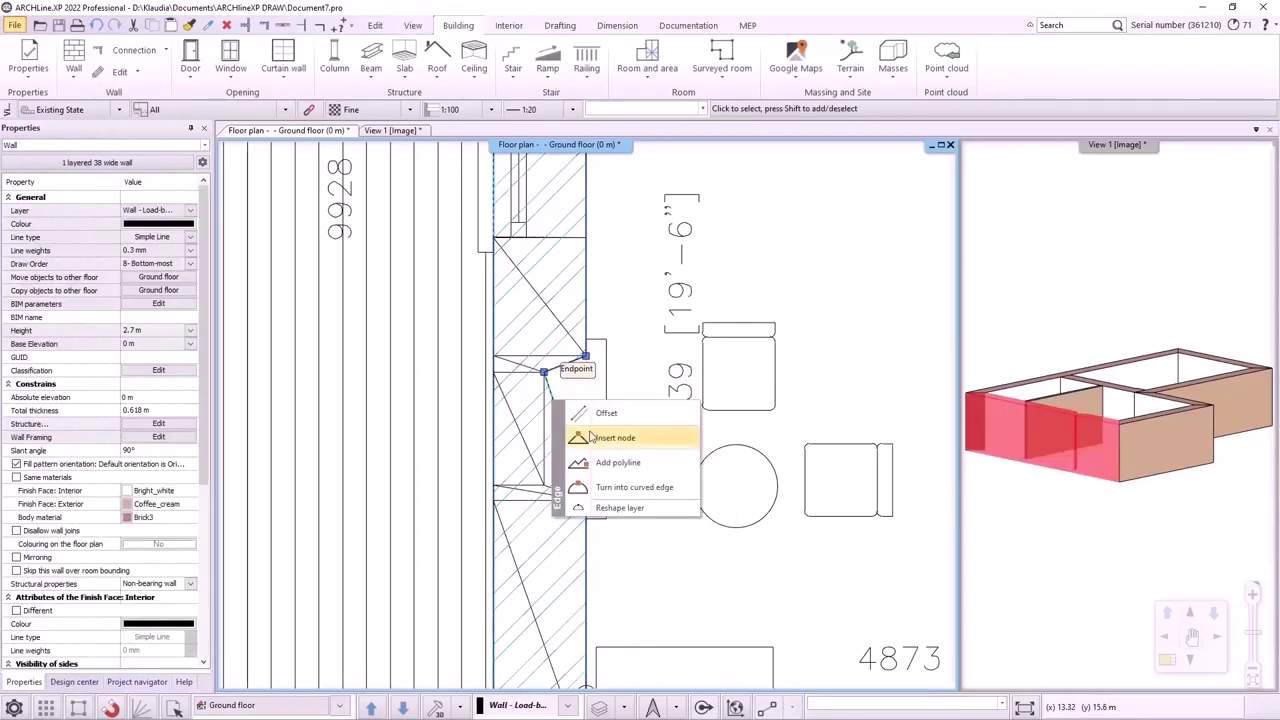
left_click(595, 437)
key("Escape")
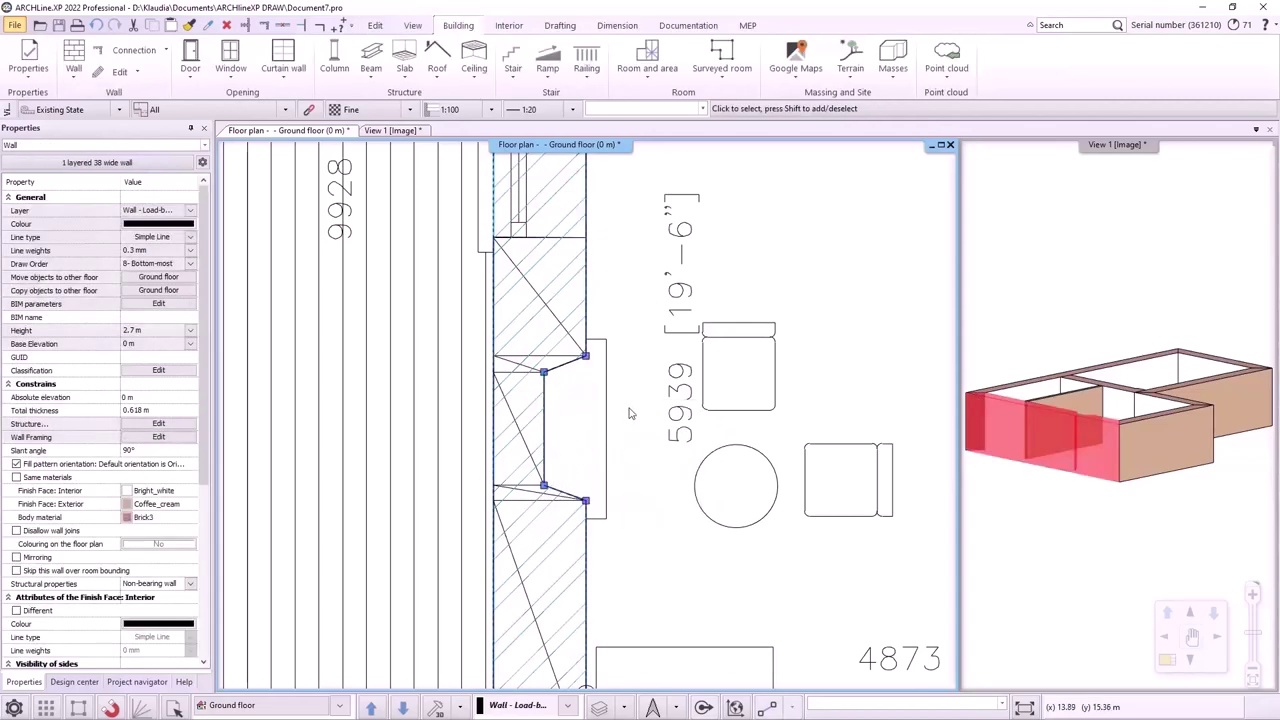
key("Escape")
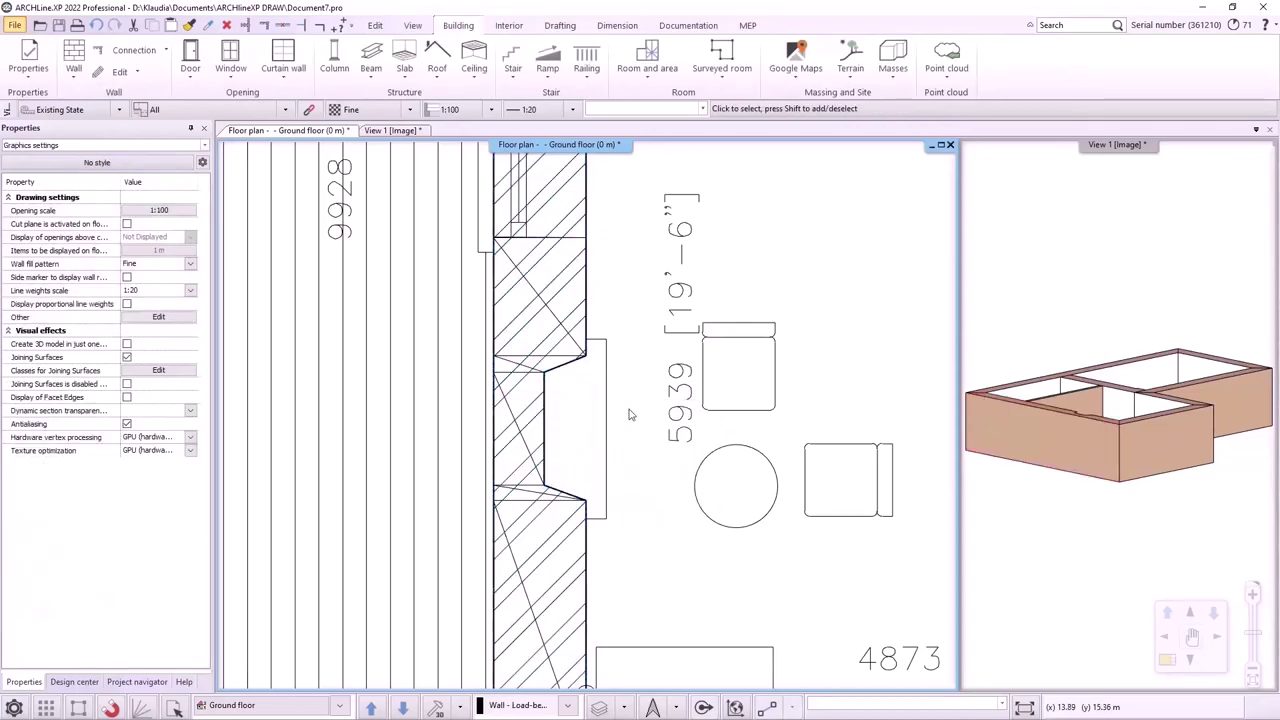
Step: Place a Normal door by two points in the partition between bathroom and large bedroom, about 0.93 m wide, hinged at the left jamb and swinging into the bathroom
scroll(630, 414, "down", 4)
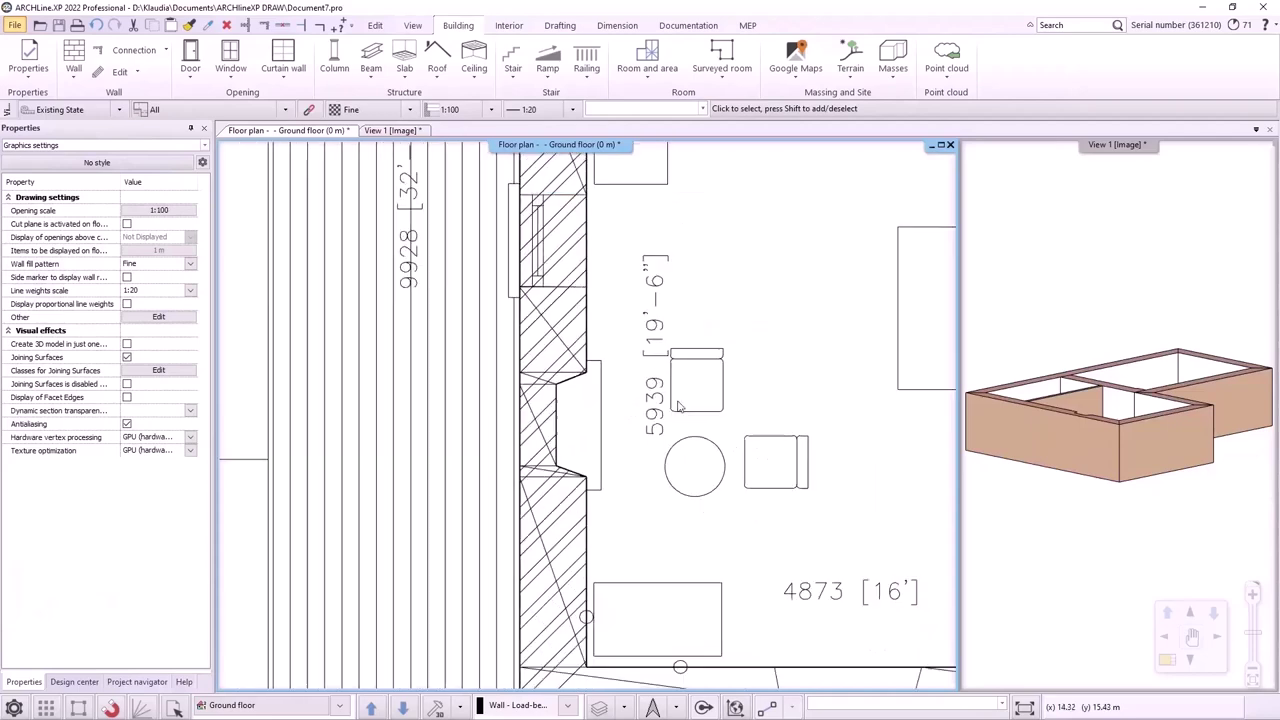
middle_click_drag(700, 355, 612, 419)
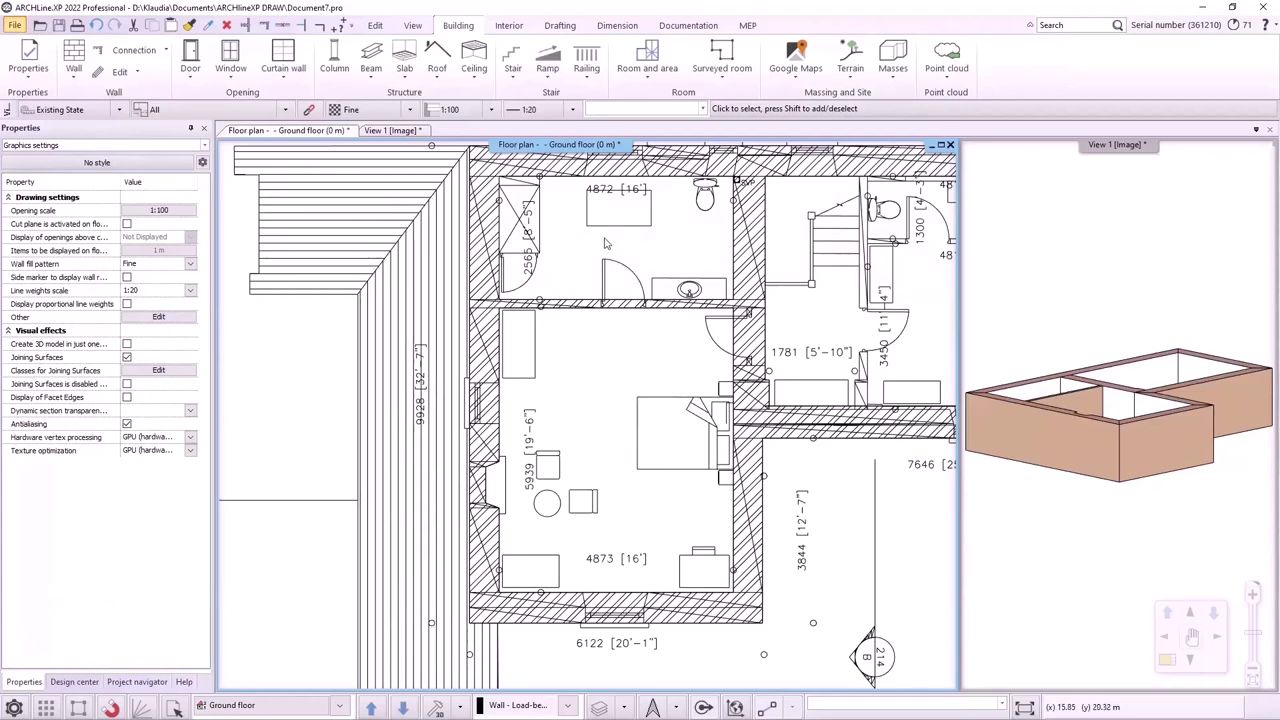
left_click(194, 74)
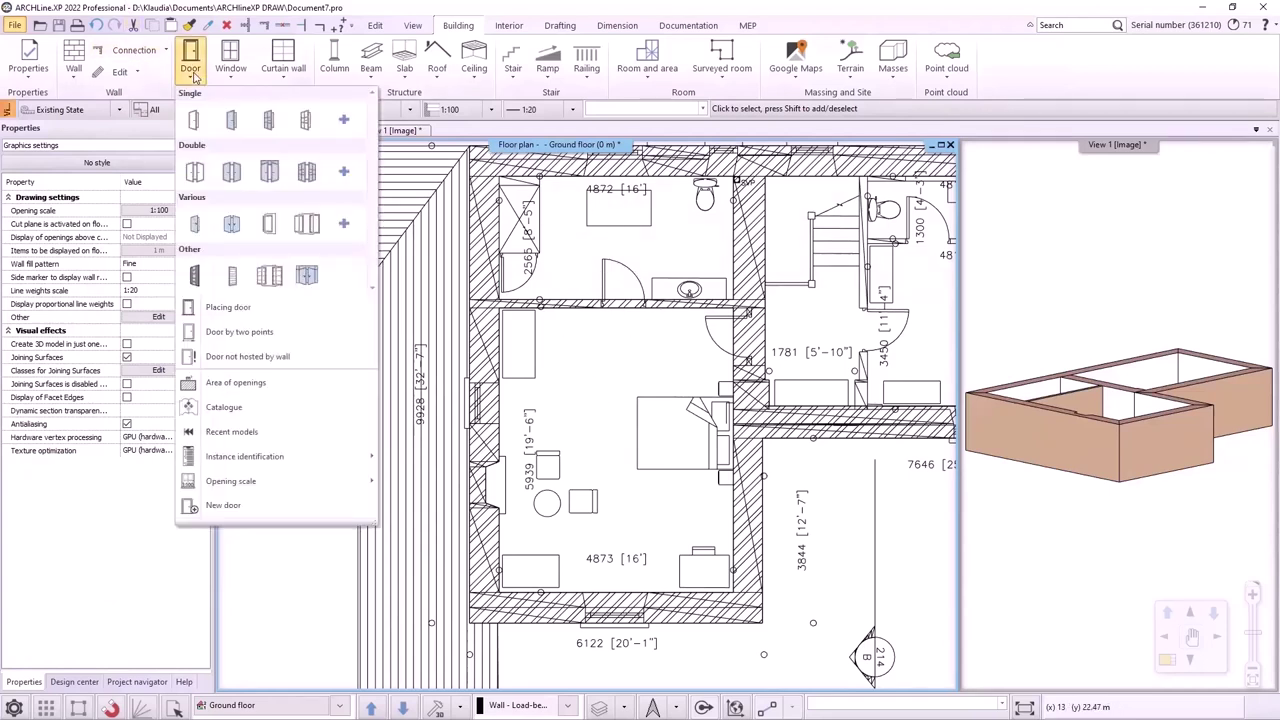
left_click(239, 331)
scroll(686, 302, "up", 1)
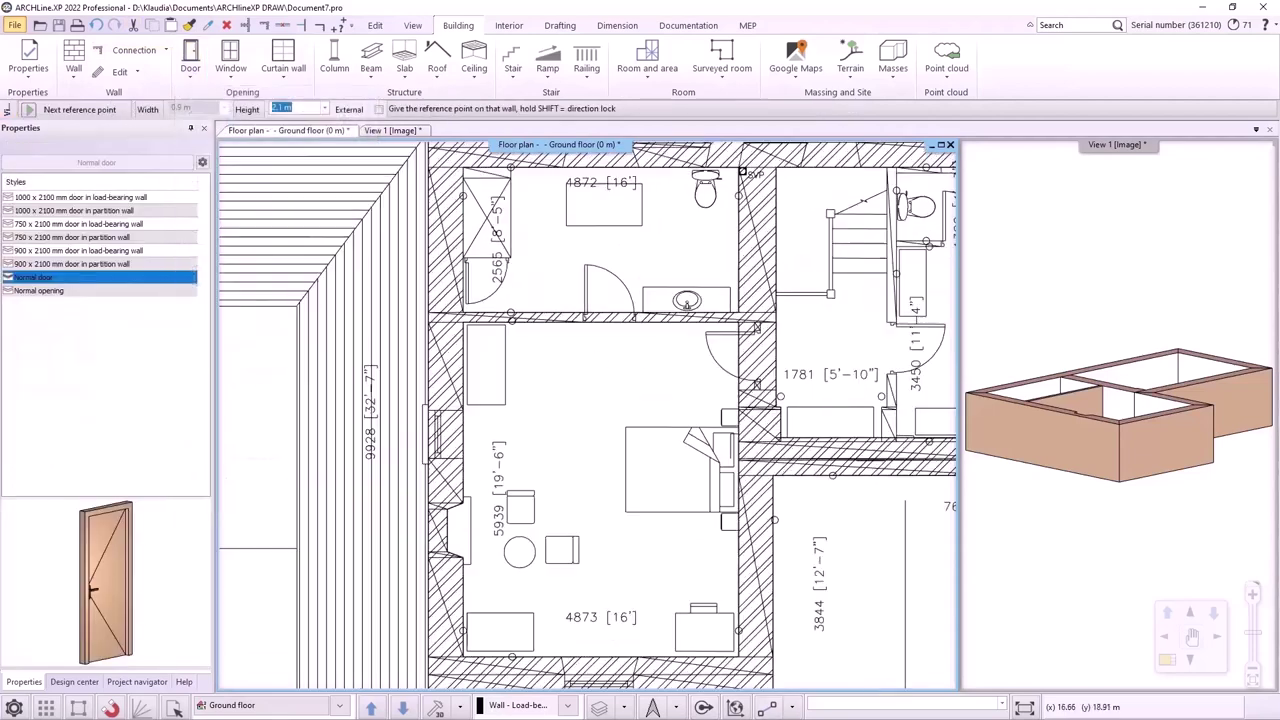
scroll(686, 302, "up", 2)
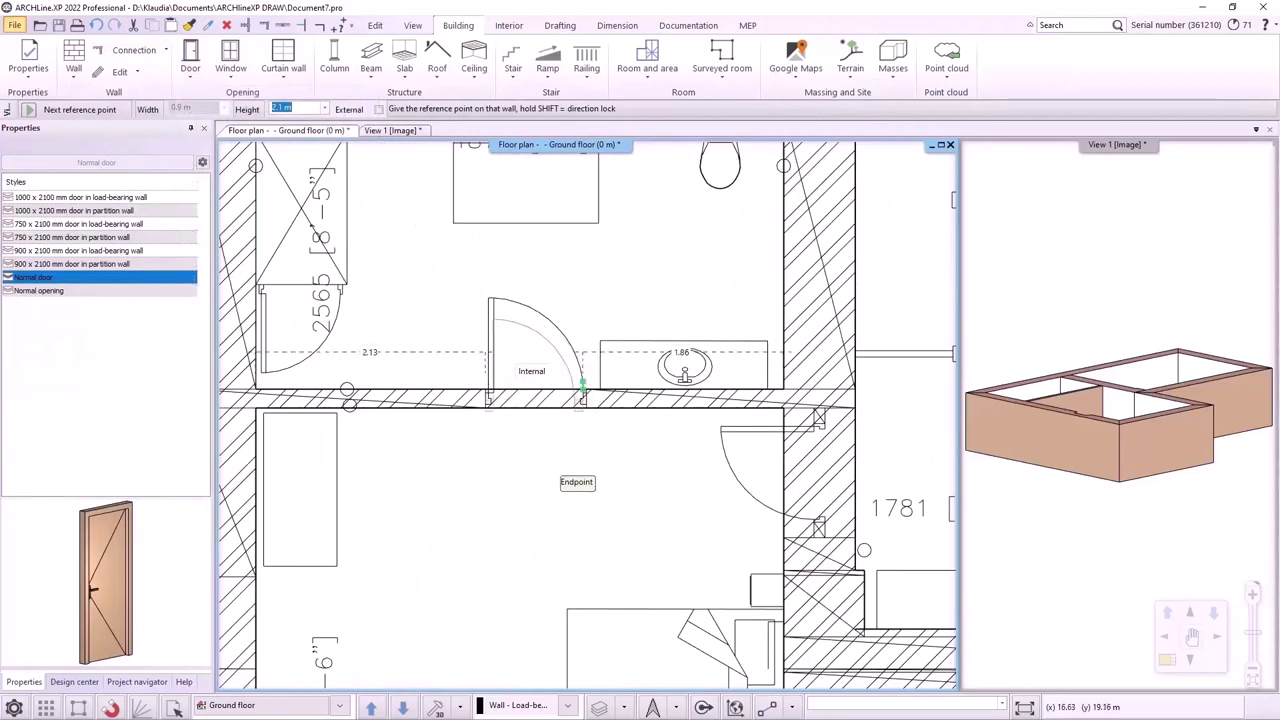
scroll(582, 388, "up", 2)
left_click(583, 390)
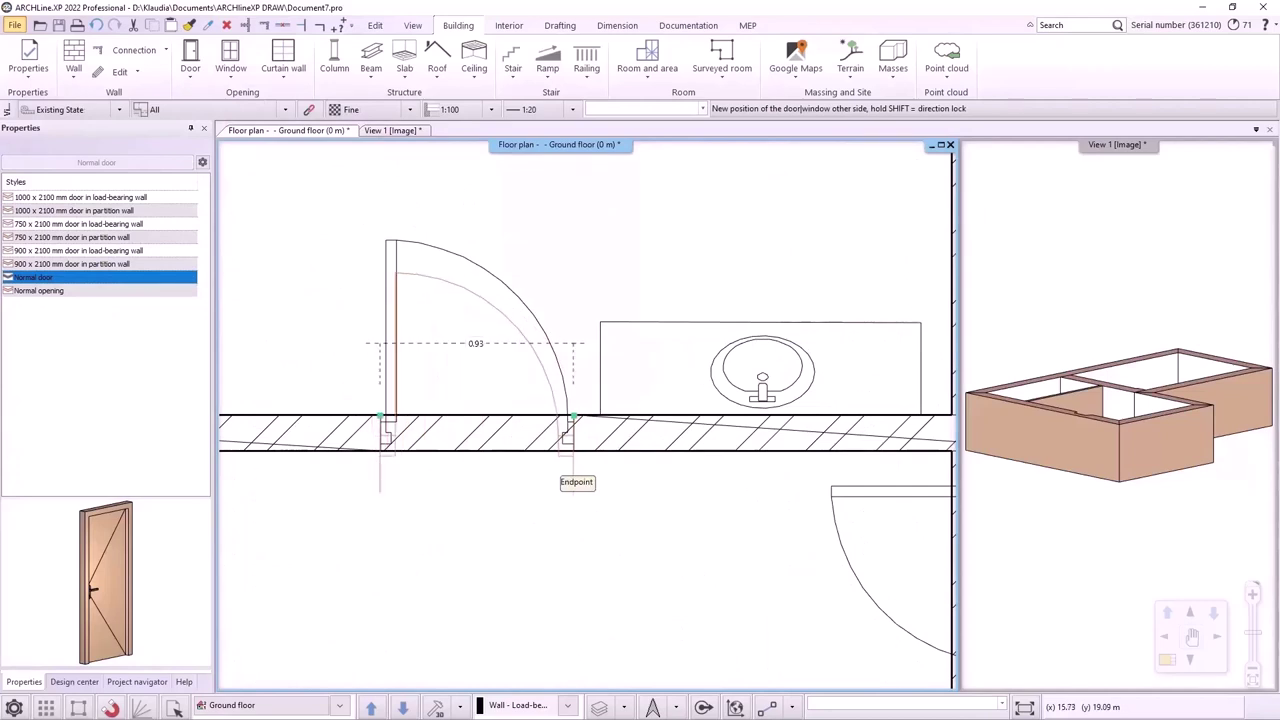
left_click(570, 417)
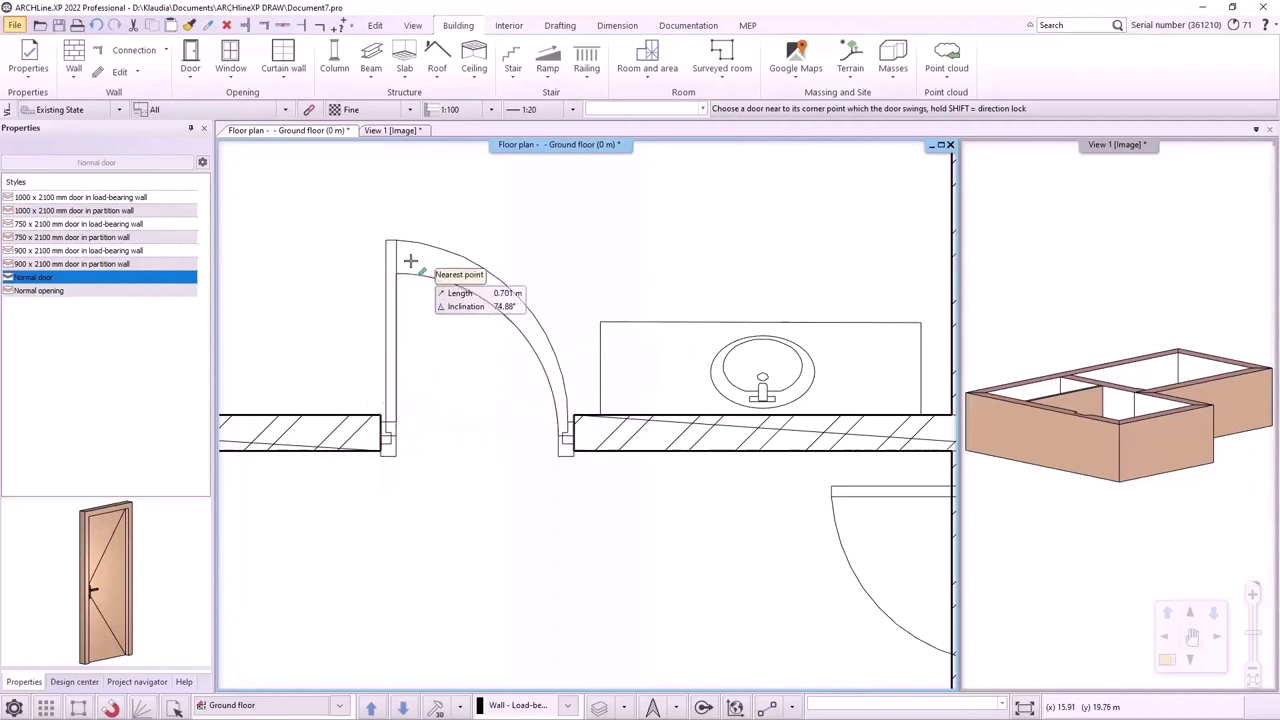
left_click(368, 252)
key("Escape")
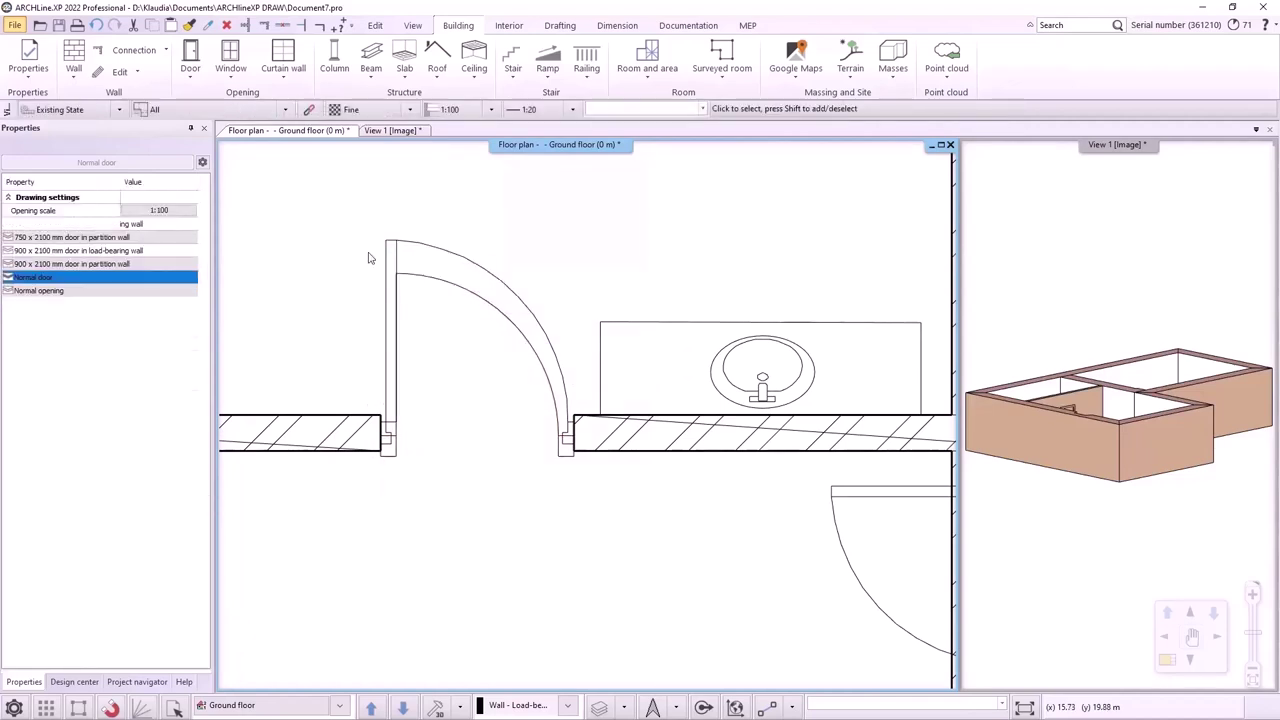
Step: Set the bathroom door's distance from the wall line to 0 m
left_click(416, 282)
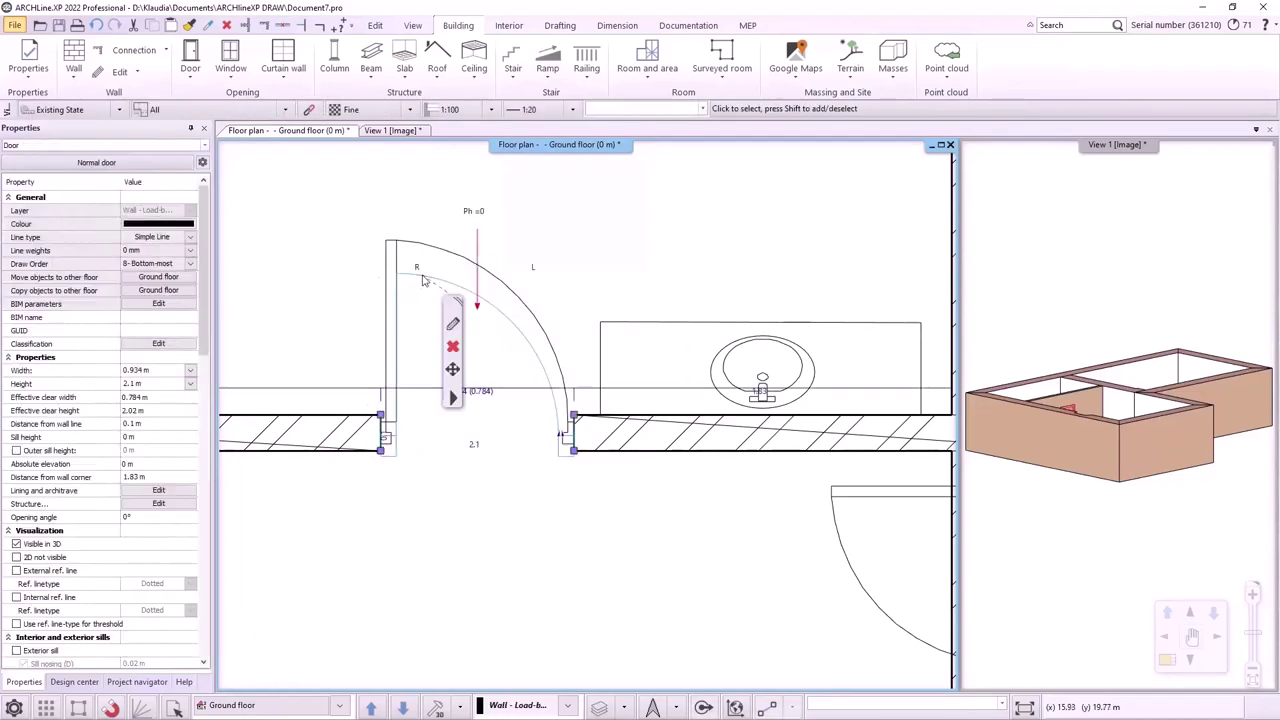
left_click(148, 428)
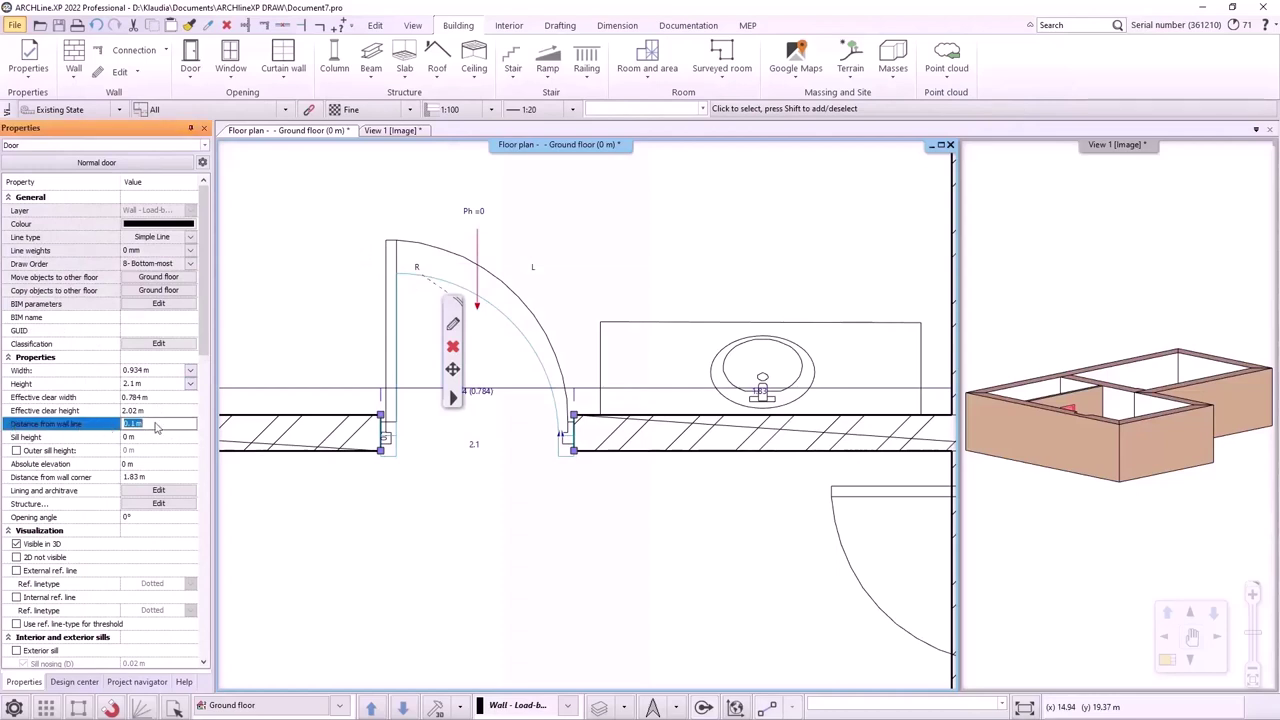
type("0")
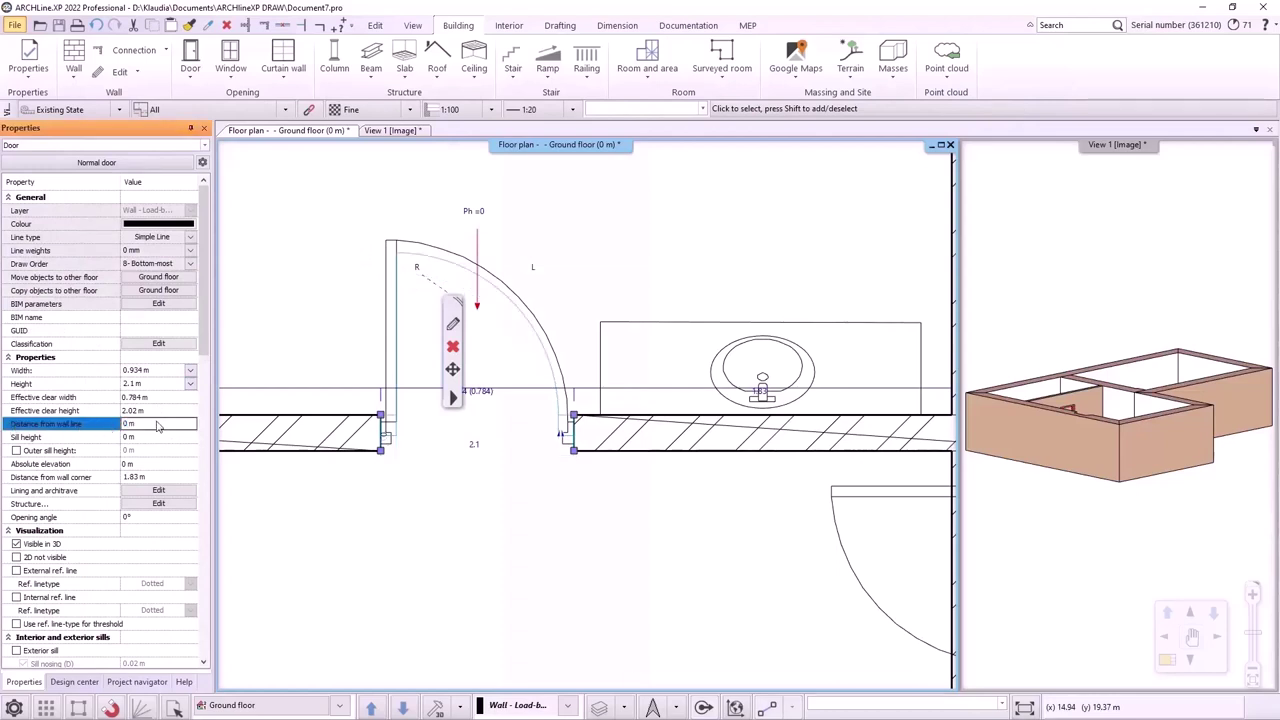
left_click(489, 530)
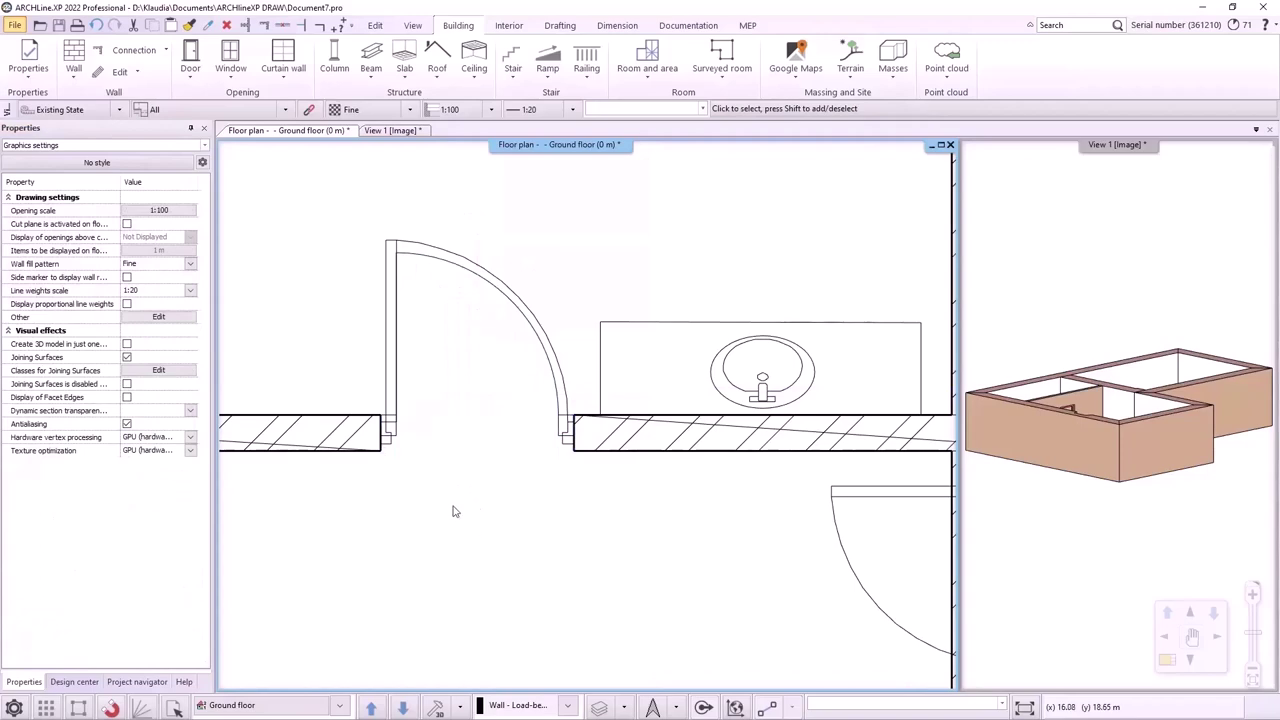
Step: Place a 1200 mm x 1500 mm style window by two points in the large bedroom's left exterior wall, matching the opening on the plan
scroll(453, 511, "down", 5)
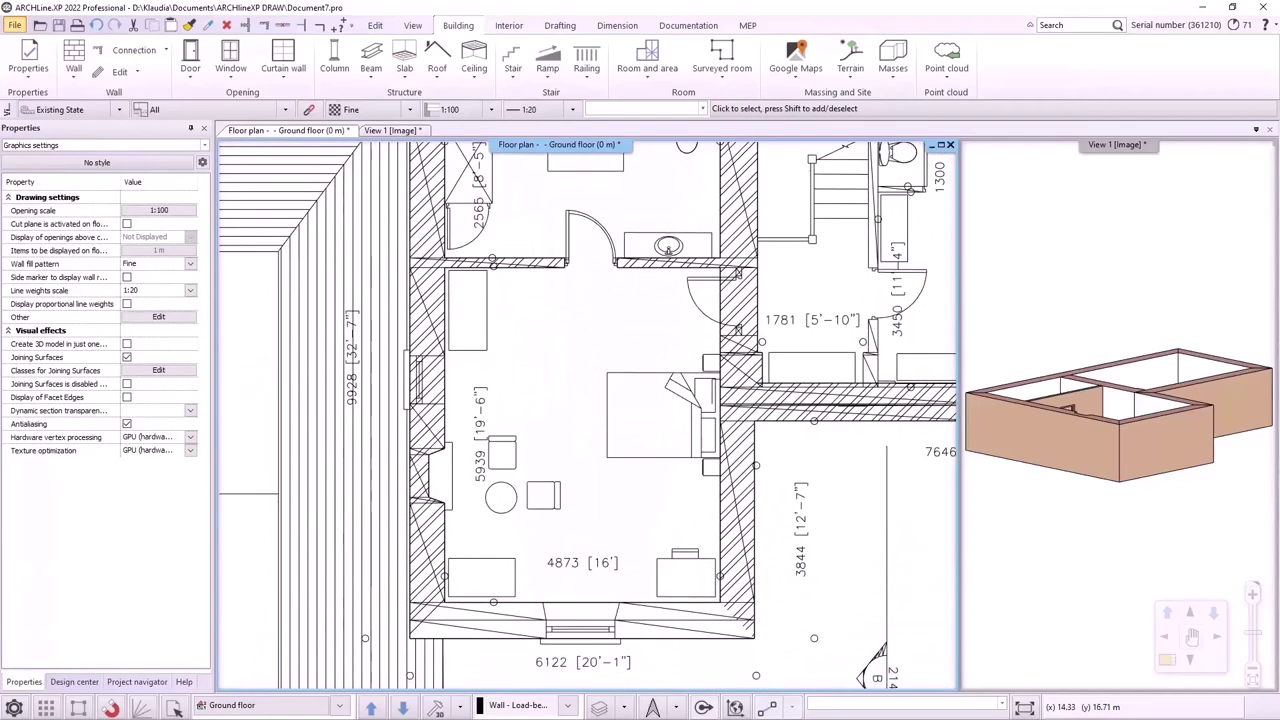
left_click(222, 80)
left_click(262, 251)
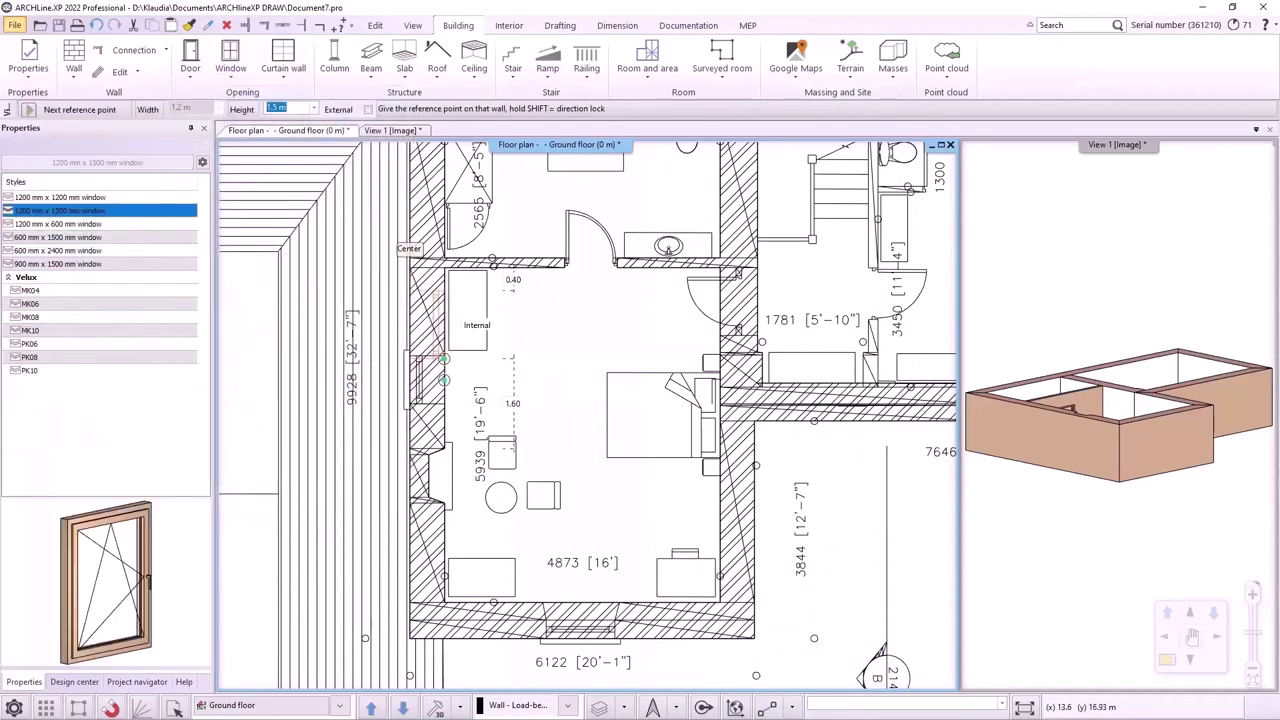
scroll(443, 358, "up", 4)
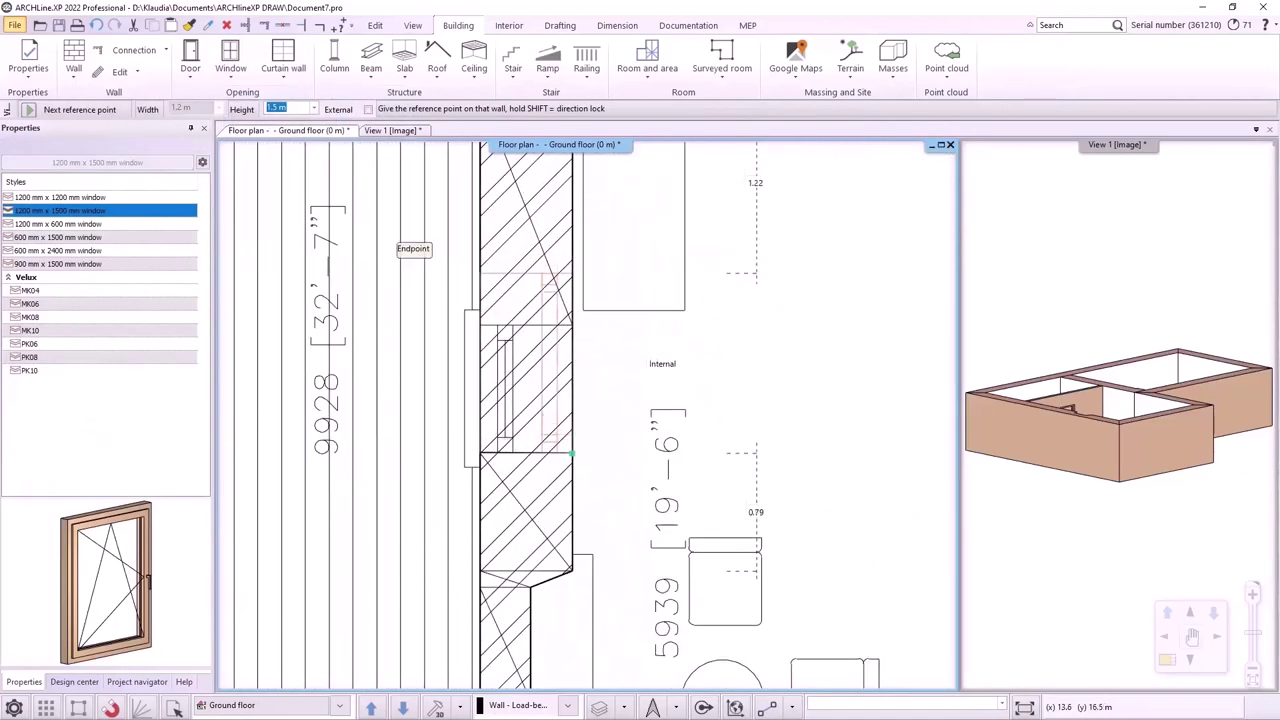
left_click(571, 455)
left_click(756, 391)
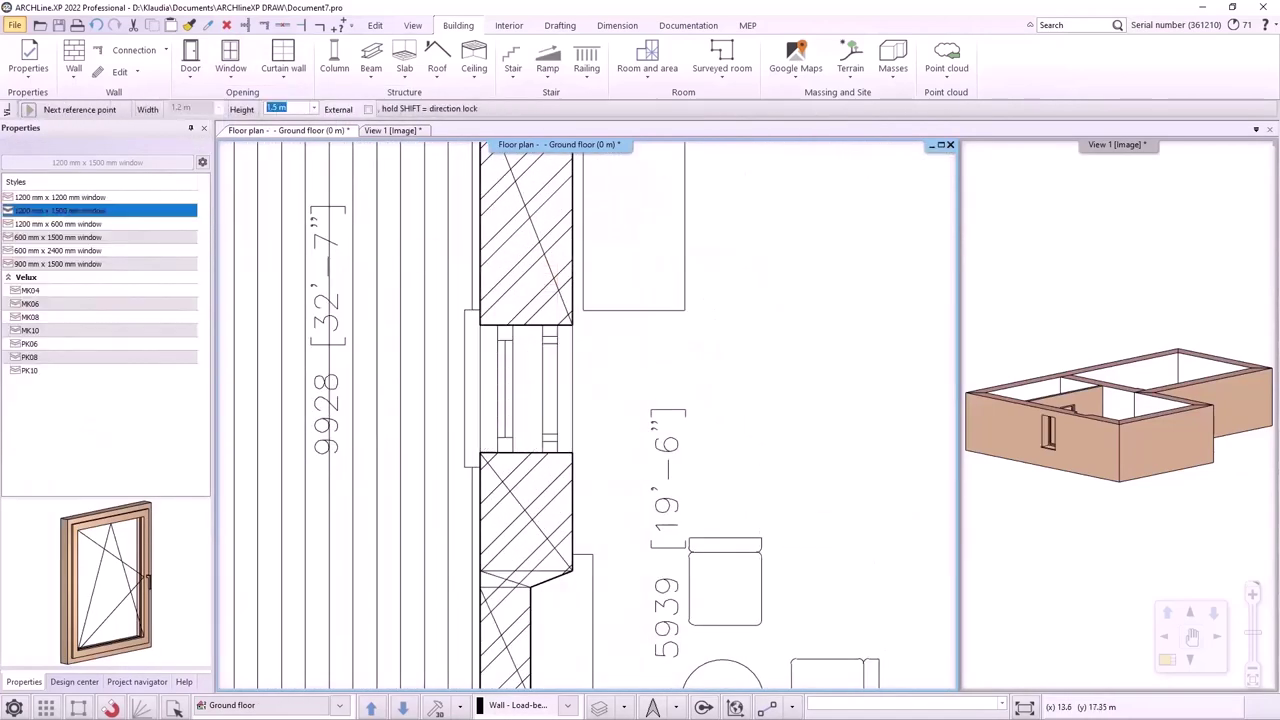
key("Escape")
Step: Set the distance from the wall line of the window in the left exterior wall to 0.4 m
left_click(550, 390)
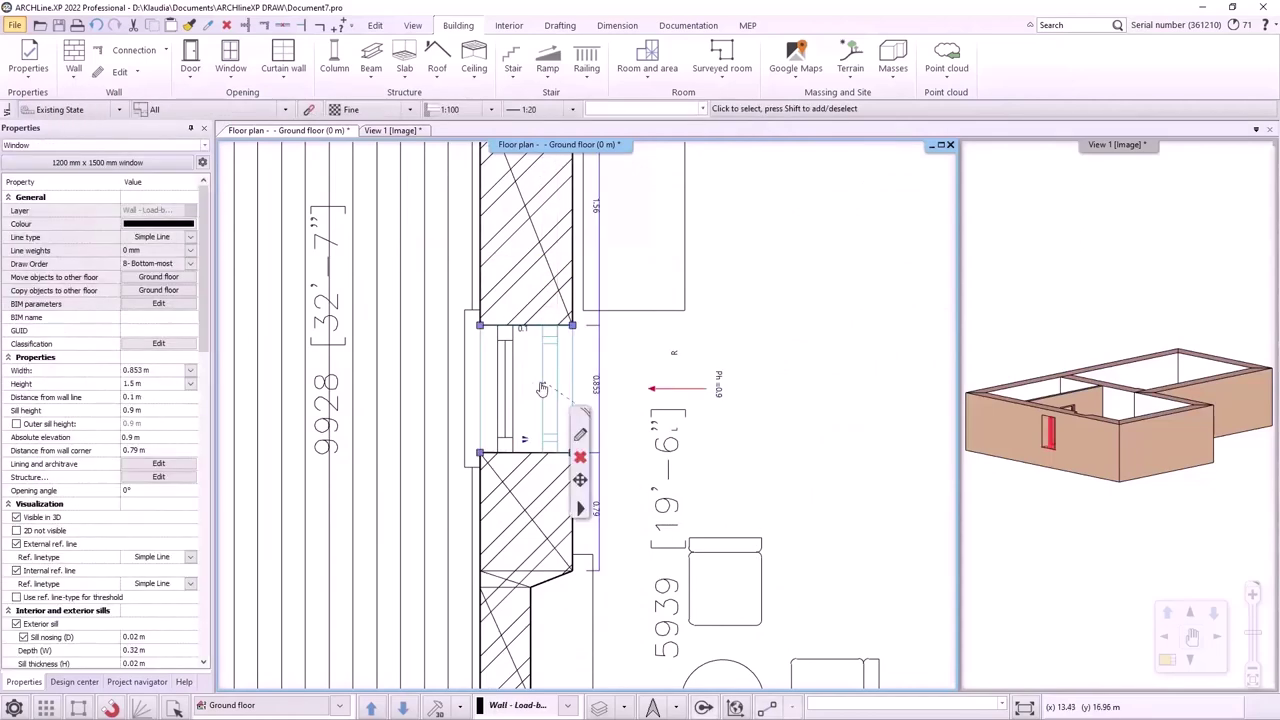
left_click(136, 399)
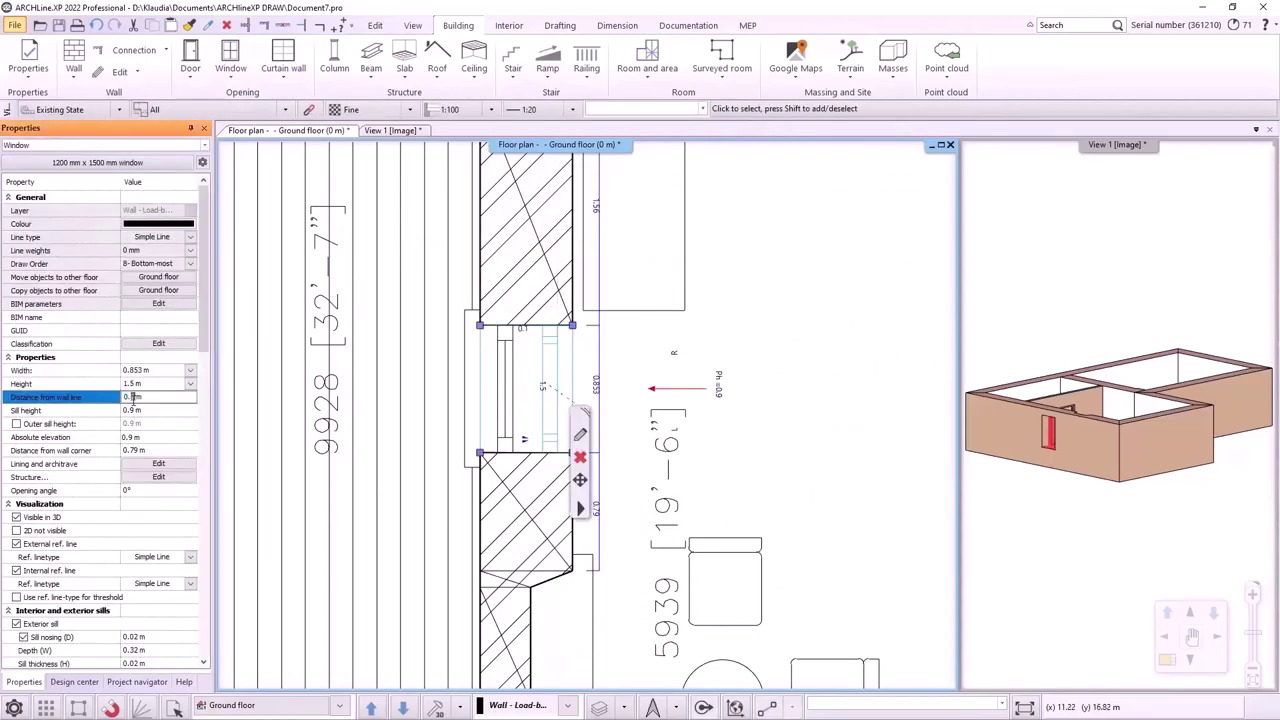
type("4")
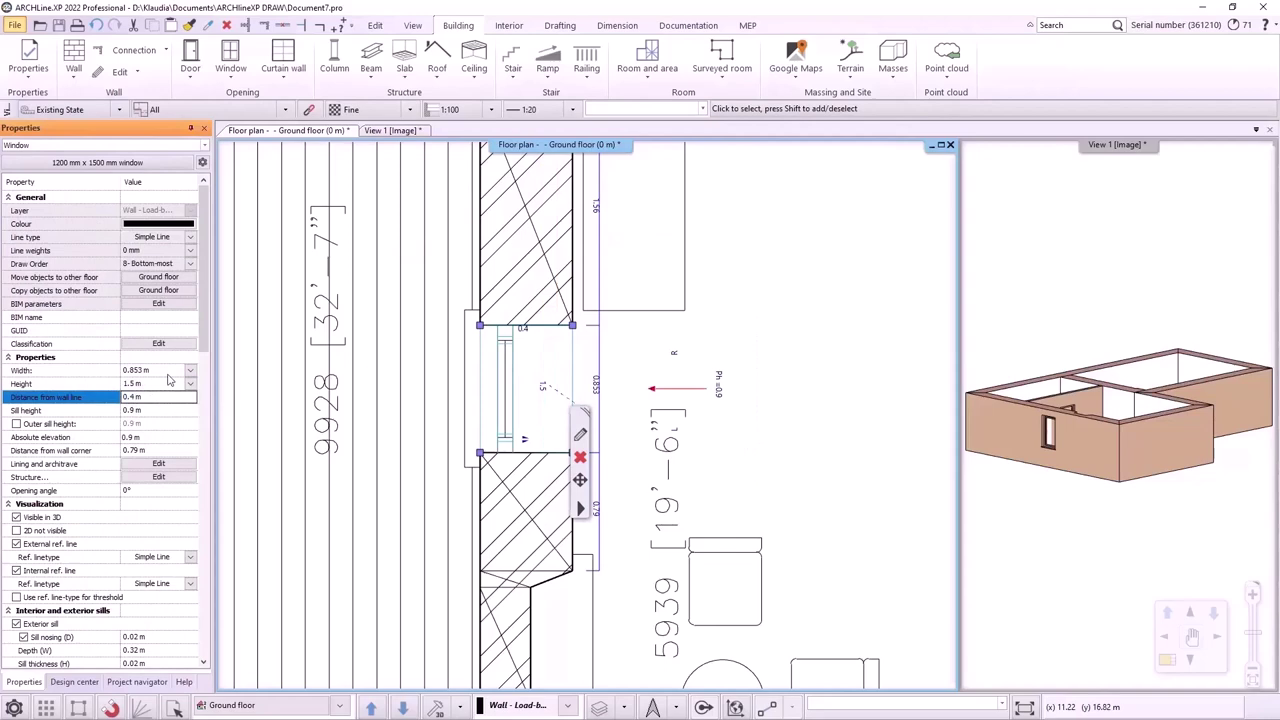
left_click(788, 345)
Step: Place a 1200 mm x 1500 mm style window by two points on the outer edge of the large bedroom's lower exterior wall, matching the plan's opening
scroll(800, 560, "down", 3)
middle_click_drag(803, 572, 626, 413)
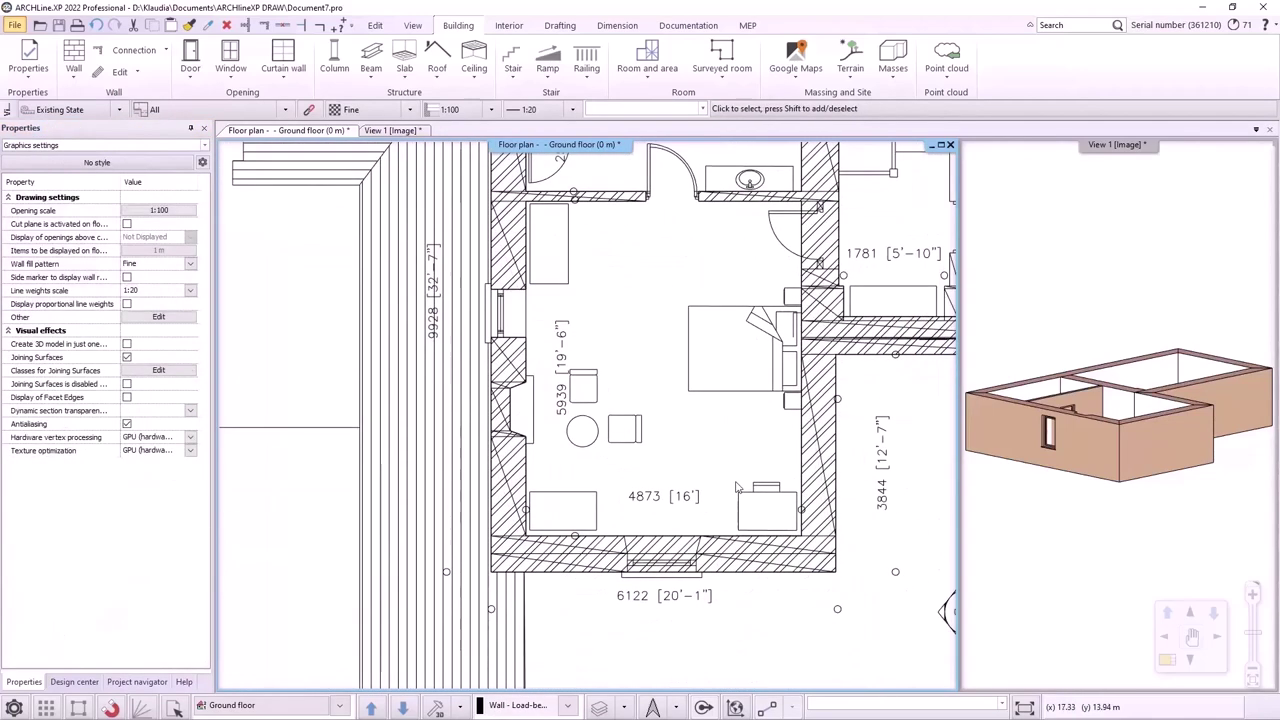
scroll(520, 473, "up", 3)
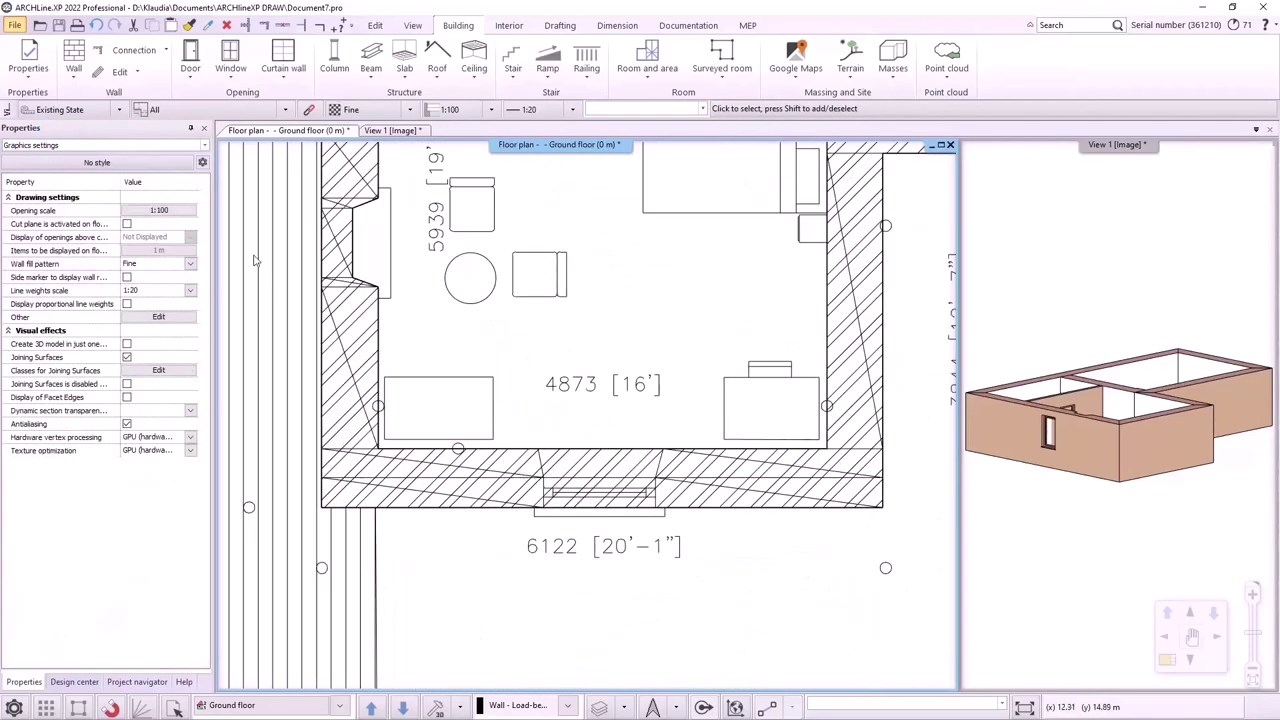
left_click(231, 80)
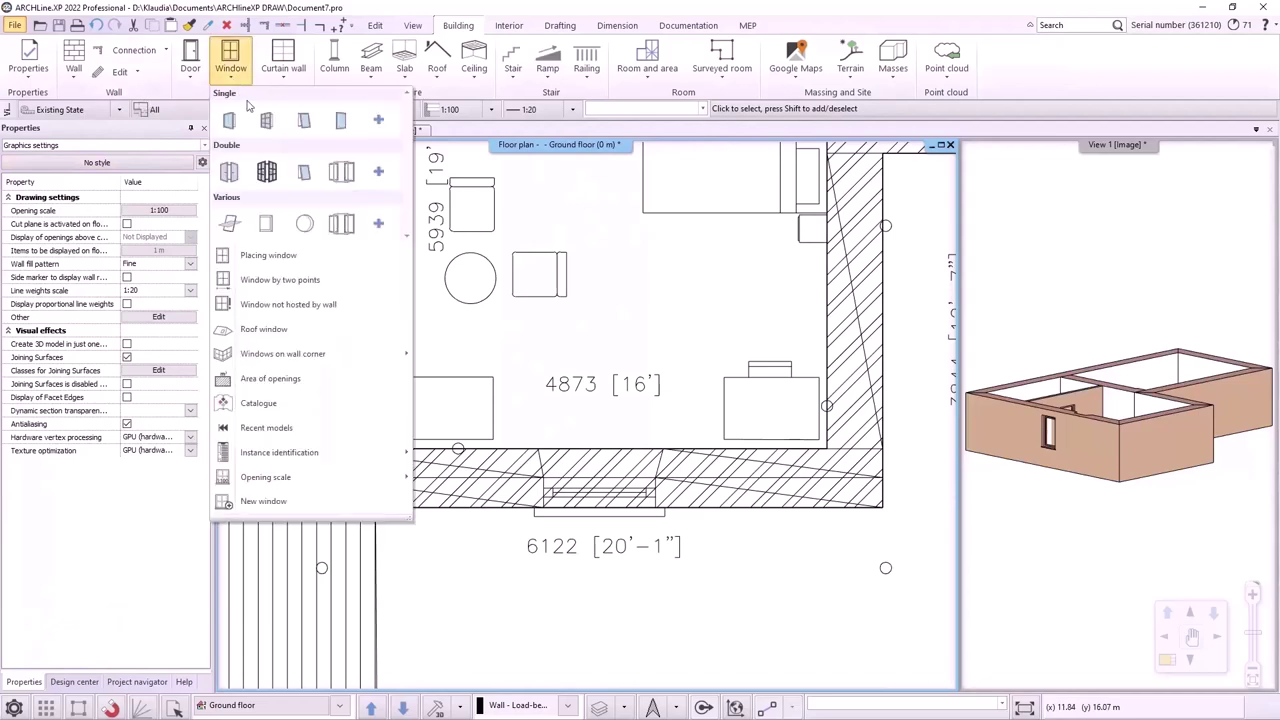
left_click(281, 283)
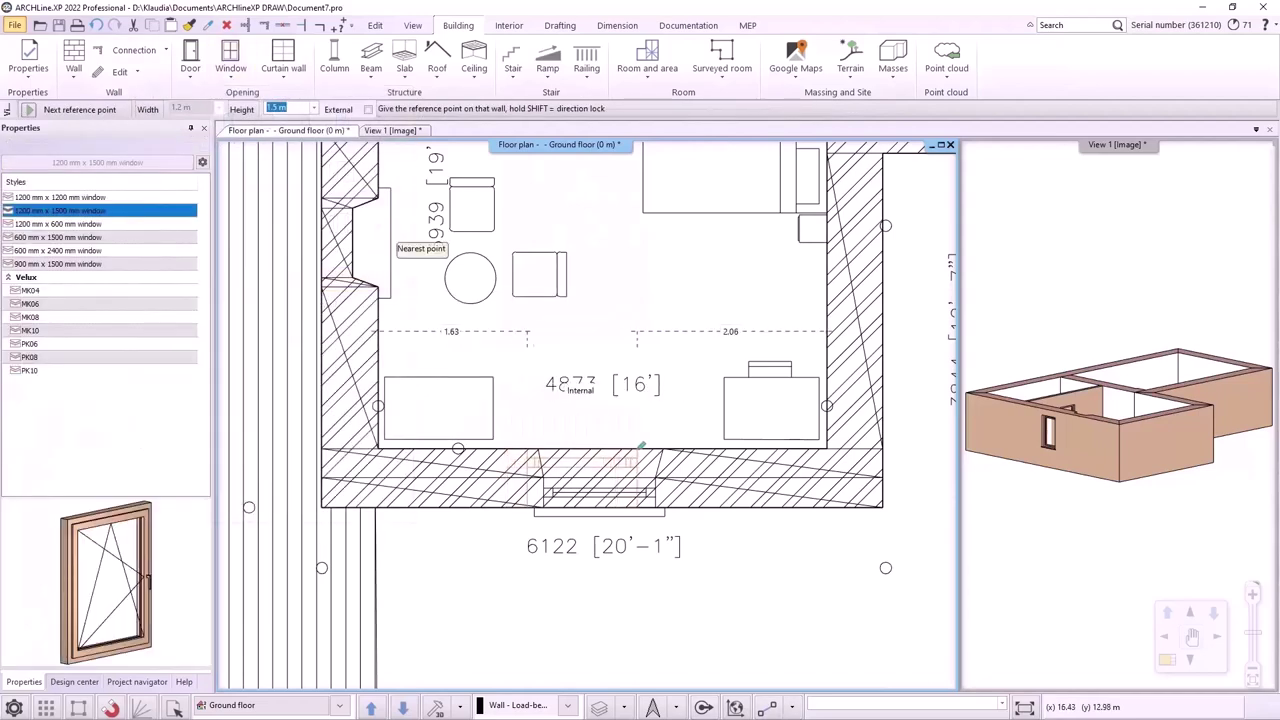
scroll(719, 469, "up", 3)
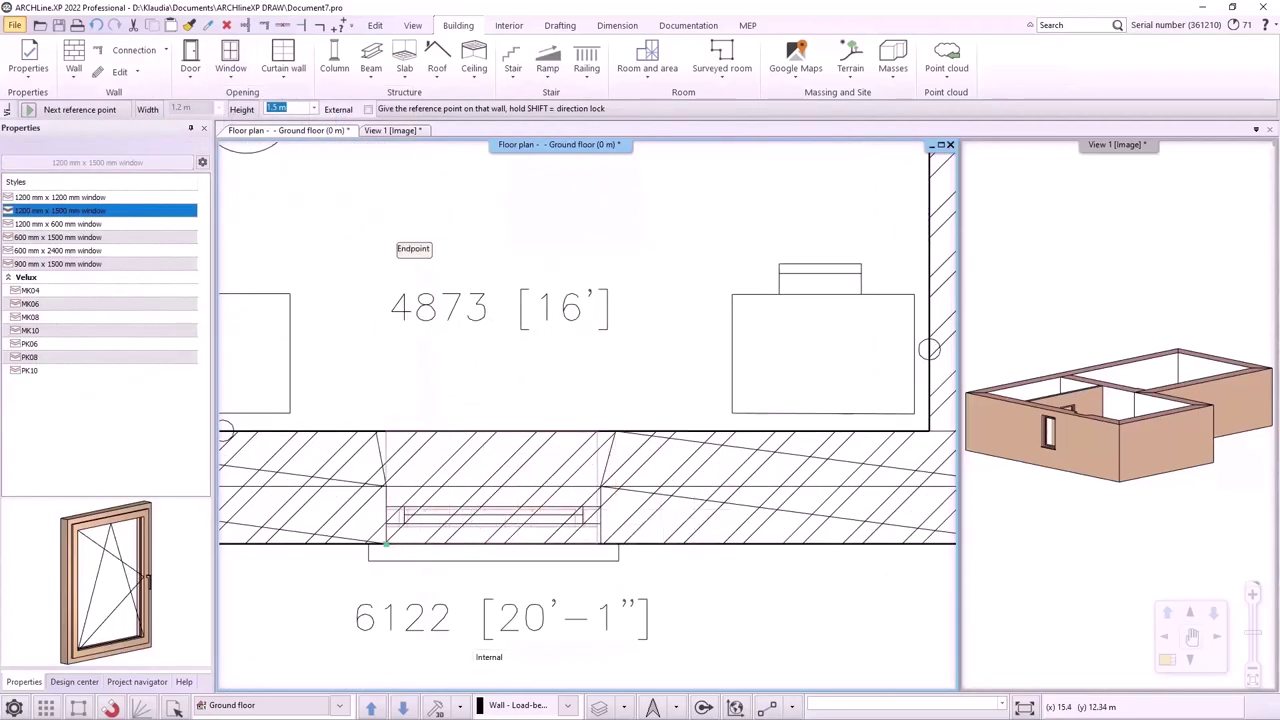
left_click(386, 544)
left_click(600, 535)
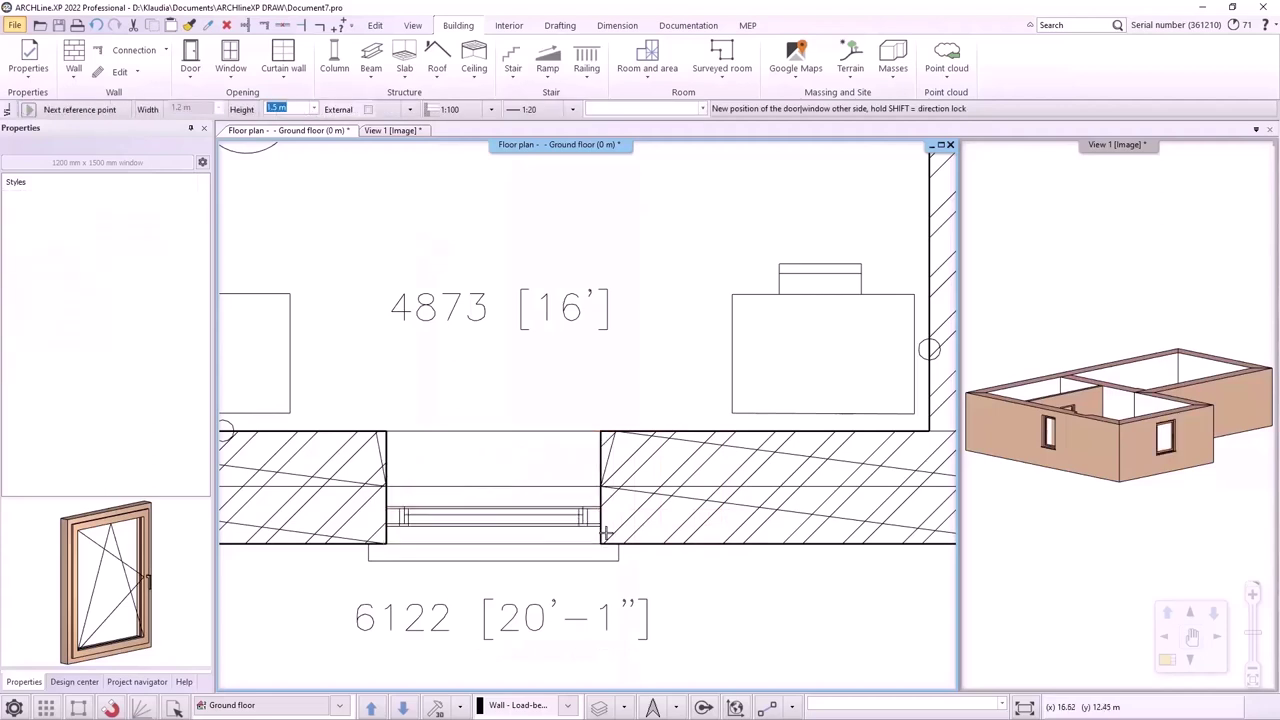
key("Escape")
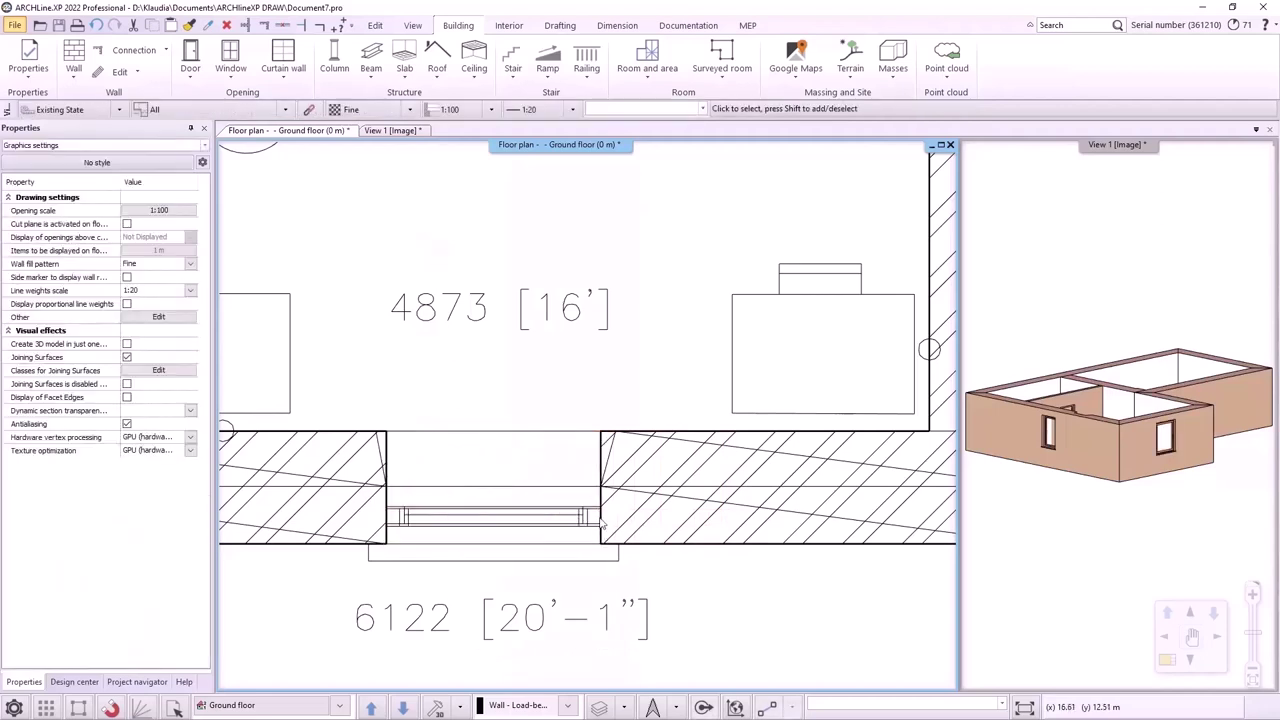
Step: Check the placed windows from outside in the 3D view, and set the floor plan's opening scale to 1:20
left_click(388, 130)
double_click(440, 490)
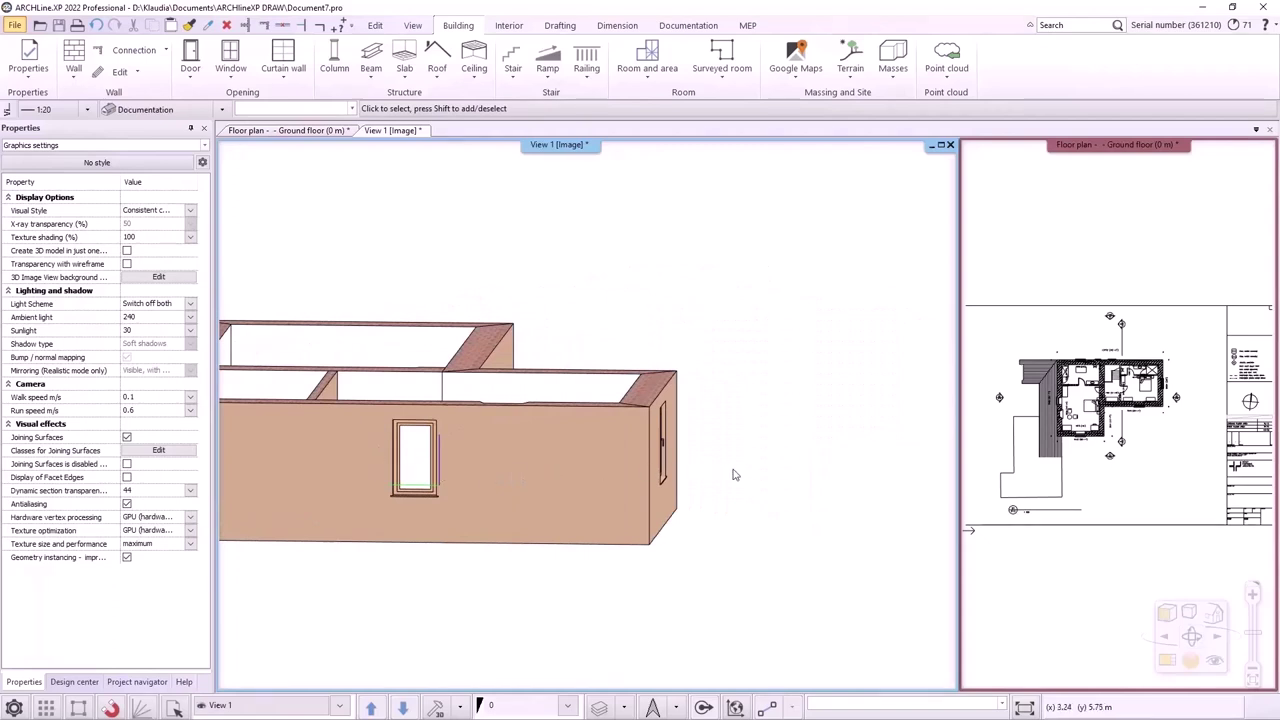
middle_click_drag(737, 475, 590, 472)
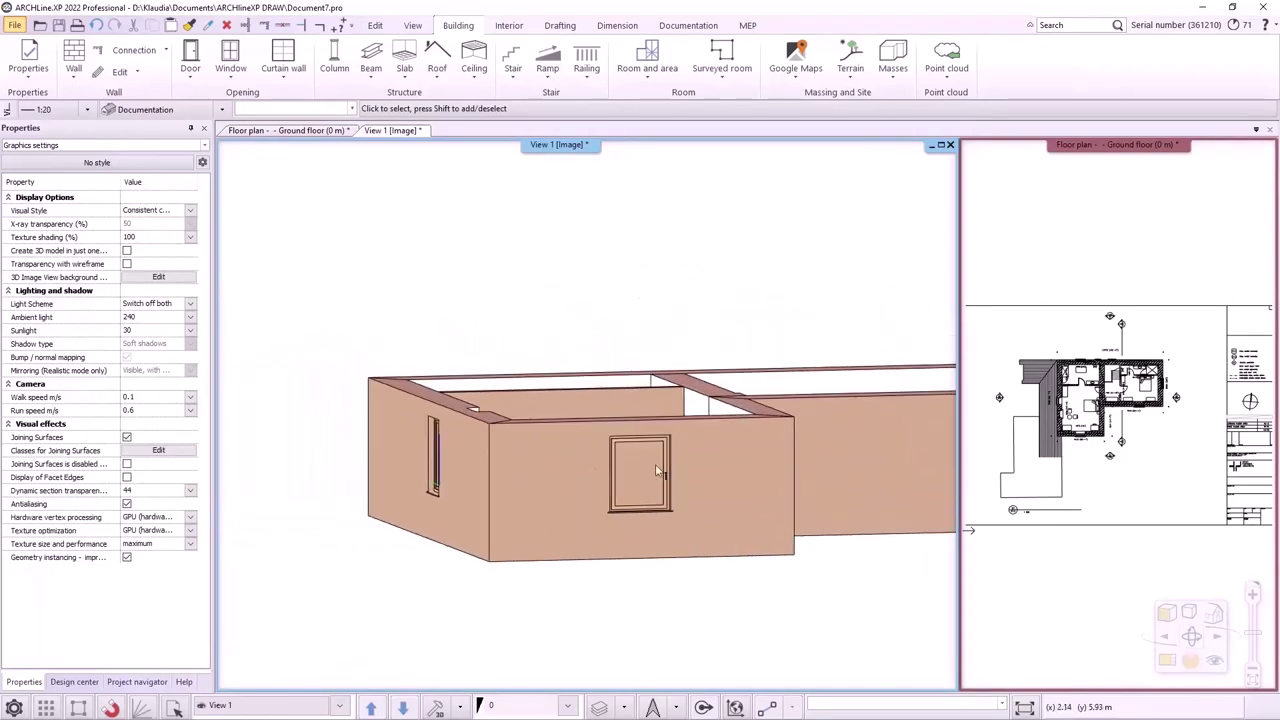
scroll(656, 476, "up", 3)
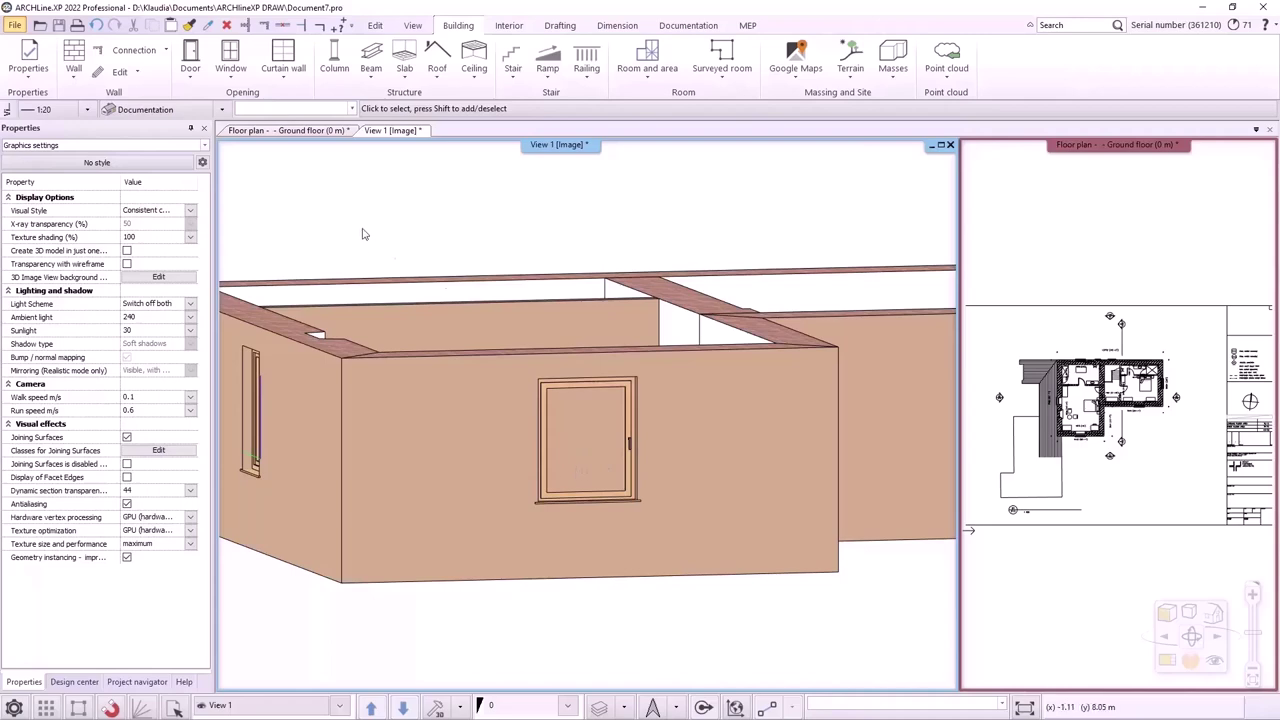
left_click(298, 131)
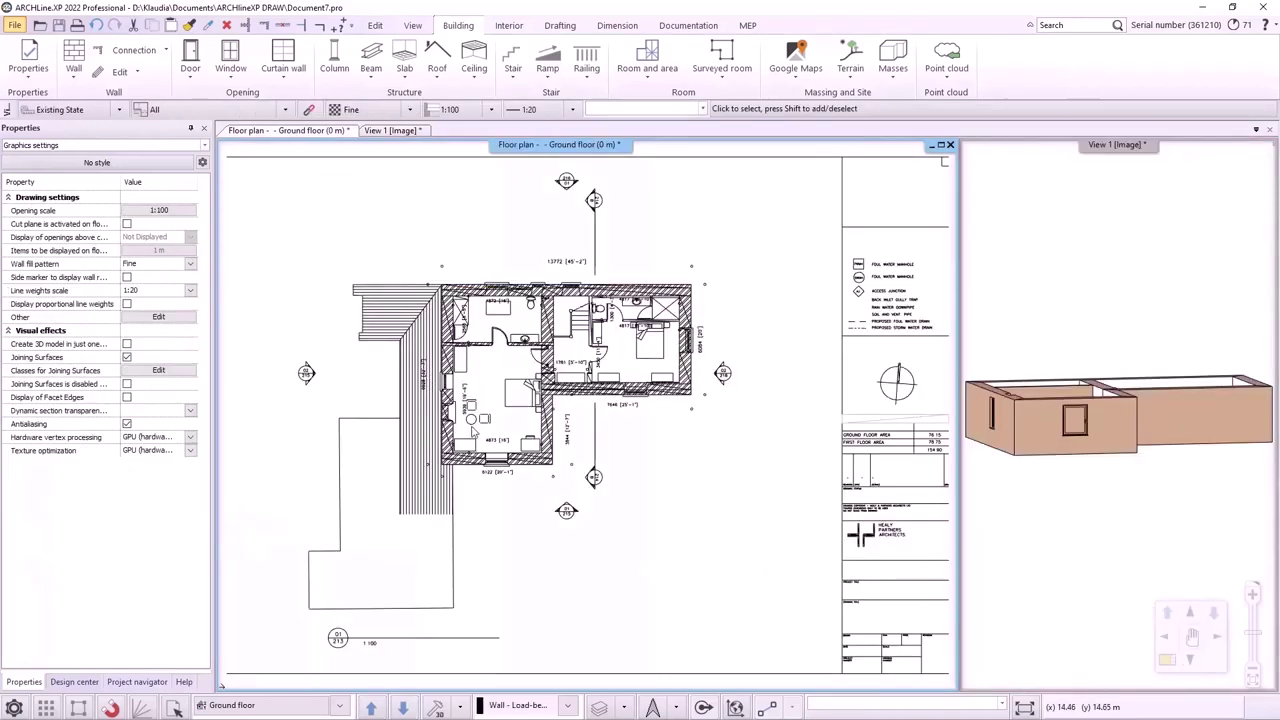
scroll(466, 427, "up", 8)
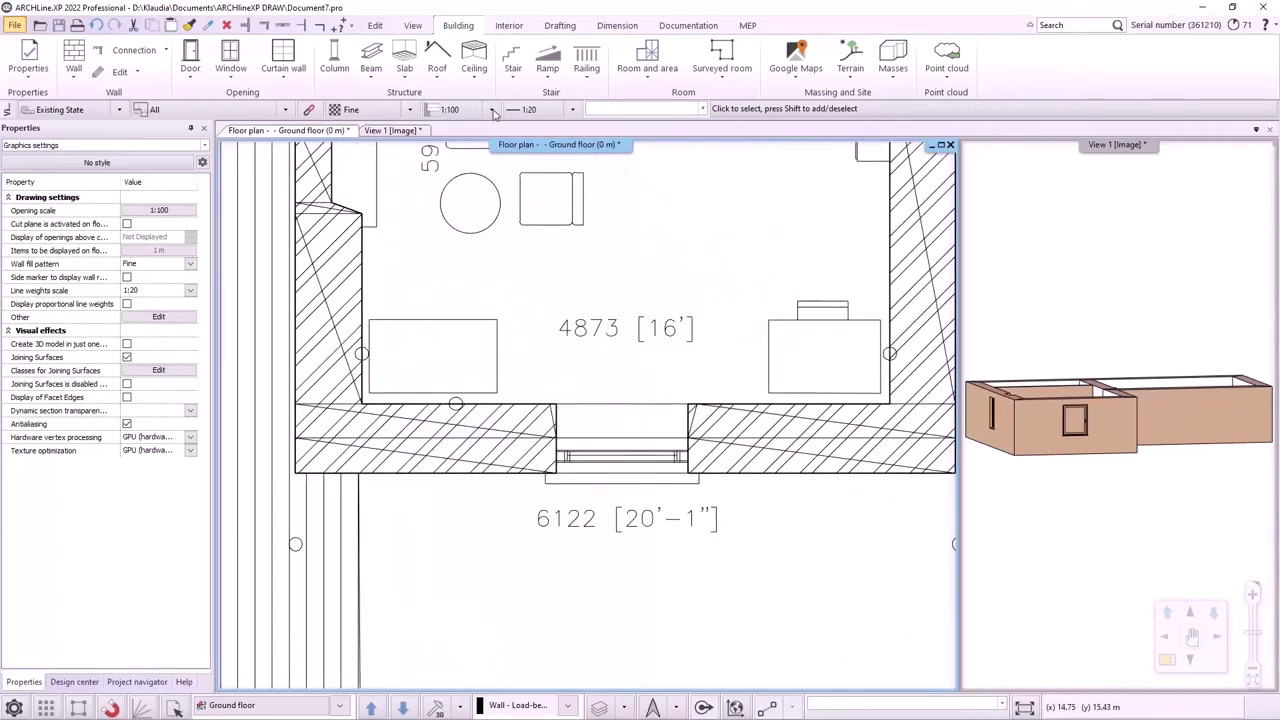
left_click(491, 109)
left_click(455, 121)
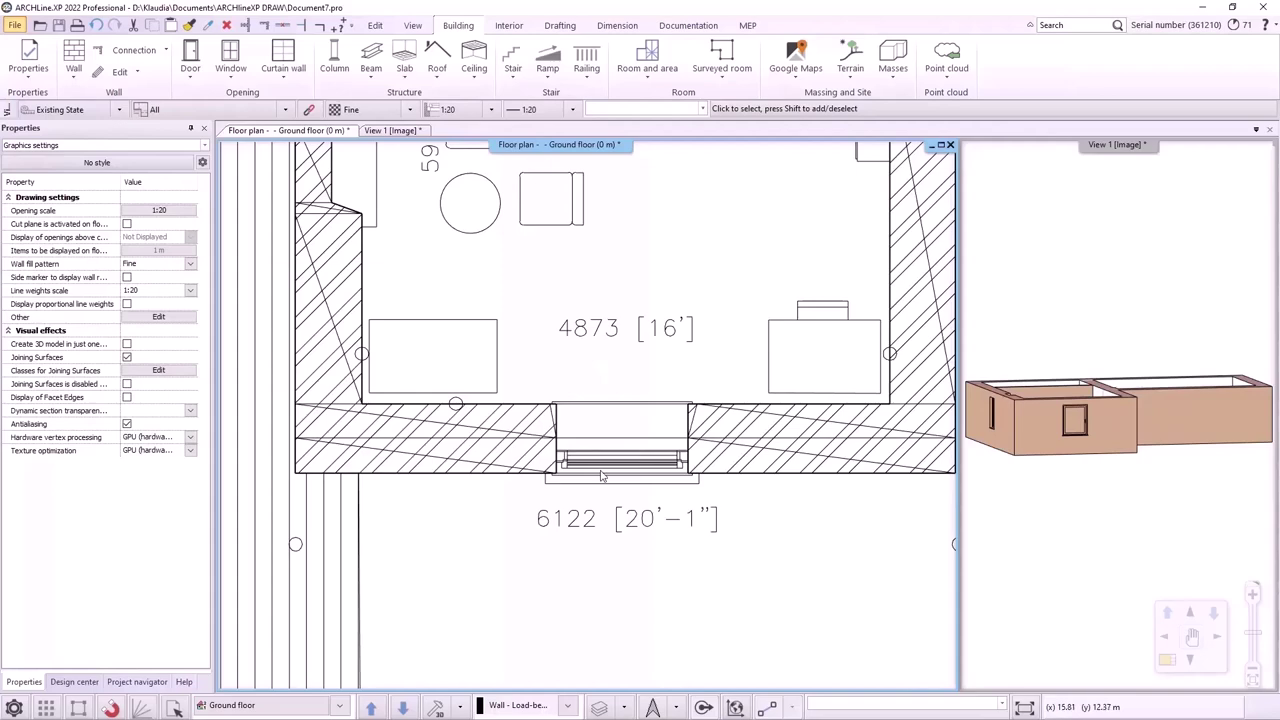
Step: Mirror the window in the large bedroom's lower exterior wall, and set the floor plan's opening scale to 1:100
scroll(565, 330, "down", 2)
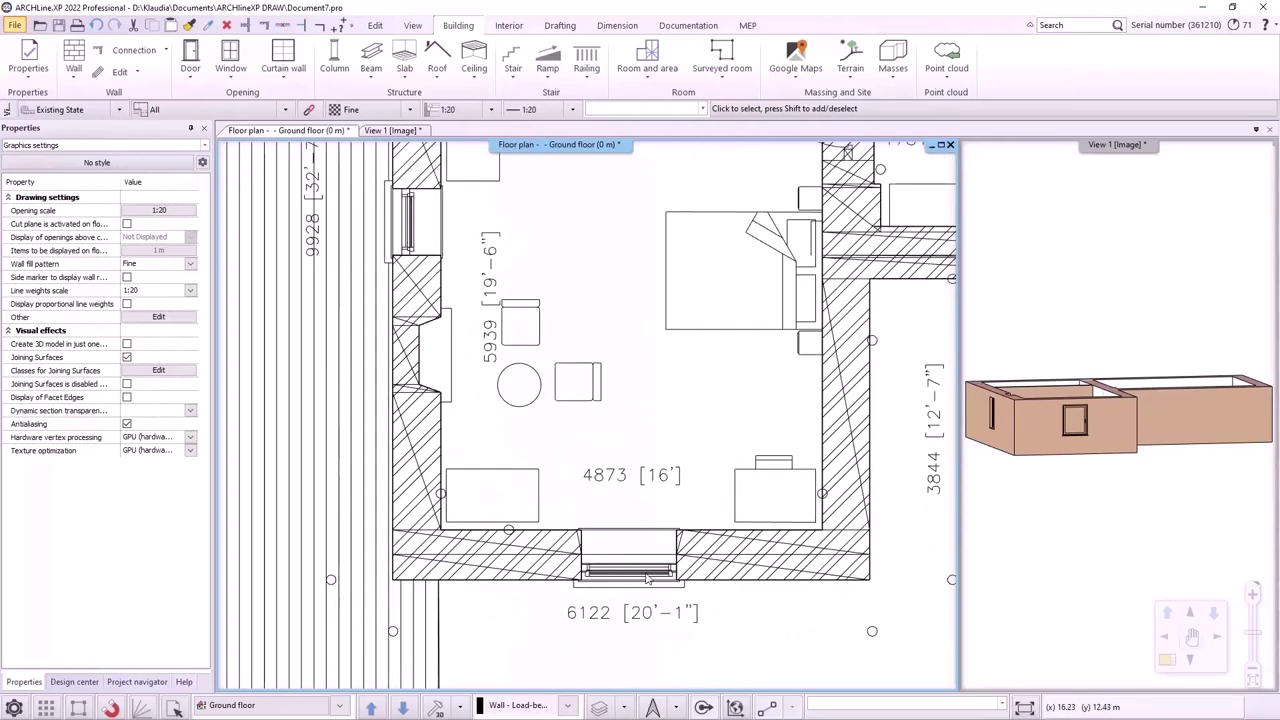
scroll(648, 578, "up", 1)
left_click(615, 532)
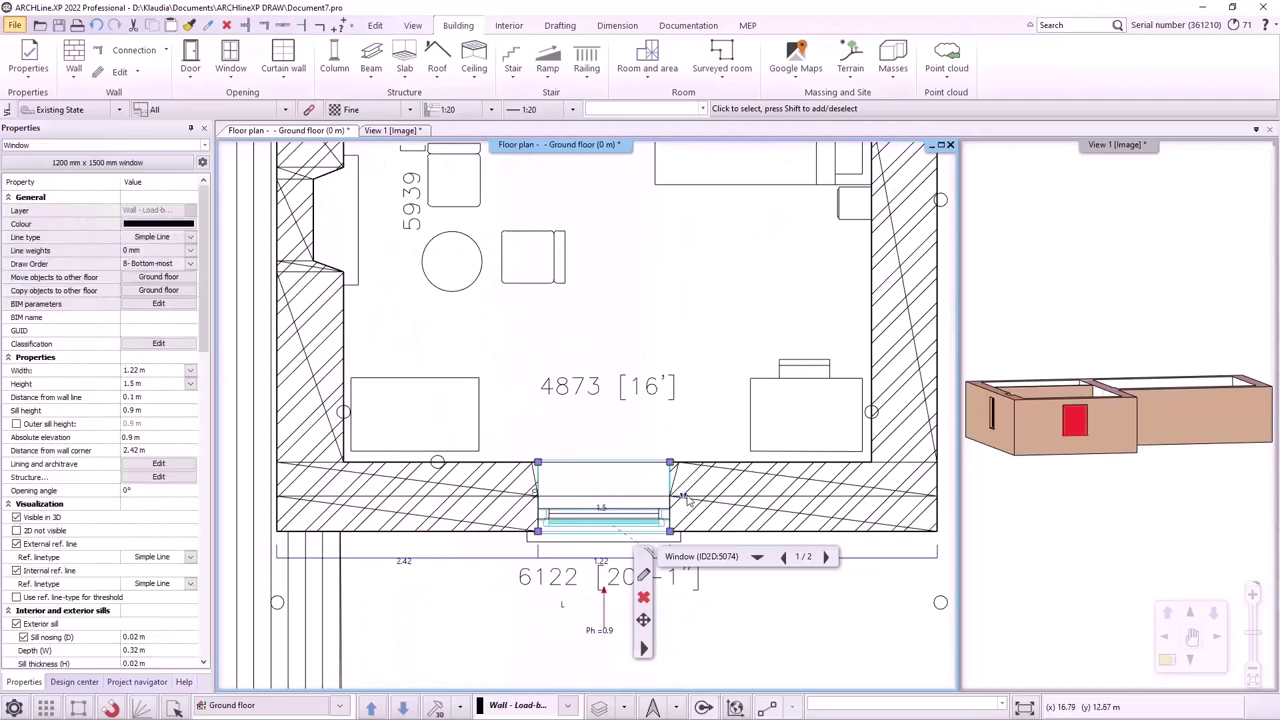
mouse_move(684, 500)
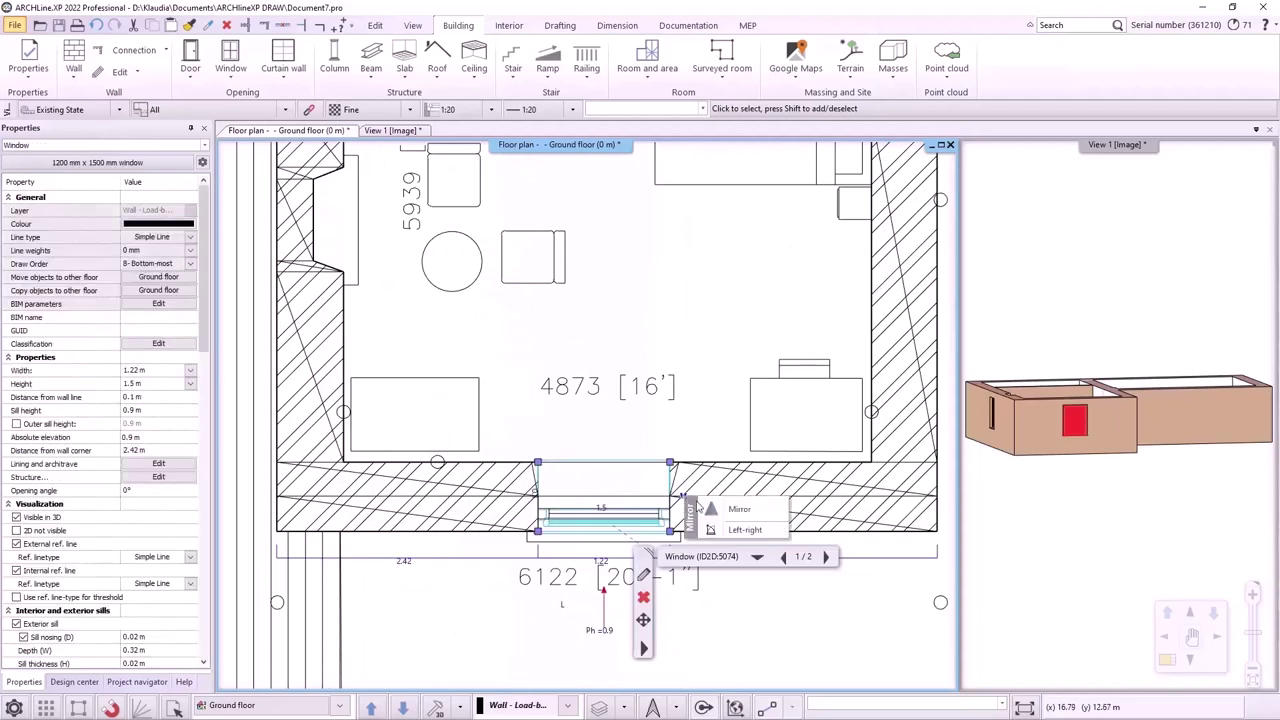
left_click(736, 510)
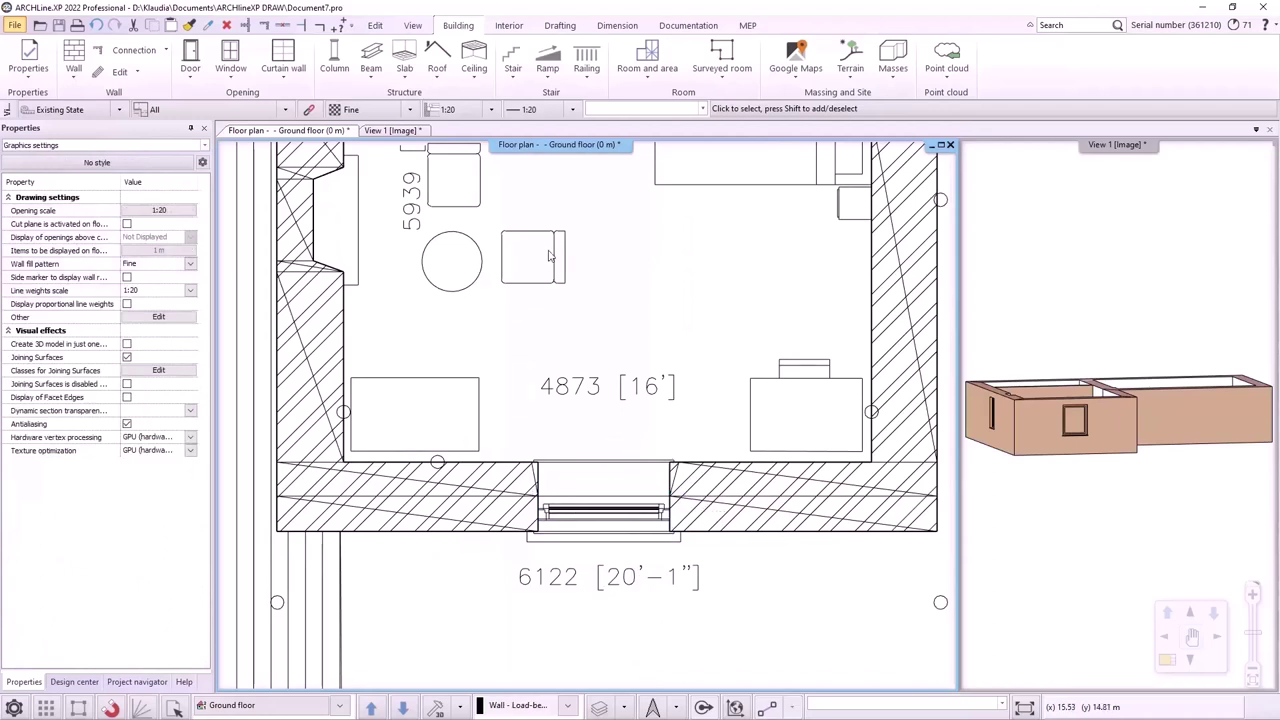
left_click(491, 109)
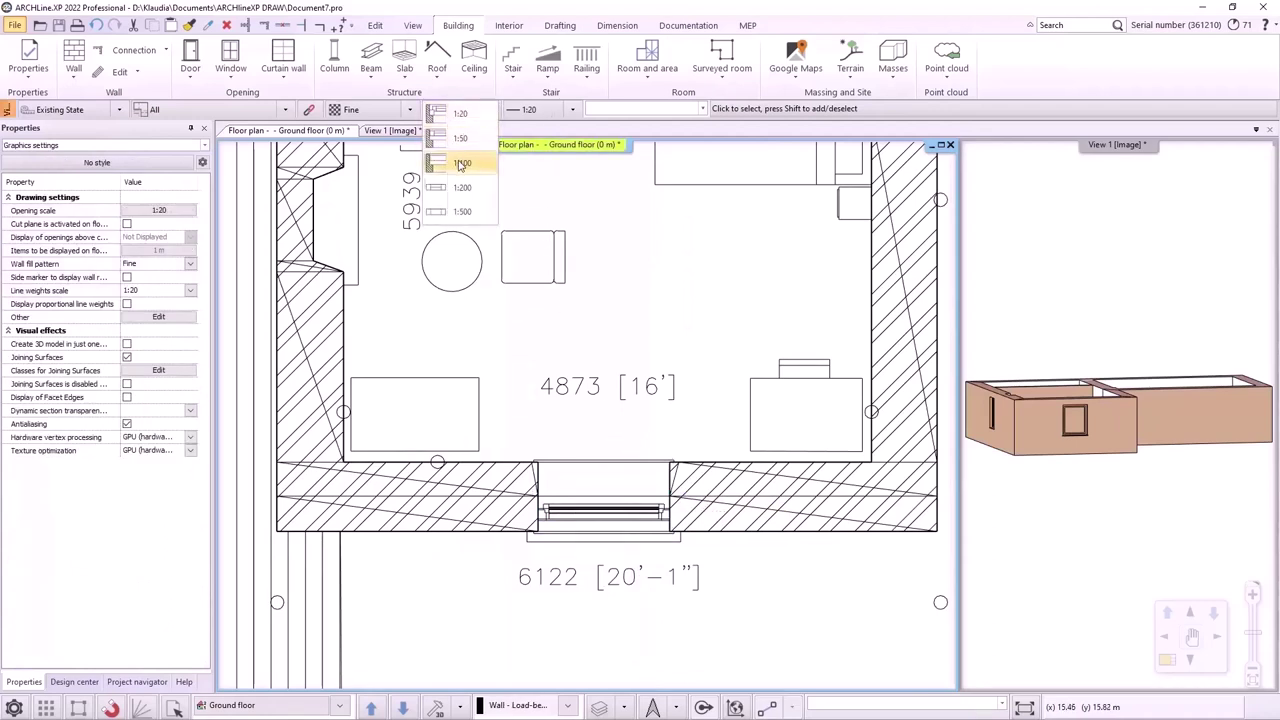
left_click(458, 162)
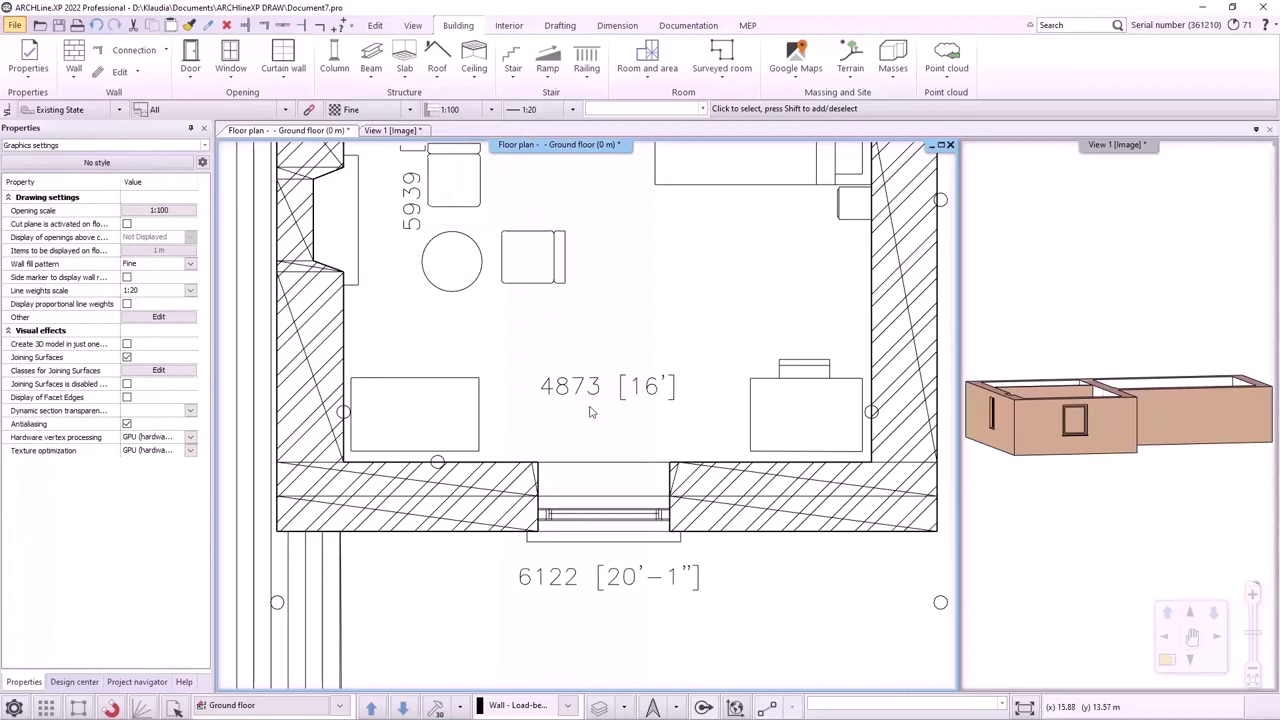
left_click(556, 516)
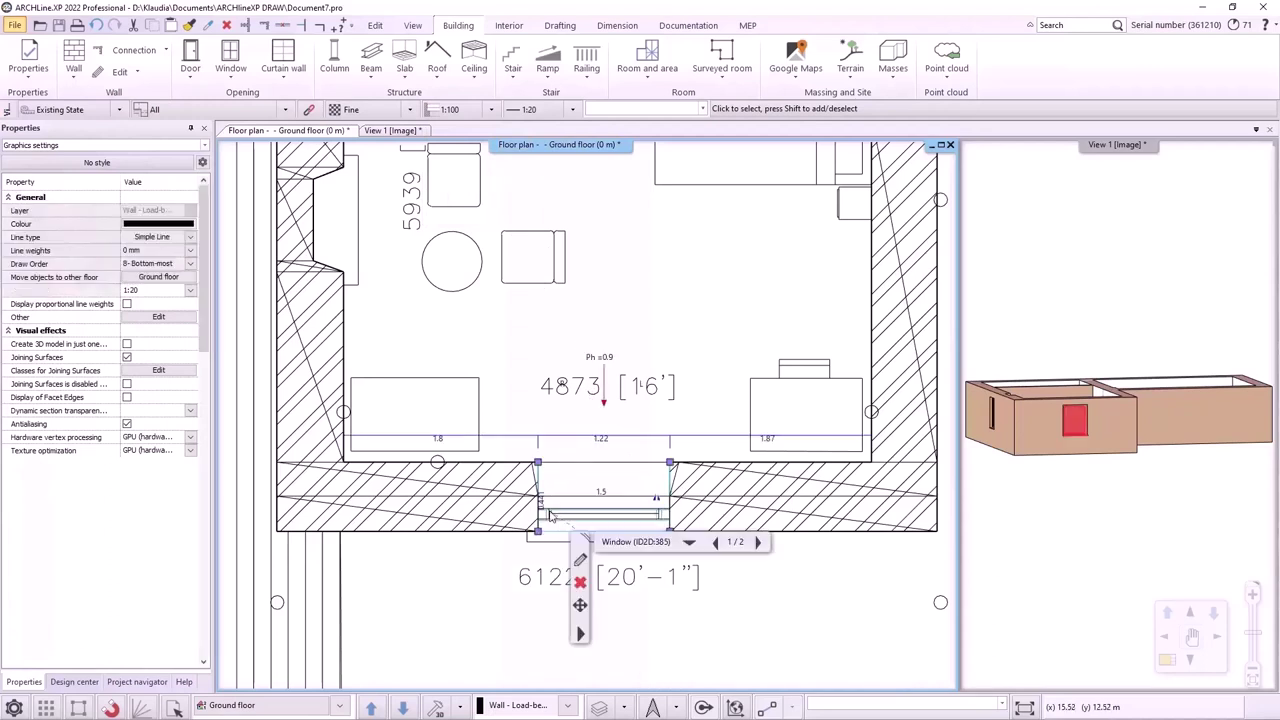
left_click(579, 632)
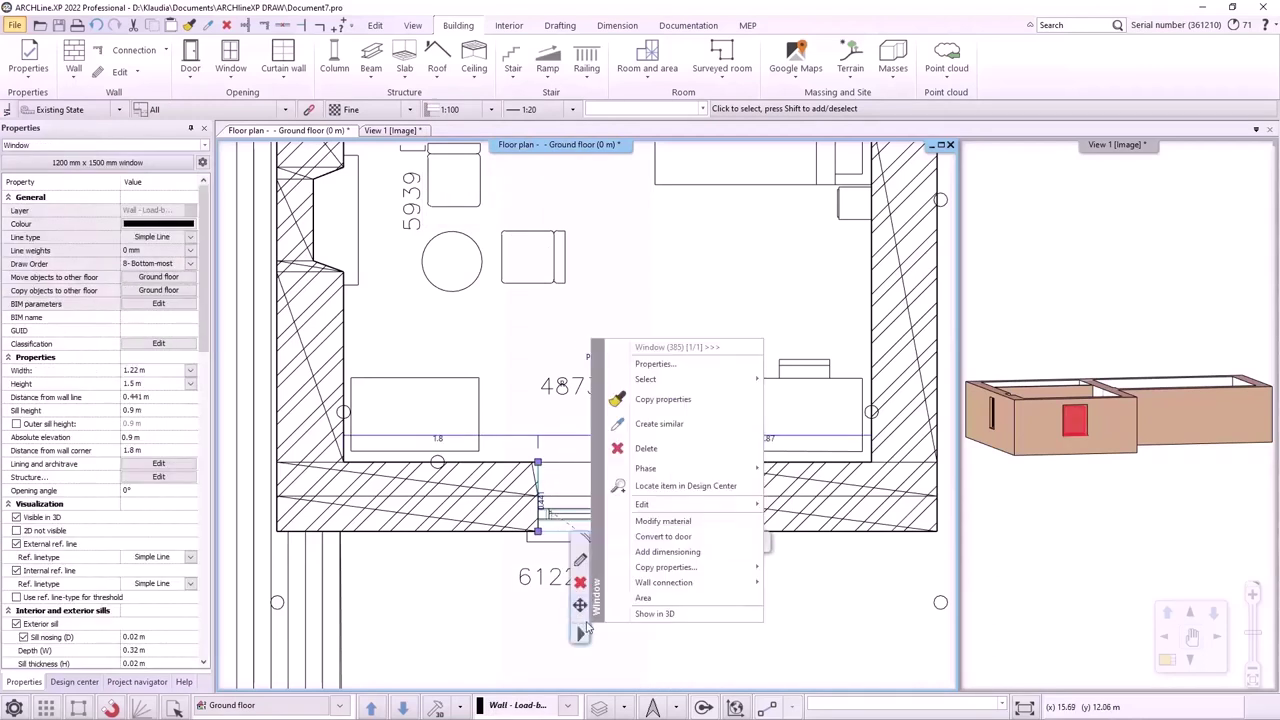
mouse_move(673, 590)
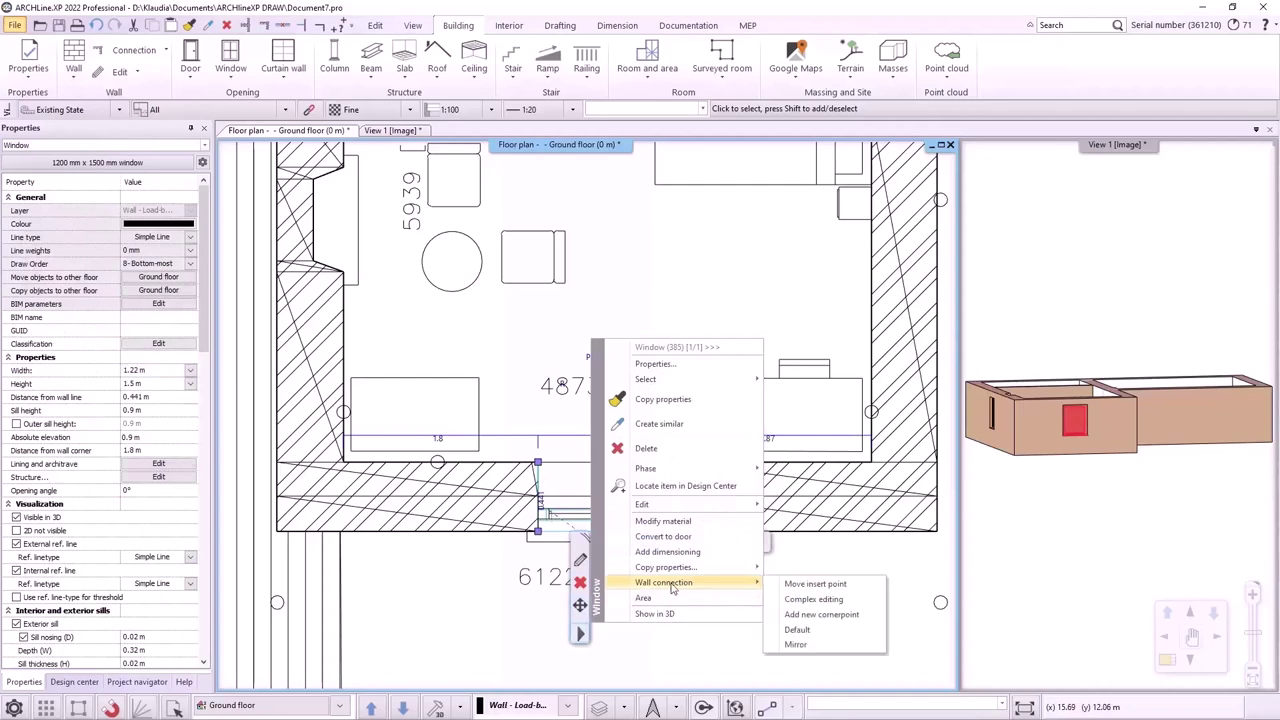
left_click(808, 599)
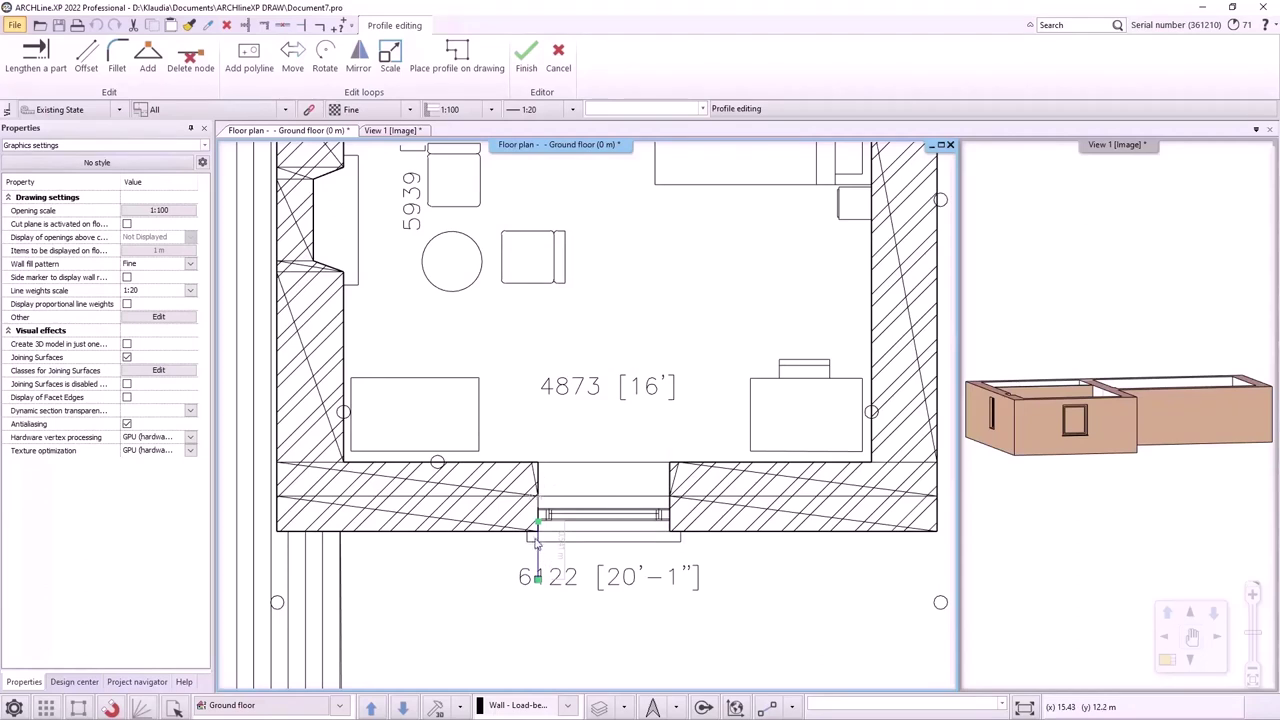
left_click(526, 58)
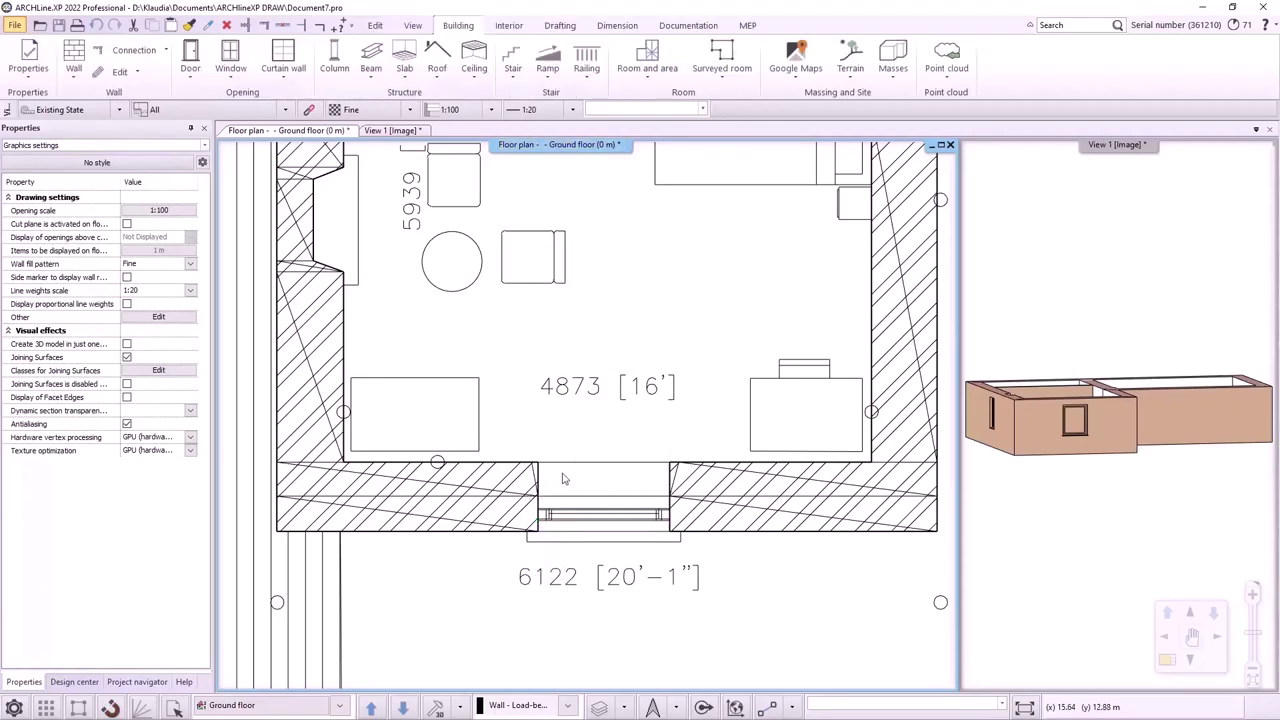
Step: Start complex editing of the lower window's wall connection at its left inner reveal, and insert a node where the plan's splay begins
left_click(541, 478)
left_click(572, 595)
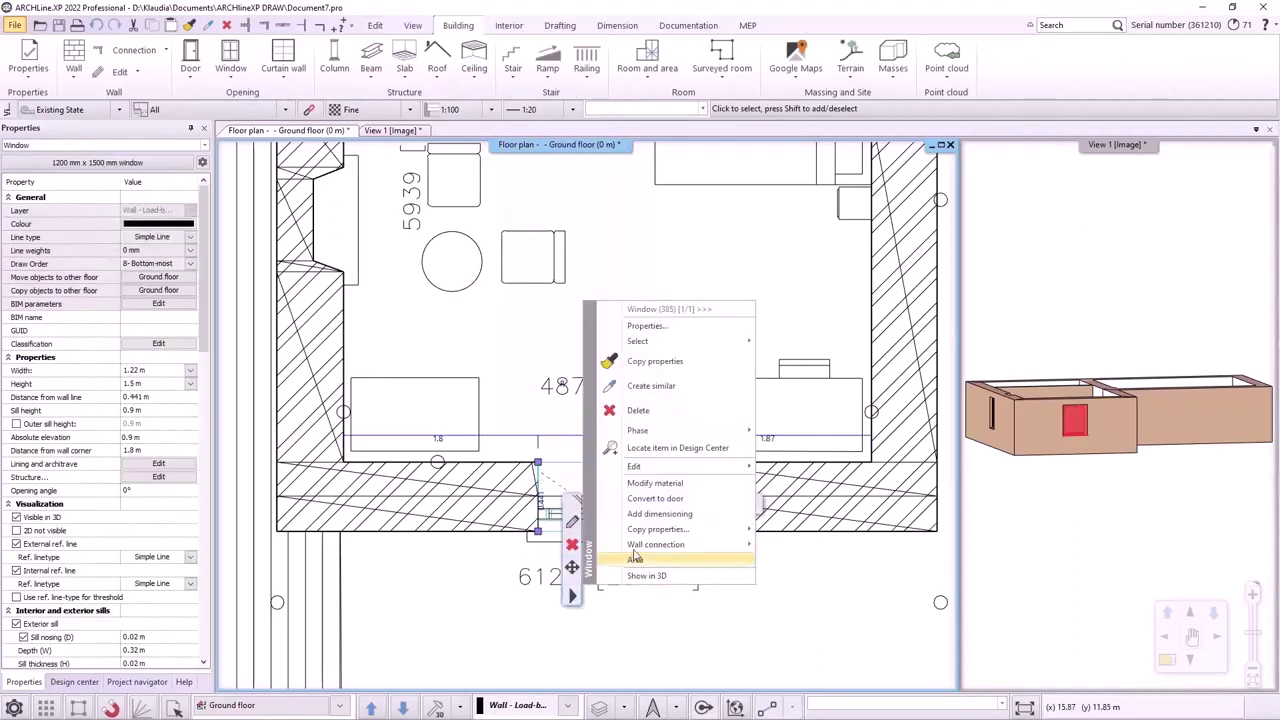
mouse_move(700, 529)
left_click(806, 561)
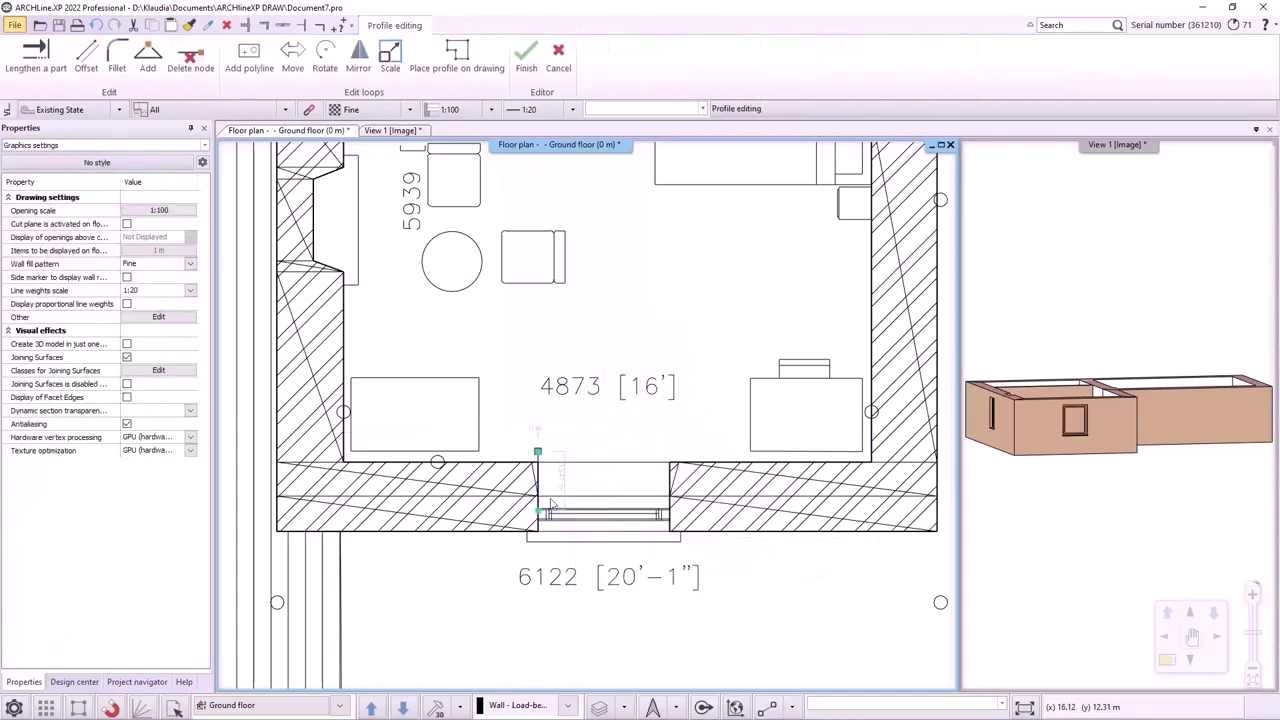
scroll(543, 487, "up", 3)
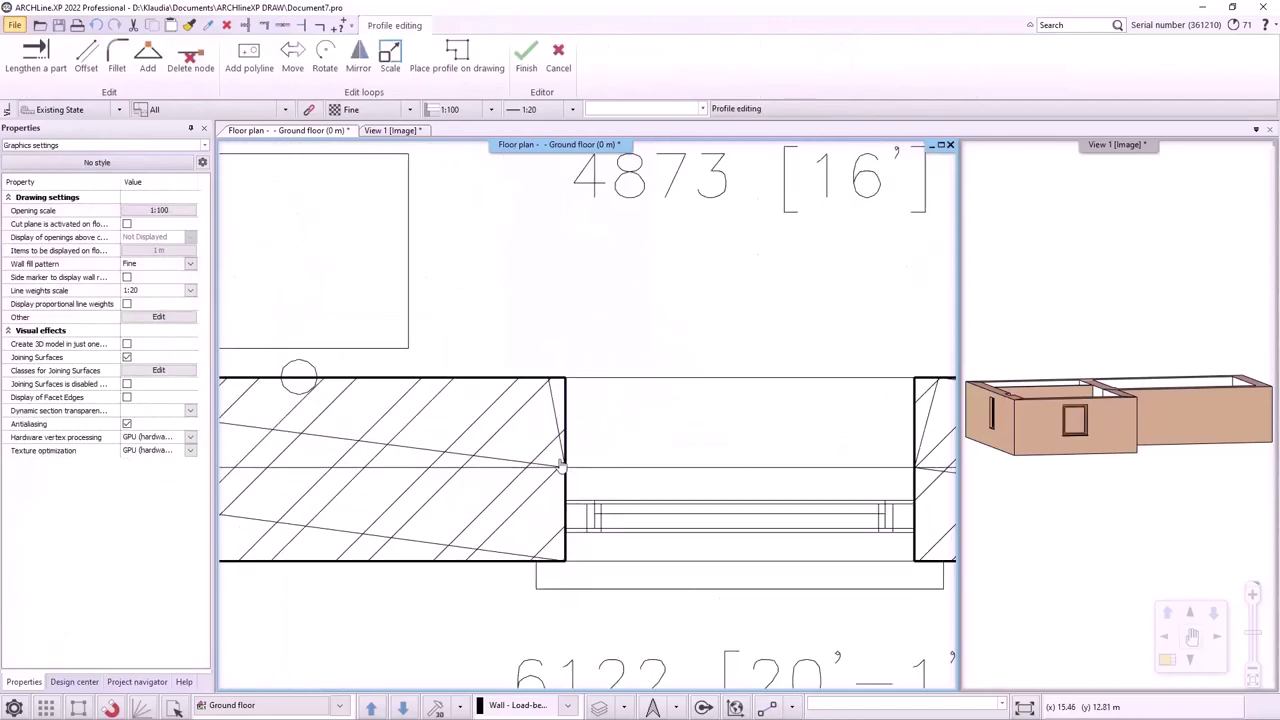
right_click(565, 465)
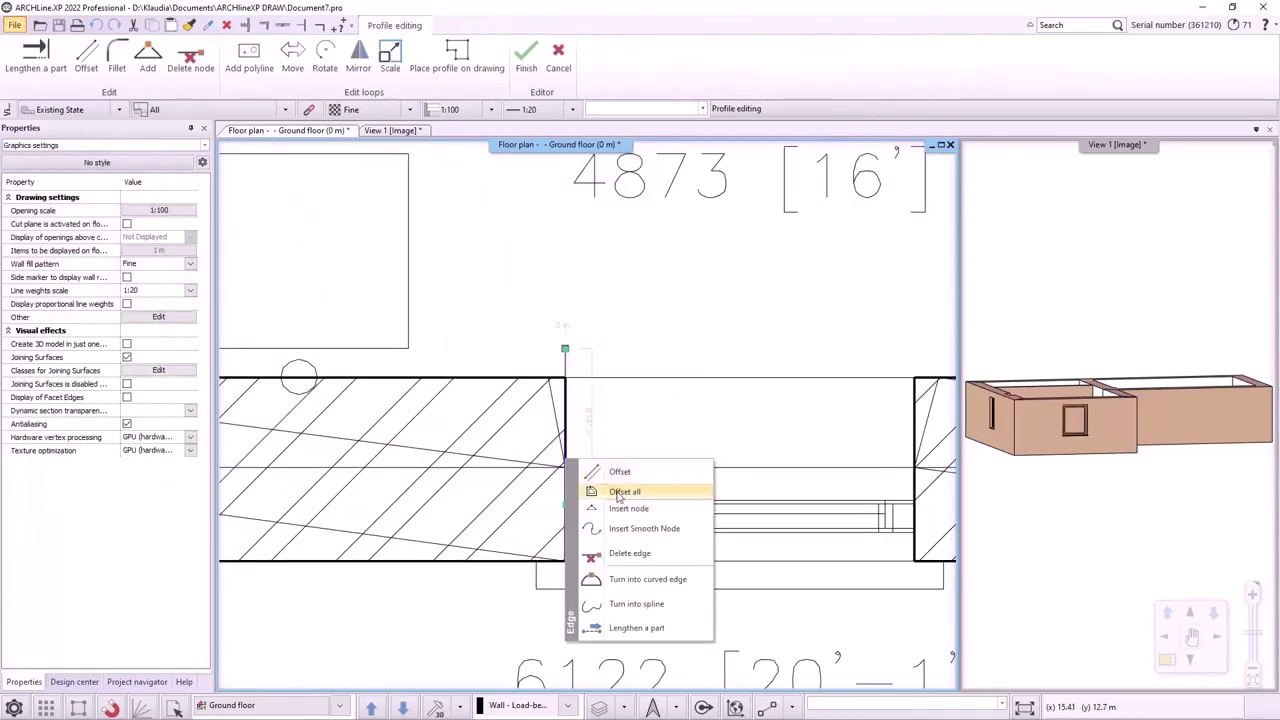
left_click(605, 437)
left_click(580, 466)
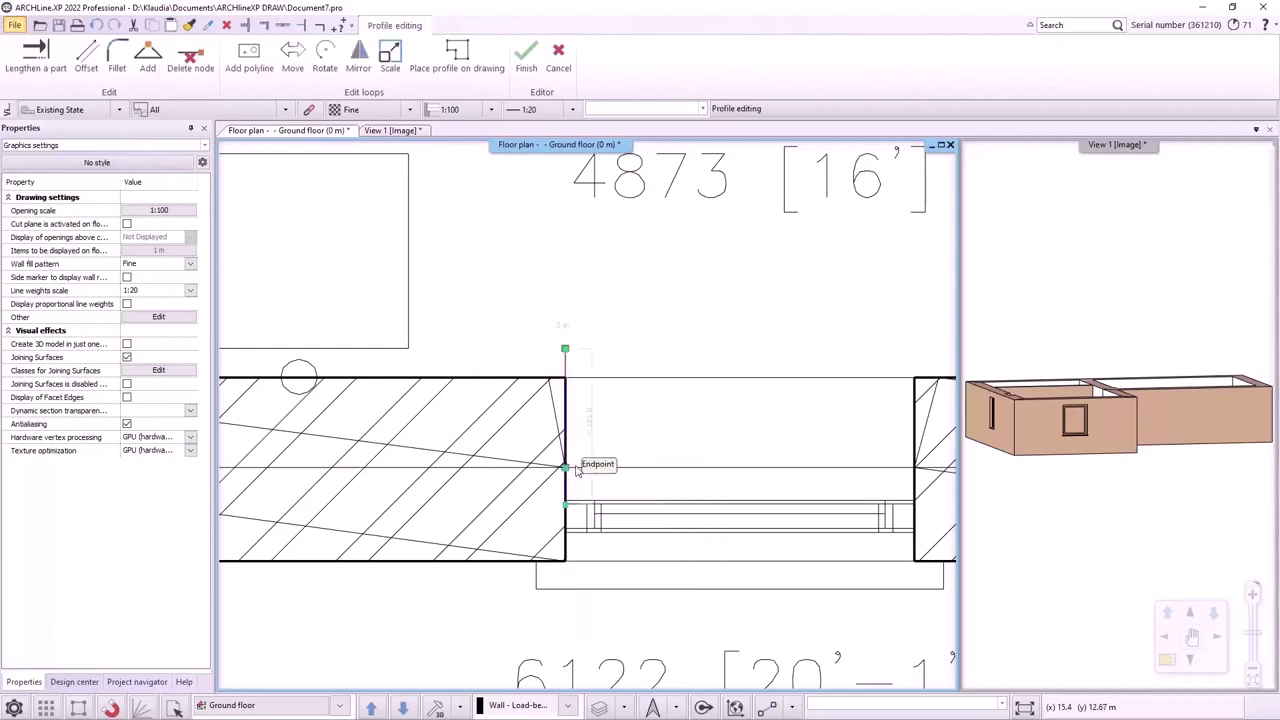
Step: Move the reveal profile's inner end node to the plan's splayed corner on the inner wall face, and finish the profile
right_click(568, 350)
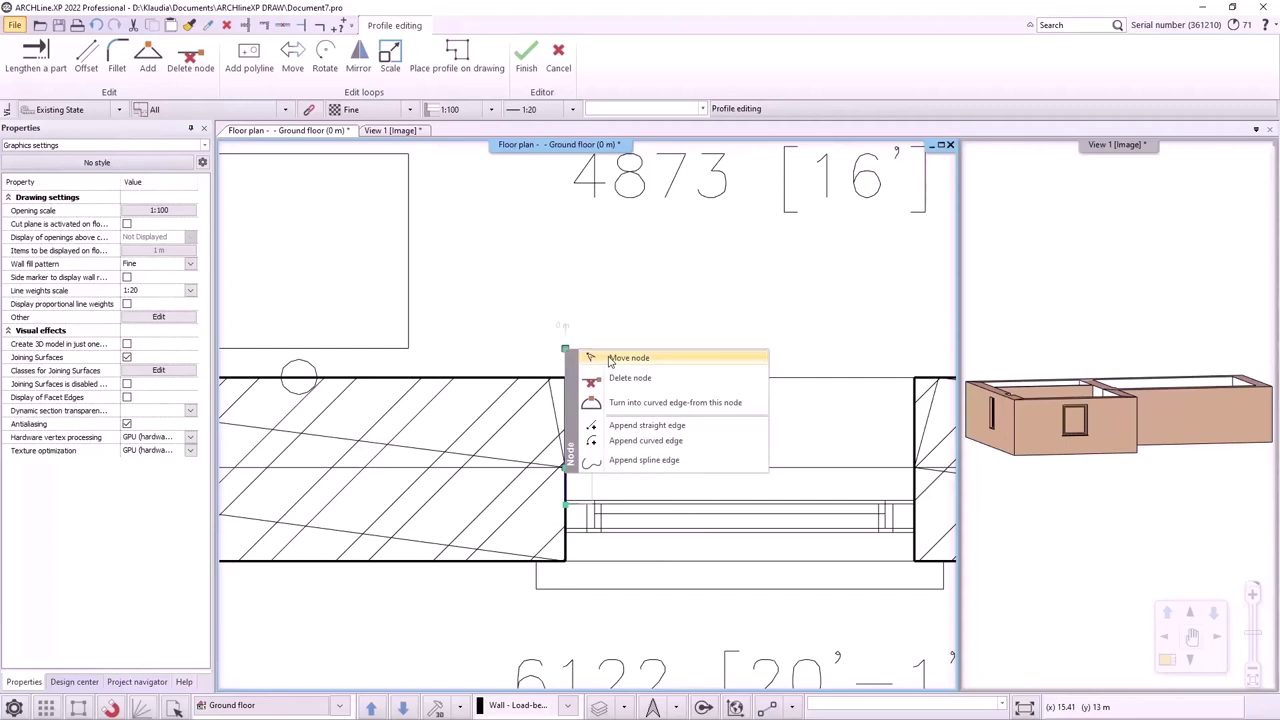
left_click(600, 352)
left_click(548, 379)
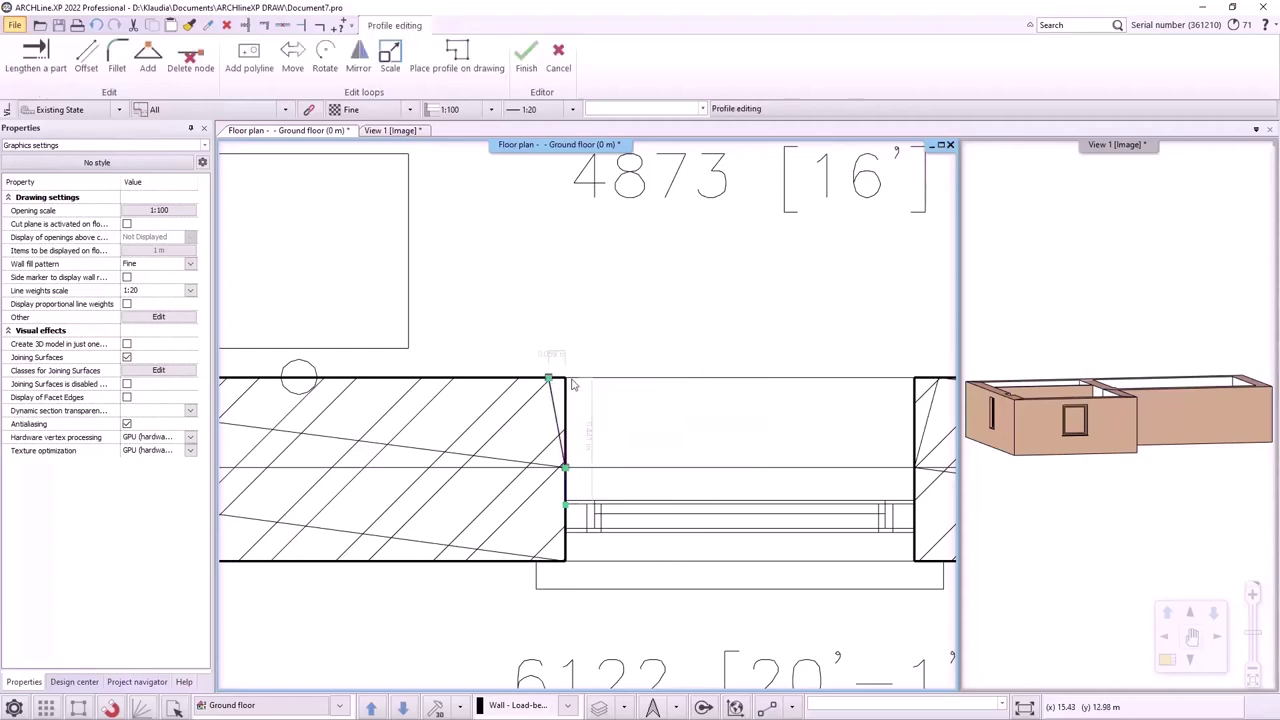
key("Return")
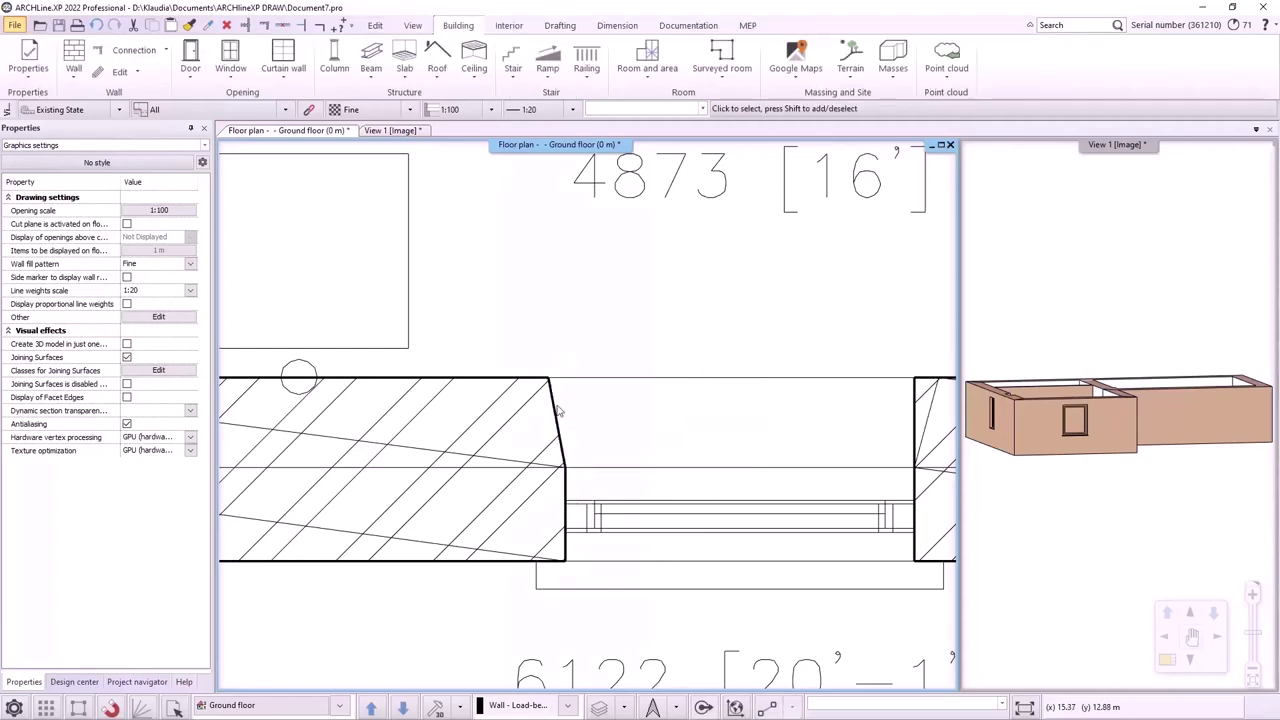
Step: Mirror the wall connection of the window above the 6122 dimension to its opposite jamb
left_click(558, 410)
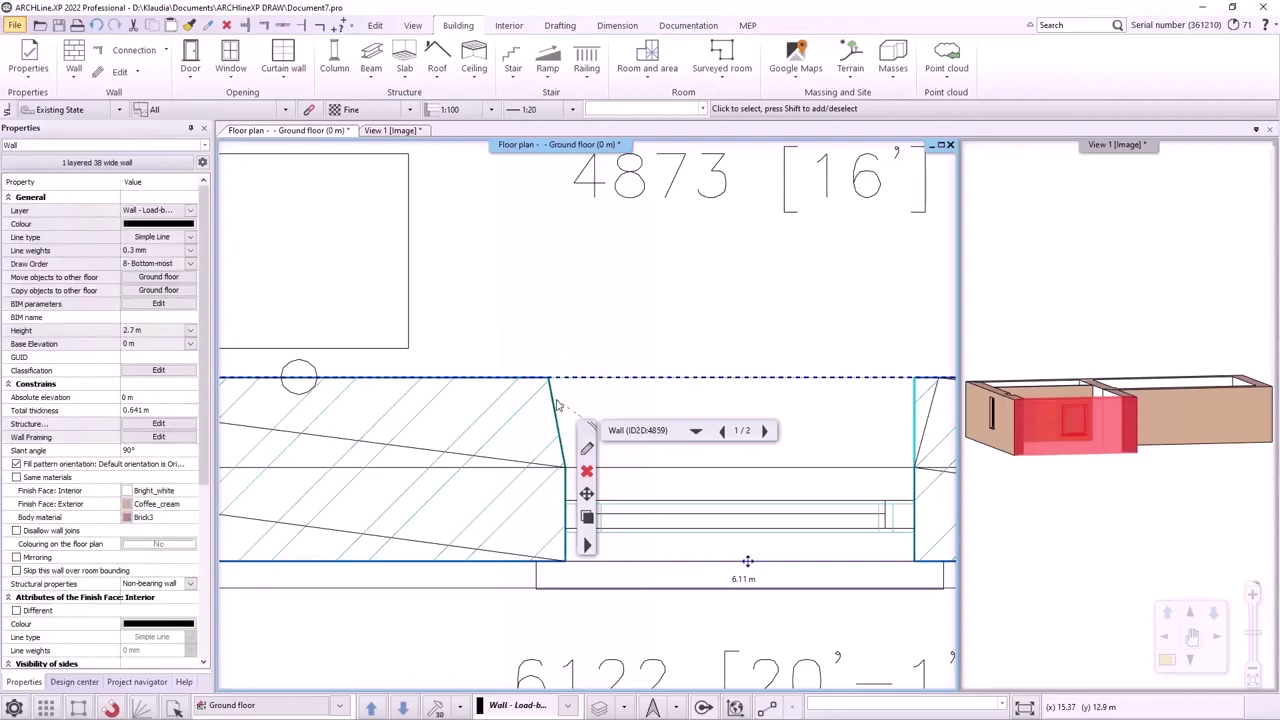
left_click(720, 422)
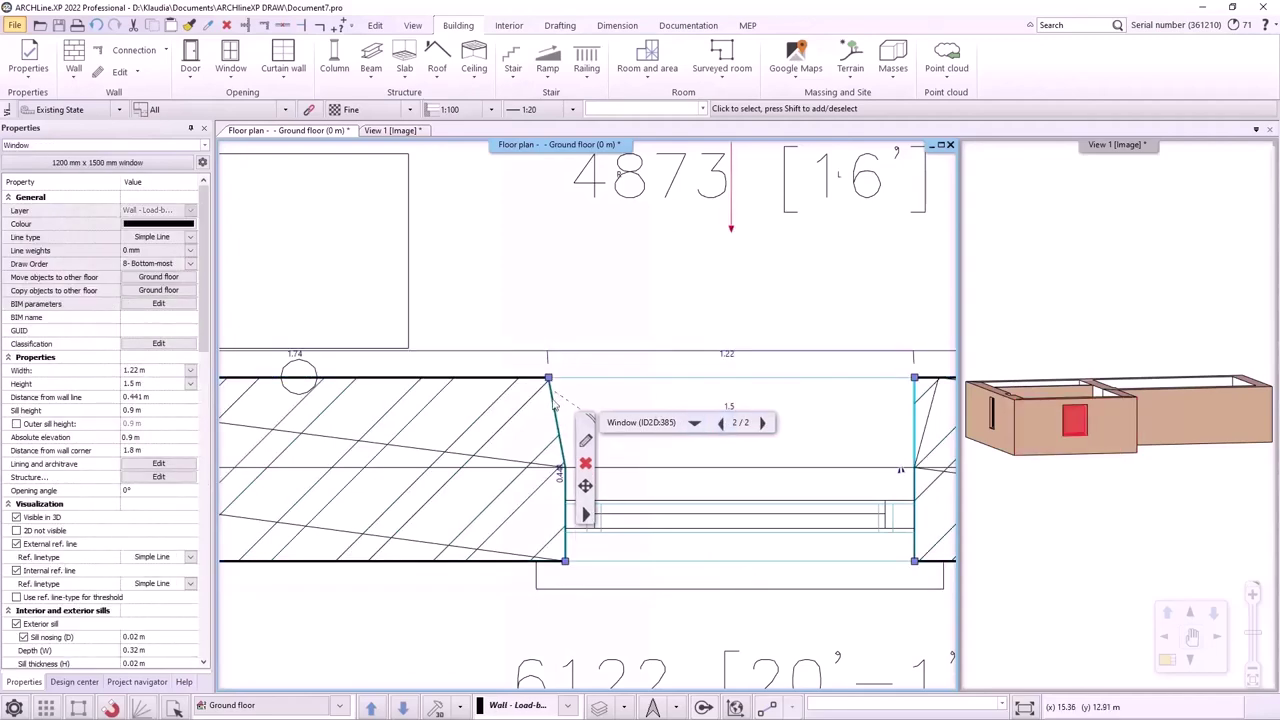
left_click(556, 404)
left_click(584, 524)
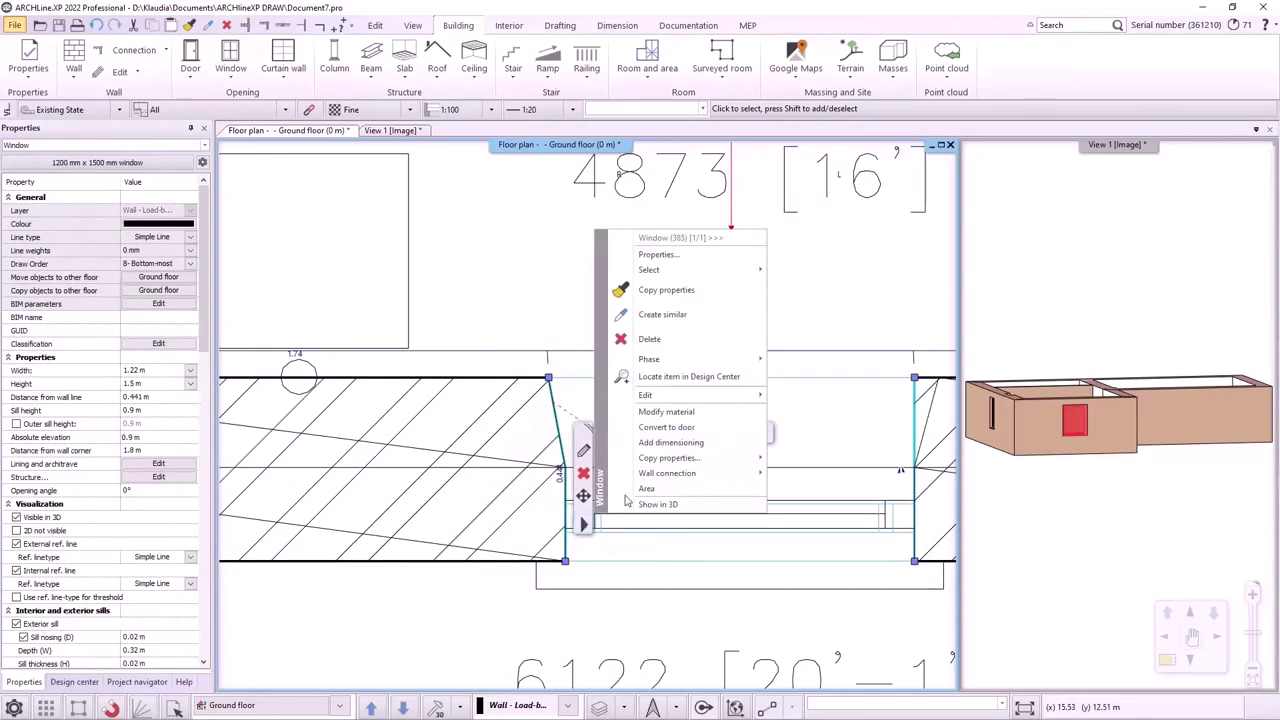
mouse_move(700, 473)
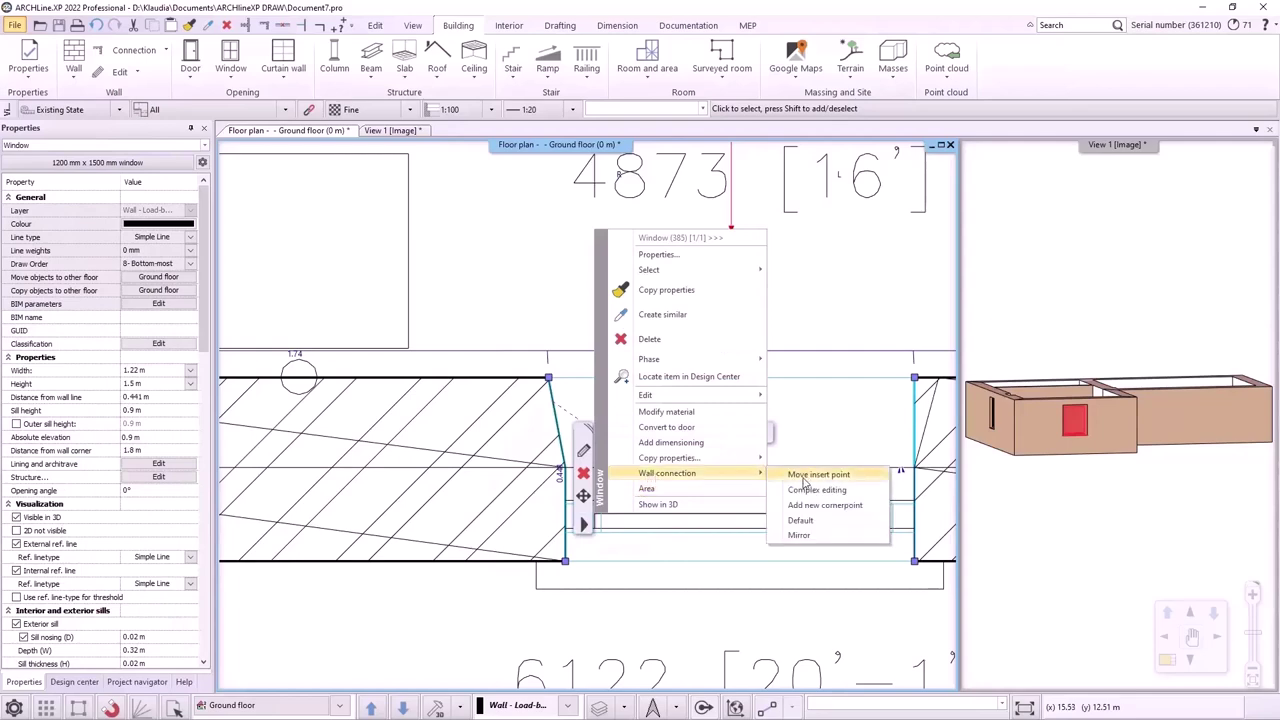
left_click(799, 535)
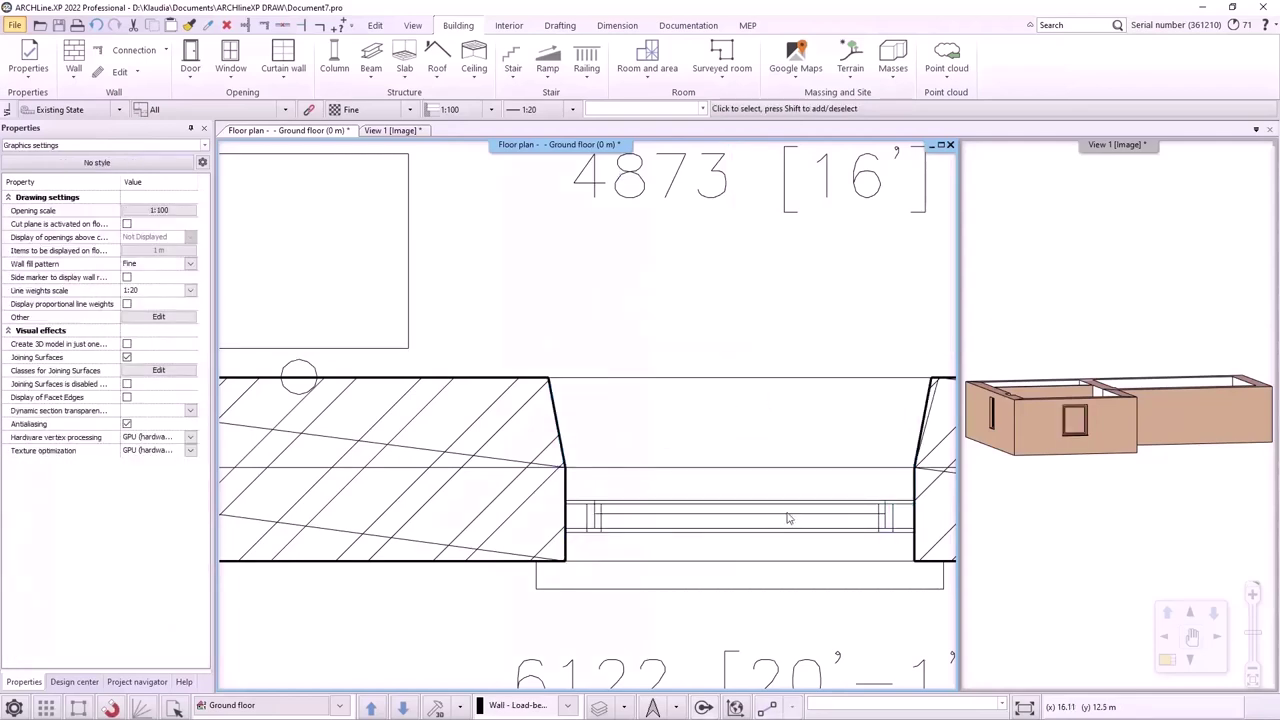
scroll(893, 441, "down", 1)
middle_click_drag(903, 448, 728, 428)
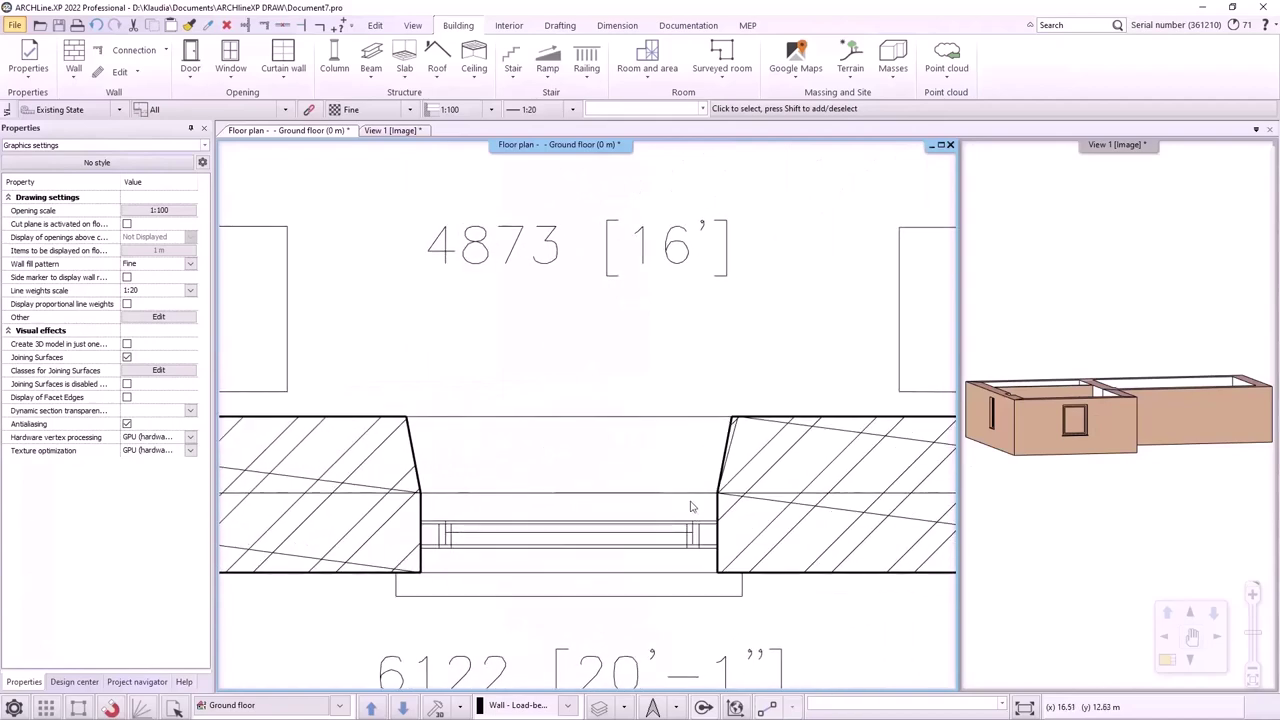
scroll(690, 505, "down", 6)
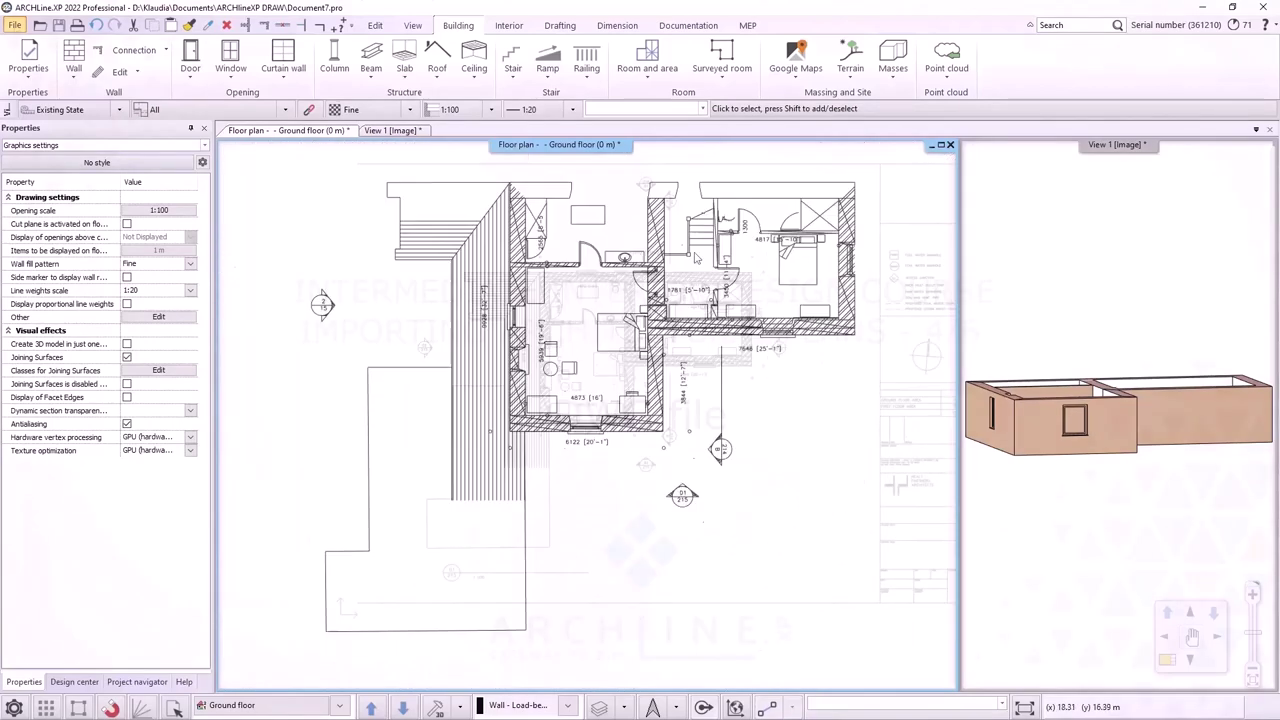
Step: Start a new project, quitting the current one without saving and accepting the default project properties
left_click(15, 24)
left_click(57, 50)
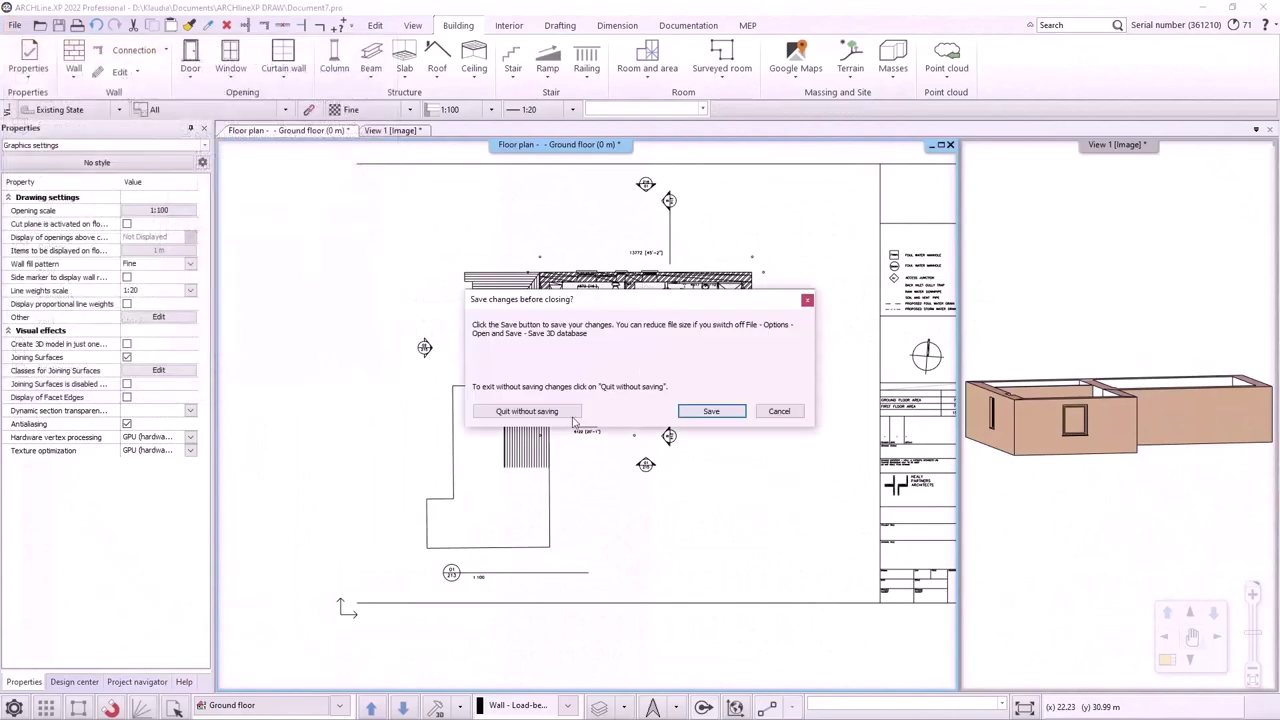
left_click(527, 411)
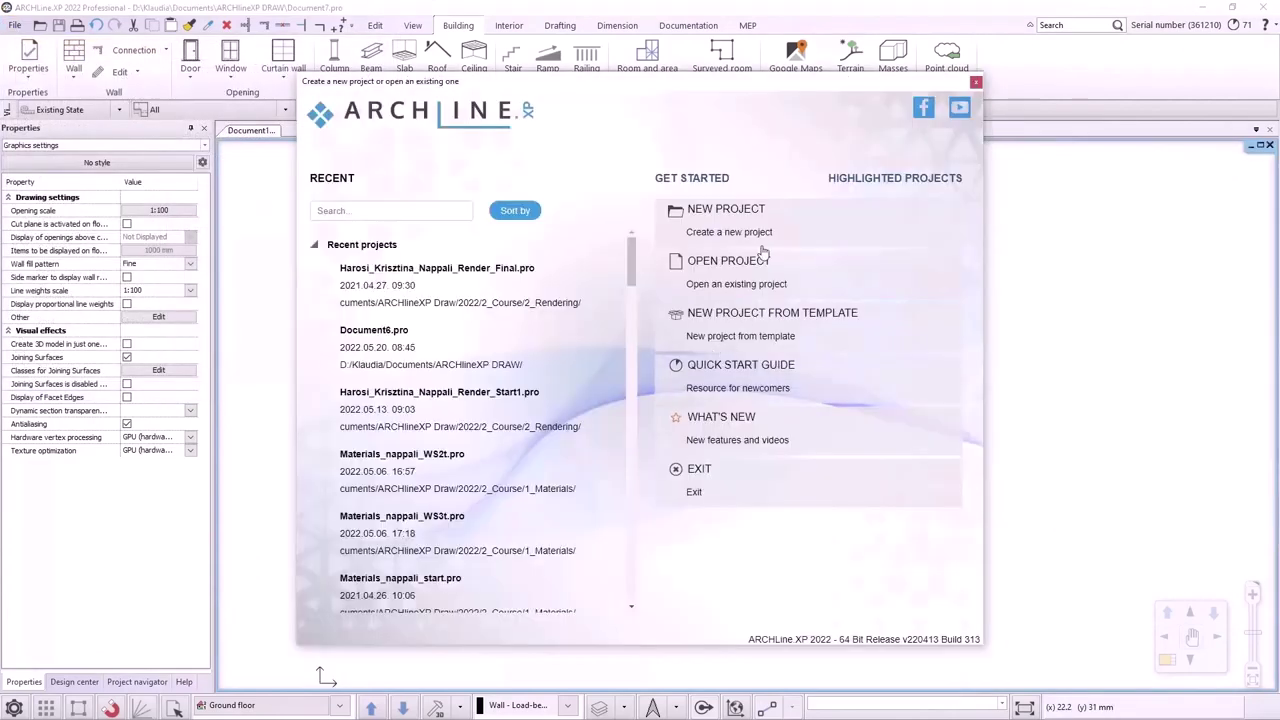
left_click(761, 233)
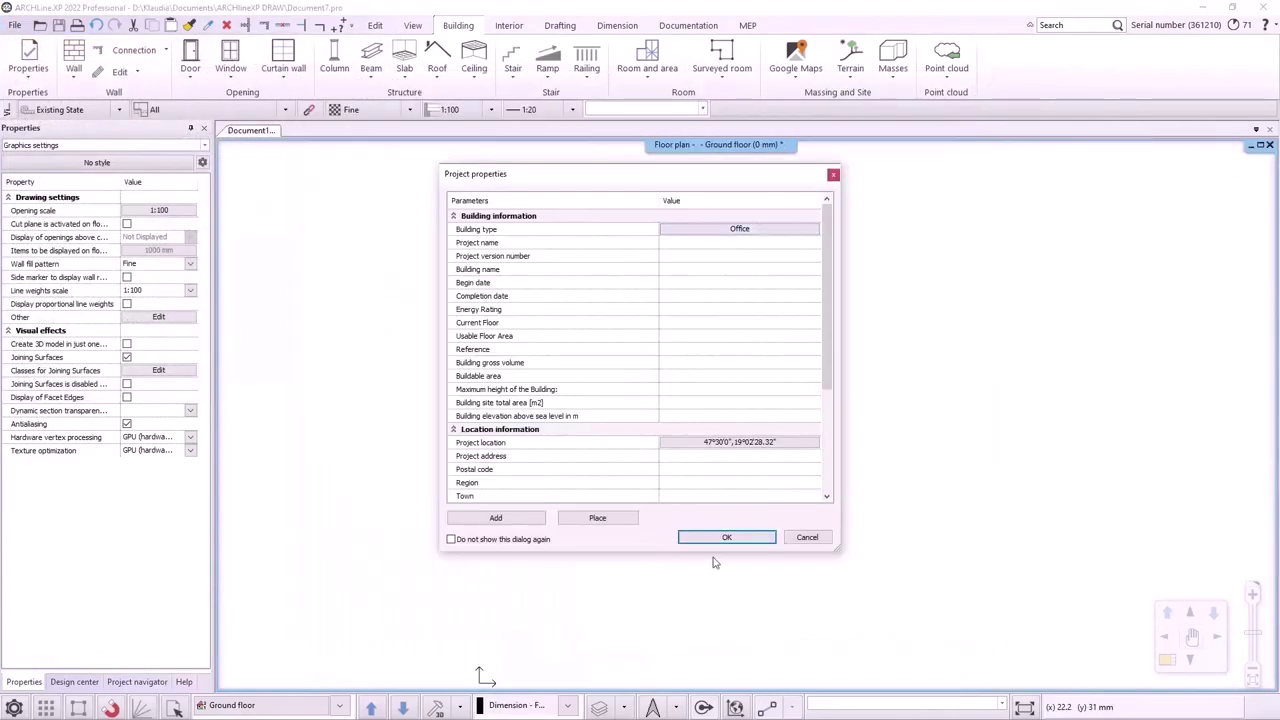
left_click(724, 542)
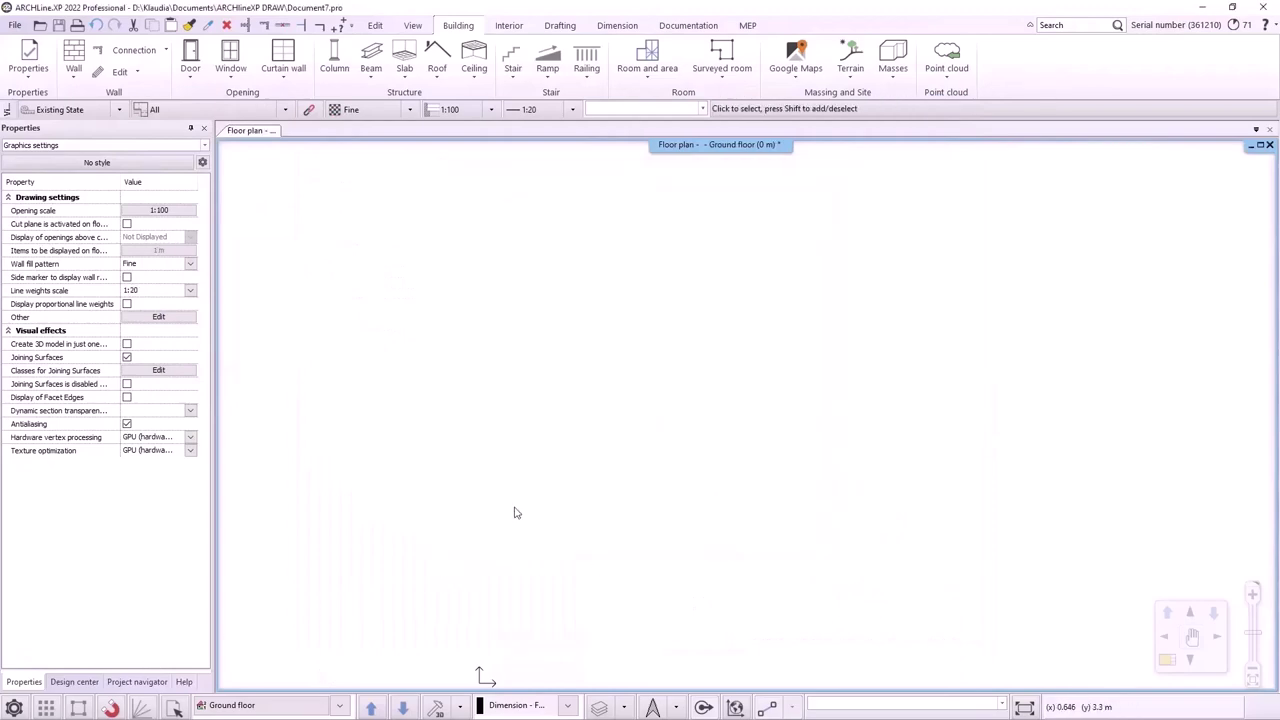
Step: Import the ground floor DWG drawing, merging it into the current drawing and keeping its original layers
left_click(15, 26)
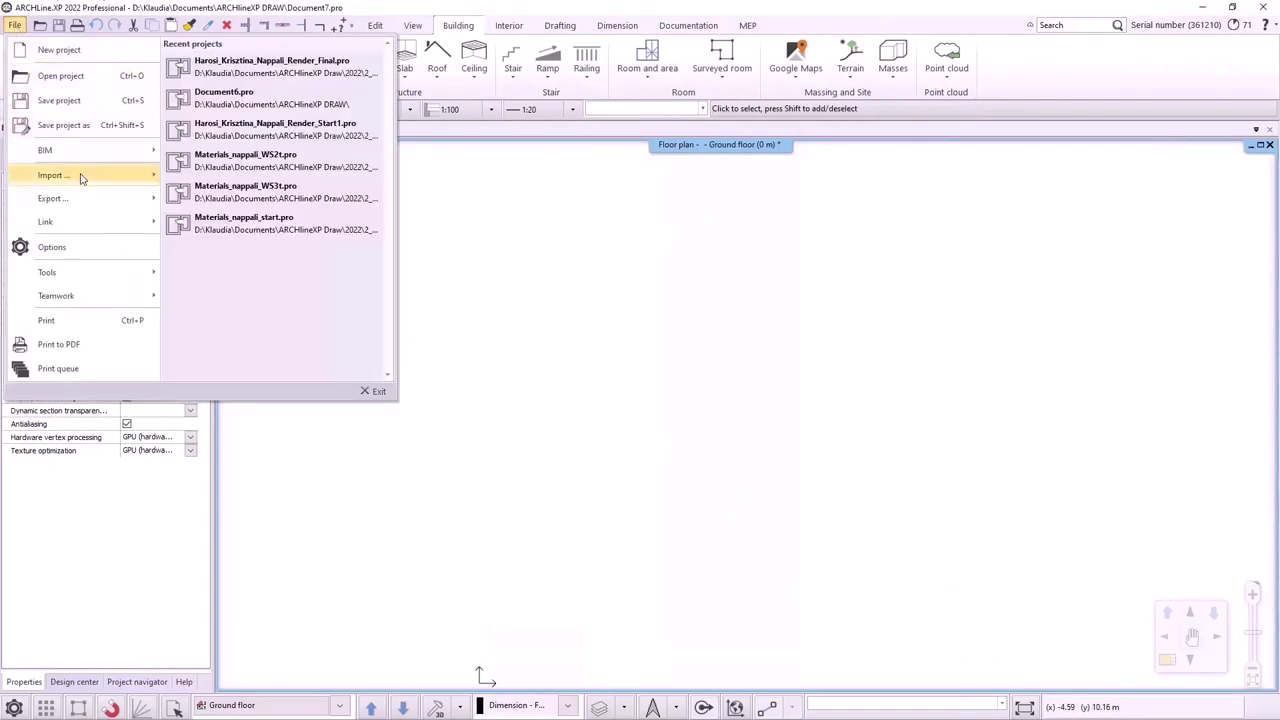
mouse_move(80, 175)
left_click(200, 75)
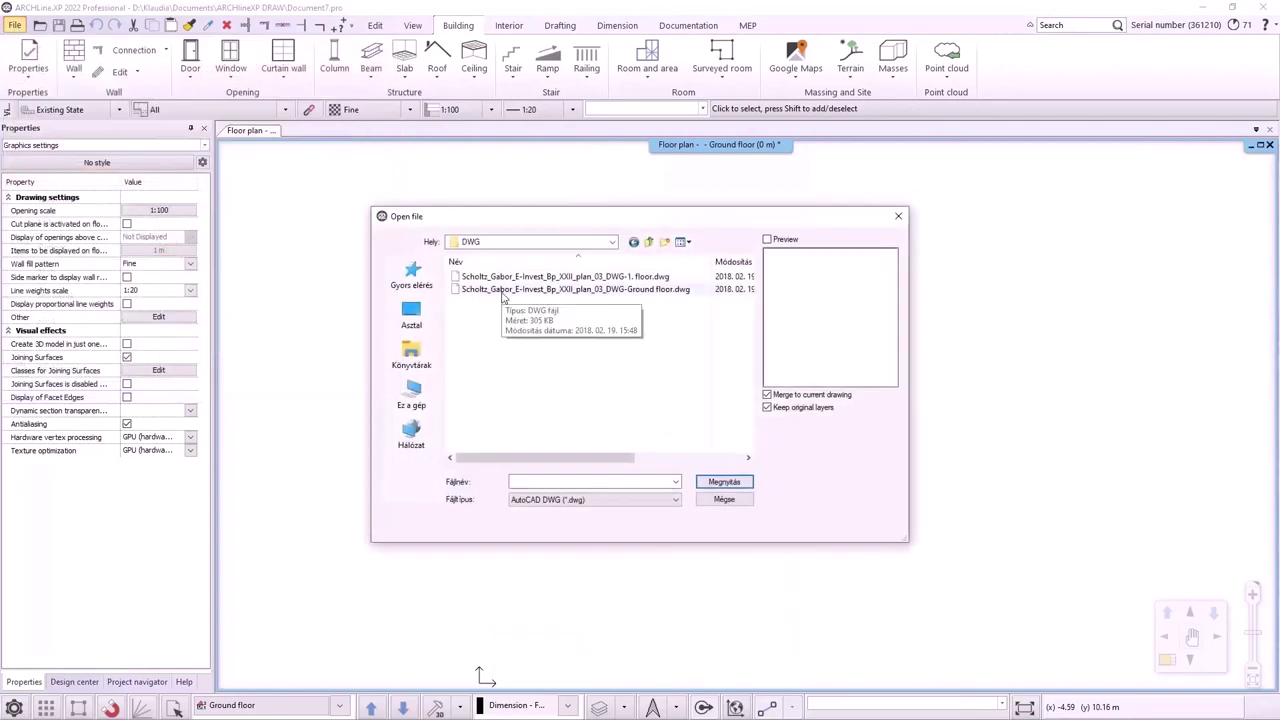
left_click(505, 289)
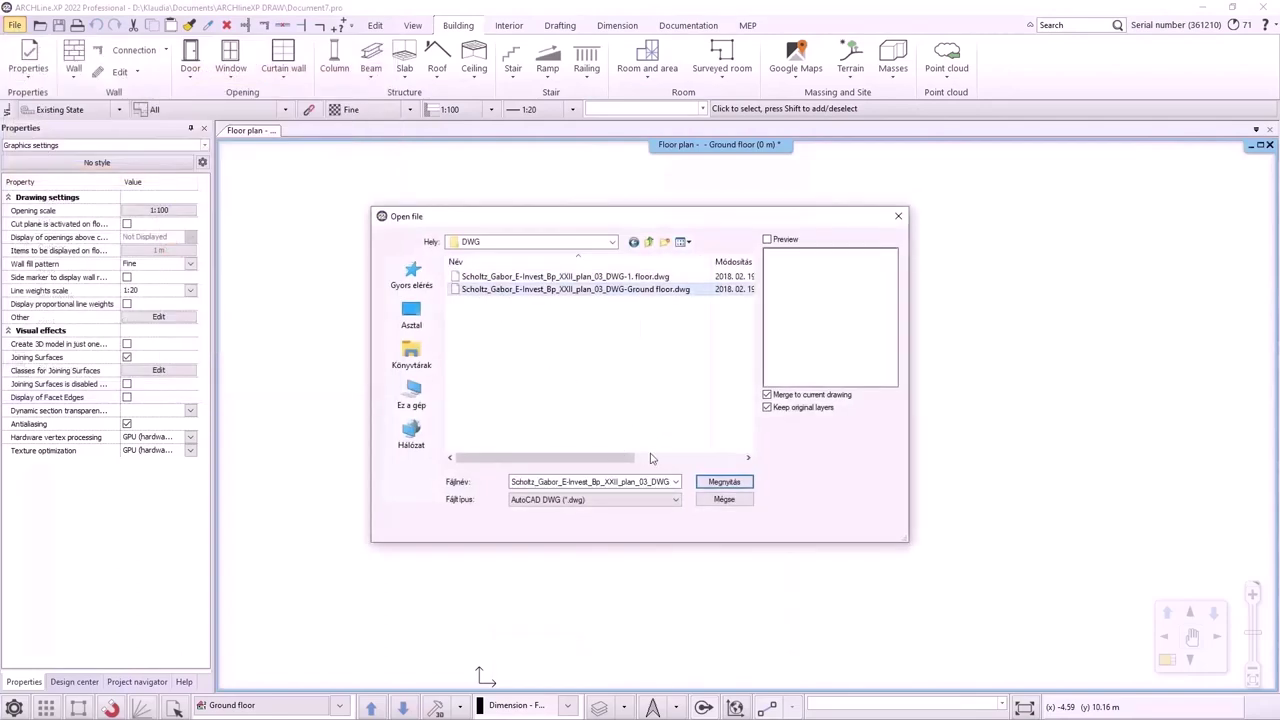
left_click(722, 482)
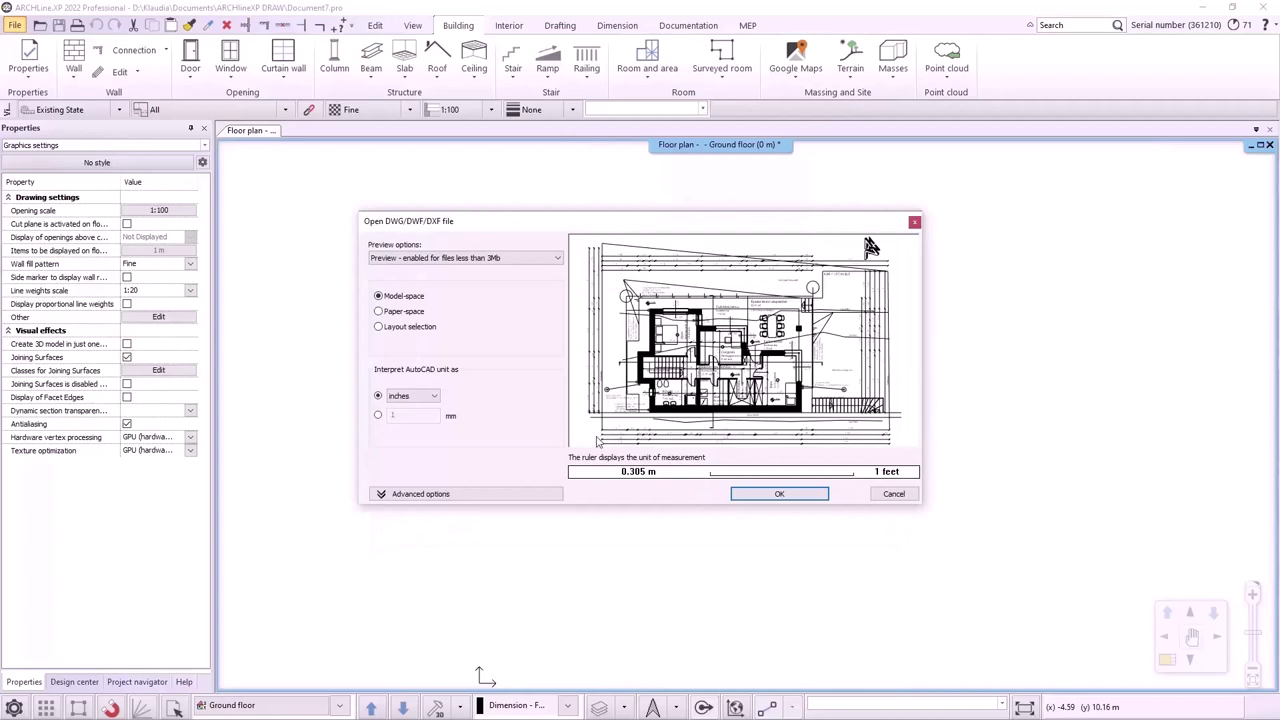
Step: Interpret the DWG units as m and place the drawing with a new drawing origin at the floor plan's origin
left_click(422, 397)
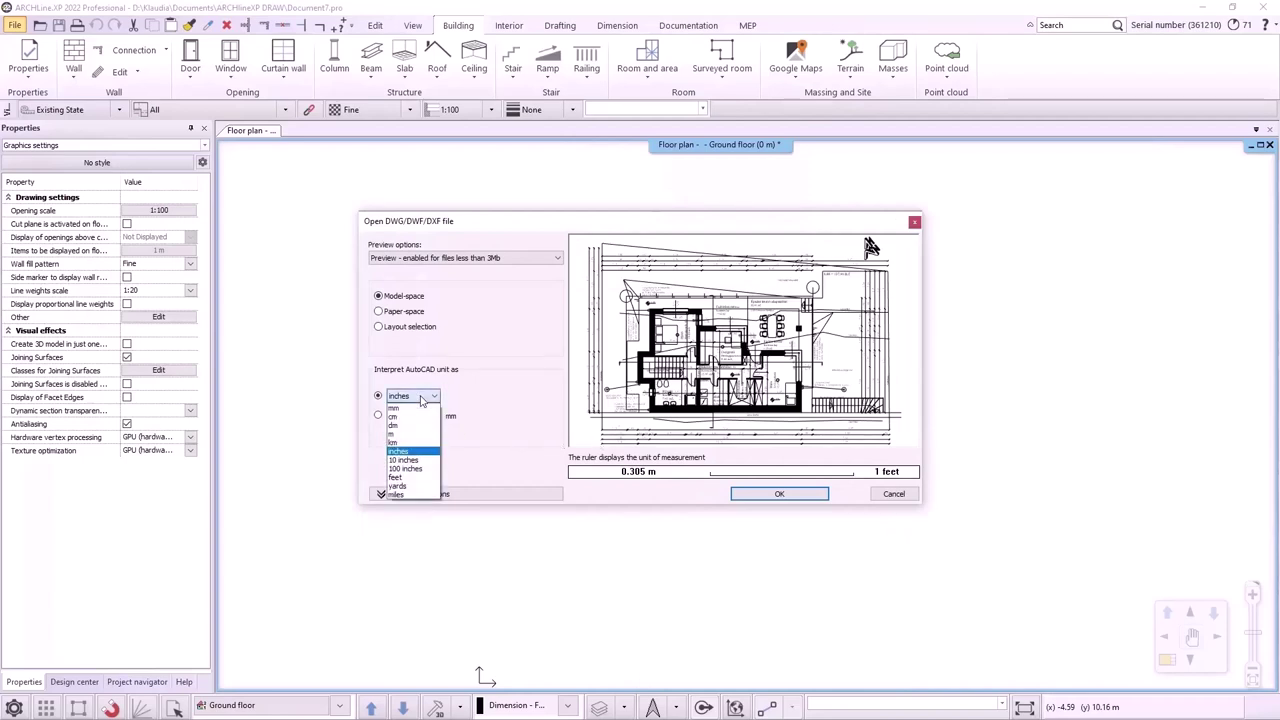
left_click(418, 410)
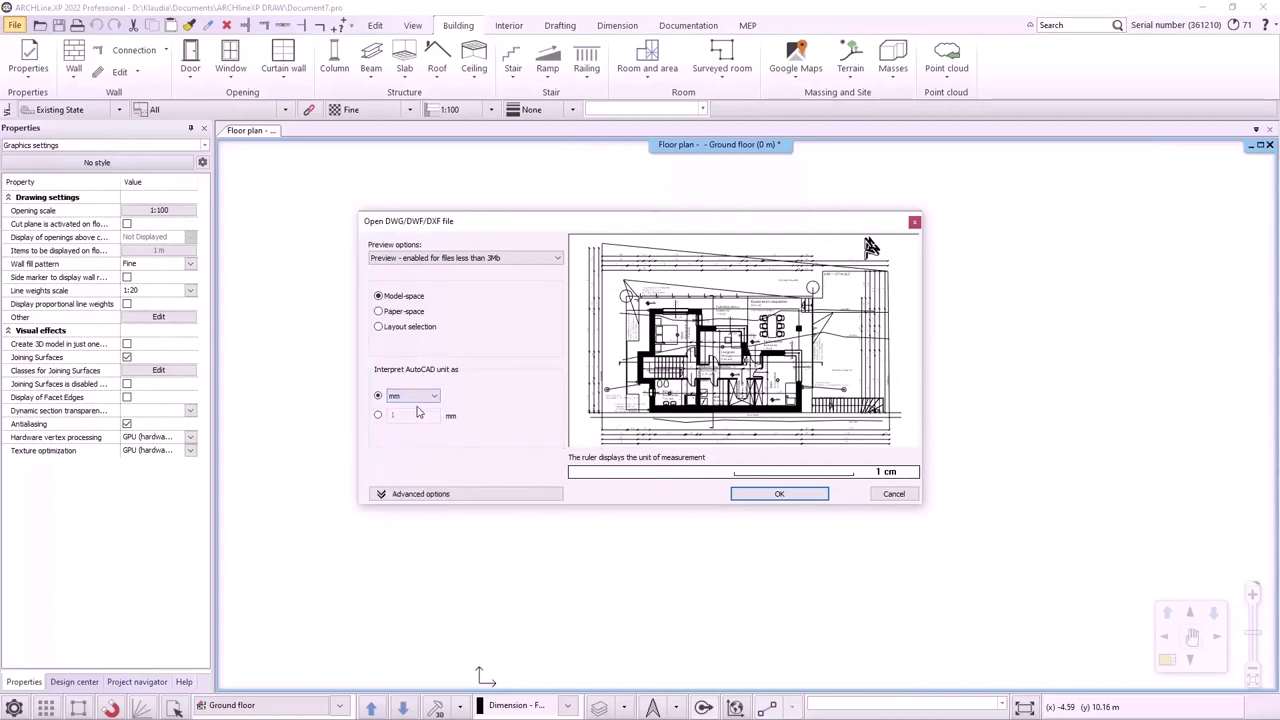
left_click(418, 397)
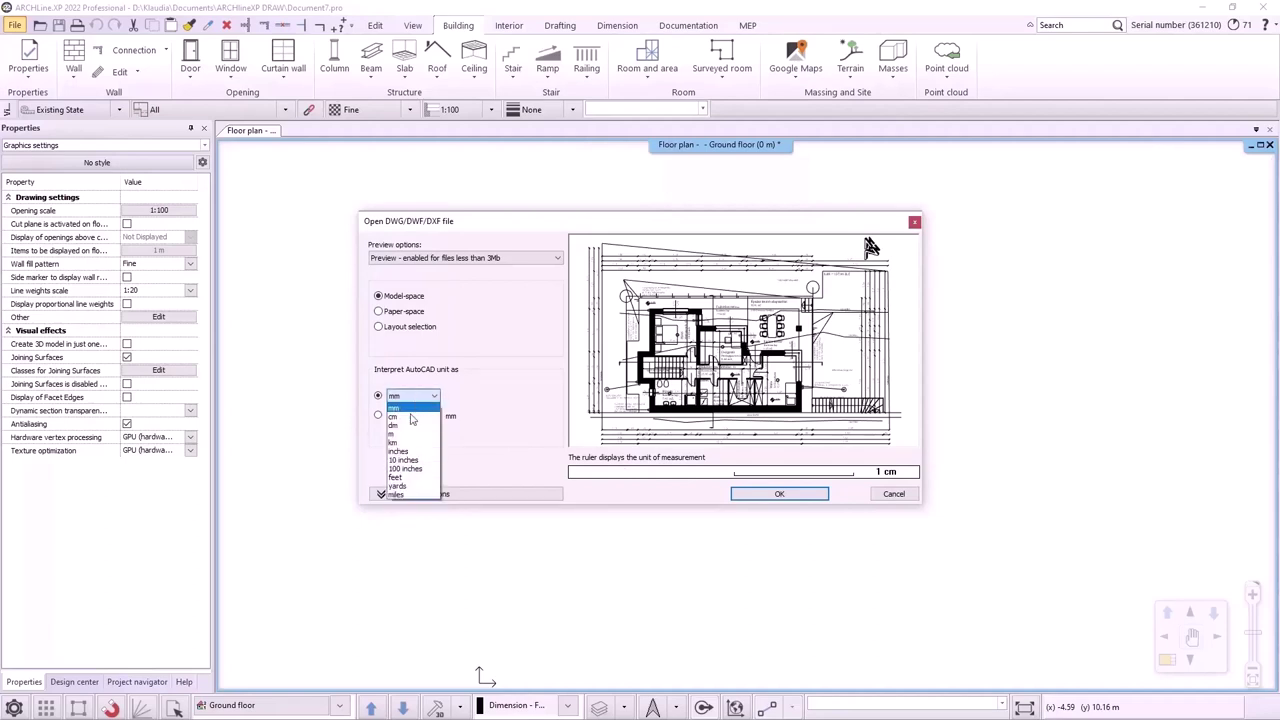
left_click(402, 440)
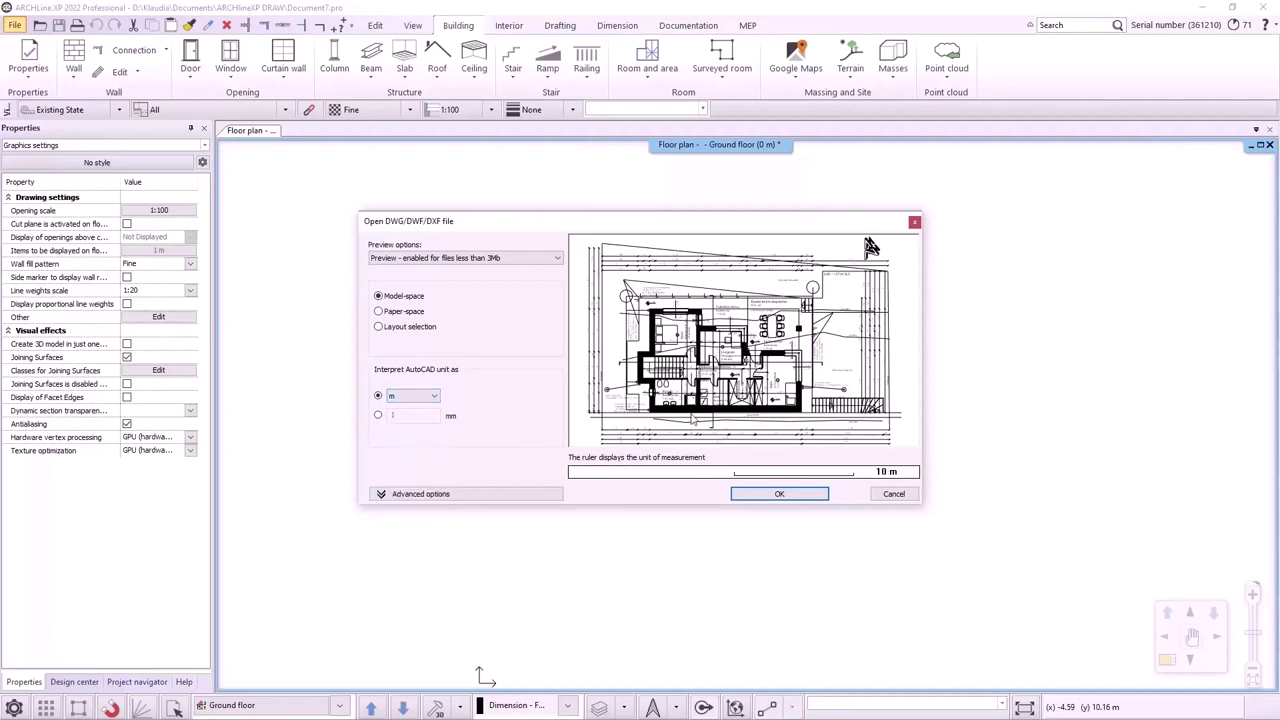
left_click(770, 494)
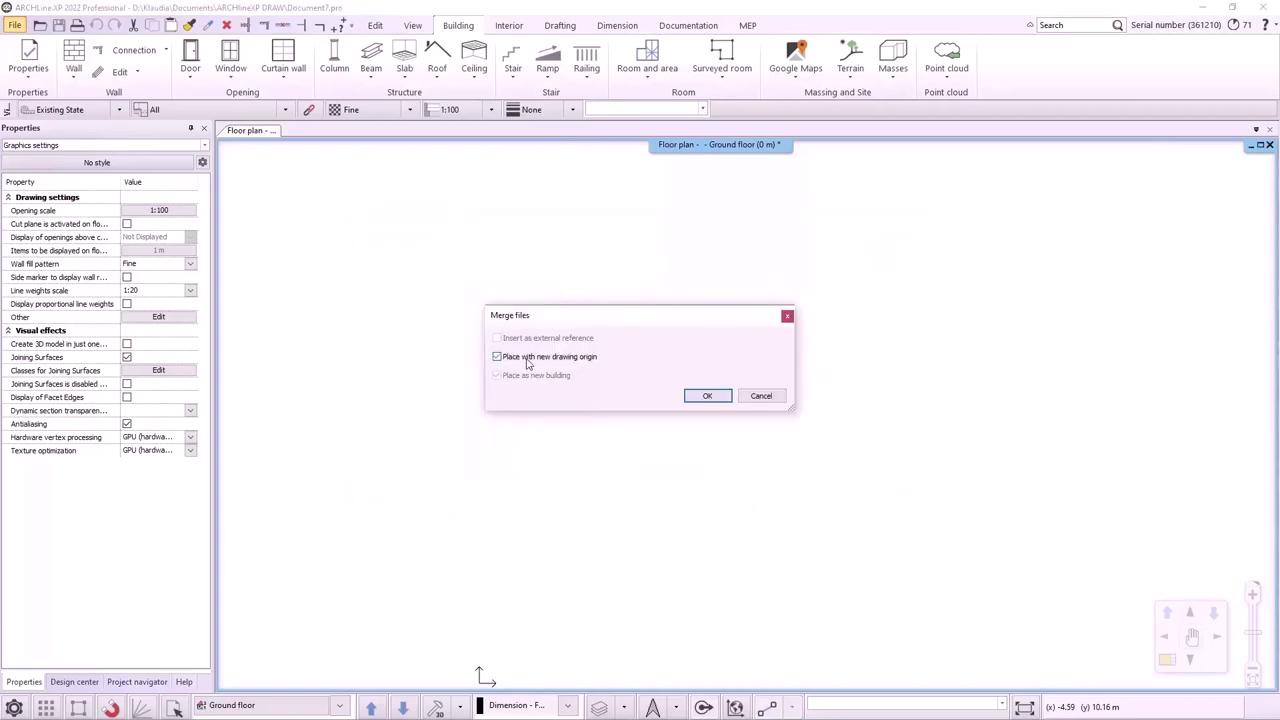
left_click(704, 396)
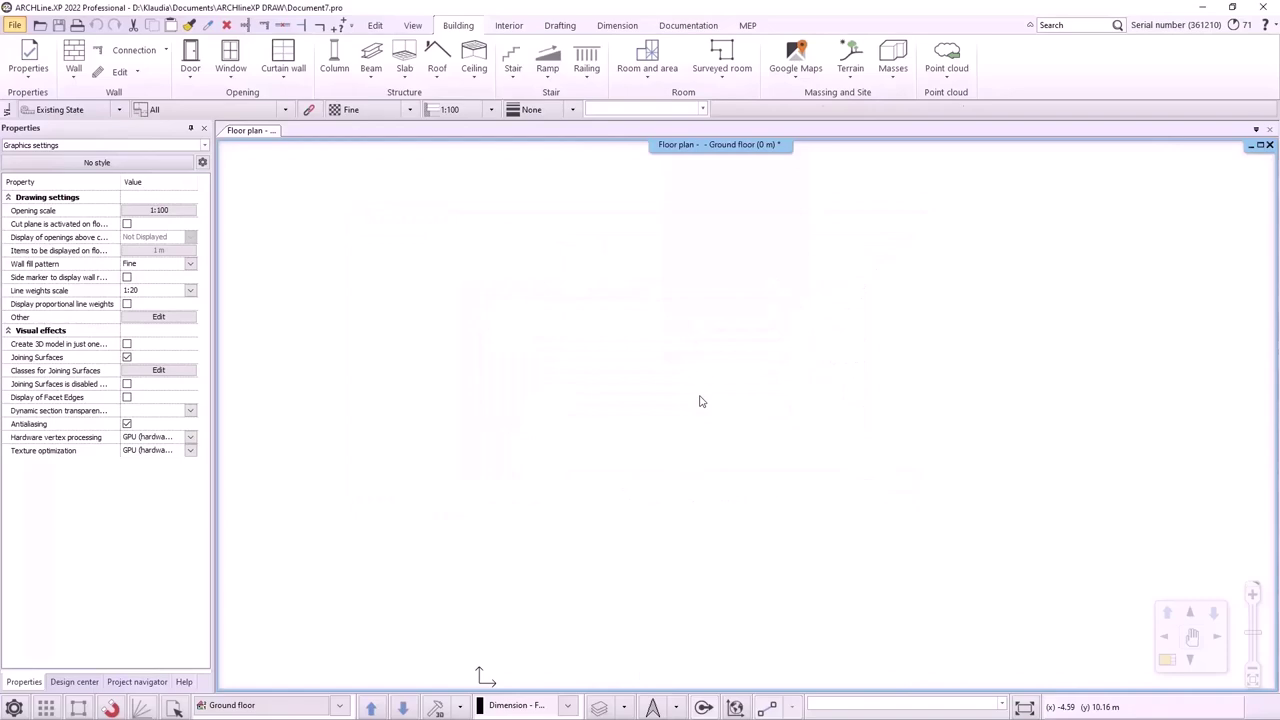
left_click(484, 672)
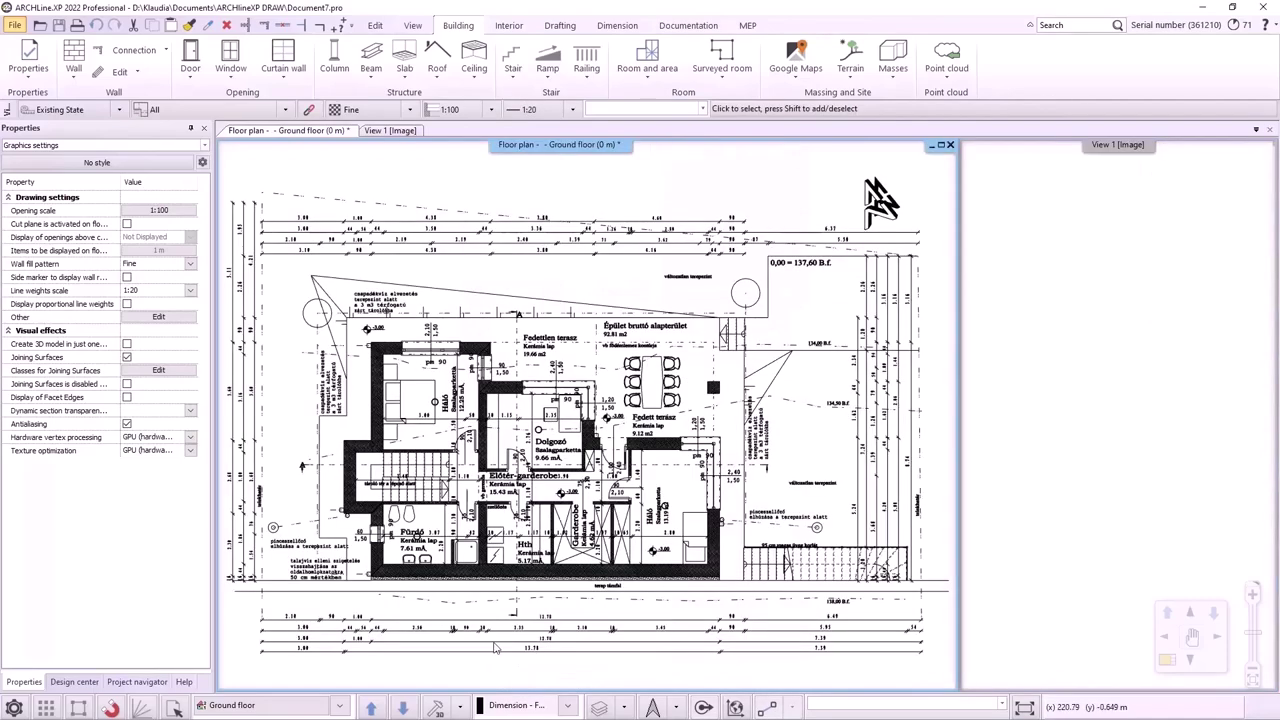
scroll(493, 648, "down", 3)
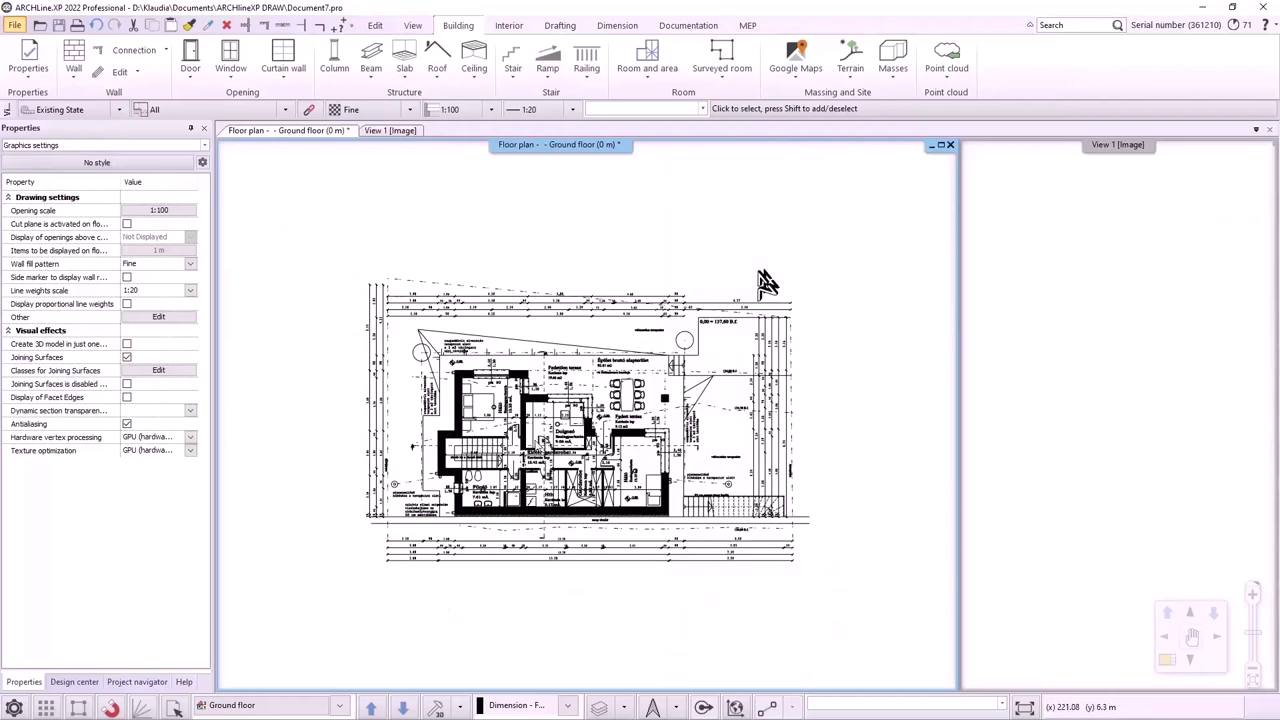
Step: Move the project origin to the endpoint at the lower-left outer corner of the load-bearing wall, confirming the change
left_click(736, 707)
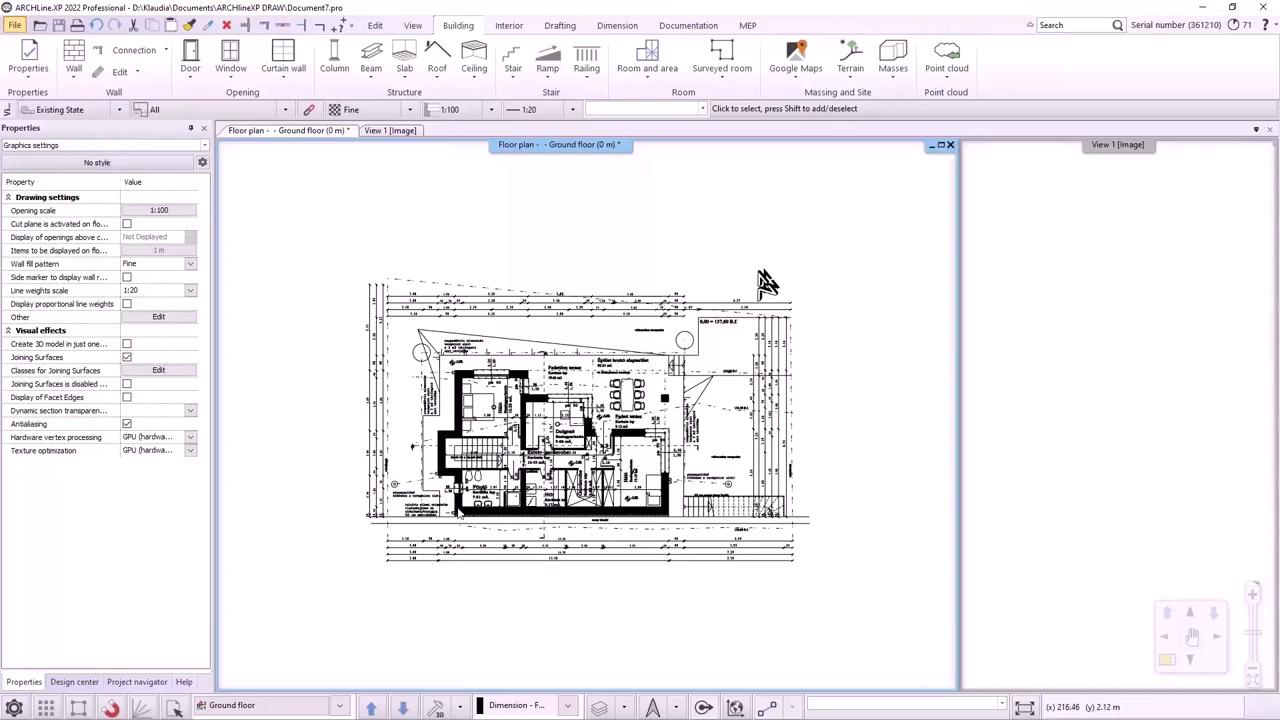
left_click(377, 26)
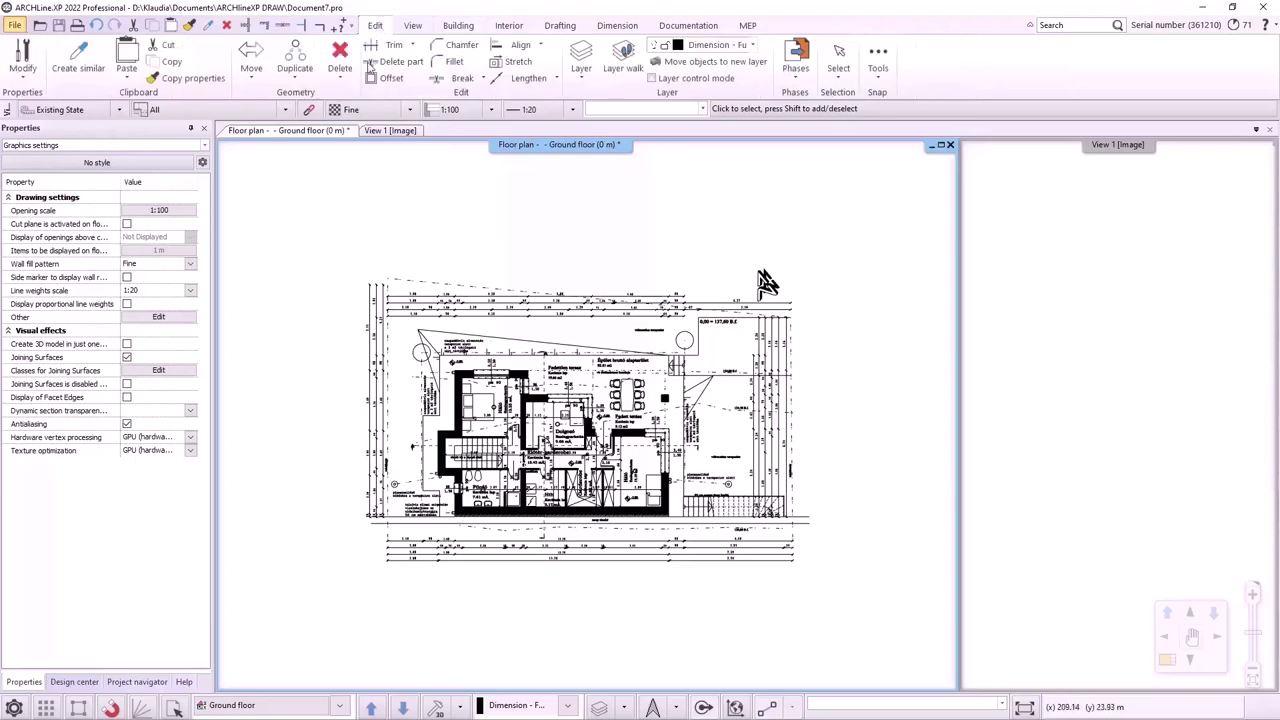
left_click(251, 55)
left_click(307, 272)
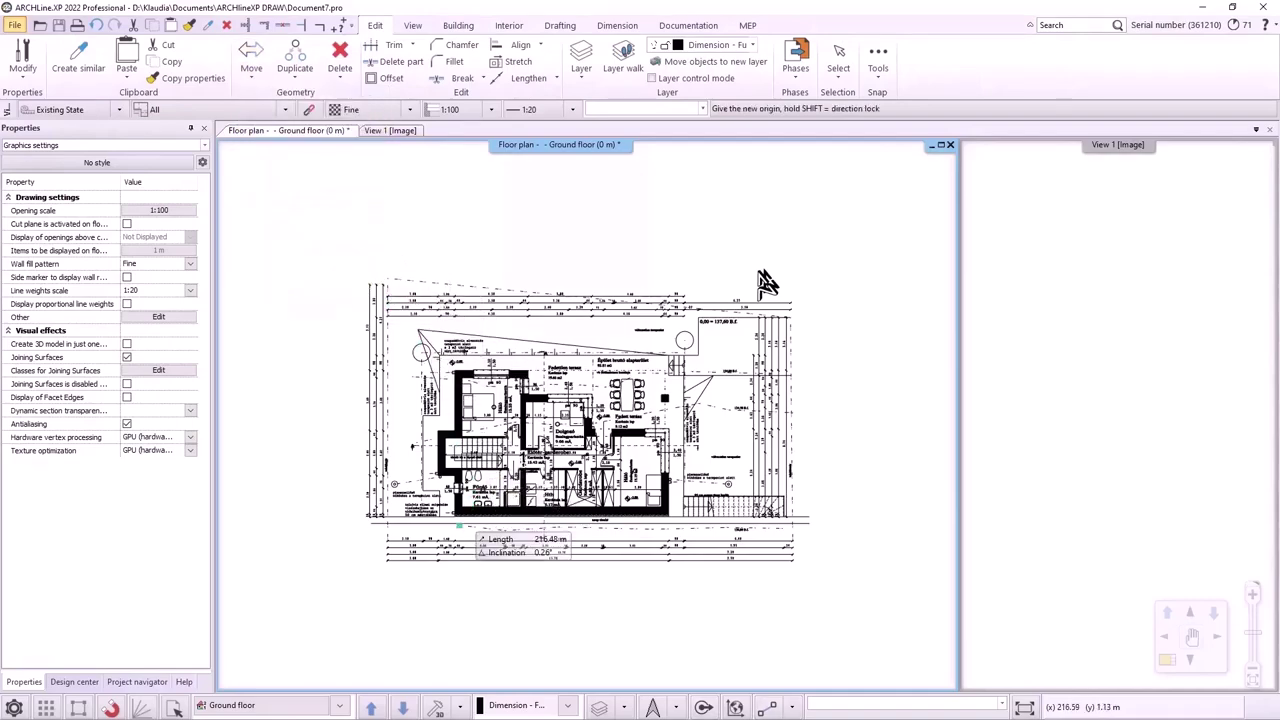
scroll(459, 526, "up", 8)
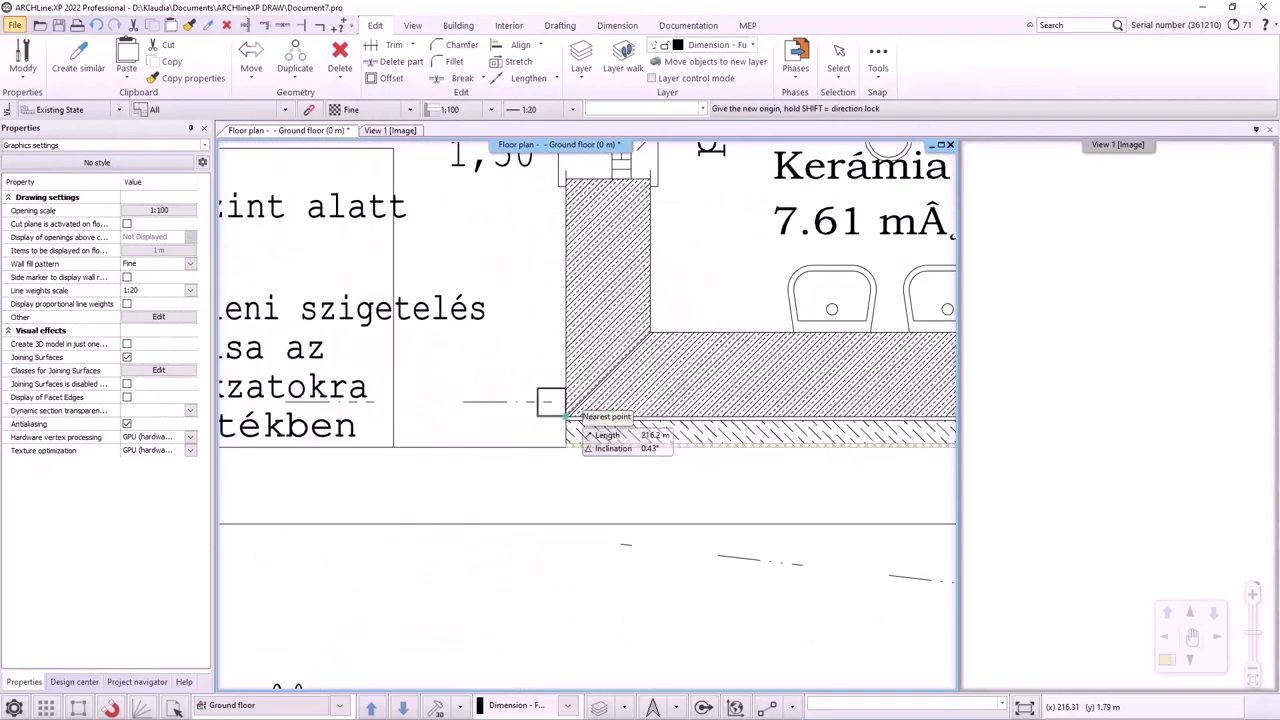
left_click(570, 416)
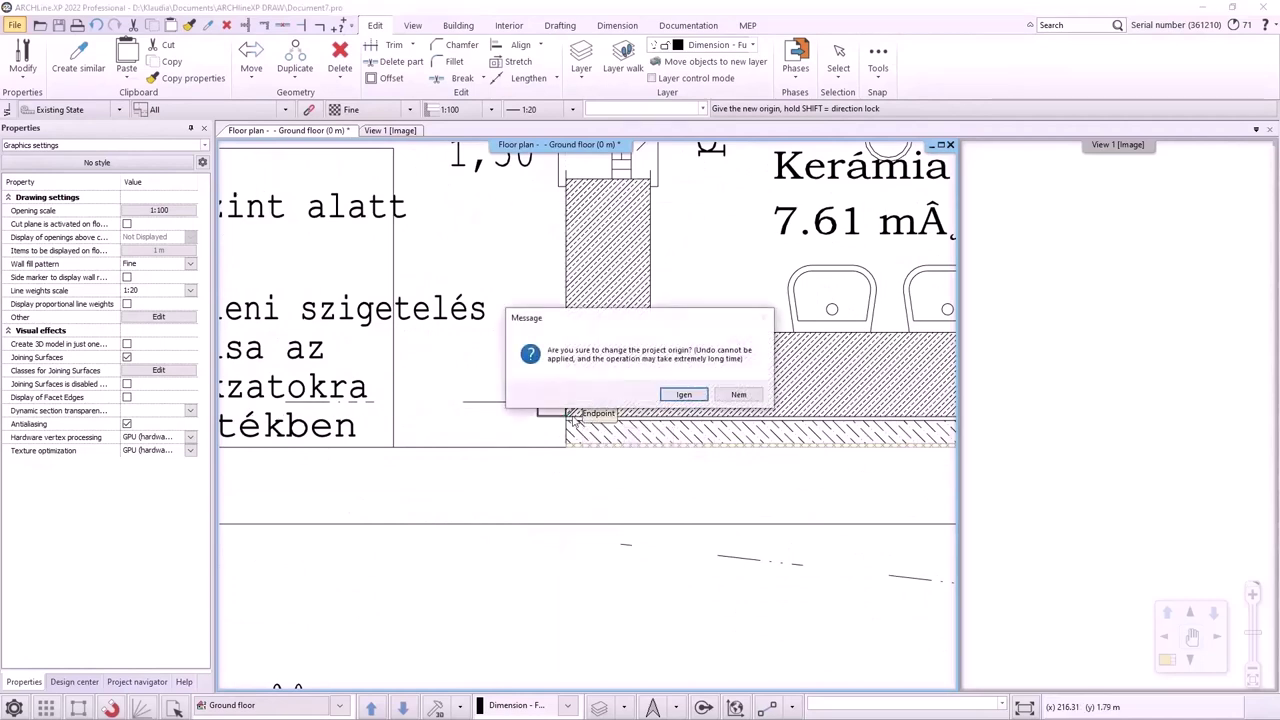
left_click(684, 395)
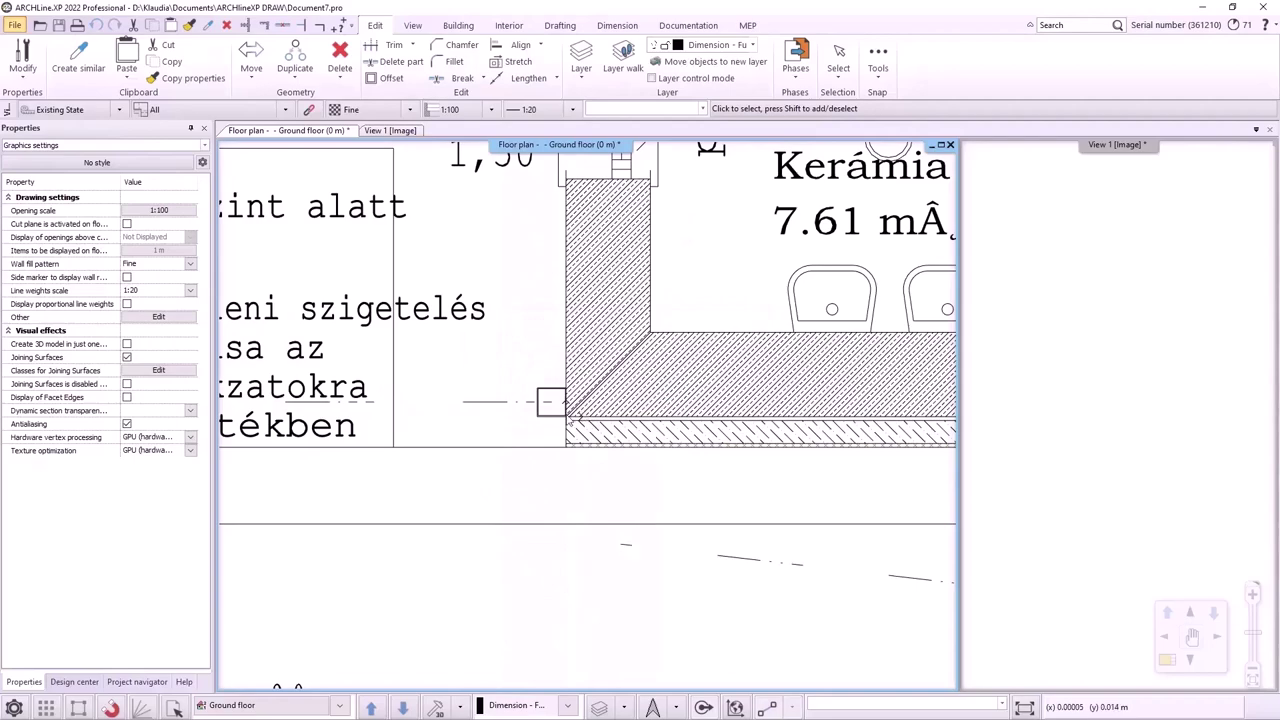
Step: Measure the distance between the endpoints of the 4.38 segment on the uppermost dimension line above the building
scroll(688, 410, "down", 6)
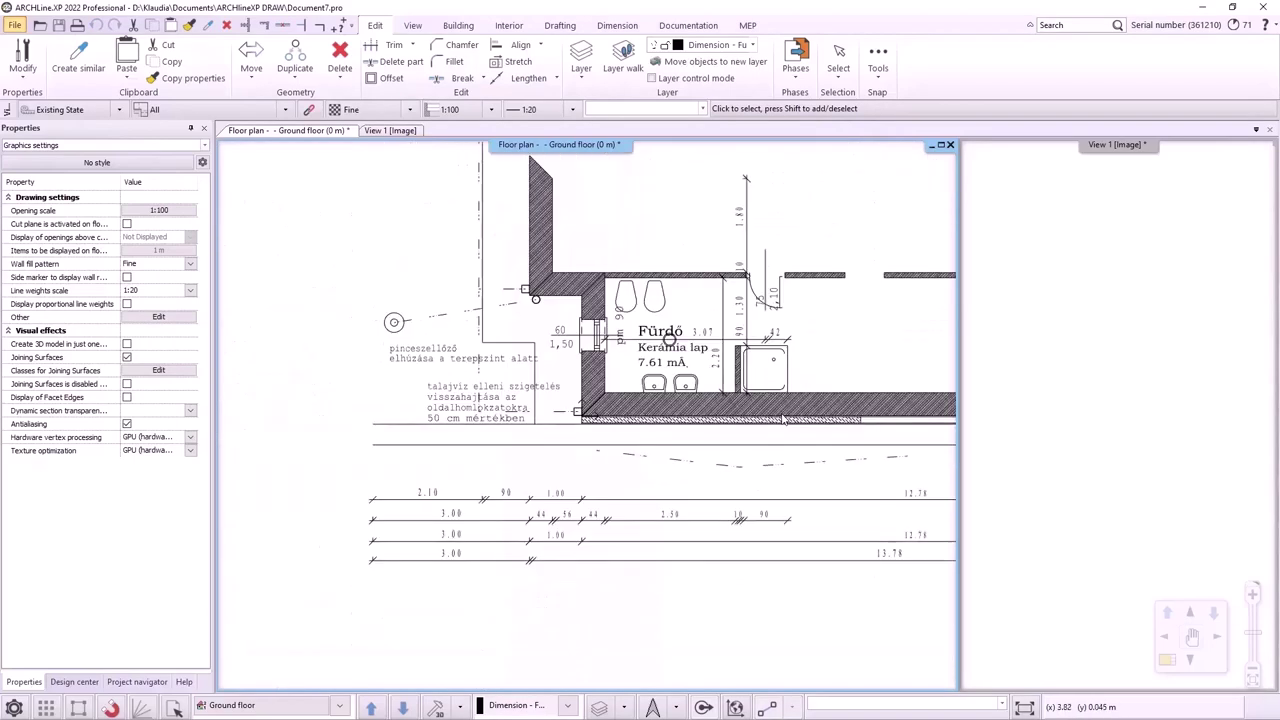
scroll(805, 255, "down", 2)
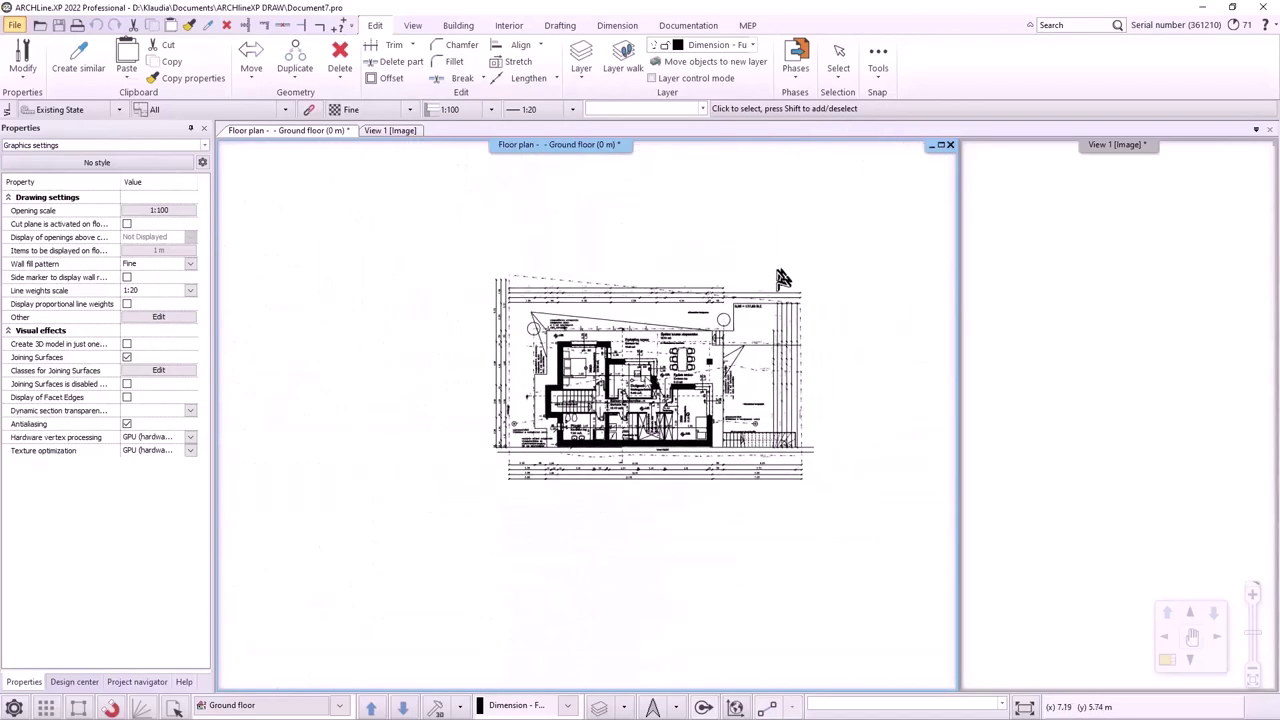
scroll(797, 267, "down", 1)
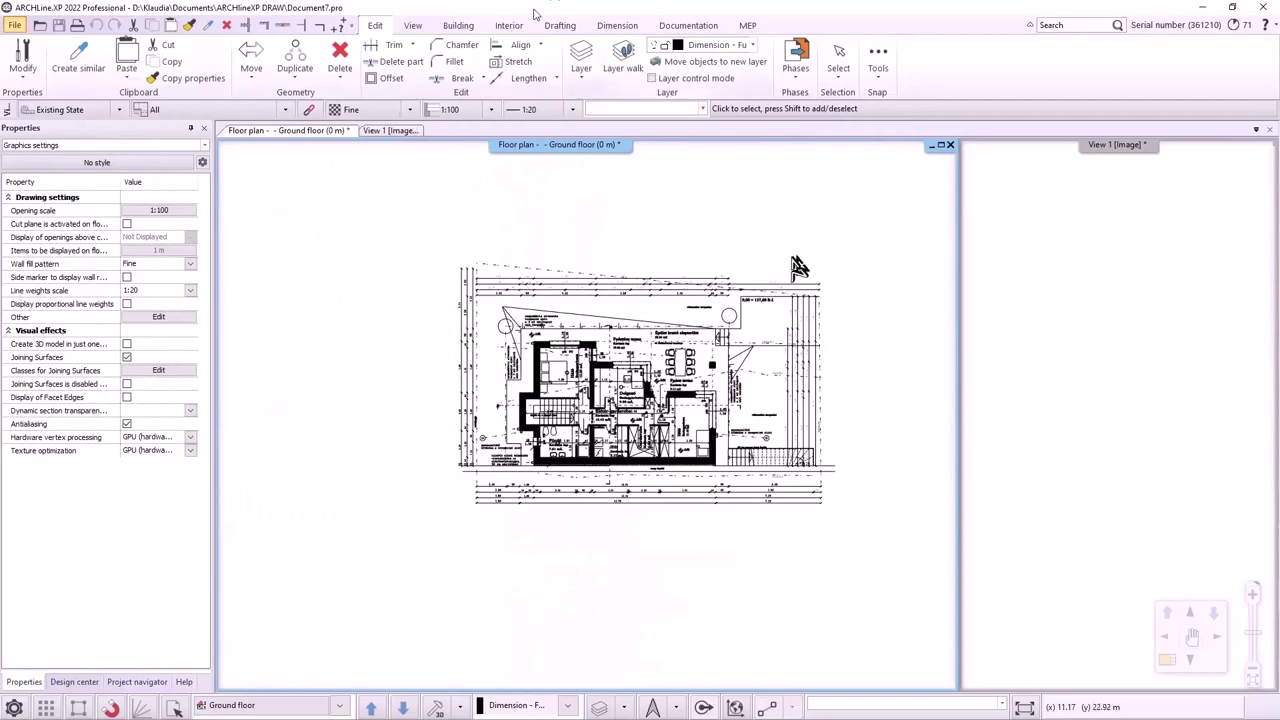
left_click(340, 27)
scroll(563, 294, "up", 5)
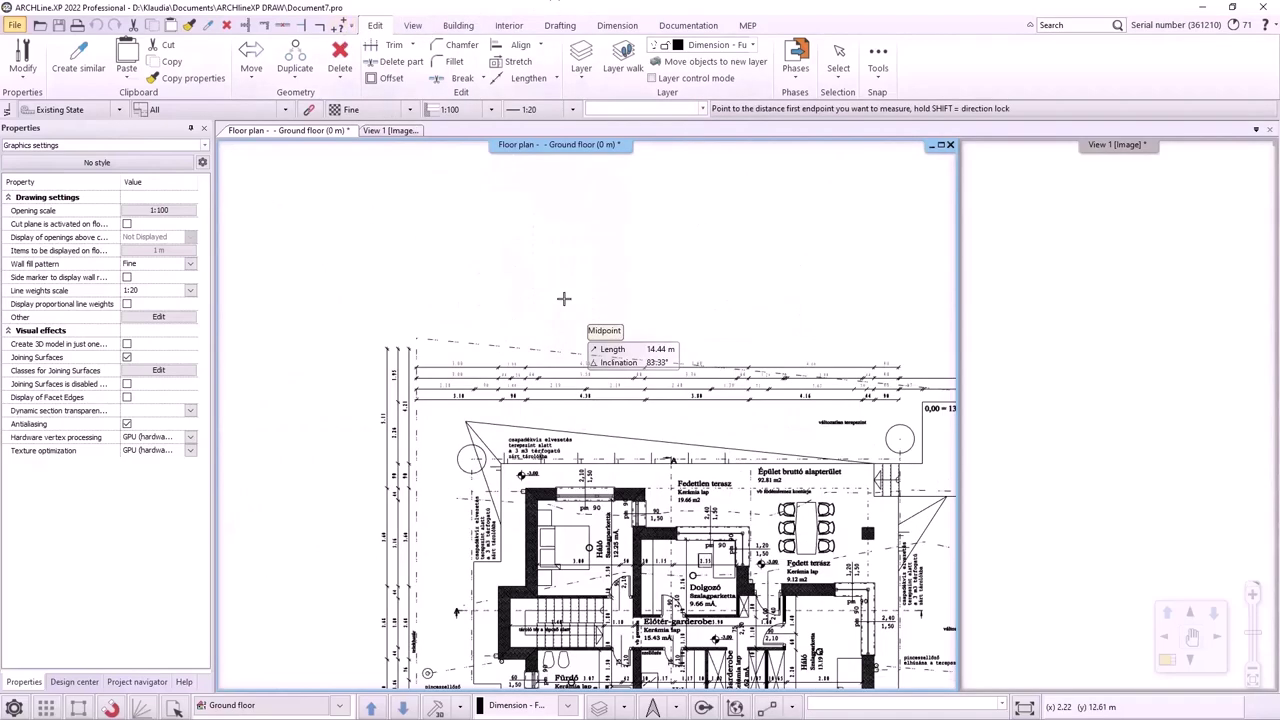
left_click(467, 374)
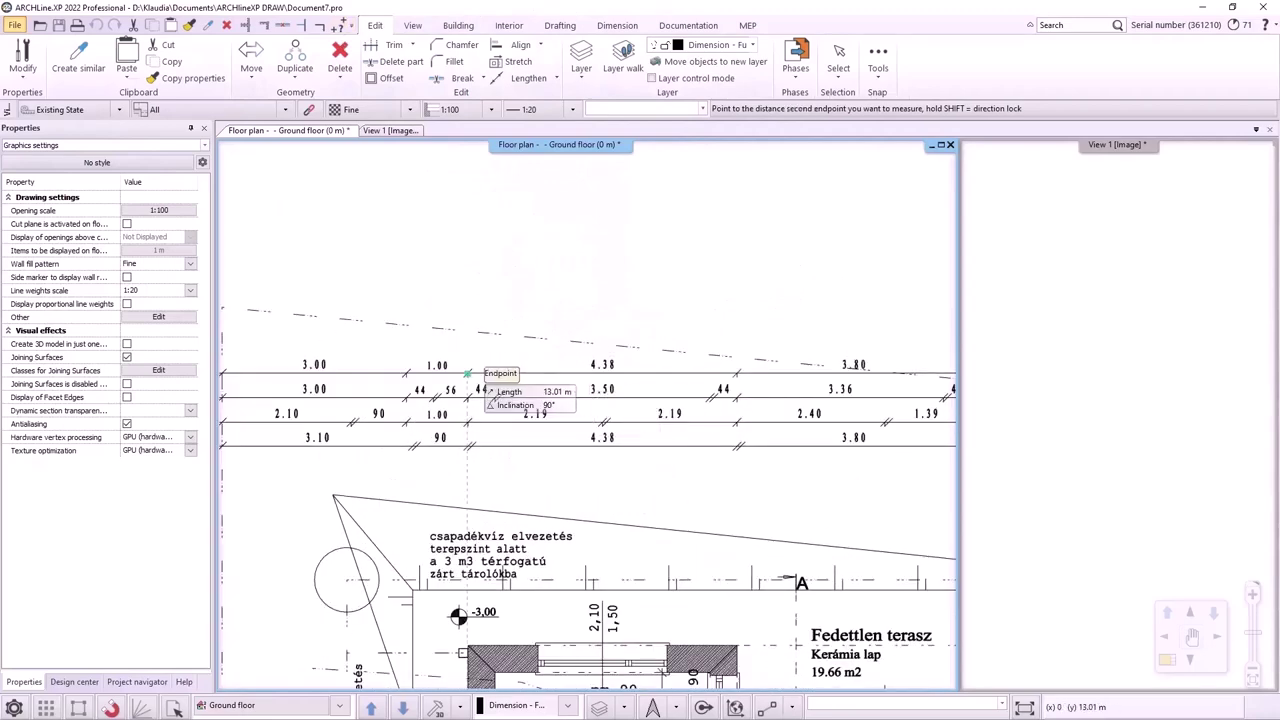
left_click(737, 374)
left_click_drag(679, 268, 675, 428)
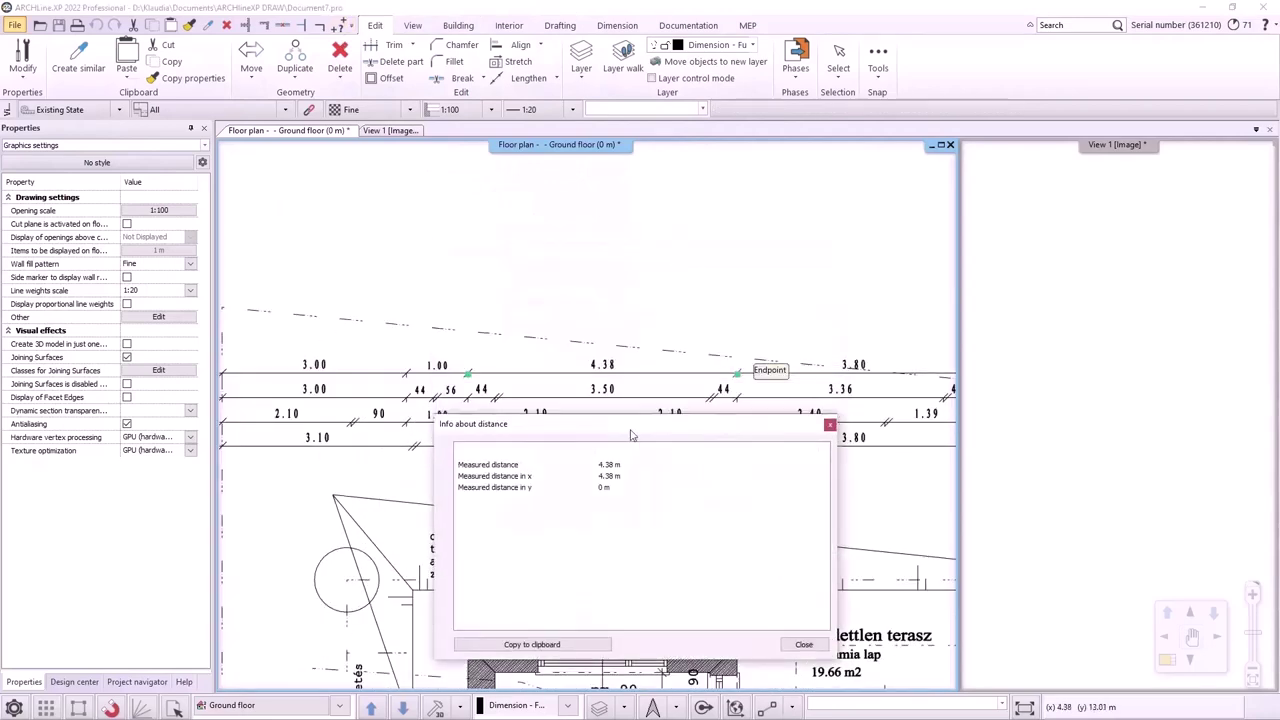
Step: Finish the distance measurement and review the imported DWG's layers by applying its layer filter in the layer properties
left_click(803, 644)
scroll(803, 644, "down", 3)
scroll(587, 420, "down", 1)
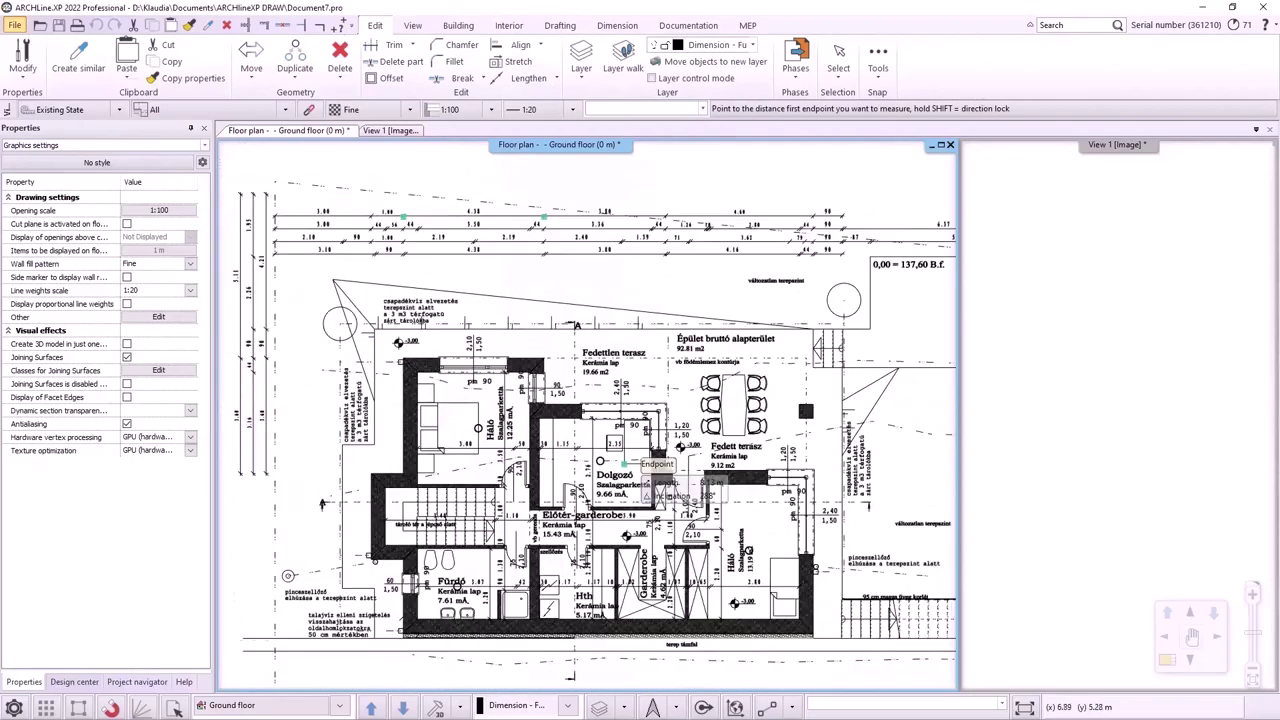
key("Escape")
left_click(600, 705)
left_click(645, 585)
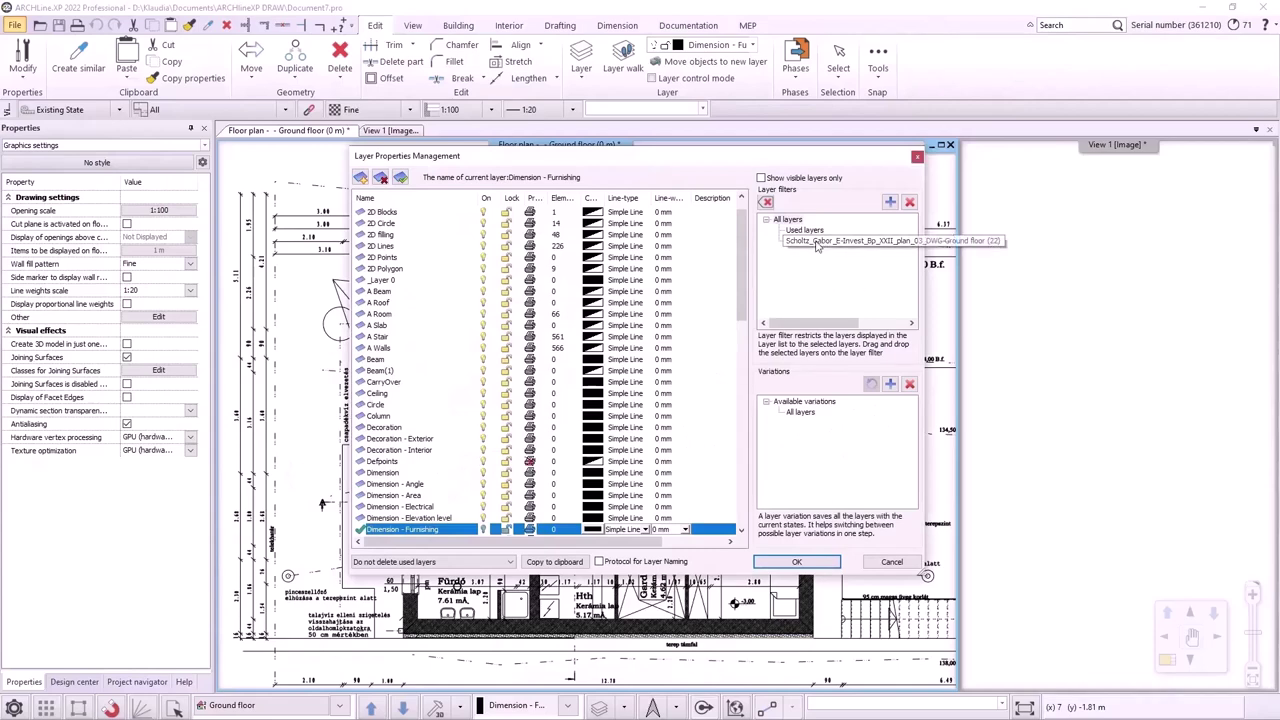
left_click(816, 242)
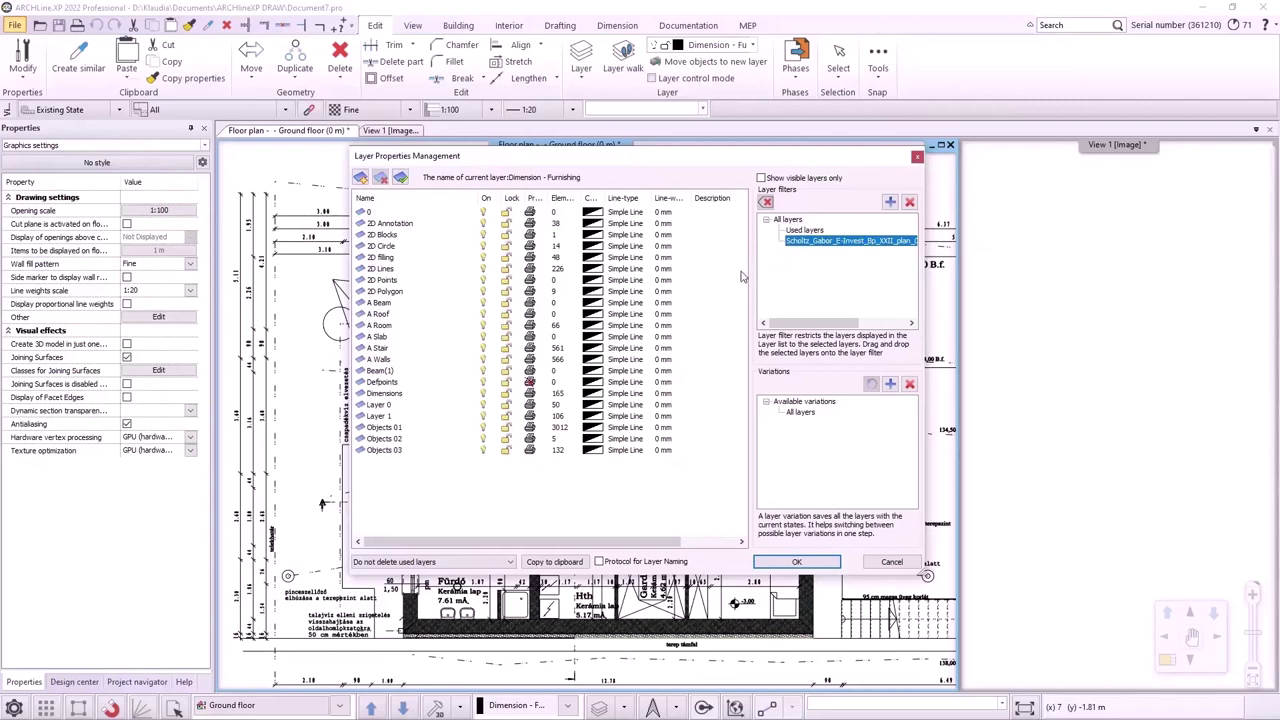
left_click(795, 562)
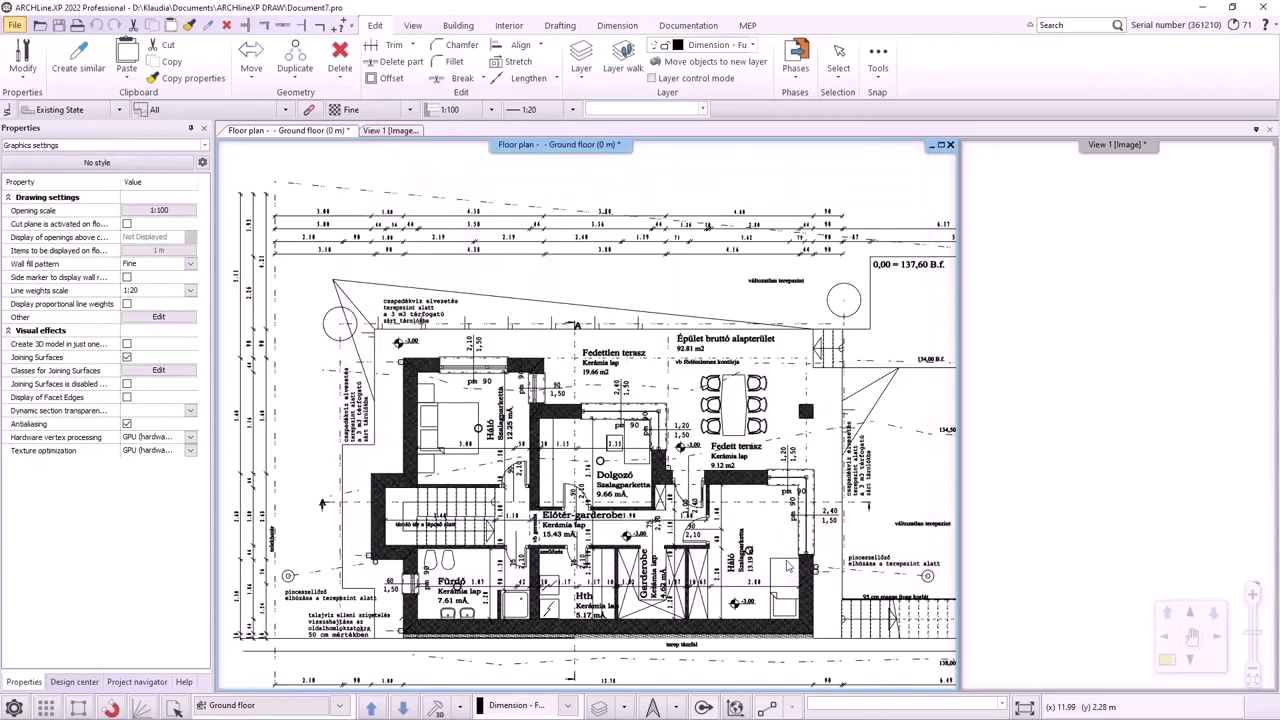
Step: Isolate the A Walls layer with Layer walk and keep only that layer displayed
left_click(627, 708)
left_click(637, 643)
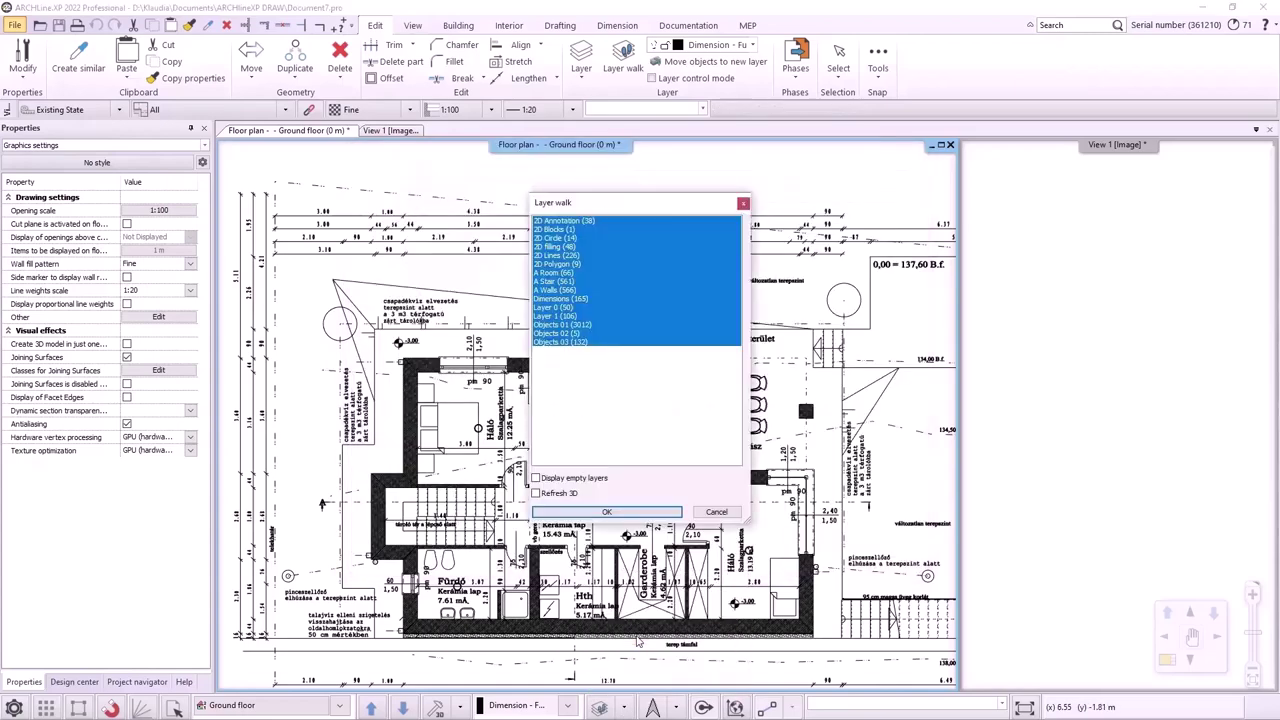
left_click(559, 289)
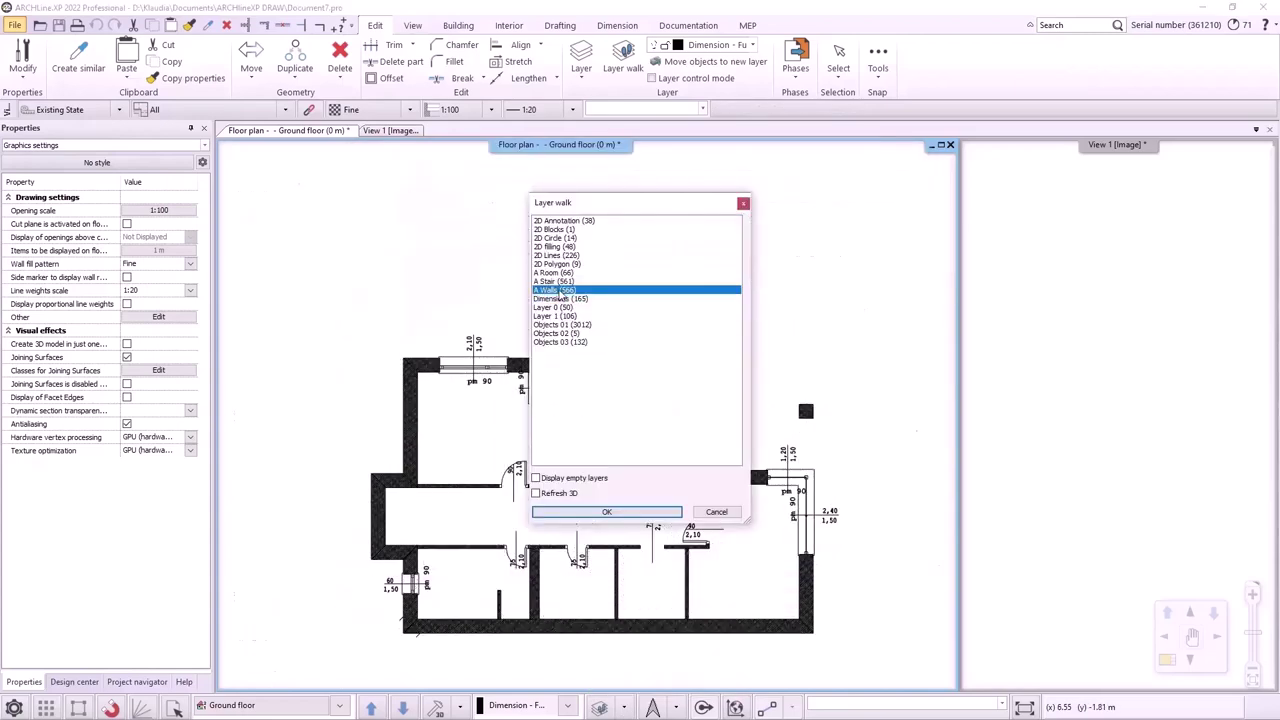
left_click(595, 512)
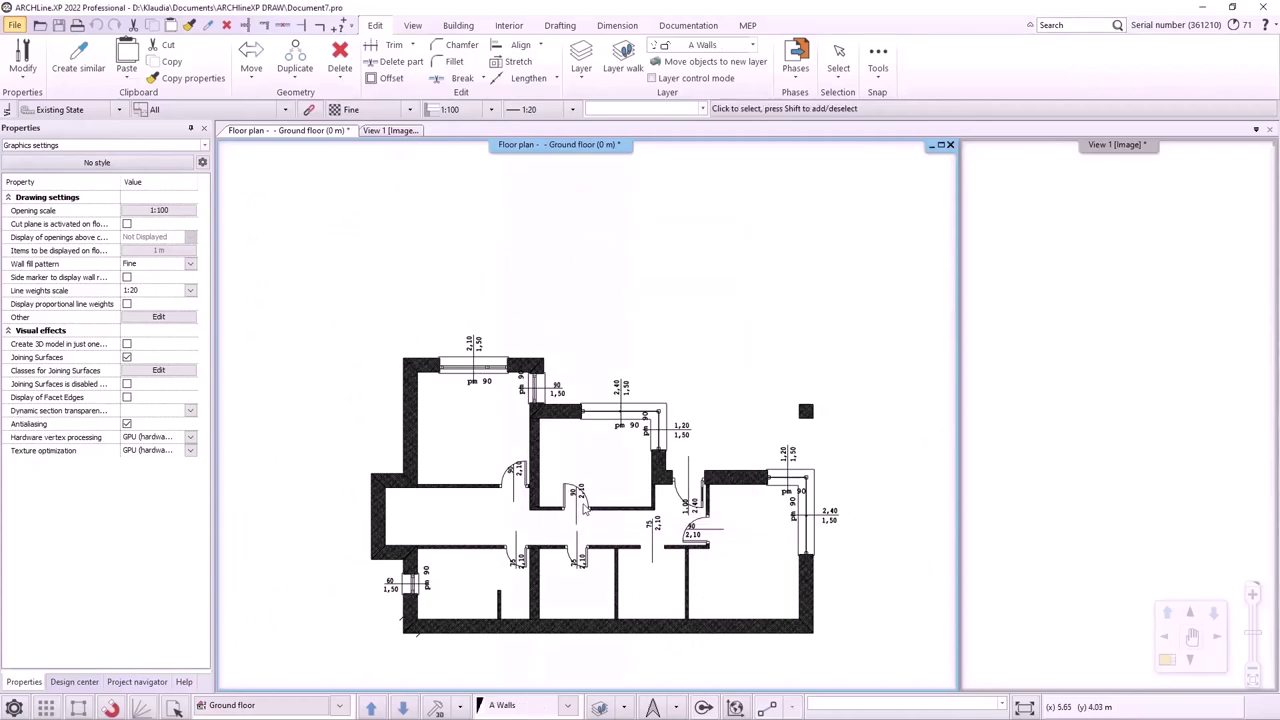
Step: Save the 0.44 m wall properties as a new style named "1 layered 44 wide wall" for all projects and activate it
left_click(459, 26)
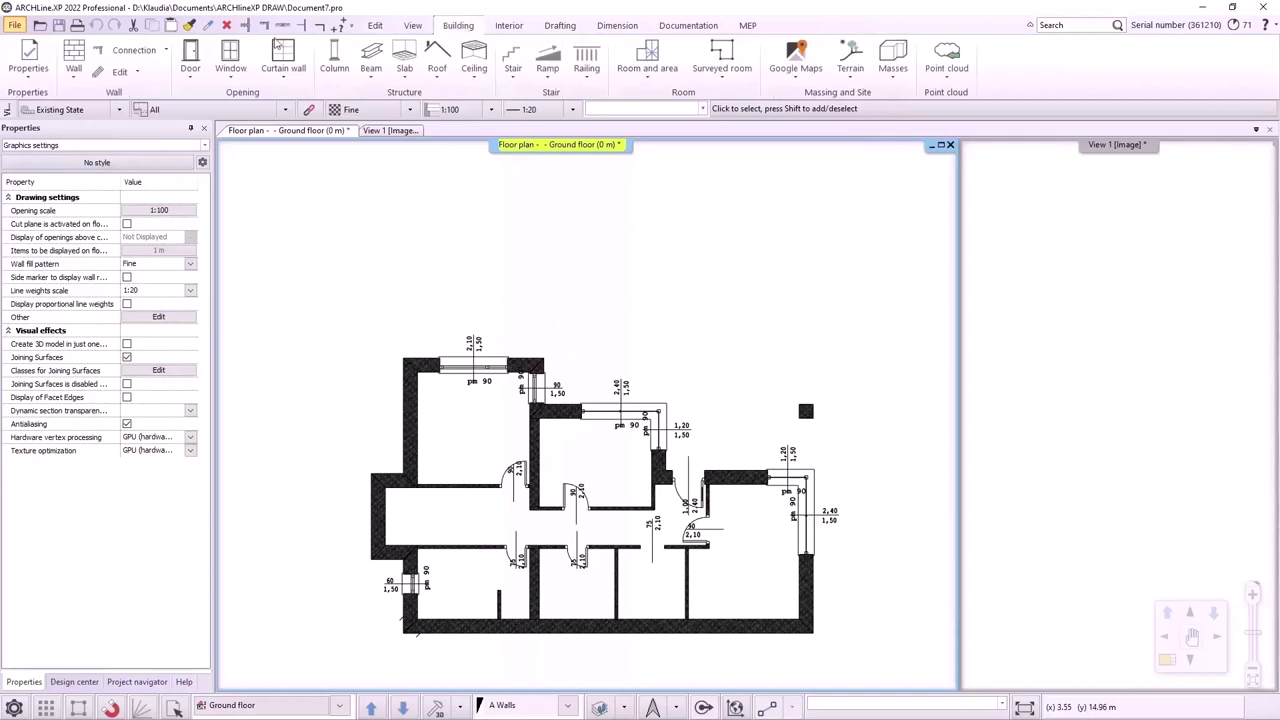
left_click(78, 72)
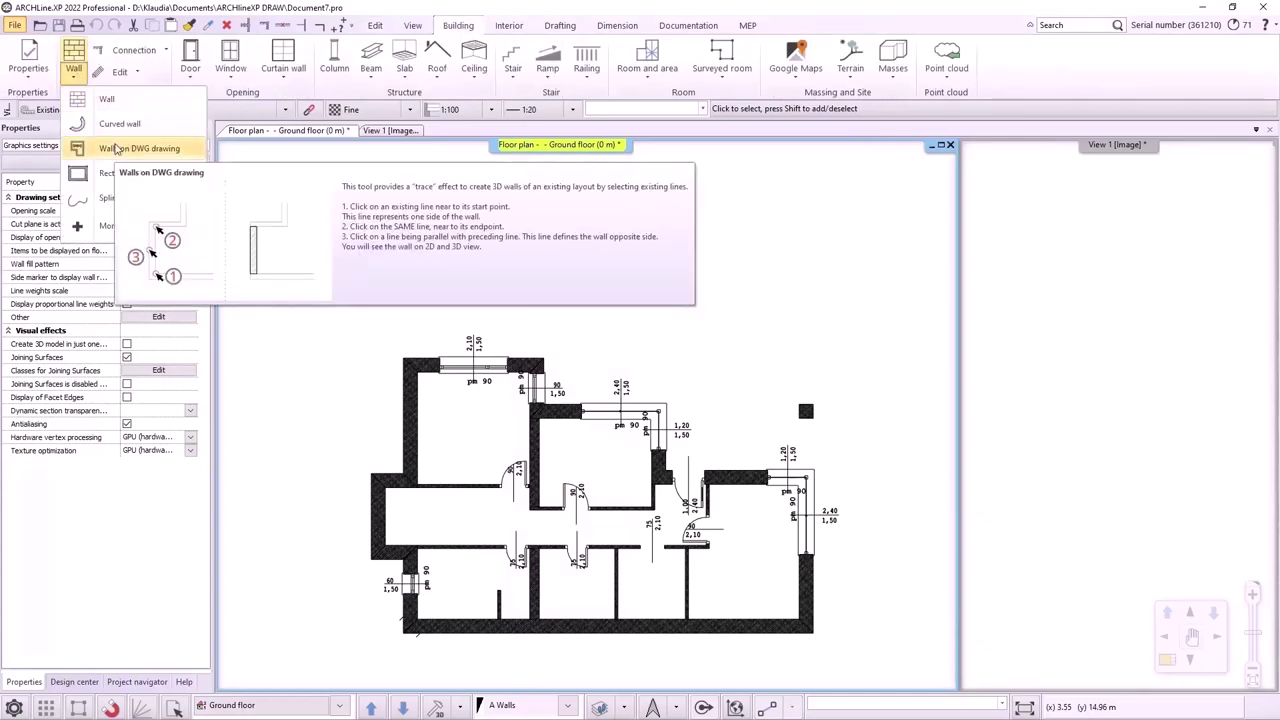
right_click(98, 99)
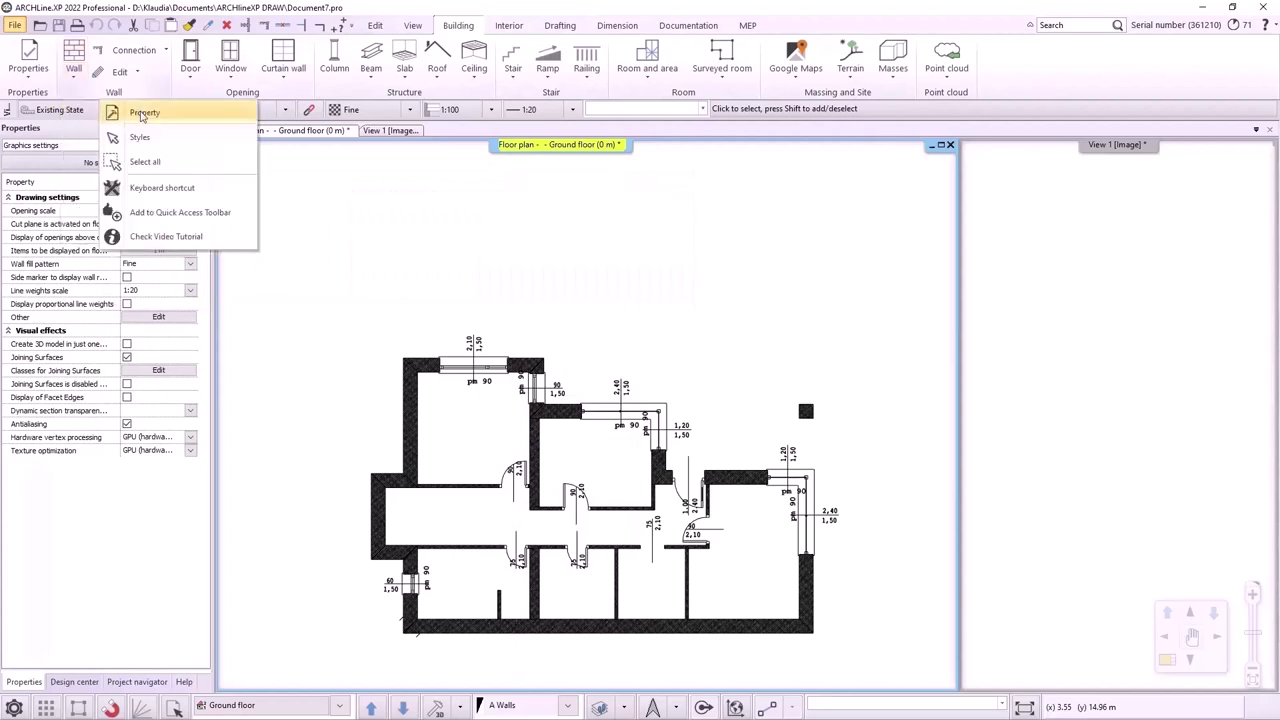
left_click(141, 116)
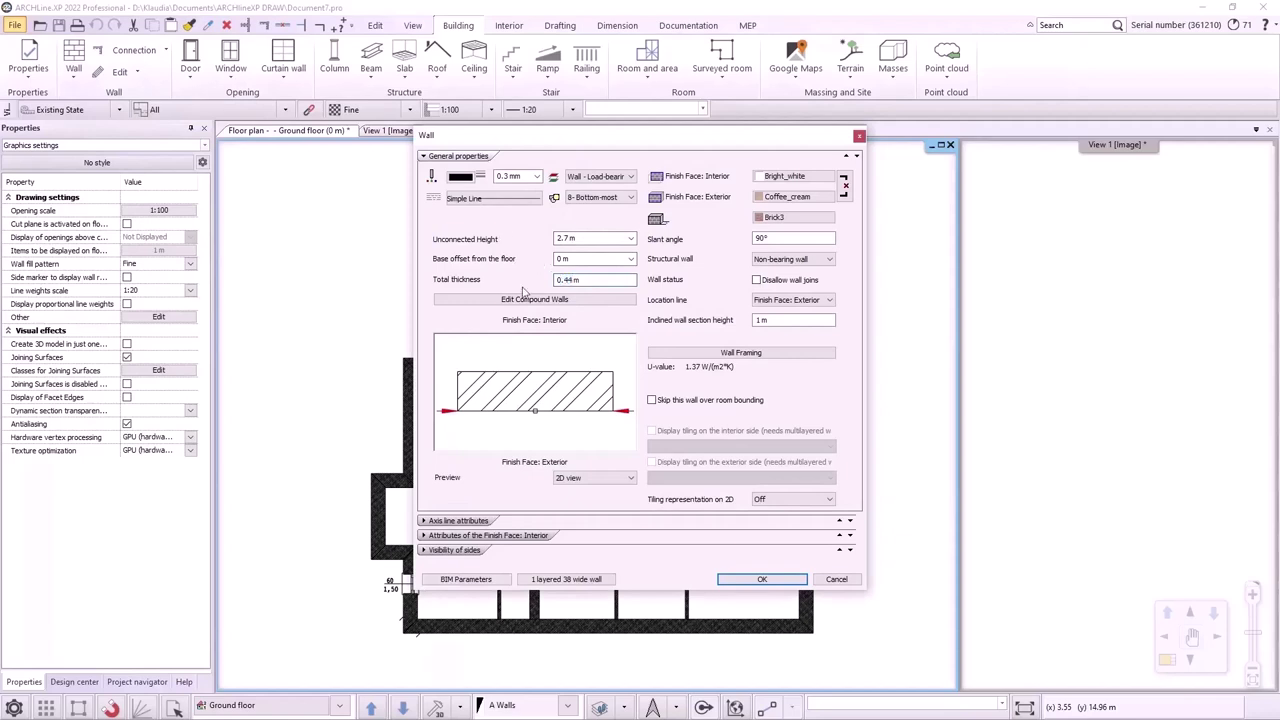
left_click(606, 580)
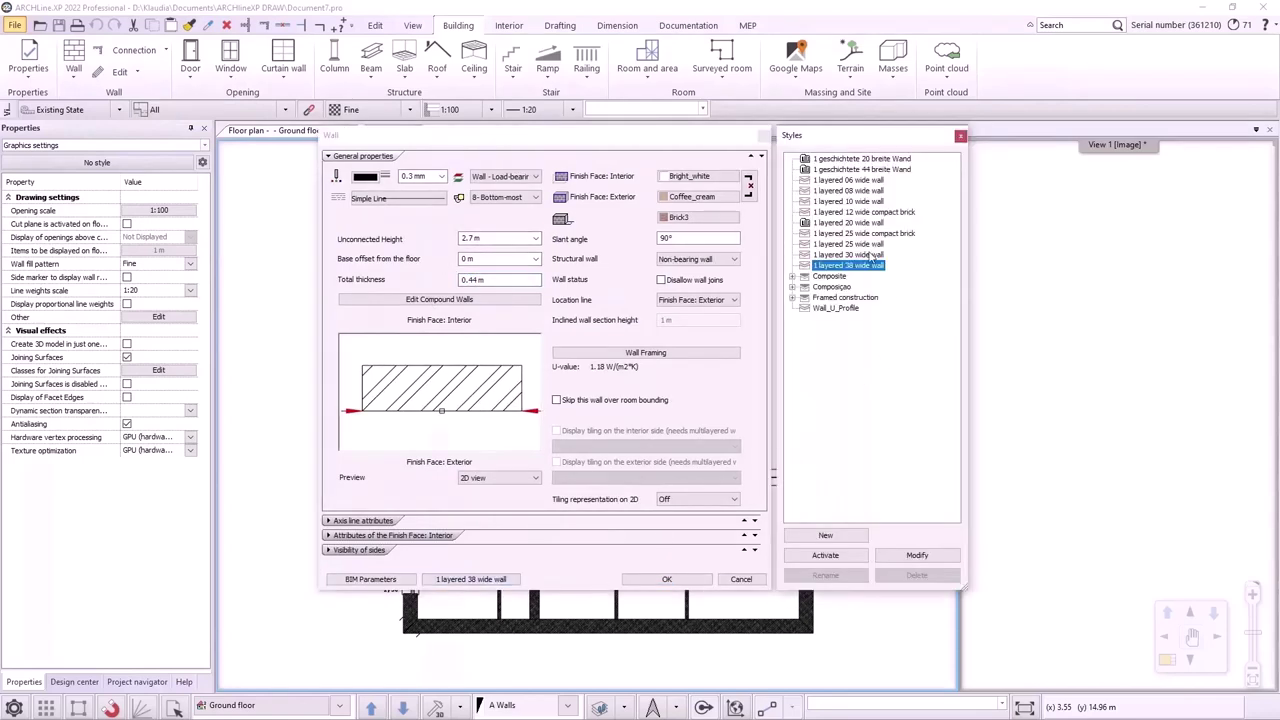
left_click(825, 535)
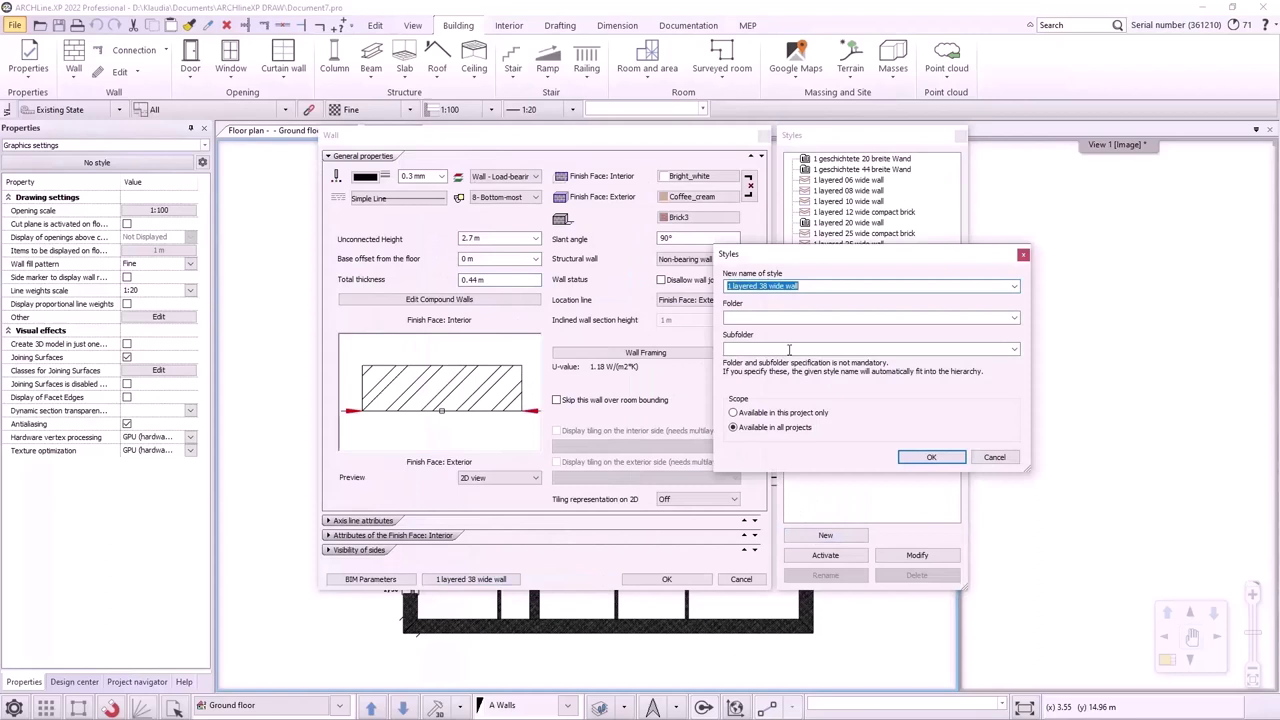
left_click(763, 286)
type("44")
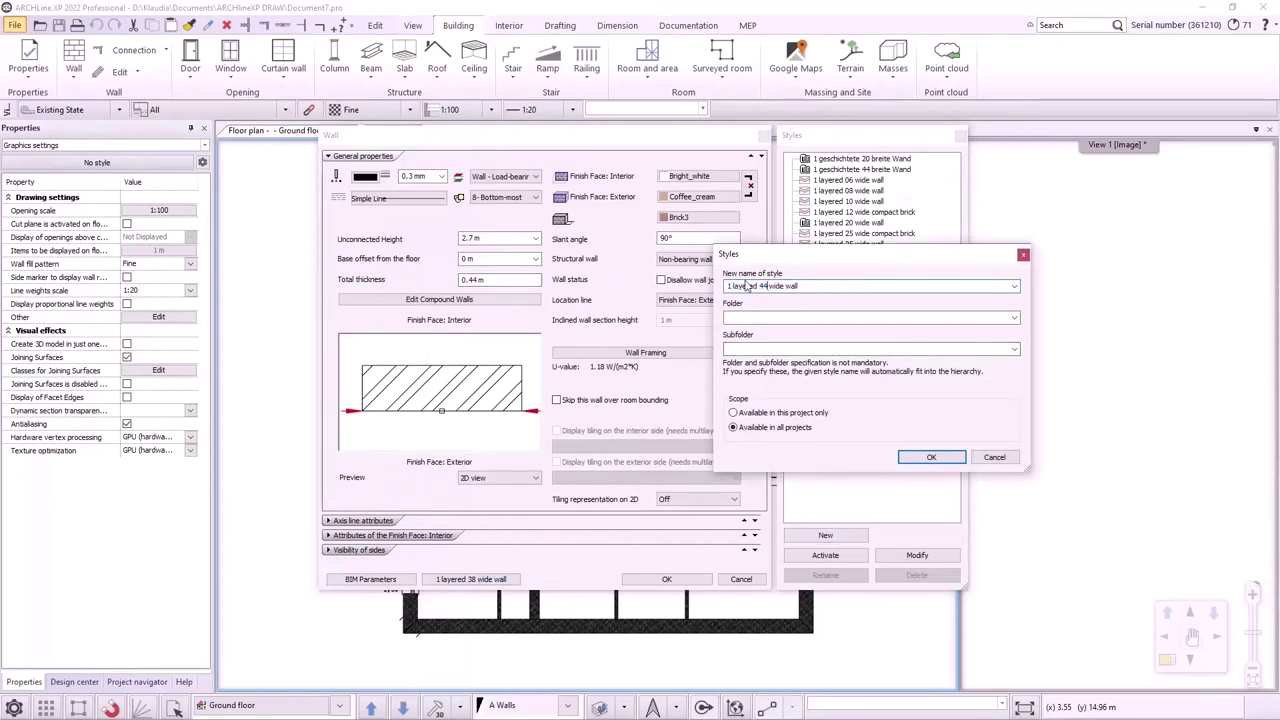
left_click(931, 457)
left_click(825, 556)
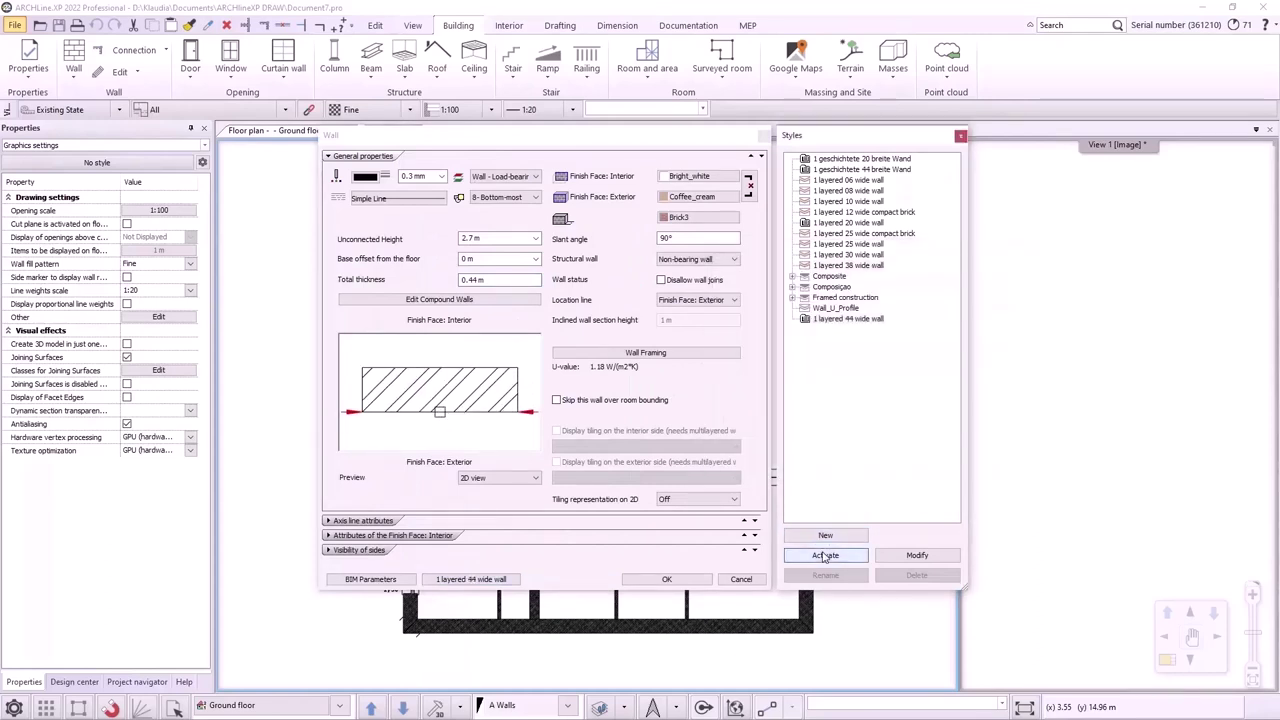
left_click(666, 579)
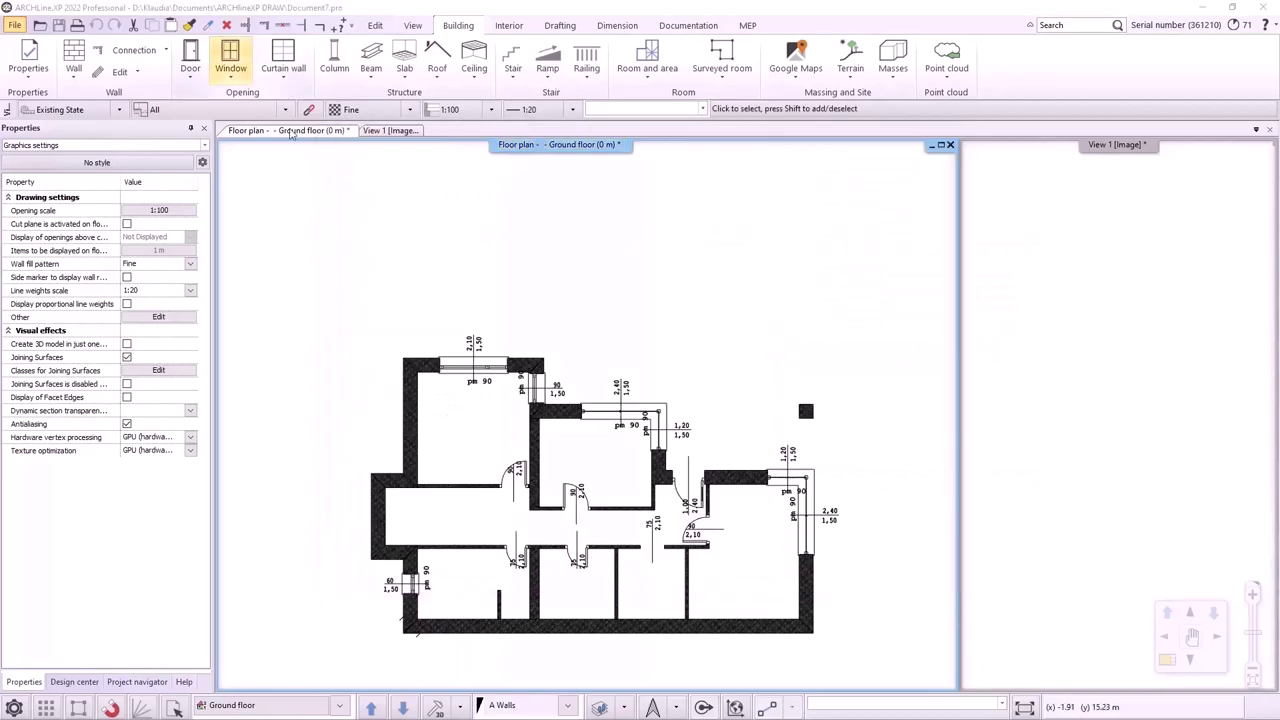
Step: Trace the west outer walls with the 44 wide wall style, from the upper-left outer corner around the projection to the lower-left corner
left_click(76, 76)
left_click(100, 95)
scroll(470, 366, "up", 3)
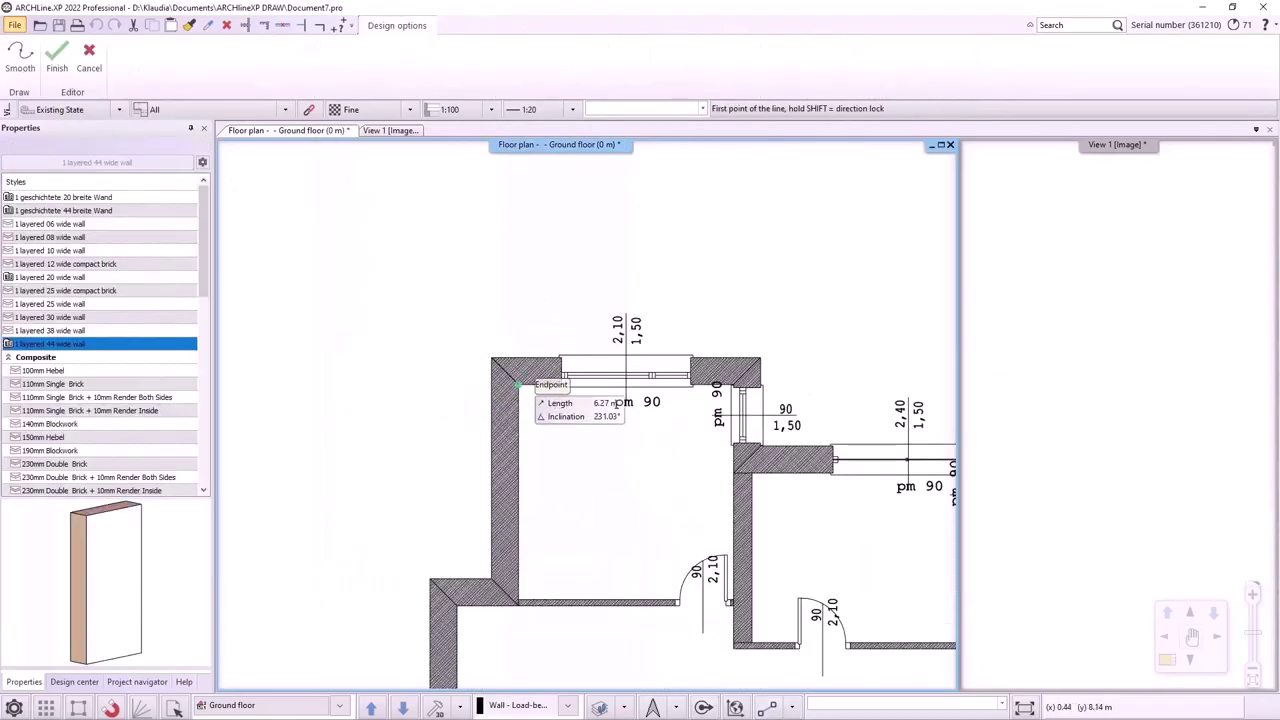
left_click(521, 377)
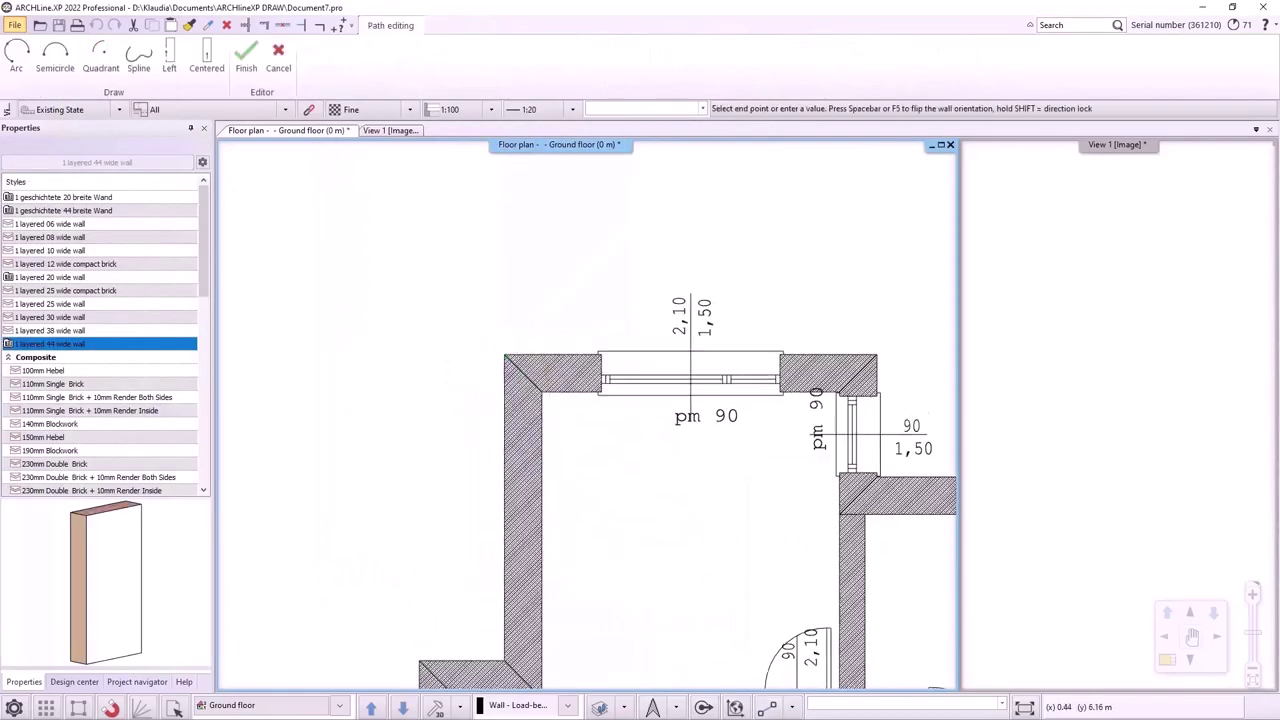
middle_click_drag(545, 565, 548, 376)
left_click(510, 488)
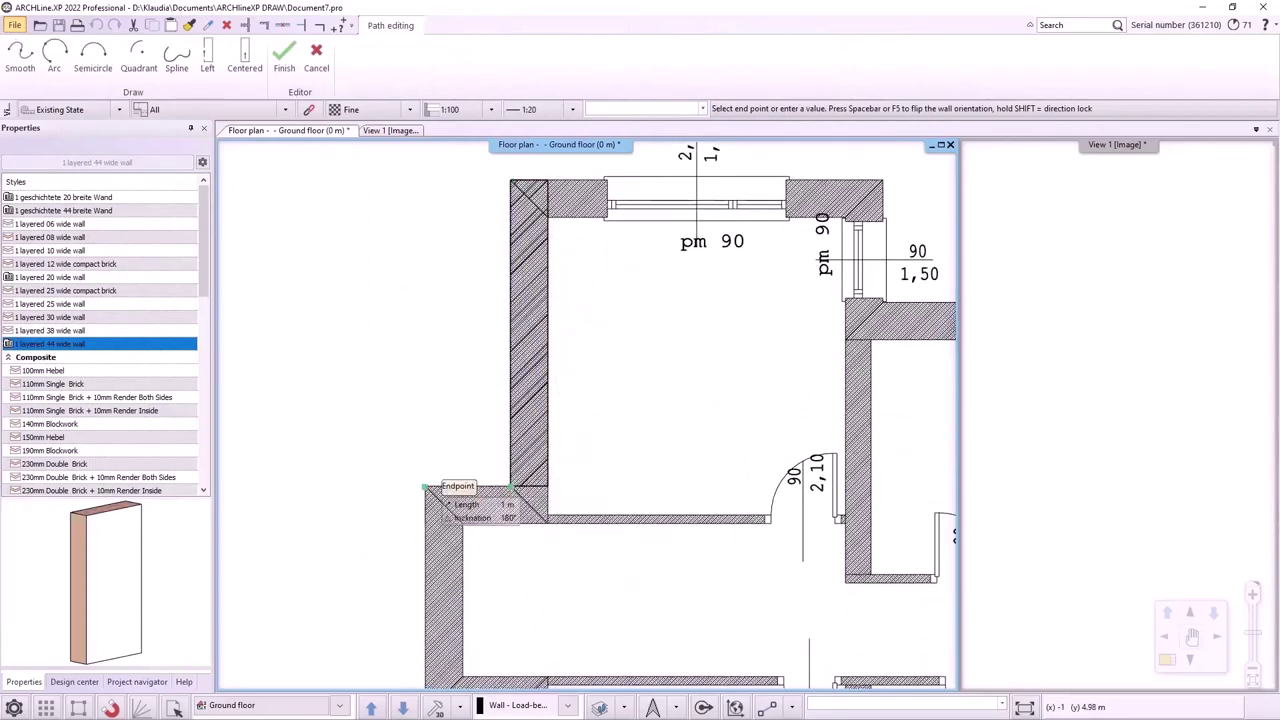
left_click(425, 487)
middle_click_drag(425, 490, 434, 350)
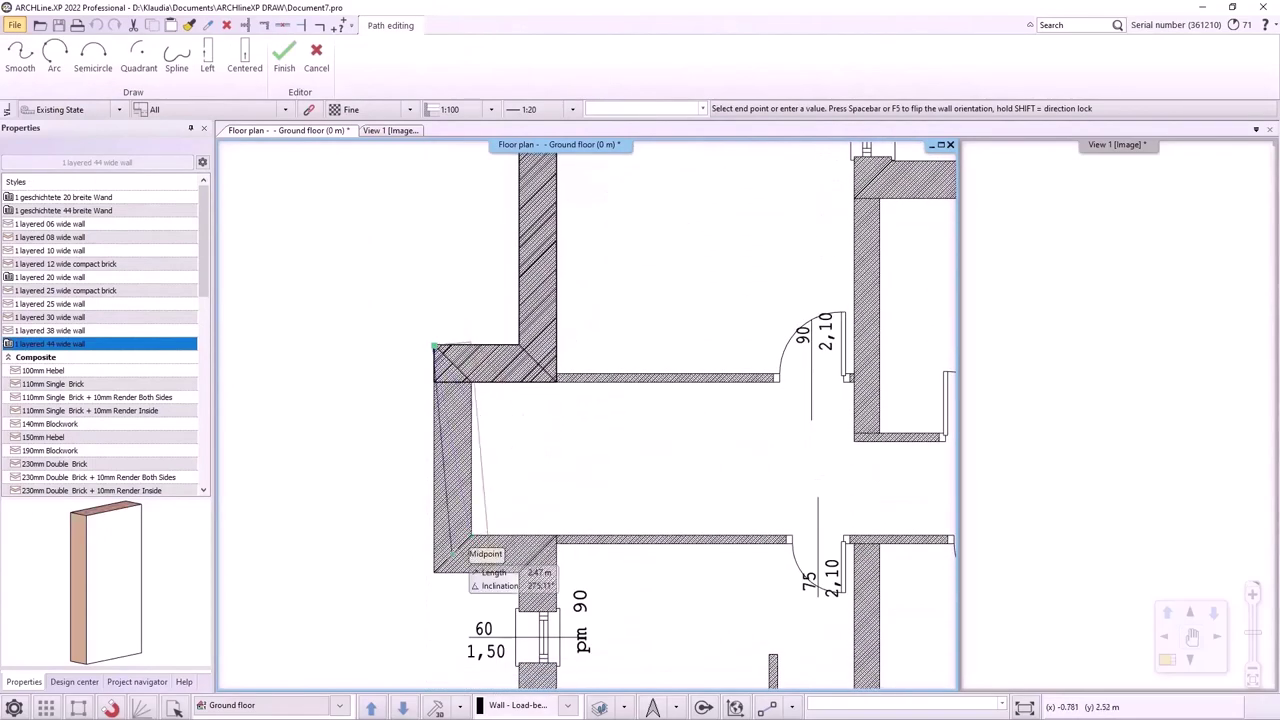
left_click(434, 572)
left_click(518, 574)
middle_click_drag(521, 578, 530, 403)
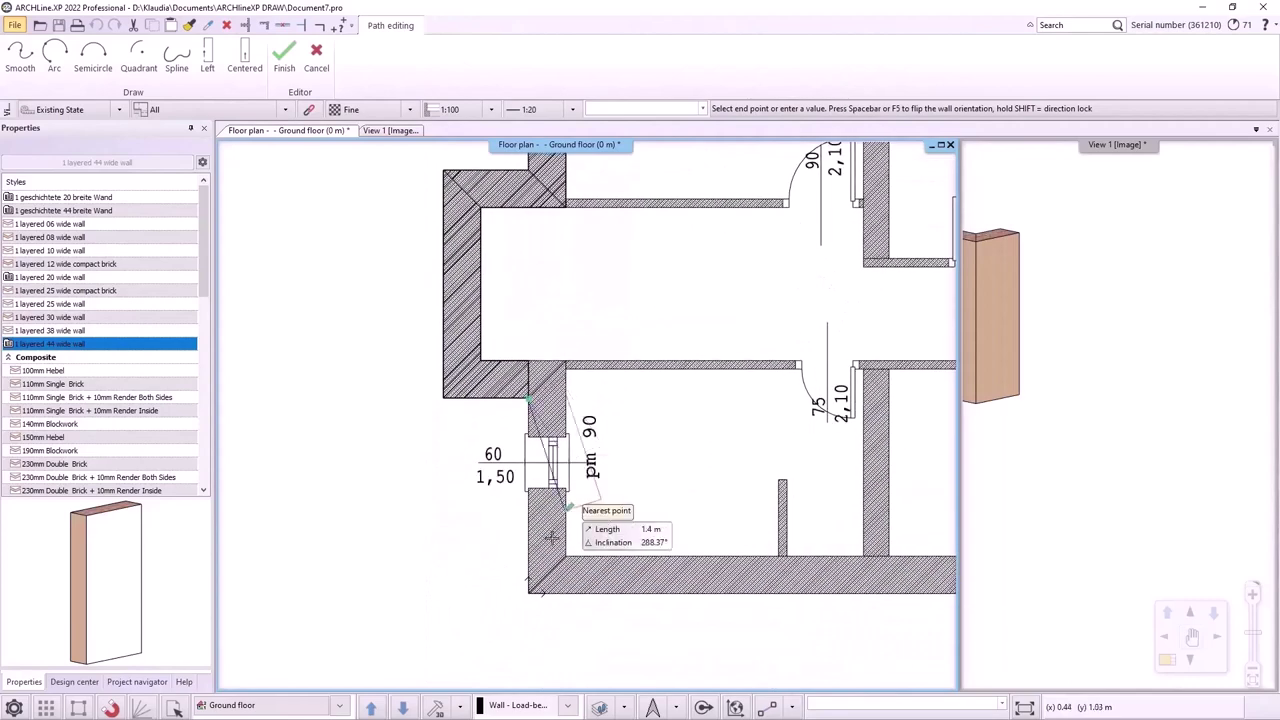
left_click(528, 590)
Step: Continue the wall chain along the plan's bottom and right outer edges, then back west to the re-entrant corner beside the entrance door
middle_click_drag(770, 580, 200, 525)
middle_click_drag(802, 242, 632, 238)
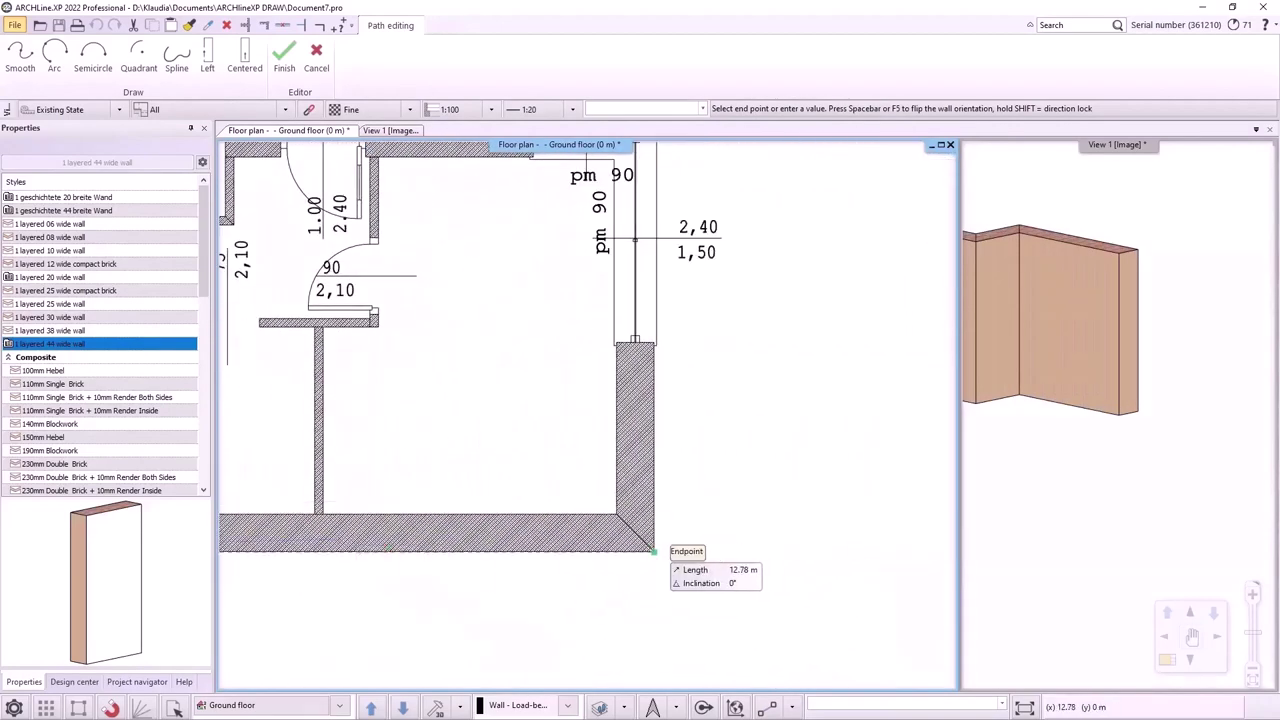
left_click(653, 549)
middle_click_drag(589, 362, 568, 558)
scroll(590, 391, "up", 3)
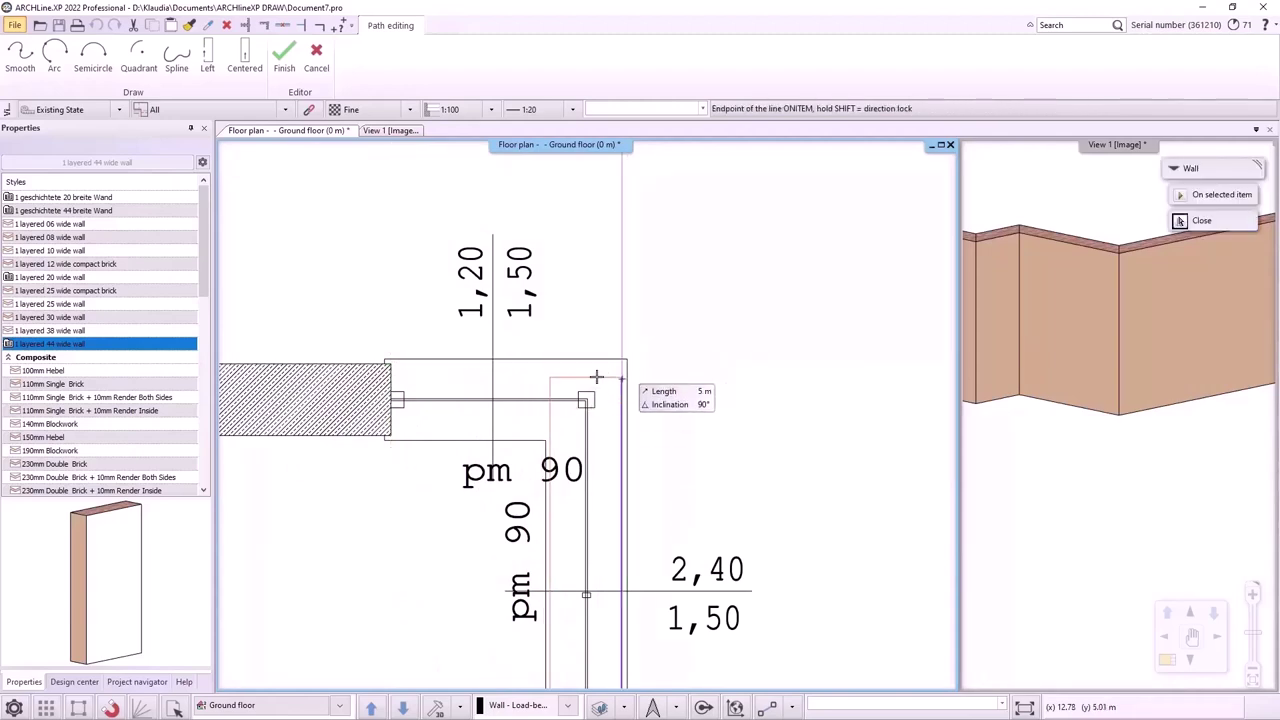
left_click(393, 370)
scroll(366, 405, "down", 3)
middle_click_drag(346, 330, 638, 392)
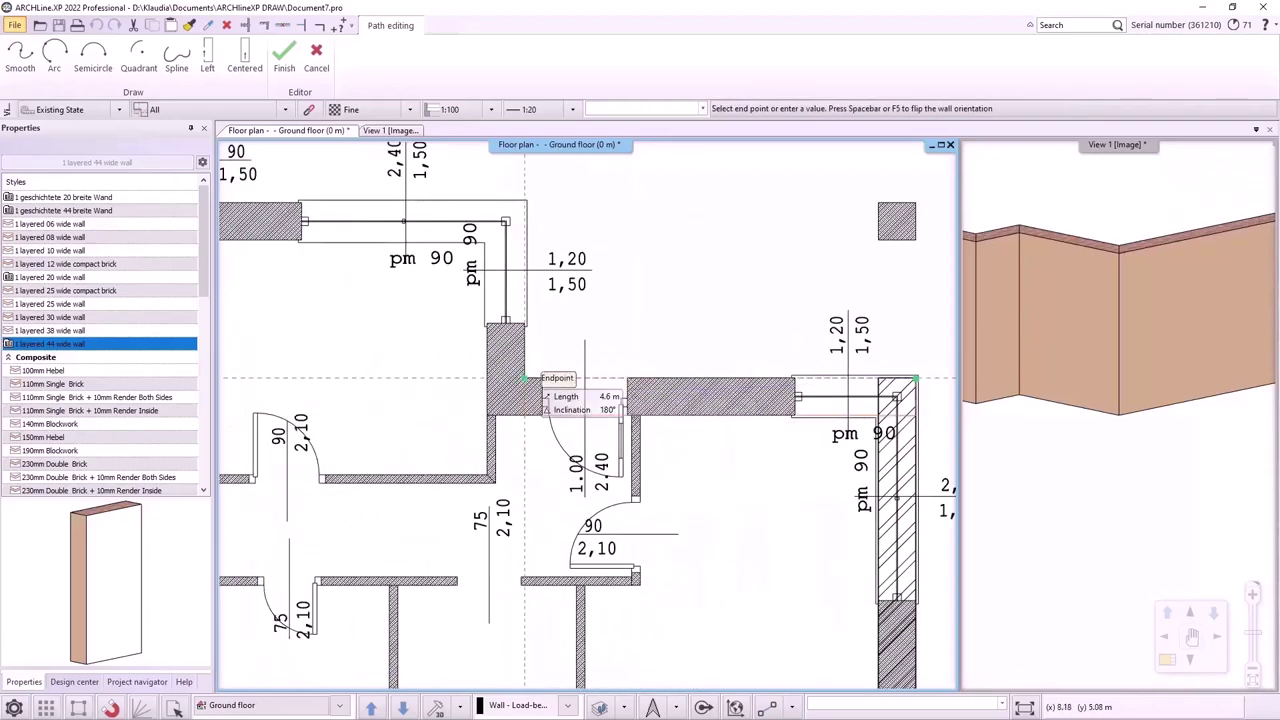
left_click(522, 379)
Step: Trace the remaining stepped outer walls on the plan's upper side, close the loop at the starting corner and end the wall command
scroll(531, 246, "up", 2)
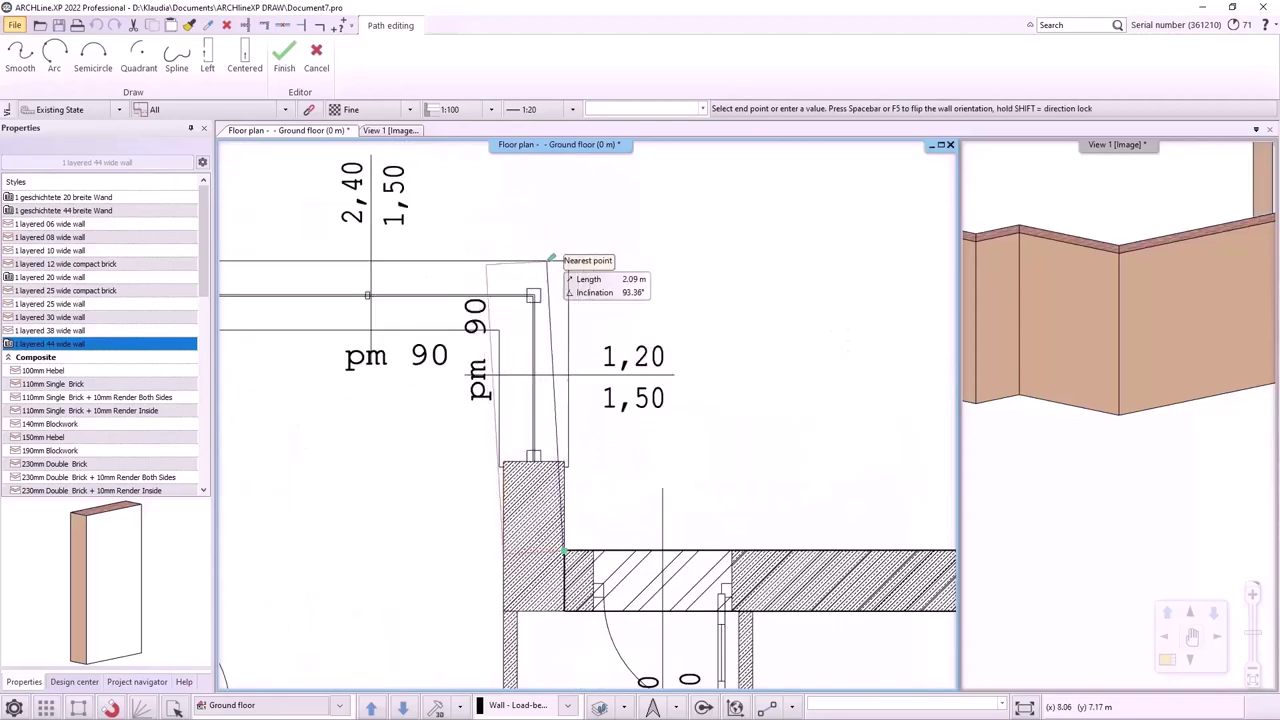
middle_click_drag(571, 282, 676, 279)
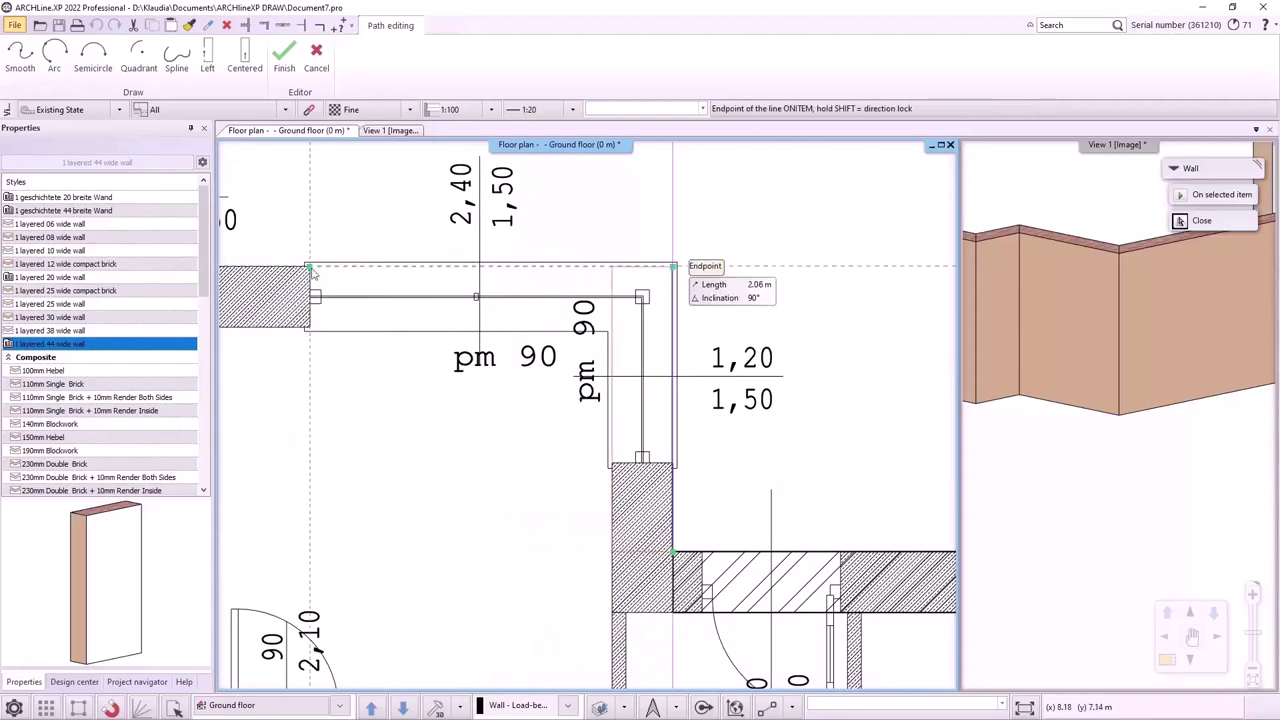
left_click(674, 266)
middle_click_drag(300, 280, 700, 275)
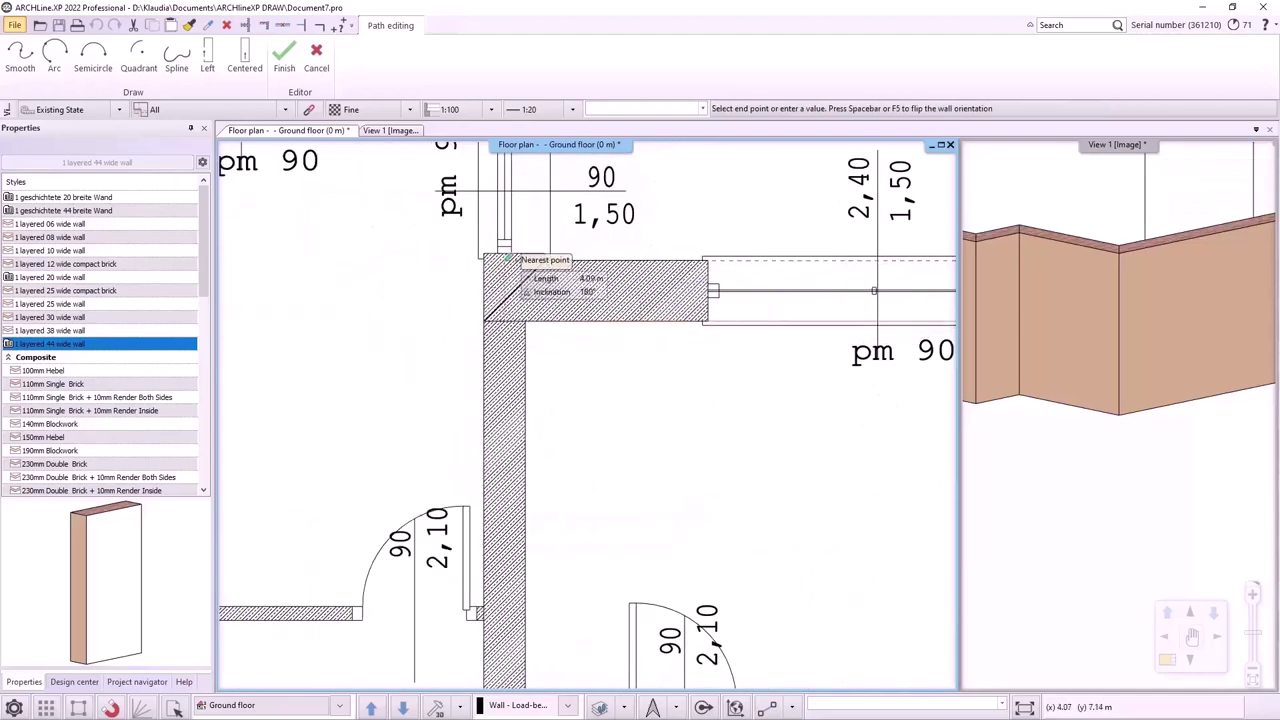
left_click(545, 261)
middle_click_drag(560, 170, 531, 458)
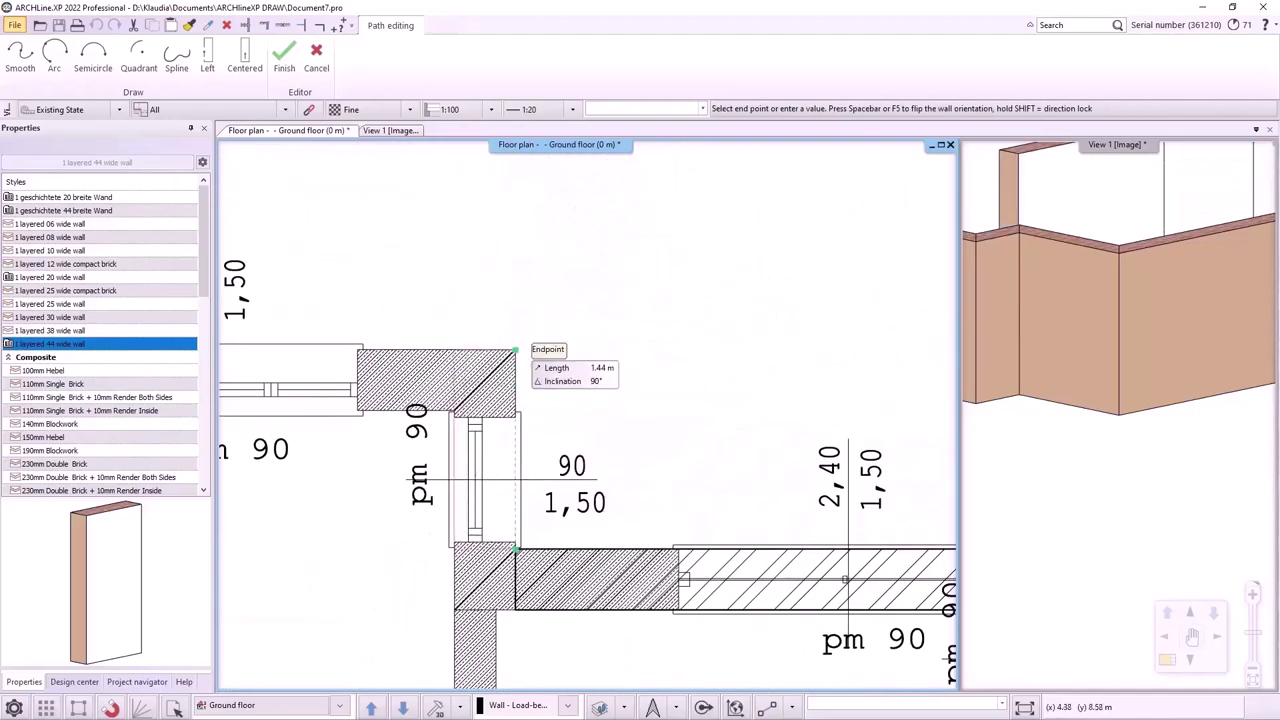
left_click(515, 350)
middle_click_drag(515, 350, 880, 325)
key("Escape")
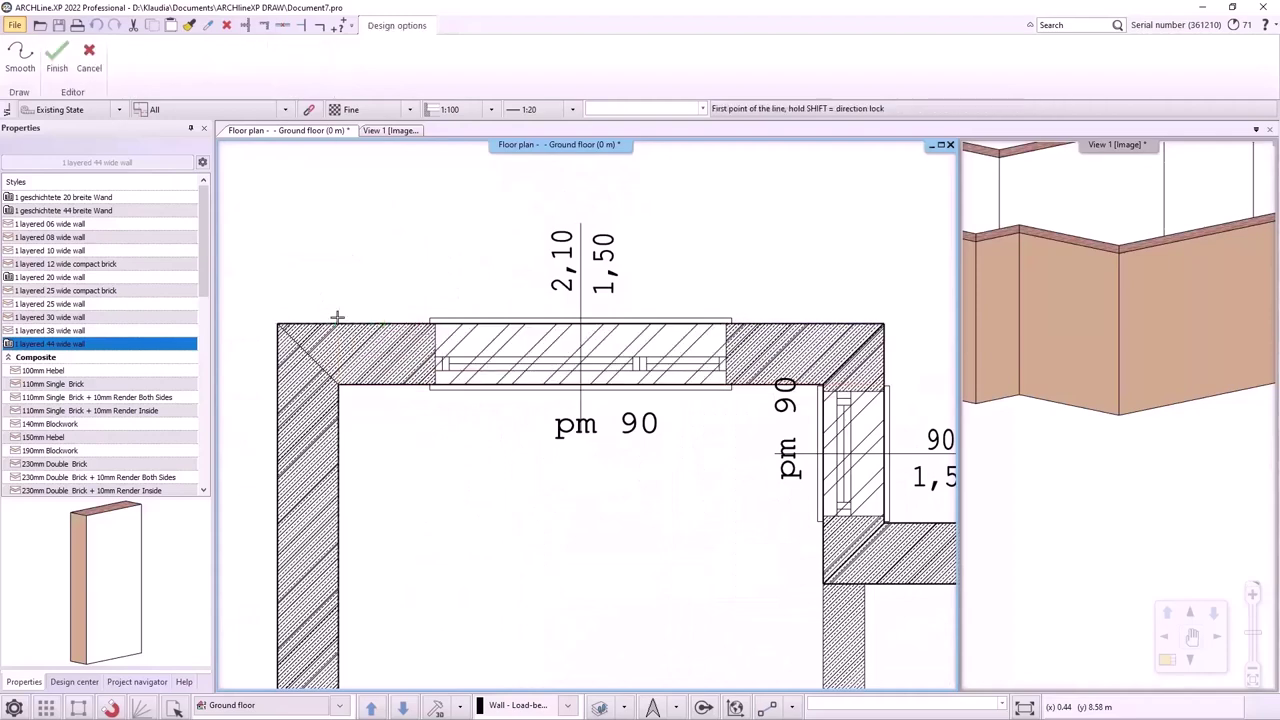
key("Escape")
Step: Place a 1.5 m high window by two points in the right outer wall, from the 2.40 opening's lower jamb to the upper inner corner
scroll(676, 440, "down", 5)
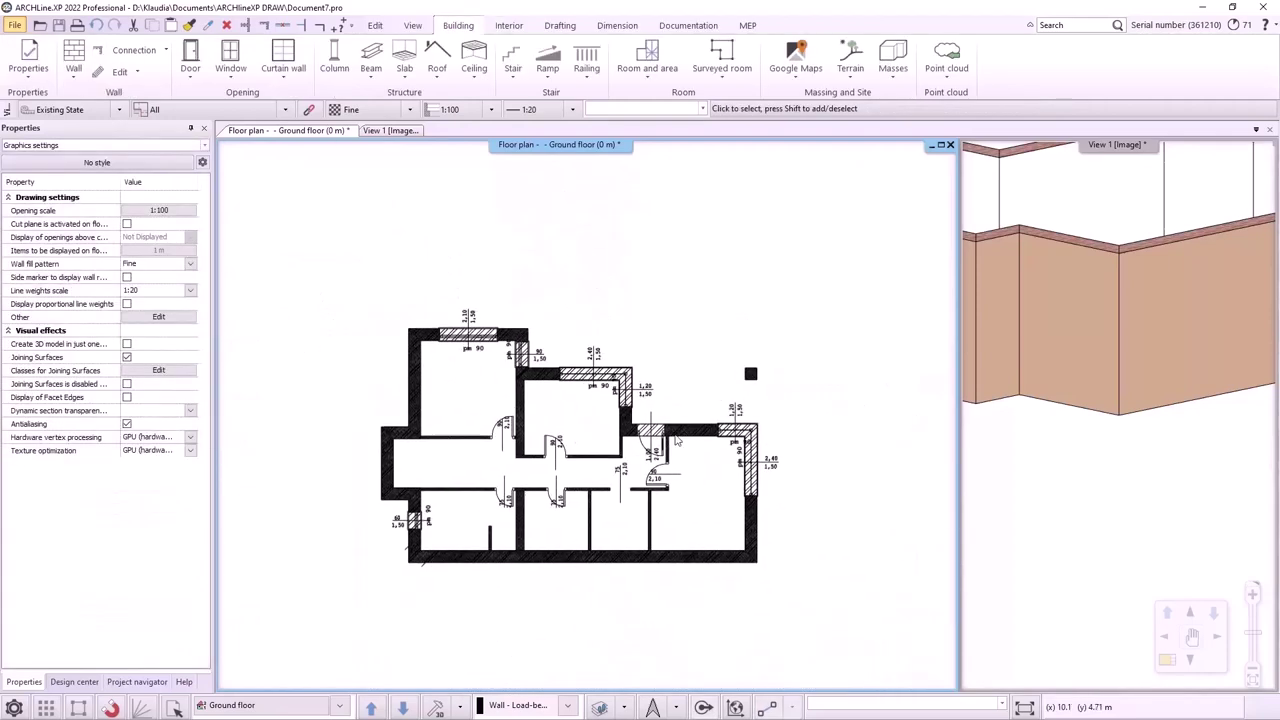
scroll(621, 443, "up", 2)
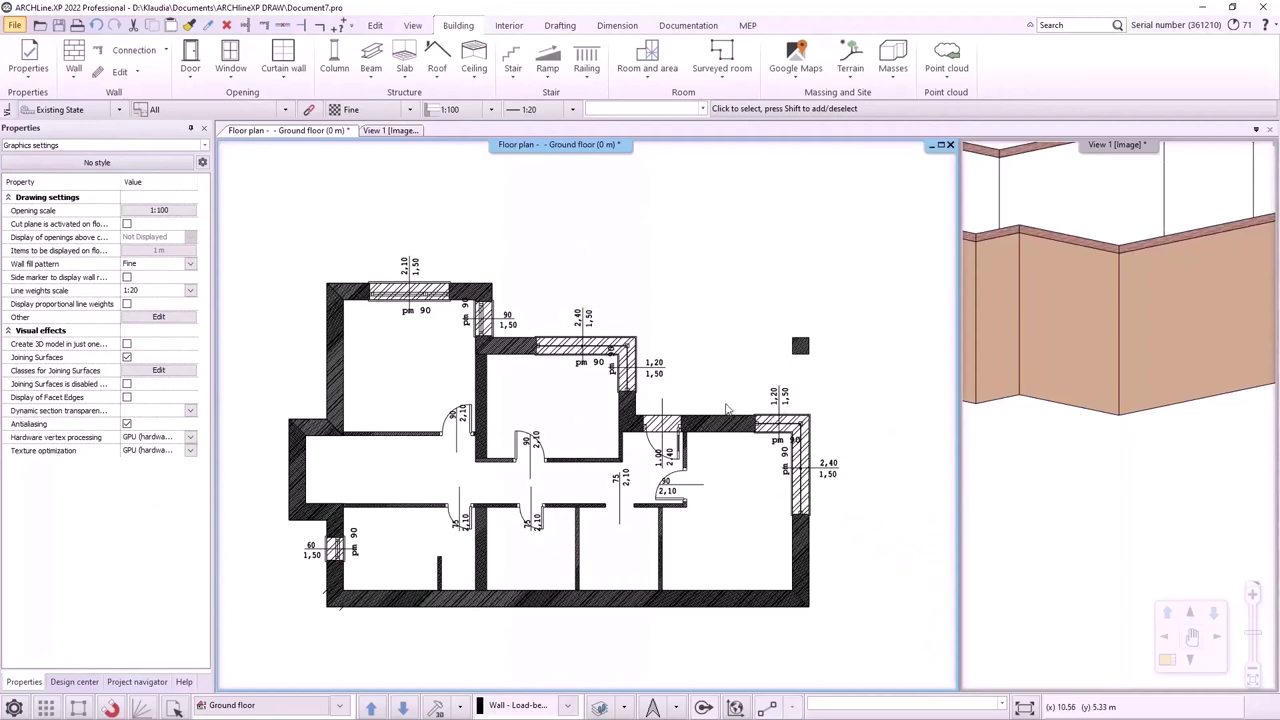
left_click(235, 76)
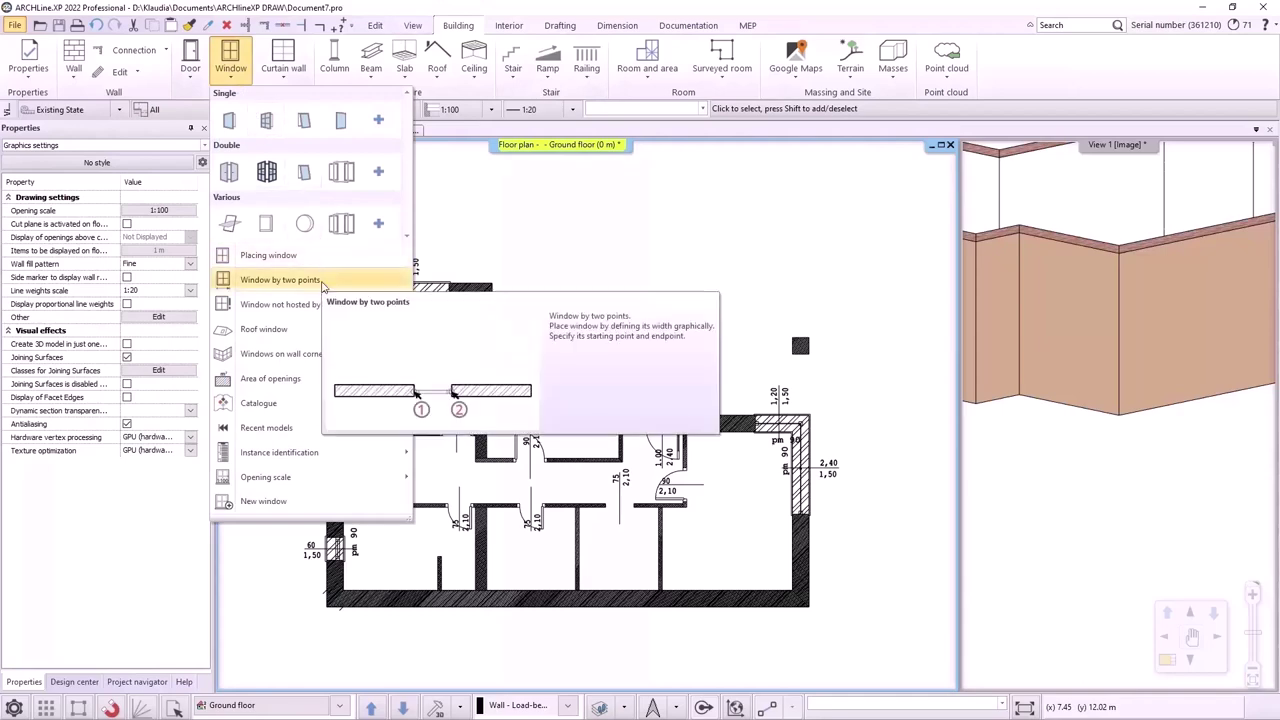
left_click(322, 287)
scroll(562, 360, "up", 5)
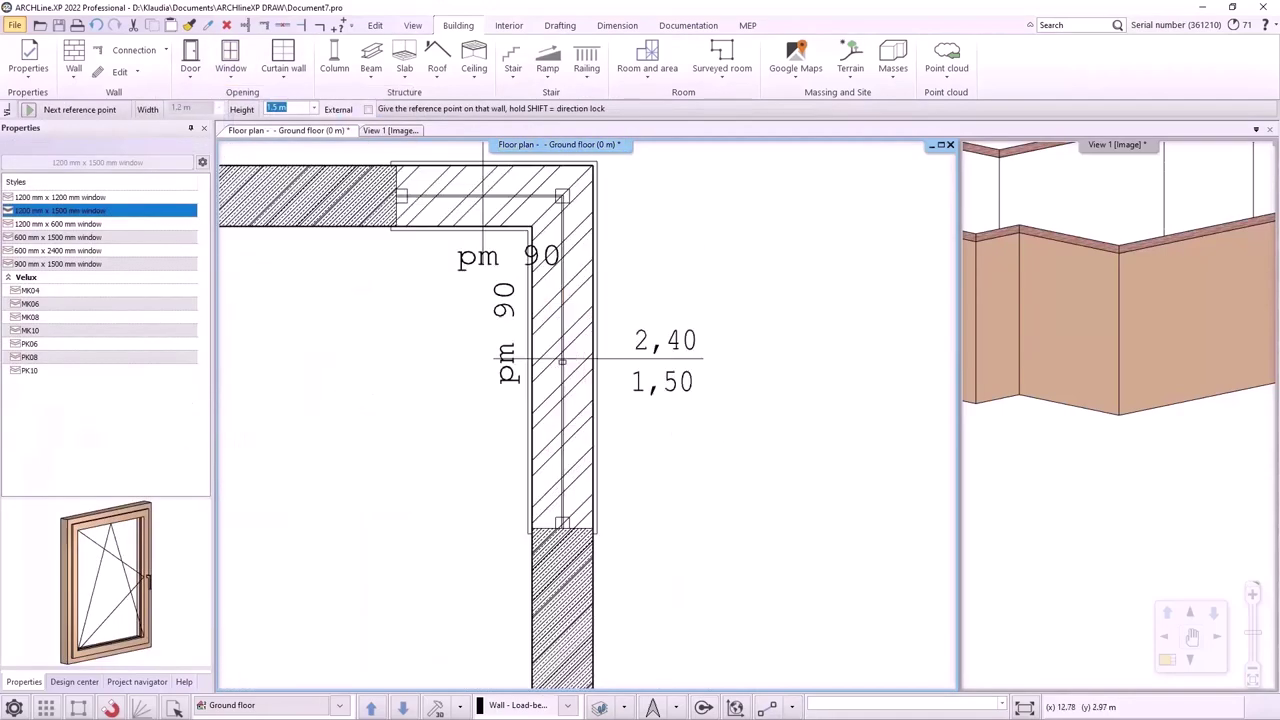
left_click(530, 365)
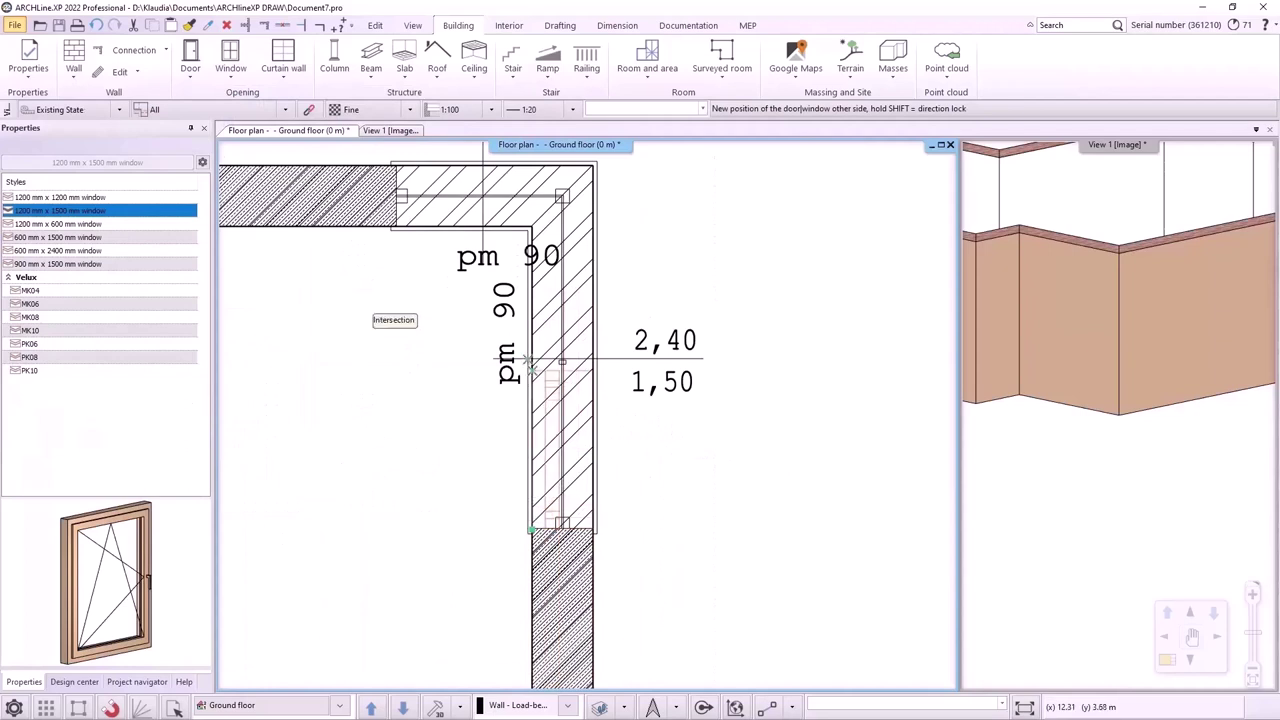
left_click(562, 362)
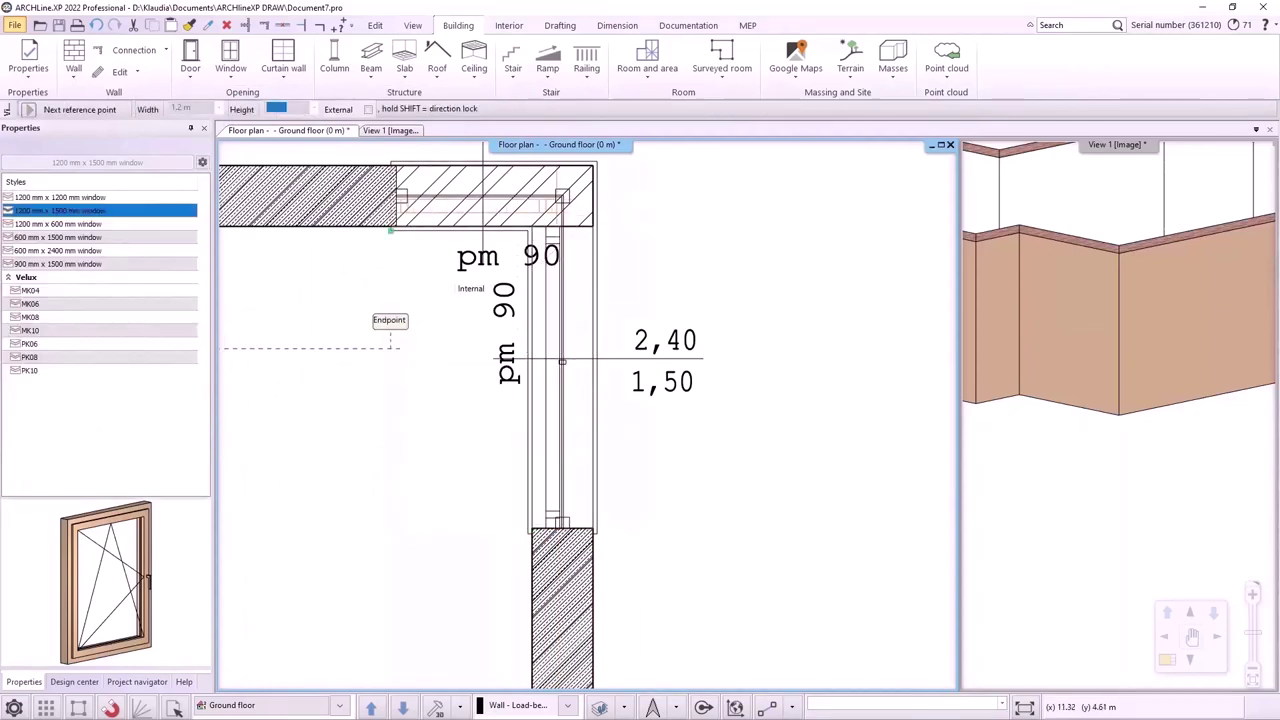
Step: Place a 1.5 m high window, about 0.98 m wide, in the upper wall between the inner corner and the 1.20 opening's jamb
left_click(392, 346)
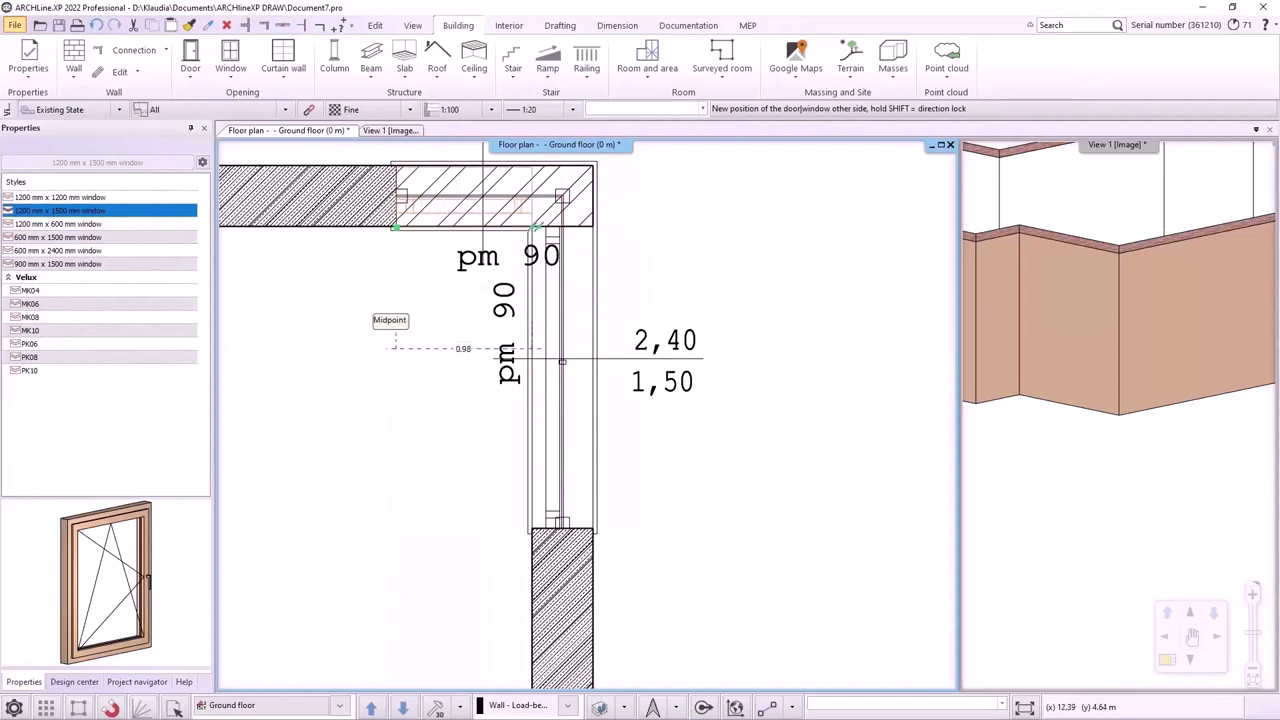
left_click(395, 347)
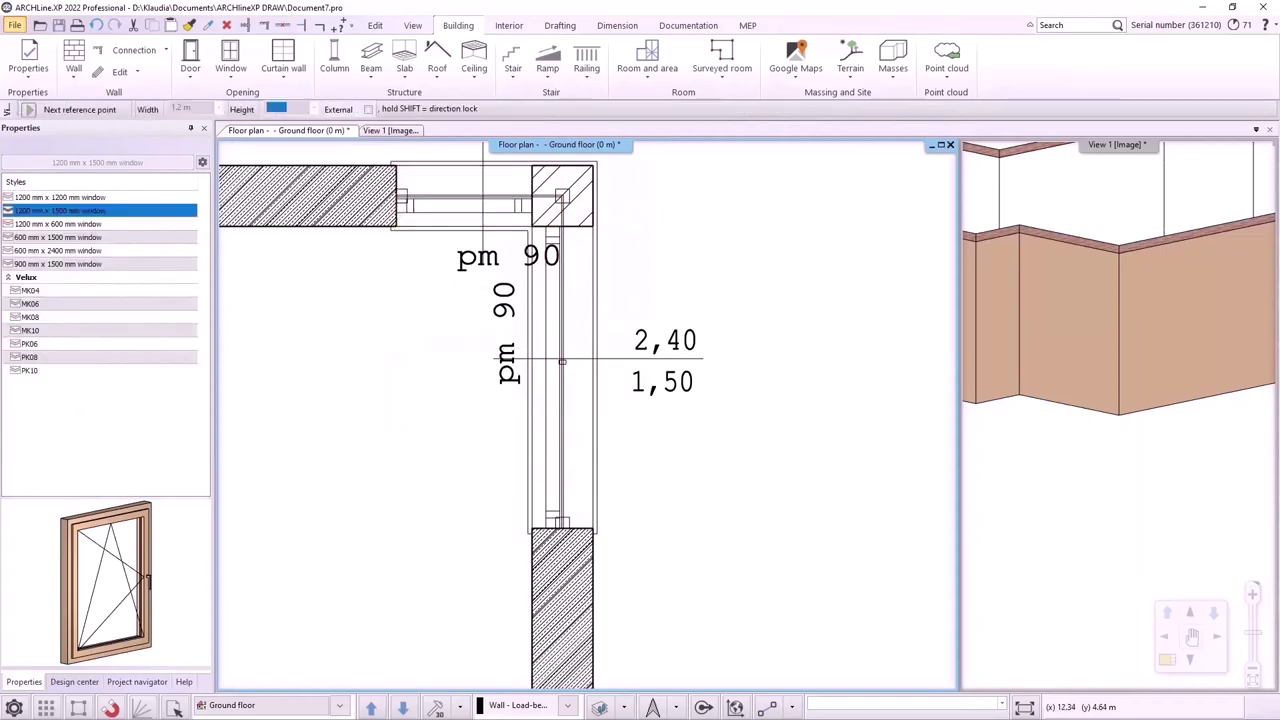
key("Escape")
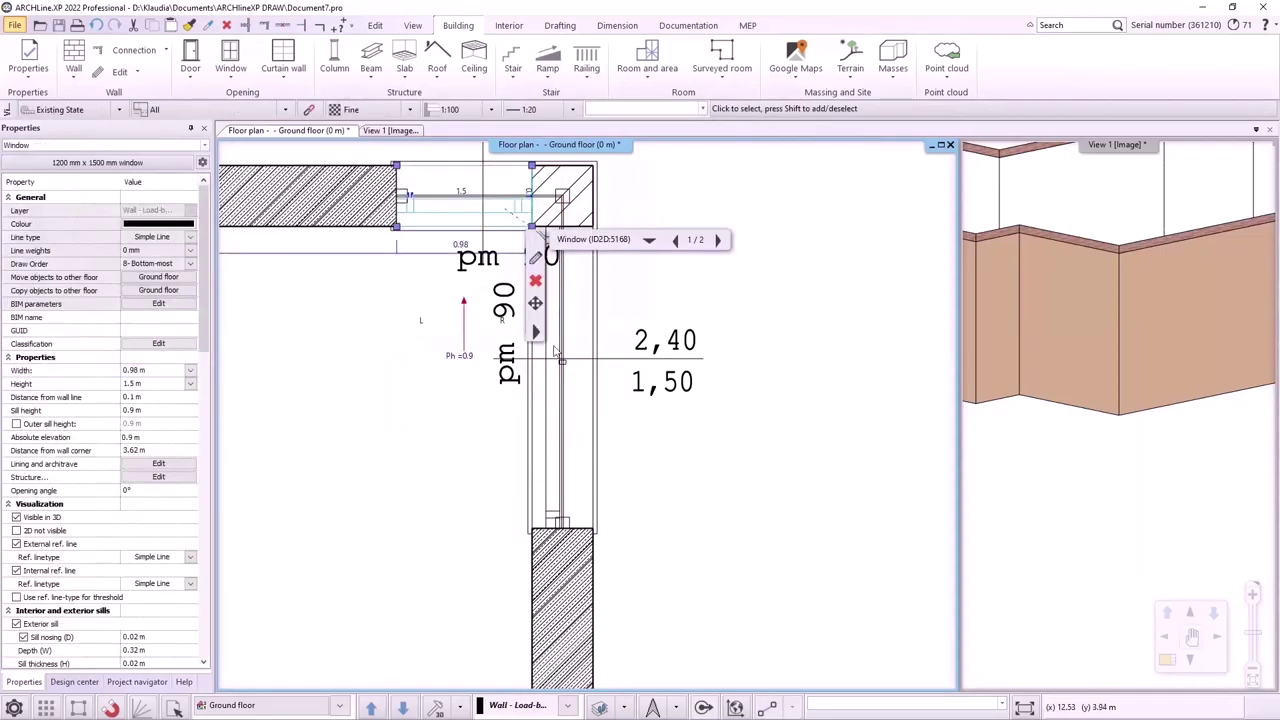
Step: Select both windows at the upper-right corner and set their distance from the wall line to 0.17 m
left_click(548, 411)
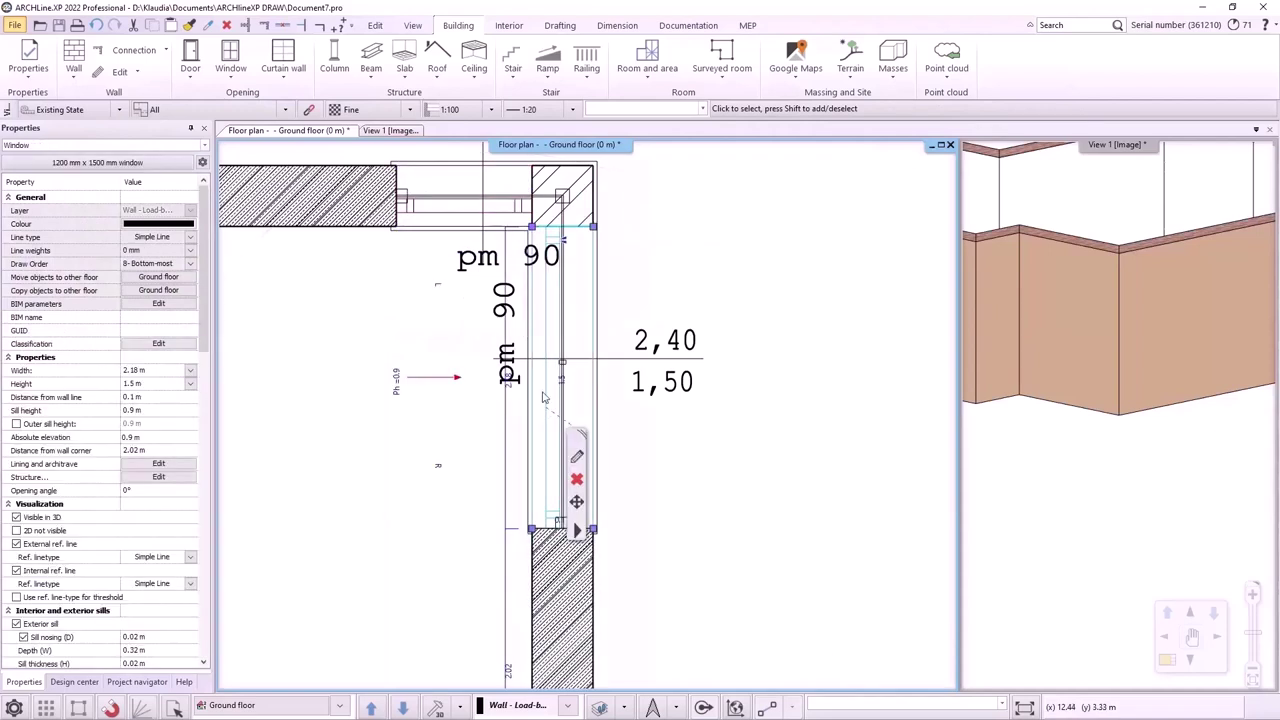
left_click(472, 215, "shift")
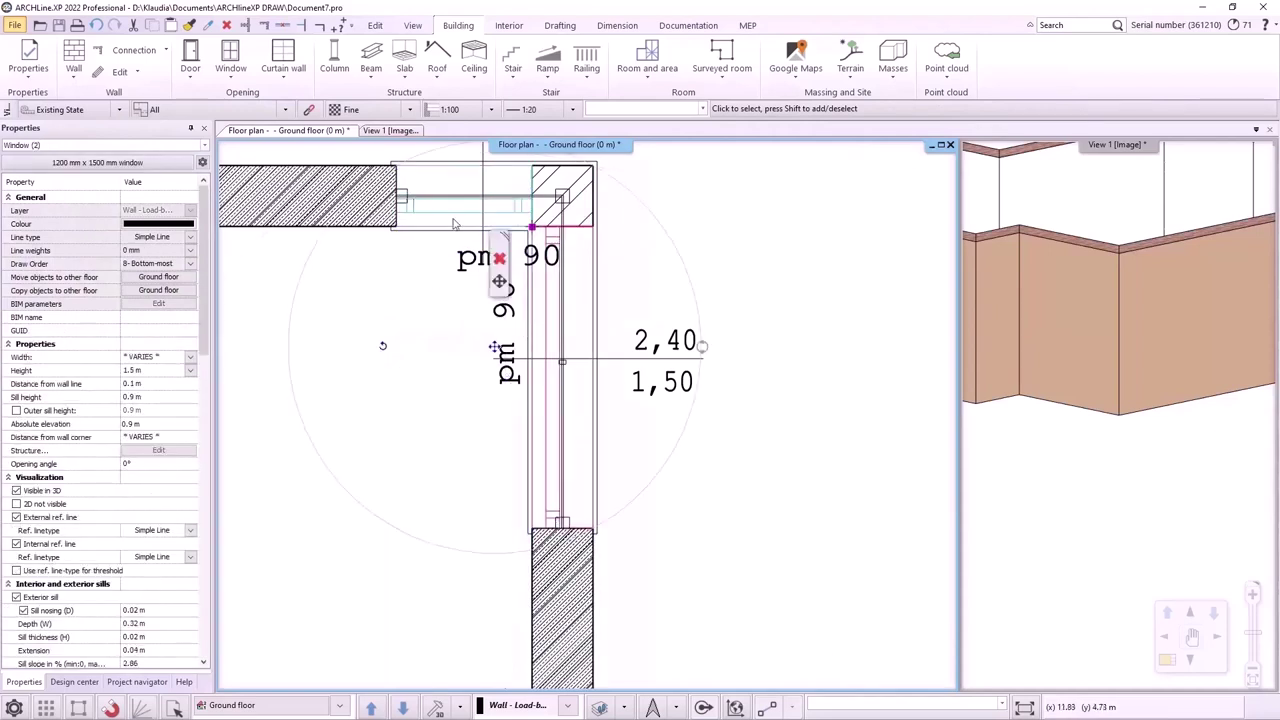
left_click(142, 384)
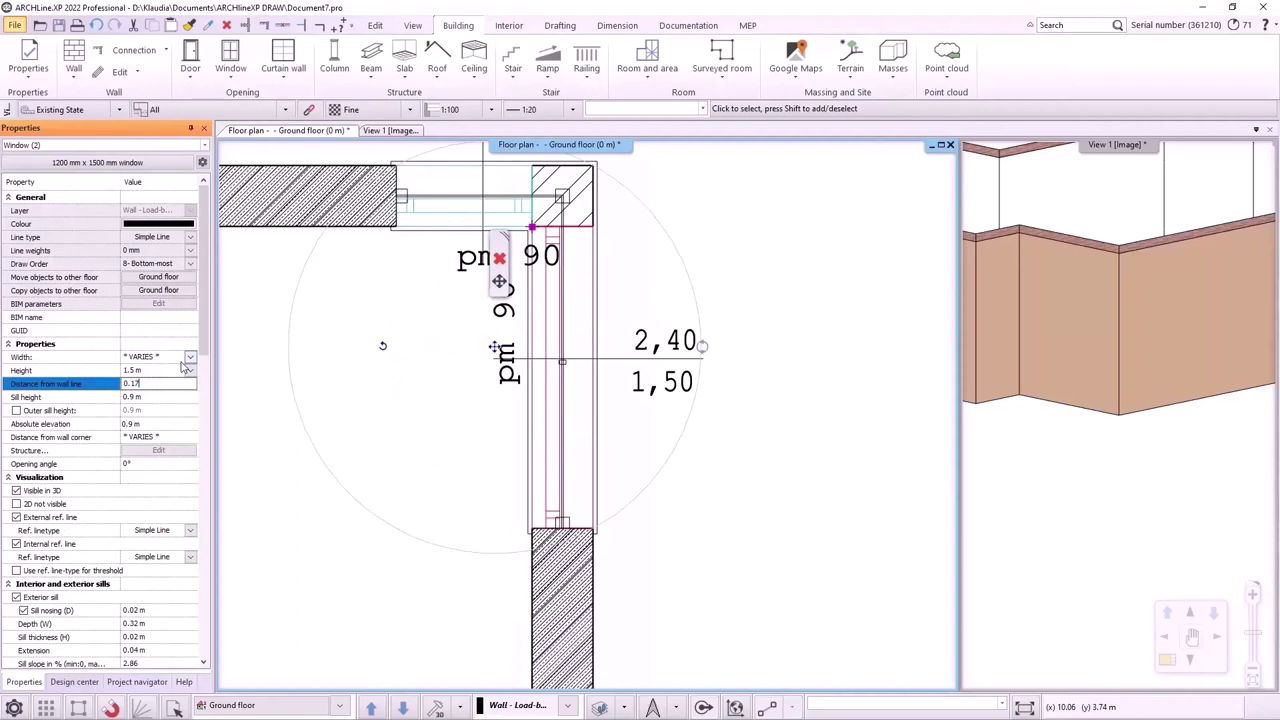
type("0.17")
key("Return")
left_click(807, 229)
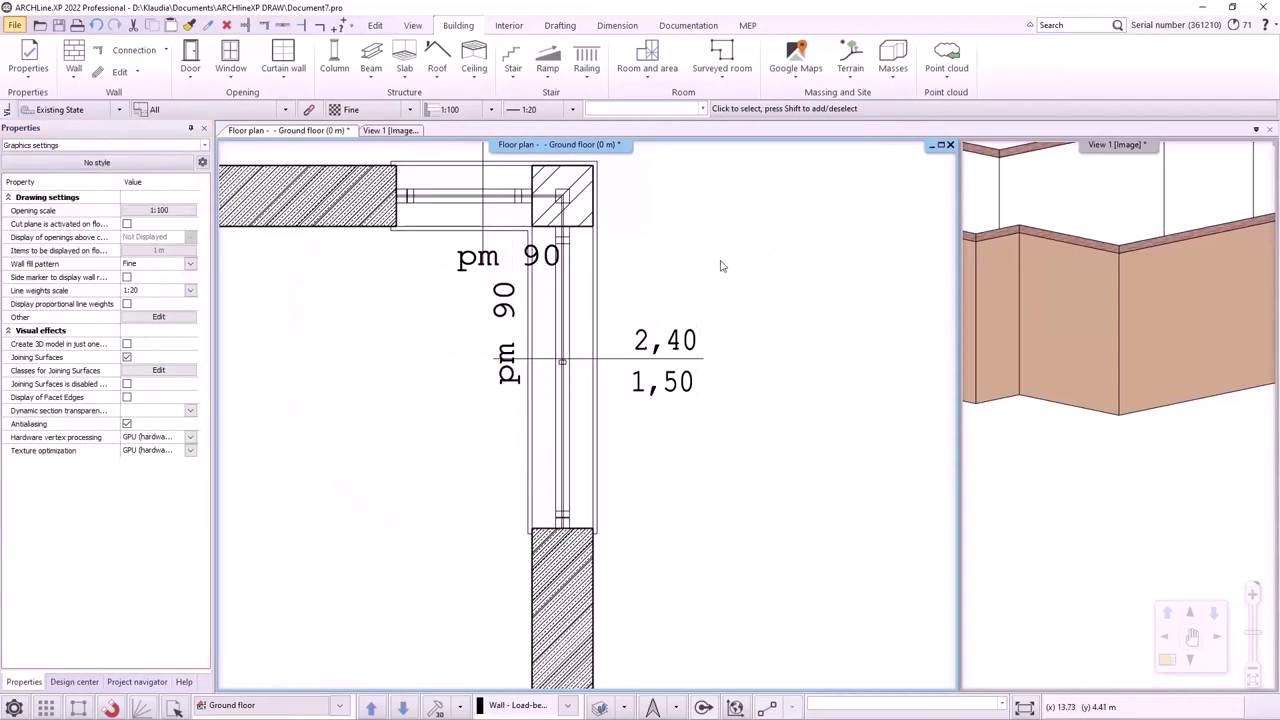
Step: Join the right wall's 2.40 window with the adjacent upper wall window into a corner window
left_click(566, 418)
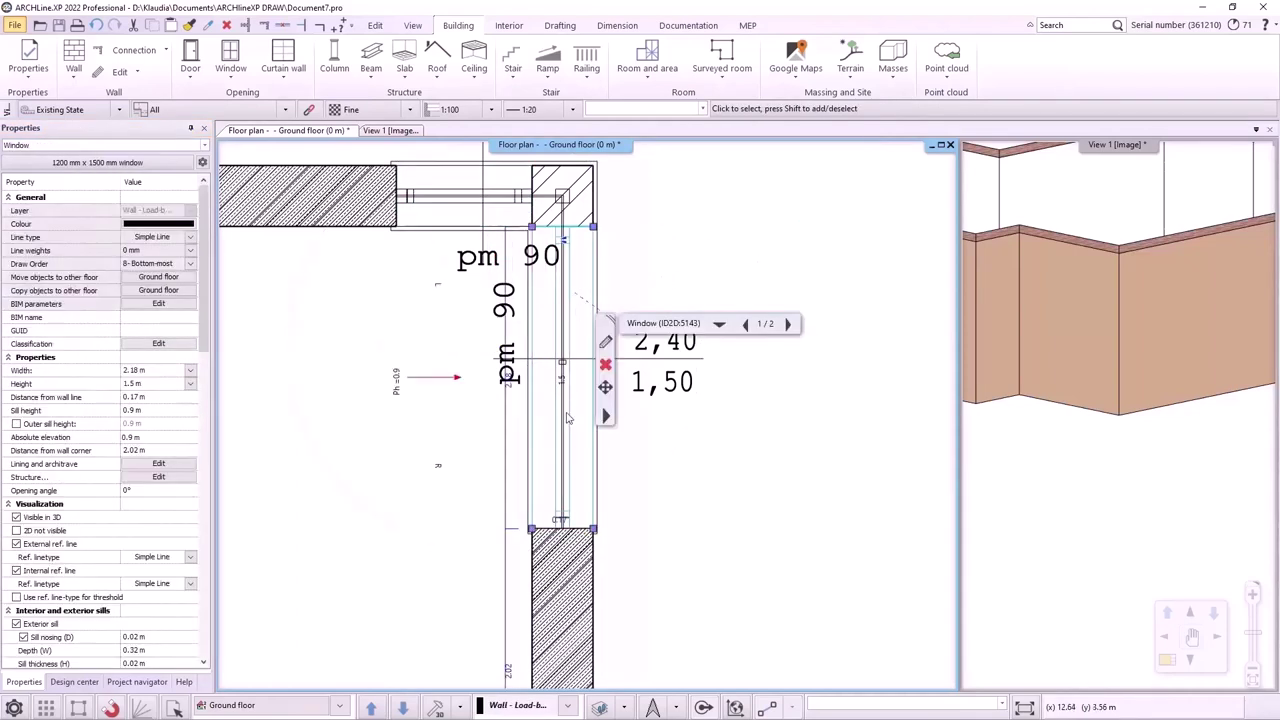
right_click(615, 407)
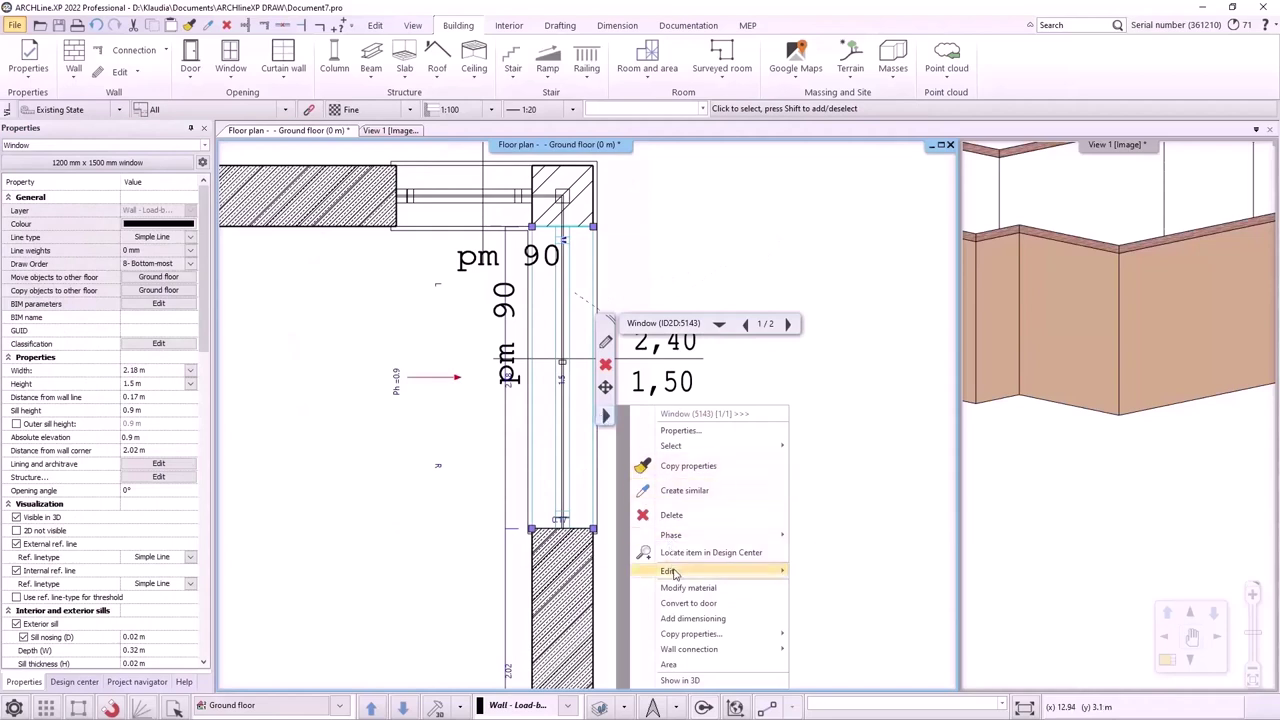
mouse_move(673, 571)
left_click(848, 612)
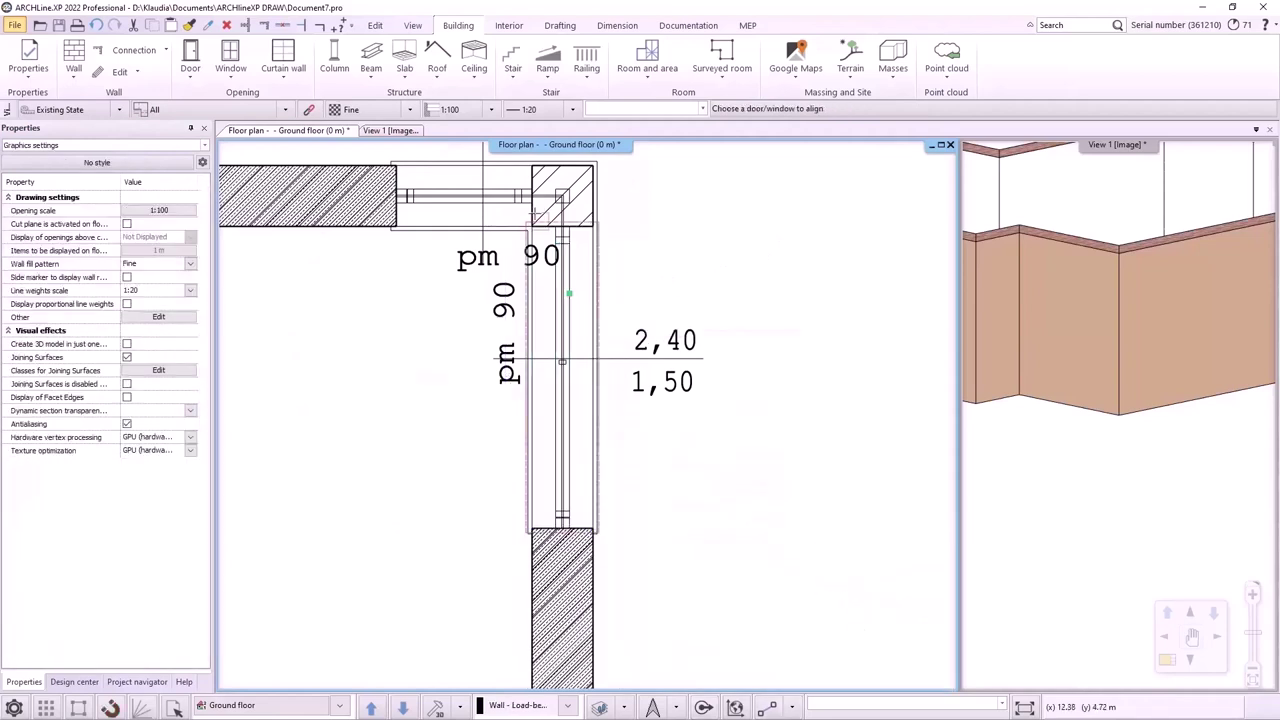
left_click(512, 202)
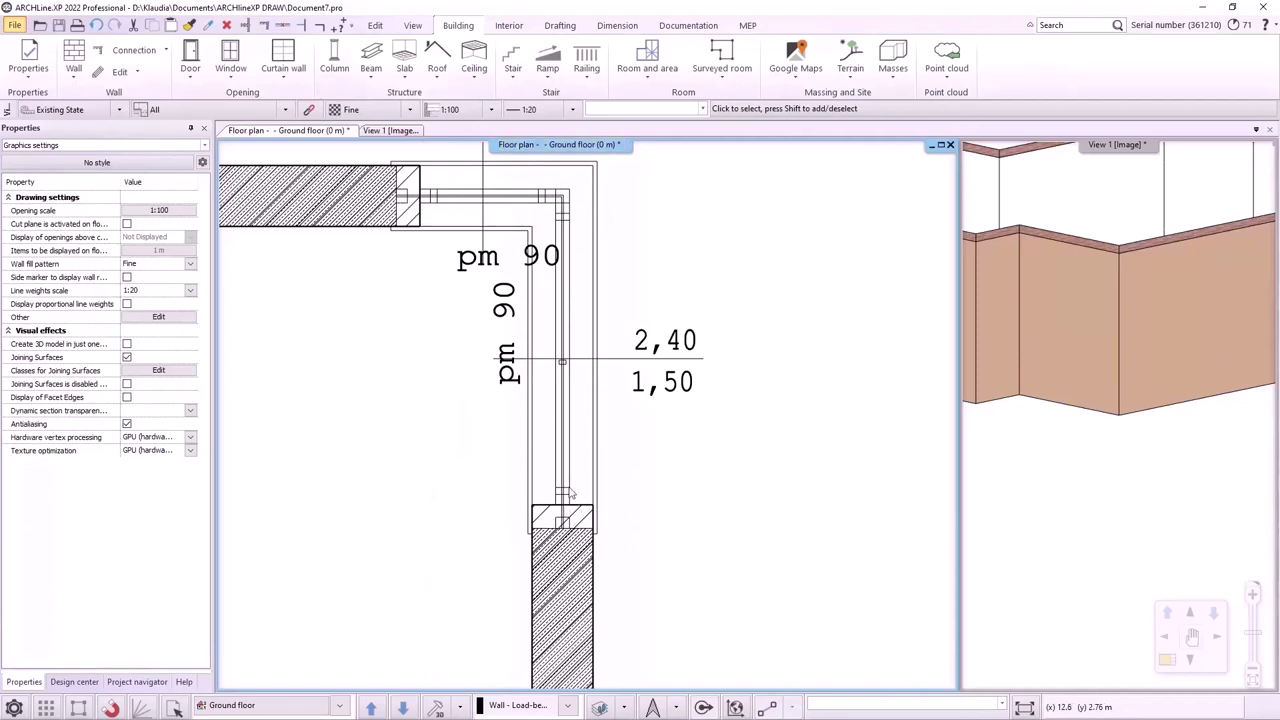
Step: Change the size of both corner window halves so their outer ends meet the jambs of the plan's opening
left_click(566, 493)
left_click(544, 512)
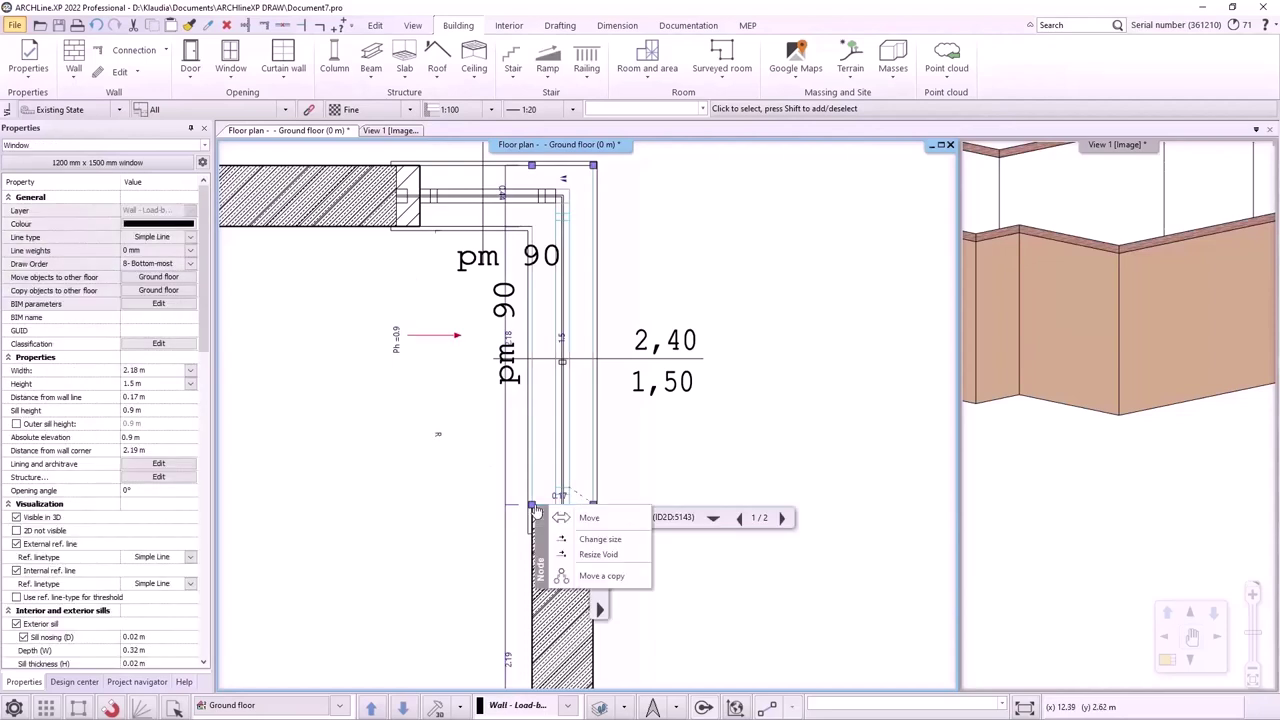
left_click(599, 539)
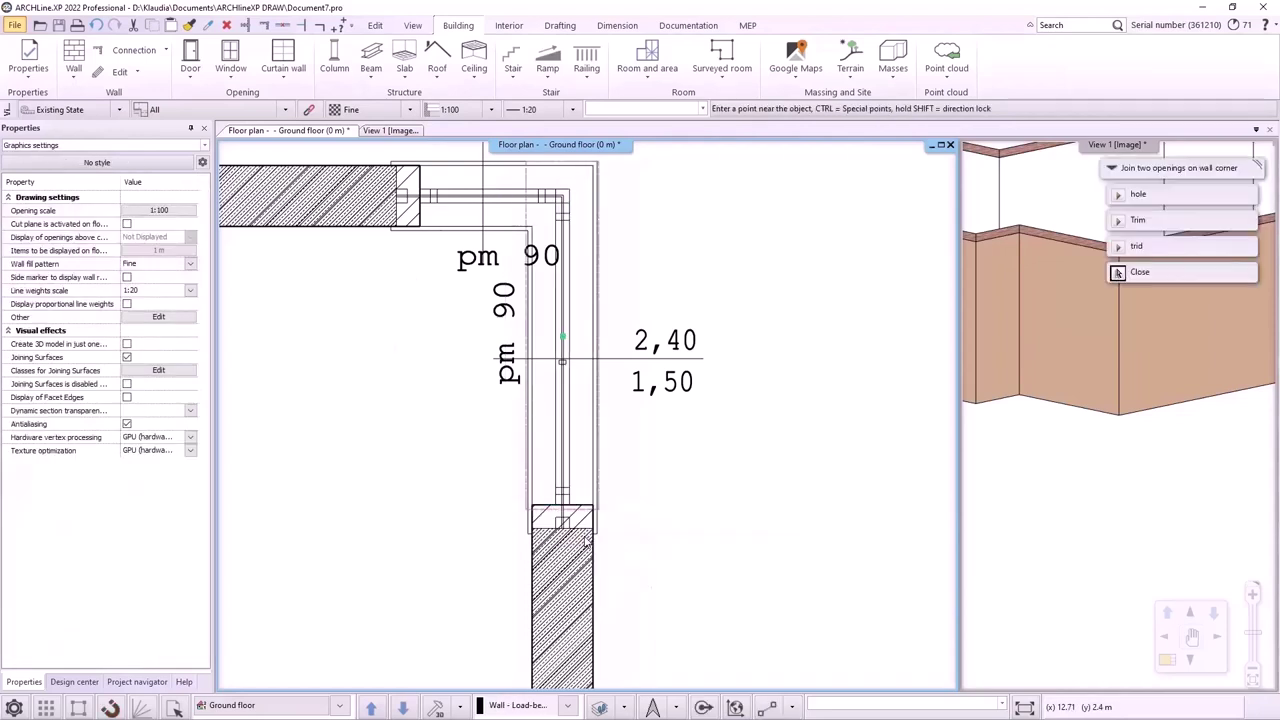
left_click(540, 510)
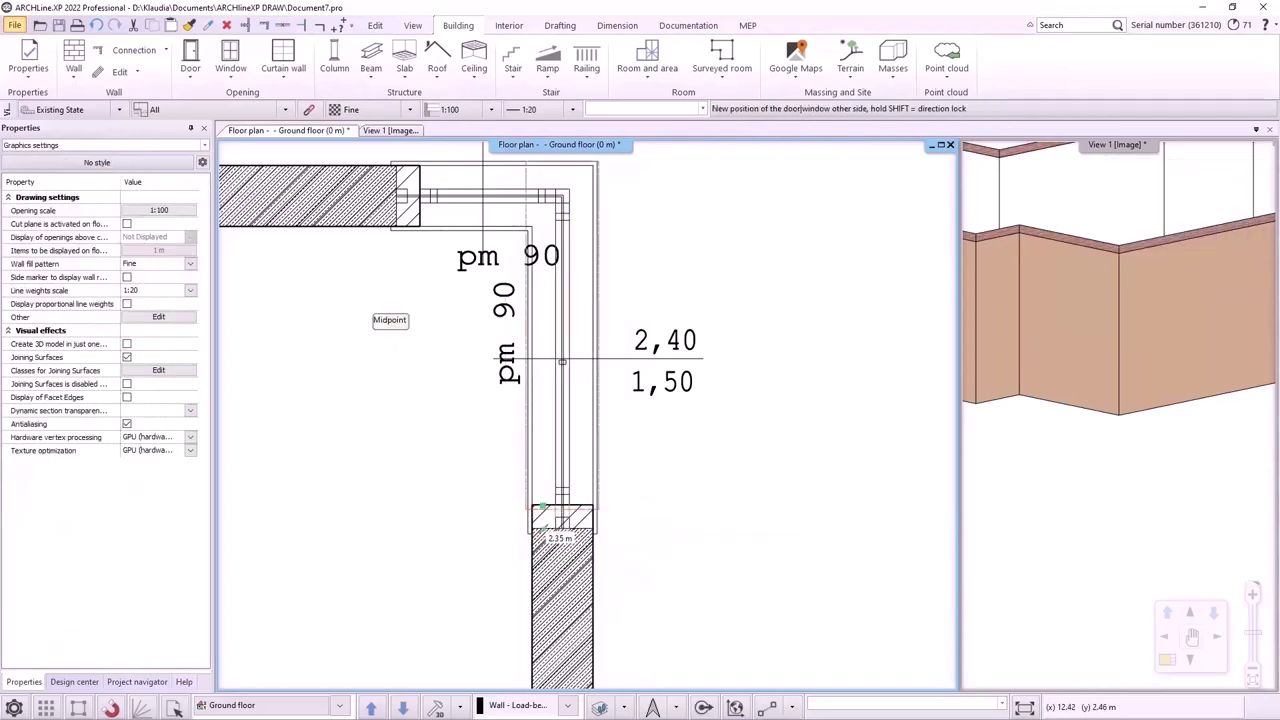
left_click(545, 525)
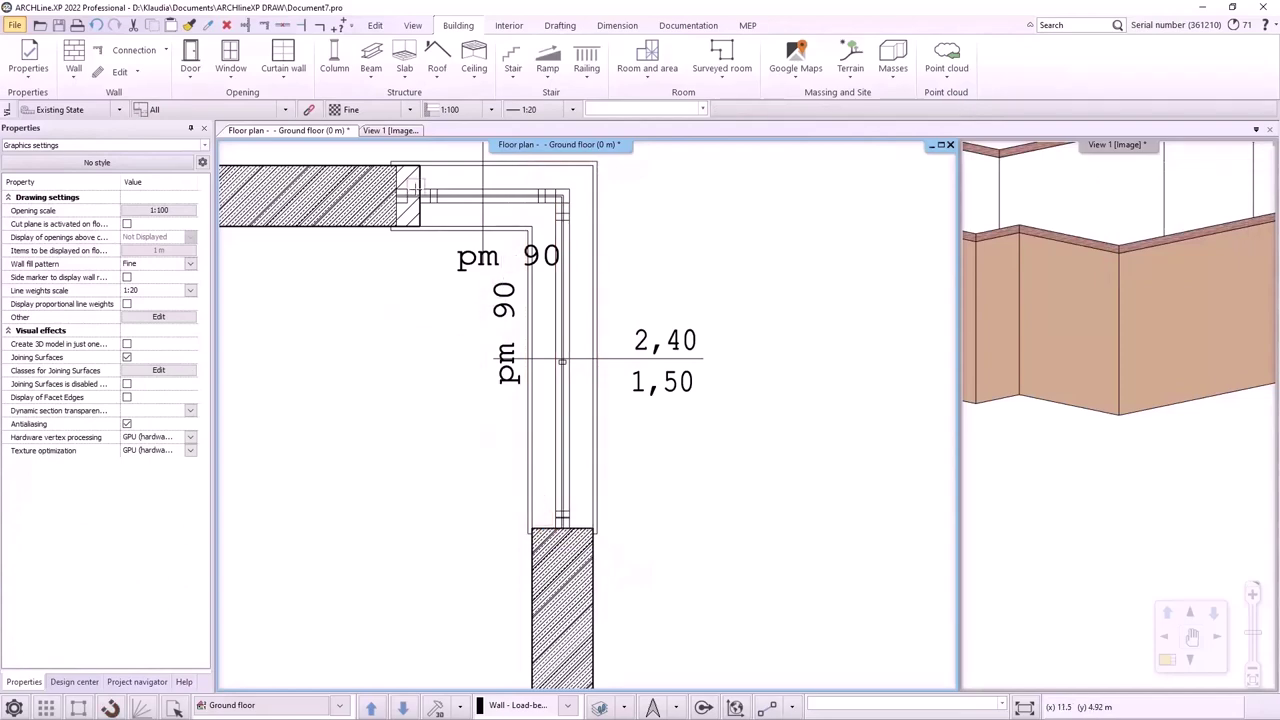
left_click(413, 190)
left_click(420, 240)
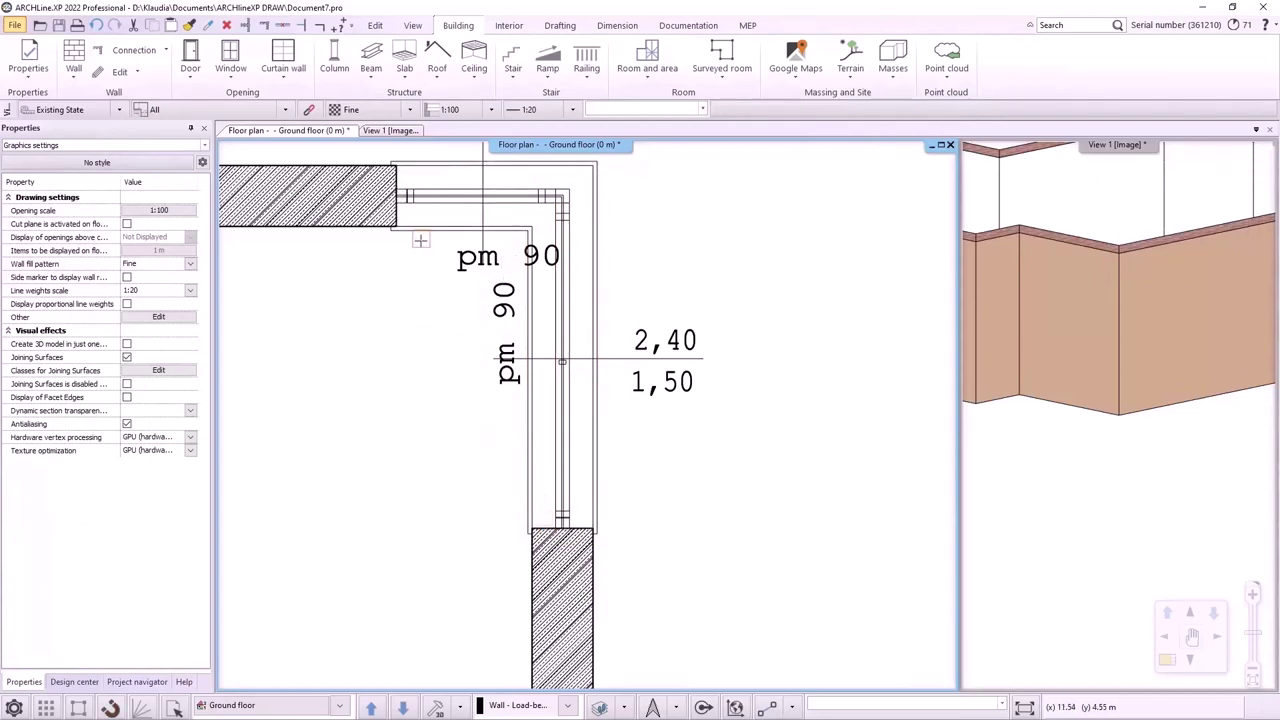
Step: Accept the slab properties with the 1 layered 30 r.c. style, 0 m base offset and -0.3 m total thickness
scroll(577, 191, "down", 5)
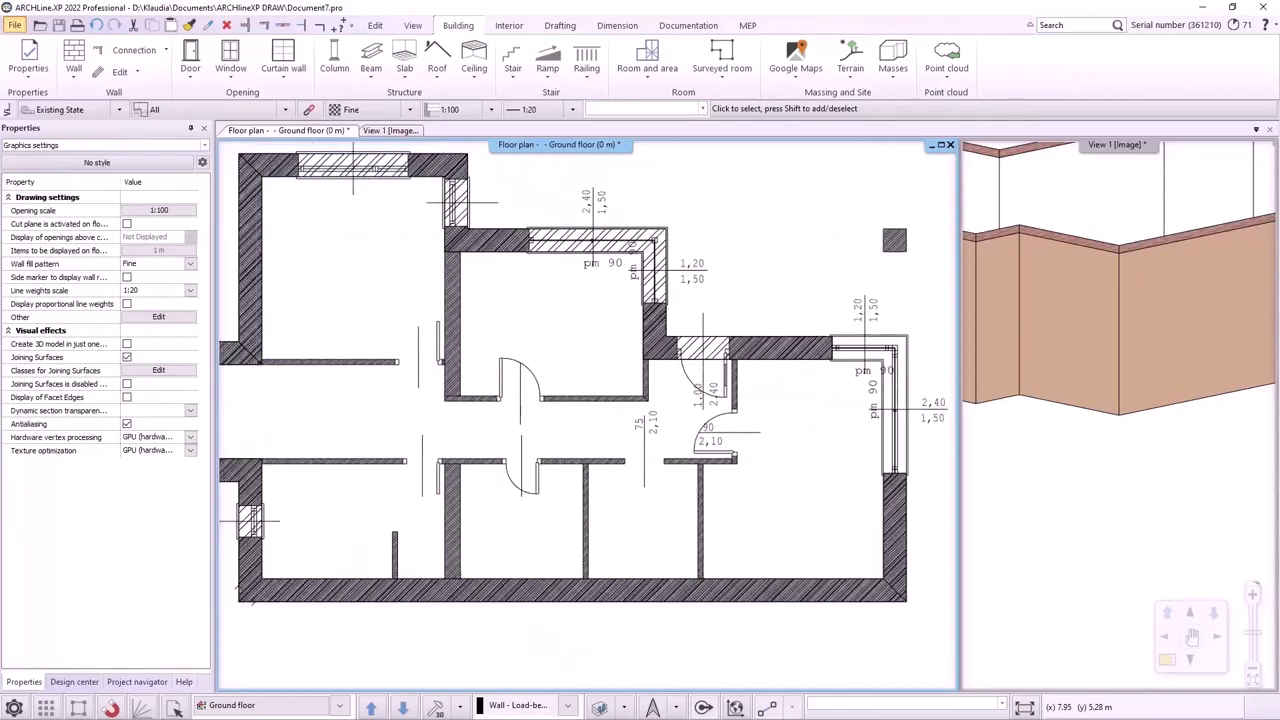
scroll(697, 337, "down", 1)
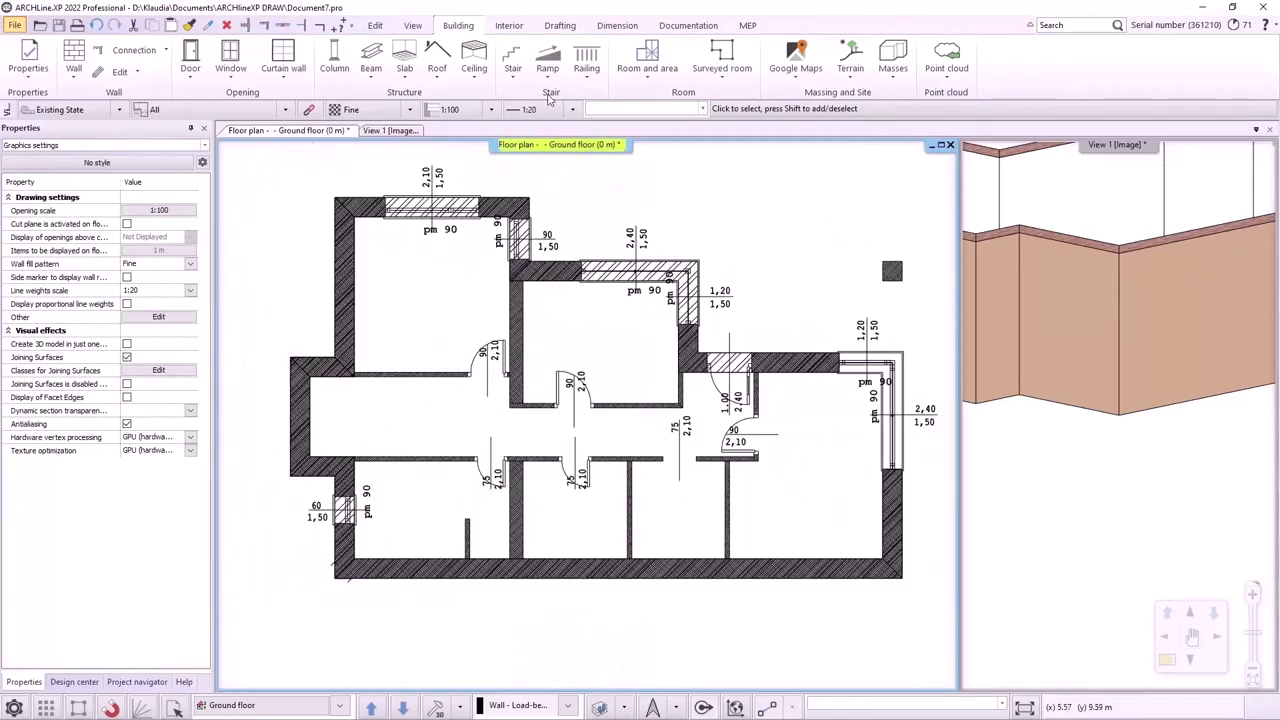
left_click(437, 75)
left_click(437, 75)
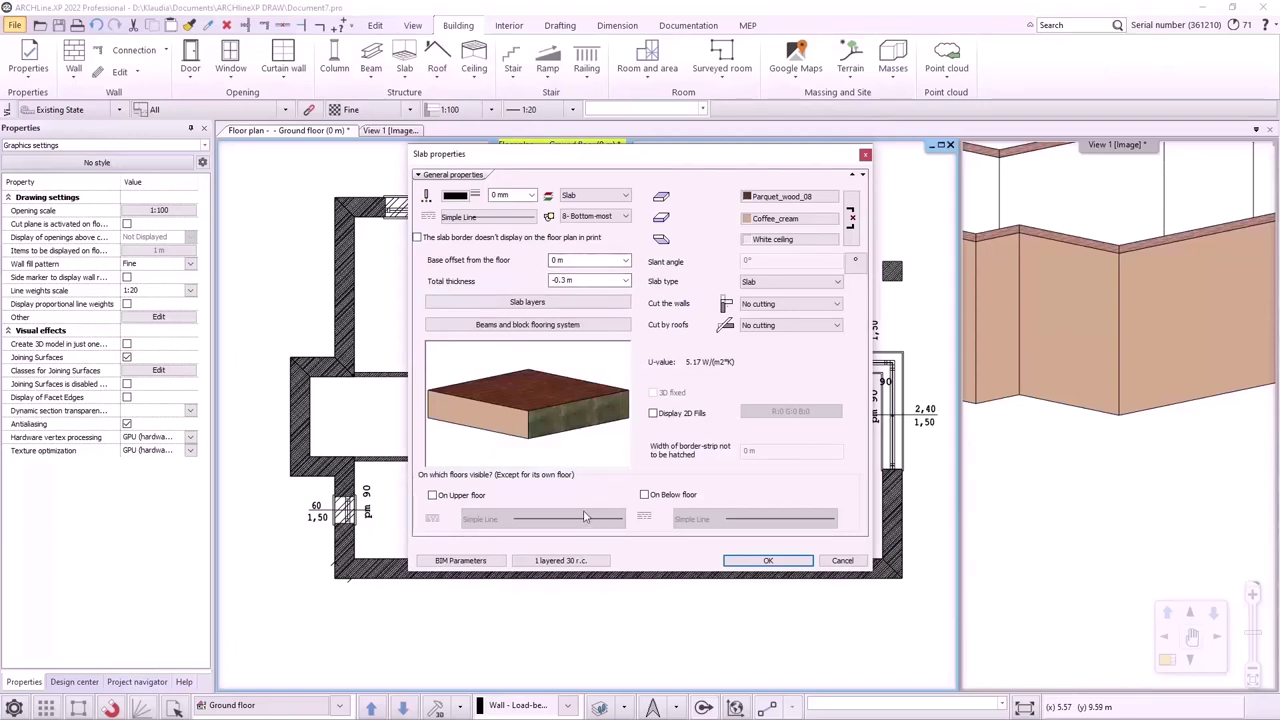
left_click(766, 561)
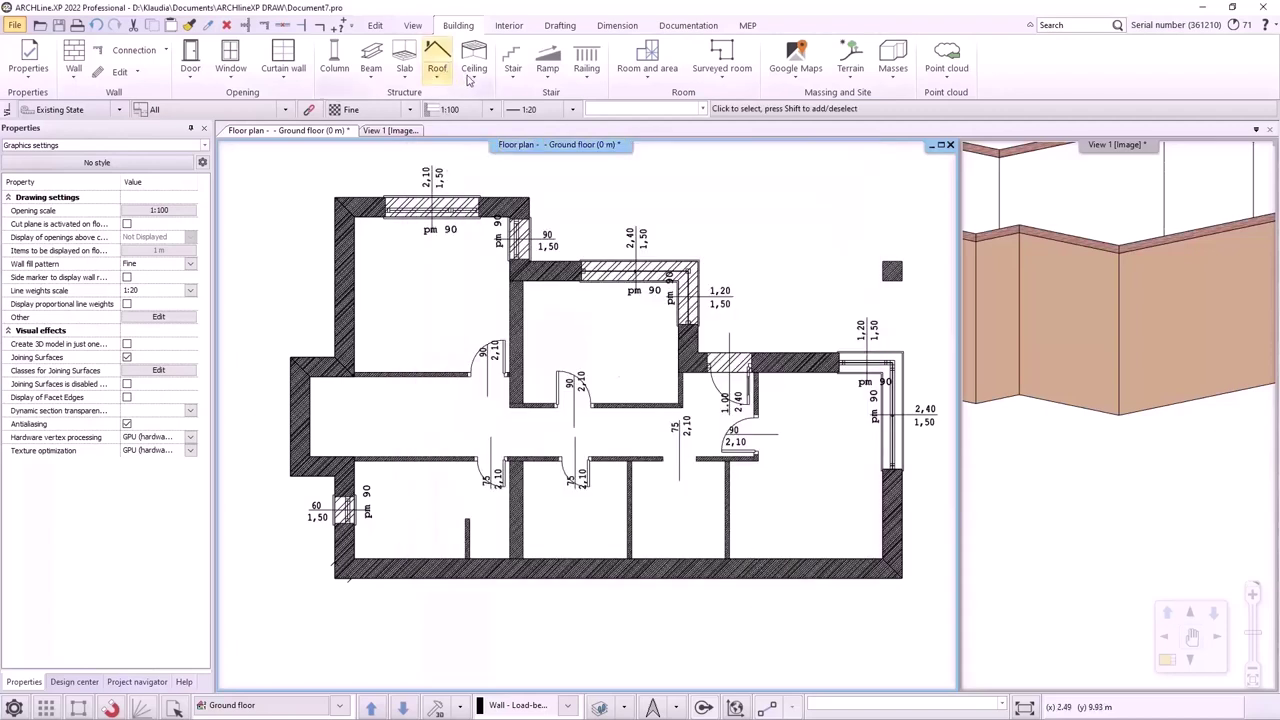
Step: Create a slab by walls from a bounding rectangle around the whole ground floor plan, and check it in the 3D view
left_click(408, 76)
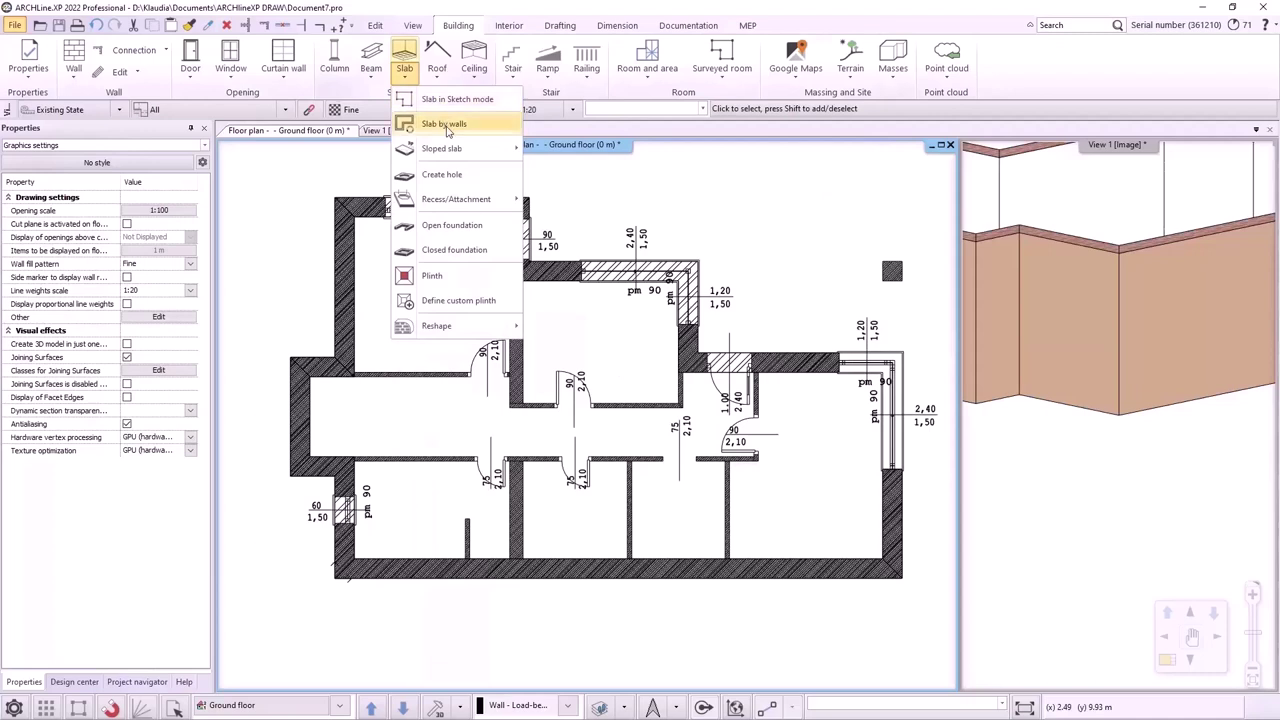
left_click(446, 127)
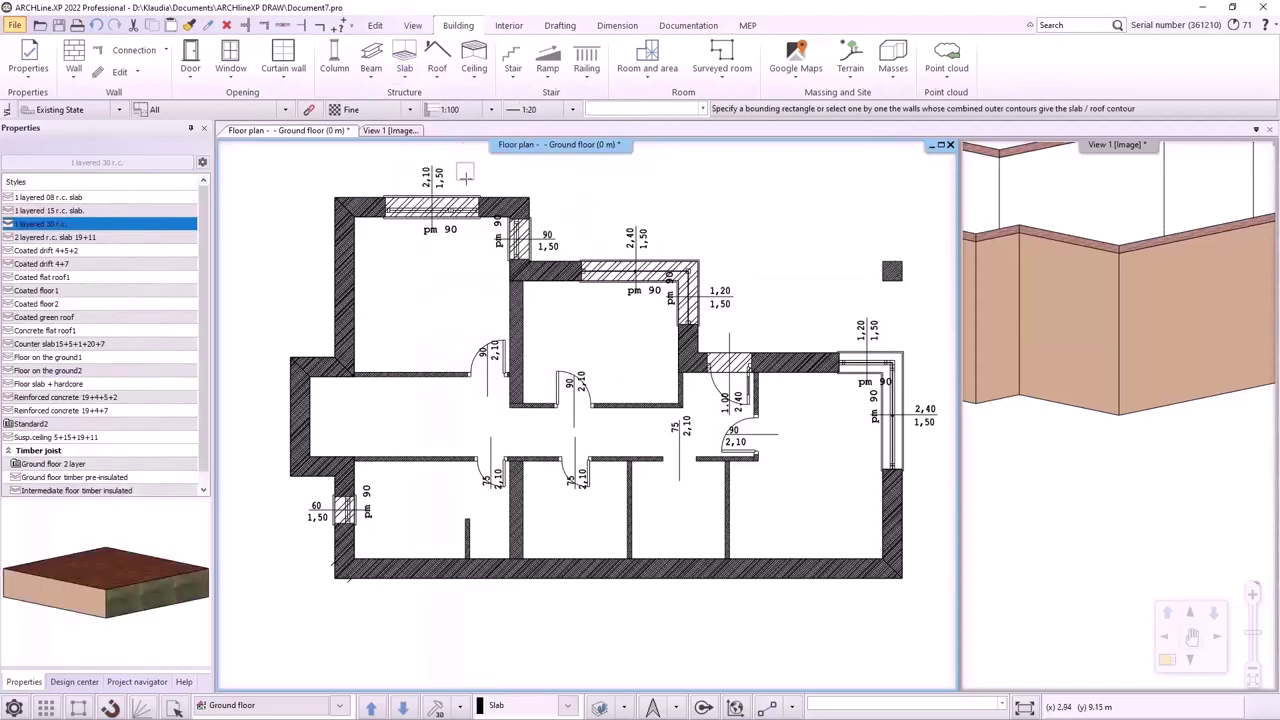
scroll(460, 178, "down", 1)
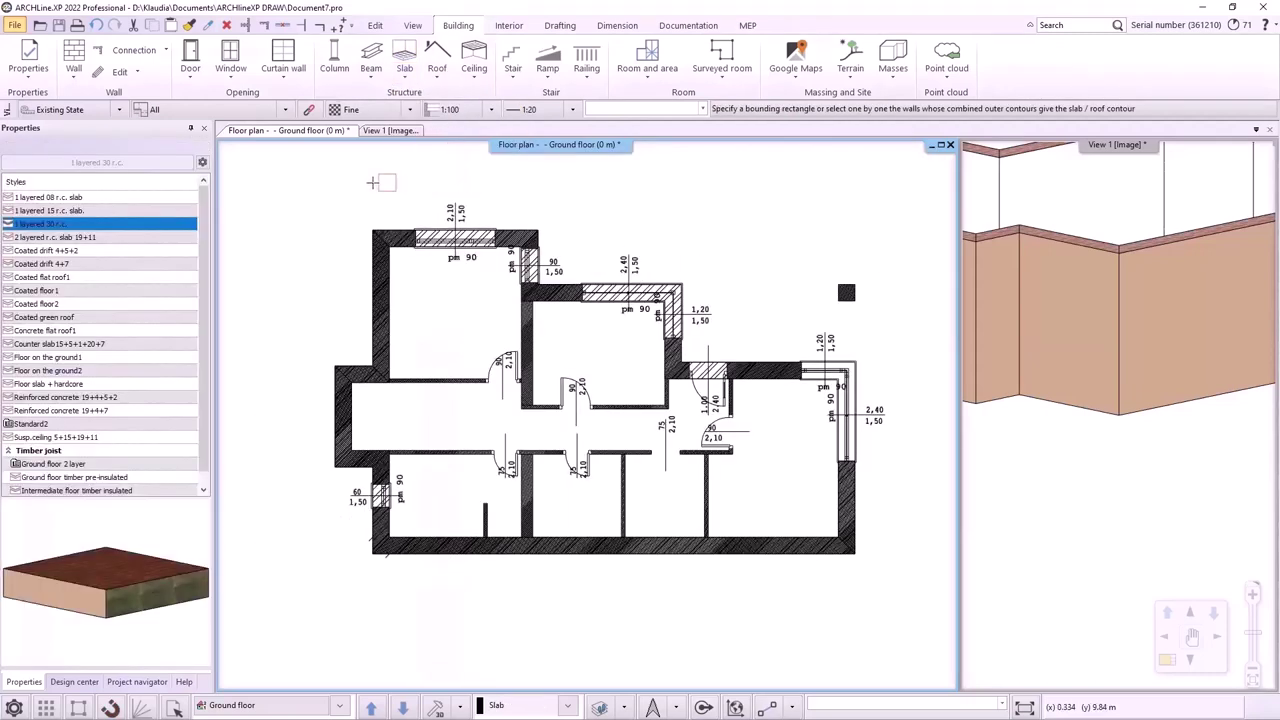
left_click(287, 161)
left_click(907, 578)
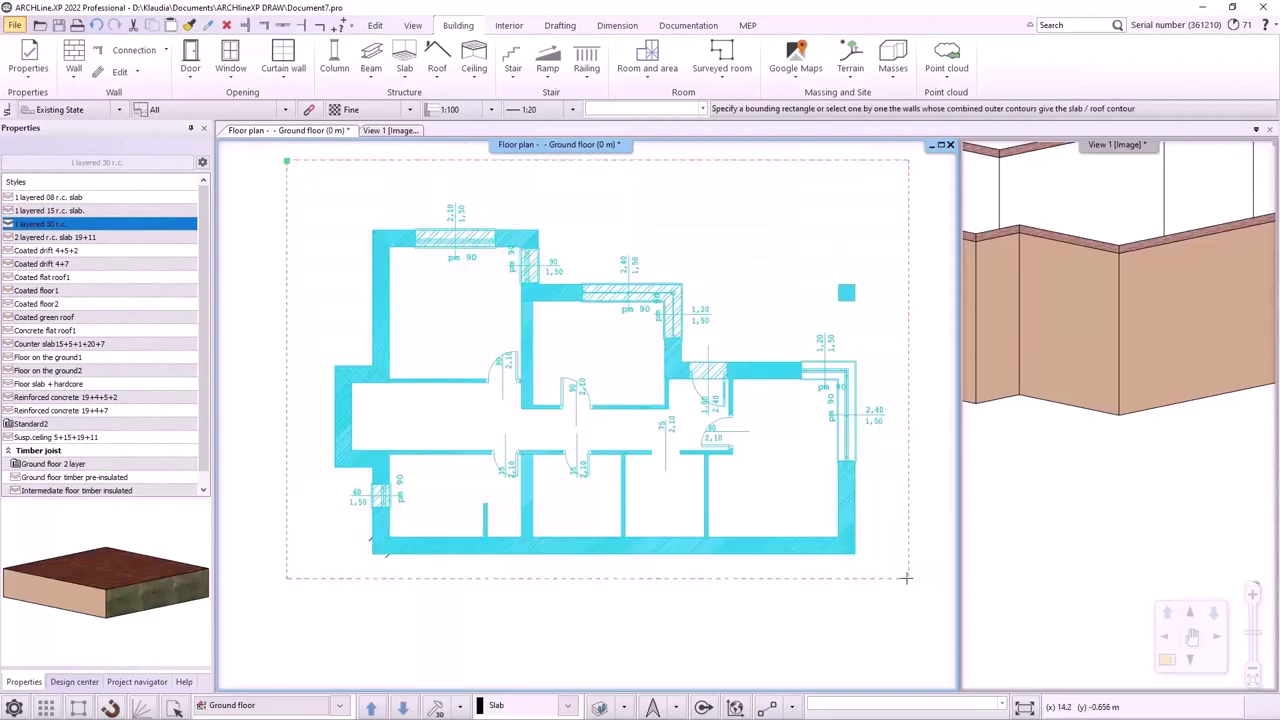
key("Return")
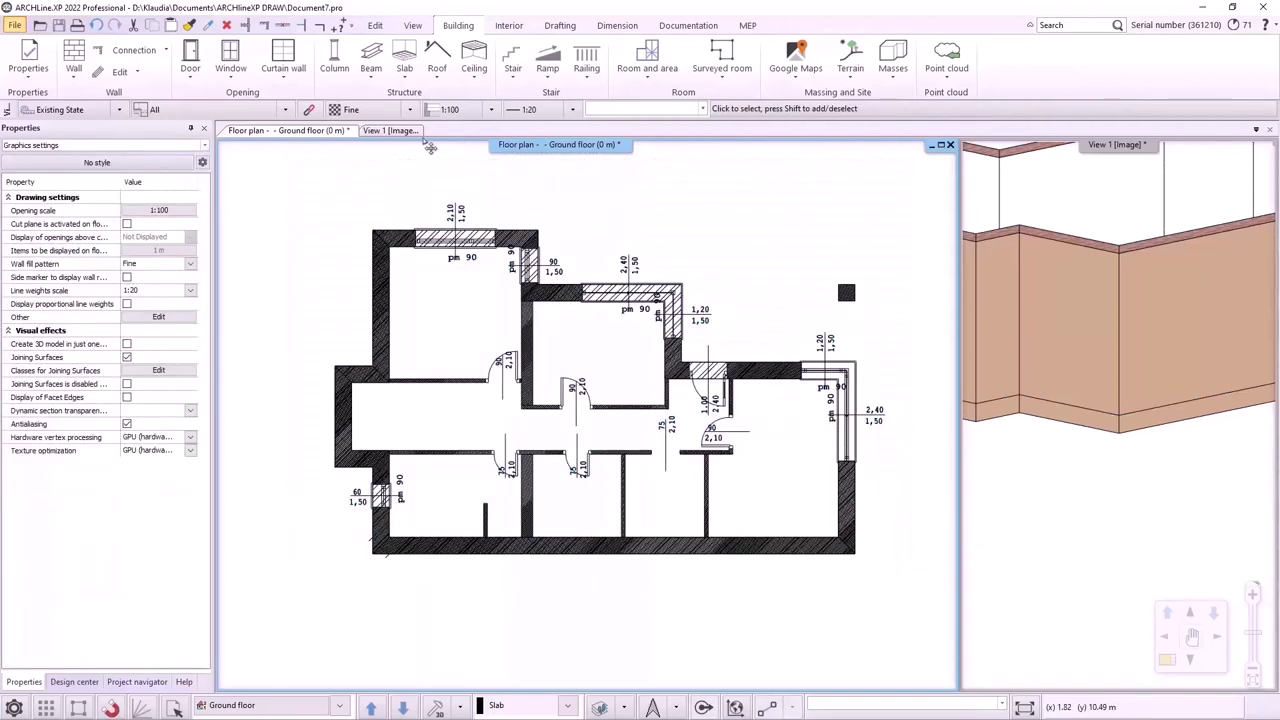
left_click(404, 131)
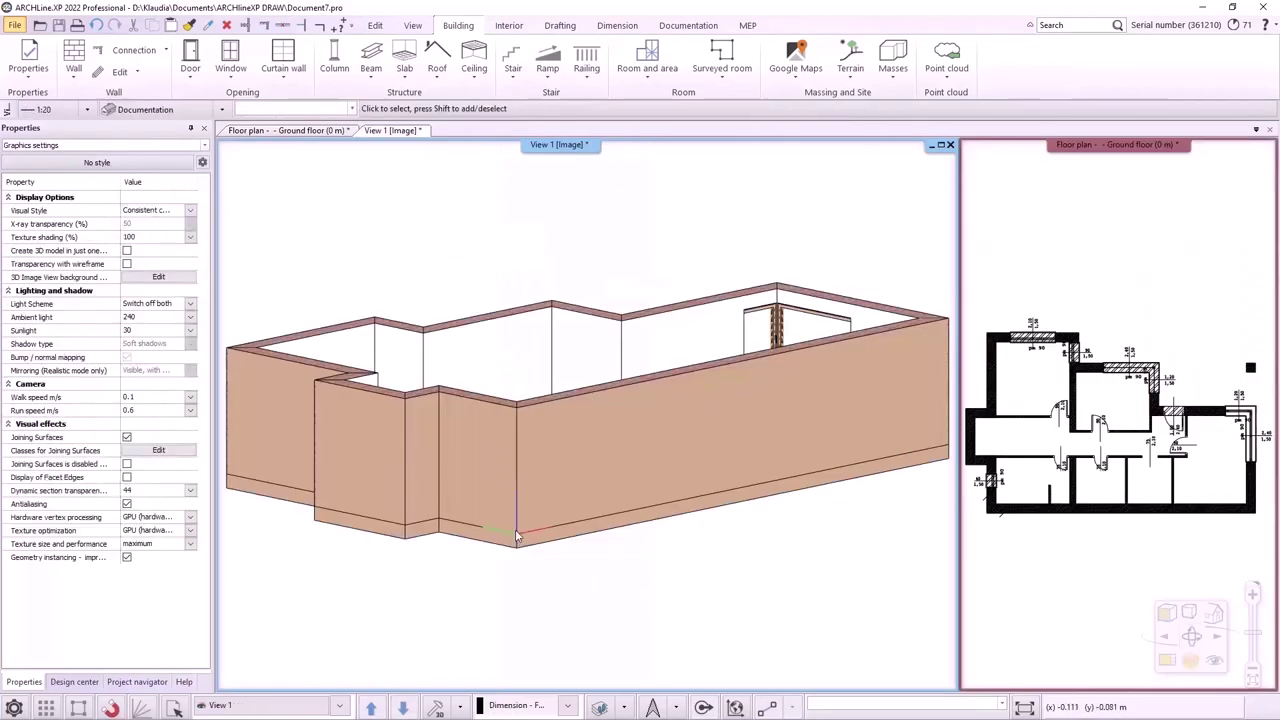
left_click(305, 131)
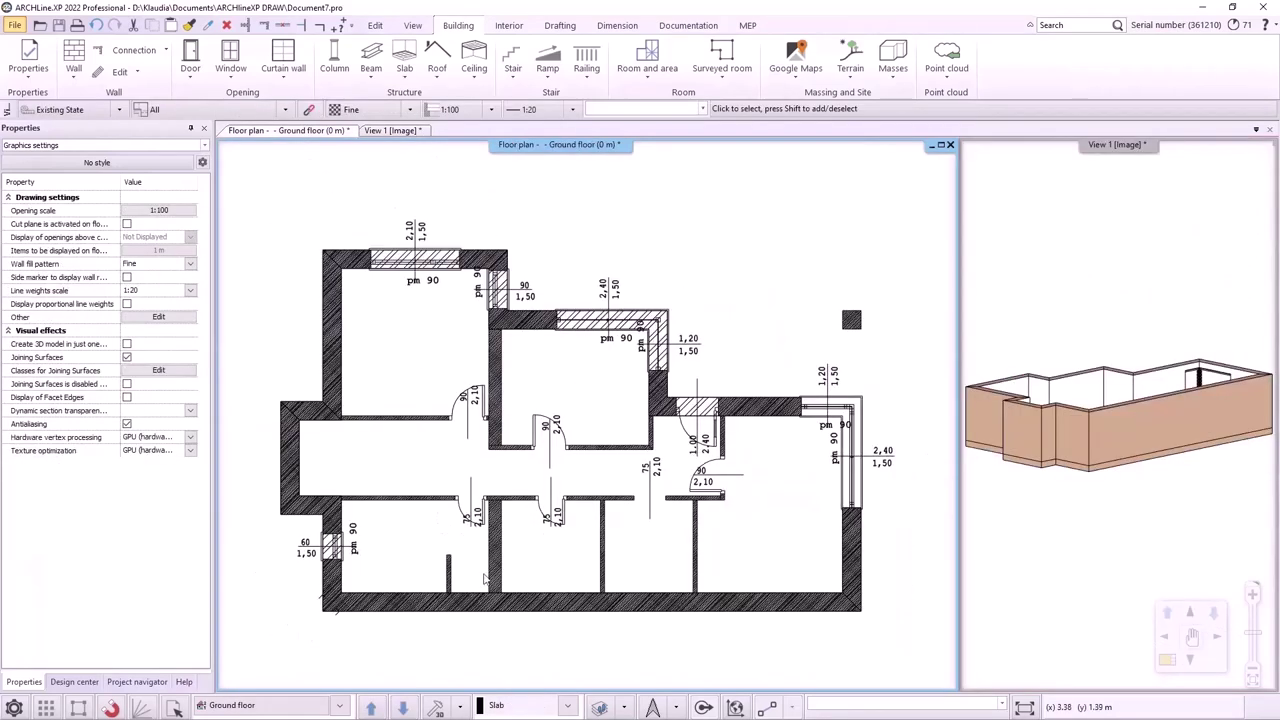
Step: Turn on and unlock all layers of the imported ground floor DWG through its layer filter
left_click(626, 708)
left_click(642, 584)
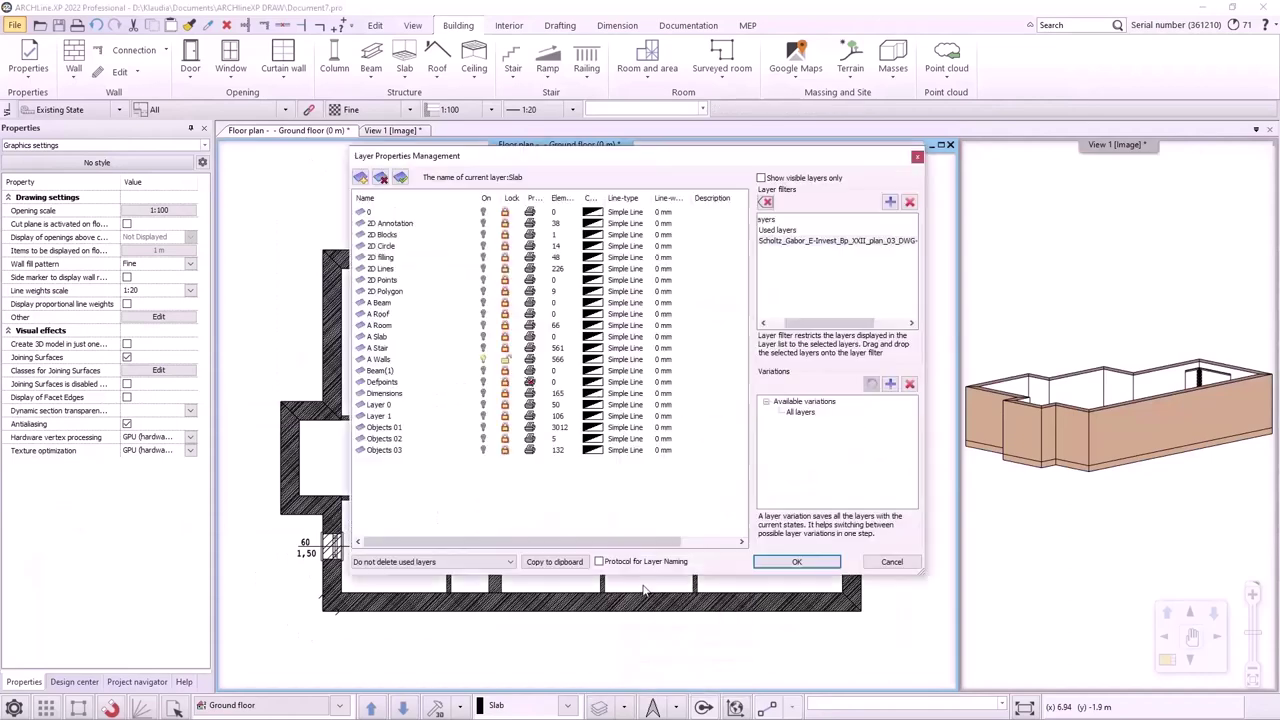
right_click(820, 247)
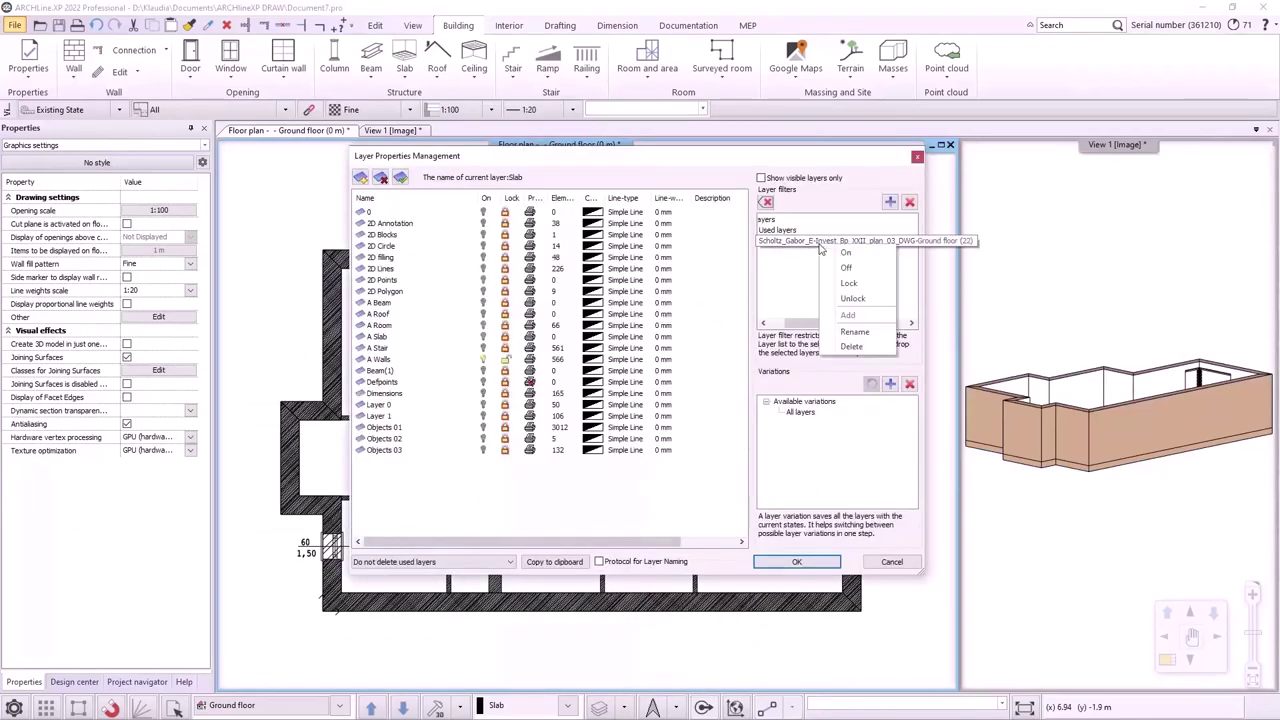
left_click(851, 299)
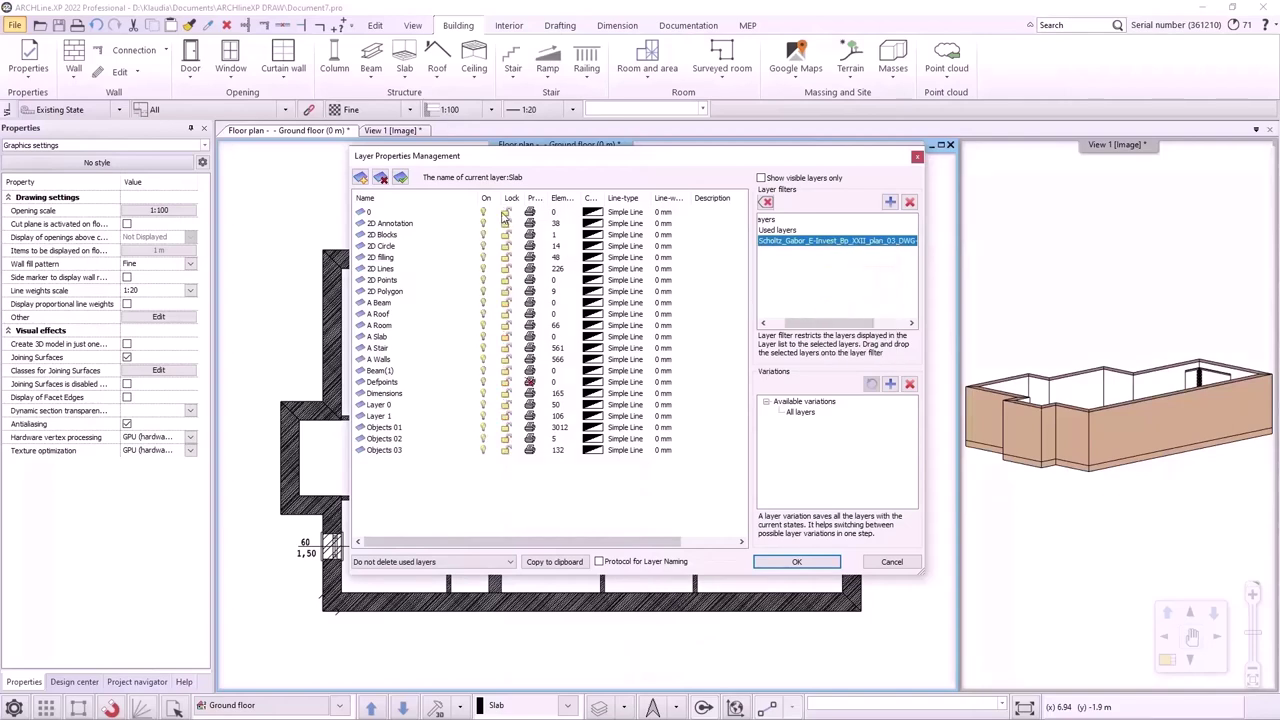
left_click(797, 561)
scroll(591, 415, "down", 2)
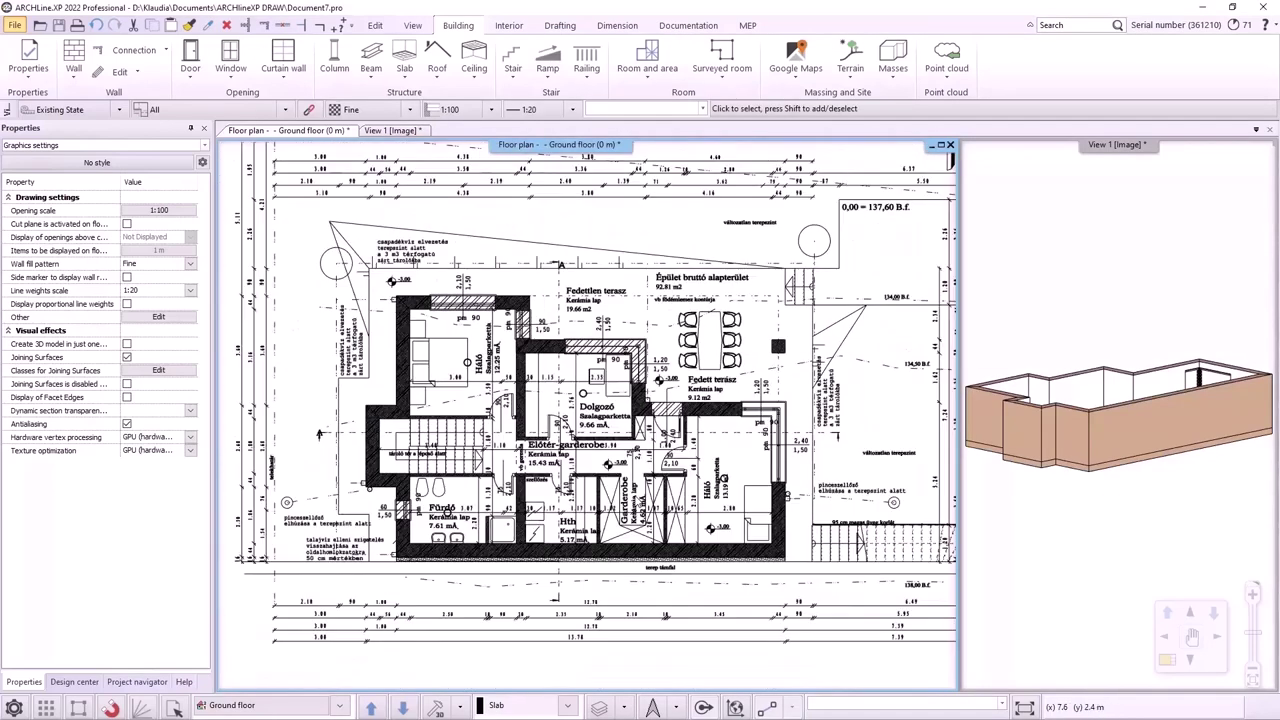
Step: Switch to the 1. floor level and open the first floor DWG file for import, keeping the merge and original layers options
left_click(371, 706)
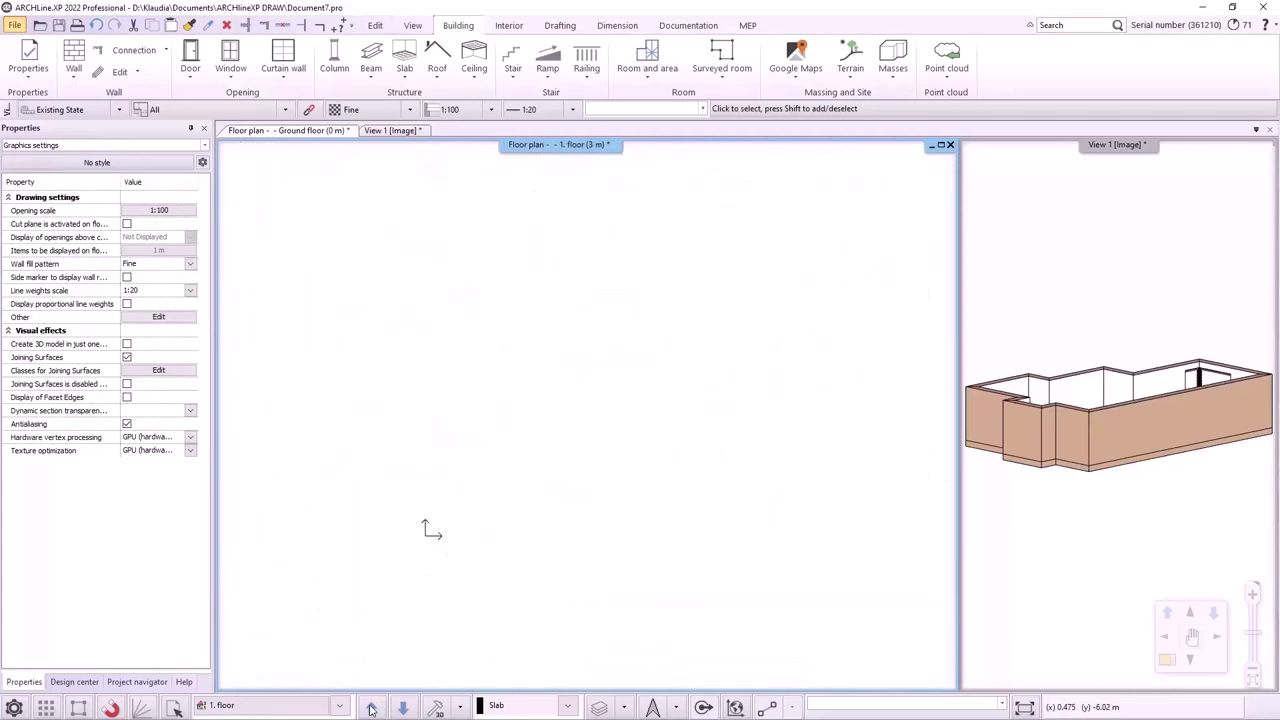
left_click(10, 26)
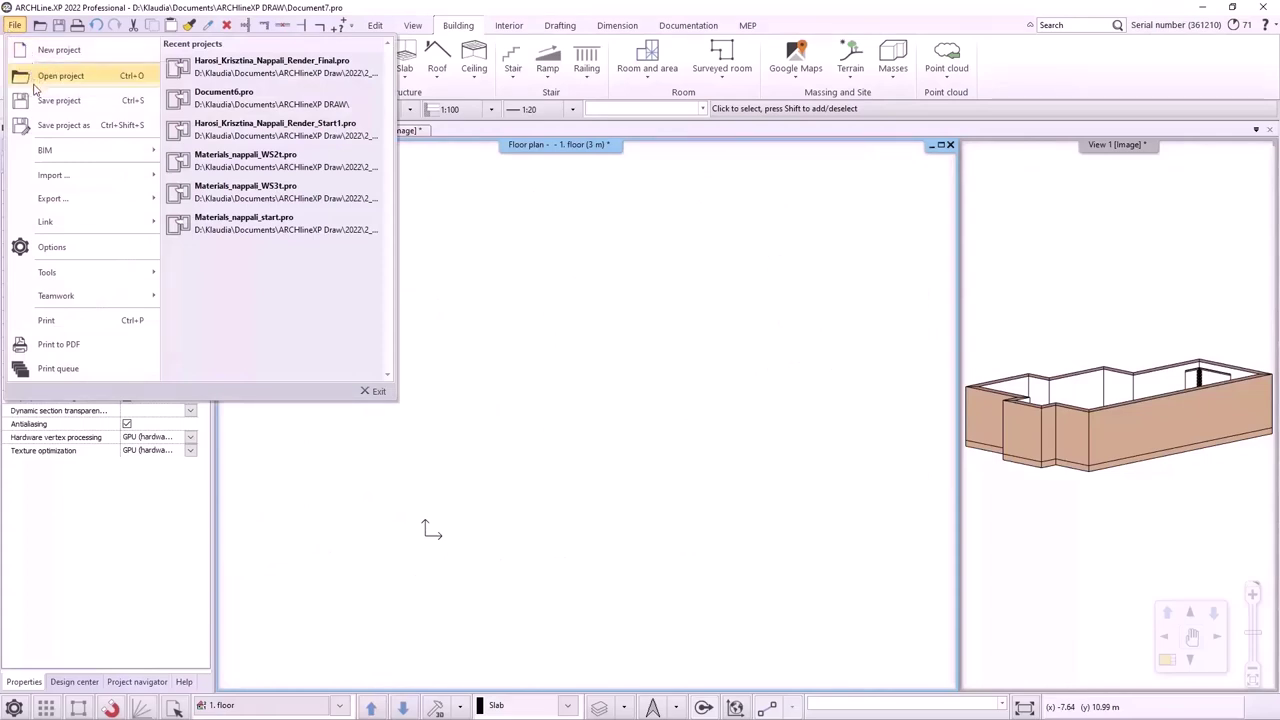
mouse_move(86, 177)
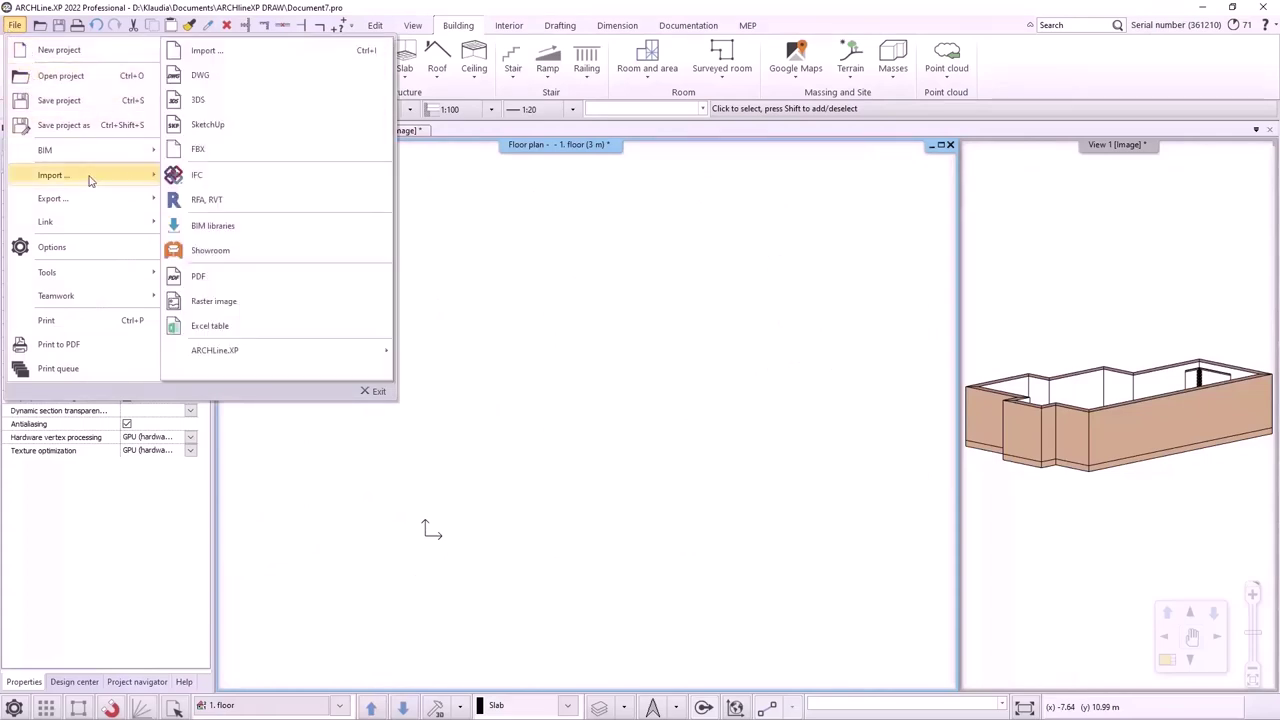
left_click(243, 80)
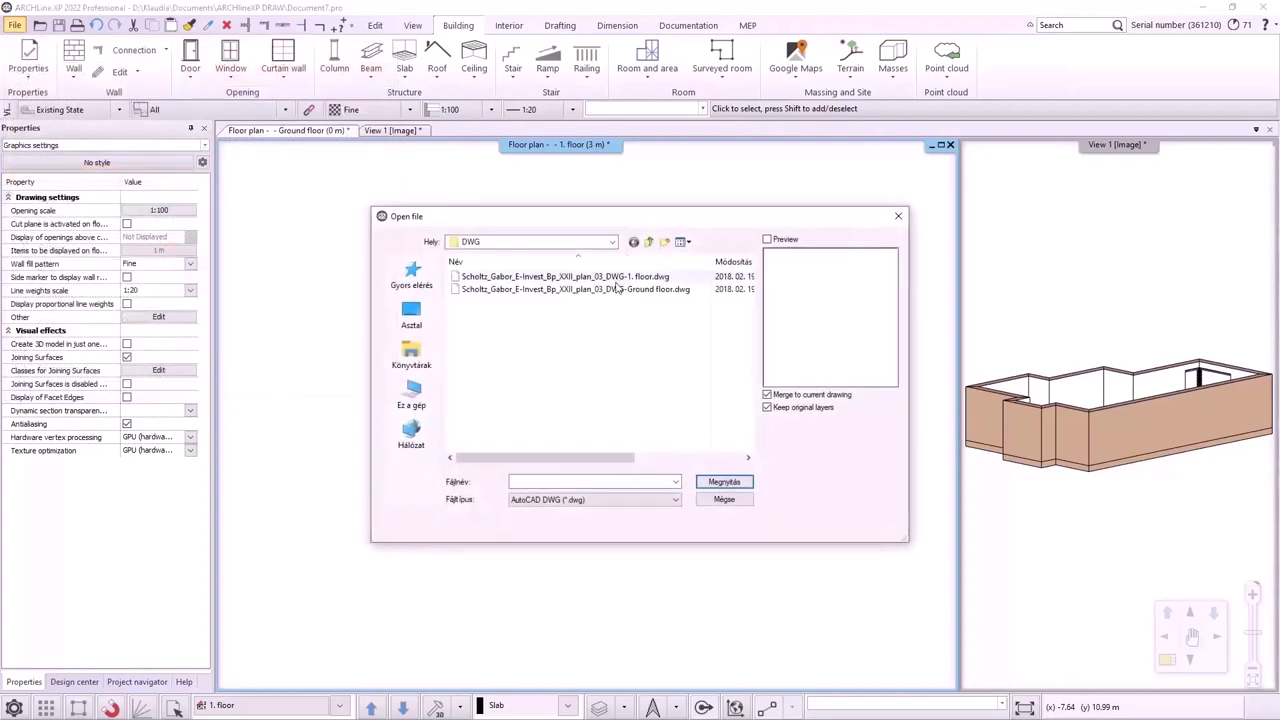
left_click(615, 278)
left_click(730, 481)
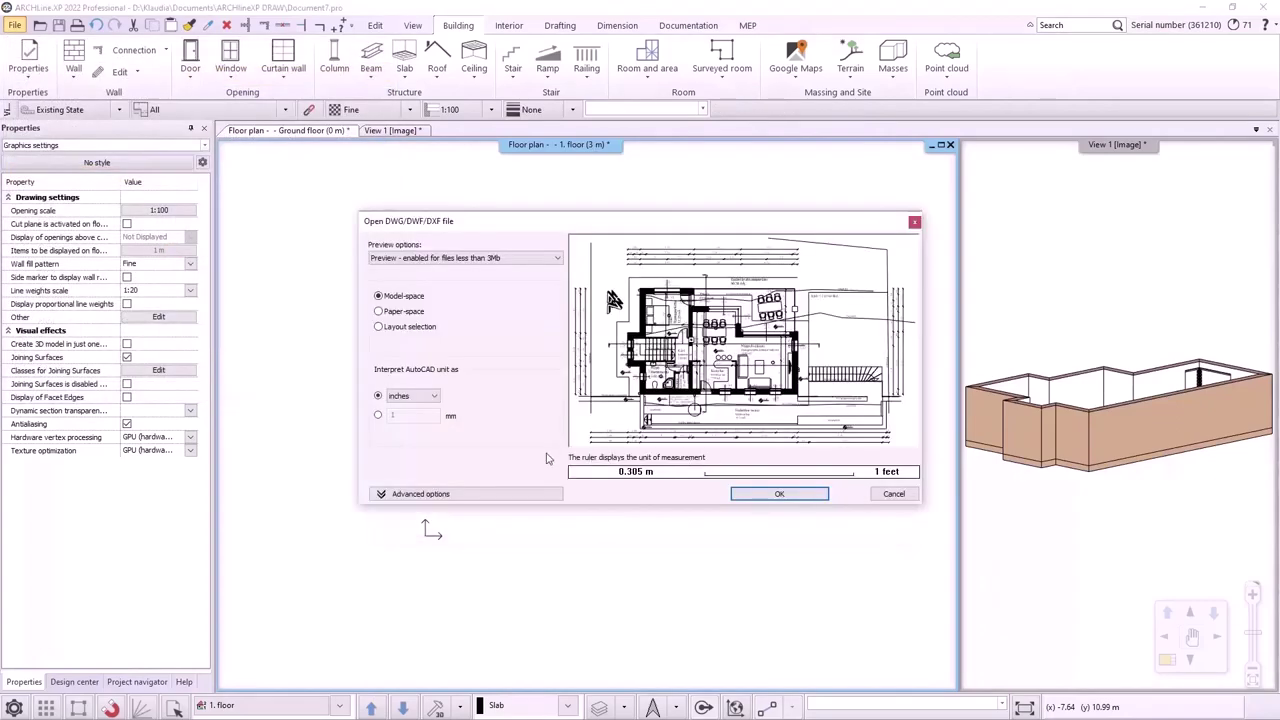
Step: Import the first floor DWG from model space in metres and place it with a new drawing origin
left_click(429, 399)
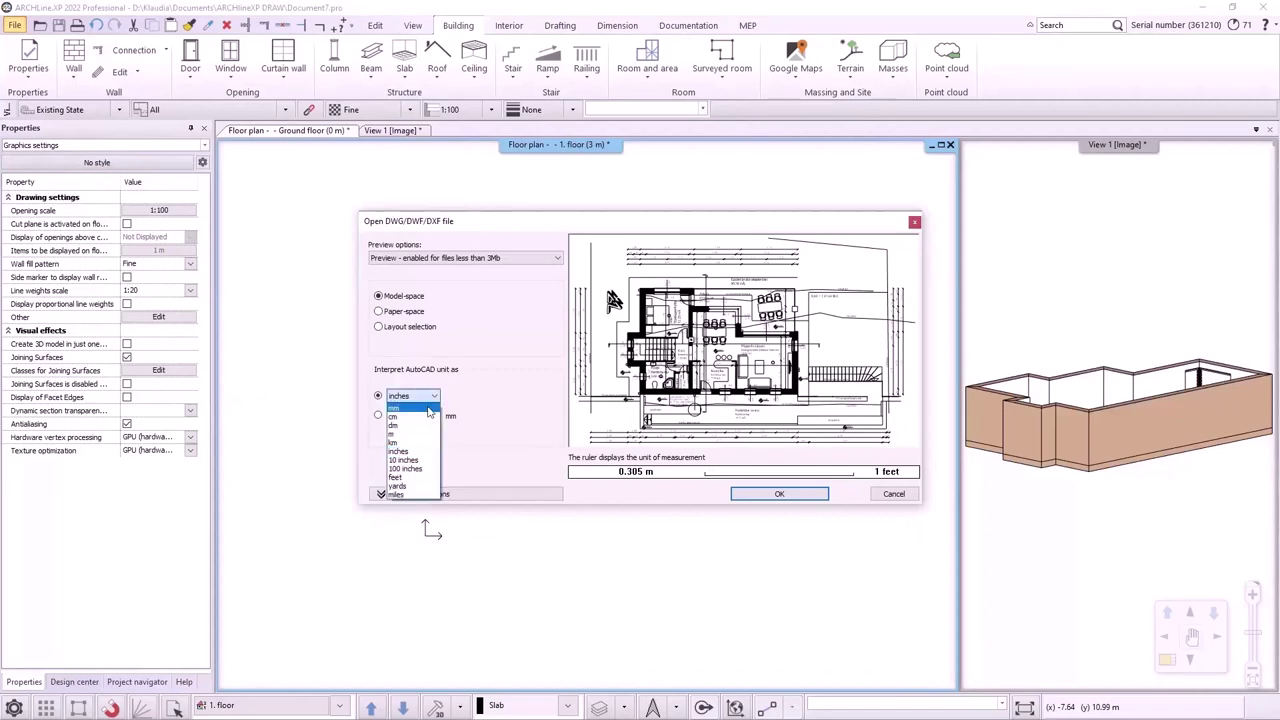
left_click(424, 433)
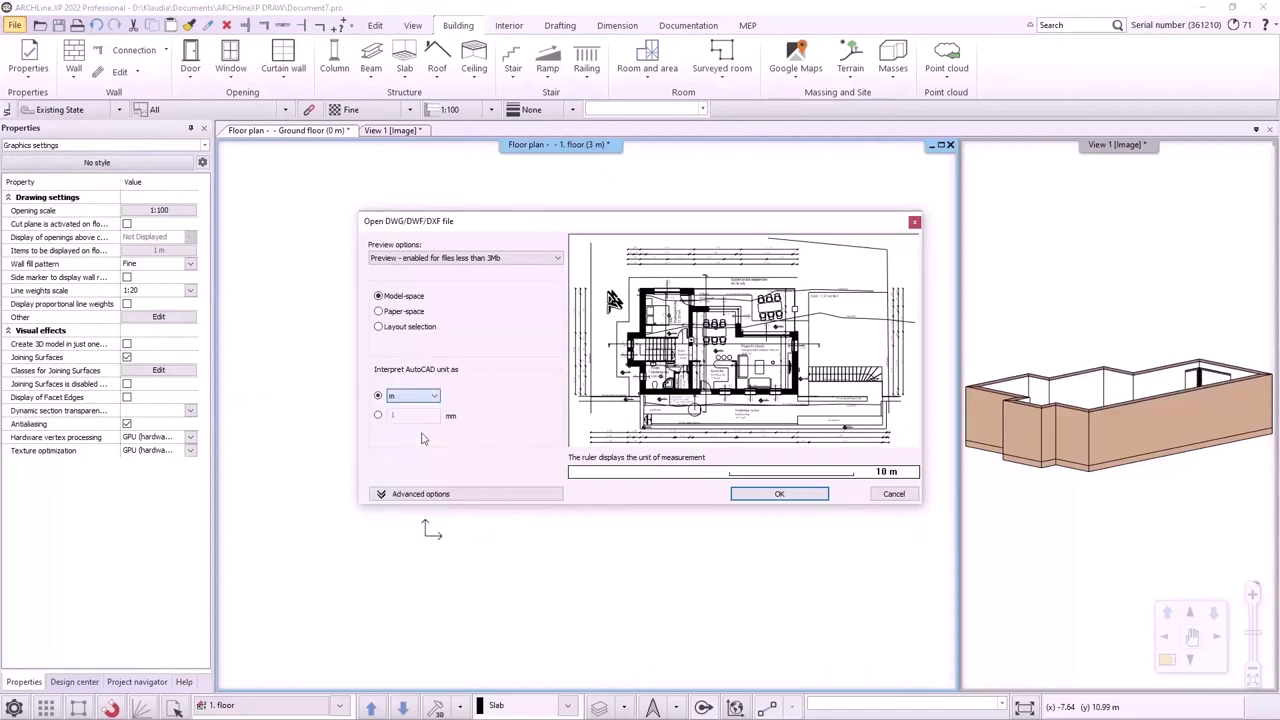
left_click(752, 497)
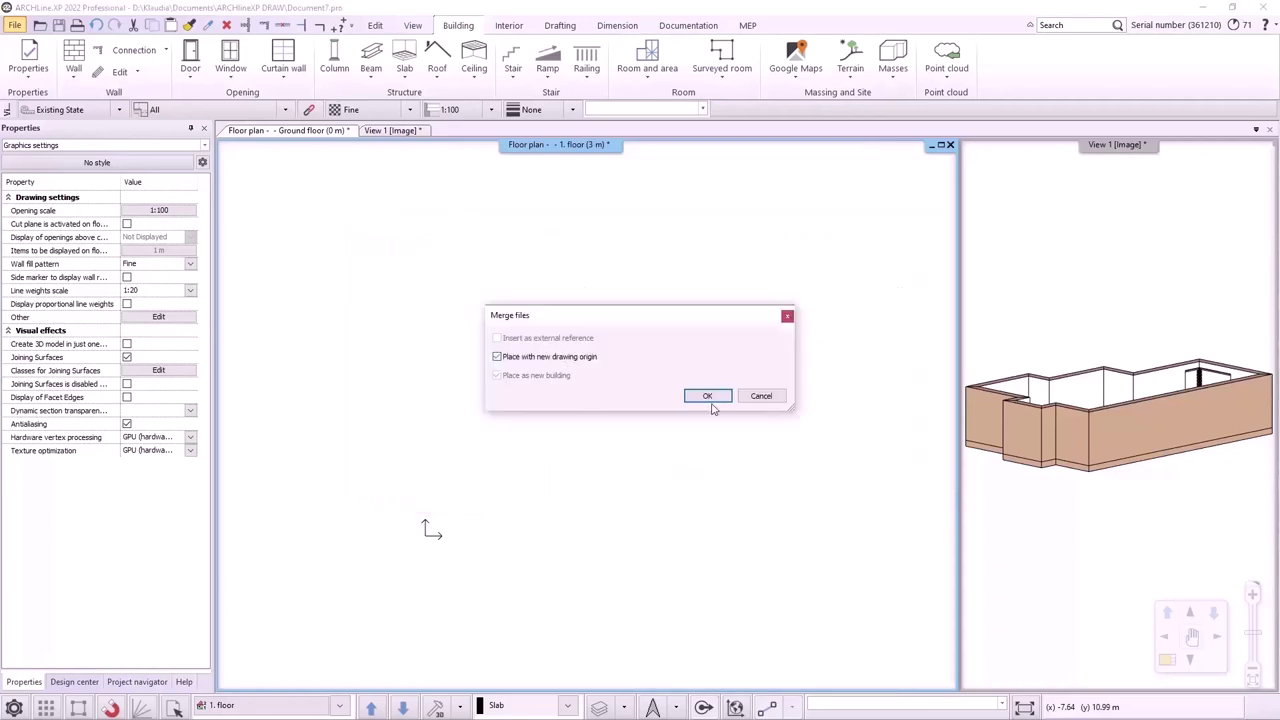
left_click(708, 397)
left_click(425, 533)
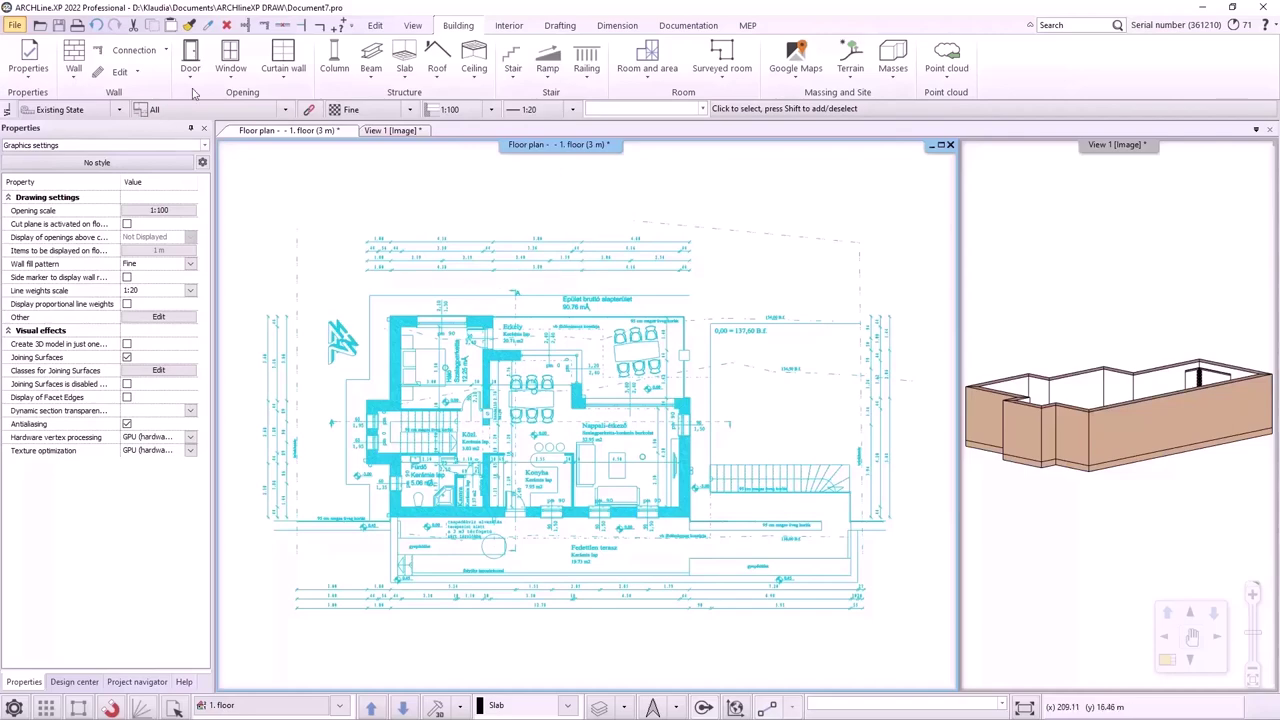
left_click(412, 25)
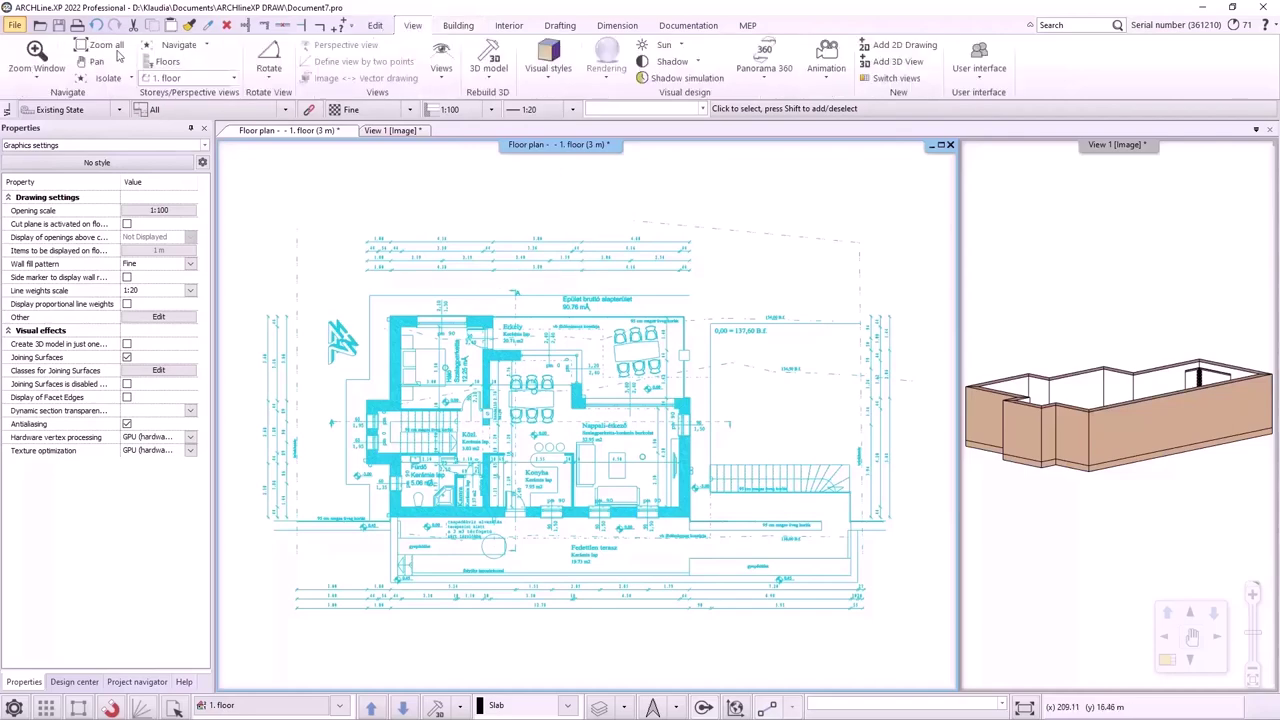
left_click(32, 76)
left_click(46, 170)
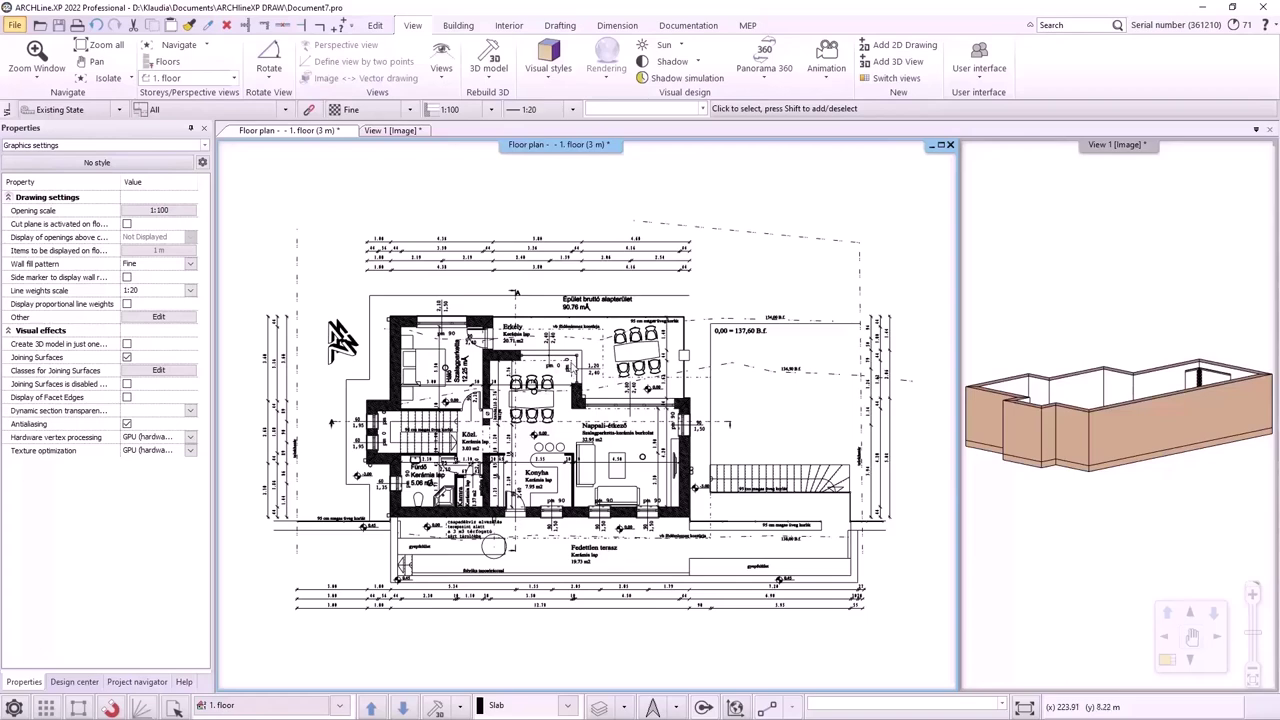
Step: Move the whole imported first floor plan from its lower-left outer wall corner to the absolute origin 0, 0
scroll(533, 360, "down", 1)
left_click(288, 198)
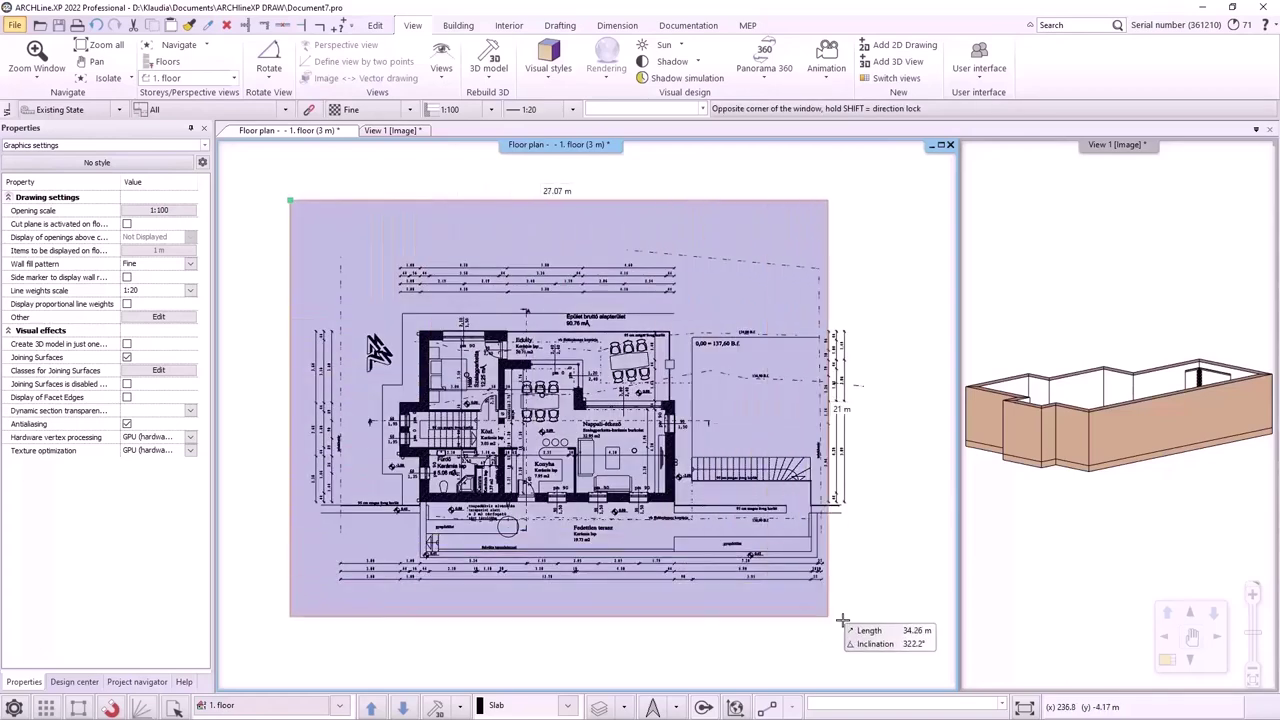
left_click(910, 622)
left_click(587, 416)
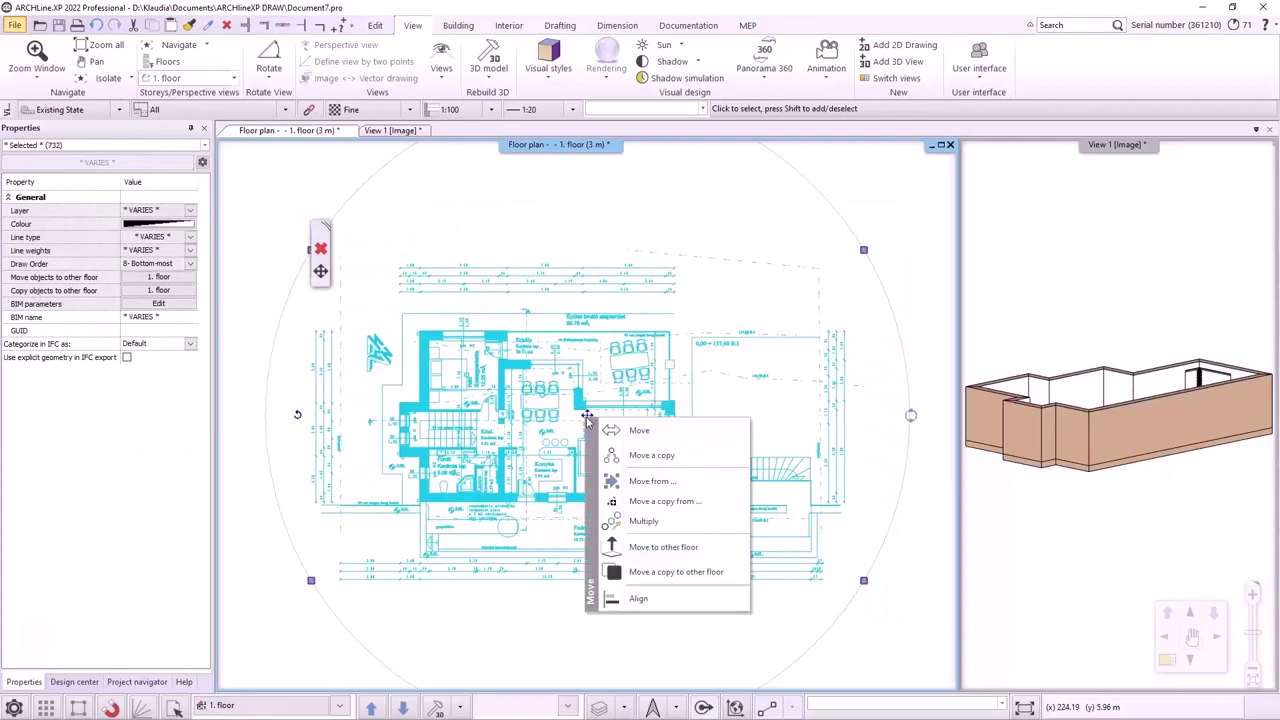
left_click(649, 482)
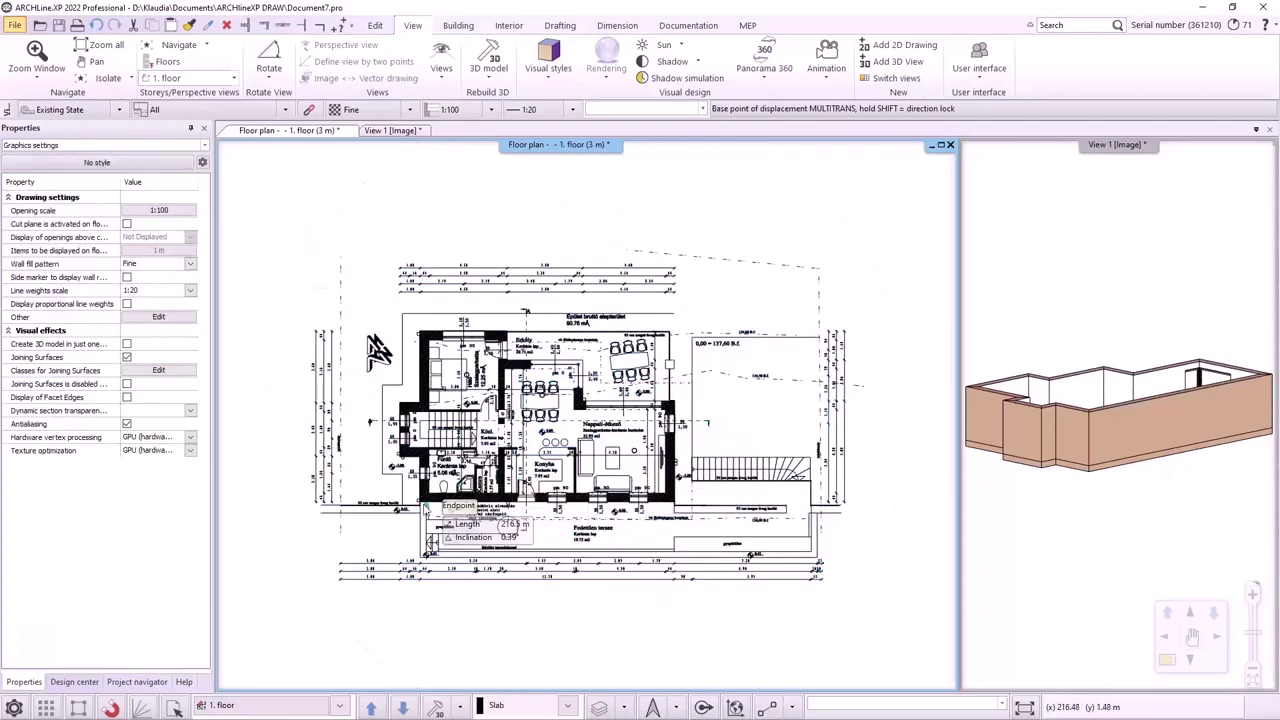
scroll(630, 348, "up", 3)
scroll(552, 402, "up", 5)
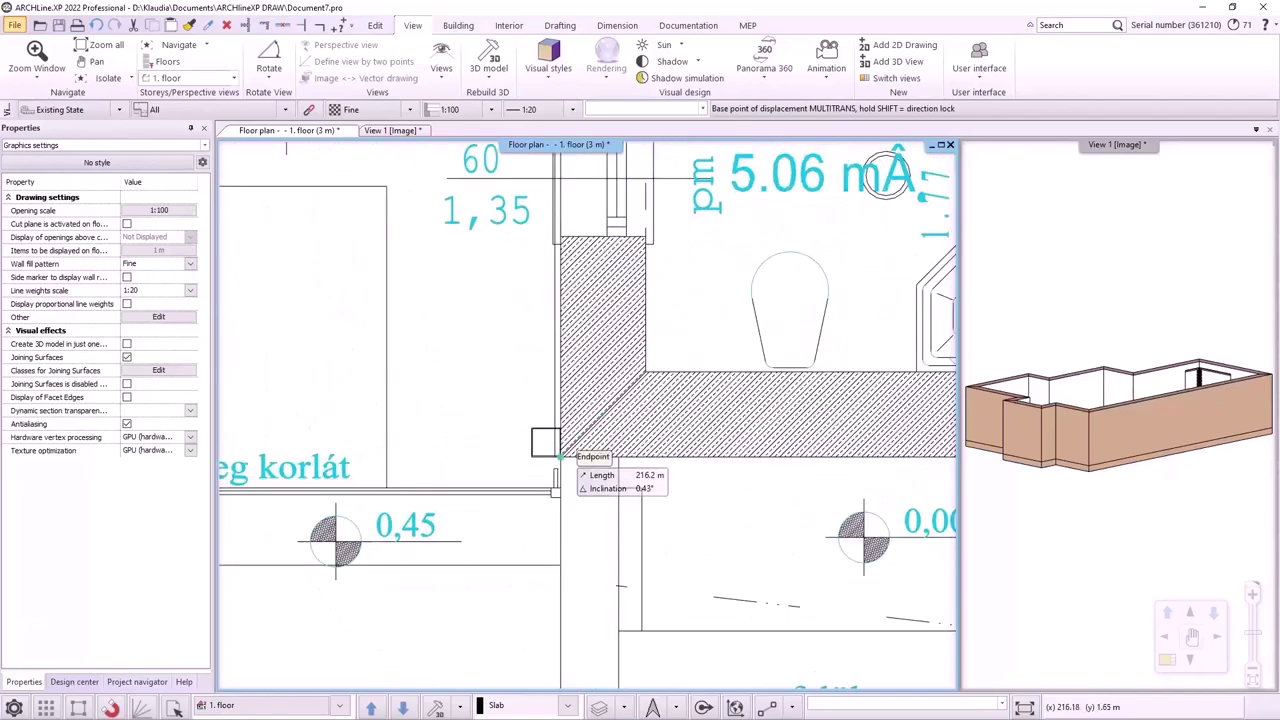
left_click(560, 456)
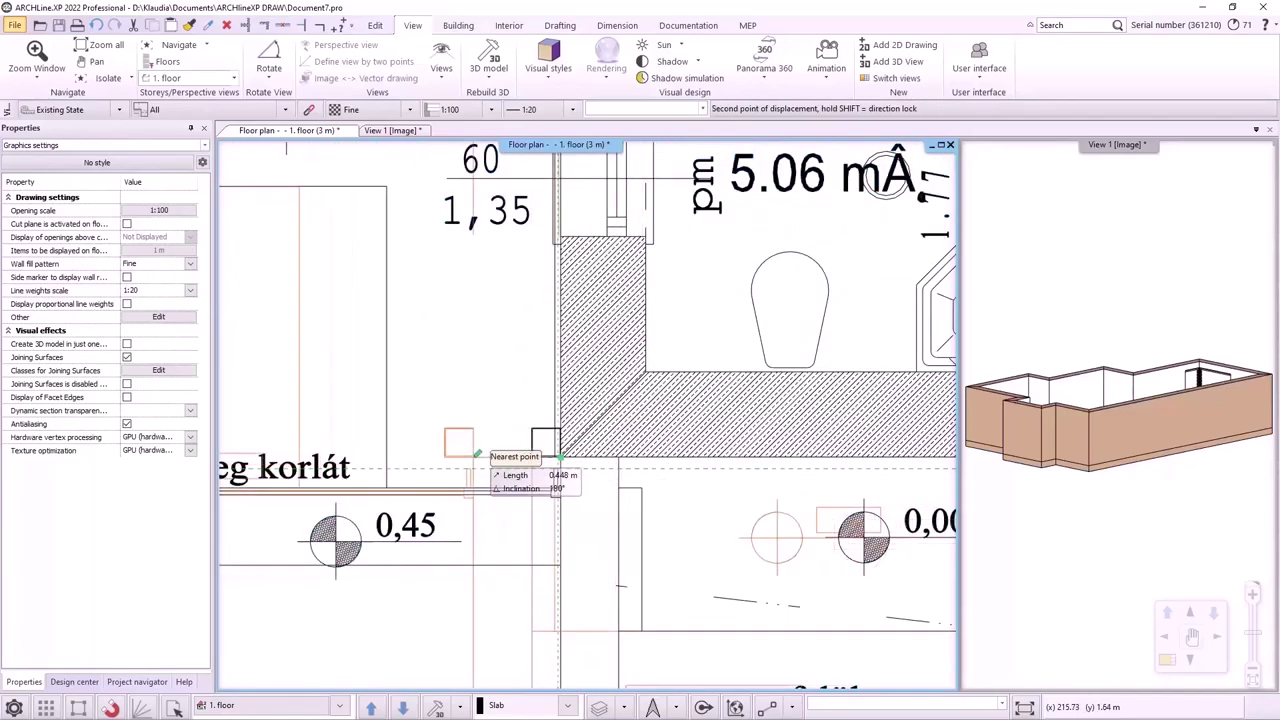
type("0")
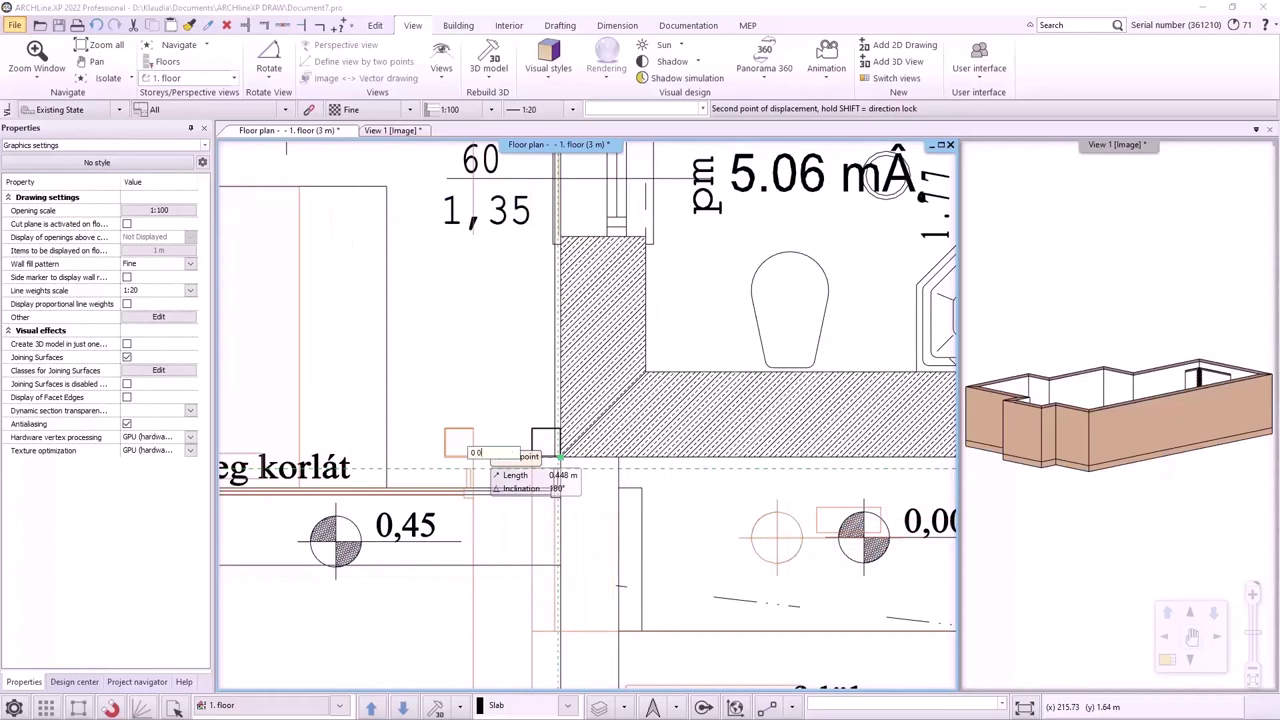
type(".0")
key("Return")
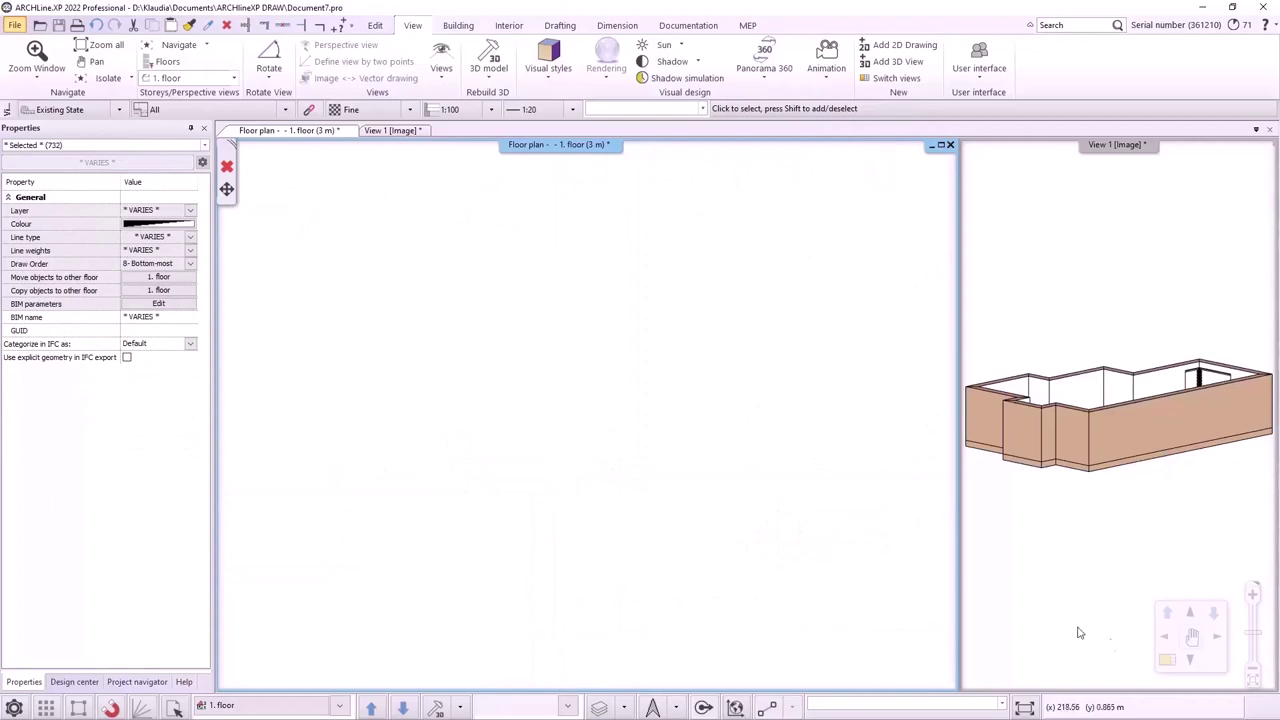
left_click(1167, 660)
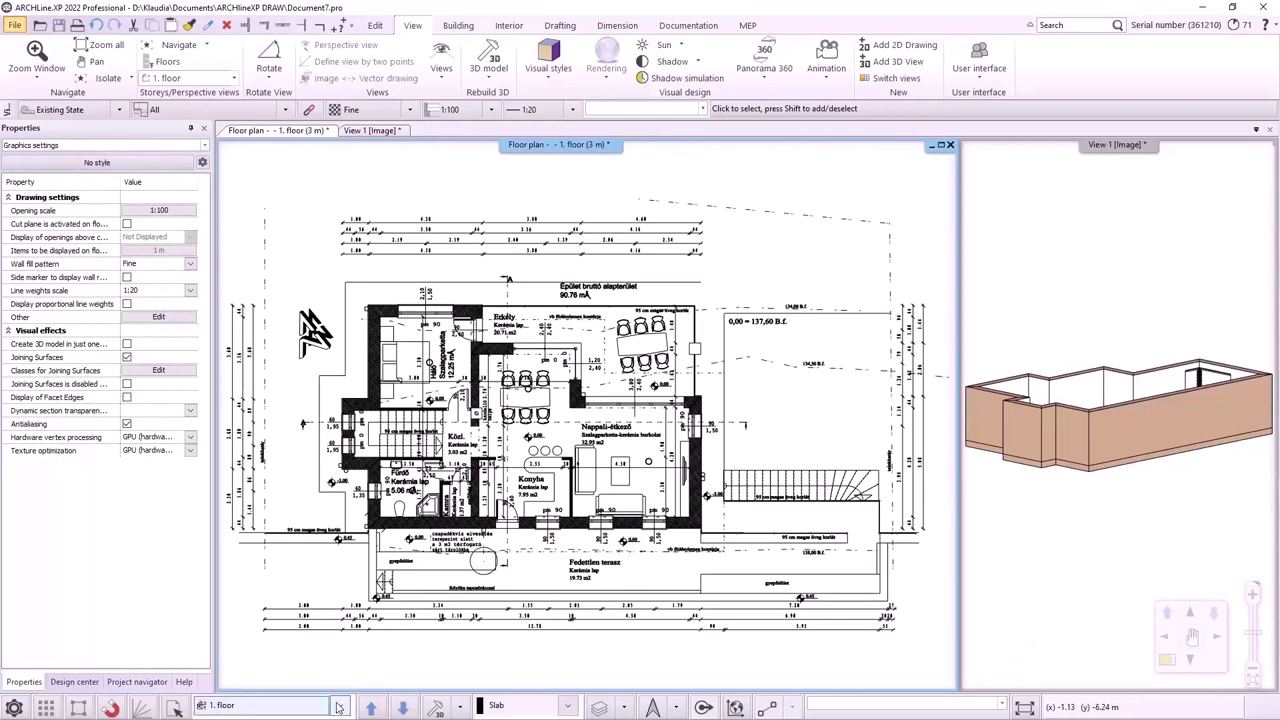
Step: Show the ground floor beneath the 1. floor plan to check the alignment of the wall corners, and hide it again
left_click(262, 705)
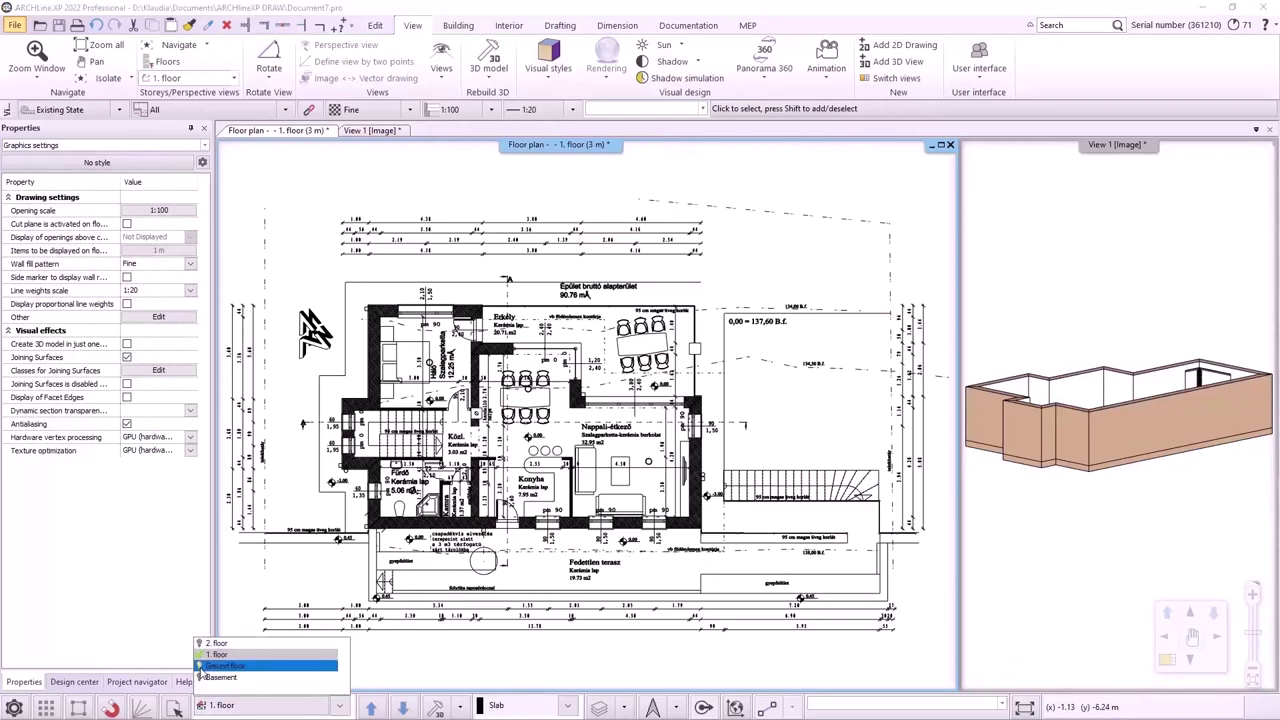
left_click(447, 638)
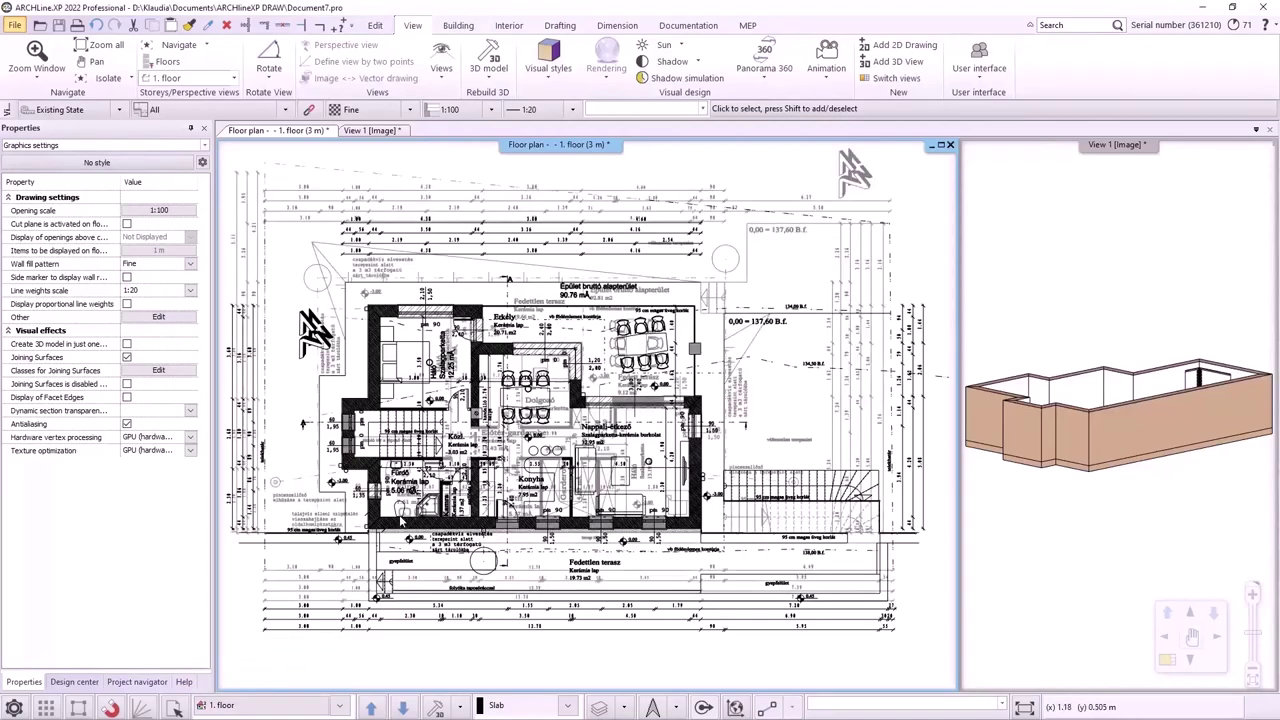
scroll(404, 522, "up", 5)
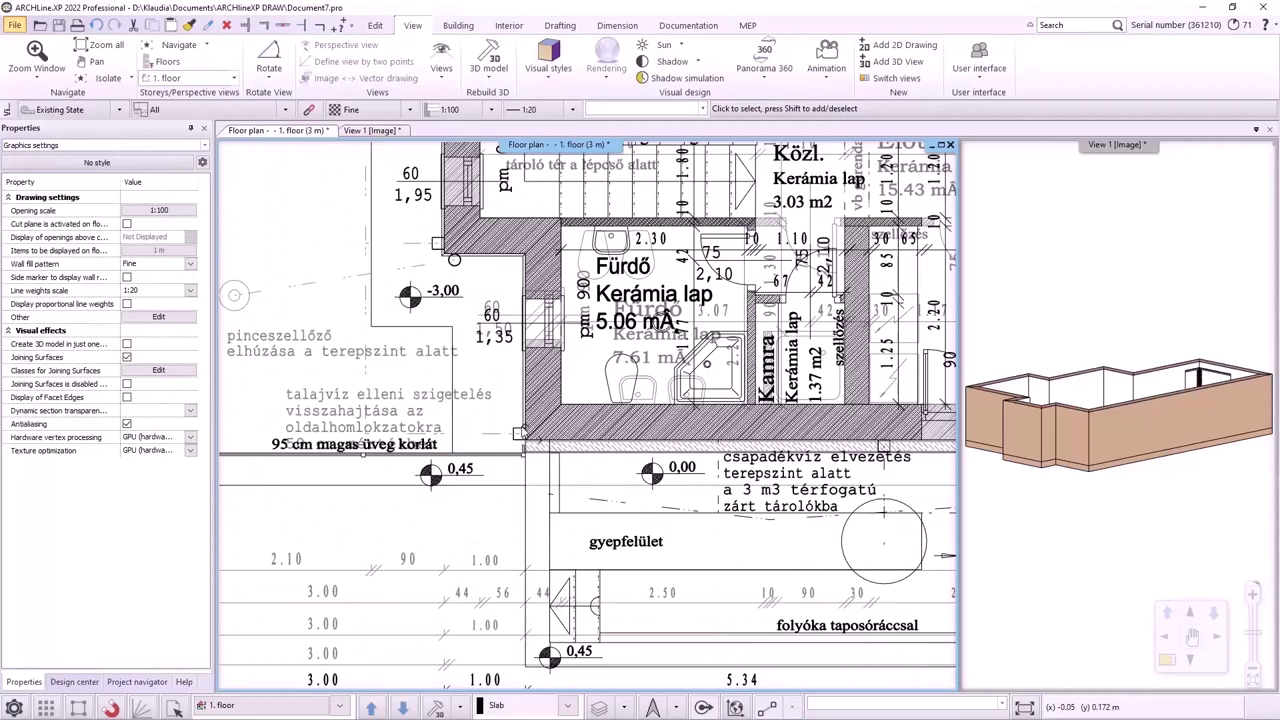
scroll(525, 438, "up", 1)
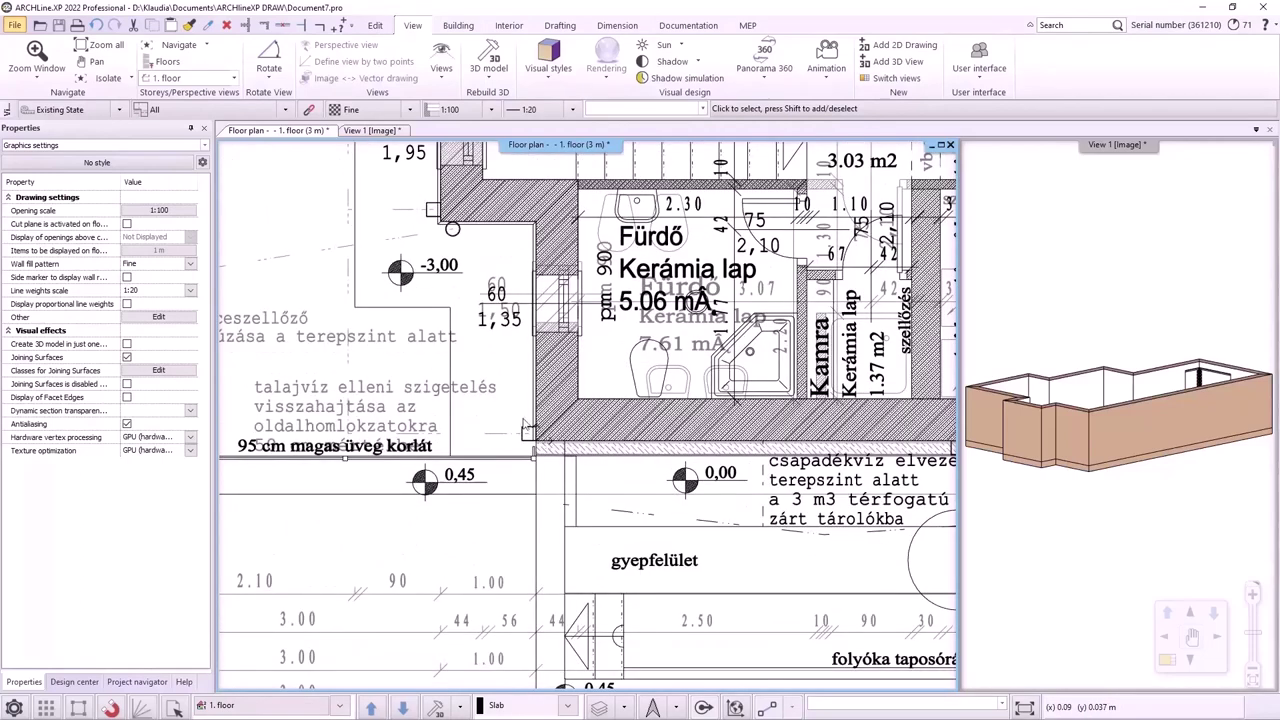
left_click(341, 705)
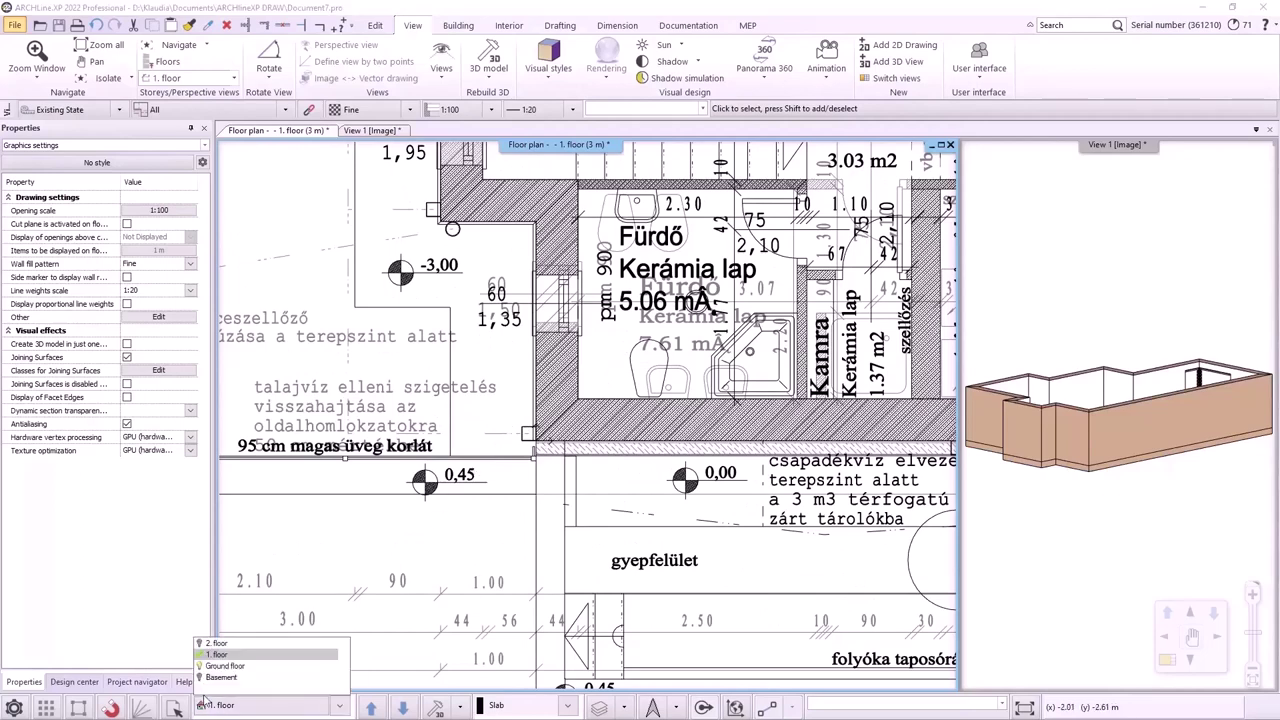
left_click(265, 647)
scroll(415, 532, "down", 5)
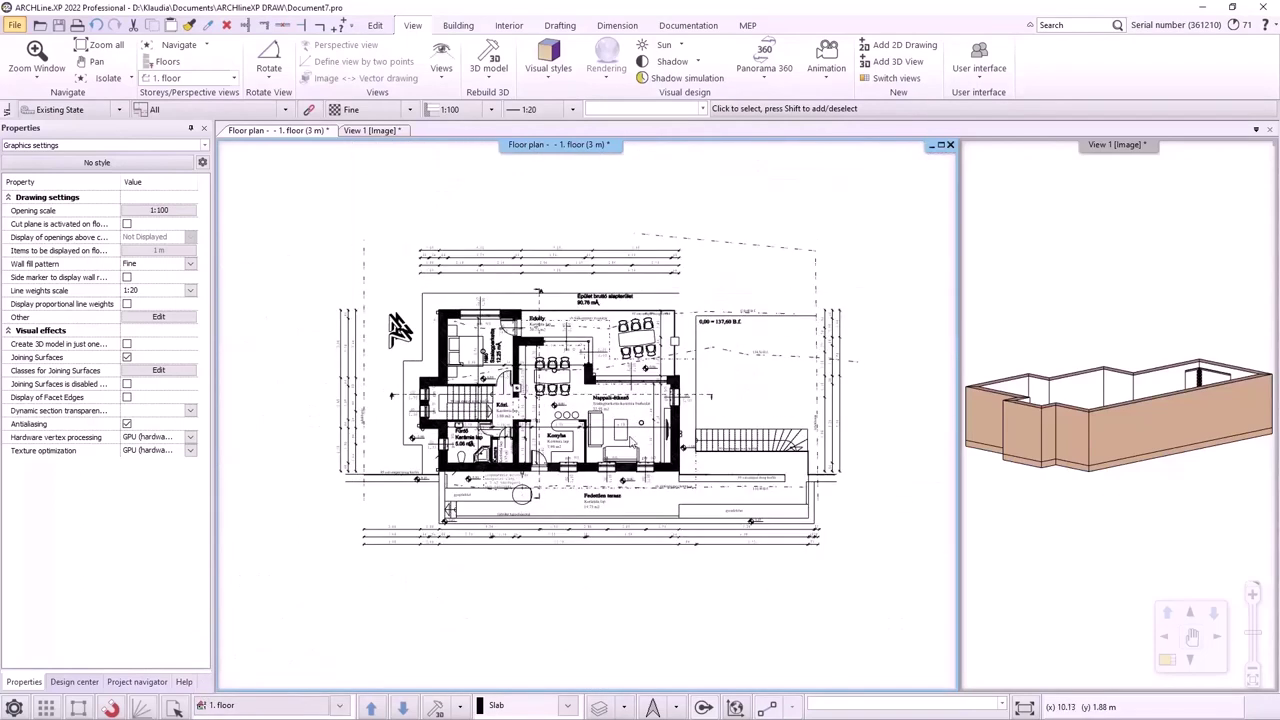
Step: Return to the ground floor and isolate the Wall - Load-bearing wall layer with Layer Walk
left_click(403, 708)
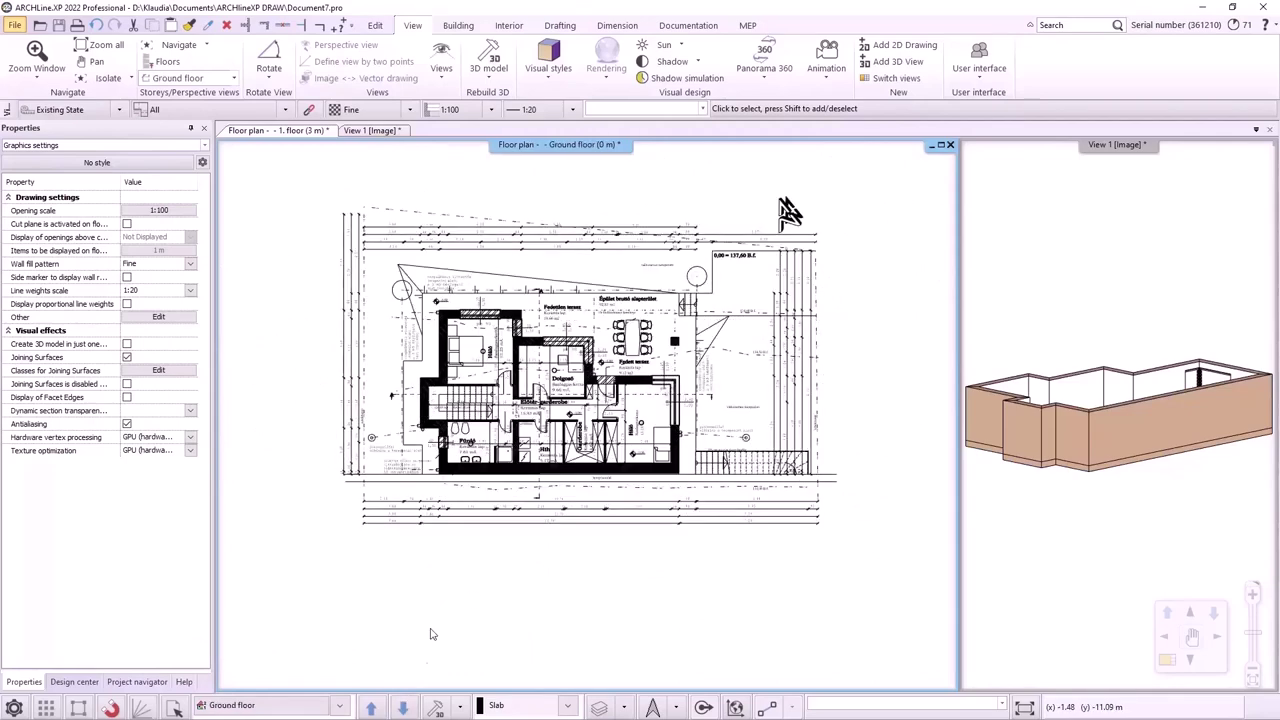
left_click(624, 705)
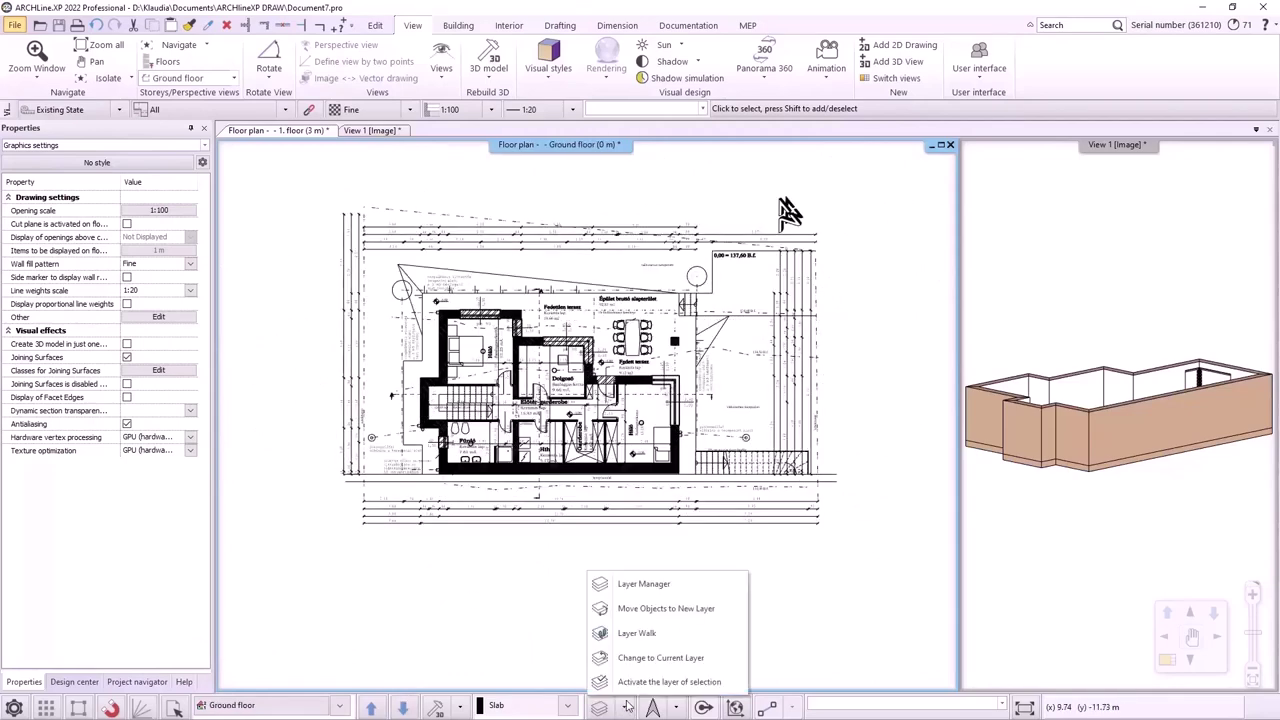
left_click(640, 632)
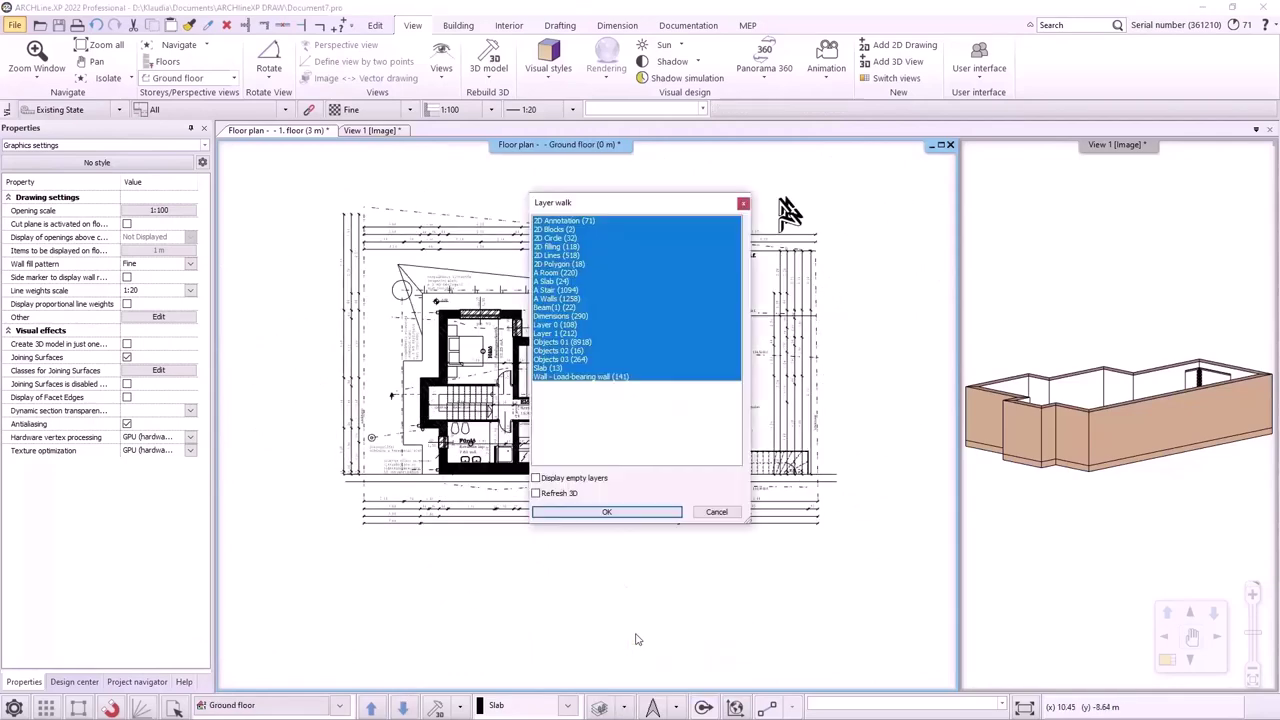
left_click(586, 377)
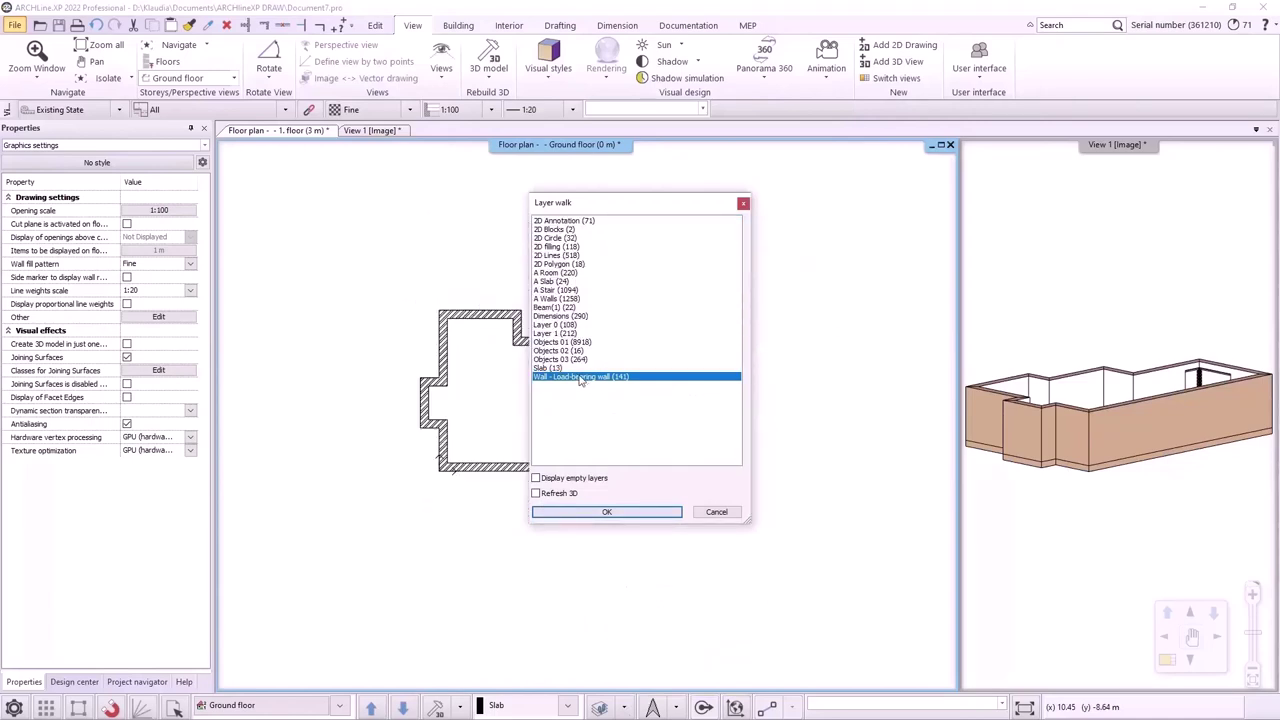
left_click(608, 513)
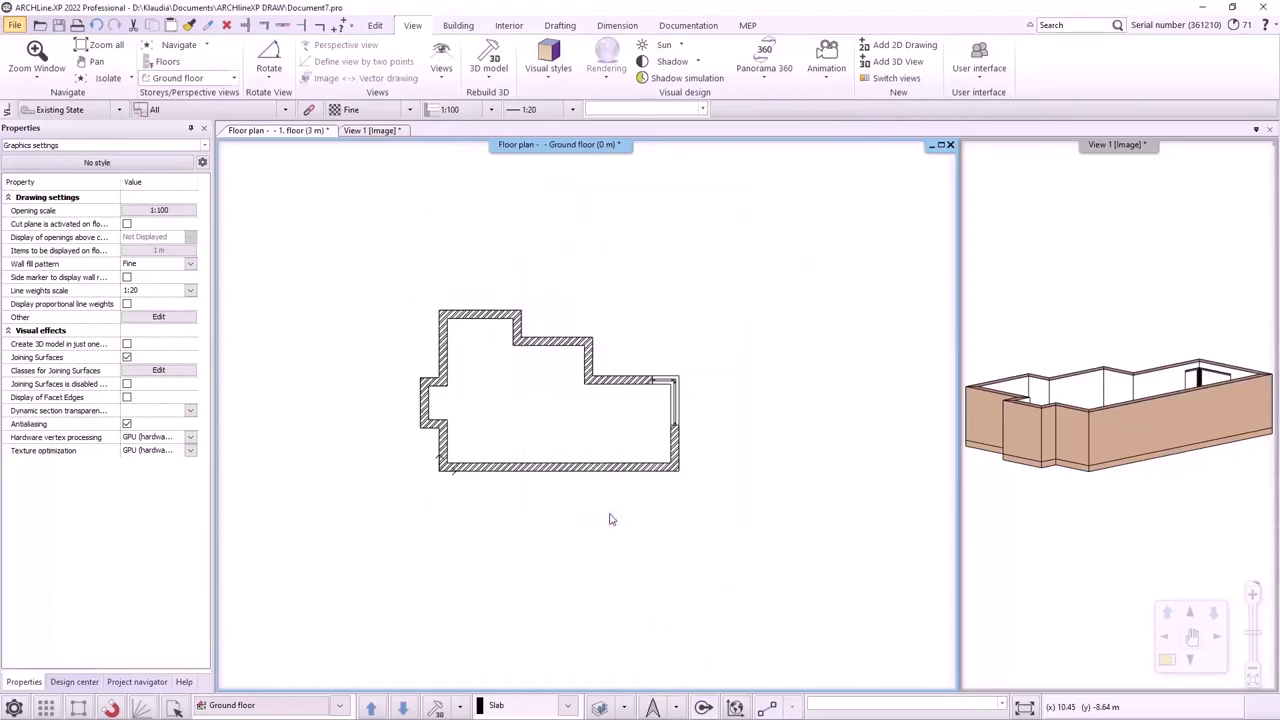
Step: Select all the visible ground floor walls with their windows and copy them to the 1. floor through the level settings
scroll(528, 375, "up", 1)
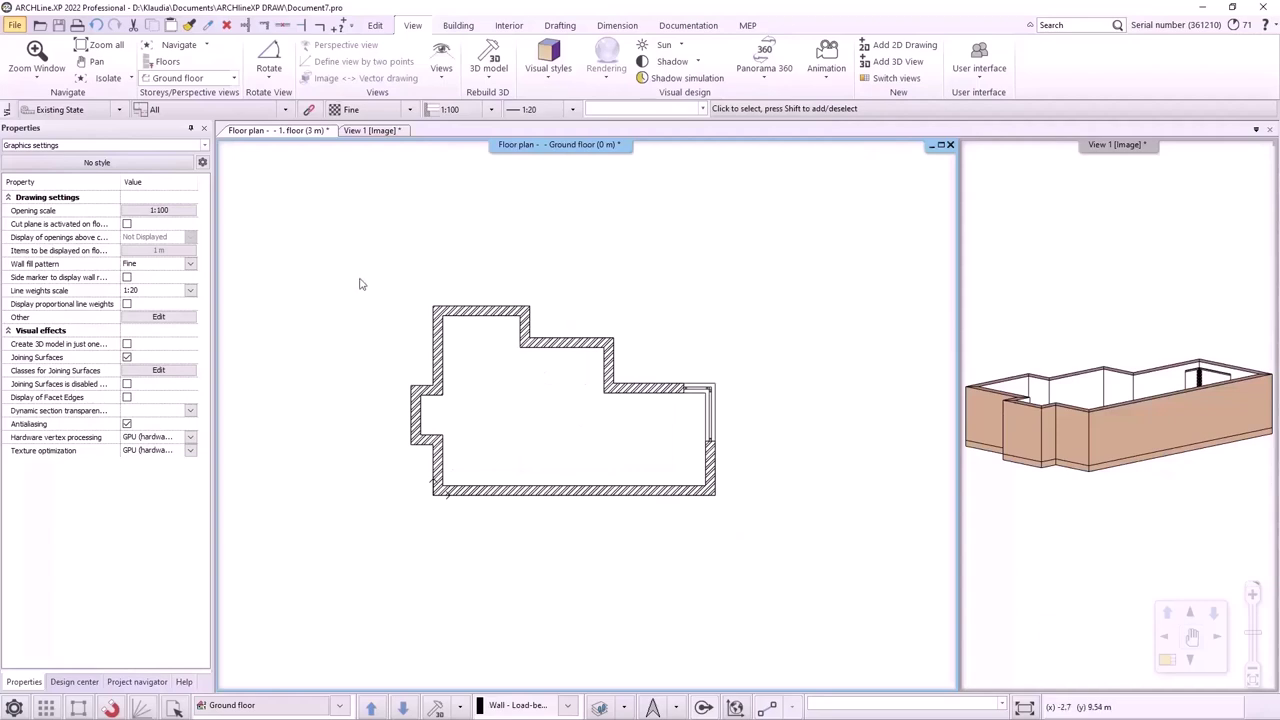
left_click_drag(360, 286, 780, 545)
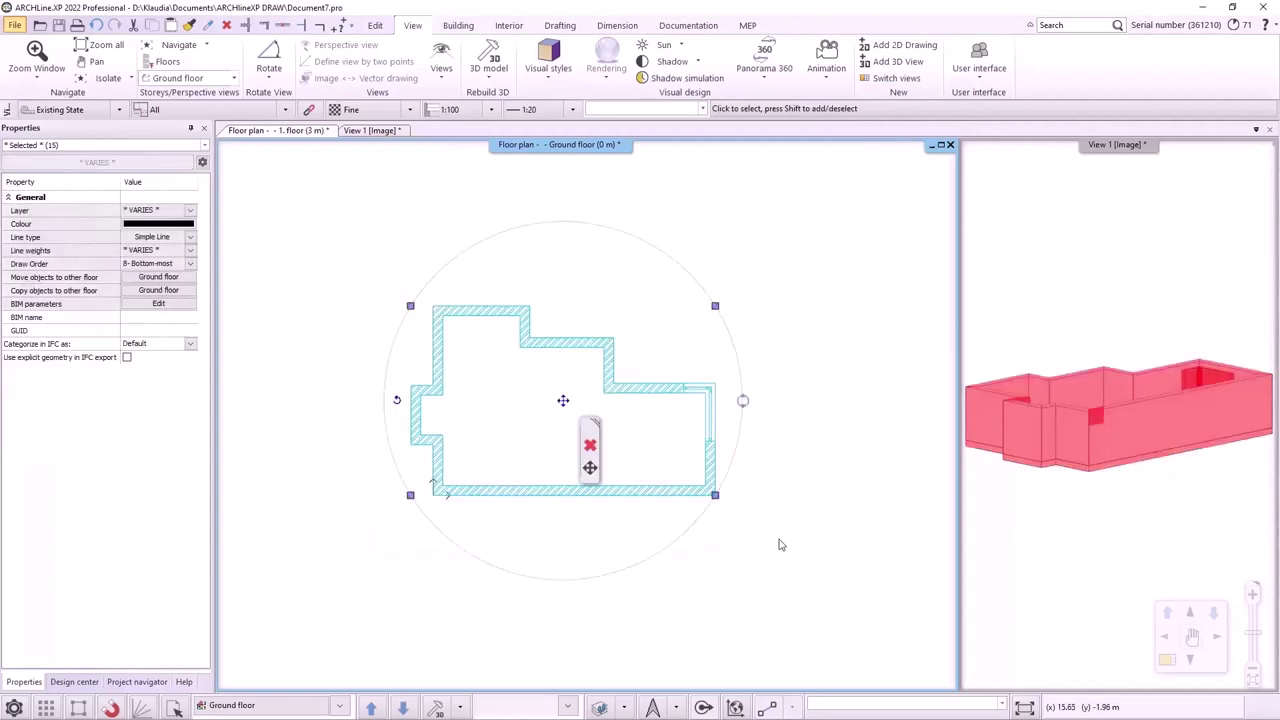
left_click(280, 708)
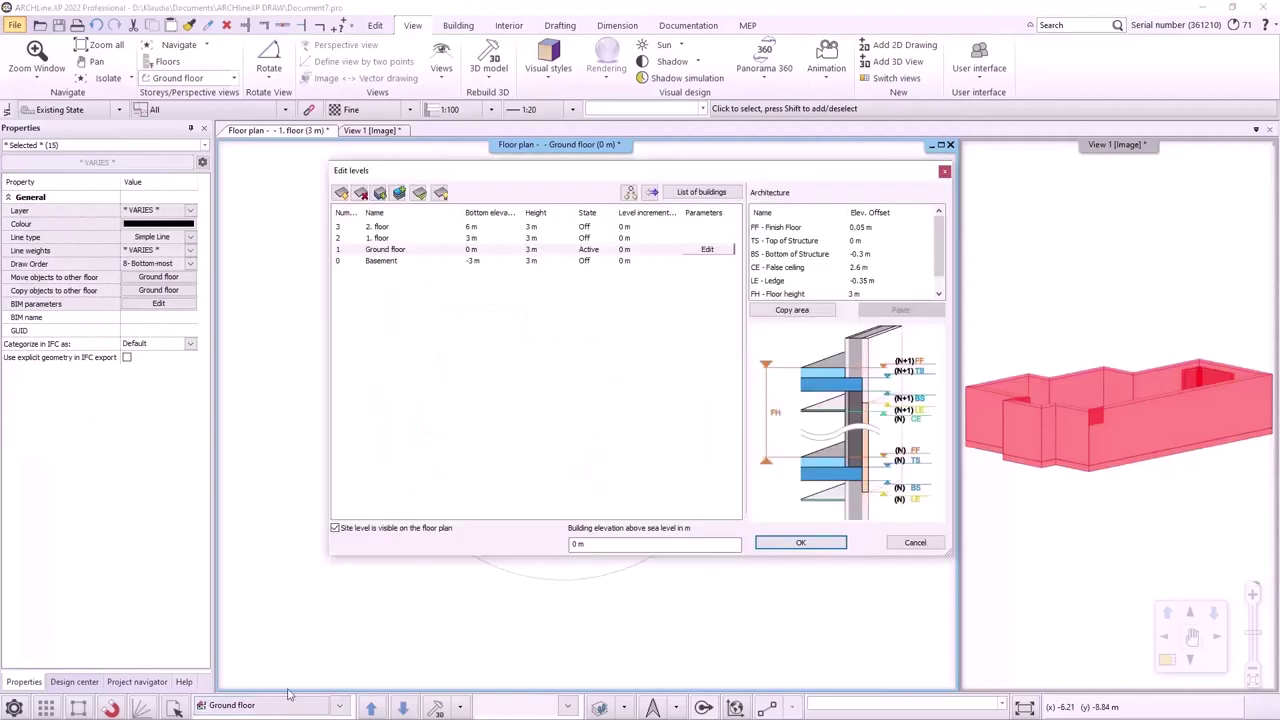
left_click(628, 193)
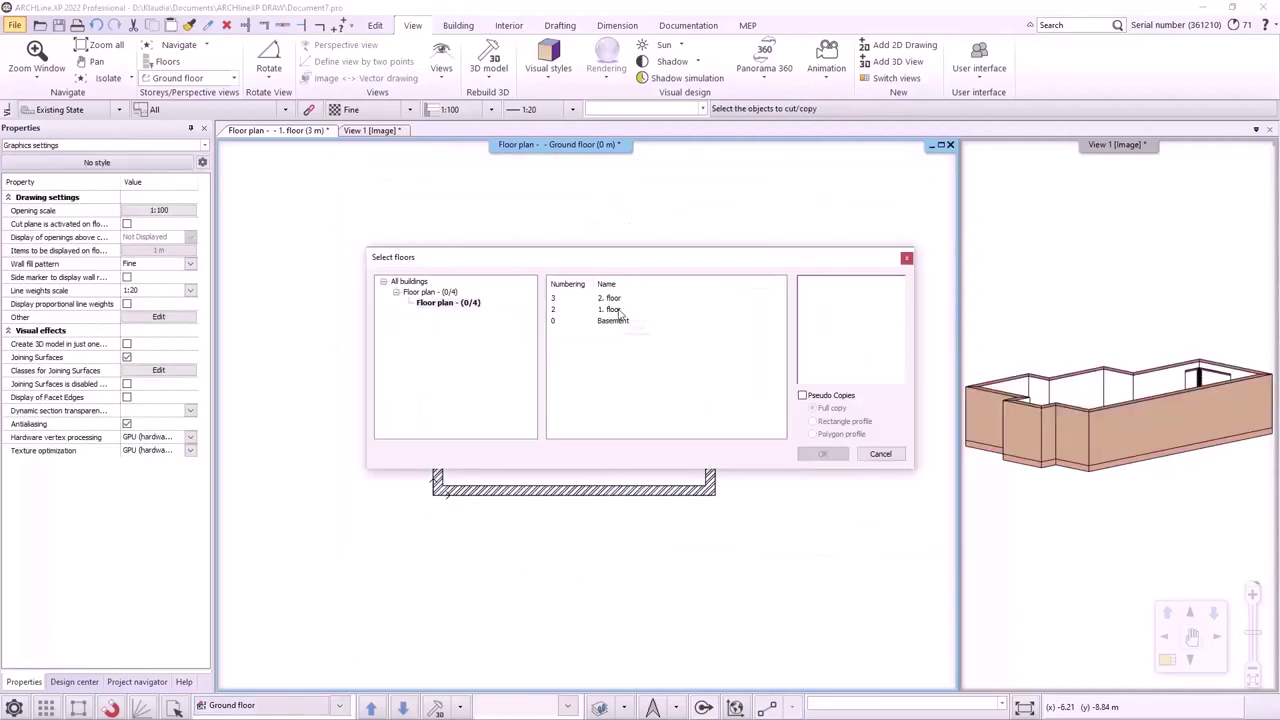
left_click(612, 309)
left_click(833, 455)
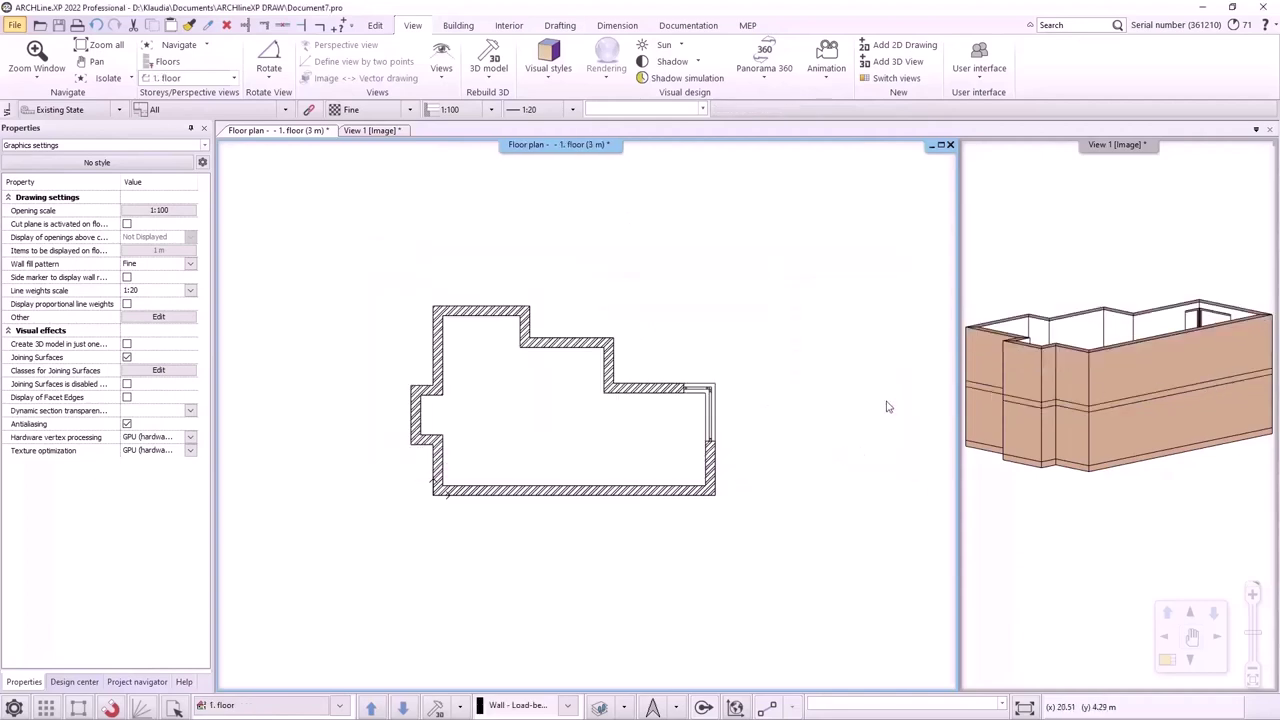
Step: Check the copied first floor walls and corner window in the 3D view of the house
left_click(384, 131)
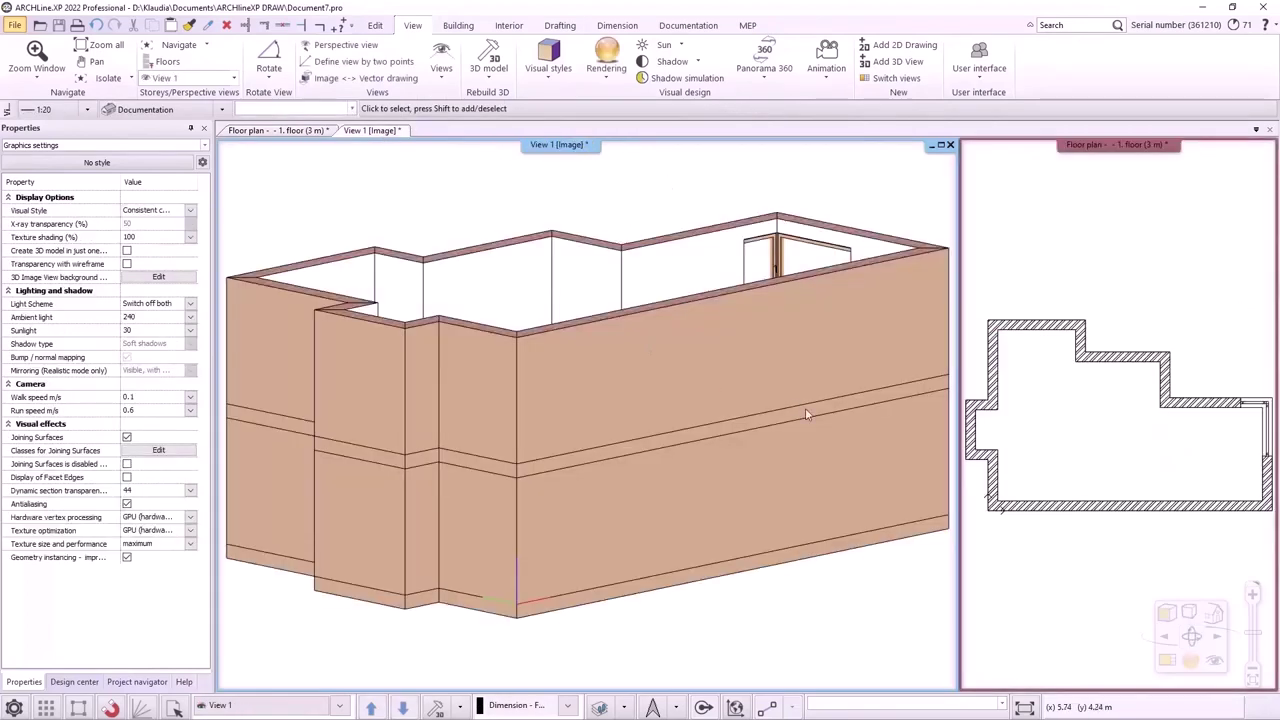
middle_click_drag(807, 415, 577, 440)
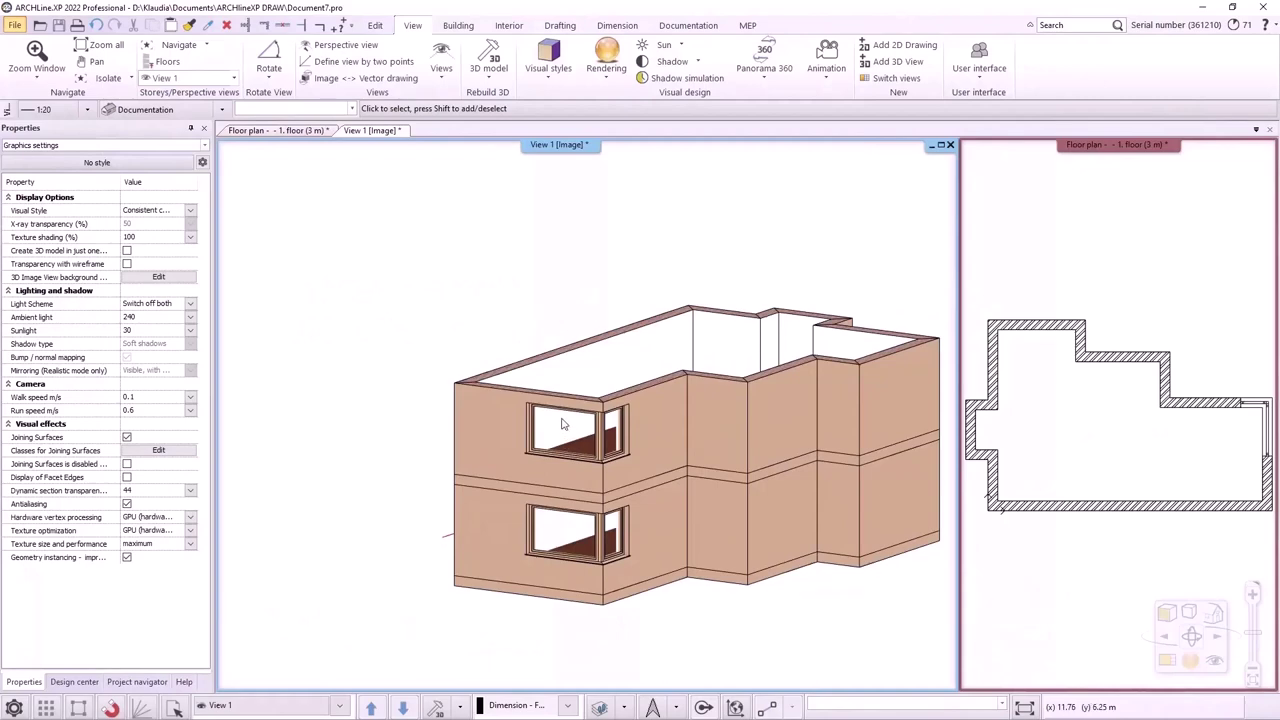
Step: Close the house project without saving and create a new project with the default project properties
left_click(15, 25)
left_click(52, 52)
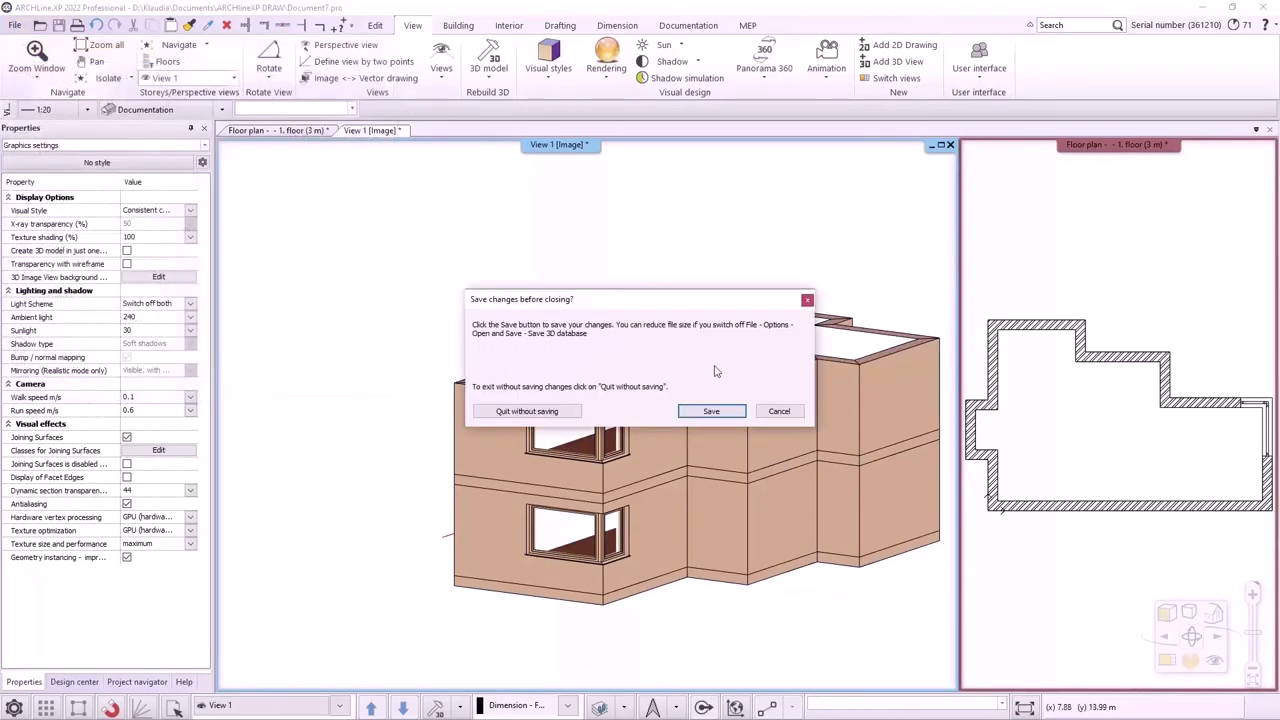
left_click(541, 412)
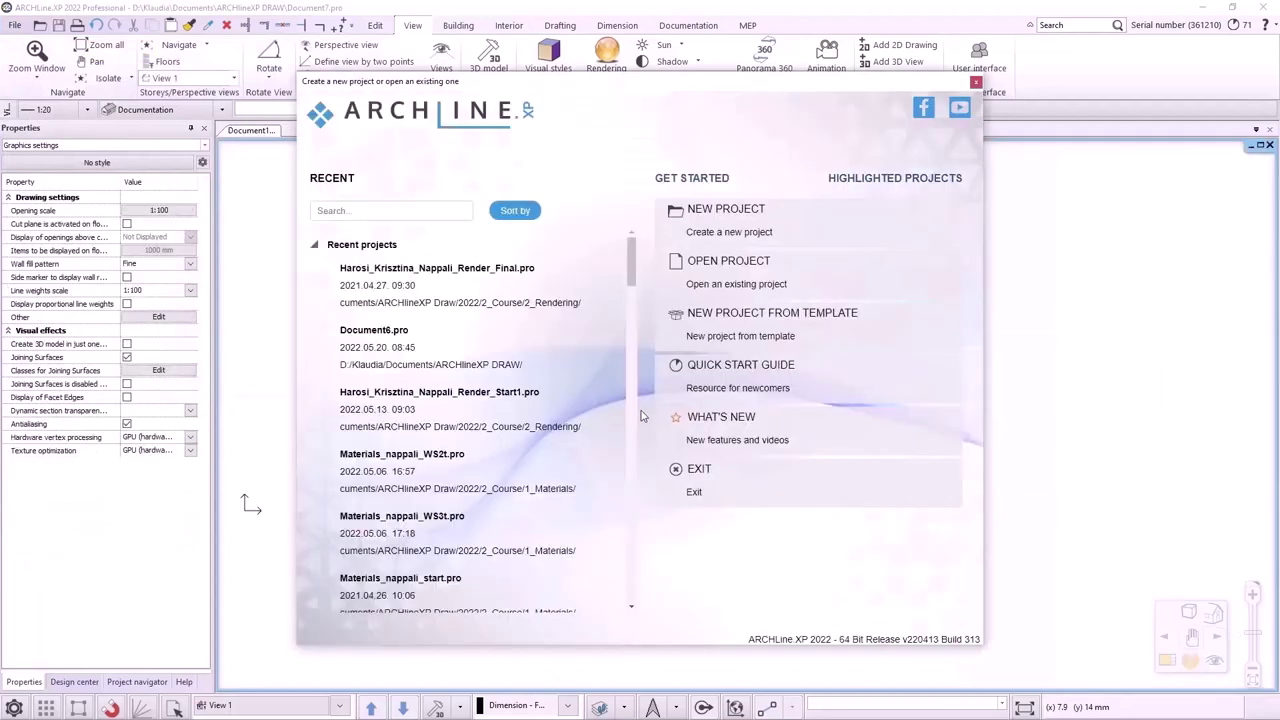
left_click(727, 238)
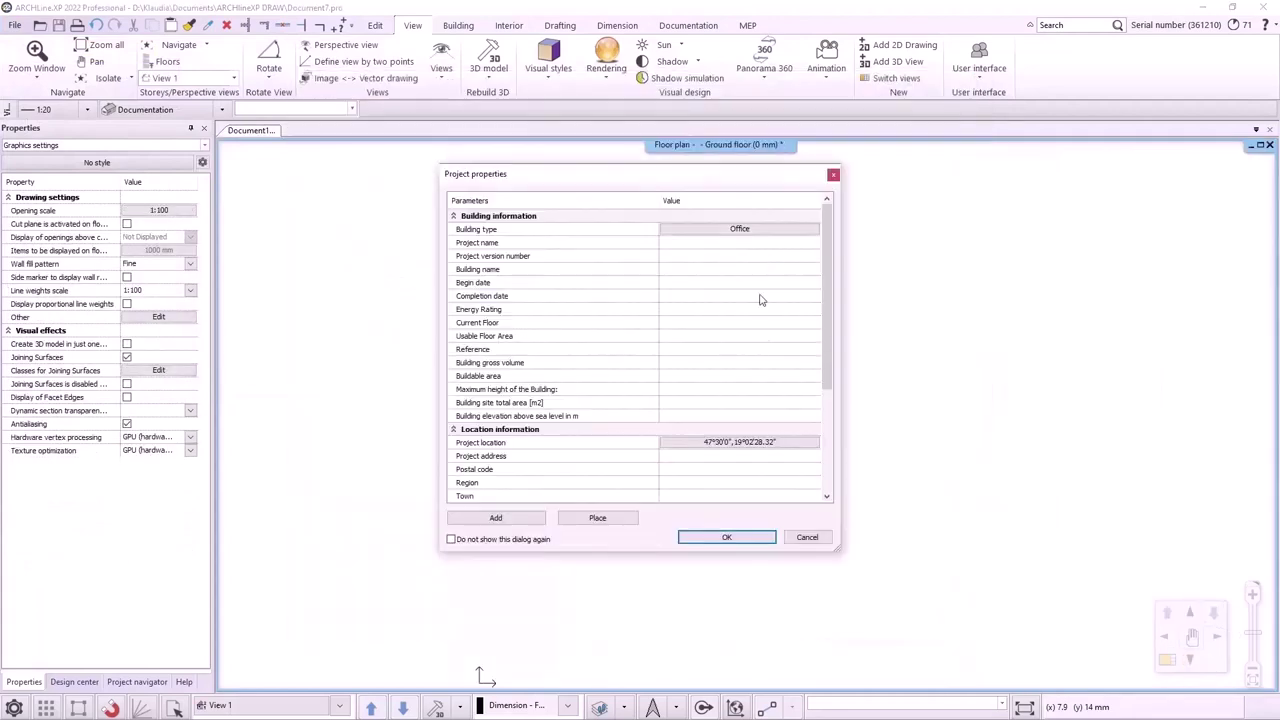
left_click(744, 543)
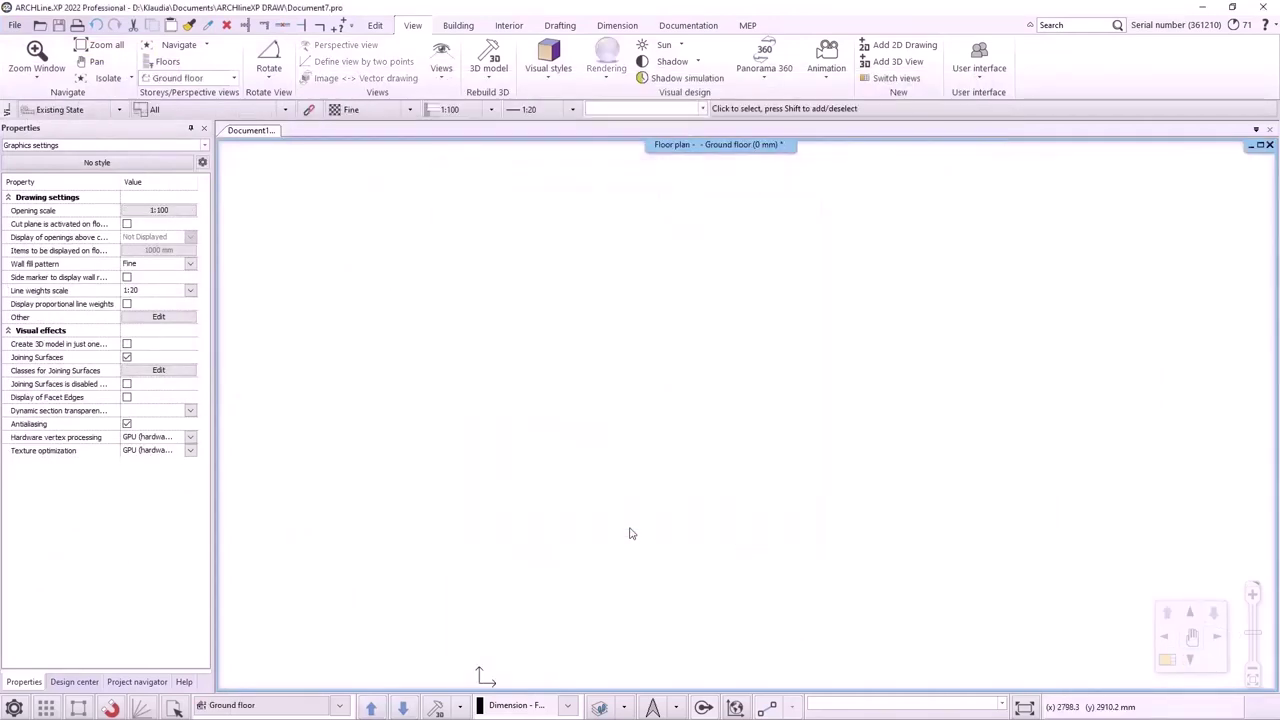
Step: Import rac_basic_sample_project.ifc from the IFC folder of 3_Architectural design processing as a new project
left_click(15, 25)
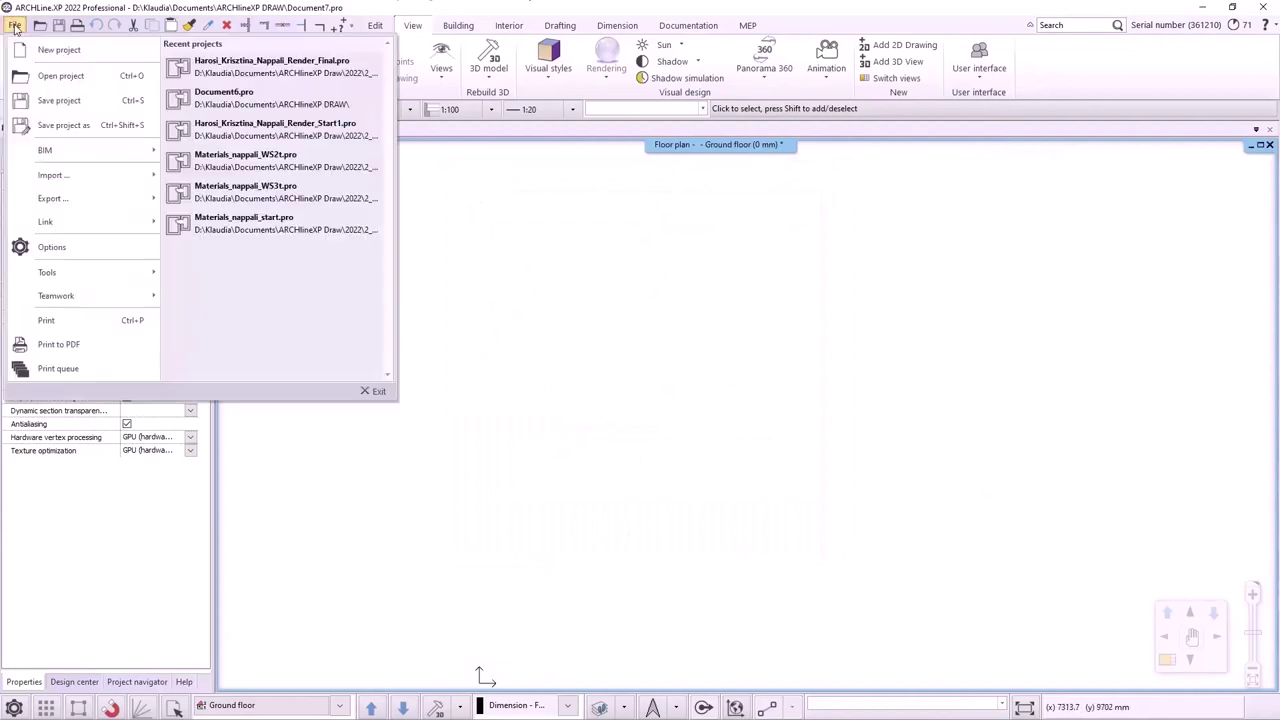
mouse_move(77, 174)
left_click(200, 174)
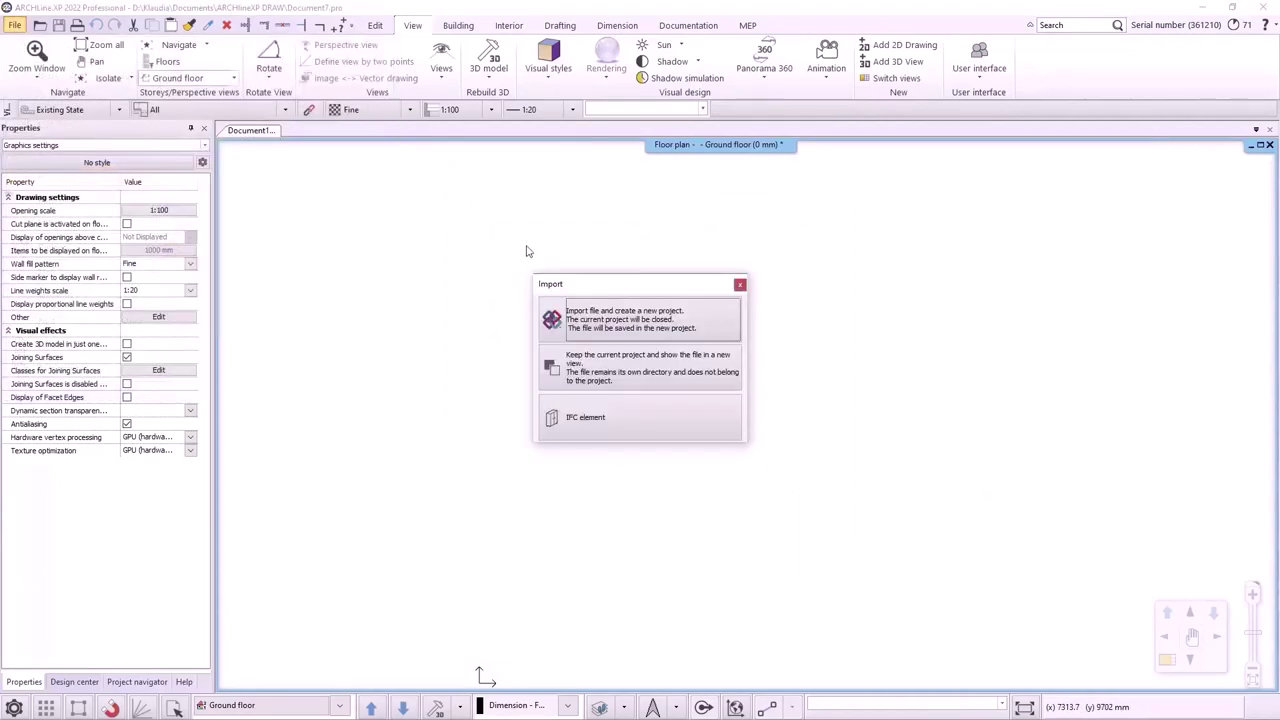
left_click(686, 323)
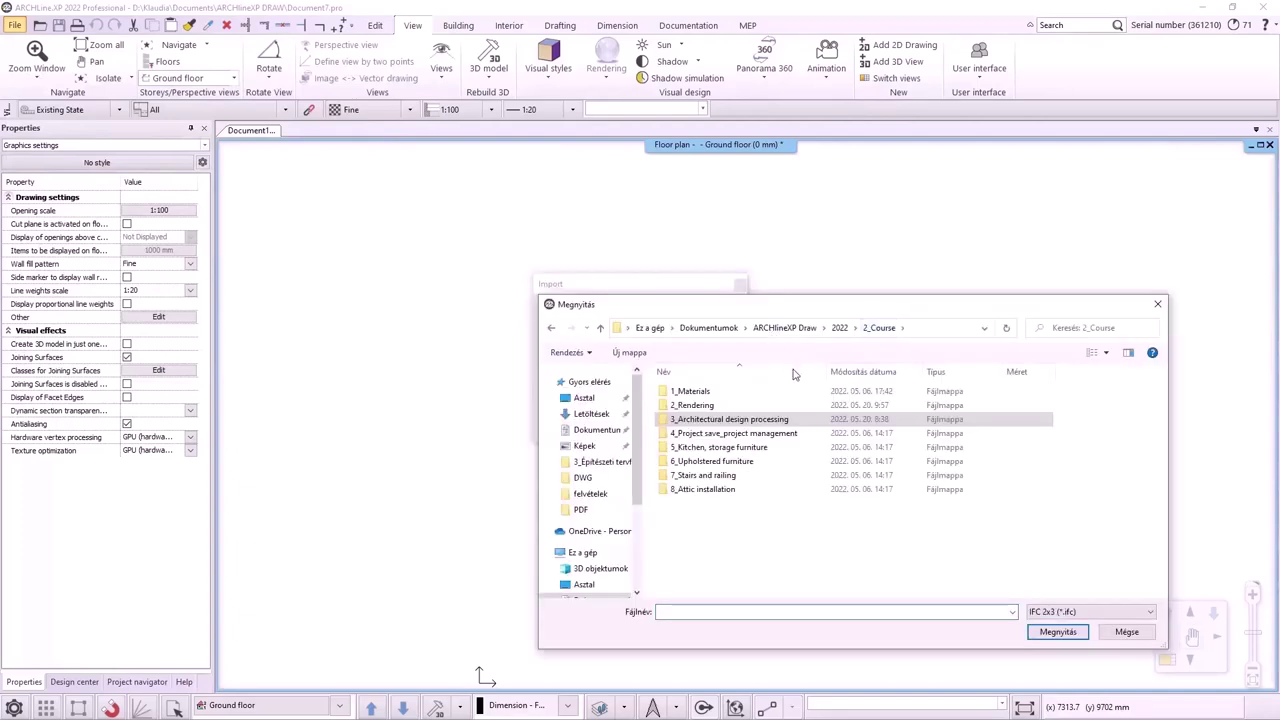
double_click(715, 419)
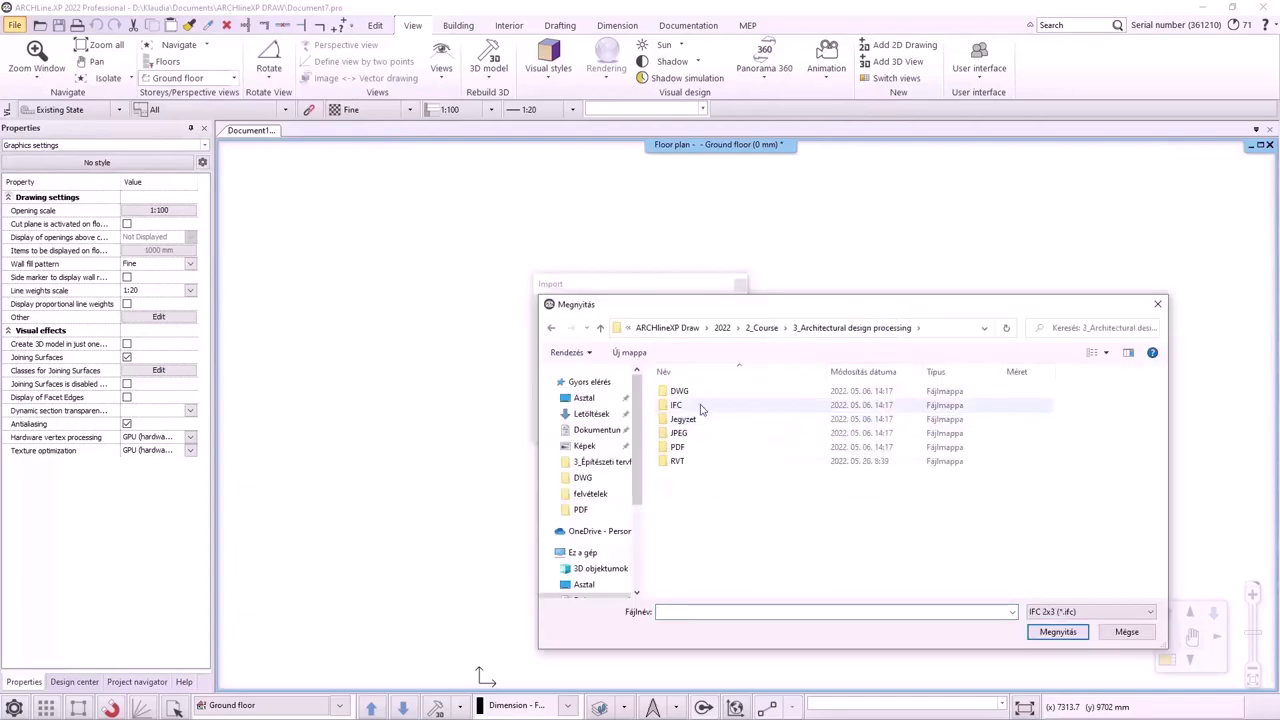
double_click(701, 406)
left_click(745, 397)
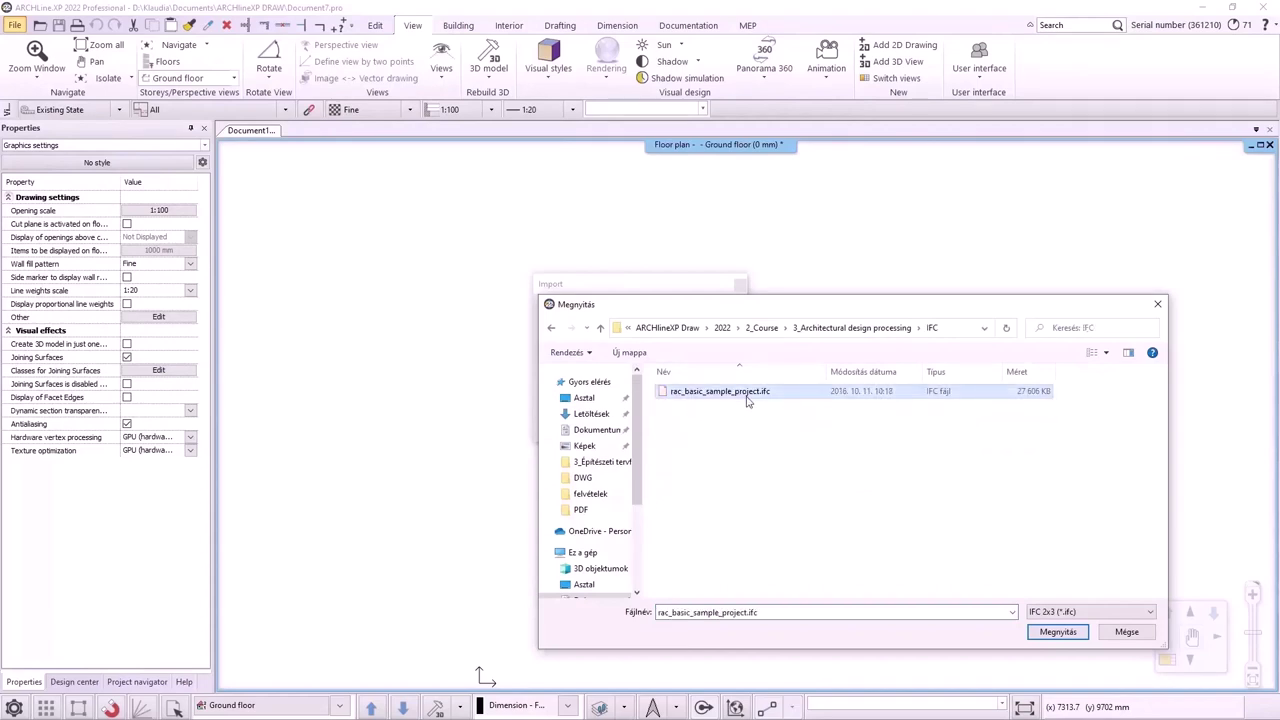
left_click(1058, 632)
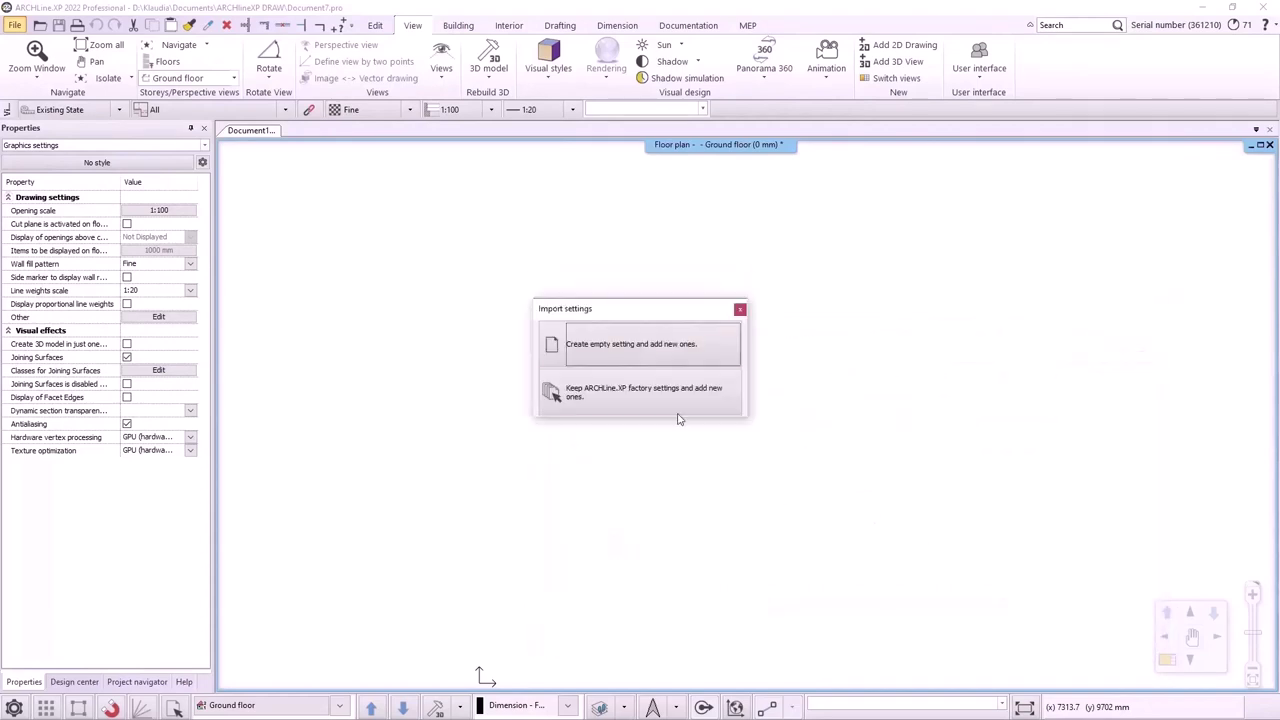
Step: Choose to create an empty setting for the IFC import and close the current project without saving
left_click(653, 351)
left_click(540, 534)
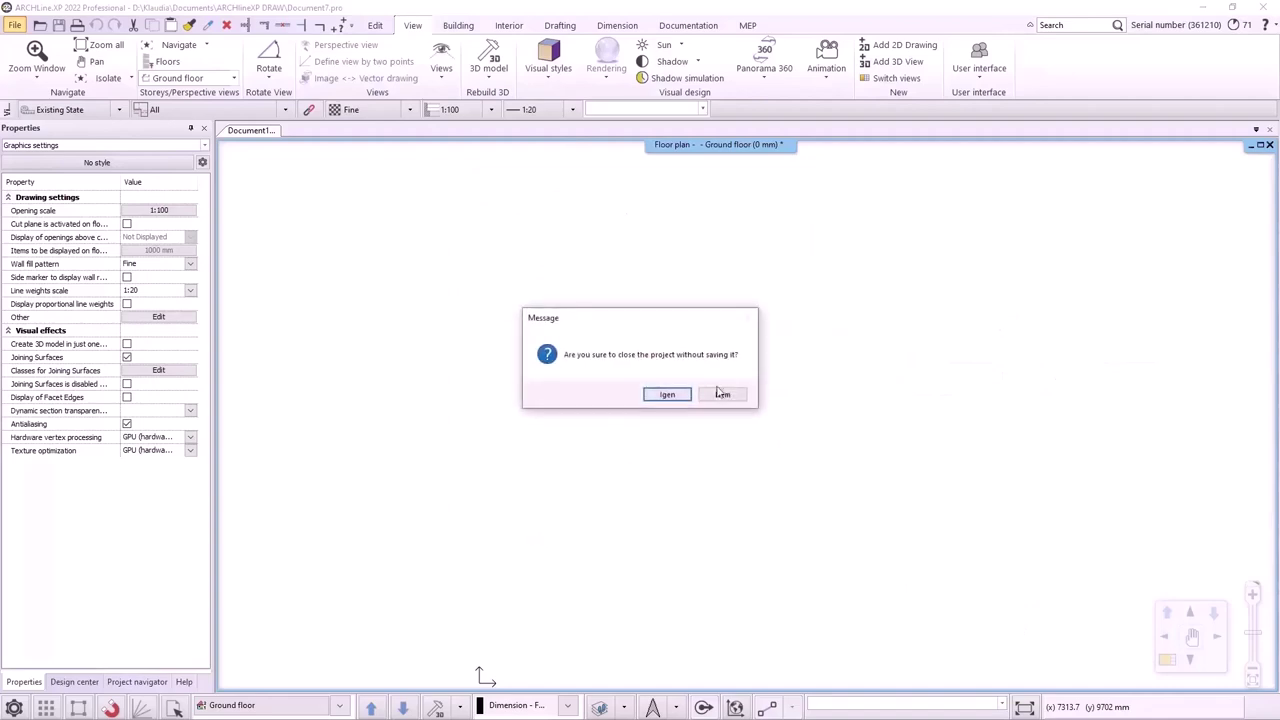
left_click(666, 395)
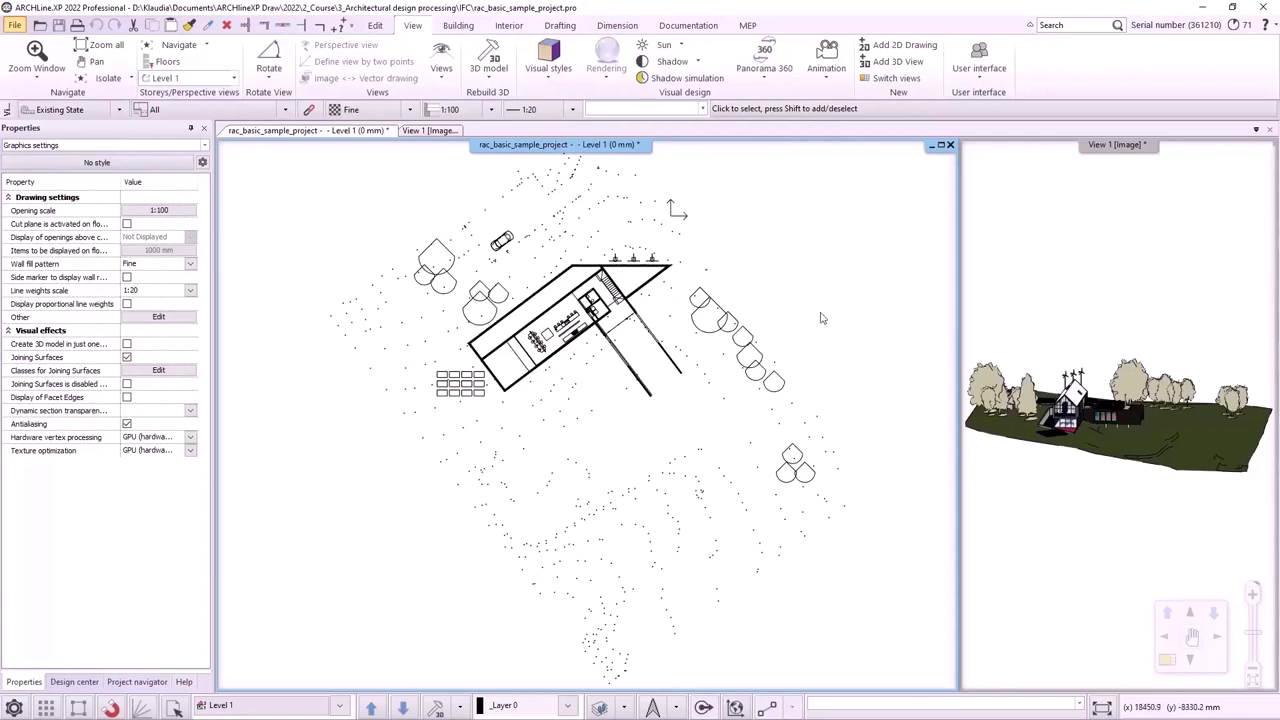
Step: Examine the imported building in 3D and review its list of levels and its layers
left_click(430, 131)
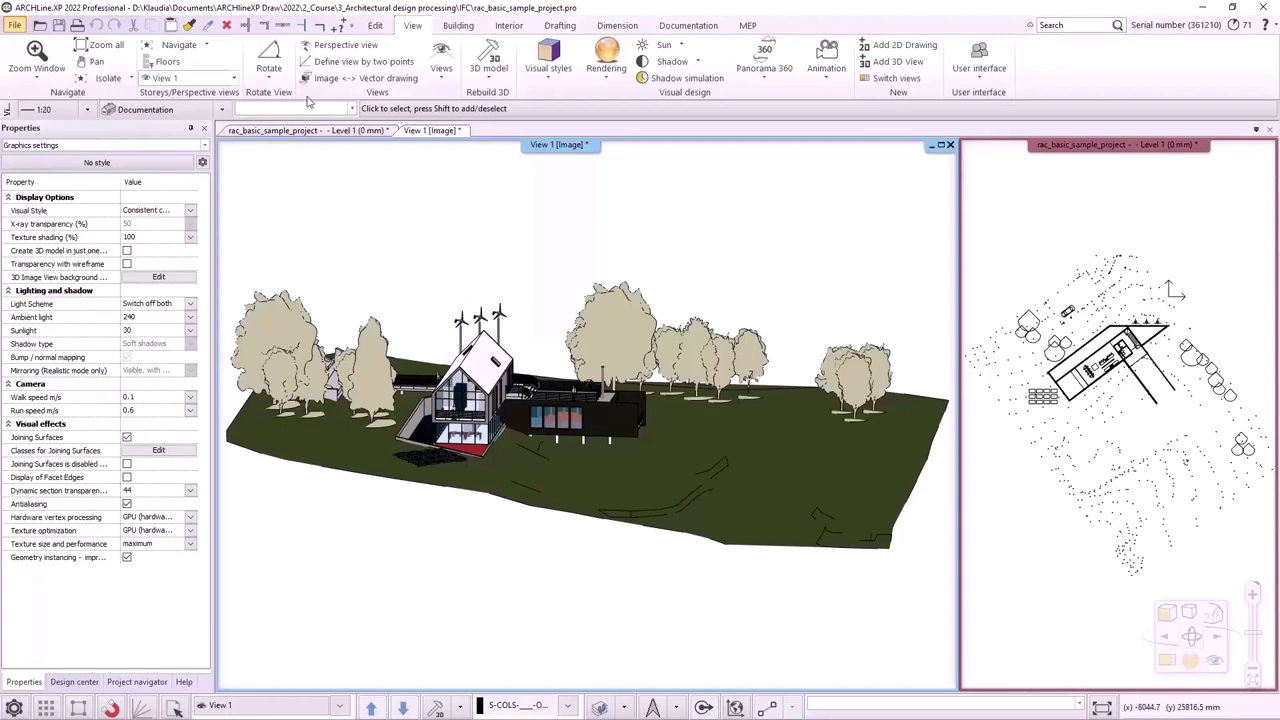
left_click(414, 455)
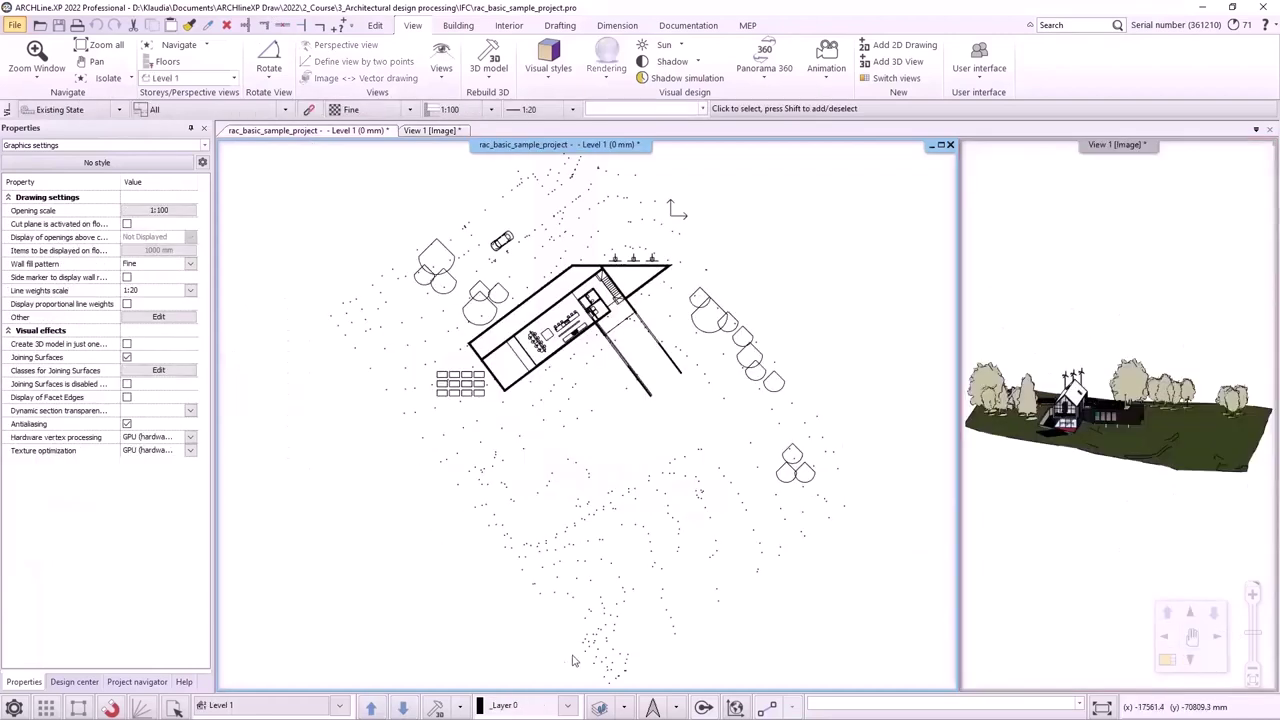
left_click(296, 707)
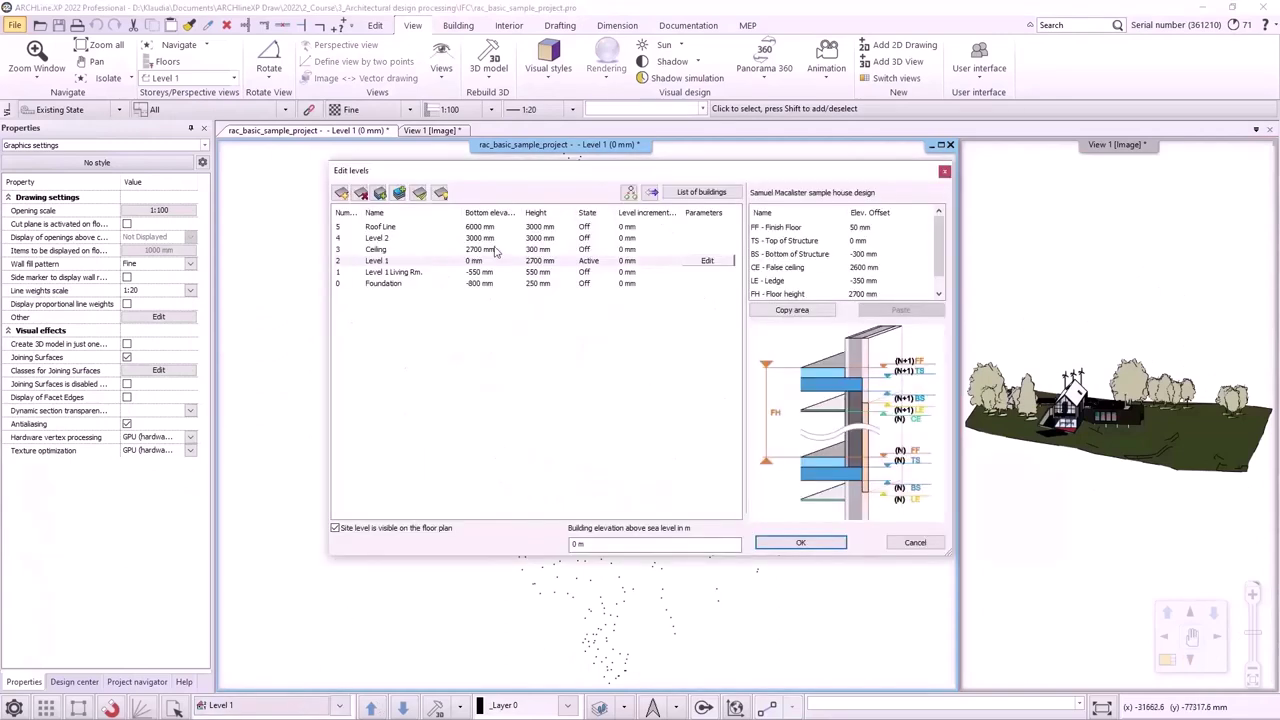
left_click(798, 545)
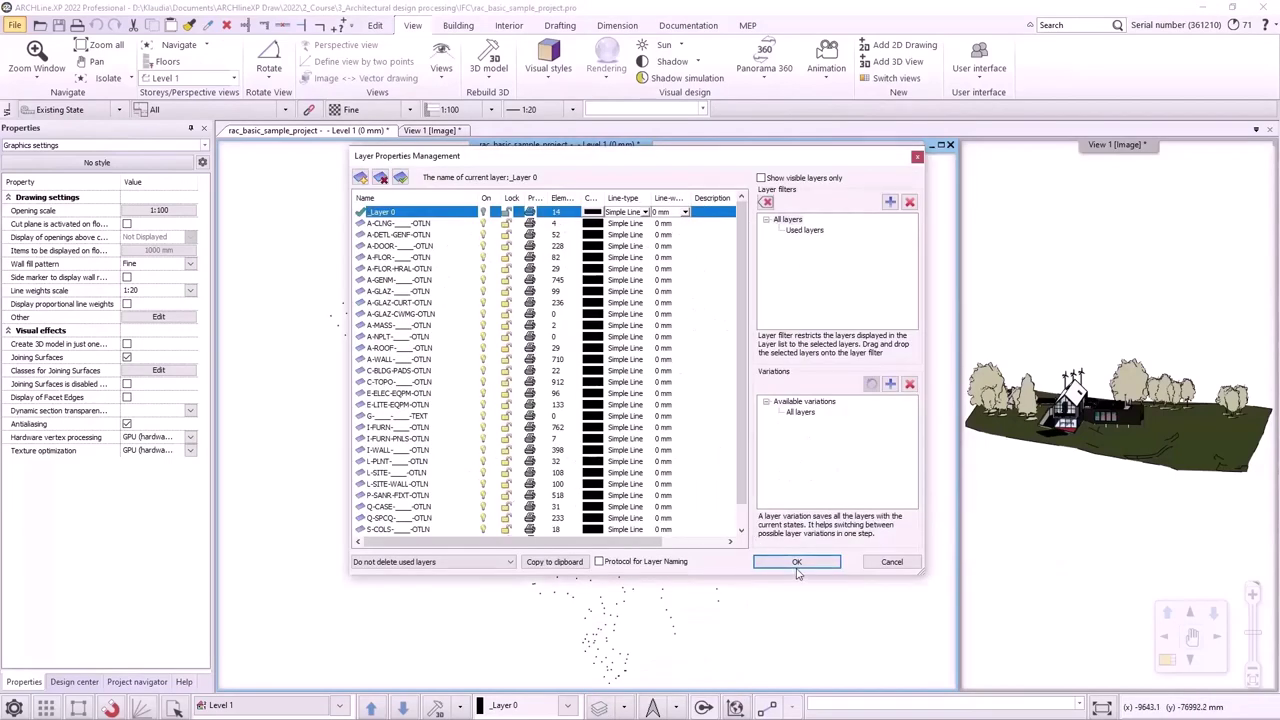
left_click(797, 565)
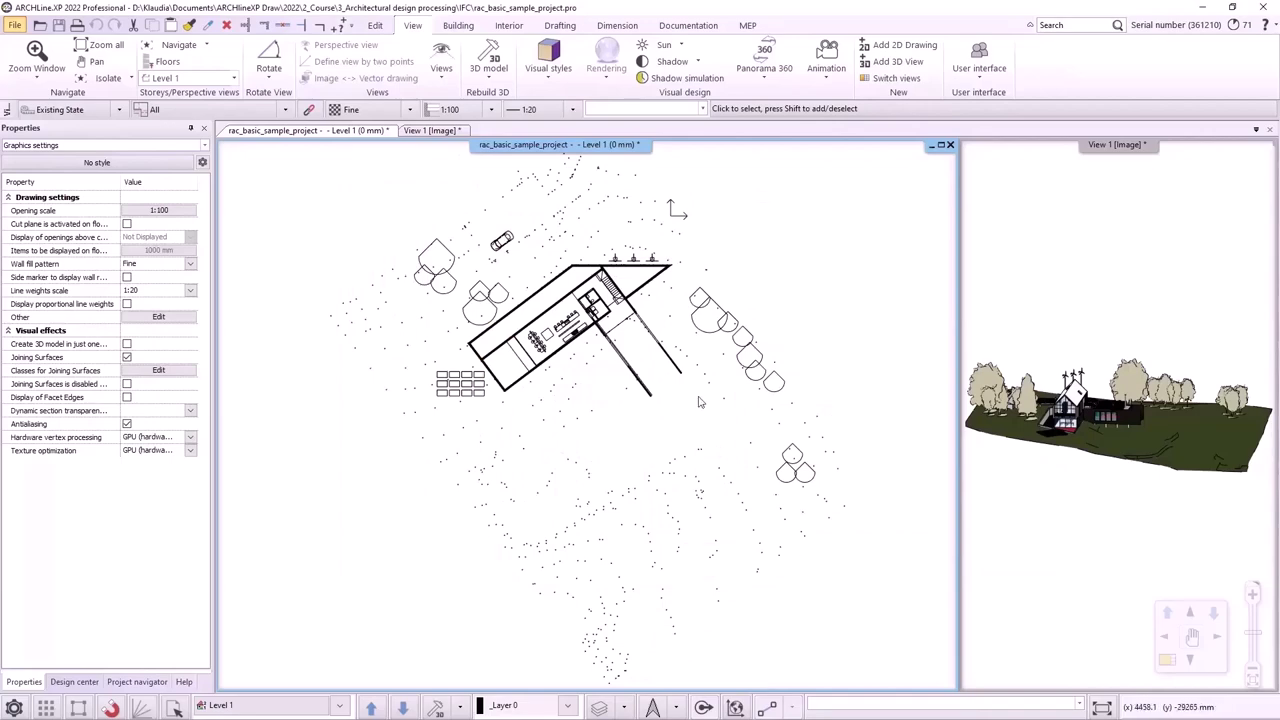
Step: Delete all the trees behind and beyond the low dark wing of the house in the 3D view
left_click(424, 131)
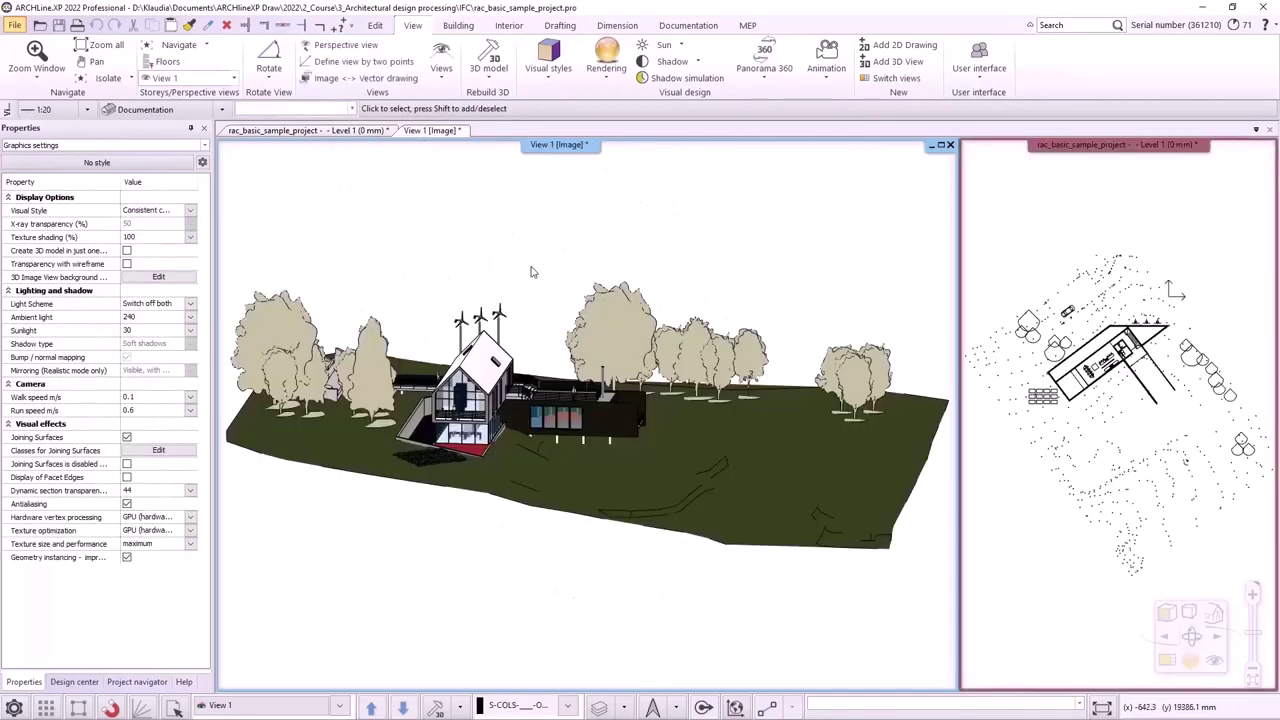
left_click(910, 322)
left_click(586, 354)
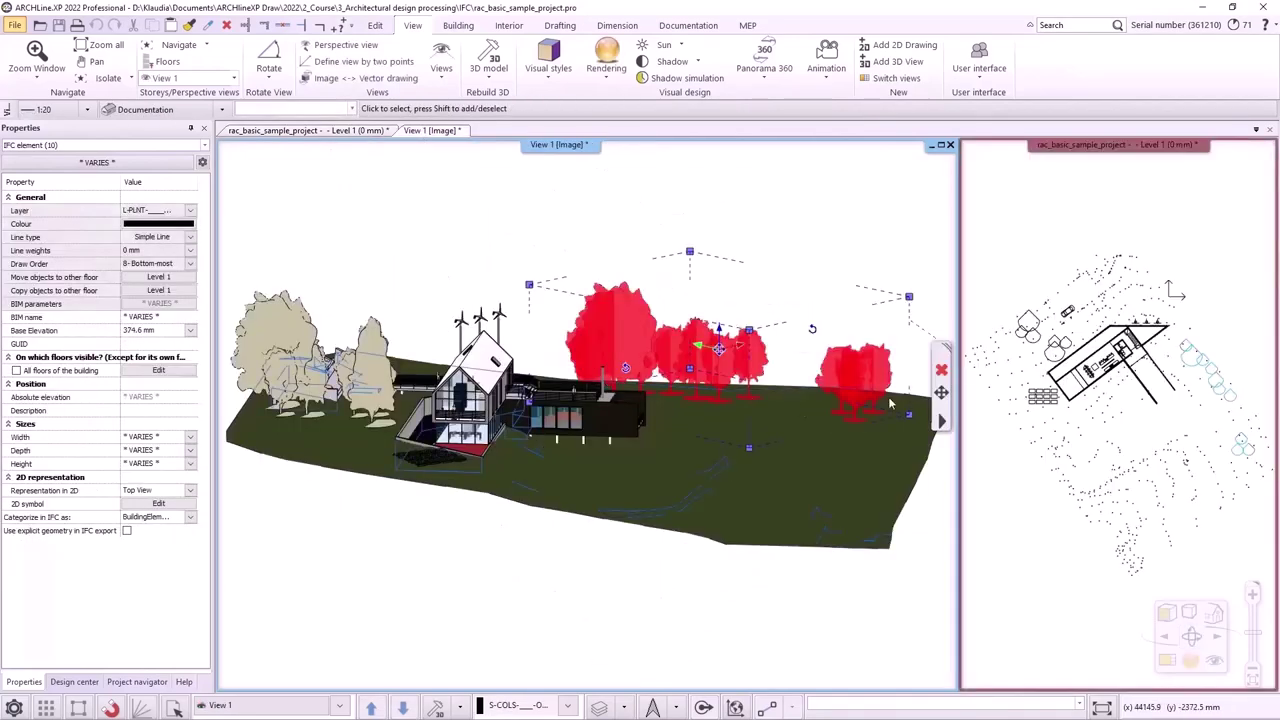
key("Delete")
Step: Delete the Lombardy Poplar beside the gabled end of the house together with the three large trees next to it
left_click(373, 355)
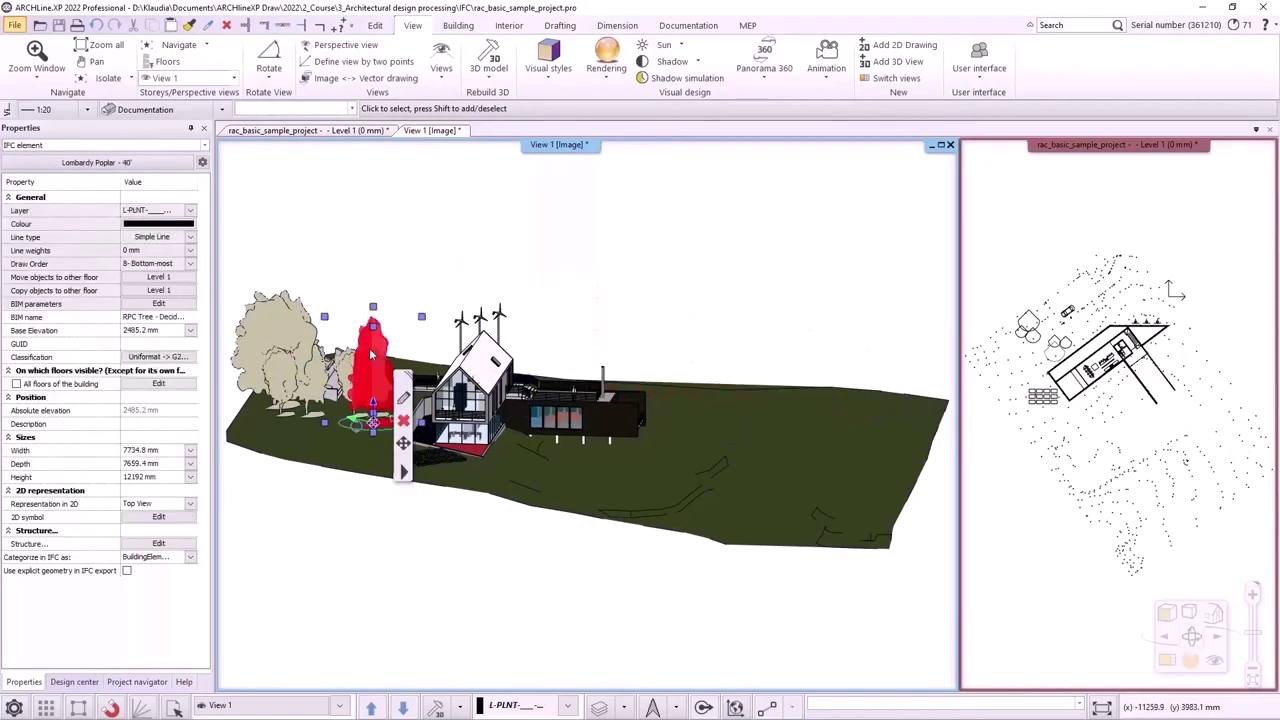
left_click(270, 390, "shift")
left_click(300, 400, "shift")
left_click(325, 395, "shift")
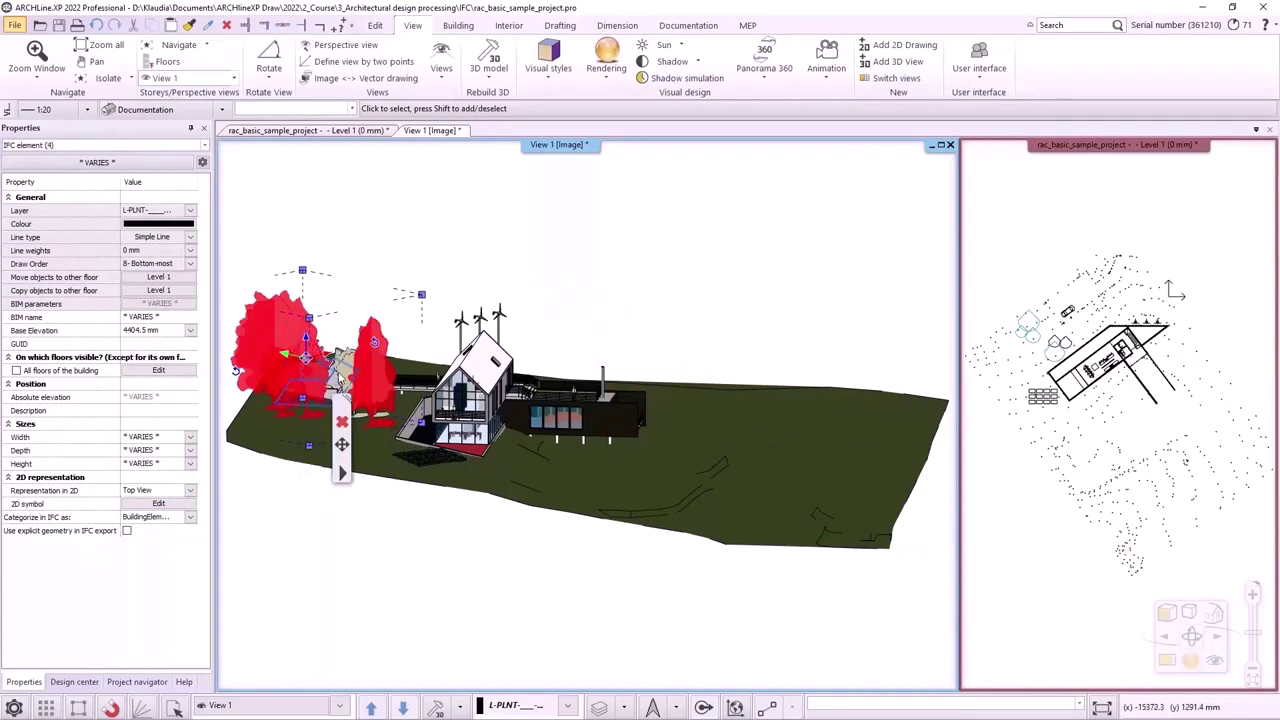
left_click(372, 424)
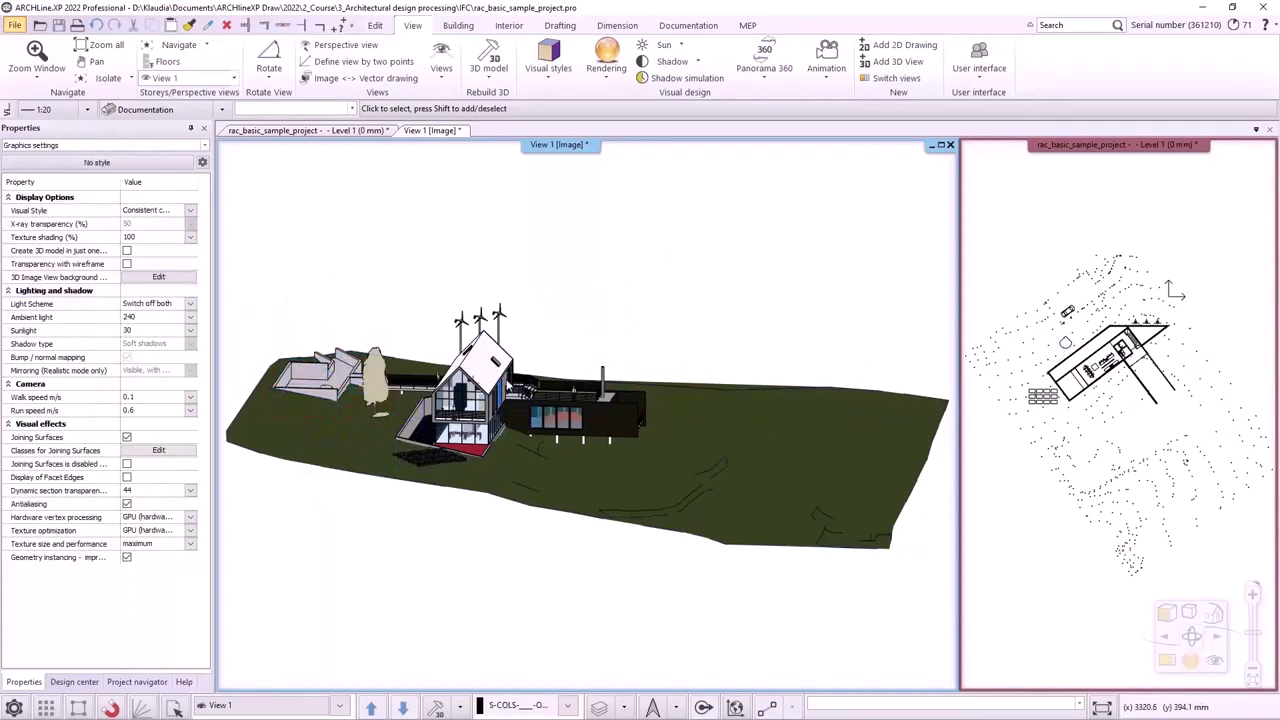
Step: Select the house's gable roof in 3D to inspect its IFC element properties, and deselect it
scroll(509, 385, "up", 8)
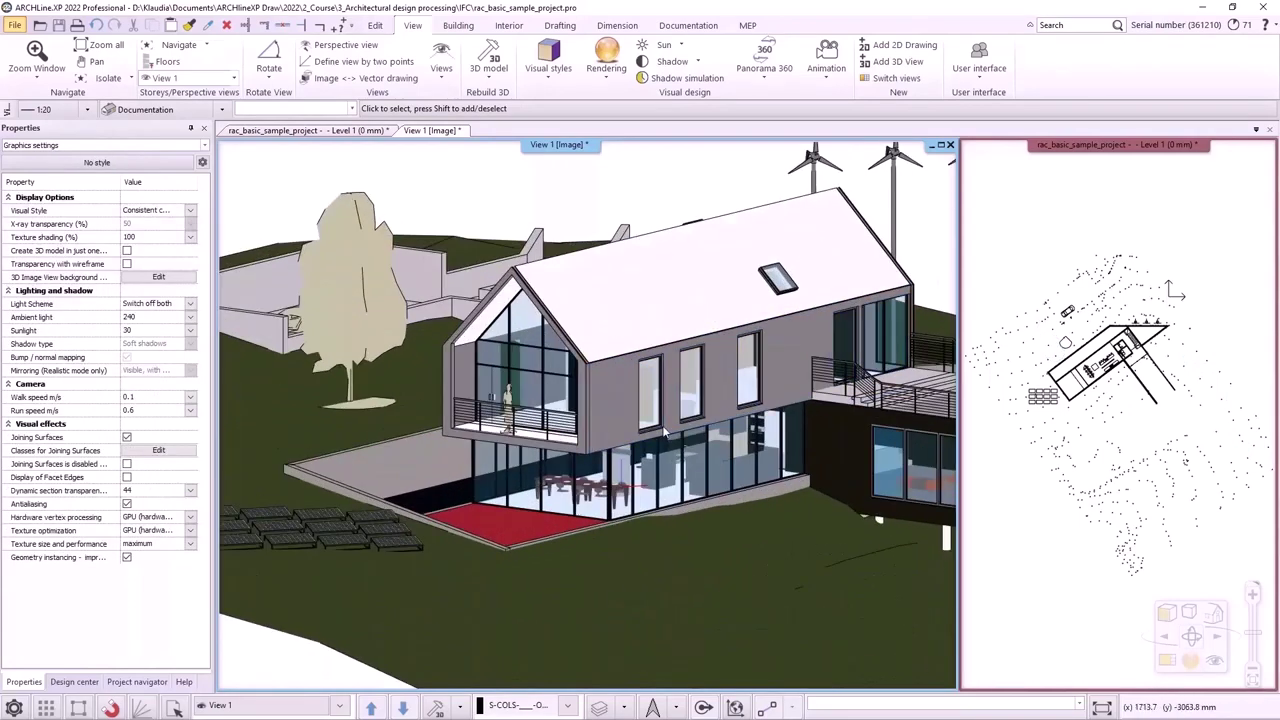
middle_click_drag(663, 430, 645, 432)
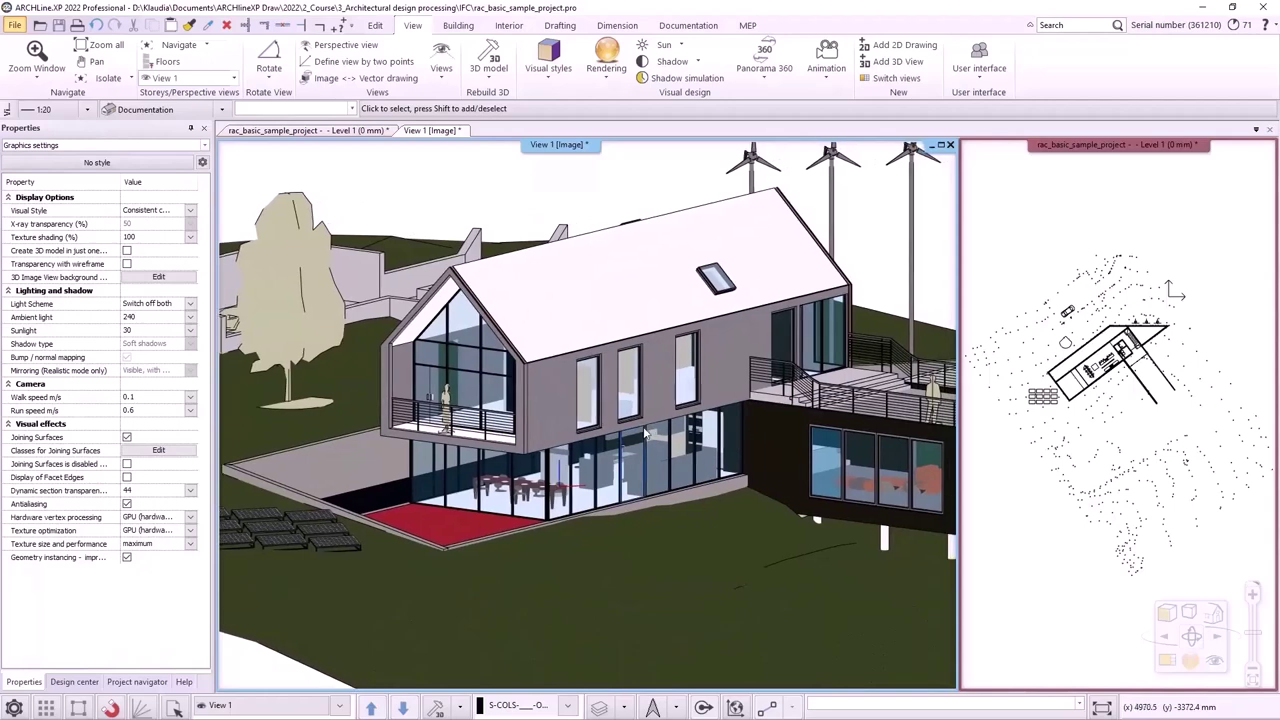
left_click(672, 318)
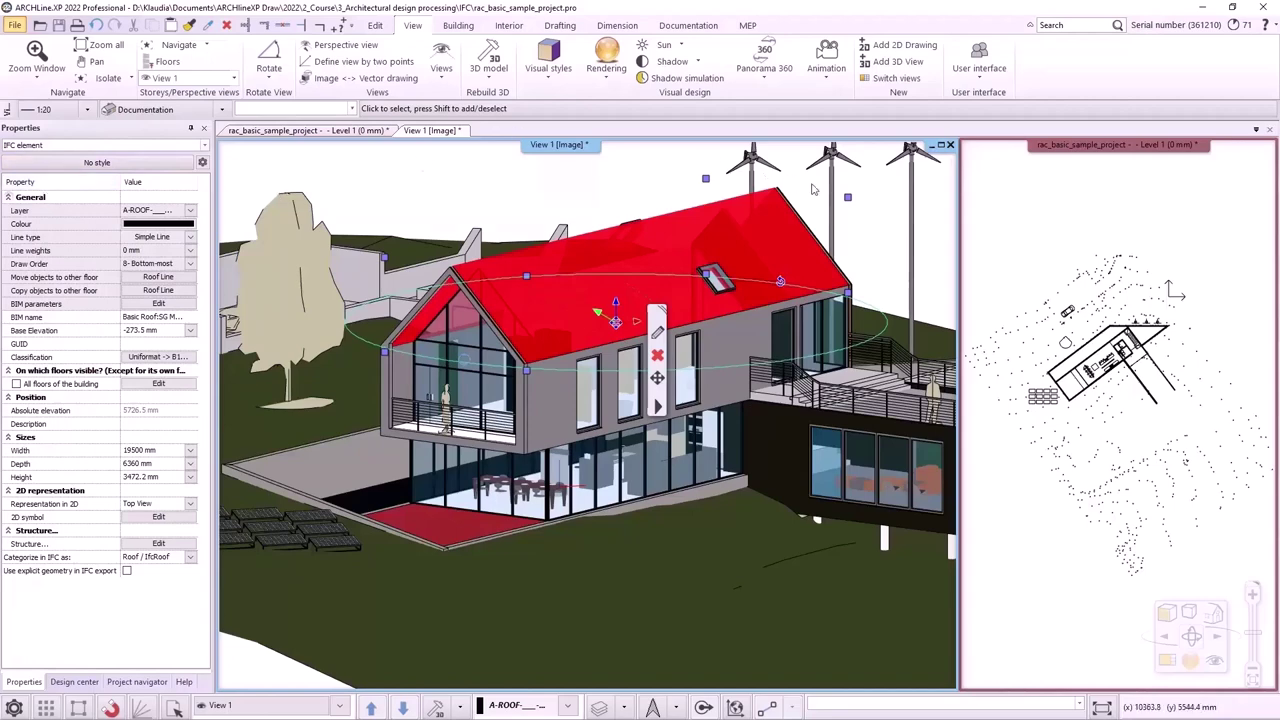
left_click(874, 192)
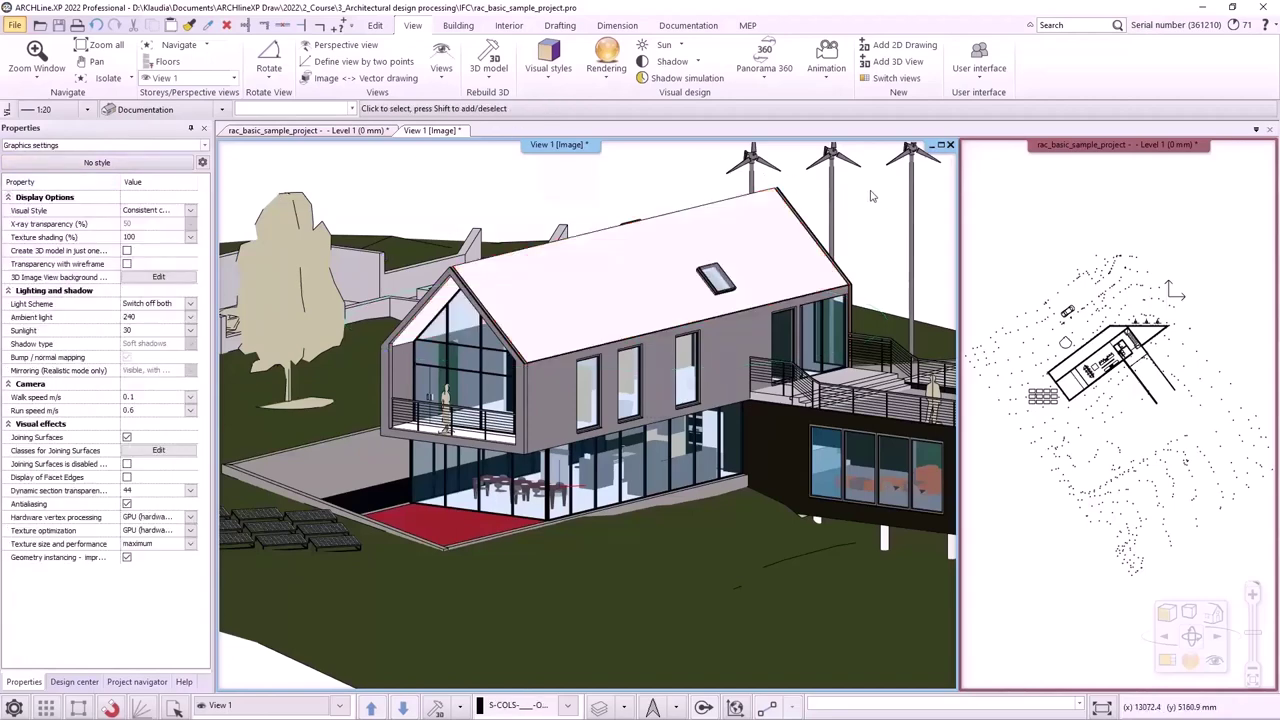
Step: Raise the top plane of the long concrete wall along the terrace beside the gabled end, freehand in 3D
scroll(279, 474, "up", 6)
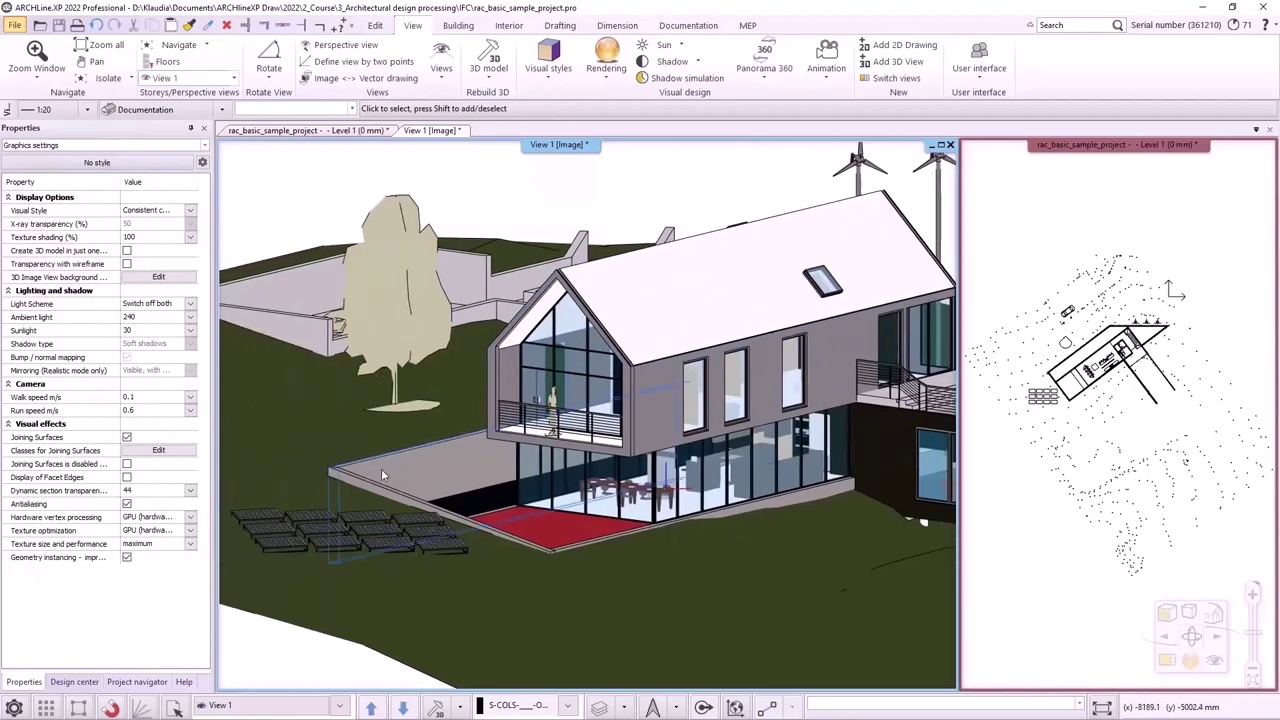
middle_click_drag(562, 489, 414, 461)
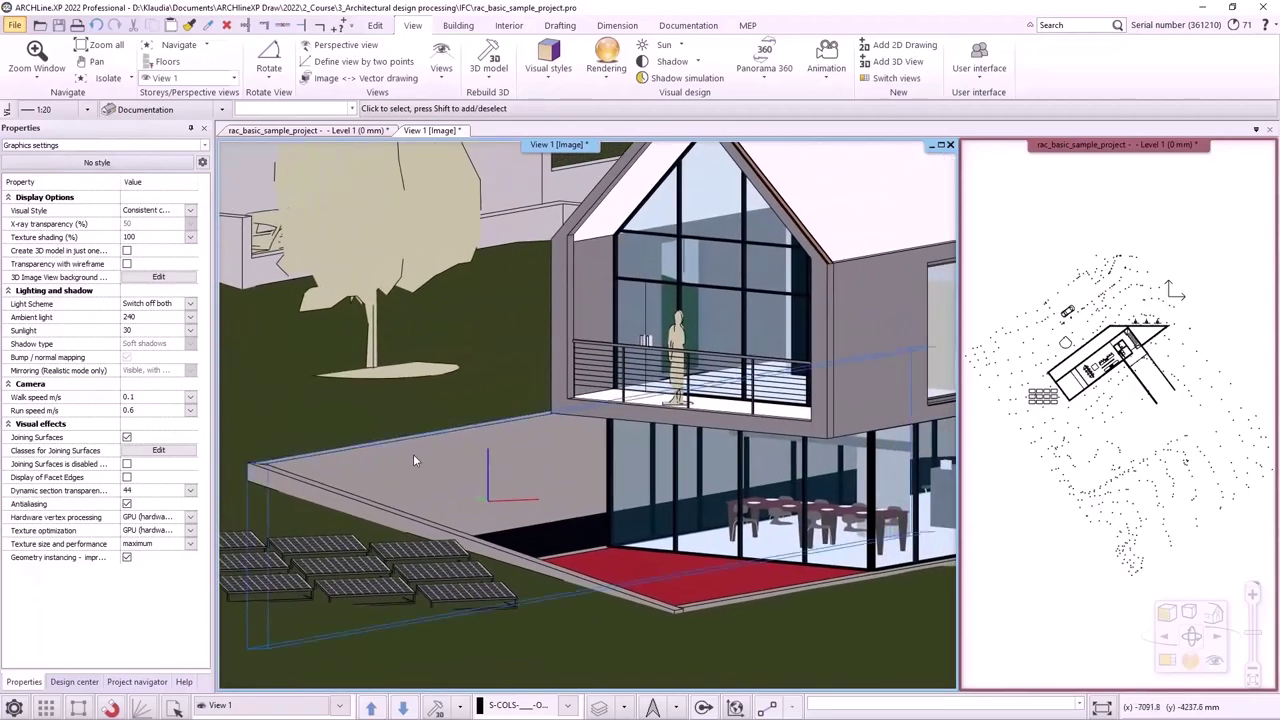
left_click(415, 460)
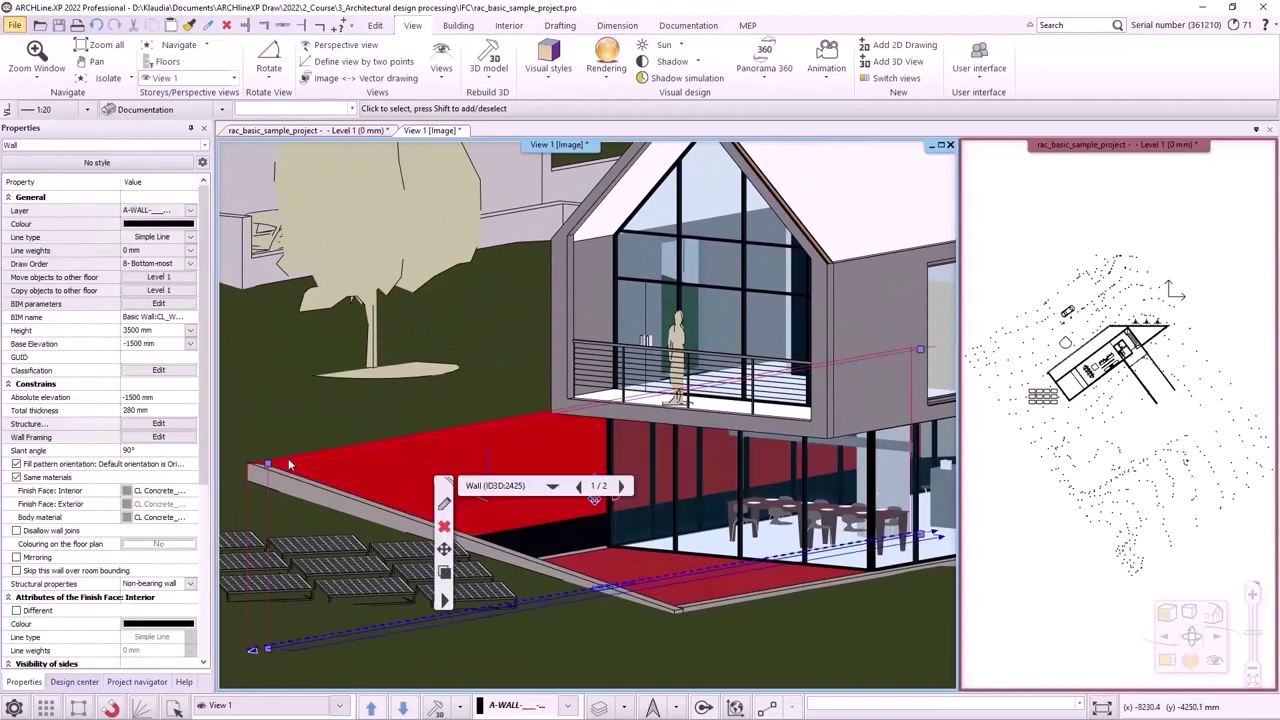
mouse_move(266, 466)
left_click(316, 472)
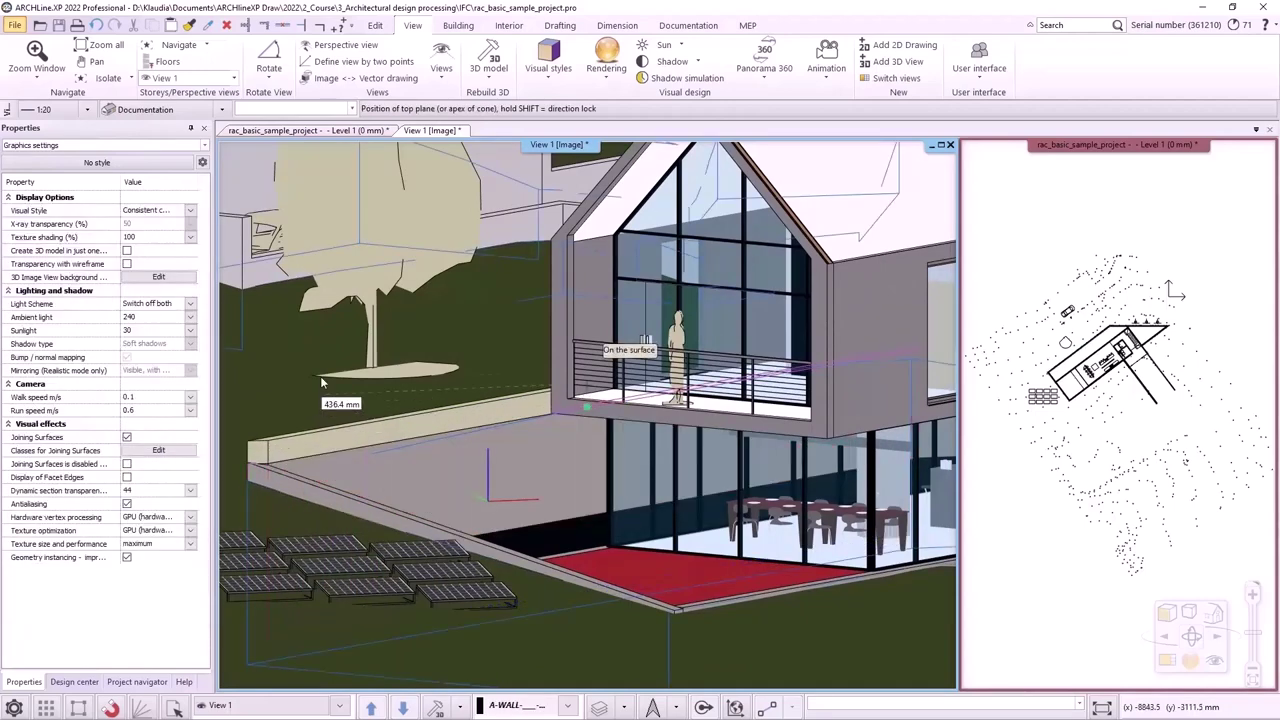
left_click(350, 300)
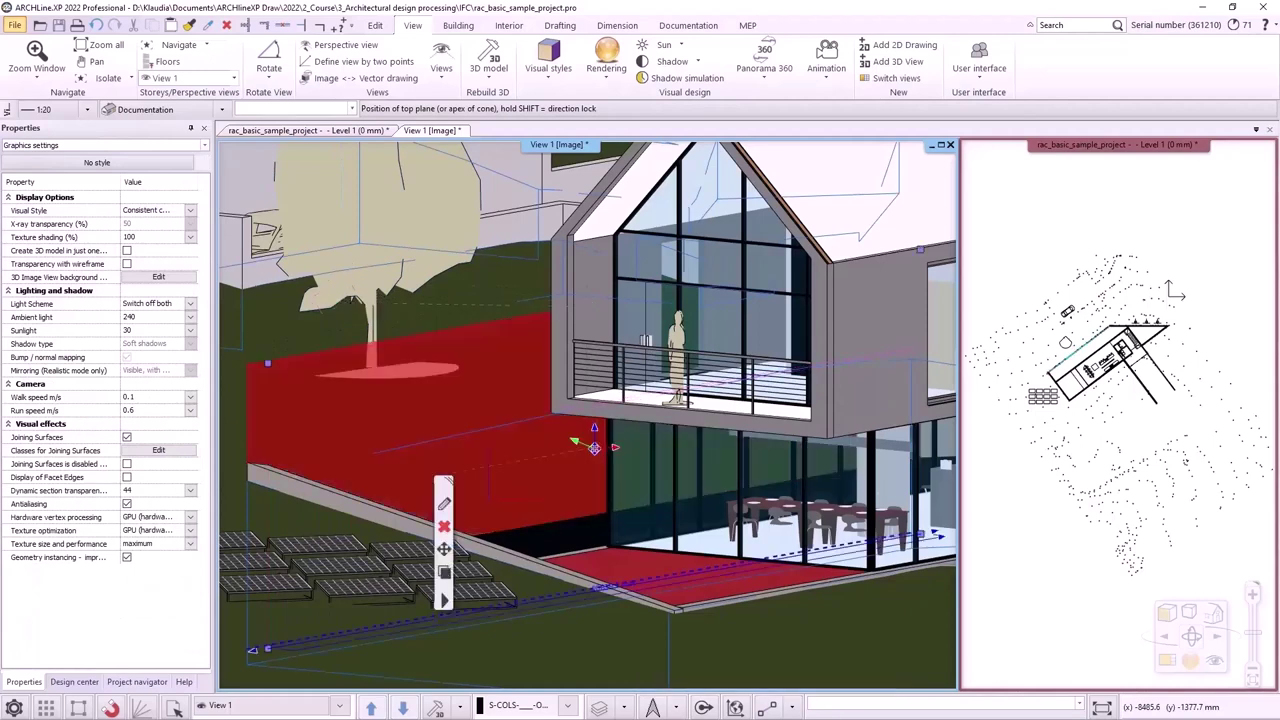
key("Escape")
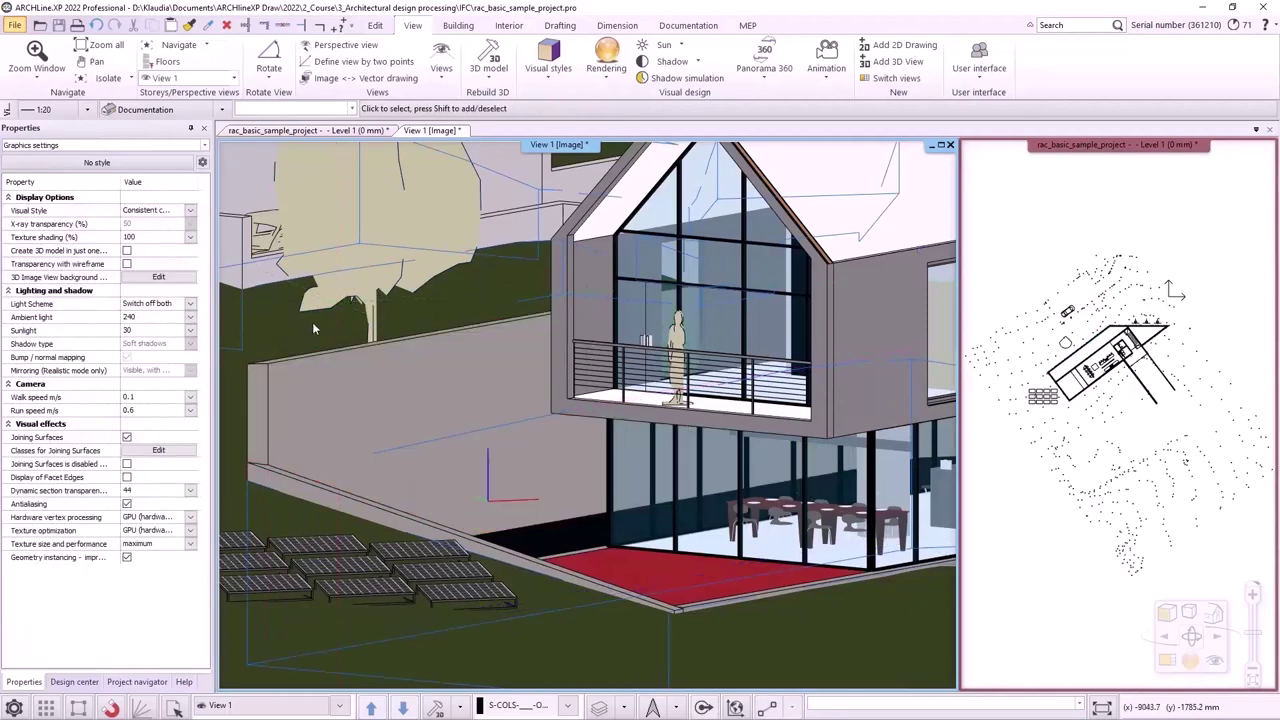
Step: Place three windows side by side in the long concrete wall along the terrace in the 3D view
left_click(459, 27)
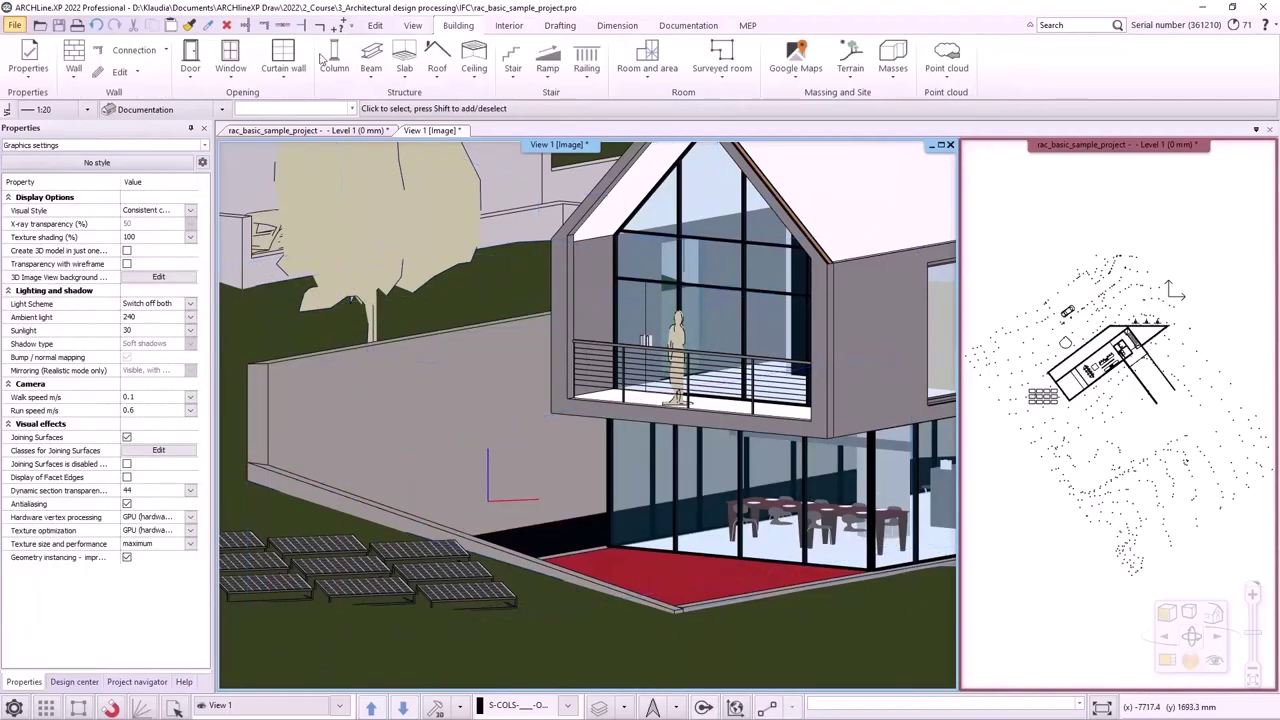
left_click(230, 58)
left_click(257, 262)
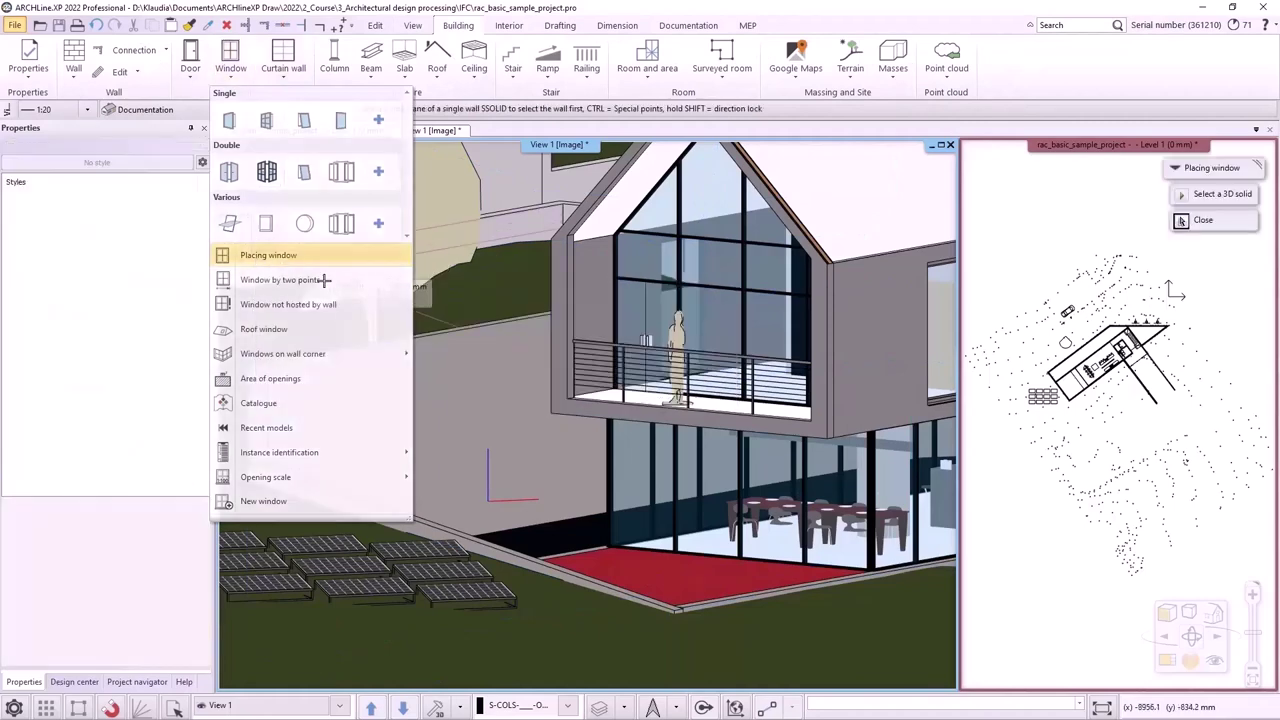
left_click(376, 458)
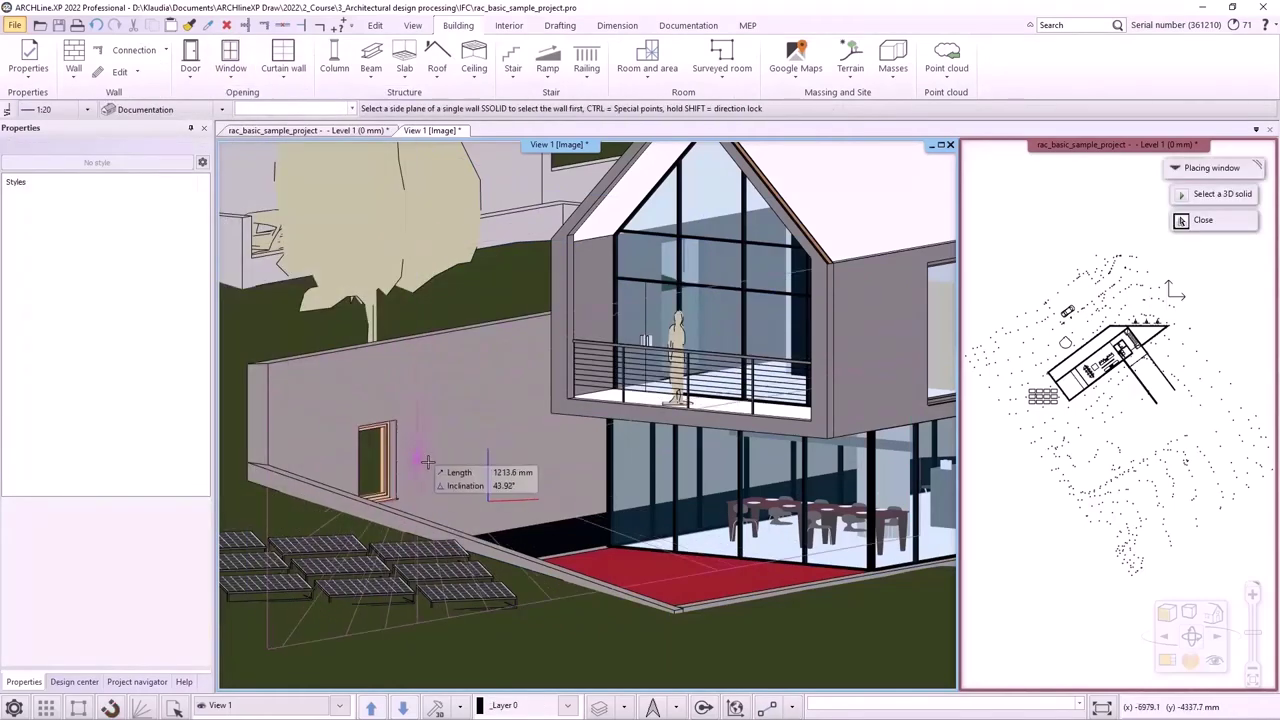
left_click(430, 452)
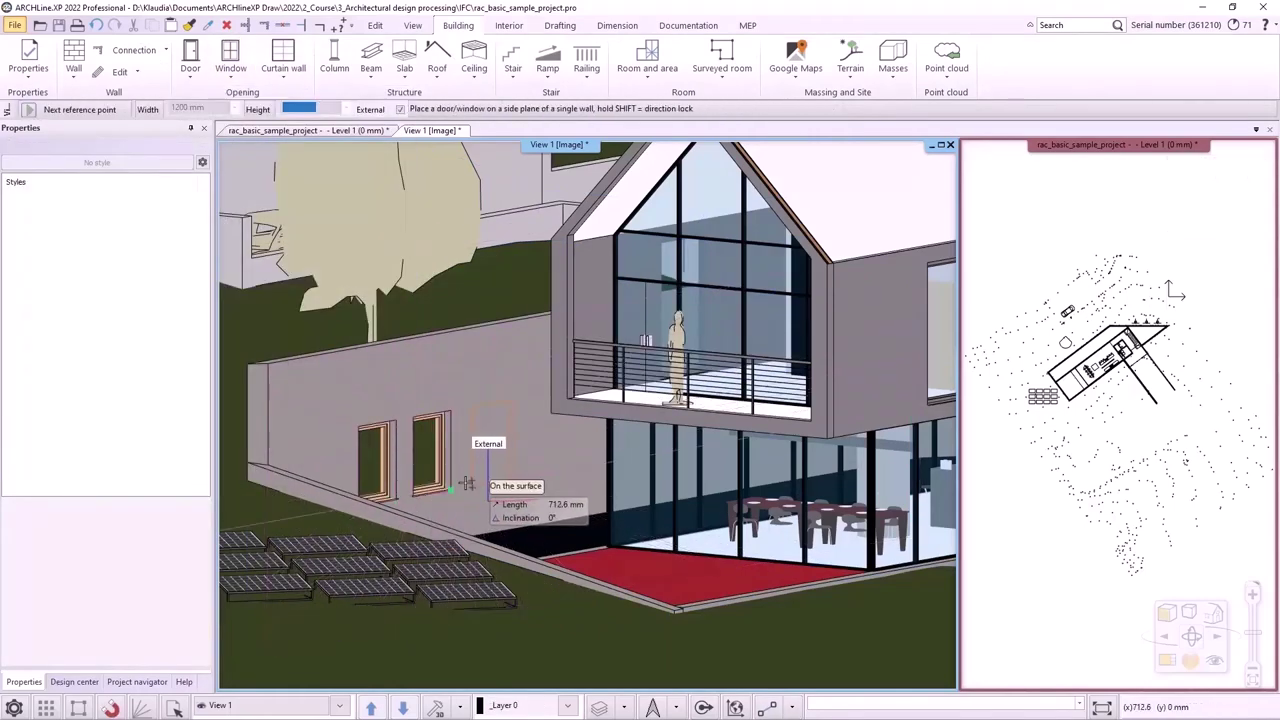
left_click(466, 484)
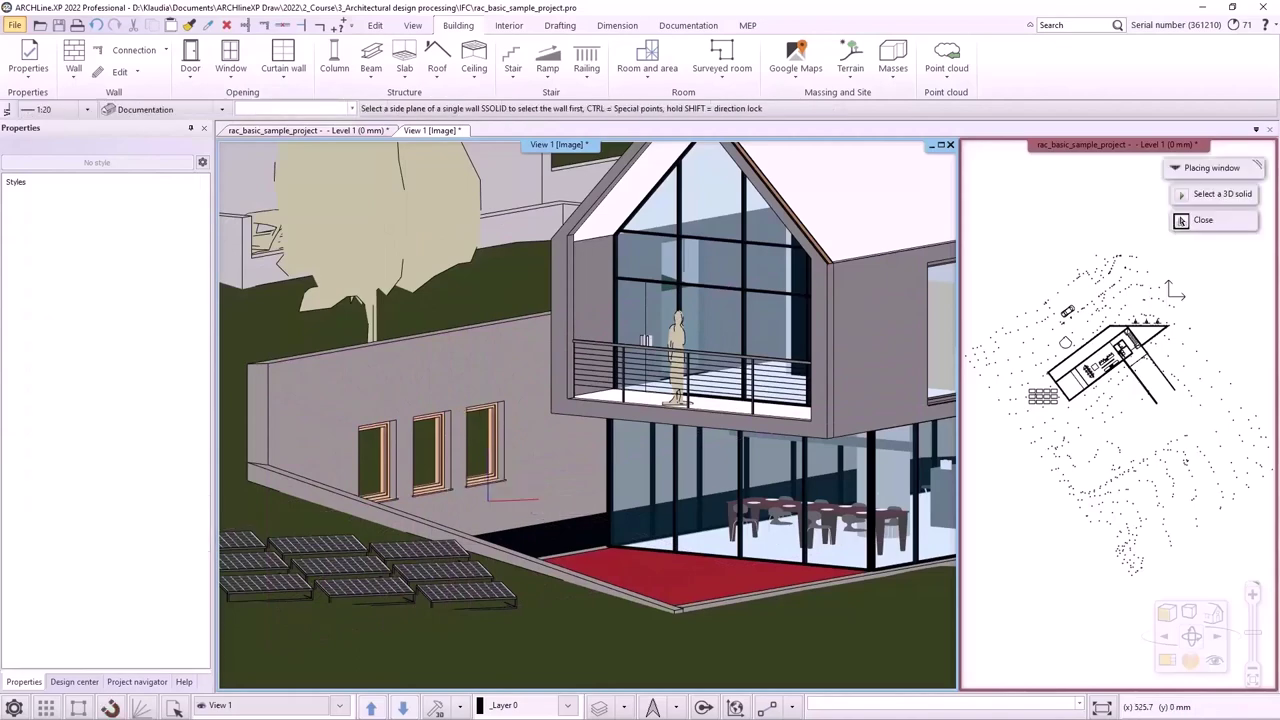
key("Escape")
Step: Set the sill height of all three new windows in the concrete wall to 1900 mm
left_click(385, 464)
left_click(432, 448, "shift")
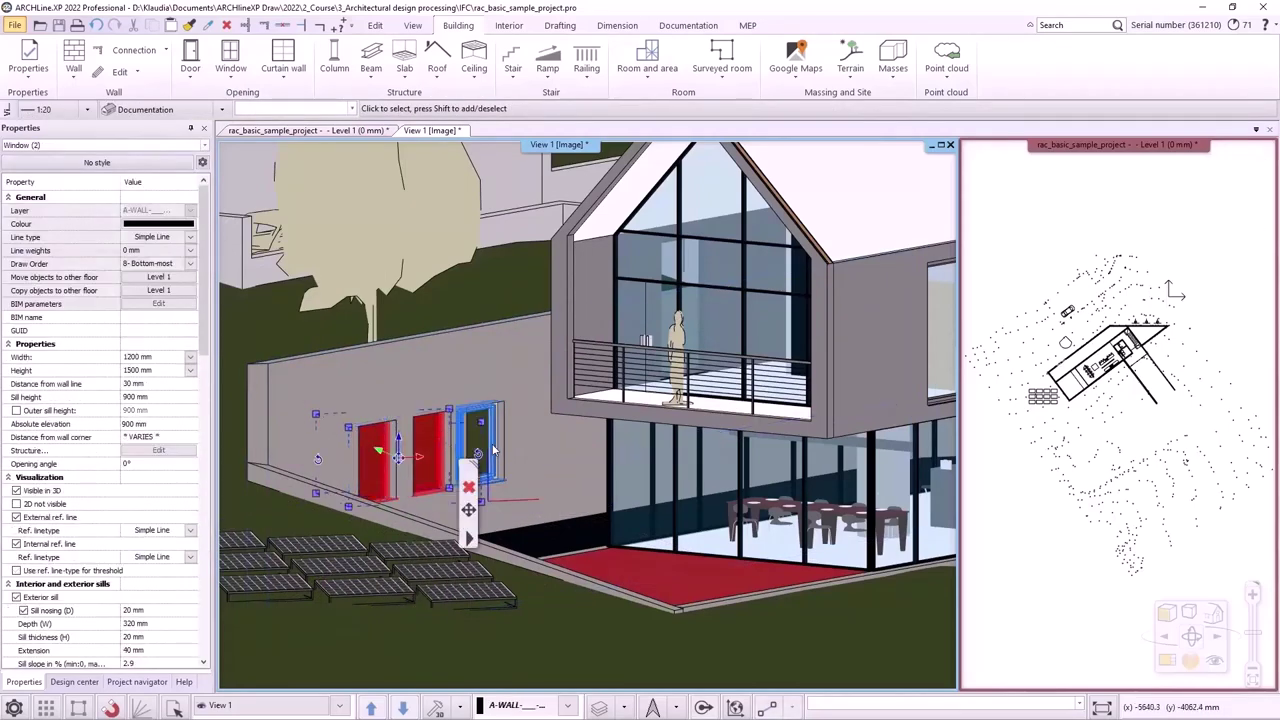
left_click(482, 445, "shift")
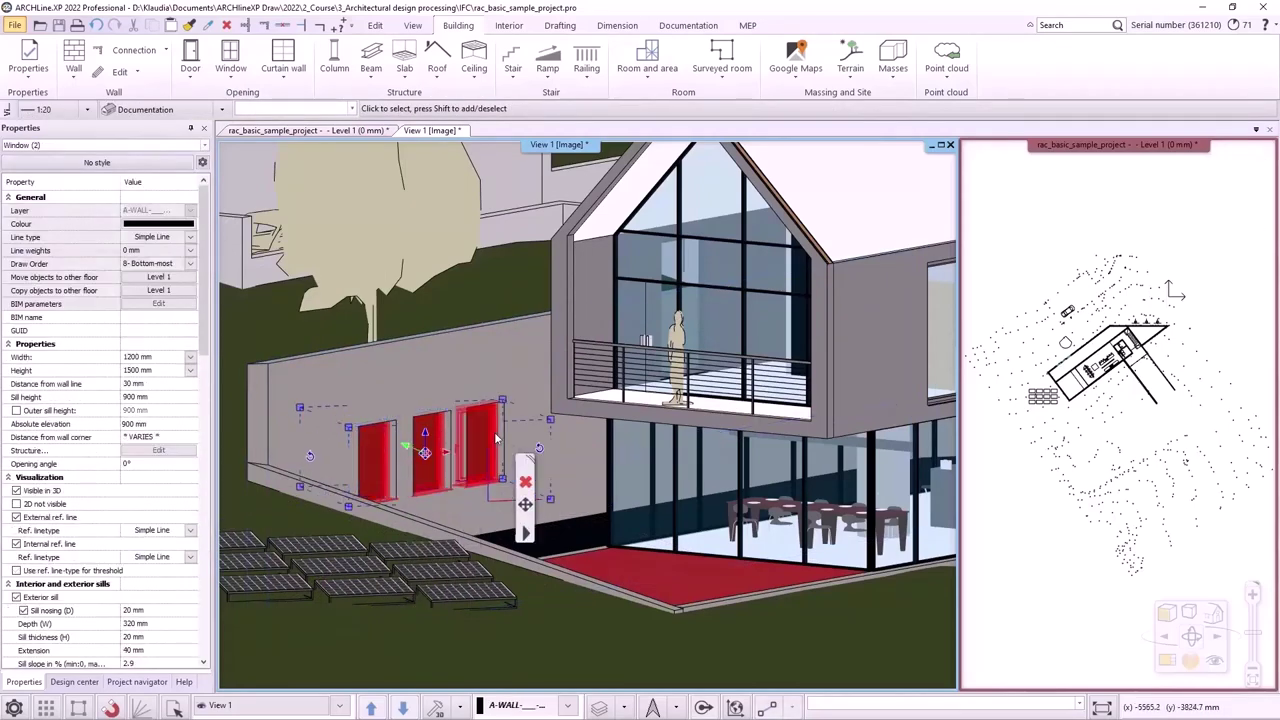
left_click(145, 397)
type("1")
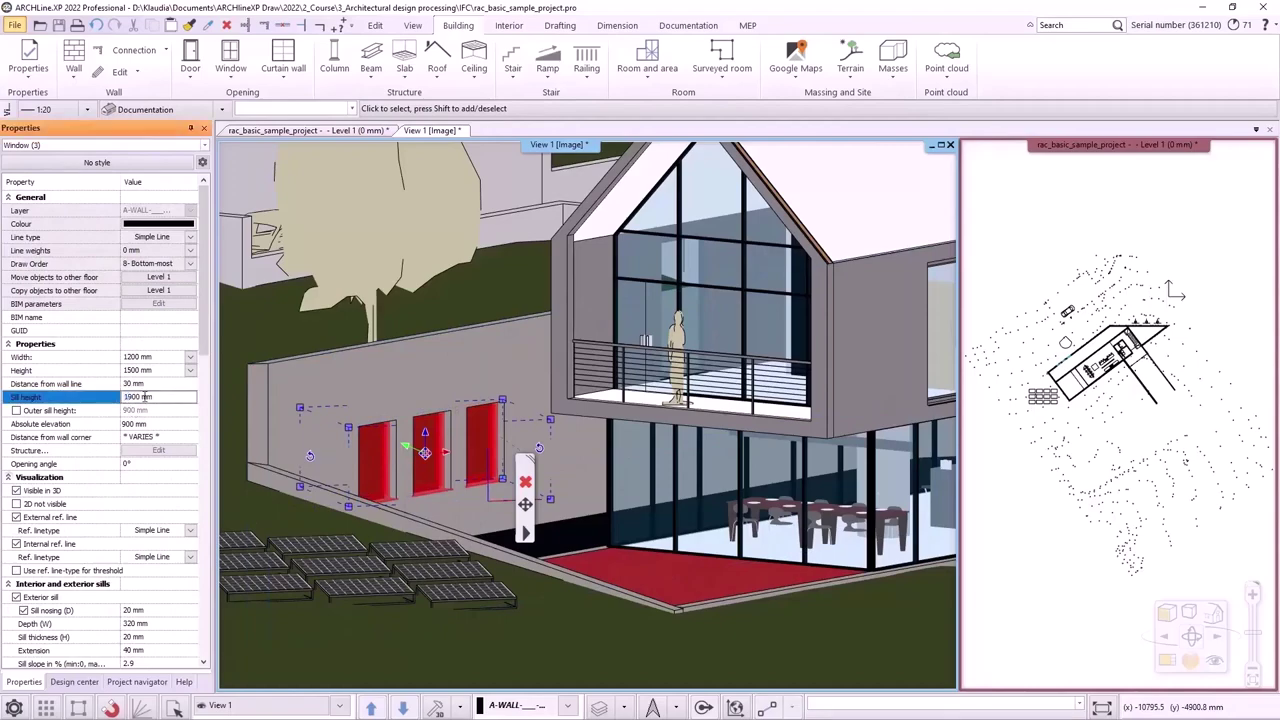
key("Return")
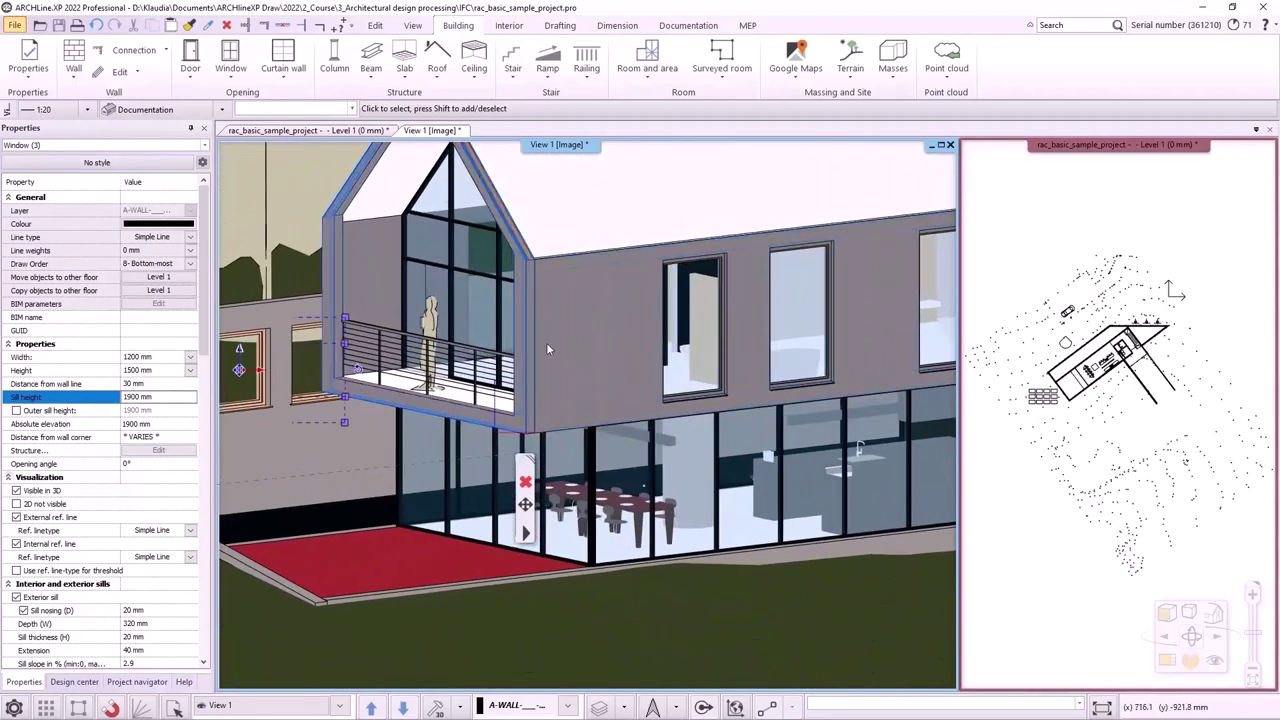
Step: Place a window in the upper-floor side wall, between the balcony corner and the first existing window
left_click(230, 84)
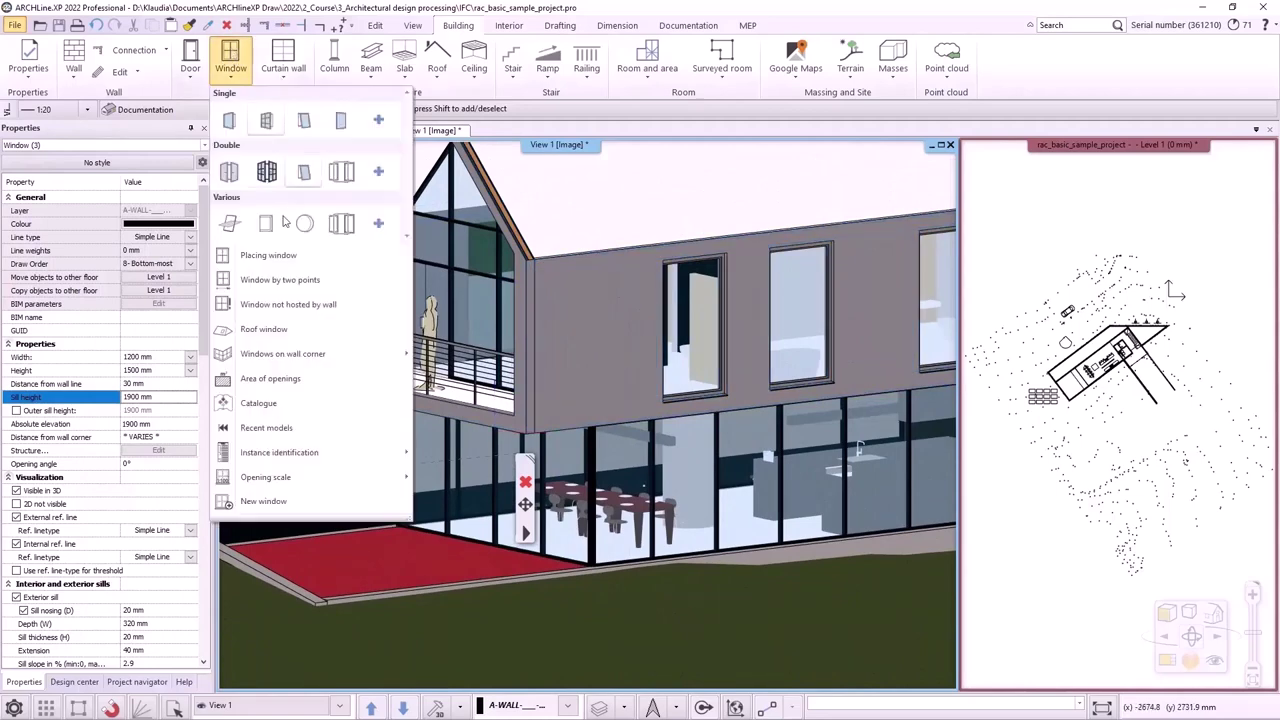
left_click(268, 255)
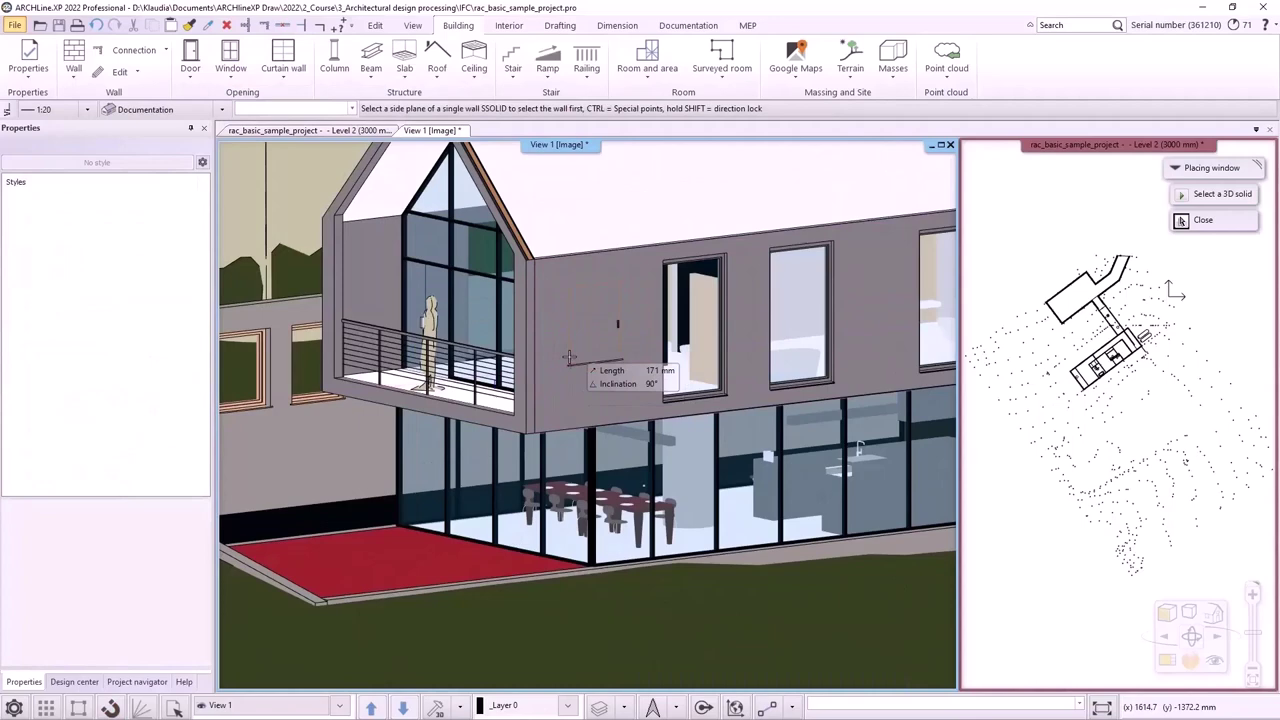
key("Escape")
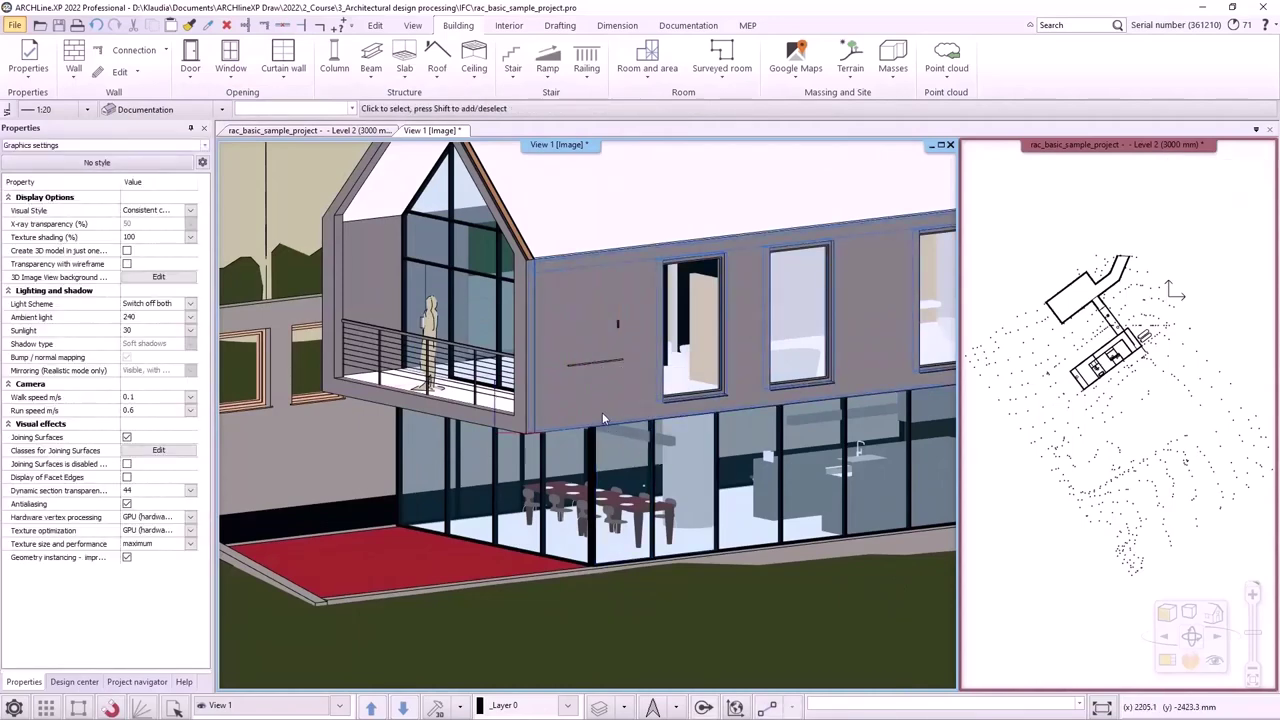
Step: Turn off 3D fixed for the upper-floor side wall and raise its lower edge to the bottom corner of the balcony frame
left_click(597, 362)
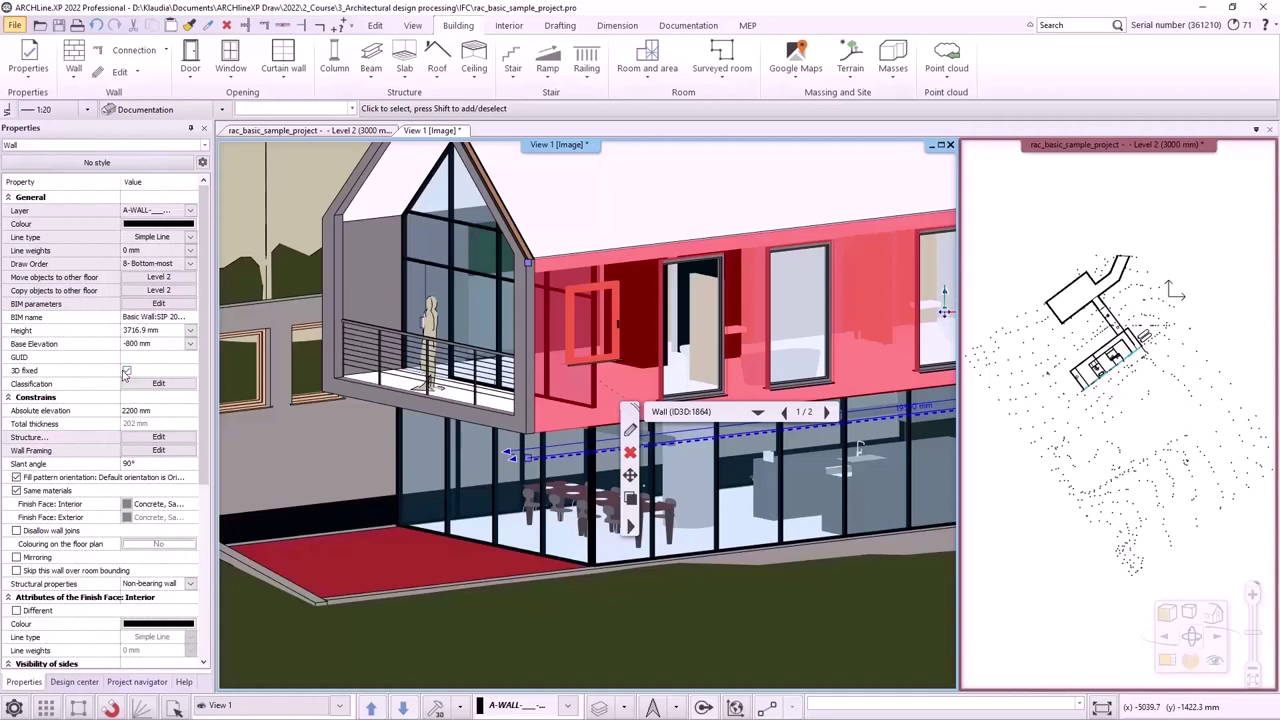
left_click(126, 372)
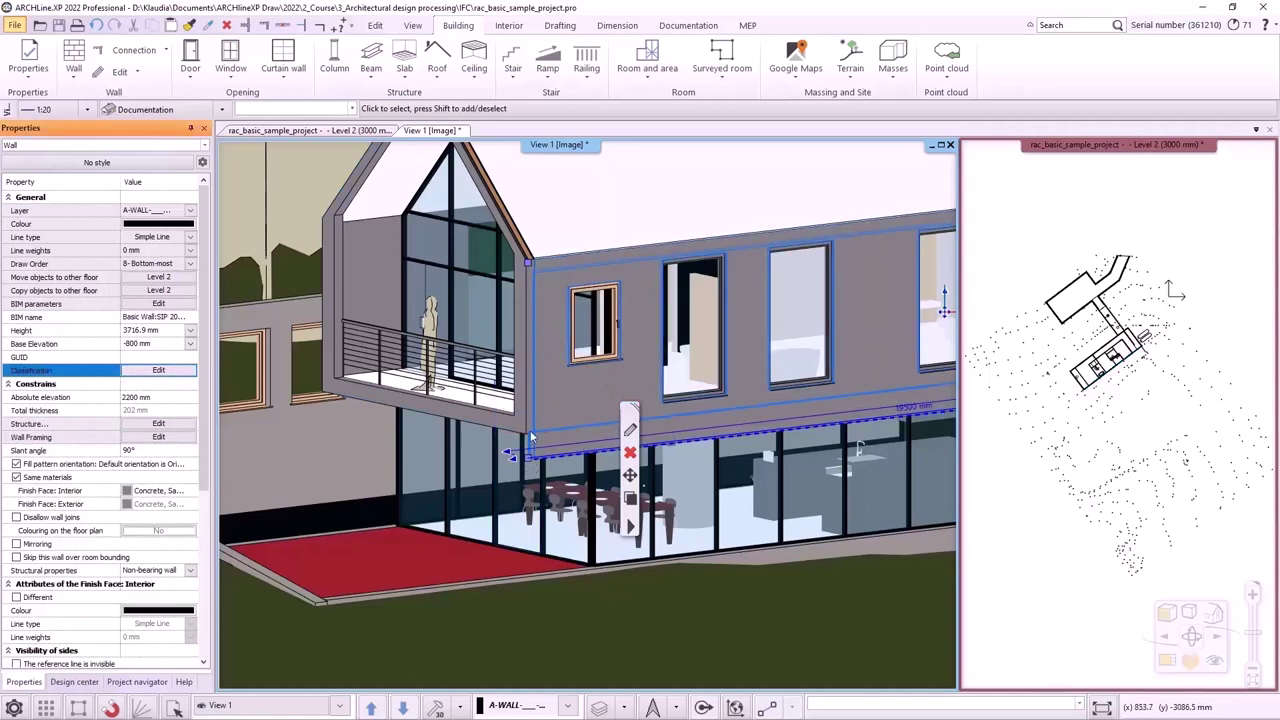
mouse_move(531, 462)
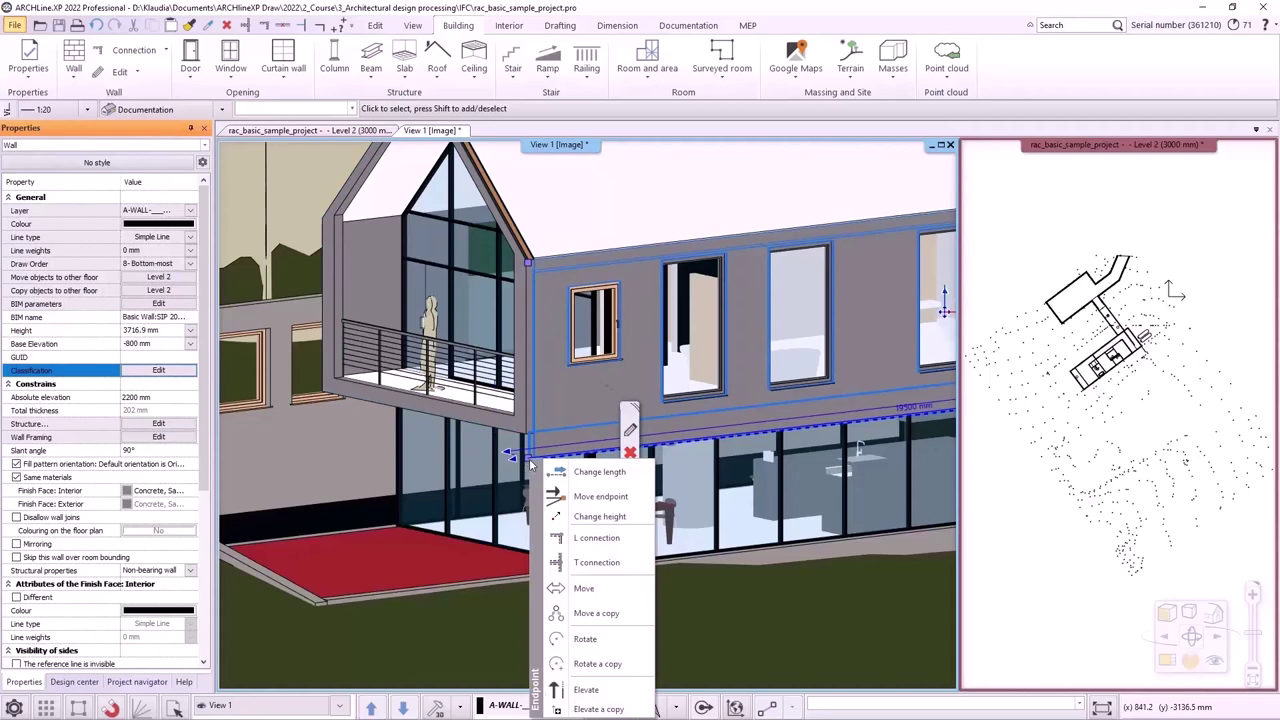
left_click(601, 517)
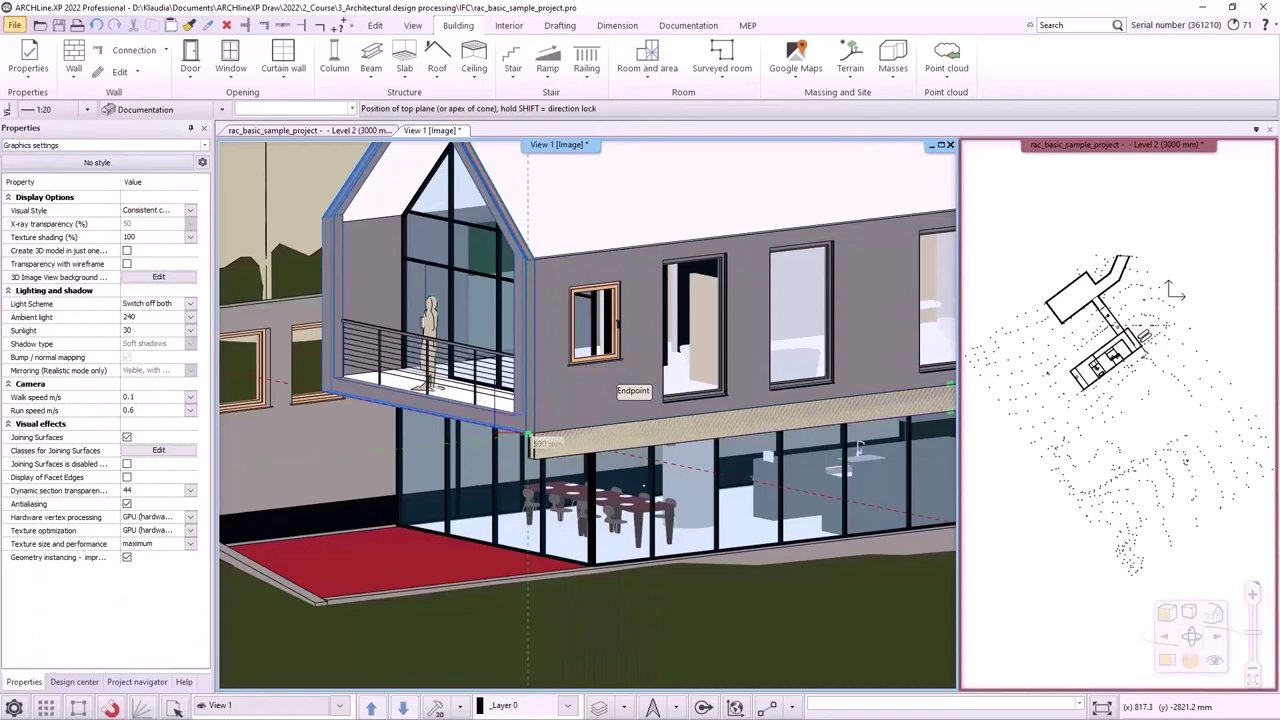
left_click(527, 434)
key("Escape")
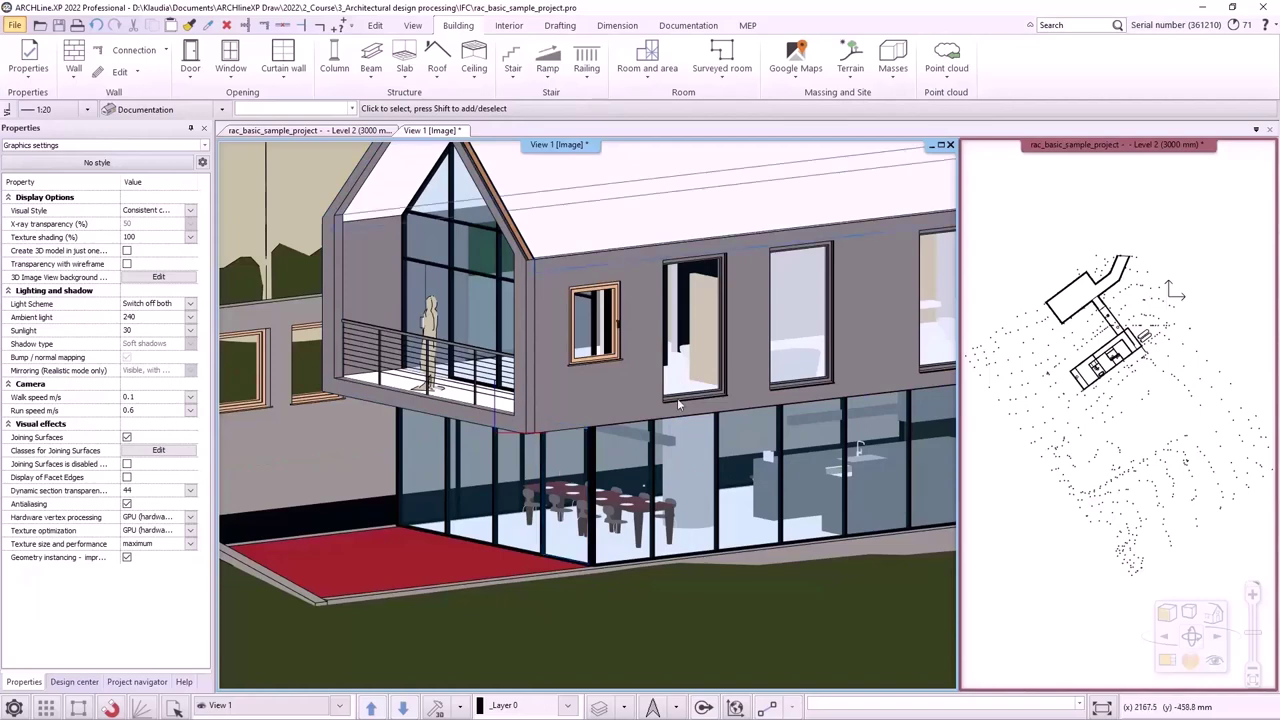
Step: Position the perspective camera on the red terrace facing the glazed dining area and add it to the saved views
left_click(1215, 660)
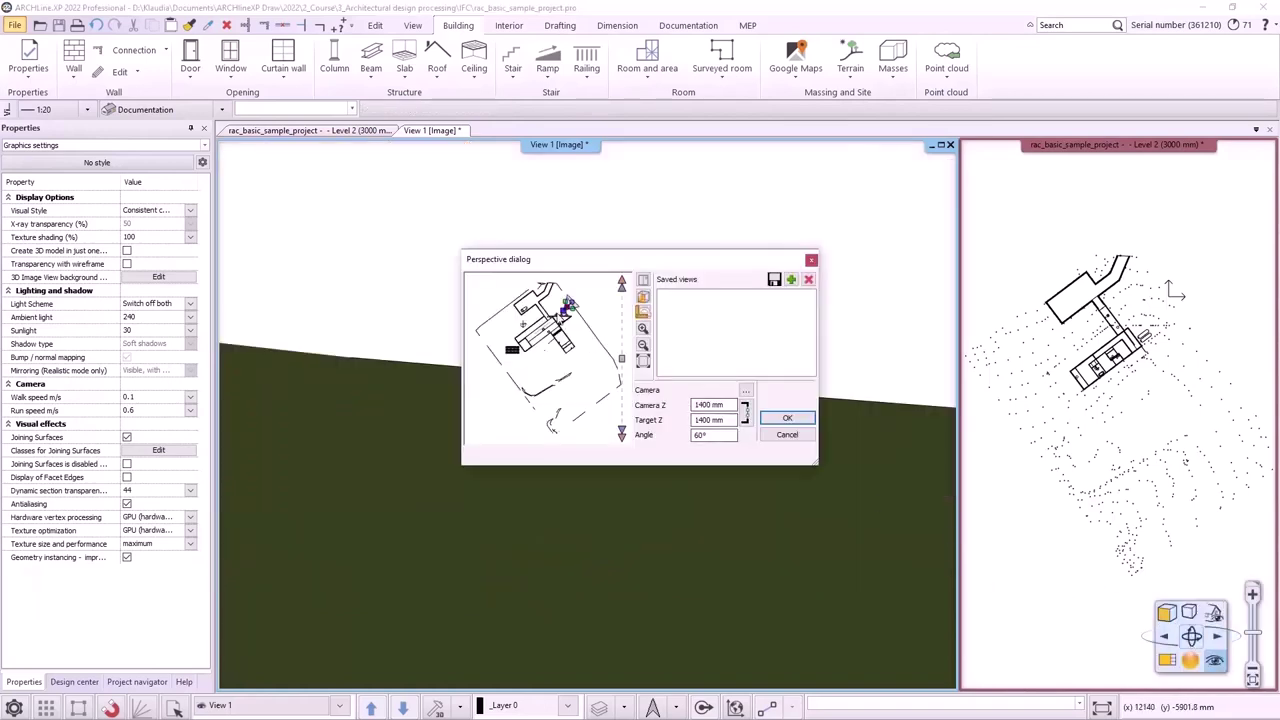
scroll(504, 367, "up", 5)
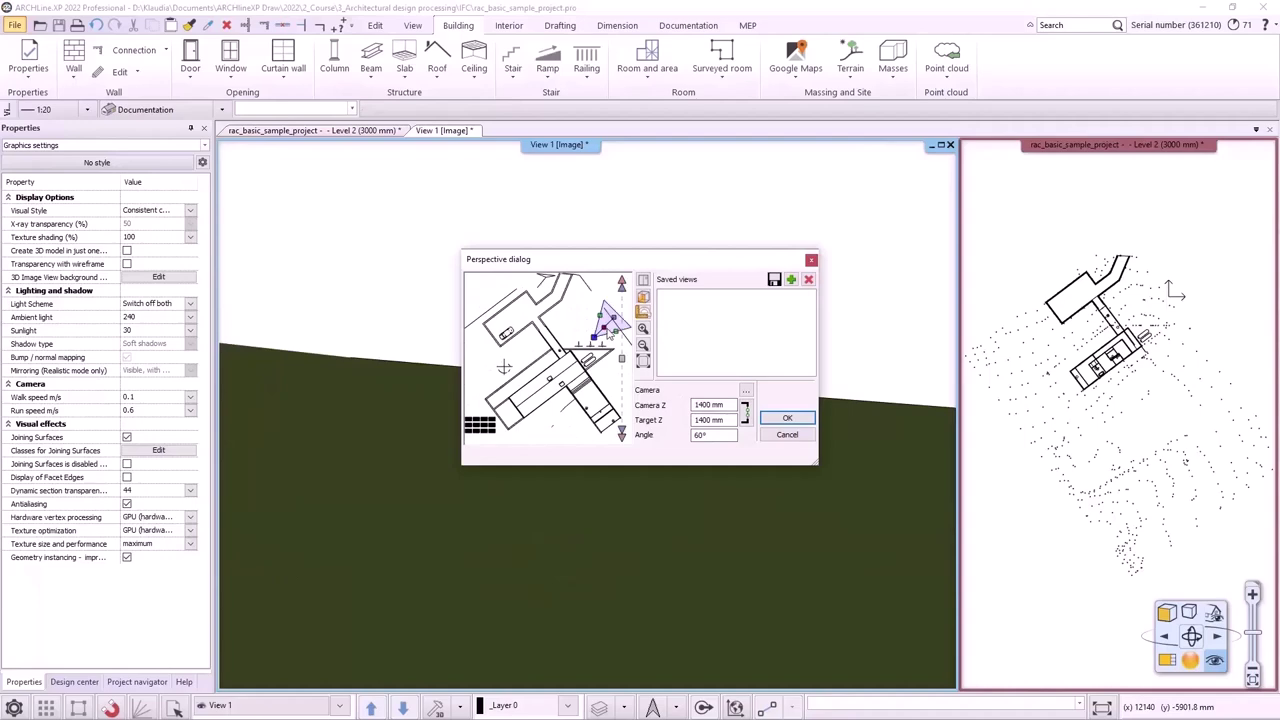
mouse_move(511, 405)
left_mouse_down()
mouse_move(530, 392)
mouse_move(524, 412)
left_mouse_up()
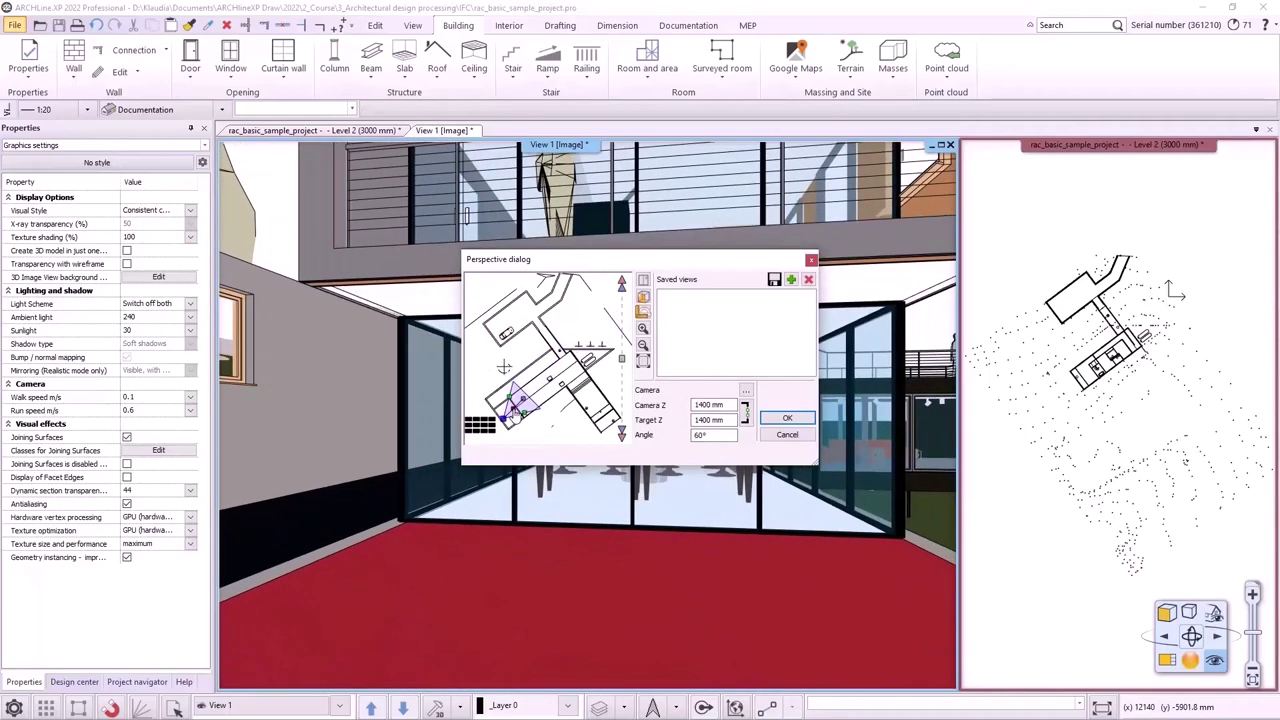
left_click(791, 280)
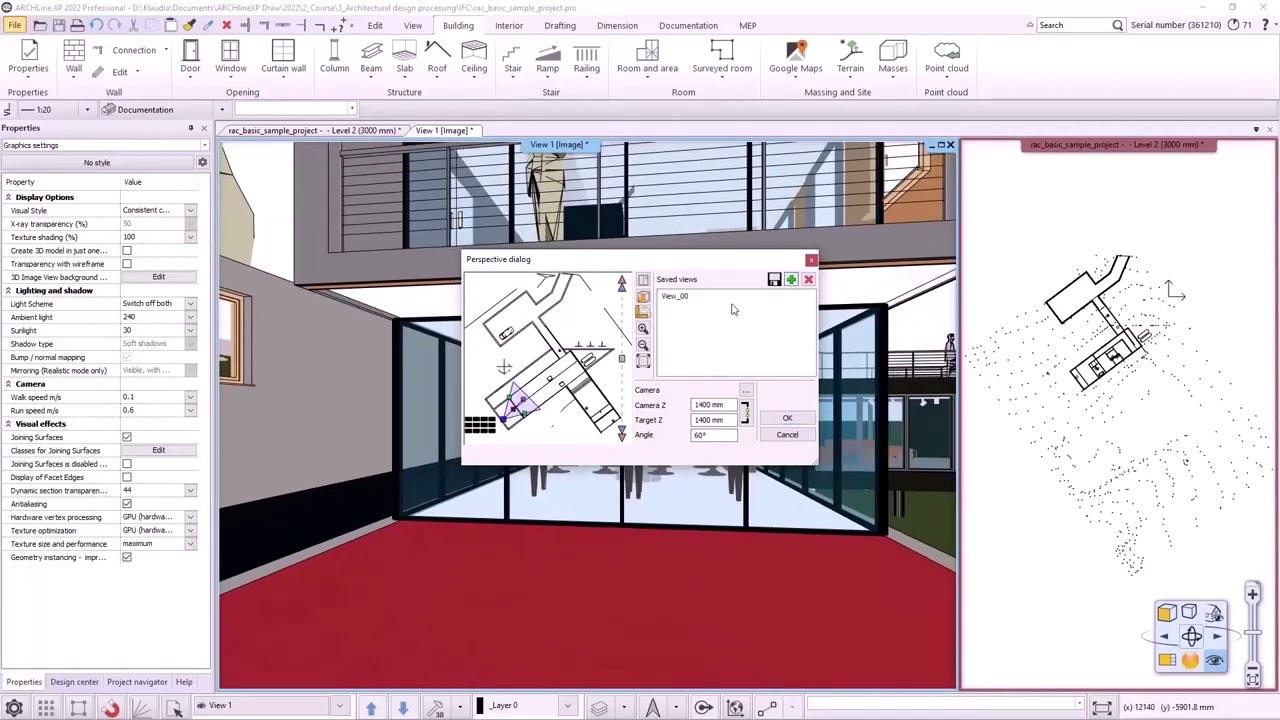
Step: Raise the perspective camera and target to 4740 mm in the elevation preview, add a second saved view, and apply it
left_click(643, 281)
left_click(686, 309)
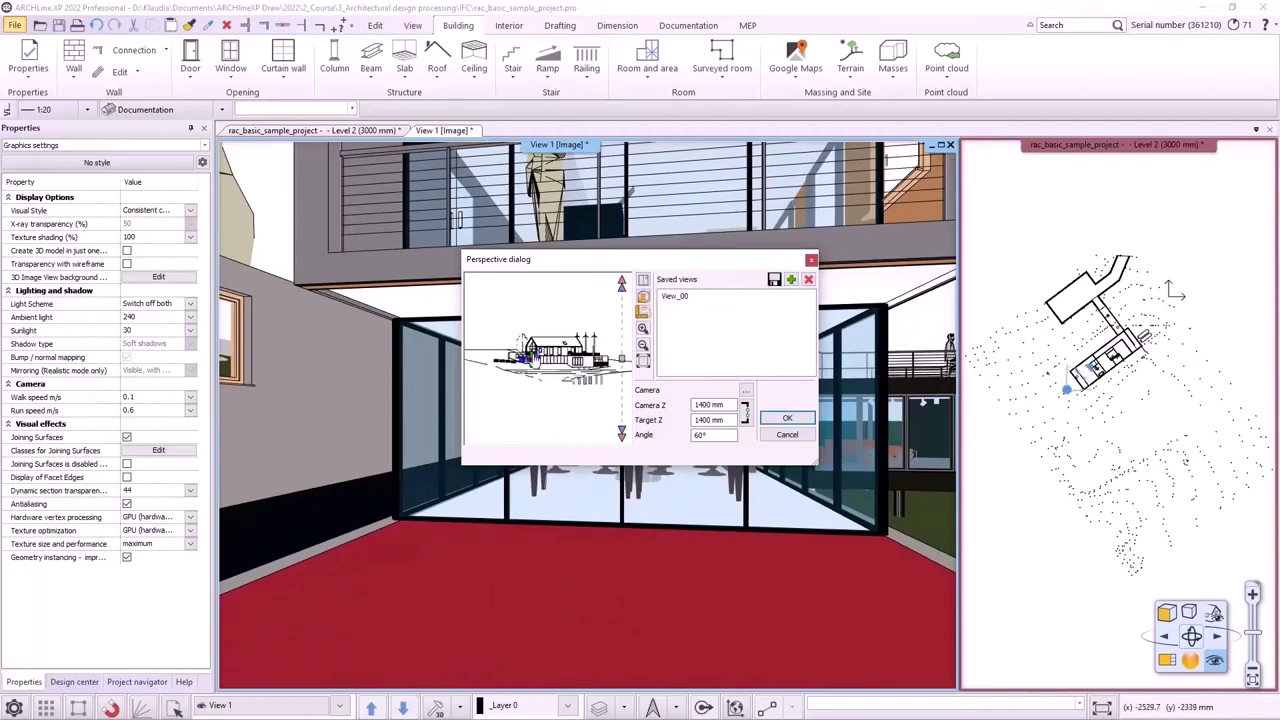
left_click_drag(541, 372, 545, 343)
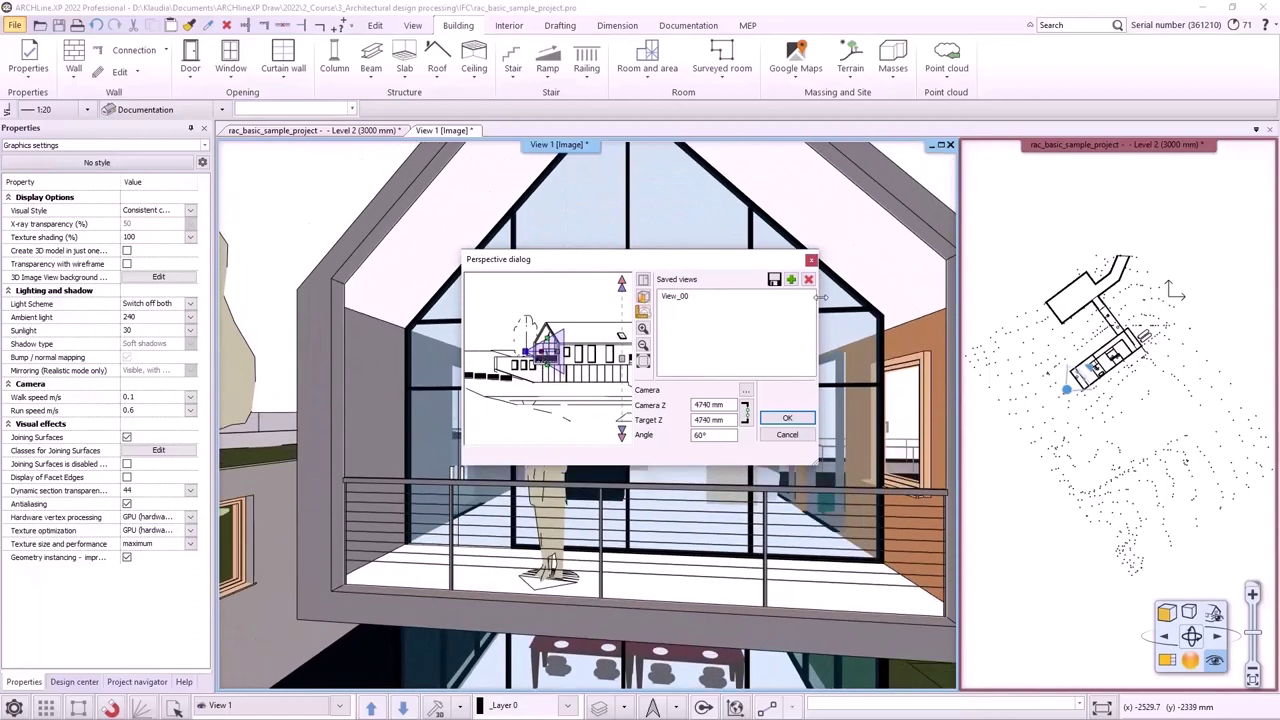
left_click(791, 282)
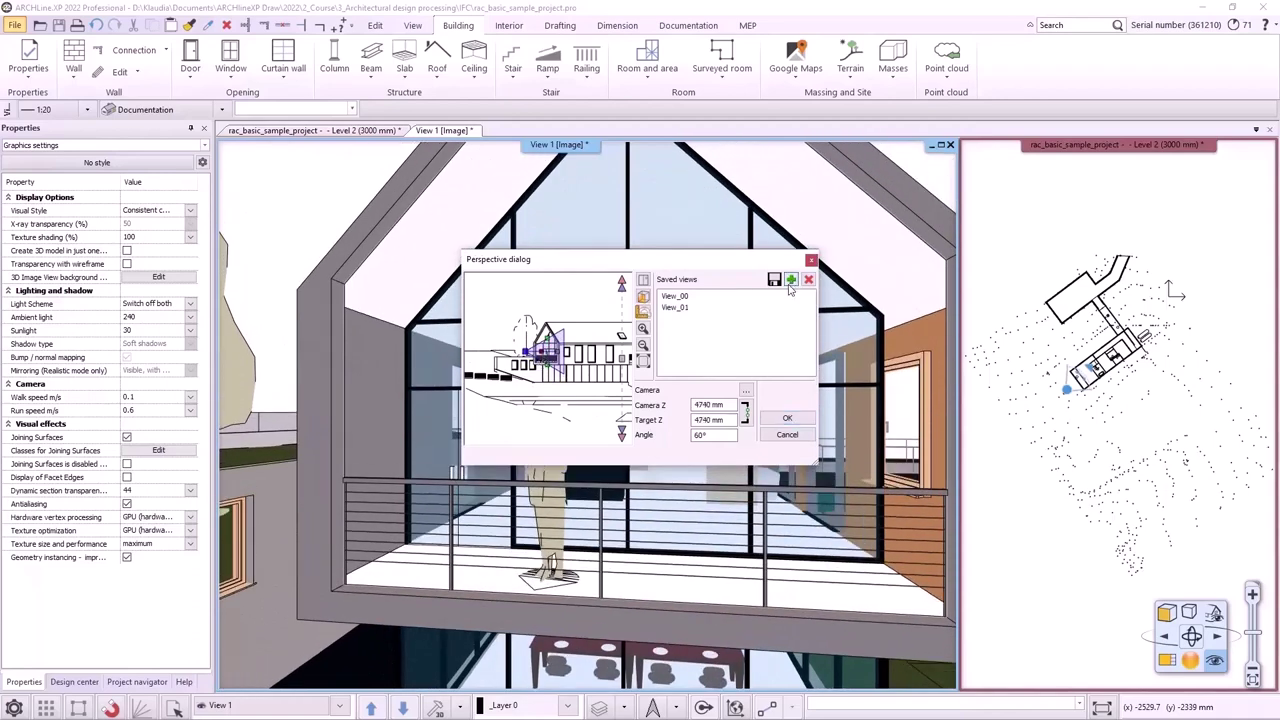
left_click(788, 419)
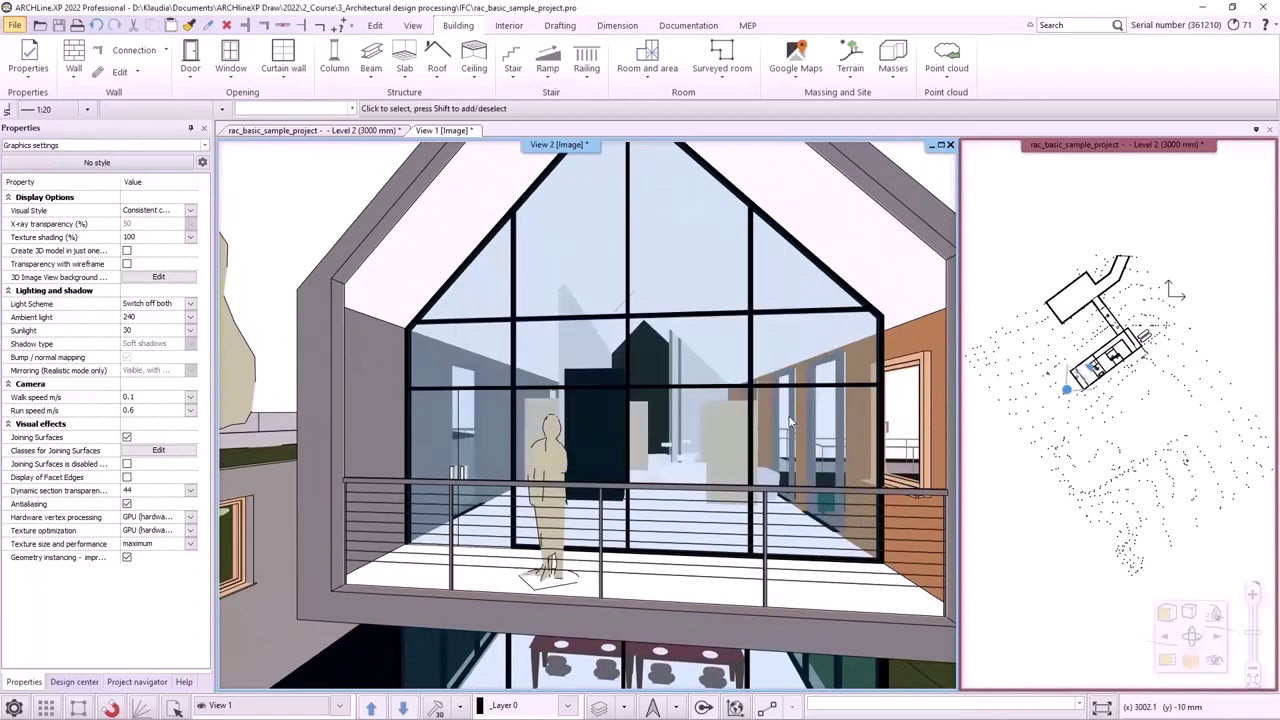
Step: Switch between the two saved perspectives to compare them, ending on the terrace-level view
left_click(410, 707)
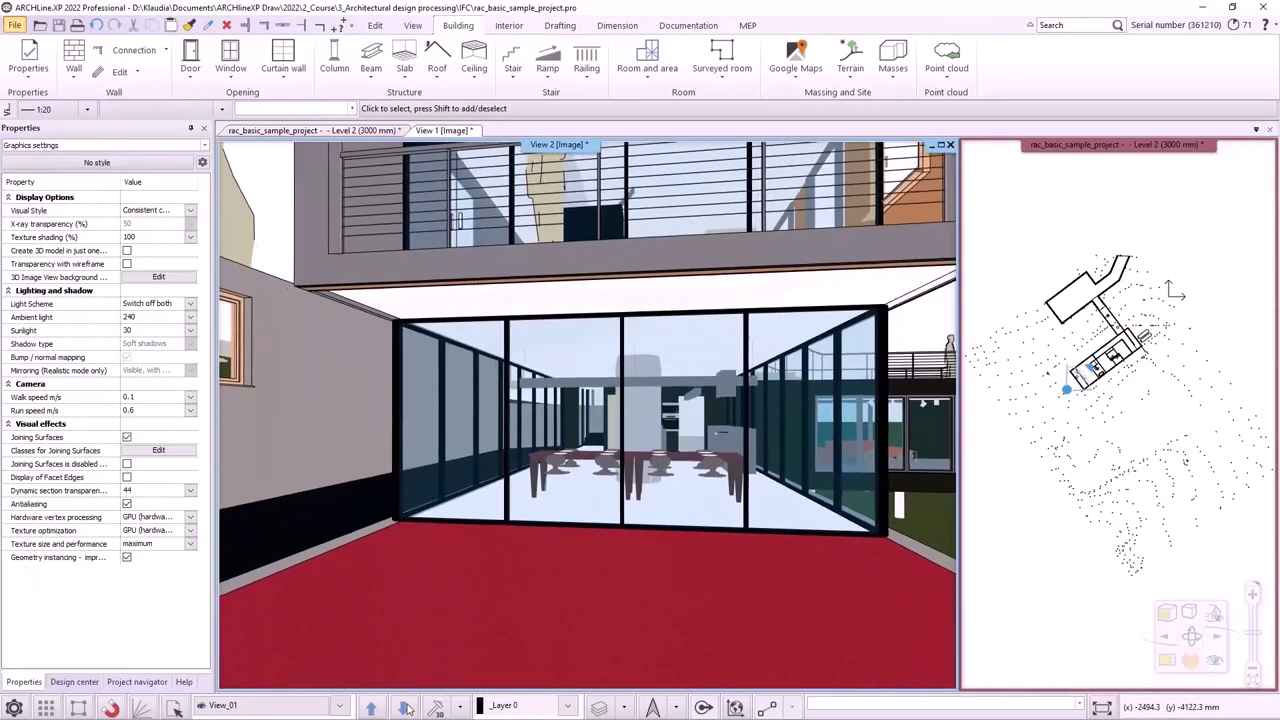
left_click(381, 708)
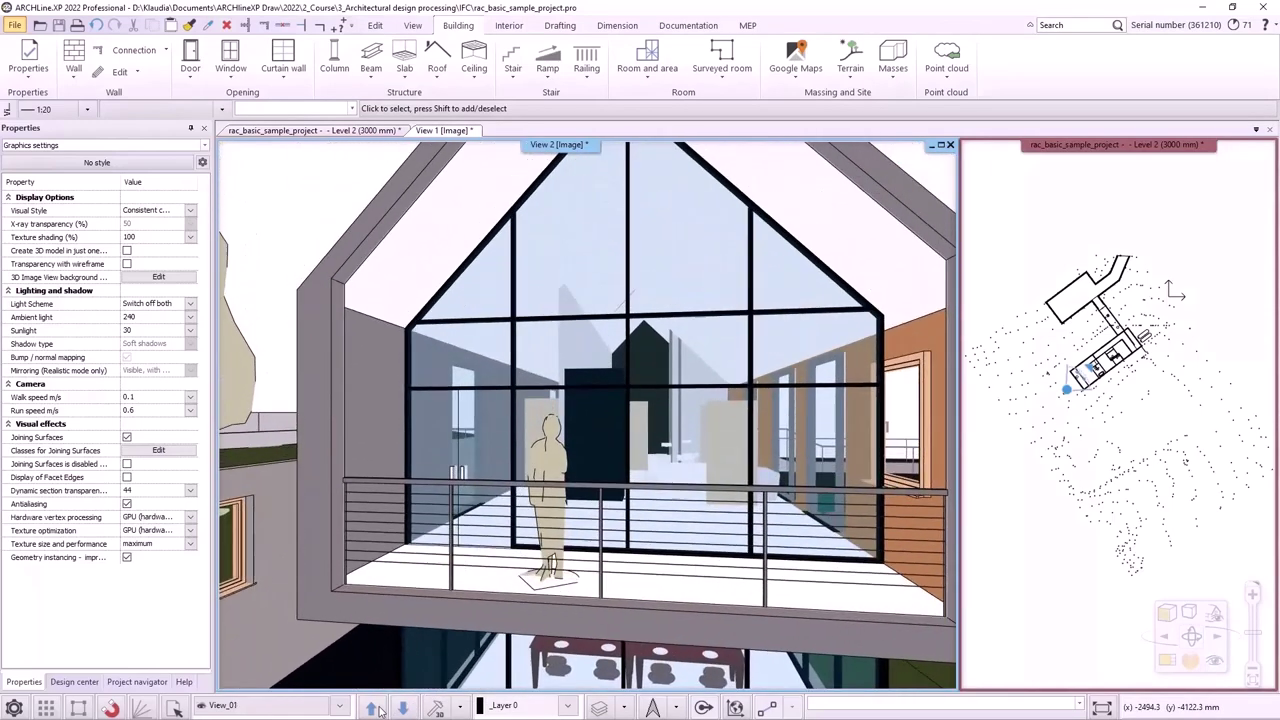
left_click(402, 707)
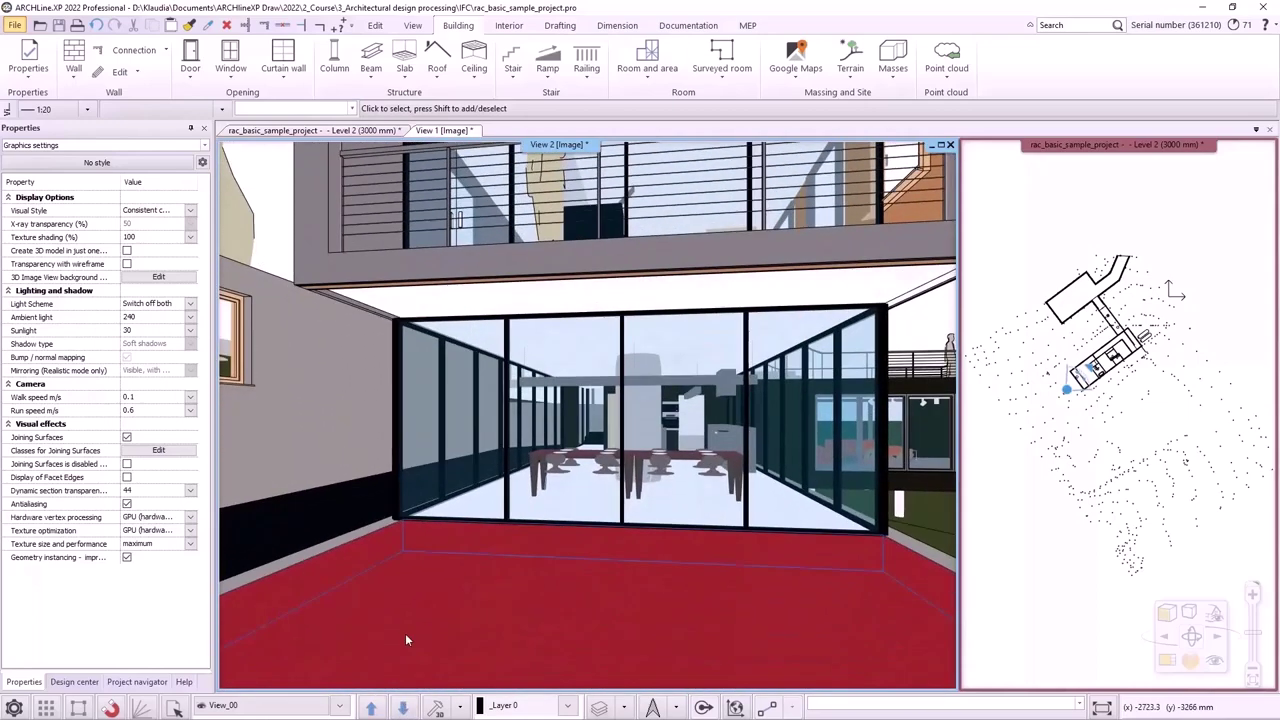
Step: Change the finish material of the long terrace wall to the orange Herman Miller material from the model's materials
left_click(275, 418)
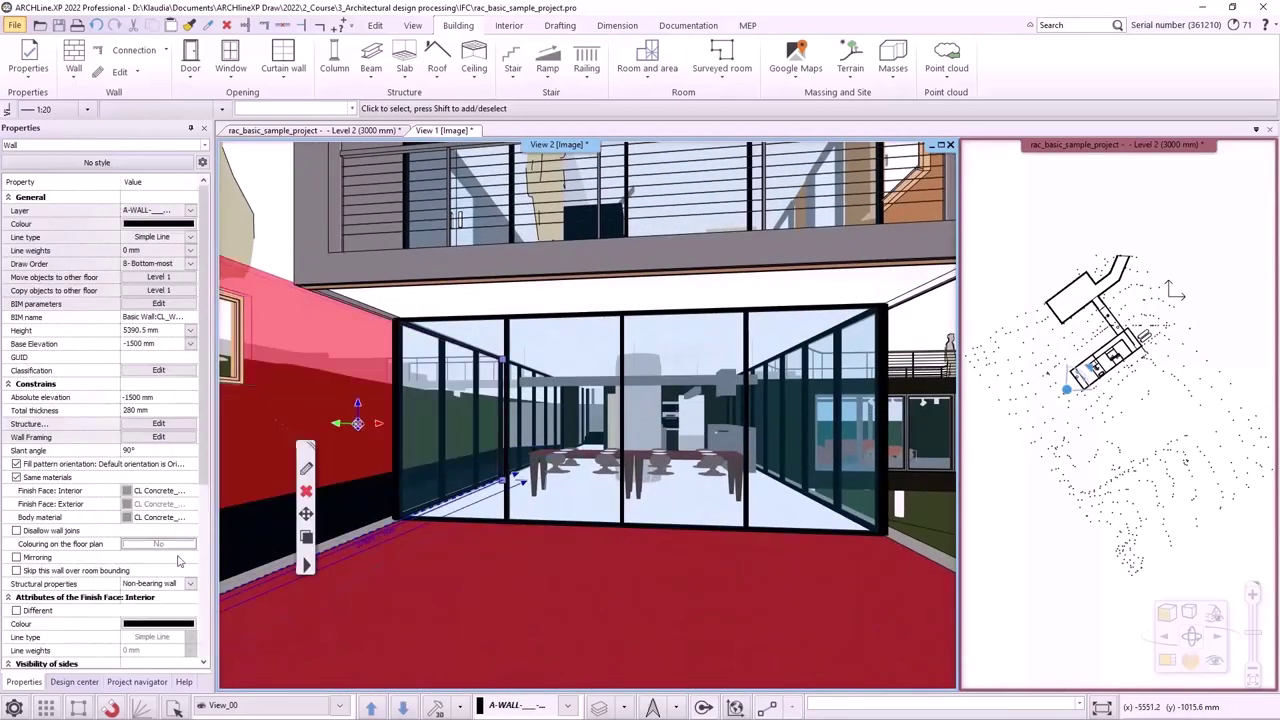
left_click(172, 492)
scroll(590, 430, "down", 5)
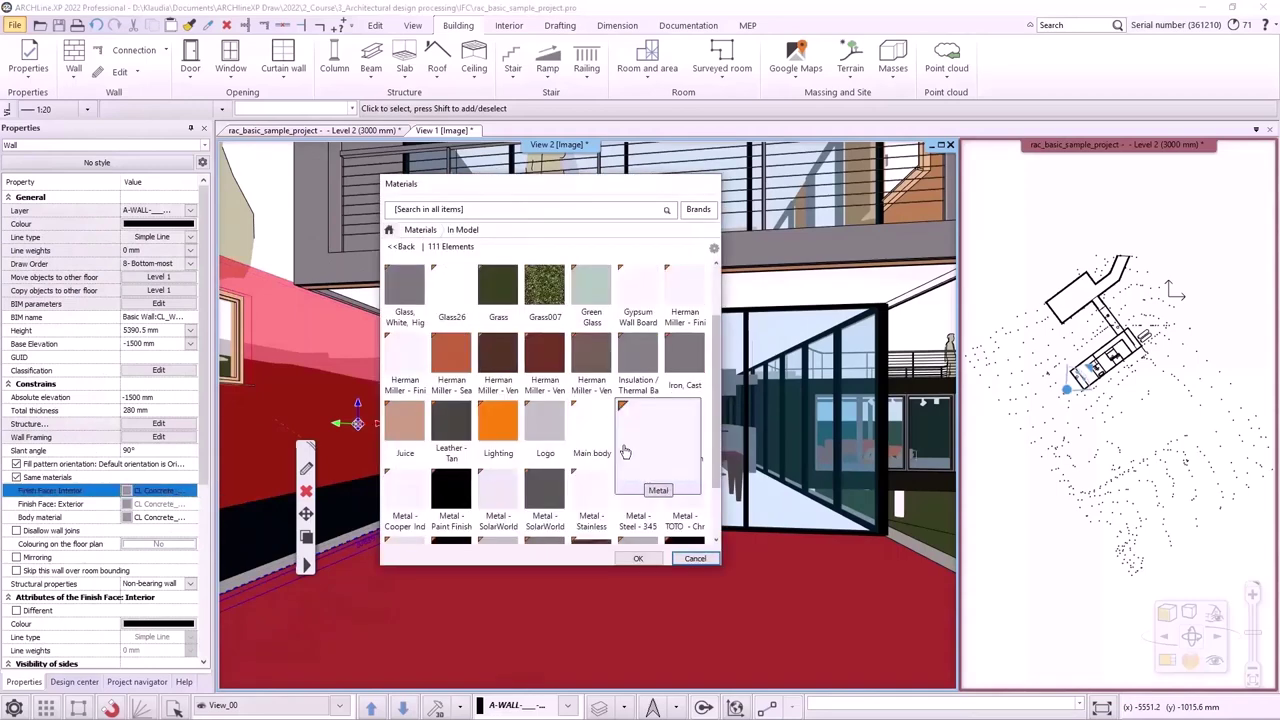
left_click(451, 360)
left_click(637, 558)
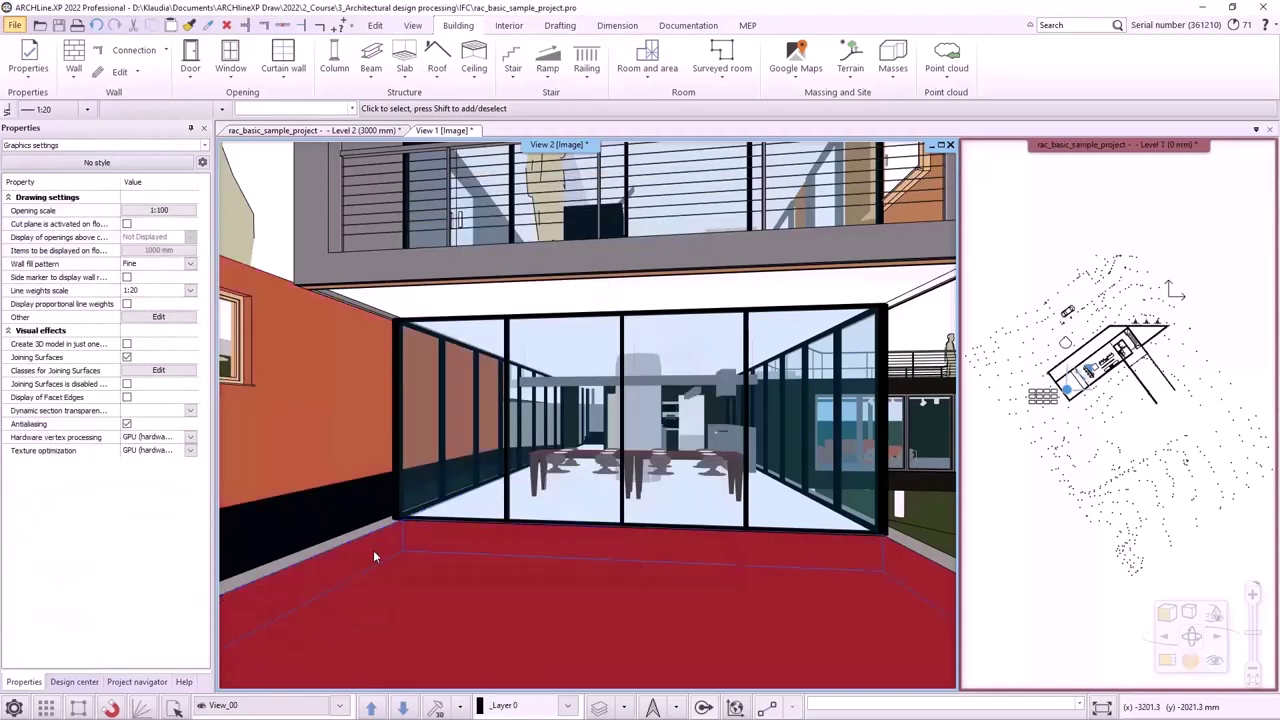
Step: Apply the Bevel_paver outdoor tile to the red terrace slab and show the tile contours on it
left_click(74, 681)
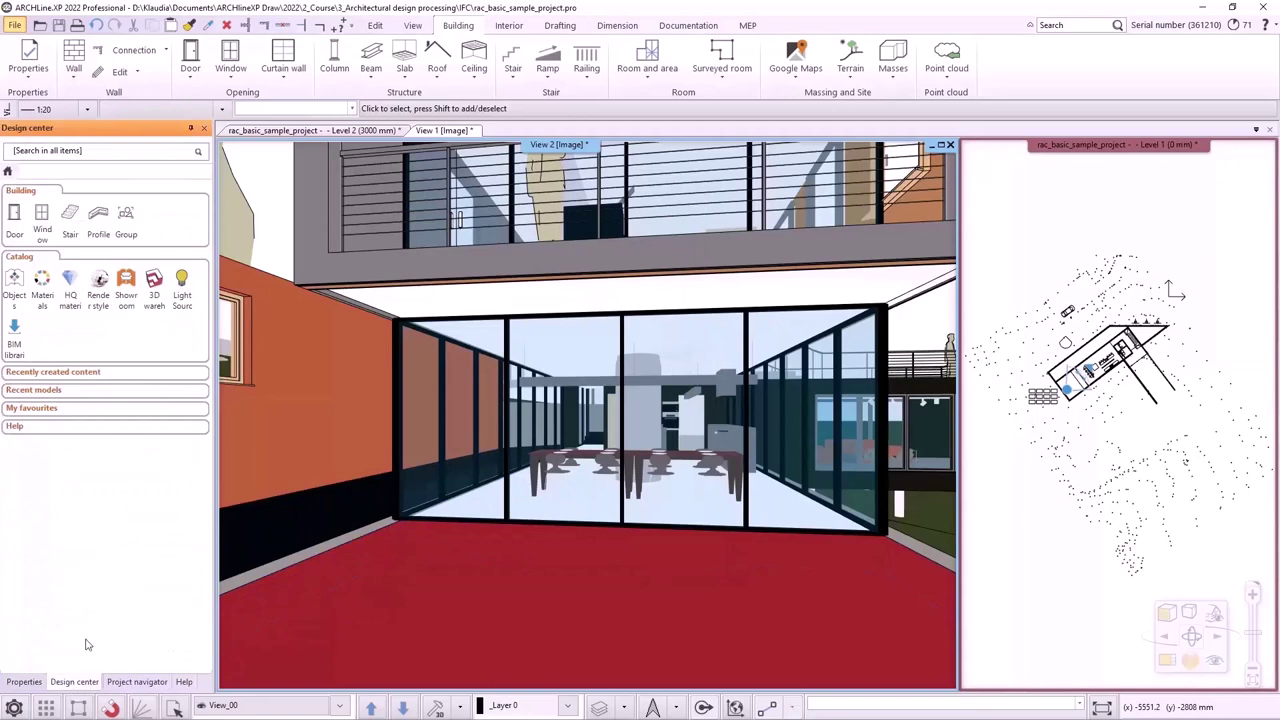
left_click(44, 285)
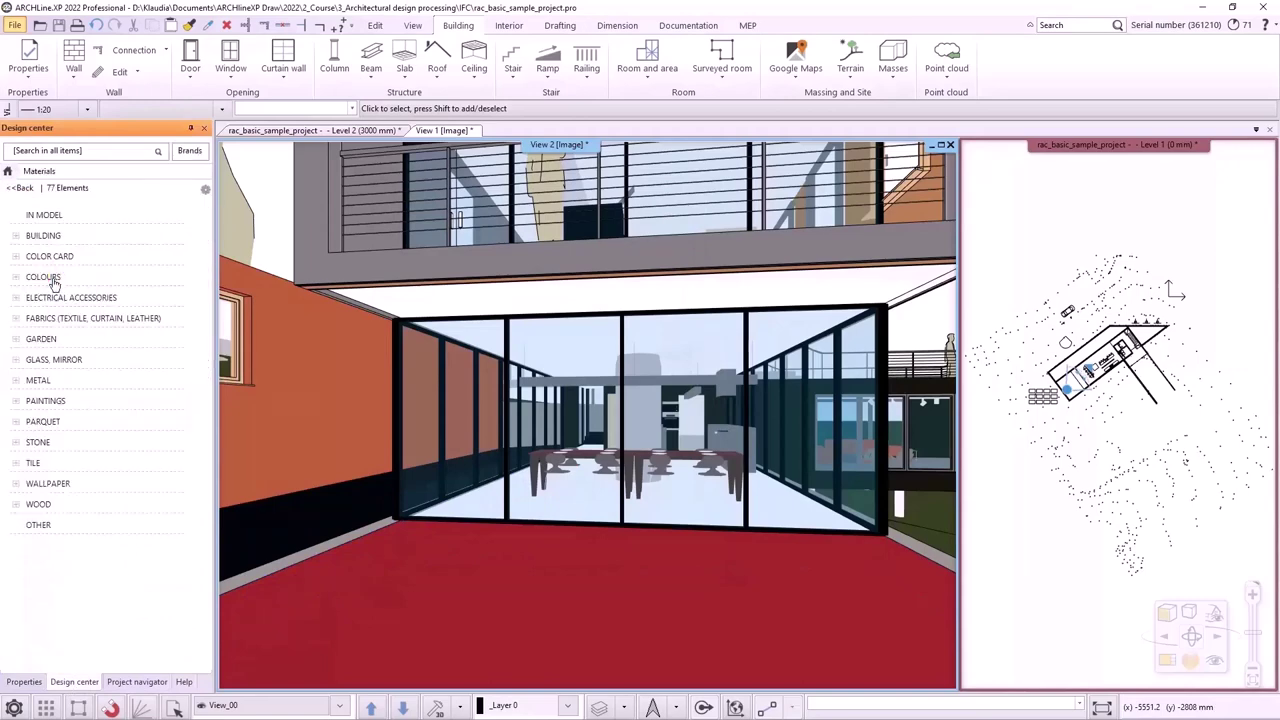
left_click(36, 463)
left_click(60, 504)
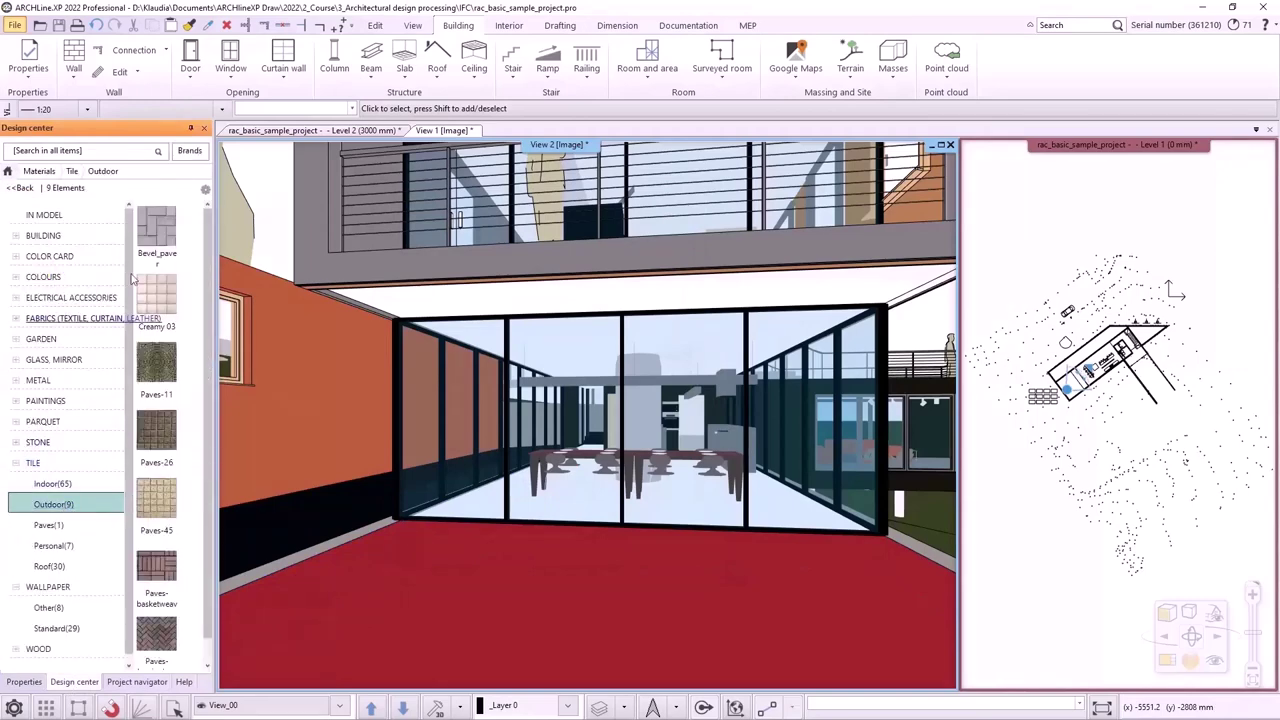
left_click_drag(165, 243, 548, 614)
left_click(593, 622)
left_click(555, 617)
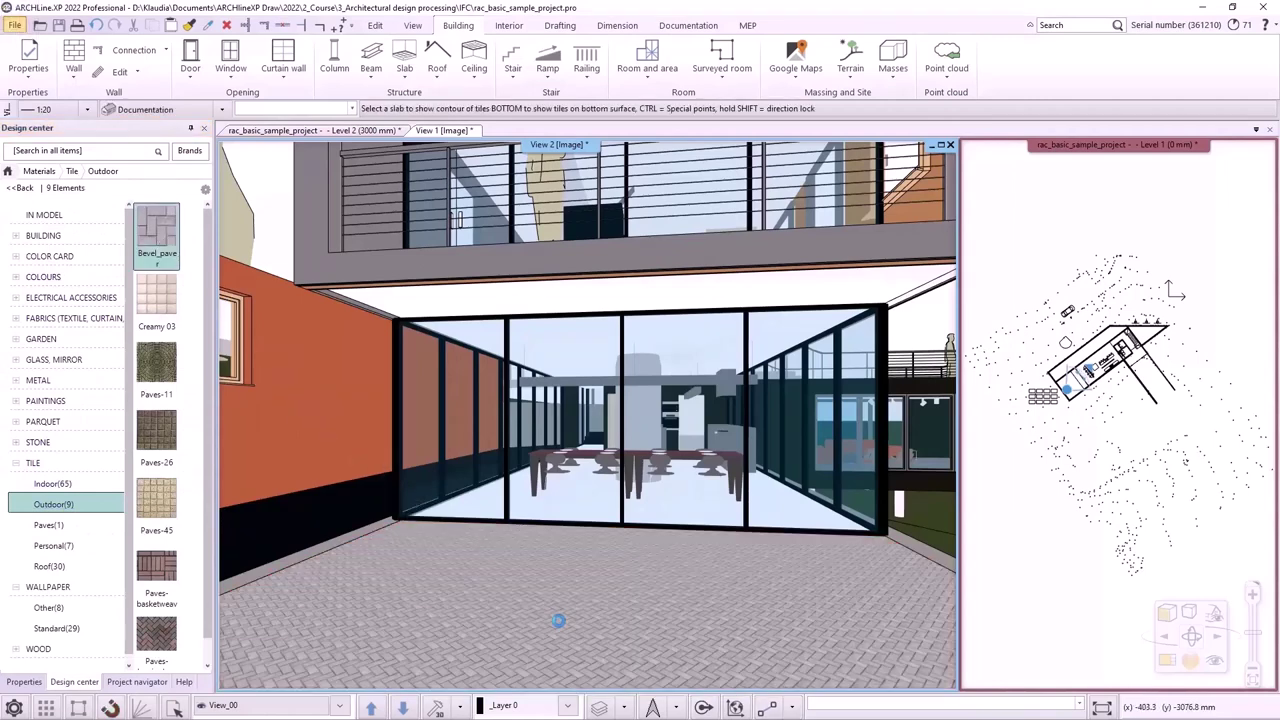
Step: Pick the paved terrace slab to show the tile contours on its surface
left_click(548, 620)
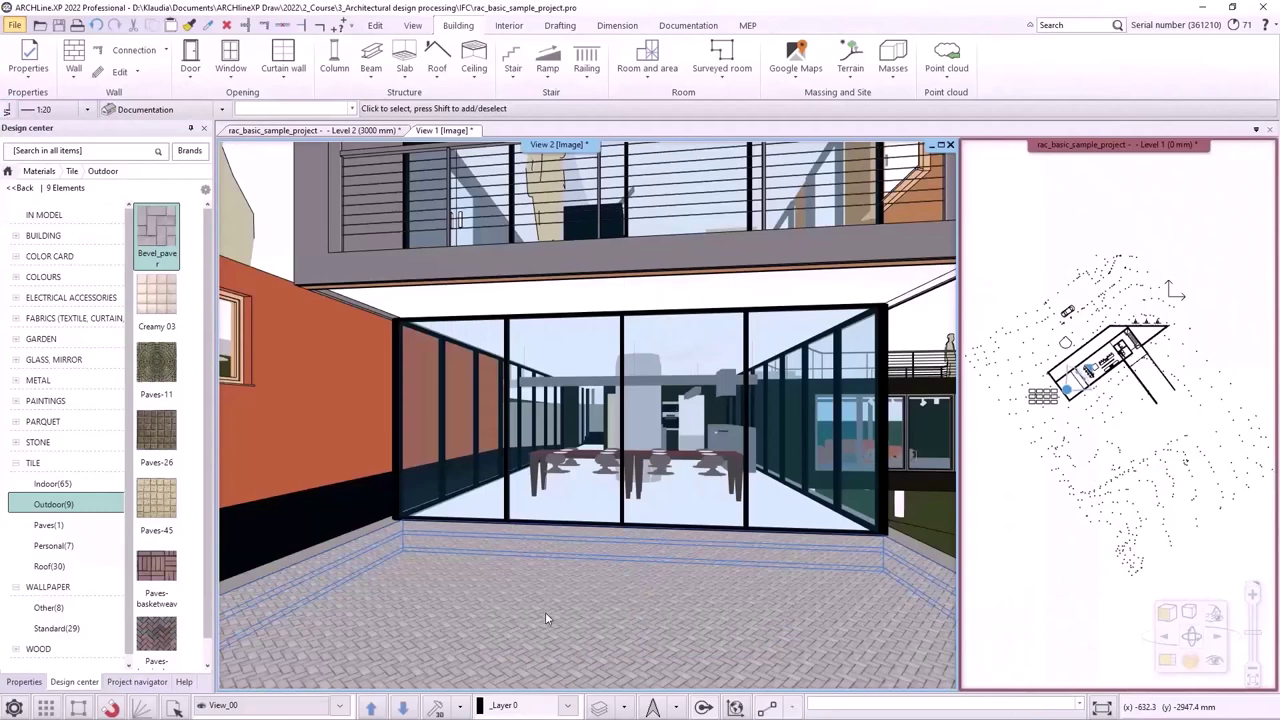
Step: Close the sample project without saving and create a new project with the default project properties
left_click(14, 23)
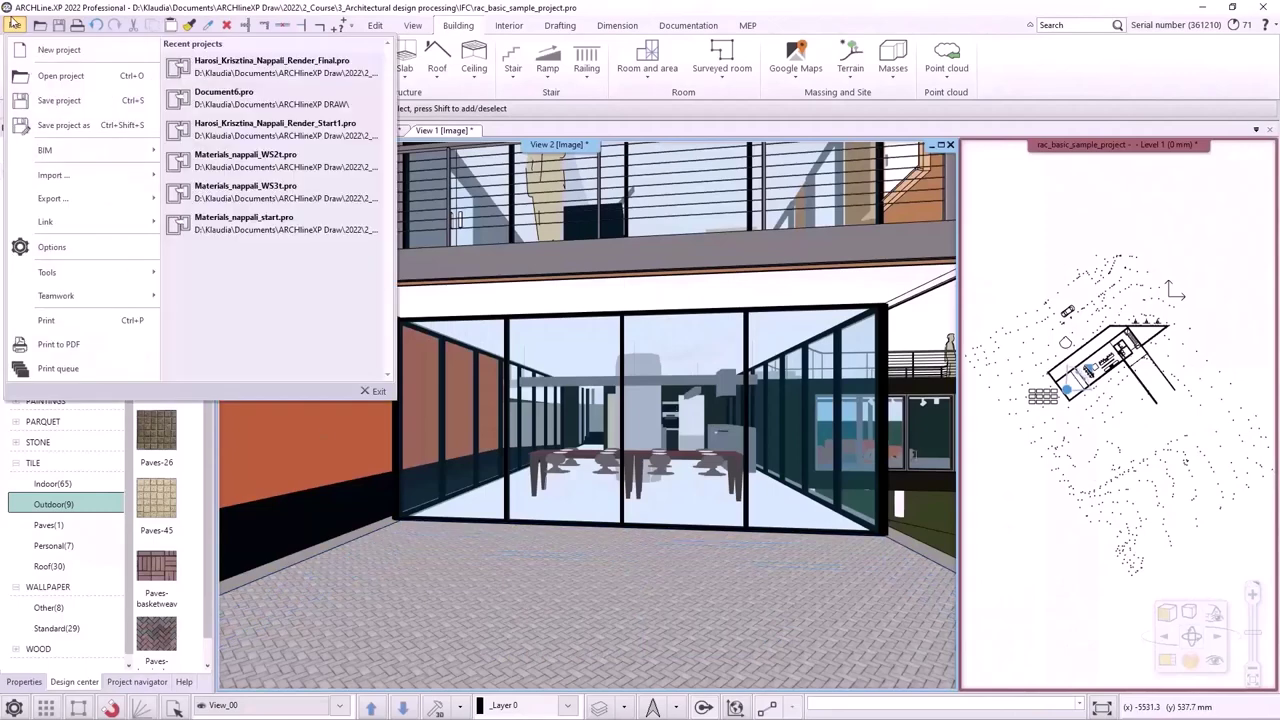
left_click(60, 49)
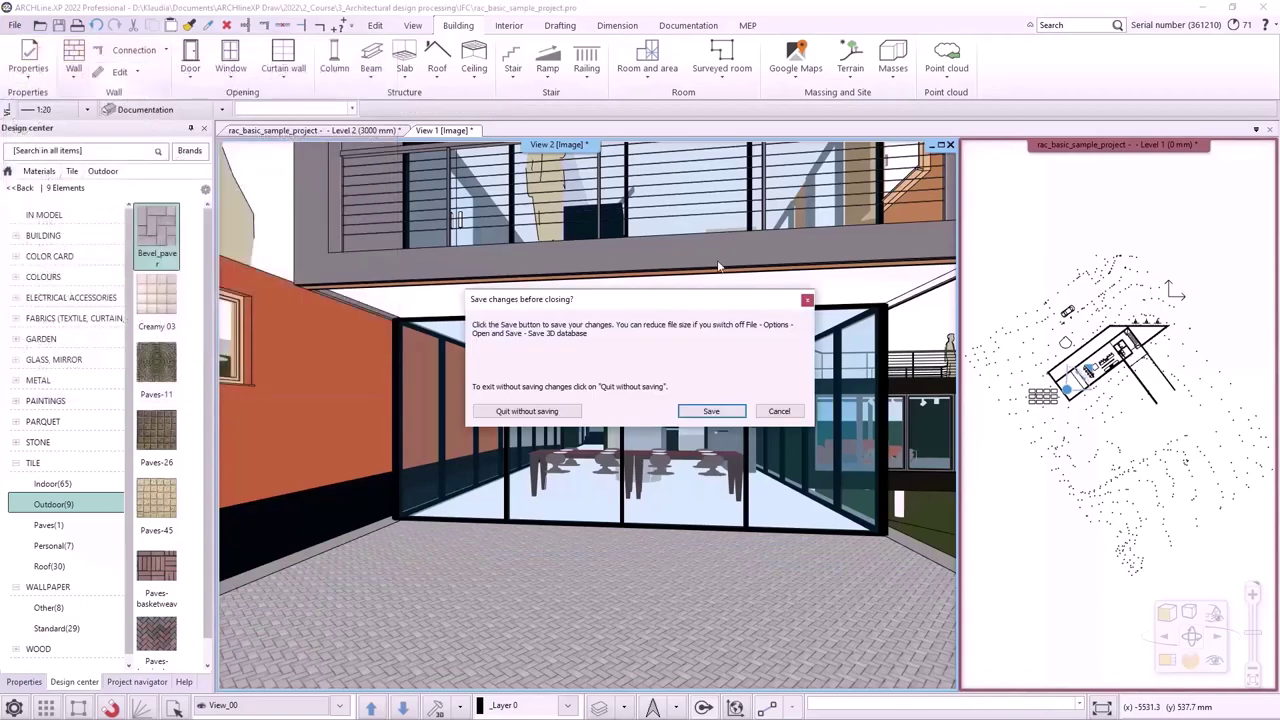
left_click(527, 411)
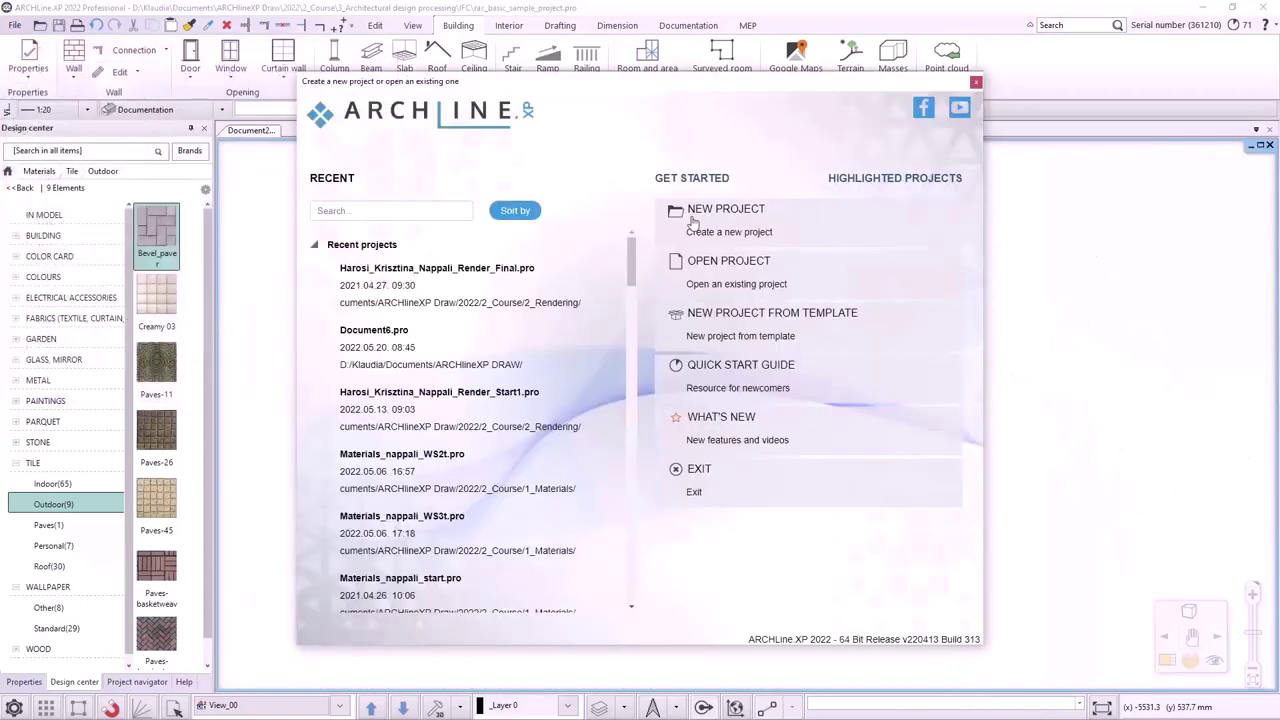
left_click(730, 224)
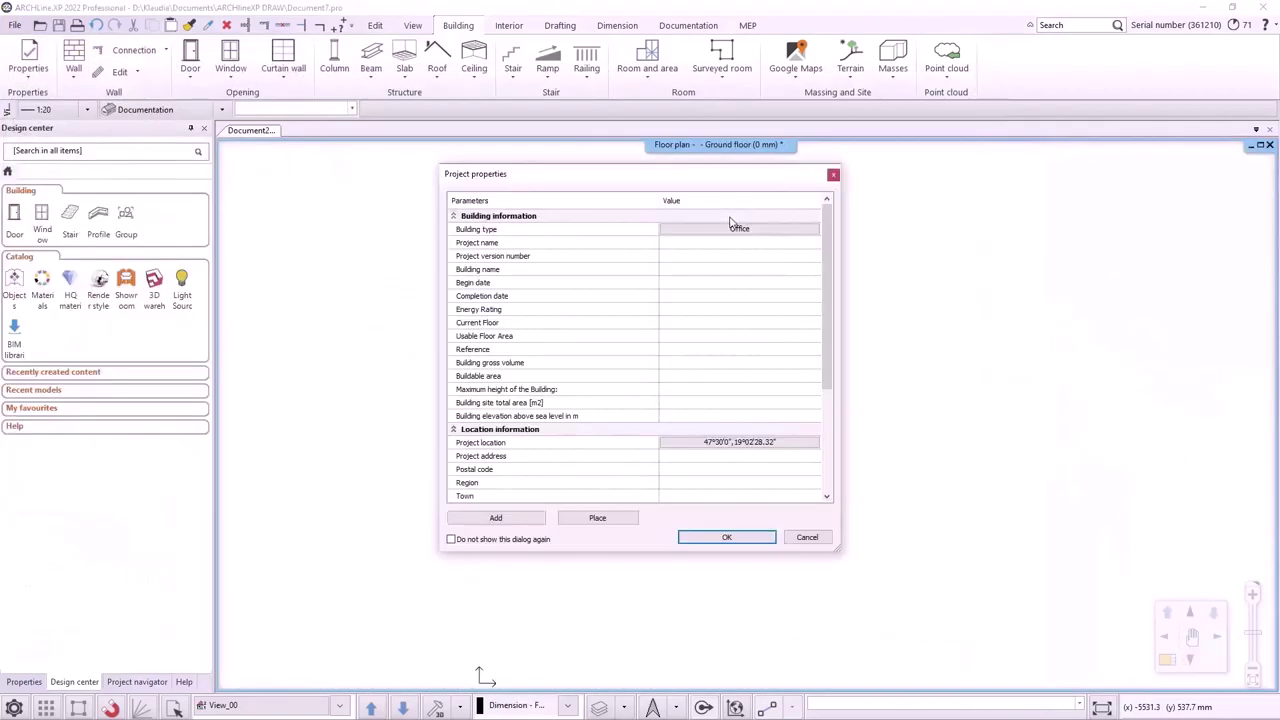
left_click(726, 537)
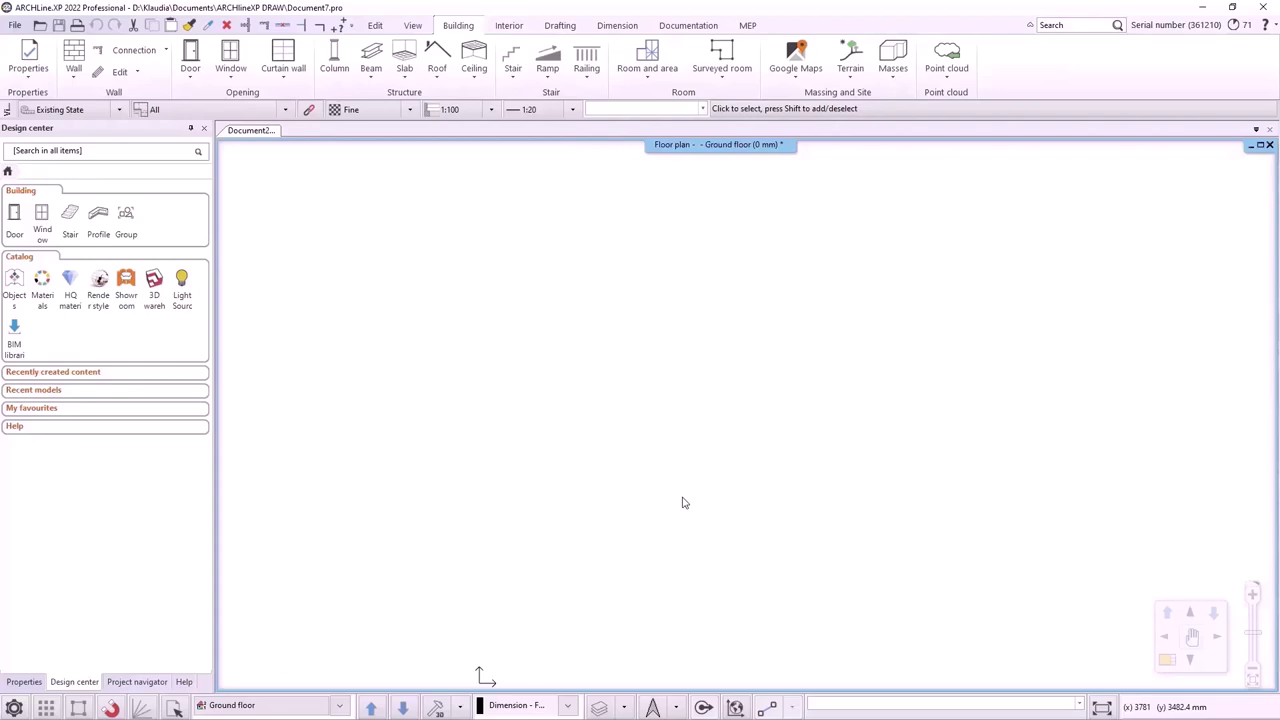
Step: Choose the Revit file racbasicsampleproject.rvt for import from the RVT folder under 2022, 2_Course, 3_Architectural design processing
left_click(12, 28)
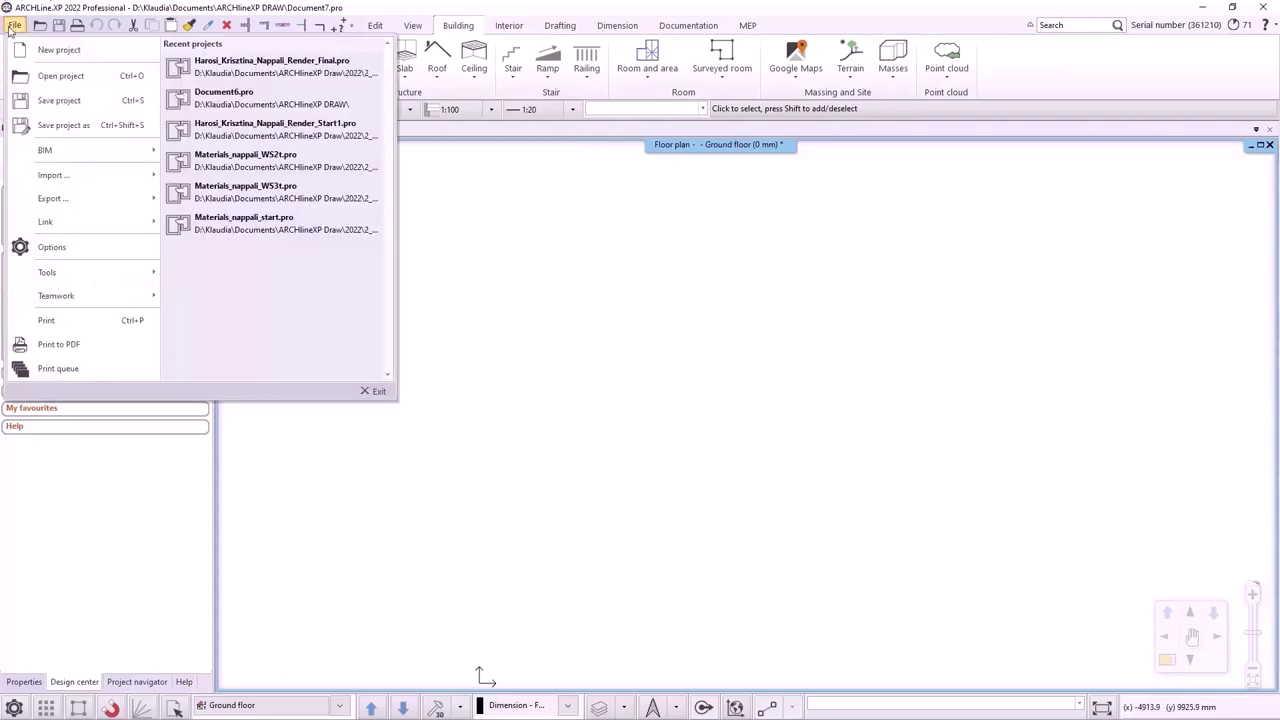
mouse_move(84, 177)
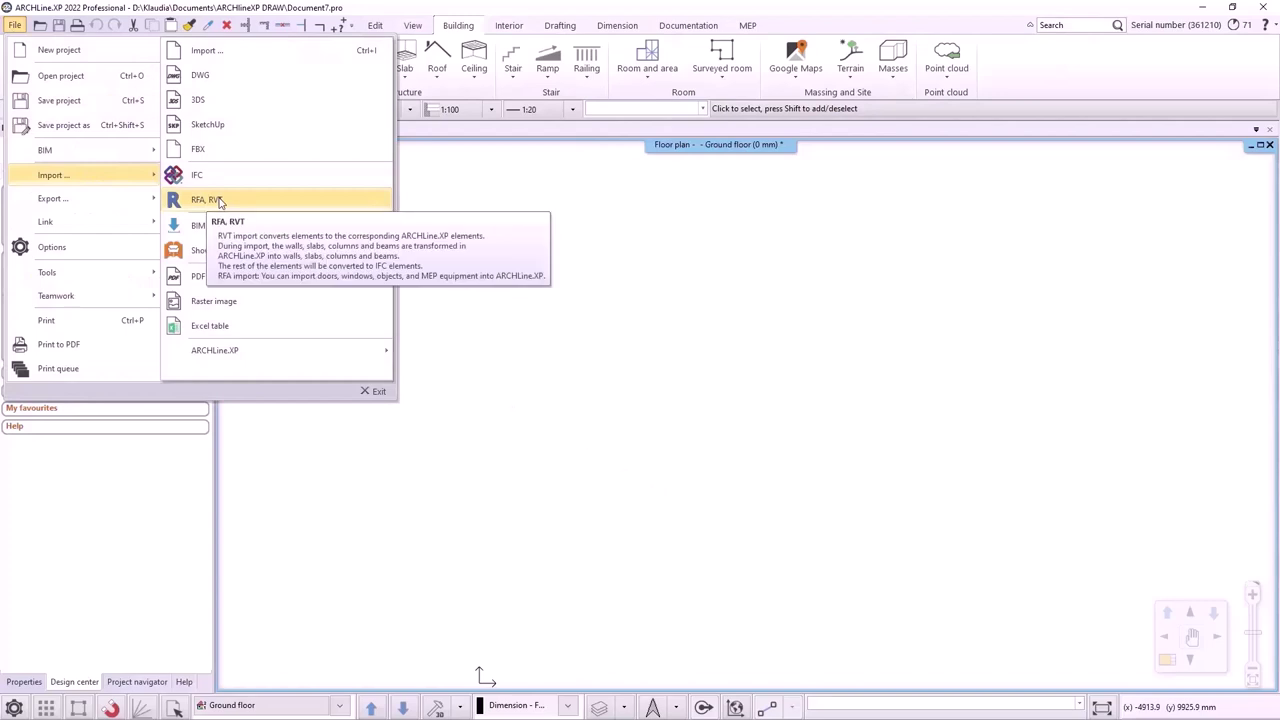
mouse_move(127, 229)
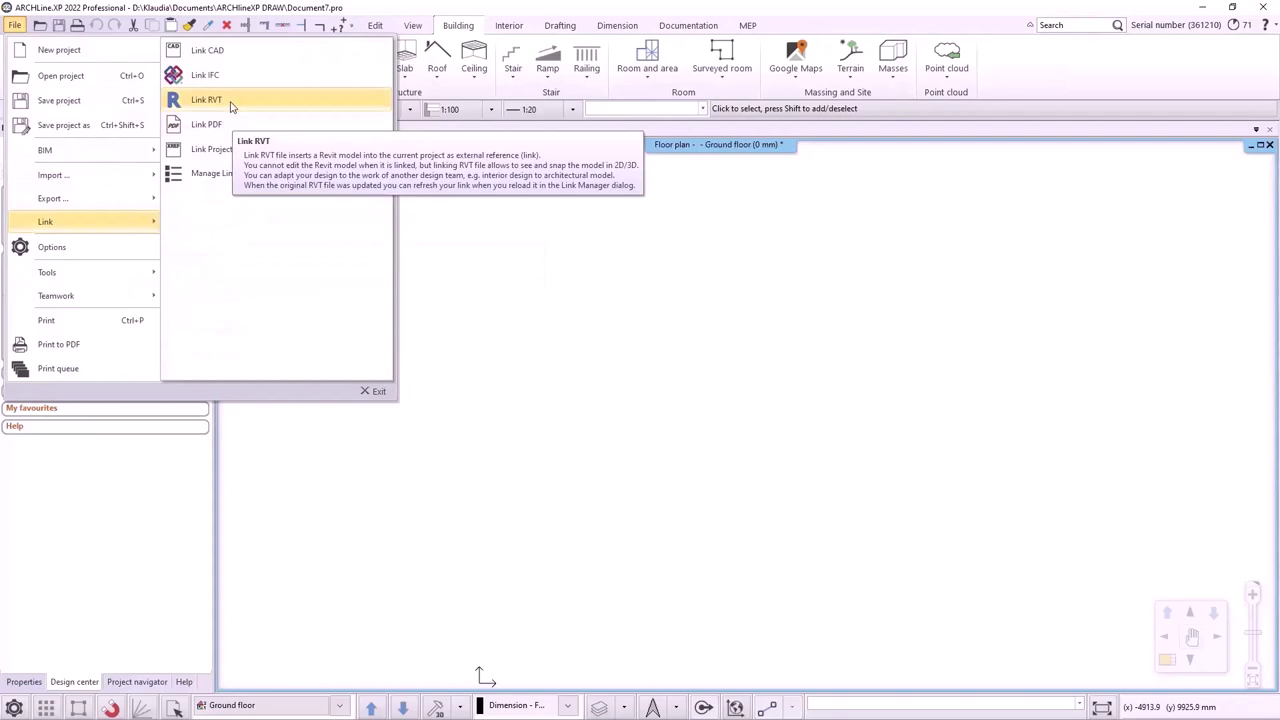
mouse_move(130, 178)
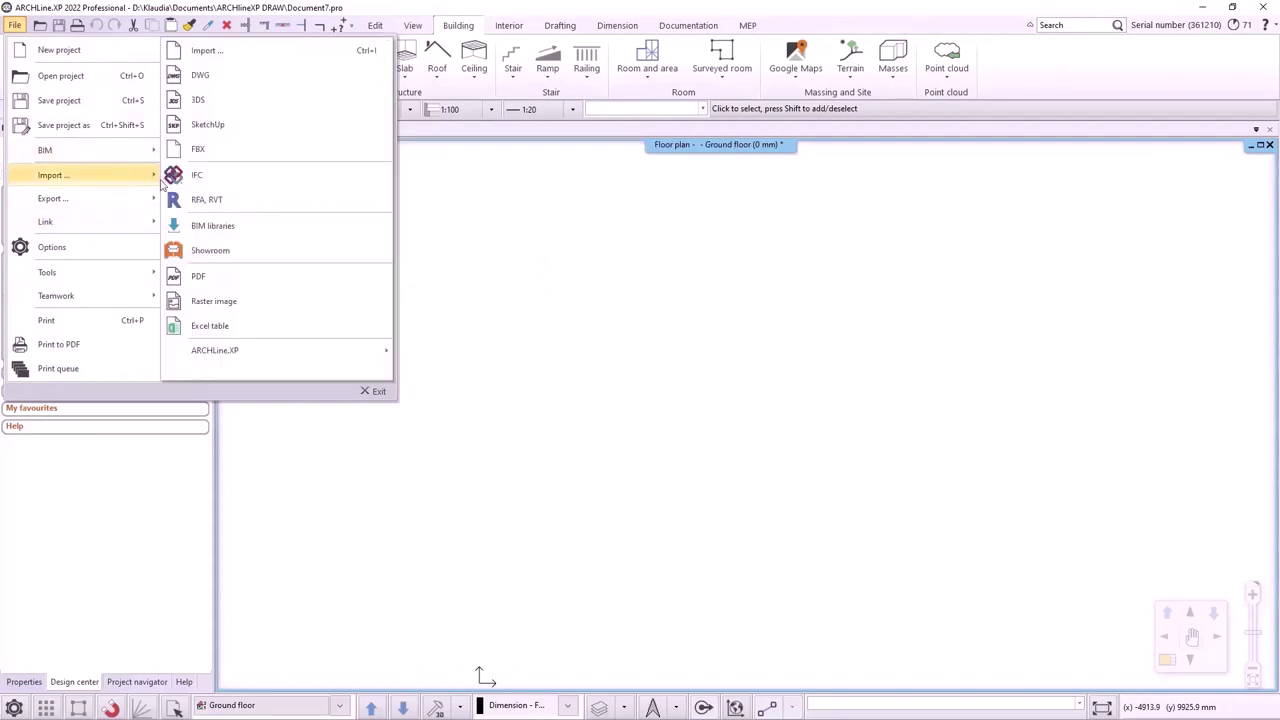
left_click(278, 203)
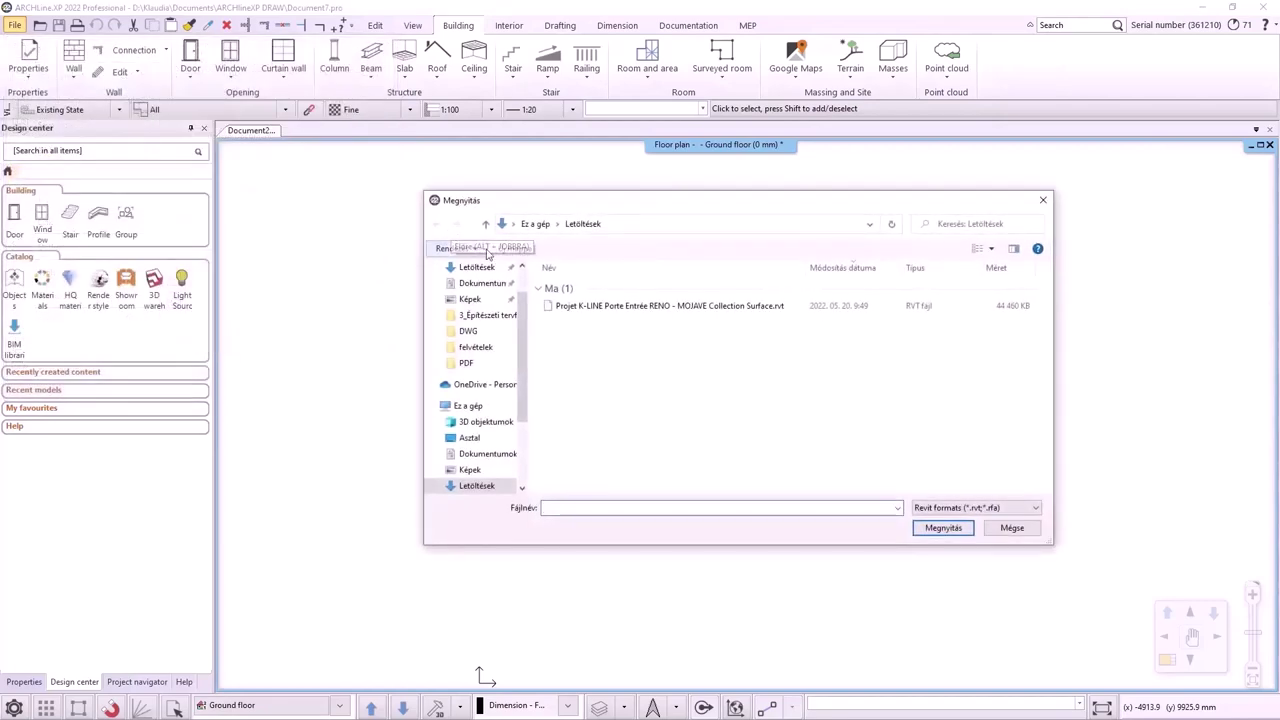
left_click(482, 454)
double_click(588, 315)
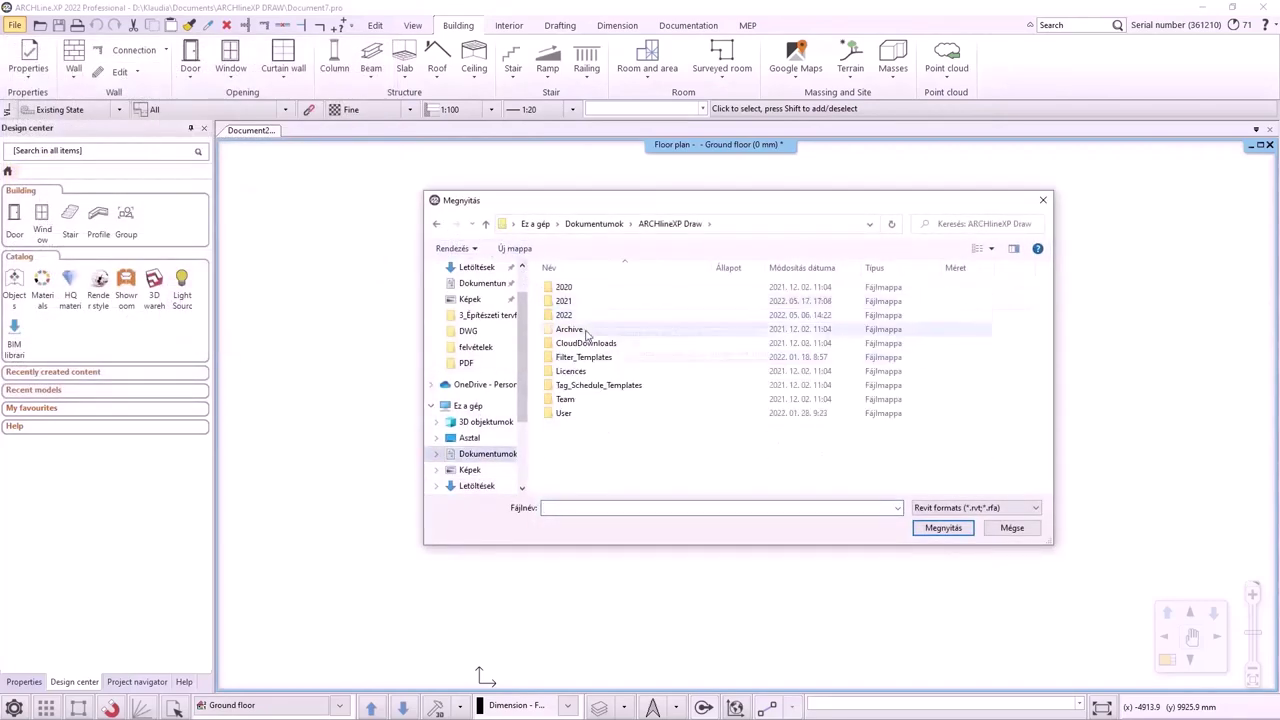
double_click(598, 301)
double_click(600, 301)
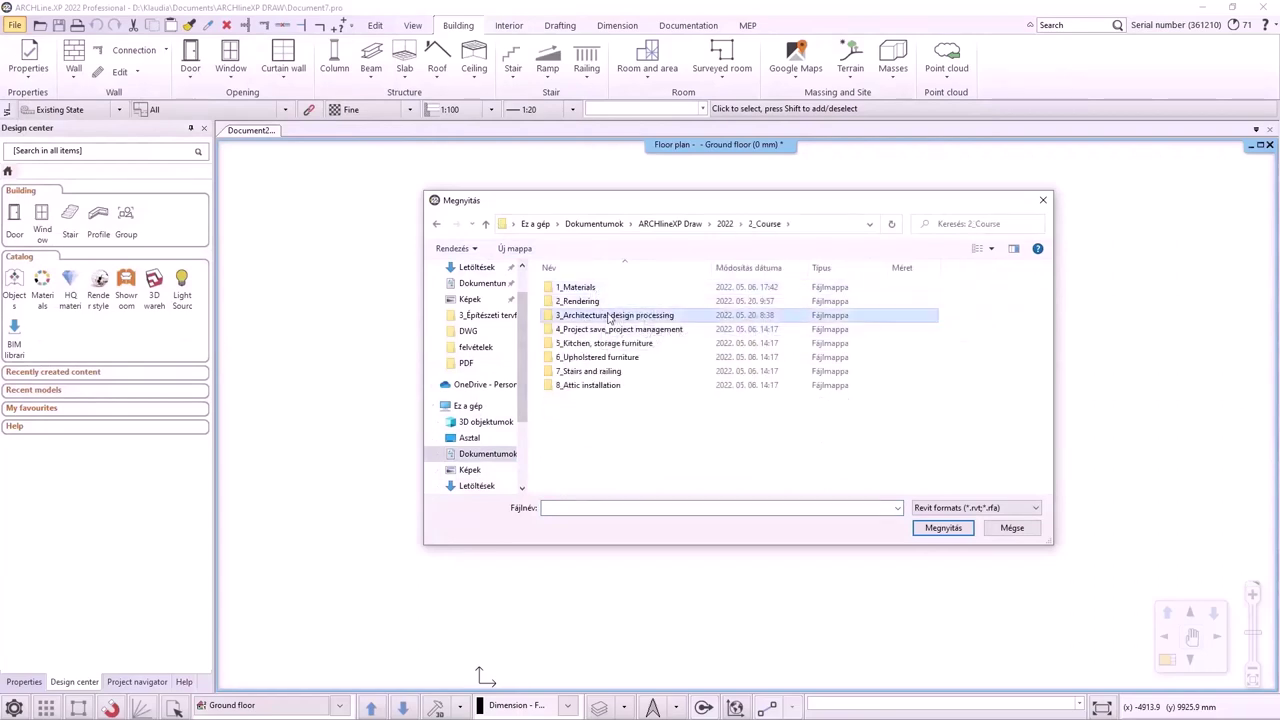
double_click(609, 315)
double_click(575, 345)
left_click(598, 289)
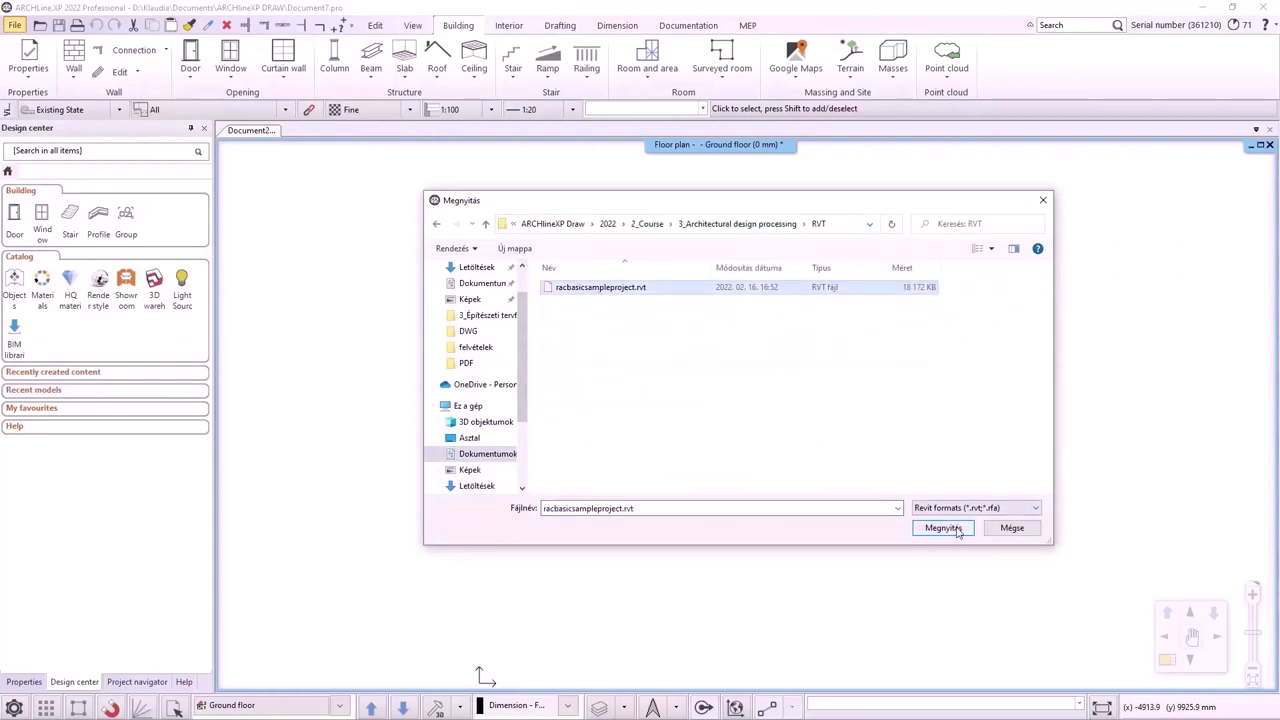
left_click(942, 527)
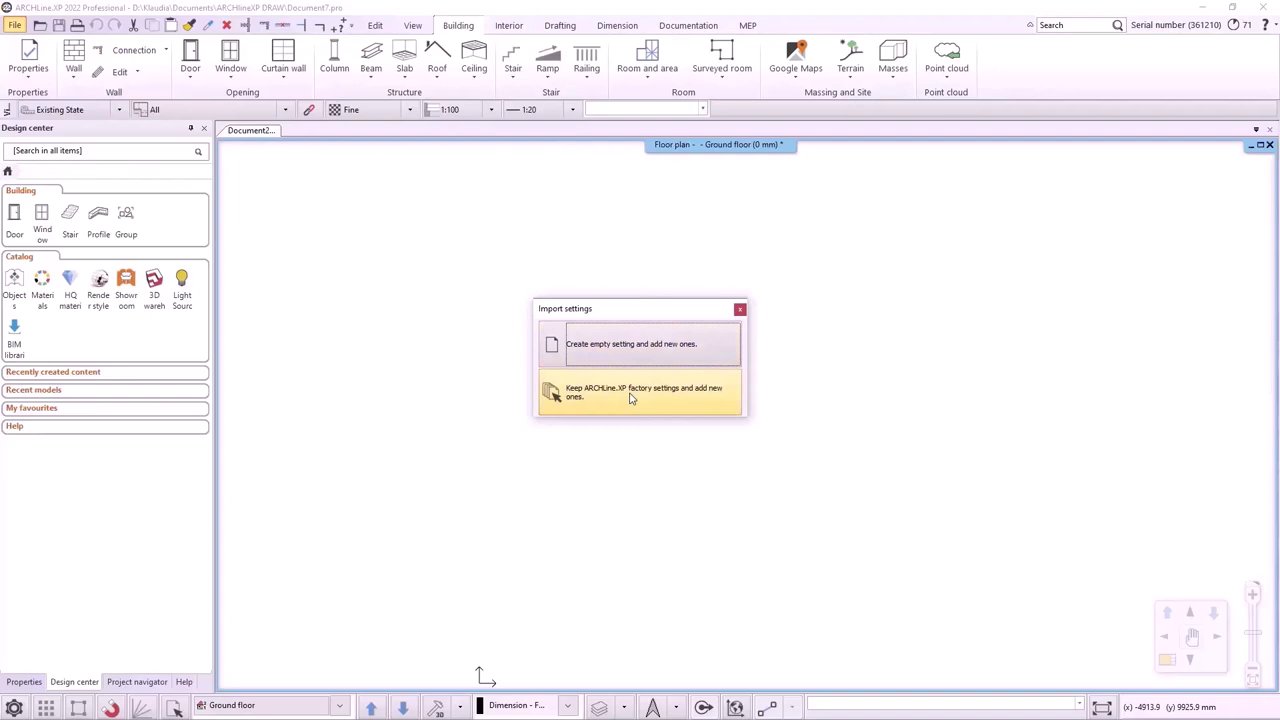
Step: Run the Revit import with empty settings plus new ones, discard the current unsaved project, and dismiss the import summary
left_click(624, 360)
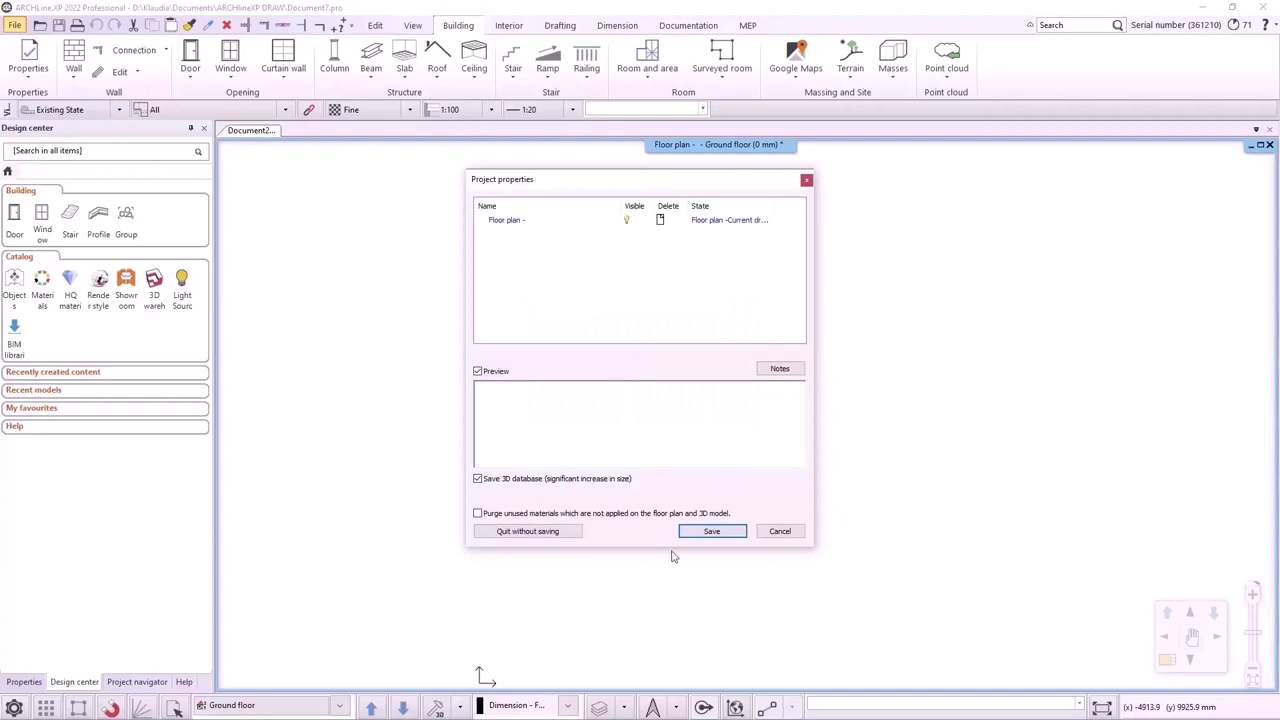
left_click(537, 531)
left_click(662, 396)
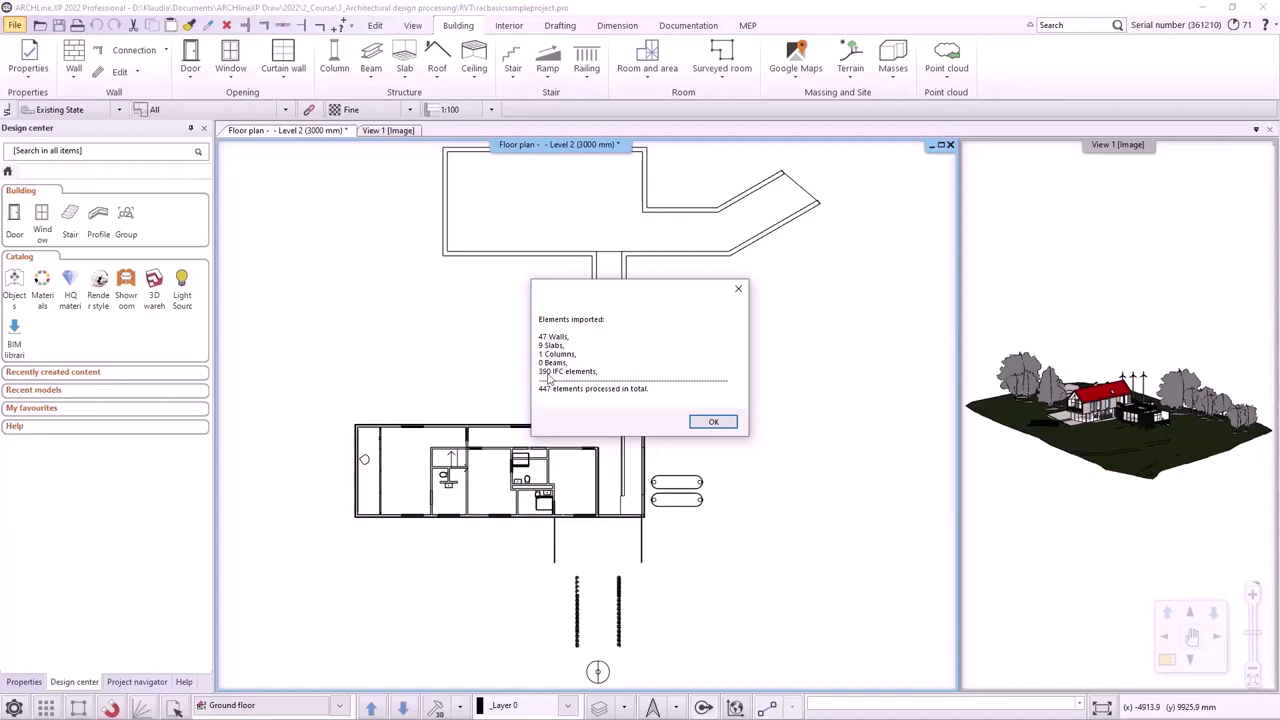
left_click(700, 423)
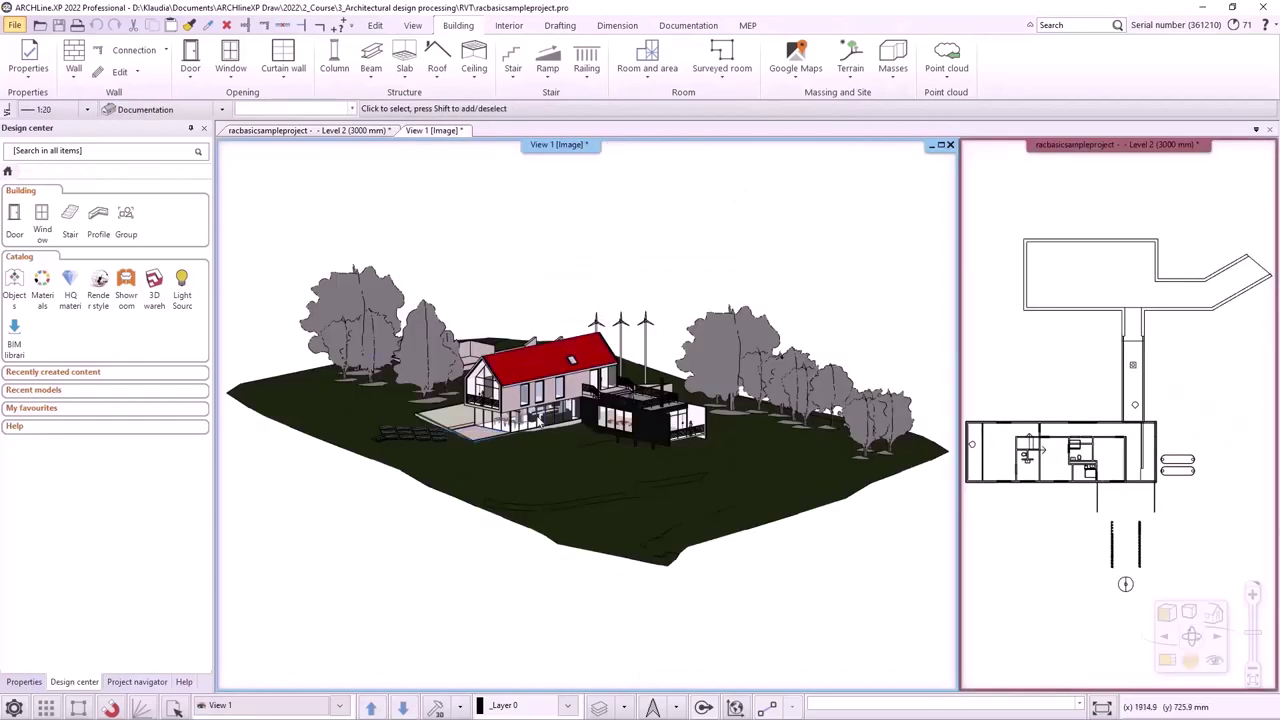
Step: Examine the properties and compound layer structure of the long upper facade wall below the red roof
scroll(502, 437, "up", 5)
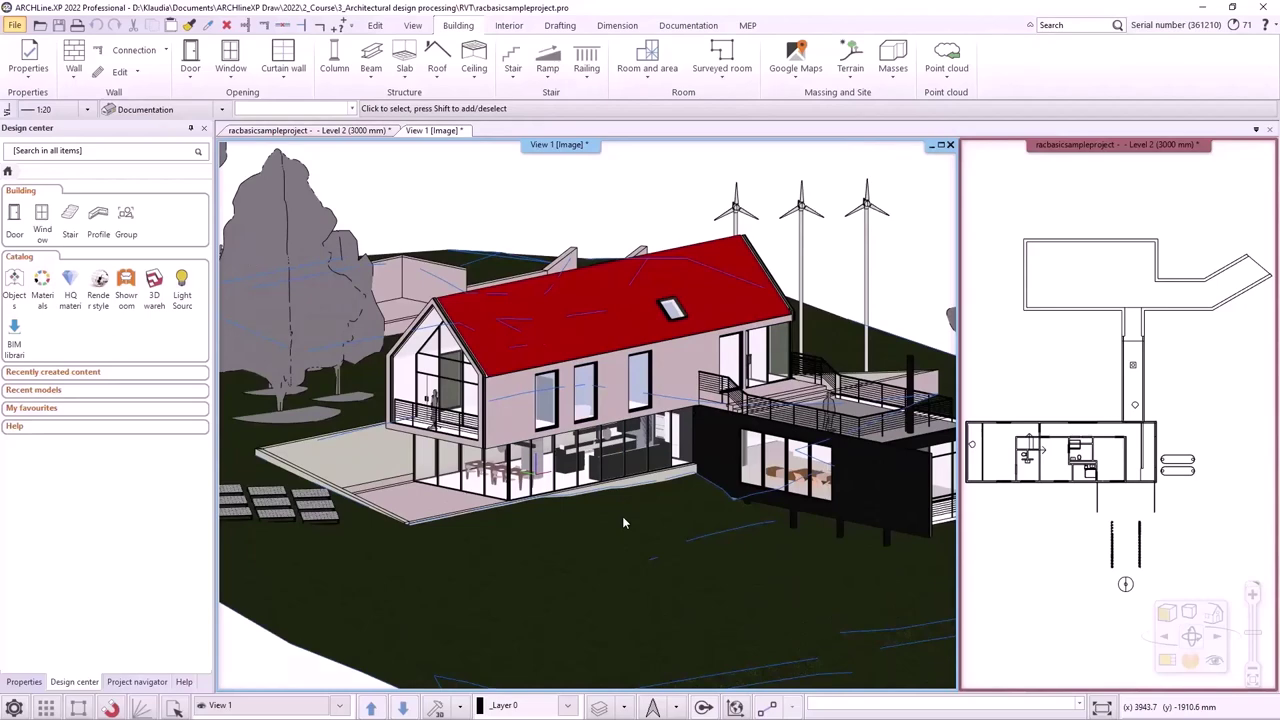
left_click(524, 406)
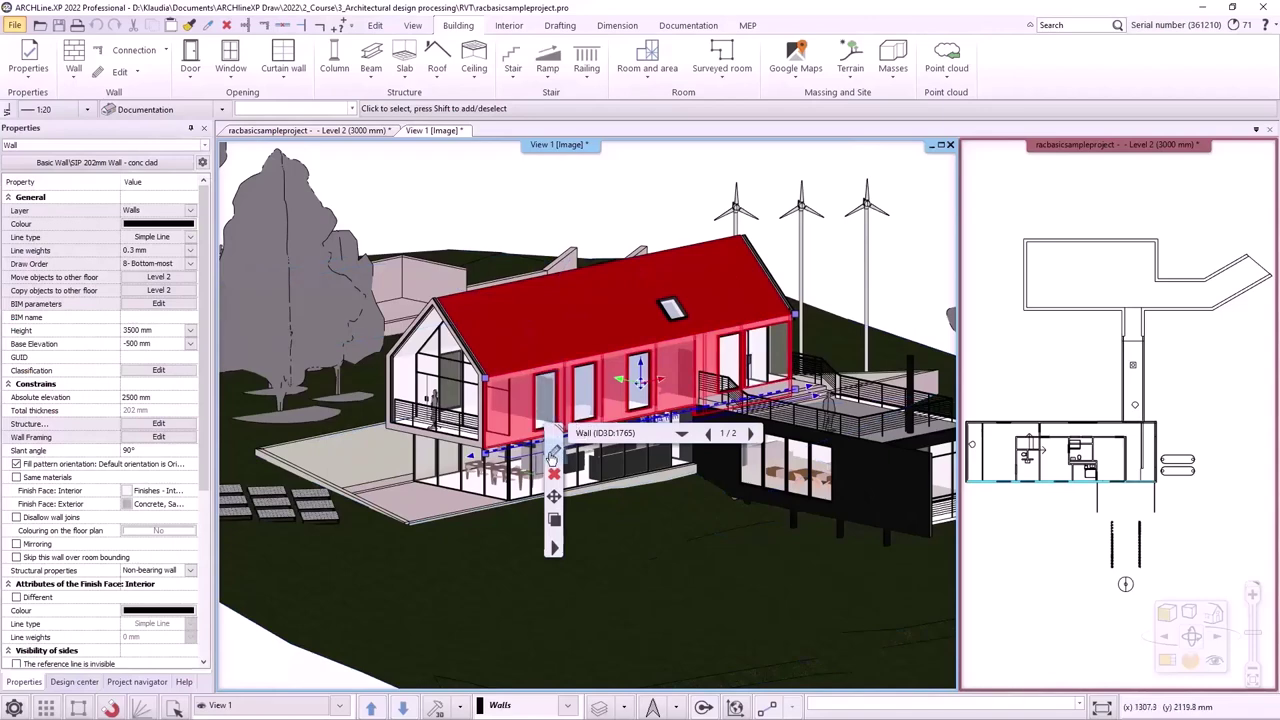
left_click(553, 452)
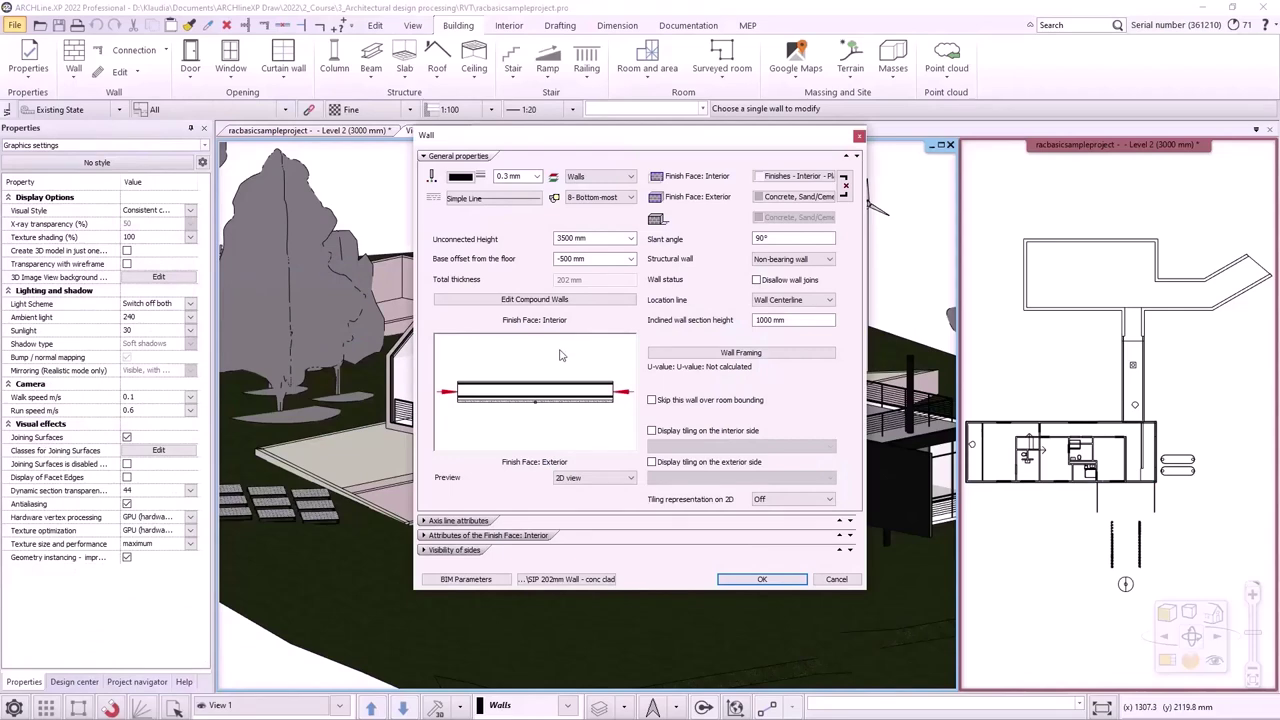
scroll(535, 390, "up", 2)
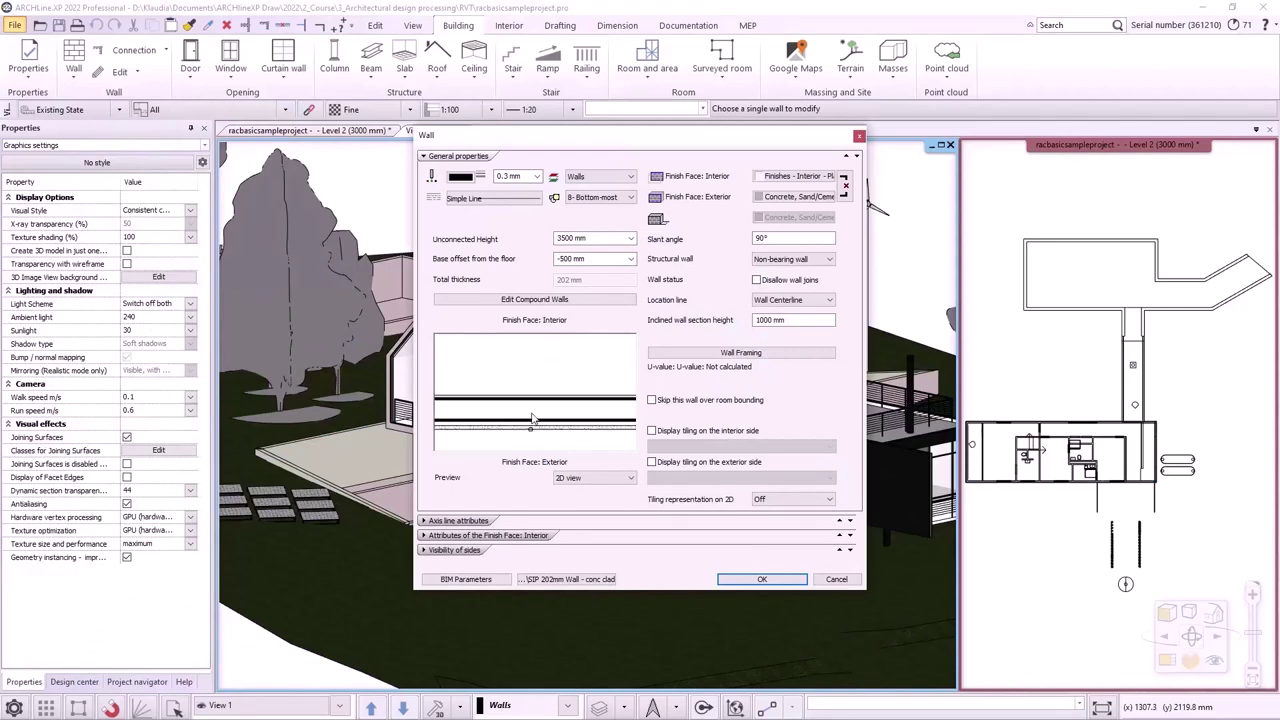
left_click(543, 299)
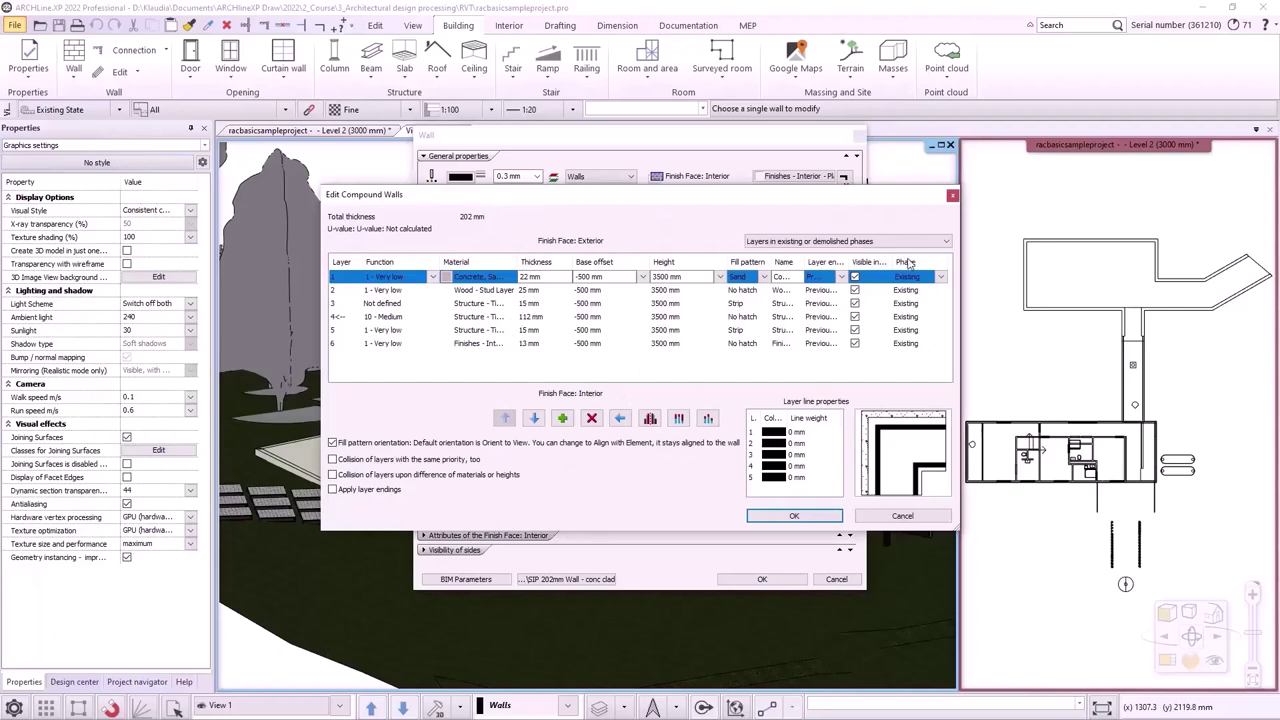
left_click(953, 197)
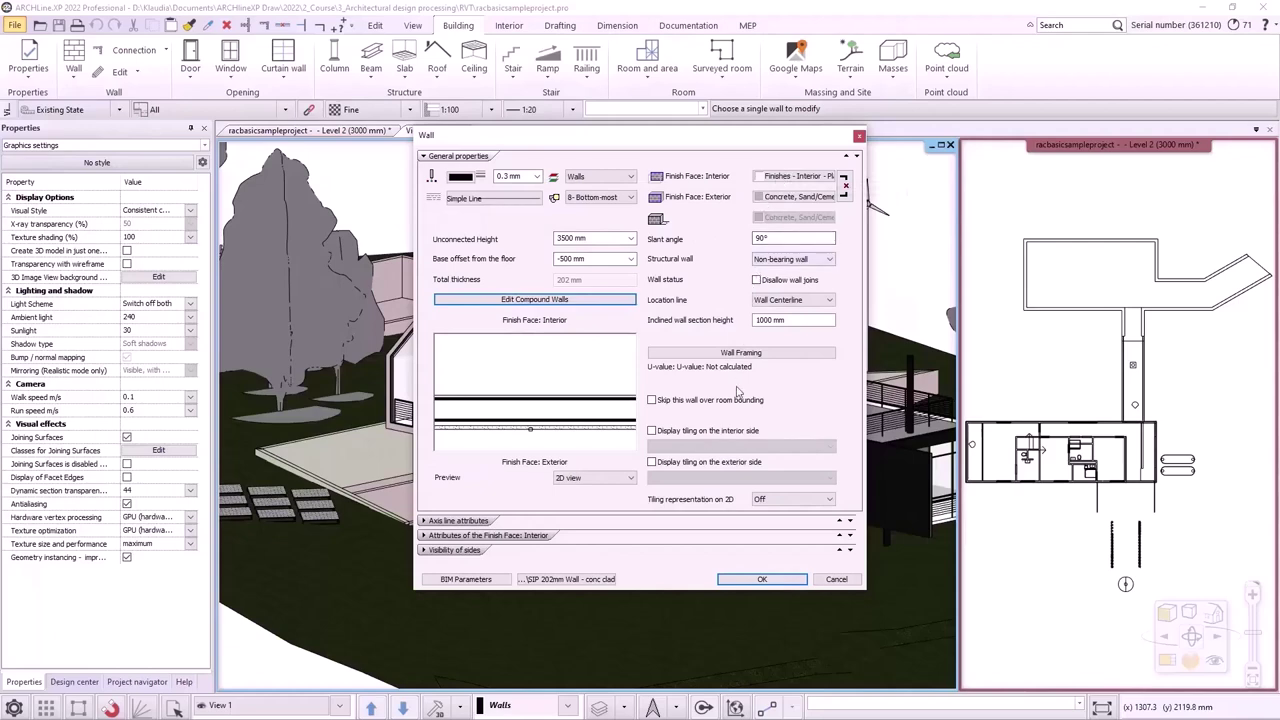
left_click(763, 580)
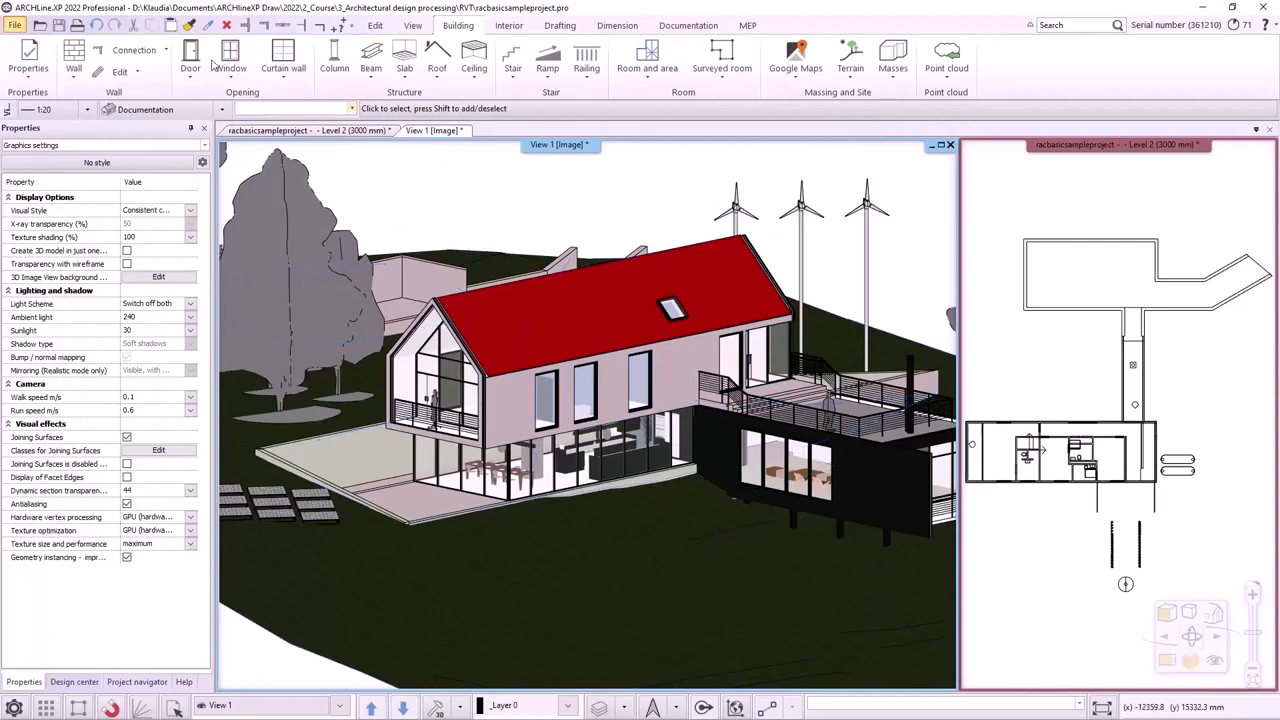
Step: Inspect the available wall and slab styles, picking Interior - 165 Partition (1-hr) and Generic 300, without drawing anything
left_click(72, 58)
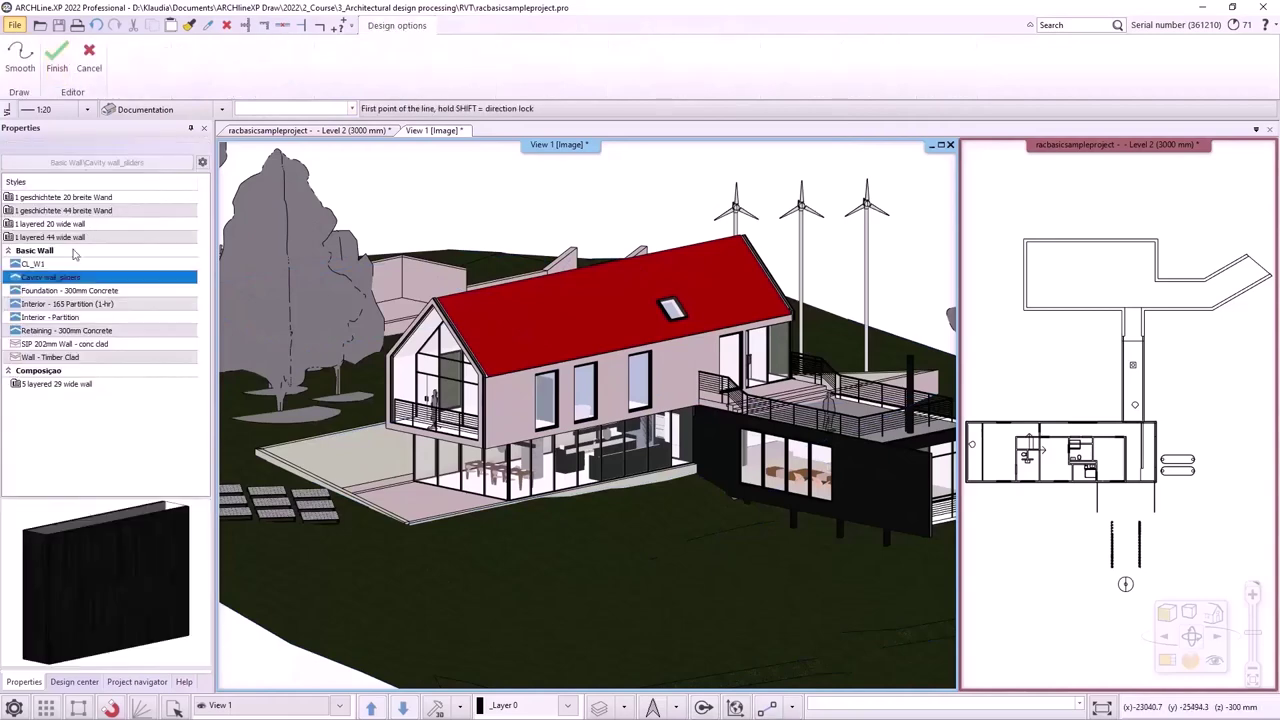
left_click(50, 305)
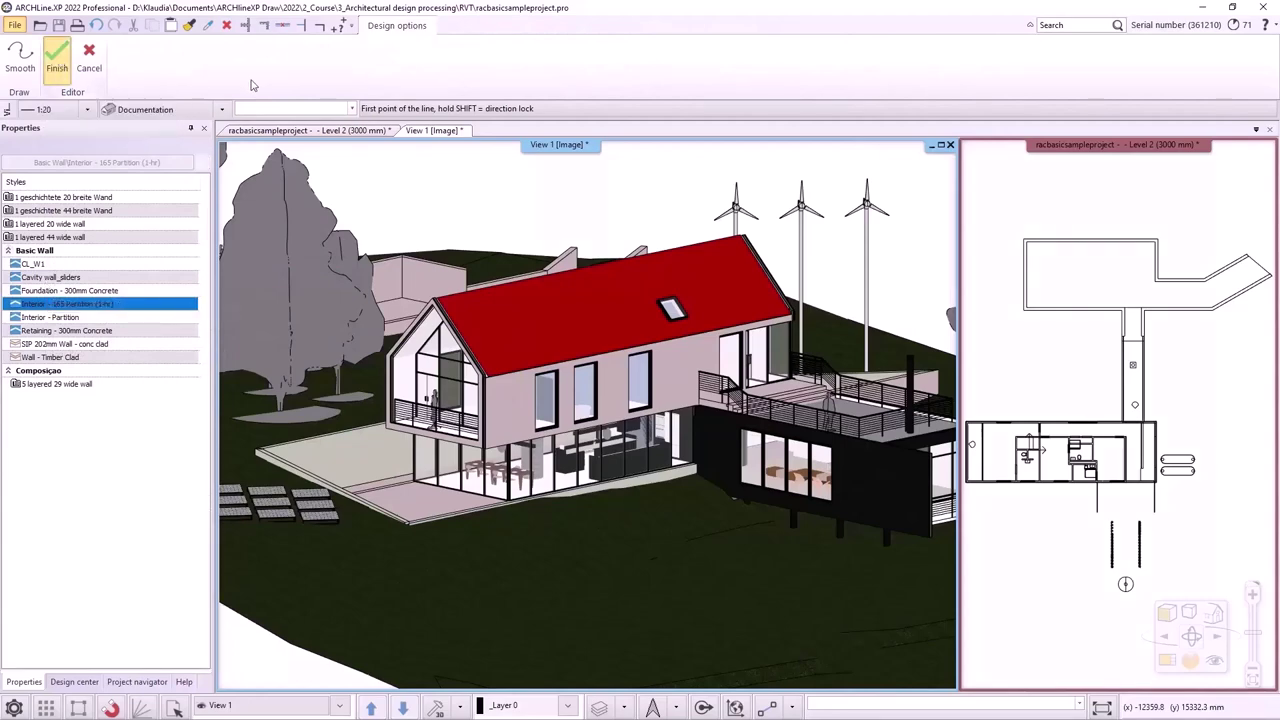
key("Escape")
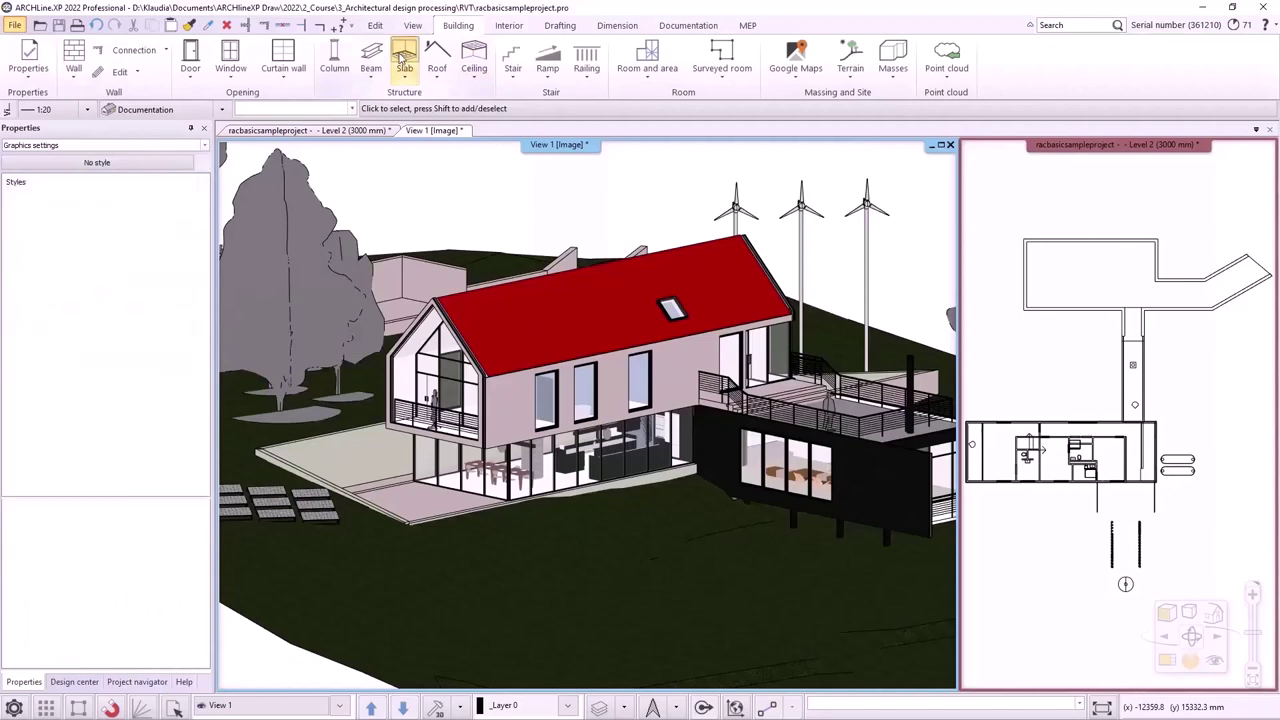
left_click(404, 58)
left_click(58, 235)
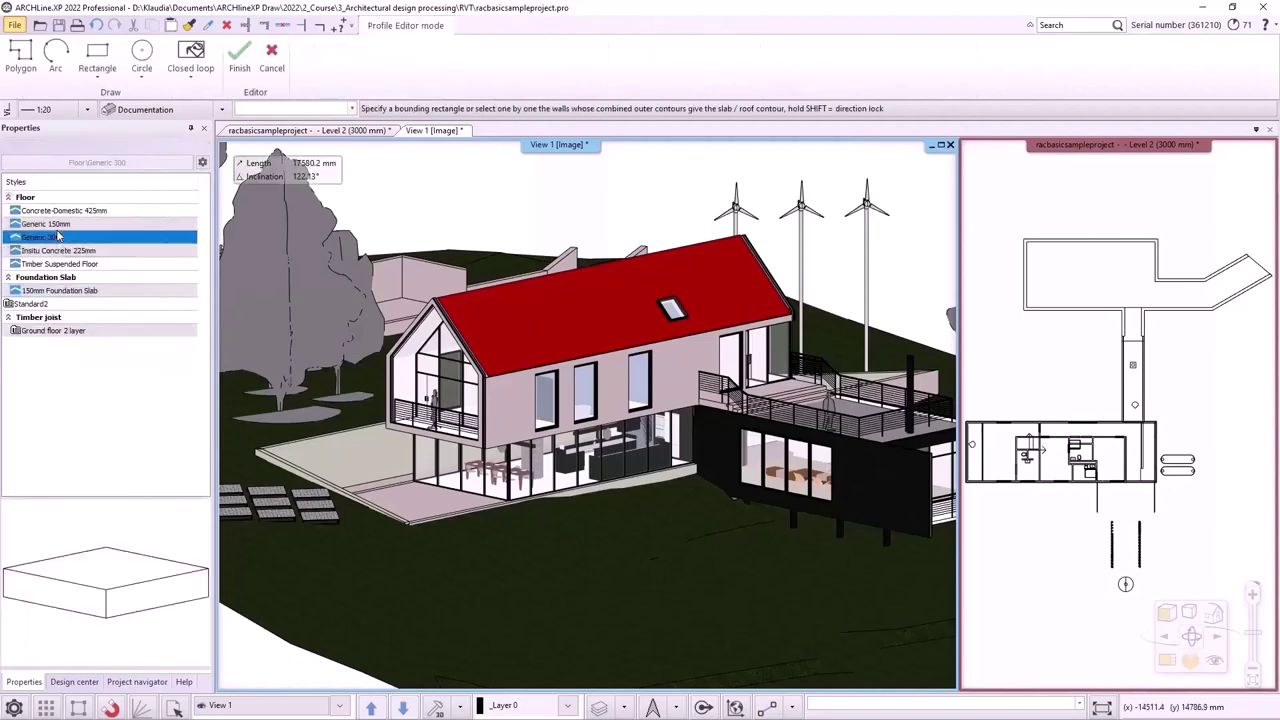
left_click(240, 55)
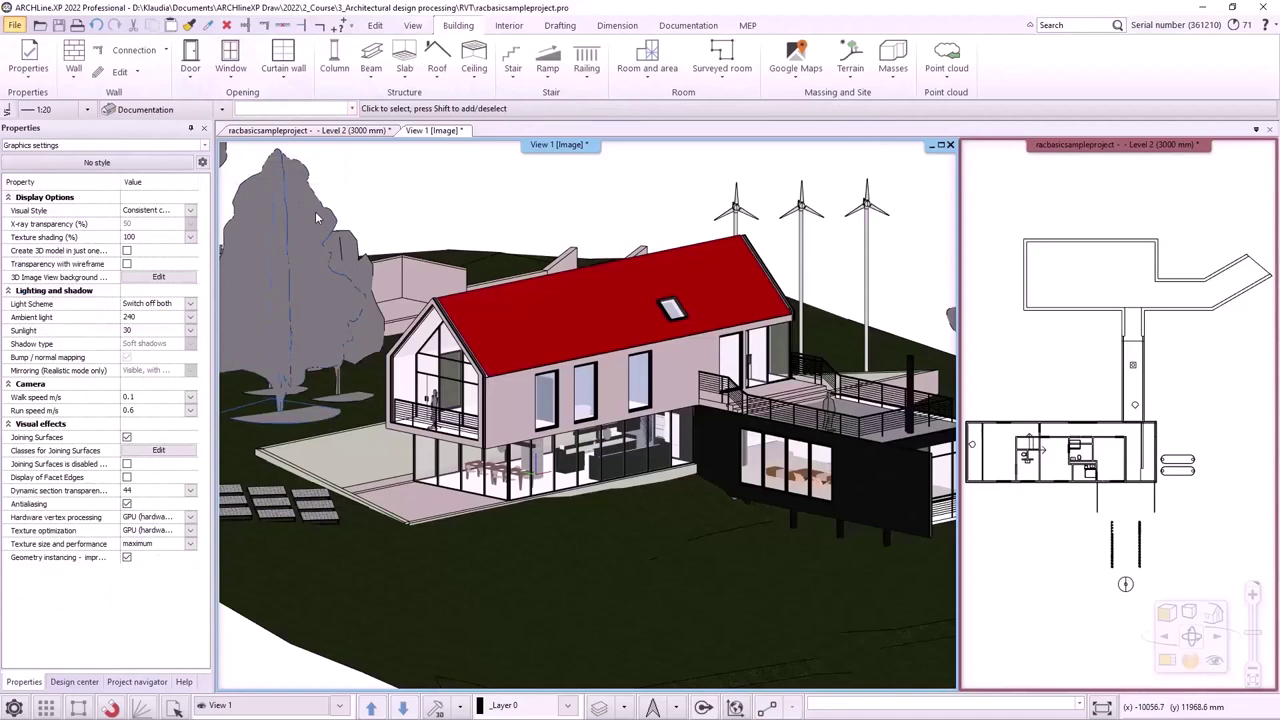
Step: Switch to the Level 2 floor plan and review the imported building's list of levels
left_click(340, 131)
left_click(283, 708)
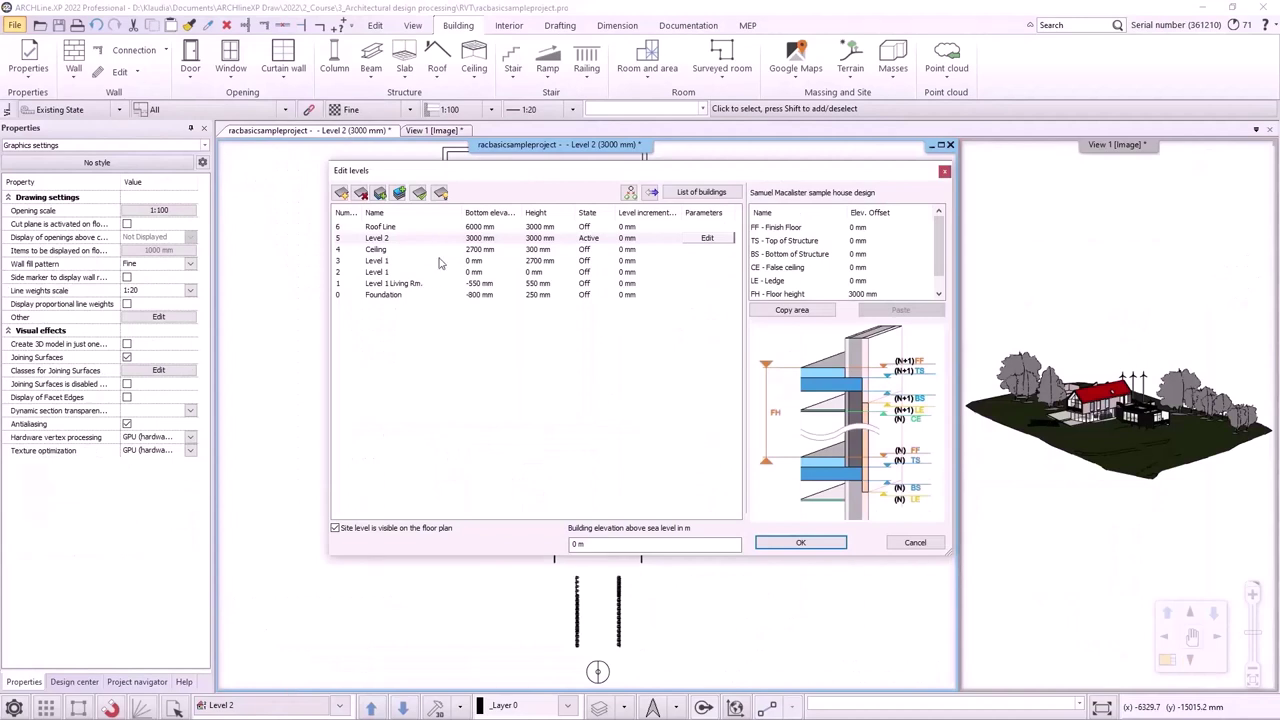
left_click(800, 543)
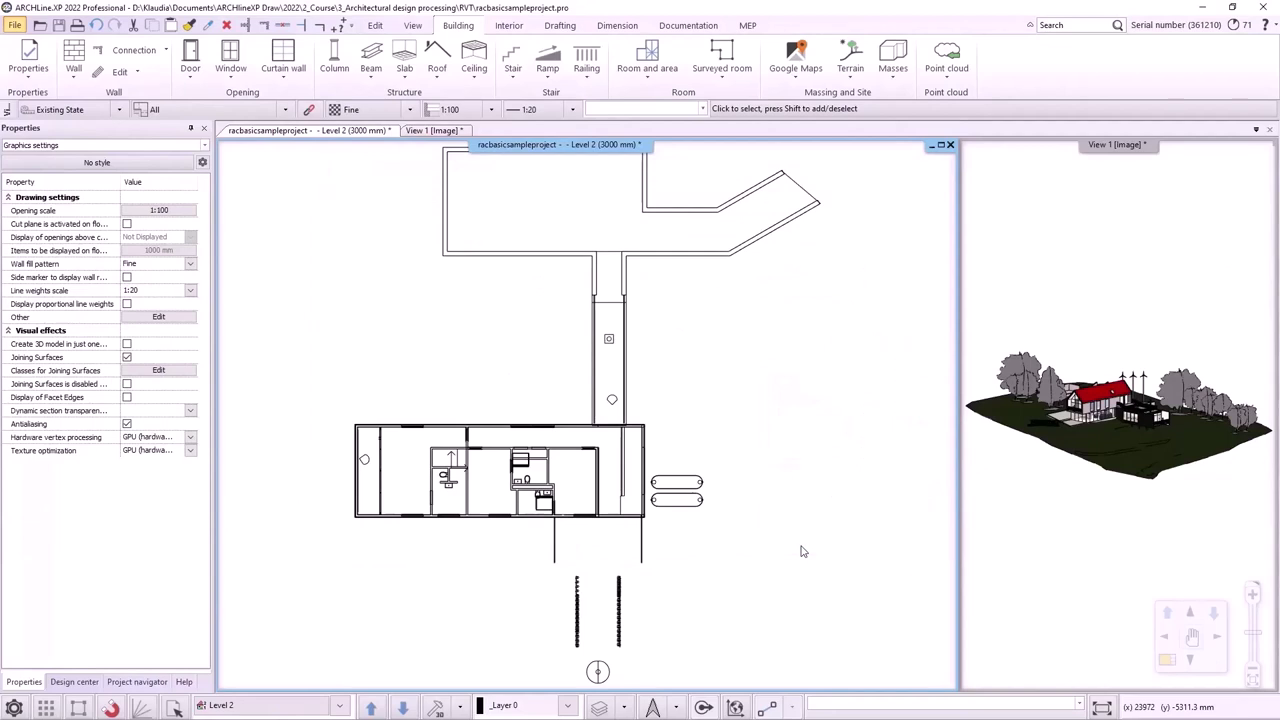
Step: Switch to BIMobject in the browser and filter the Doors category by file type Revit and brand K.LINE
left_click(1205, 12)
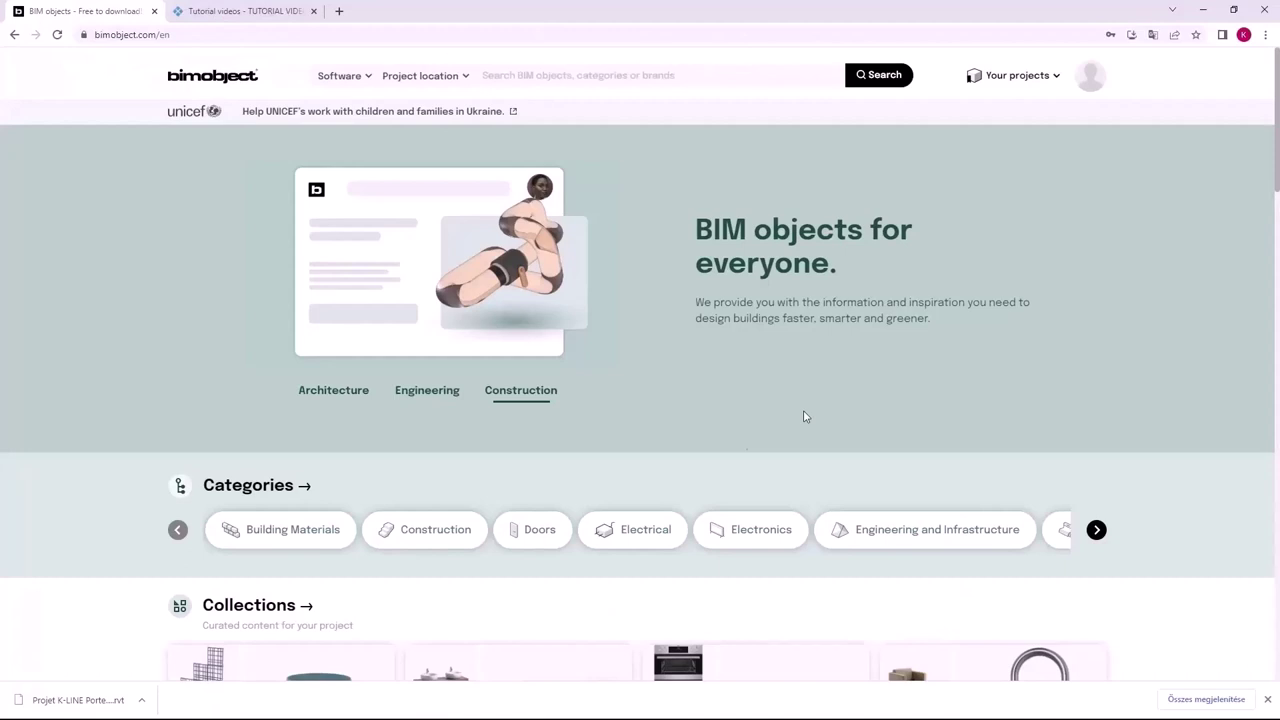
left_click(540, 530)
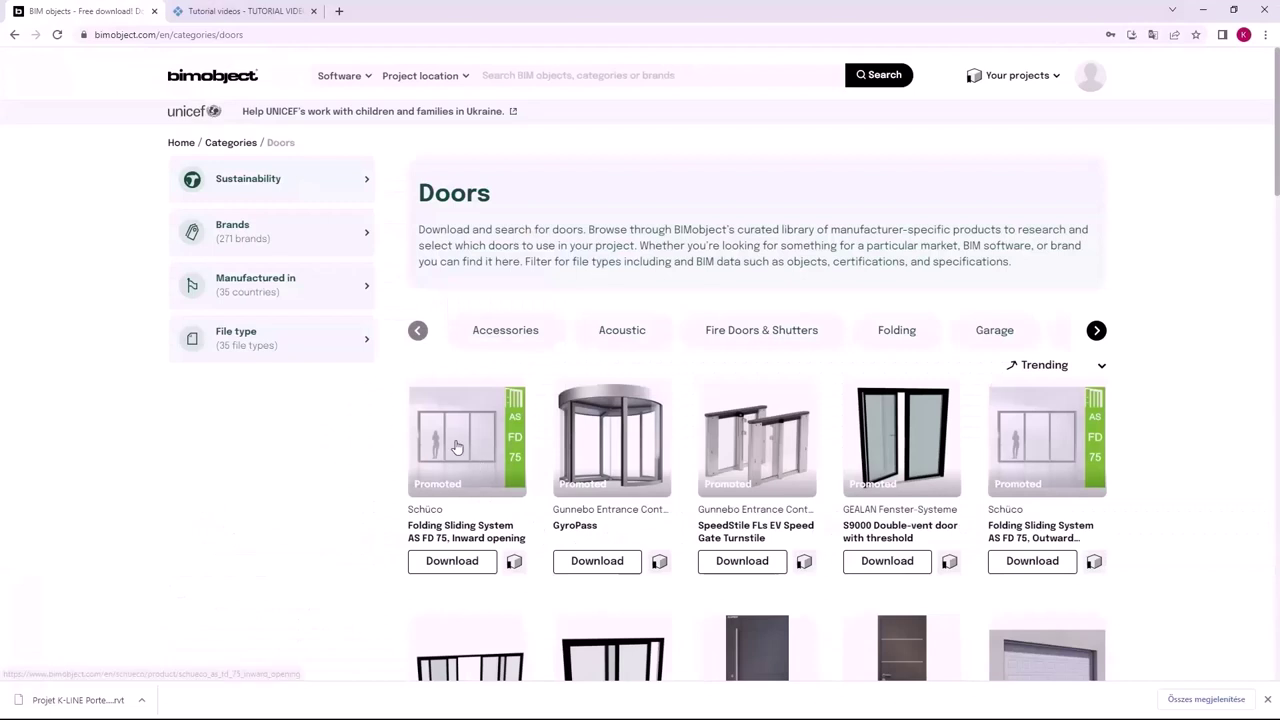
left_click(364, 340)
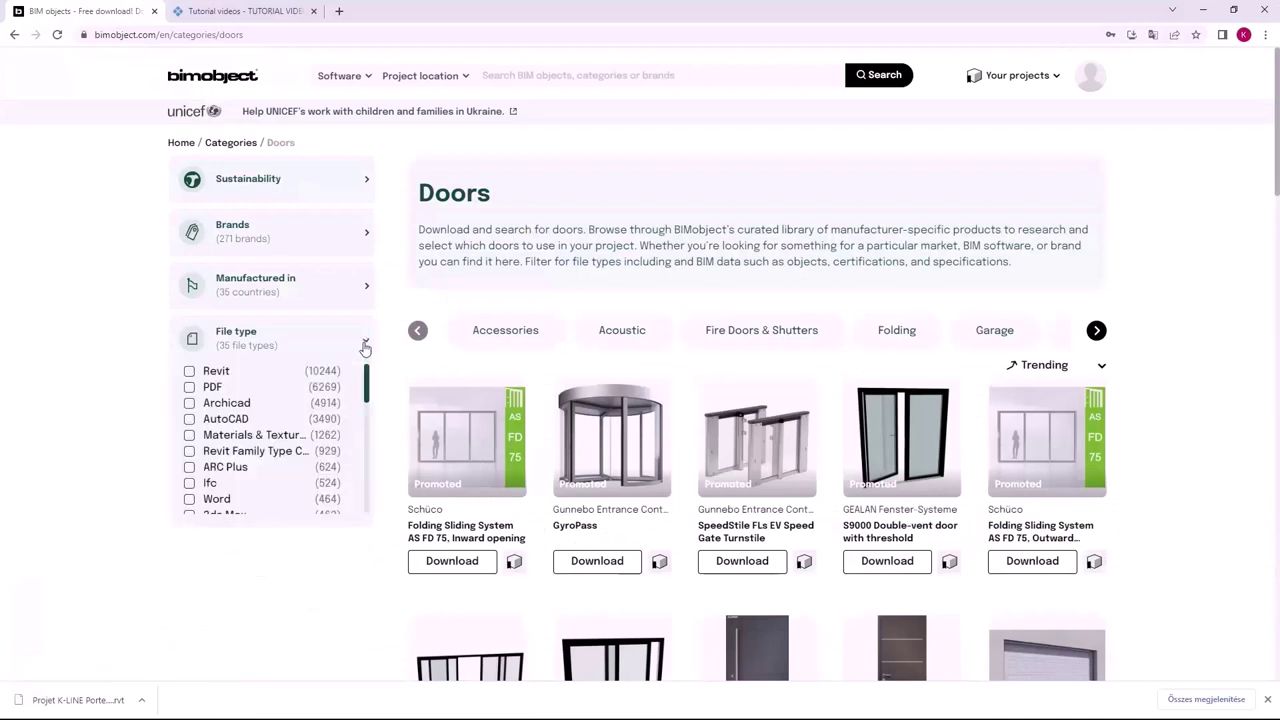
left_click(216, 376)
left_click(364, 248)
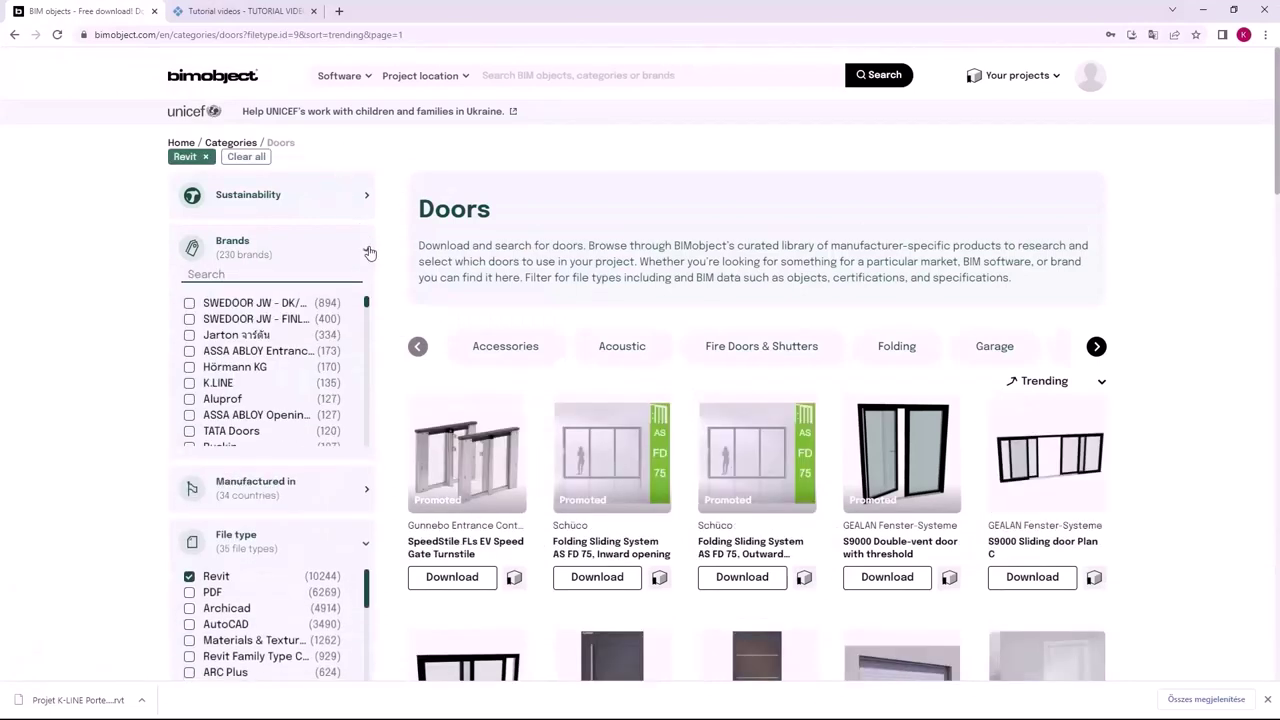
left_click(189, 391)
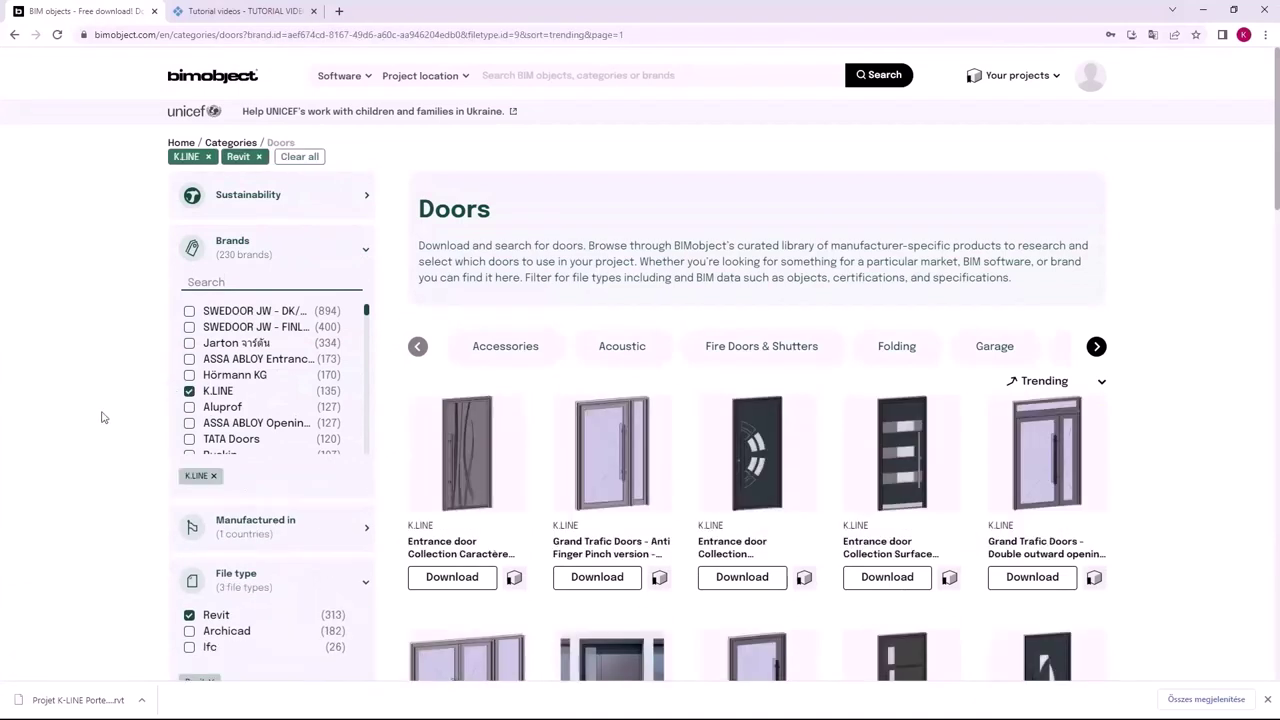
Step: Download the Revit RENO version of the K.LINE Entrance door Collection Surface MOJAVE
left_click(877, 455)
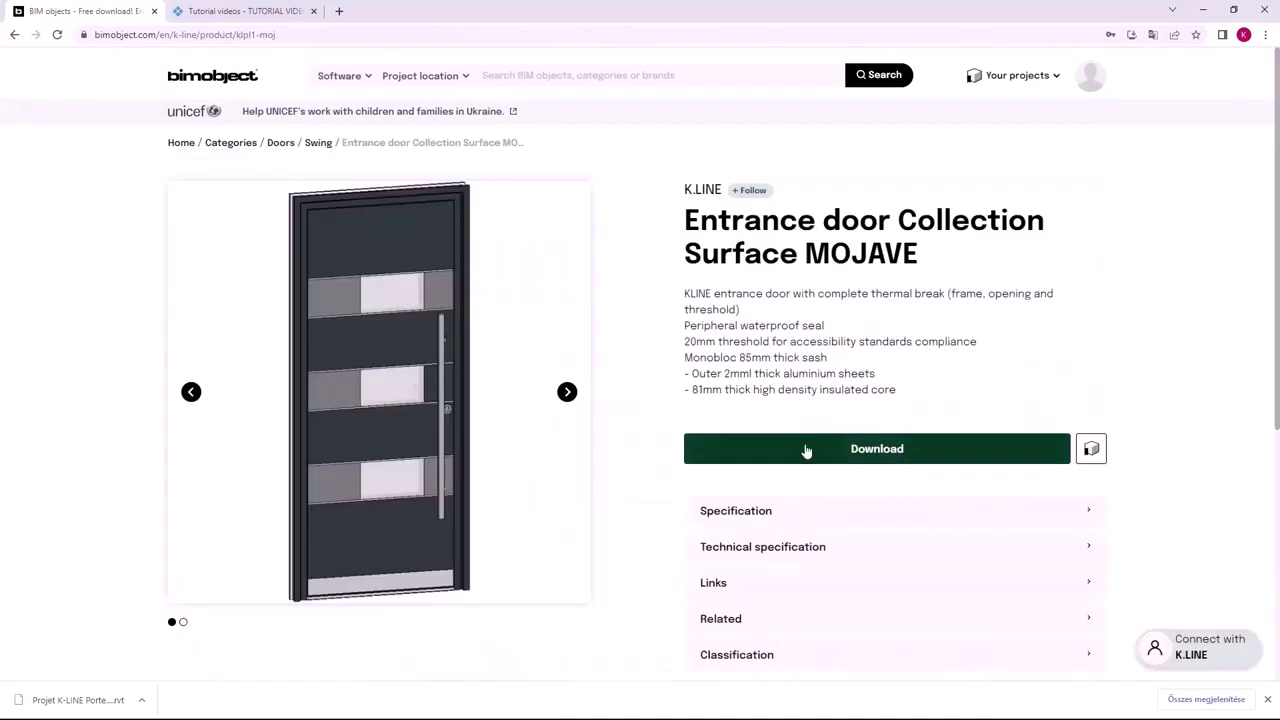
left_click(806, 451)
left_click(837, 298)
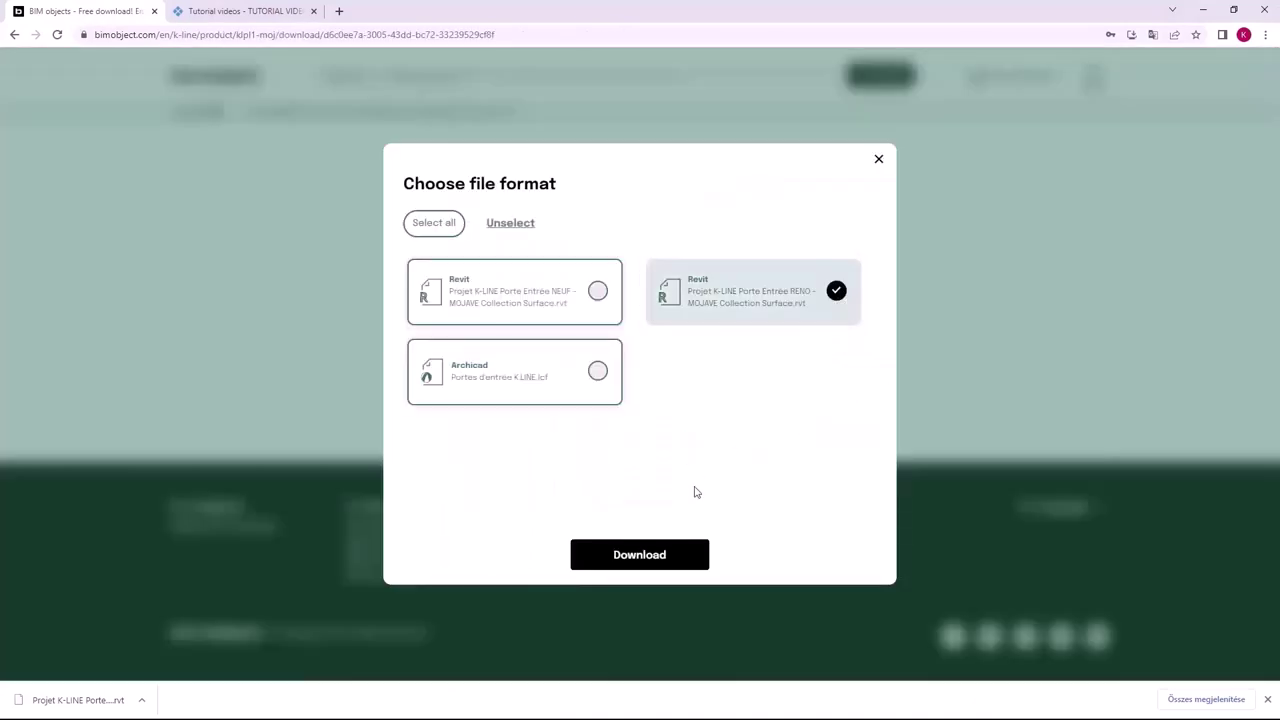
left_click(651, 555)
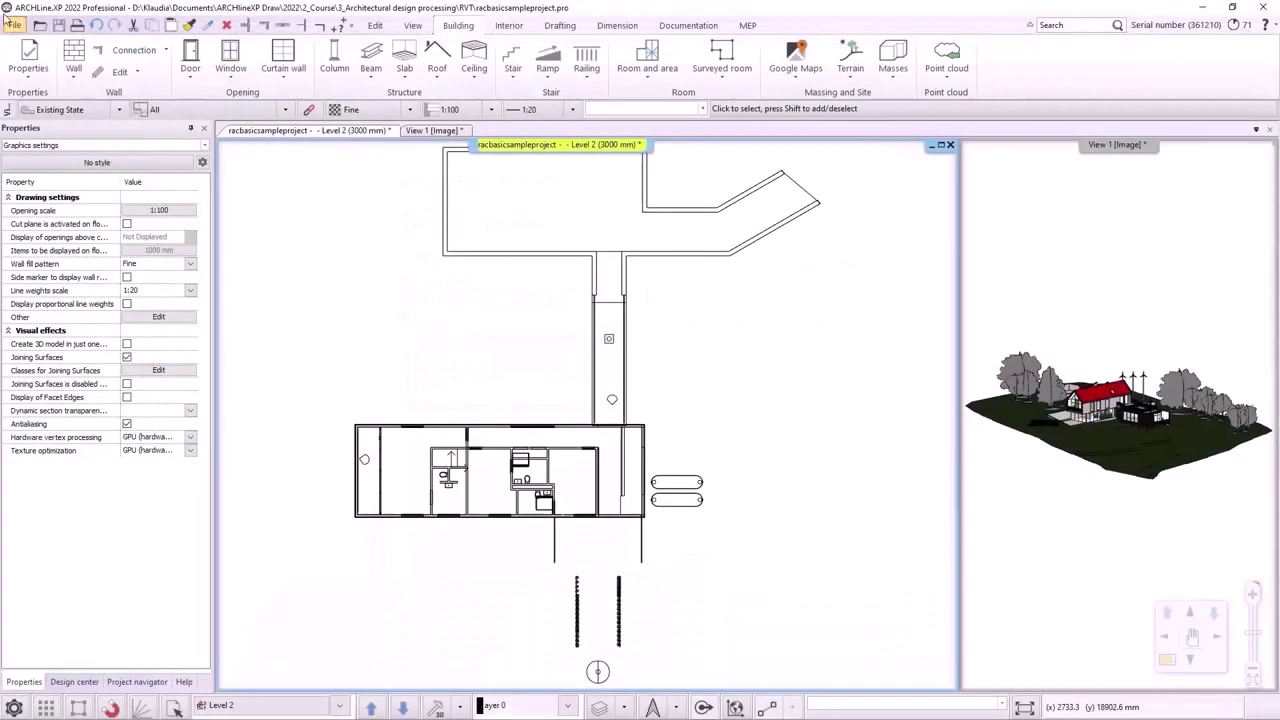
Step: Return to ARCHLine.XP and create a new project, accepting the default project properties
left_click(15, 26)
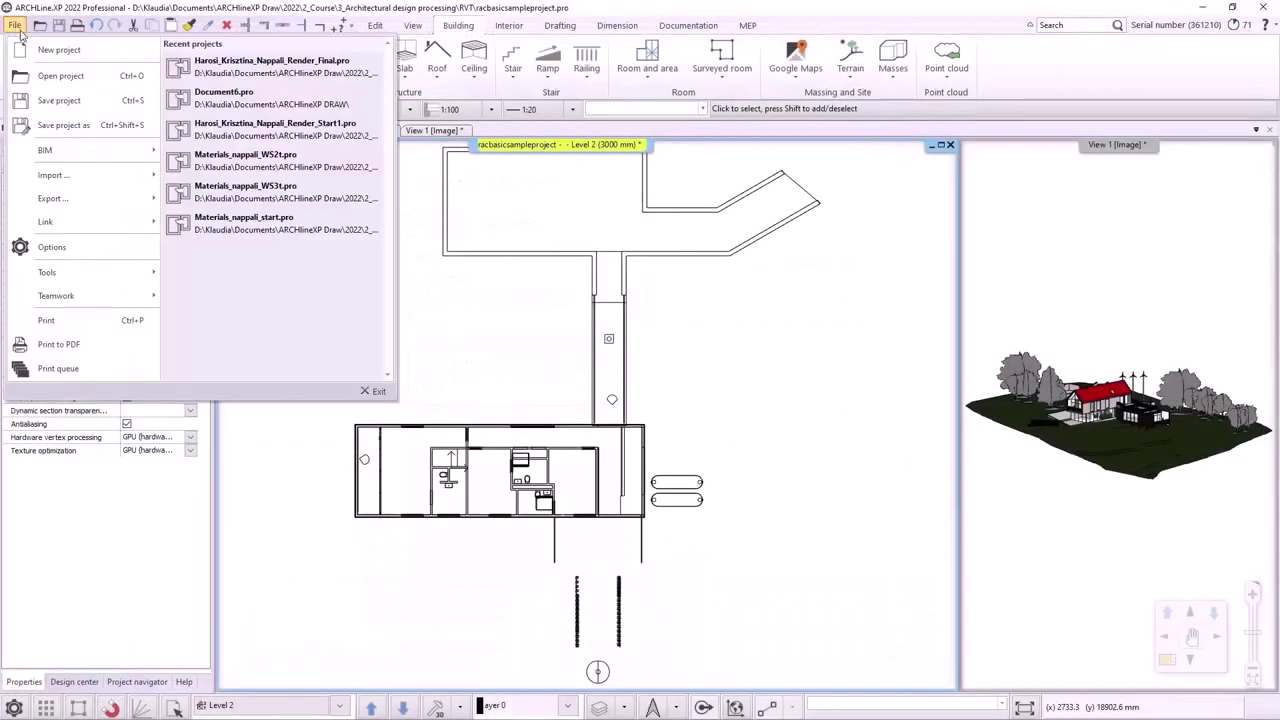
left_click(40, 50)
left_click(550, 414)
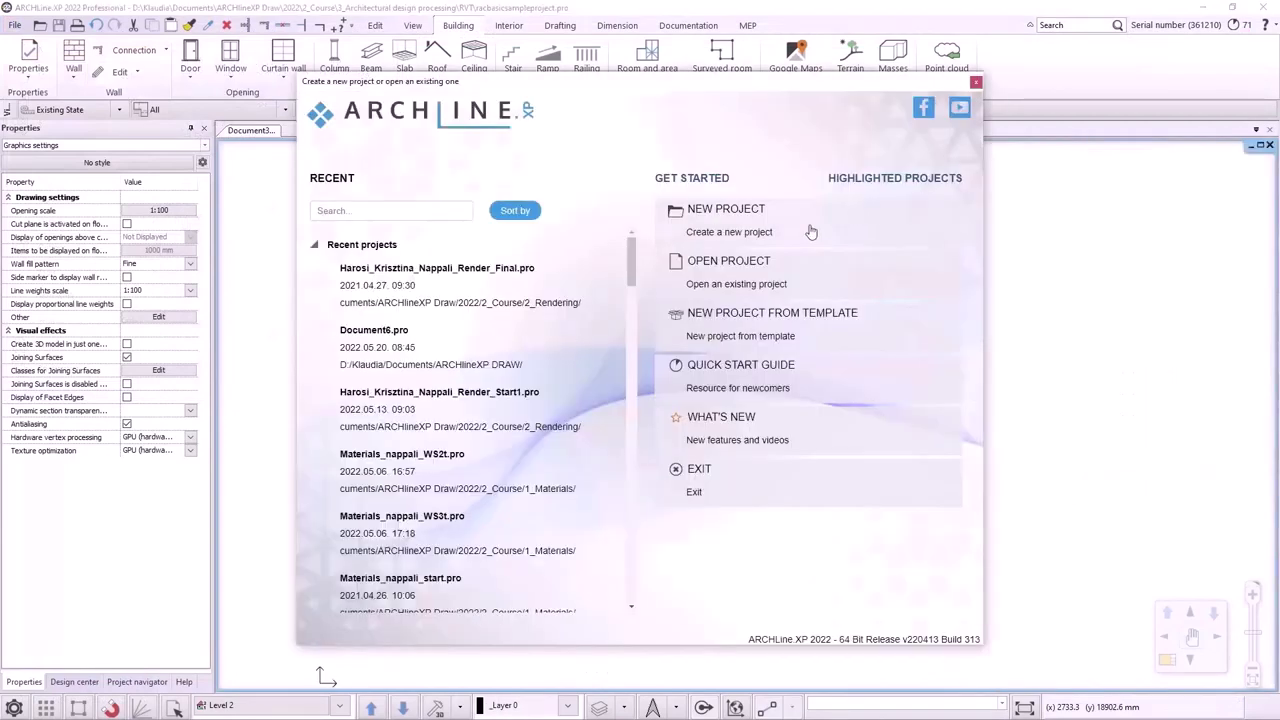
left_click(735, 206)
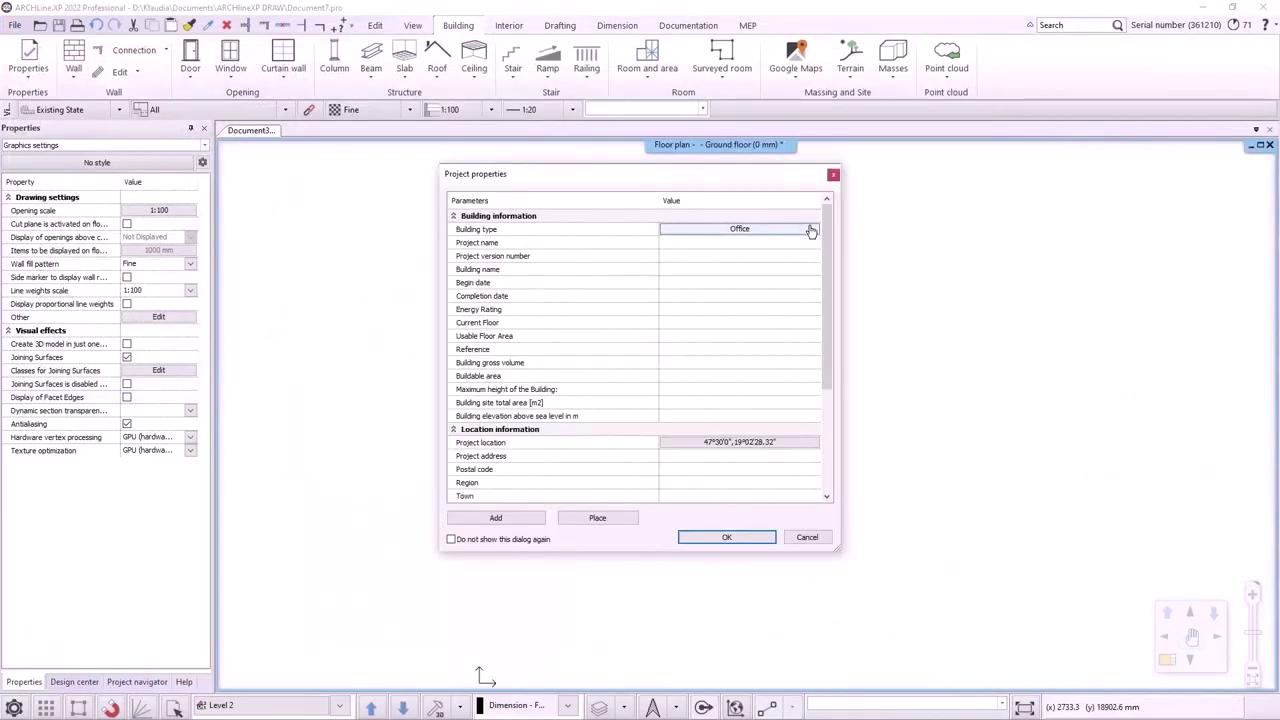
left_click(727, 537)
Step: Choose the downloaded "Projet K-LINE Porte Entrée RENO - MOJAVE Collection Surface (1).rvt" for Revit import
left_click(15, 26)
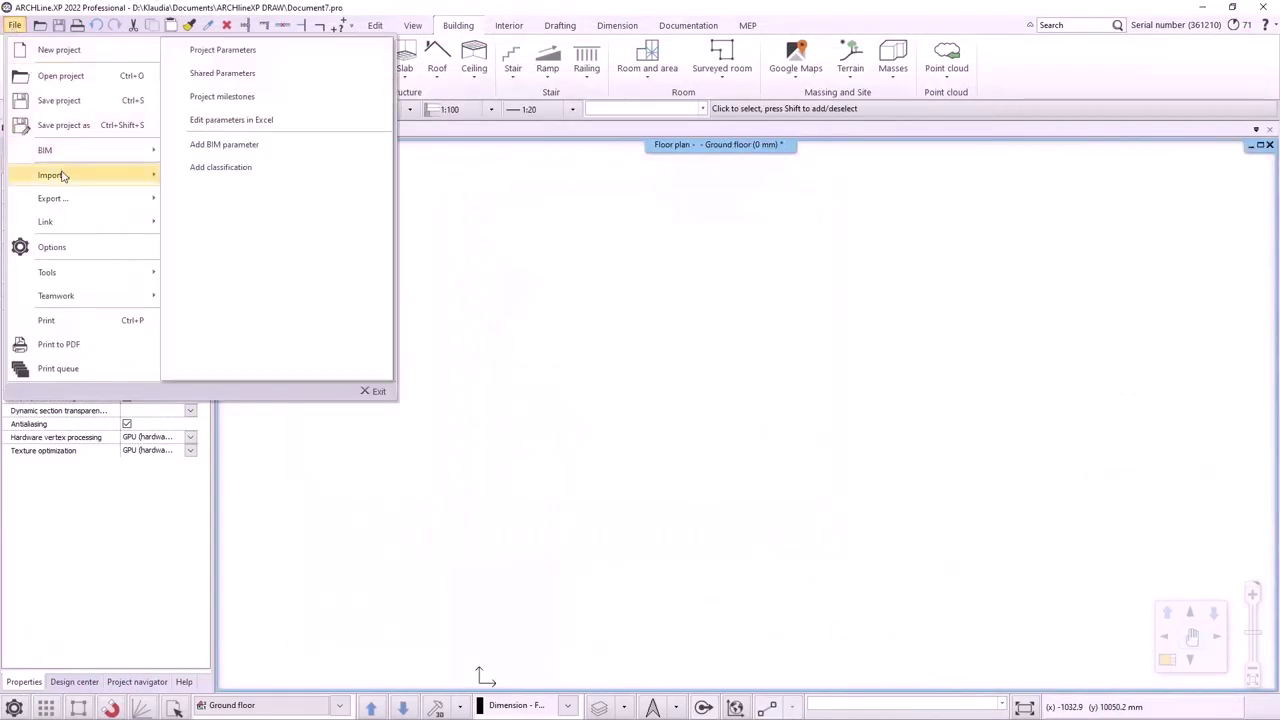
mouse_move(49, 174)
left_click(200, 197)
left_click(477, 310)
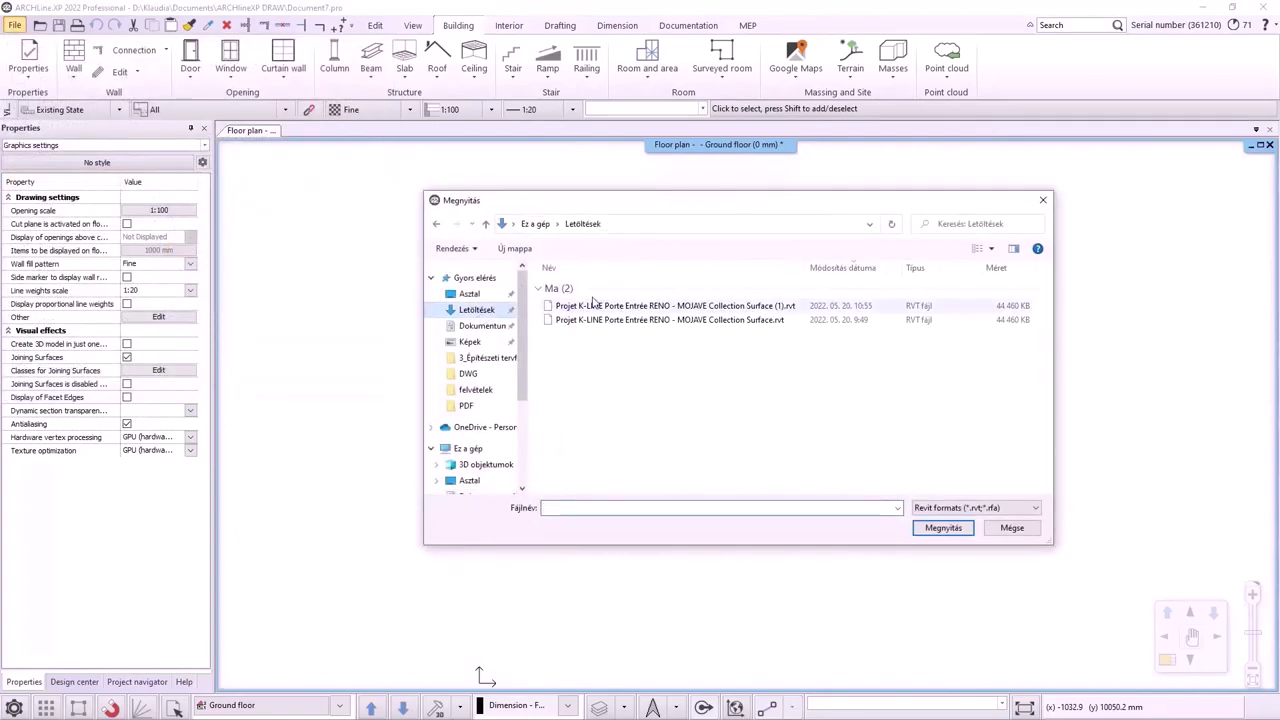
left_click(596, 303)
left_click(943, 527)
Step: Run the Revit import, discard the current unsaved project, and dismiss the import summary
left_click(636, 345)
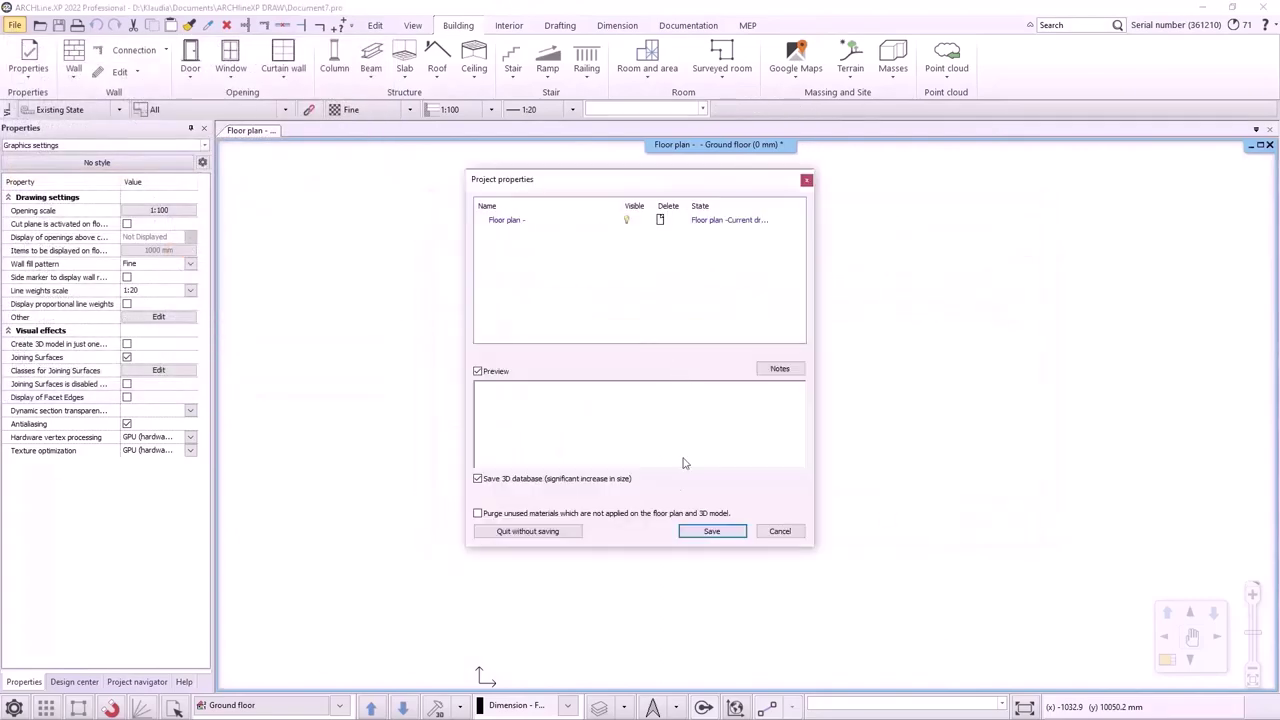
left_click(535, 537)
left_click(666, 397)
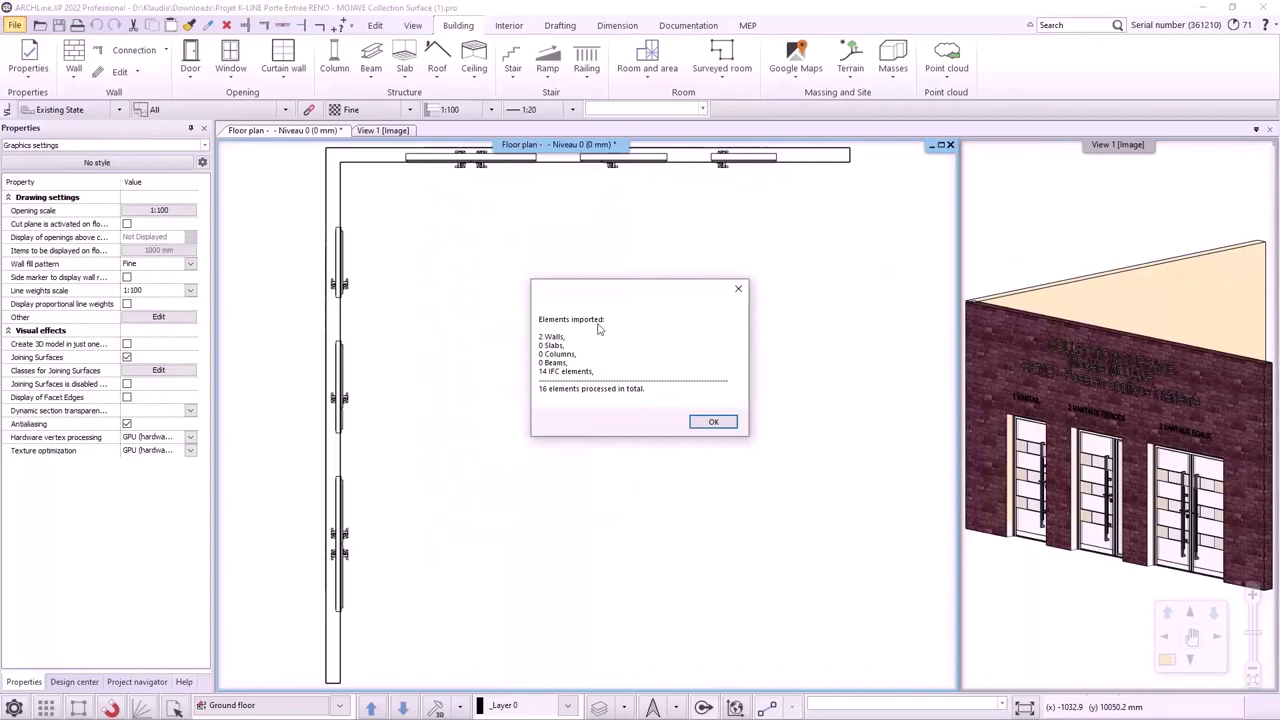
left_click(714, 422)
Step: Convert the single-leaf 1 VANTAIL door object to a Door opening, aligning its front hotspots with the frame and excluding the handle
scroll(633, 345, "up", 3)
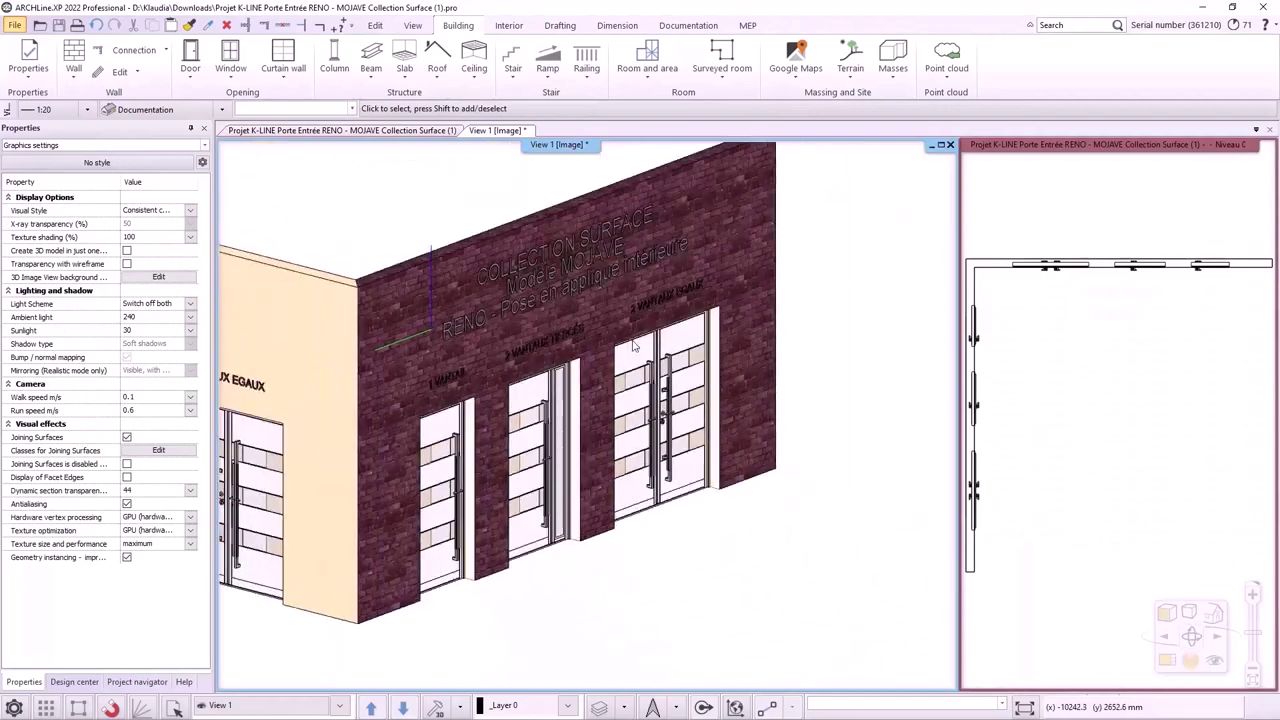
middle_click_drag(633, 345, 581, 379)
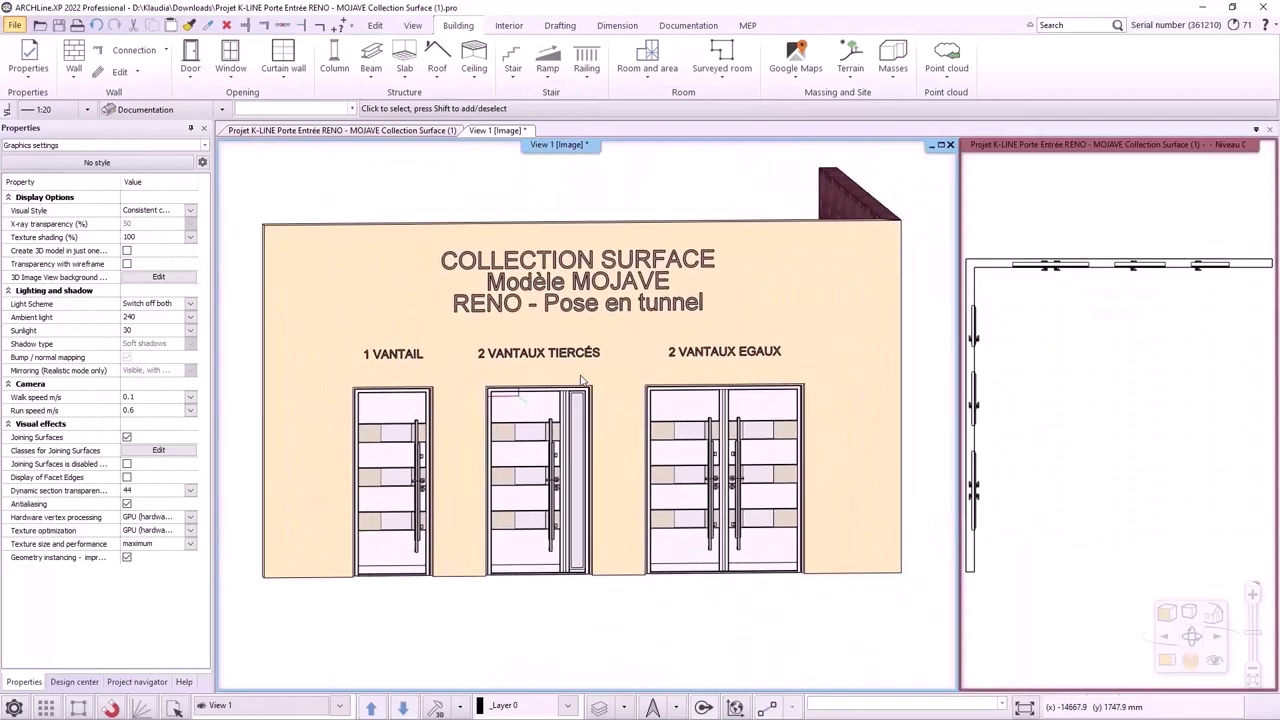
right_click(398, 470)
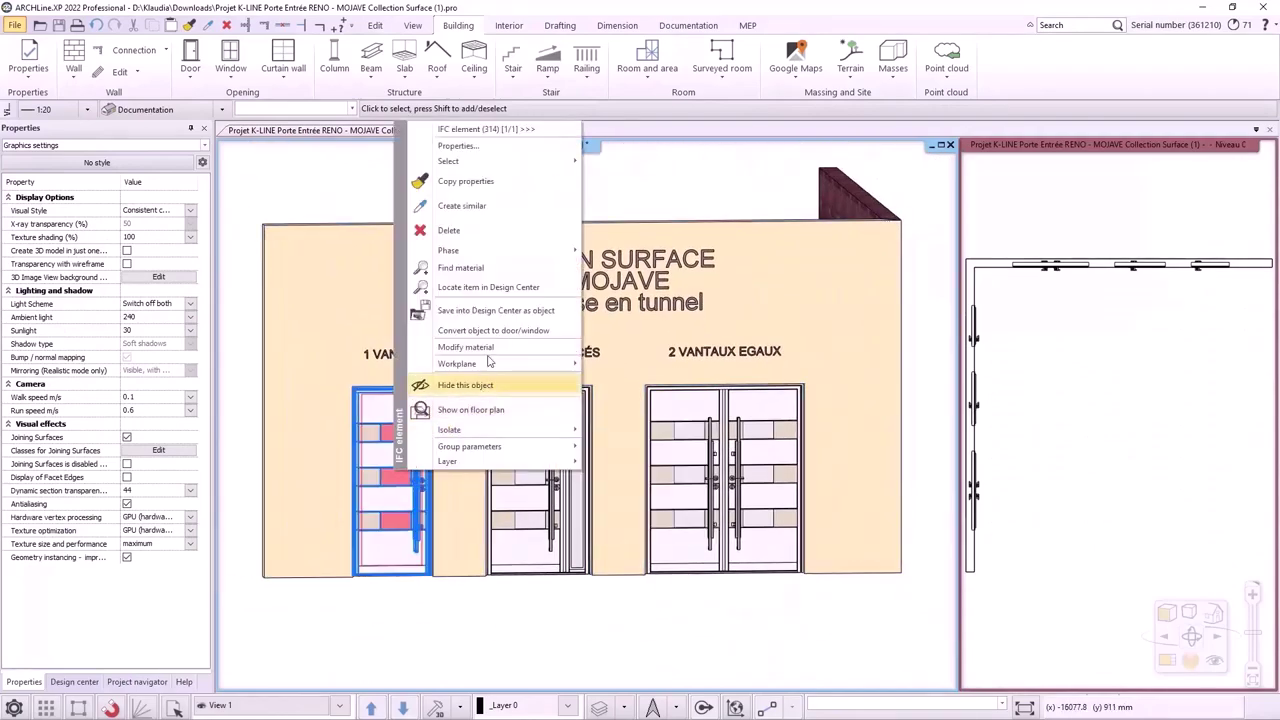
left_click(497, 331)
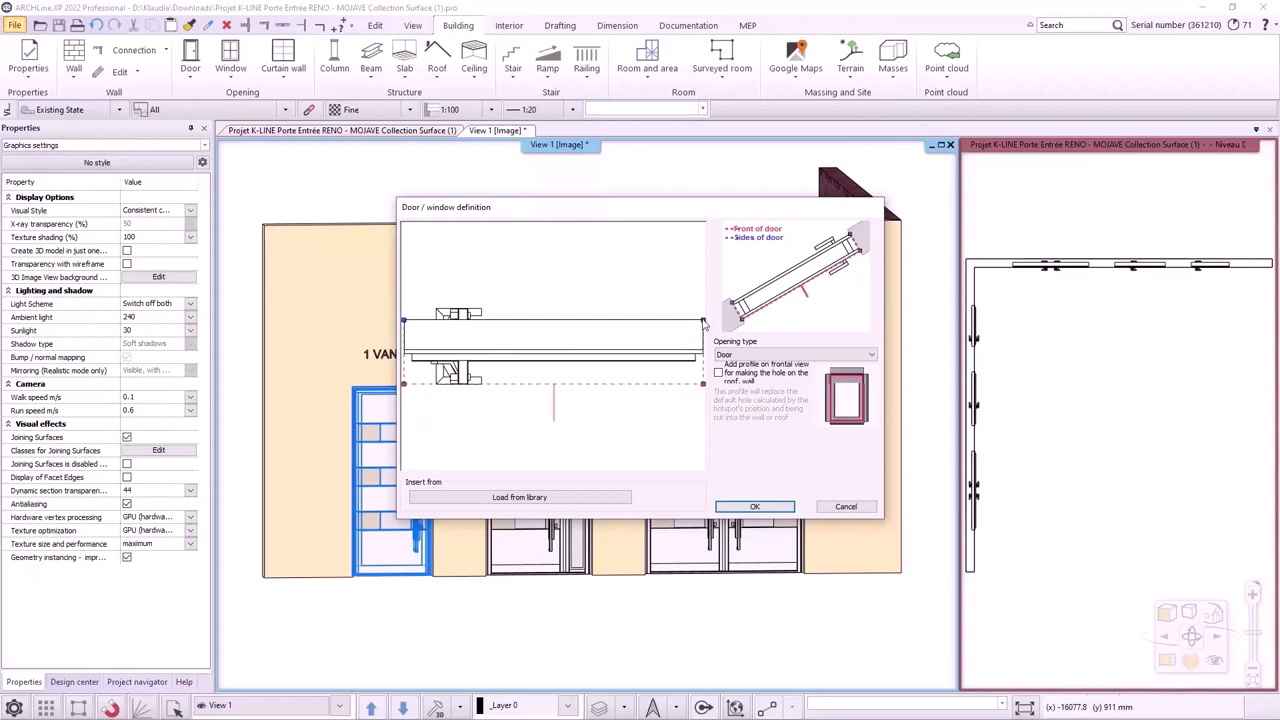
left_click_drag(704, 384, 706, 366)
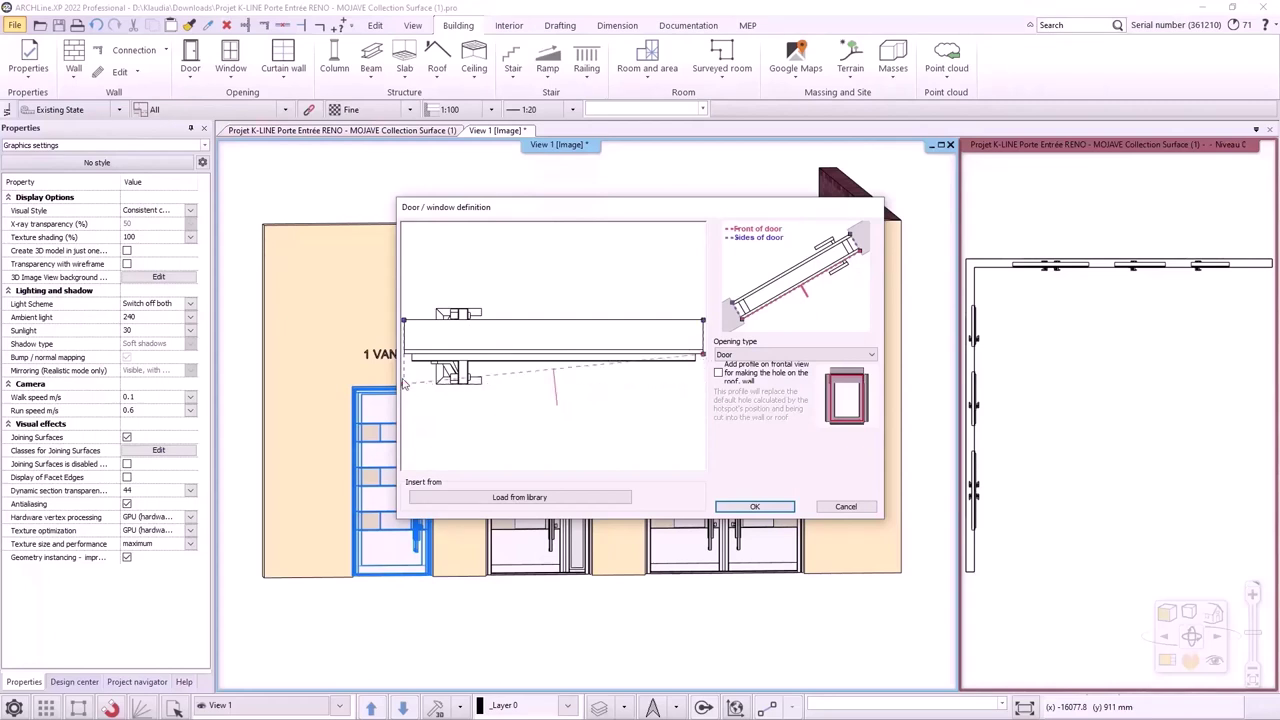
left_click_drag(404, 383, 405, 358)
left_click(752, 506)
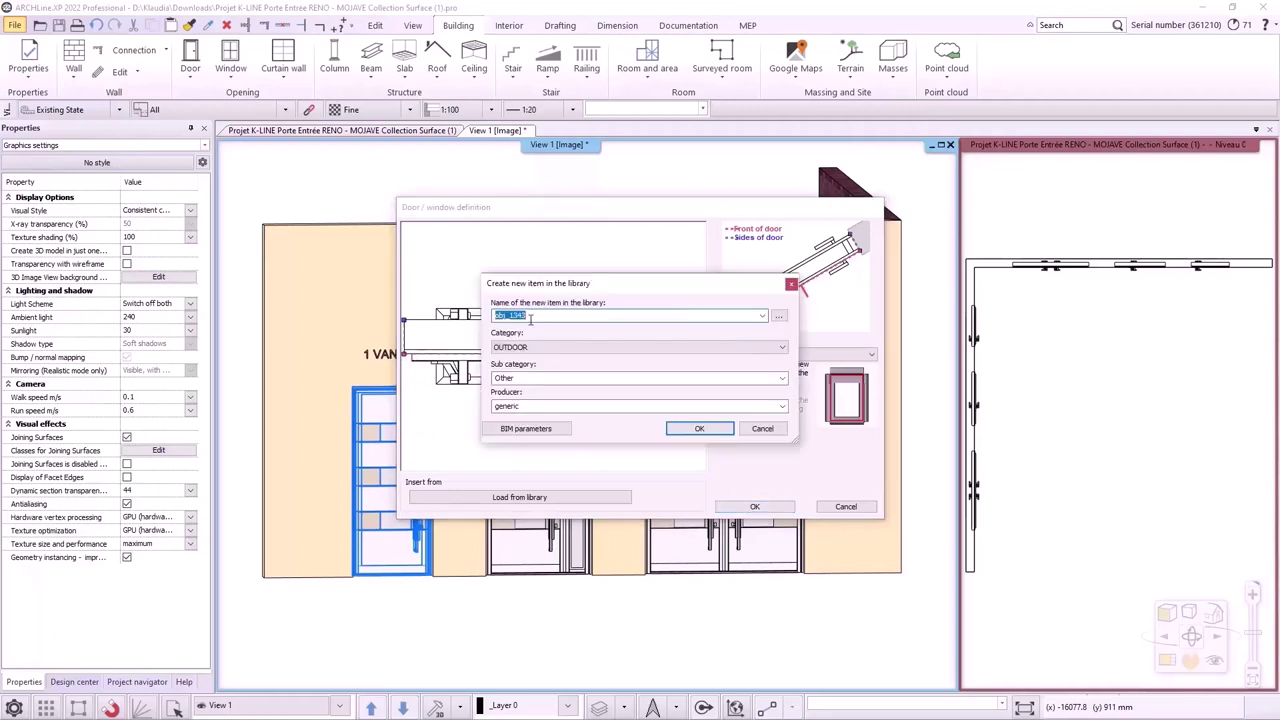
Step: Save the converted single-leaf door in the library as "K-line 1", overwriting the existing object
type("K-lin")
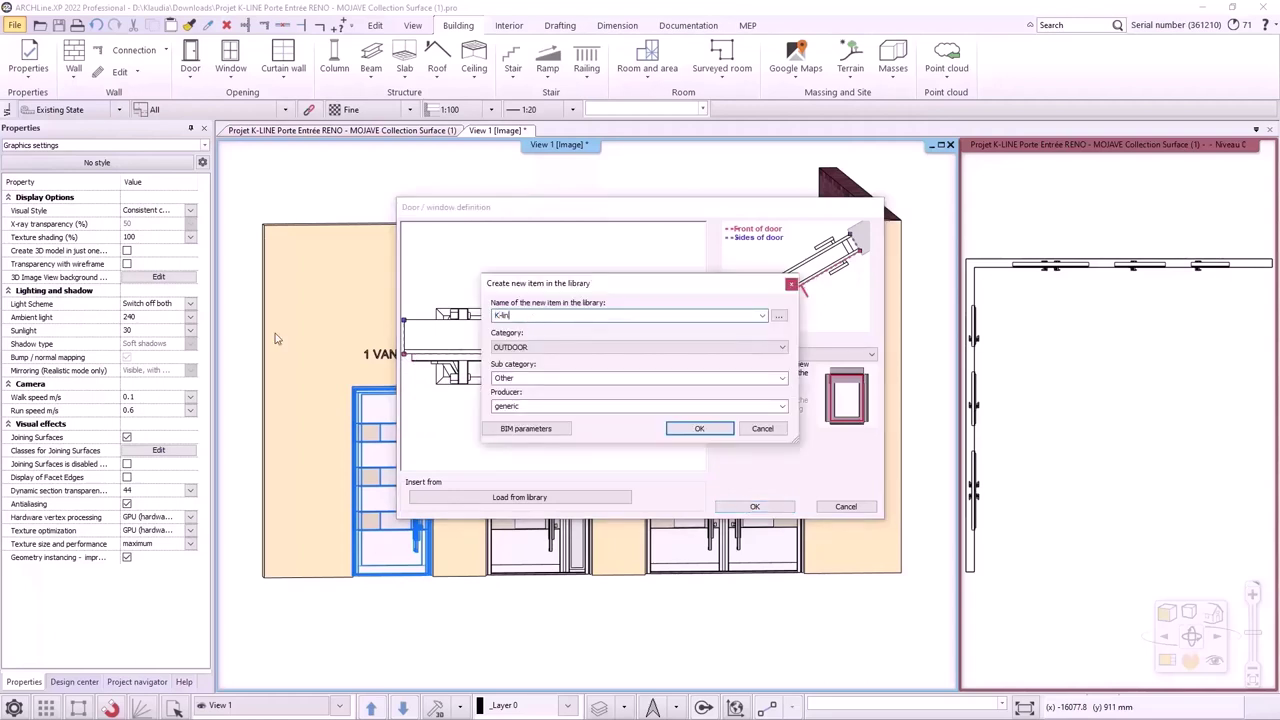
type("e 1")
left_click(699, 428)
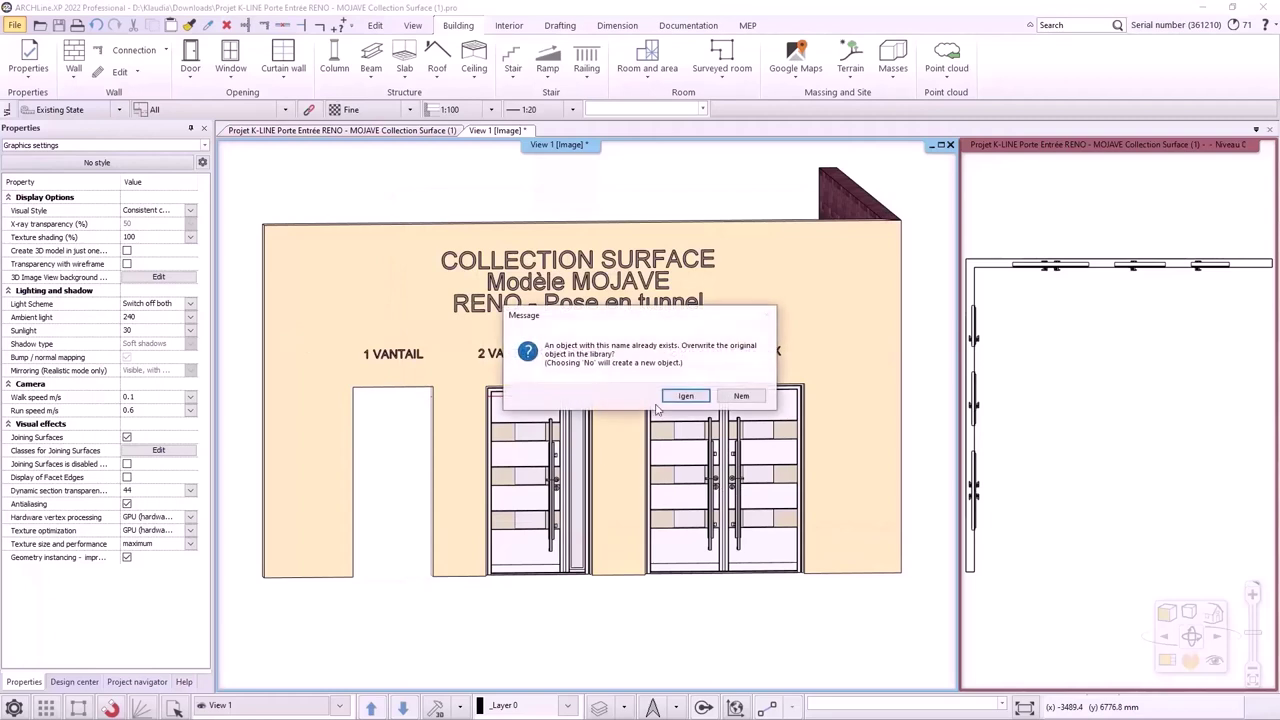
left_click(690, 398)
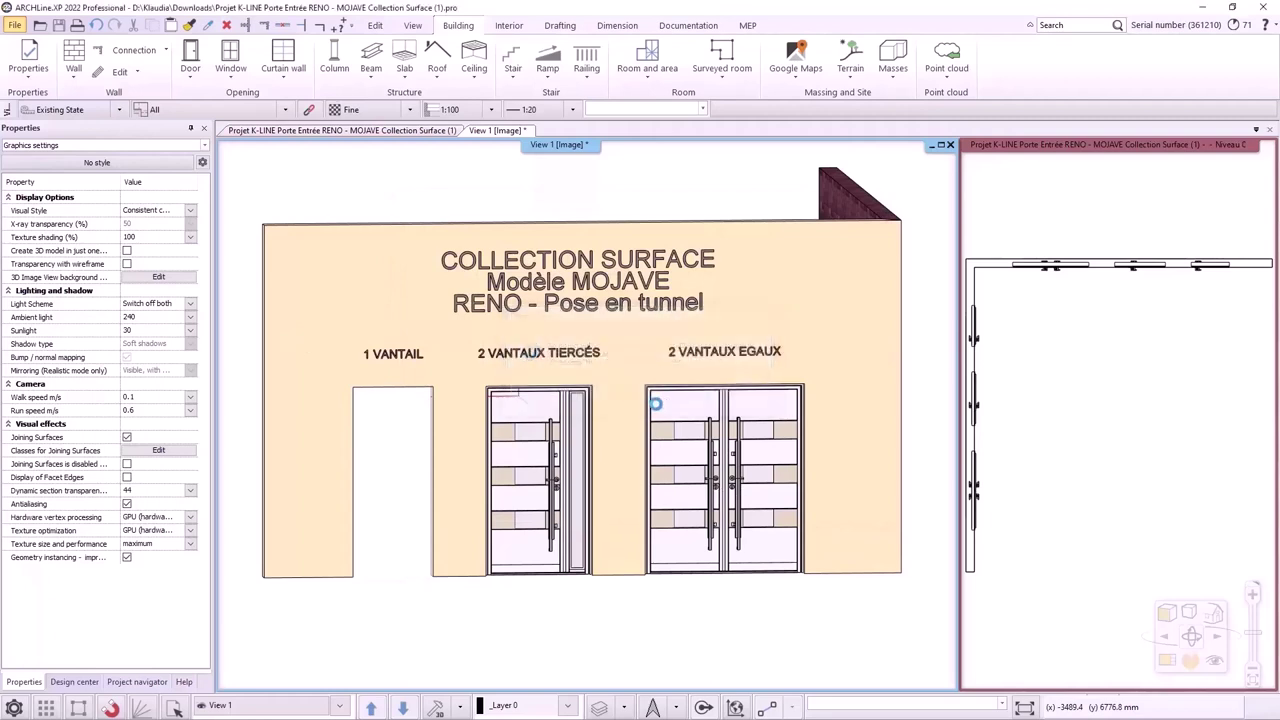
Step: Convert the 2 VANTAUX TIERCÉS door object to a Door opening, aligning its corner hotspots with the frame
right_click(516, 451)
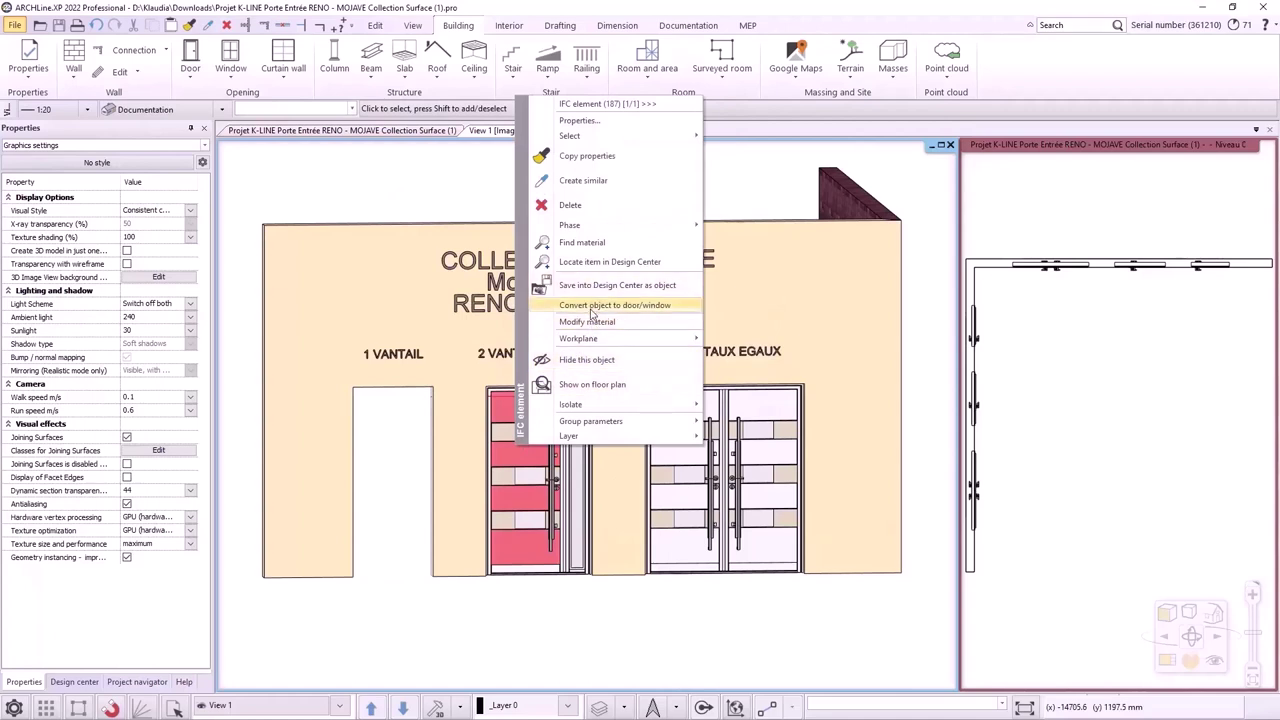
left_click(592, 306)
left_click(708, 326)
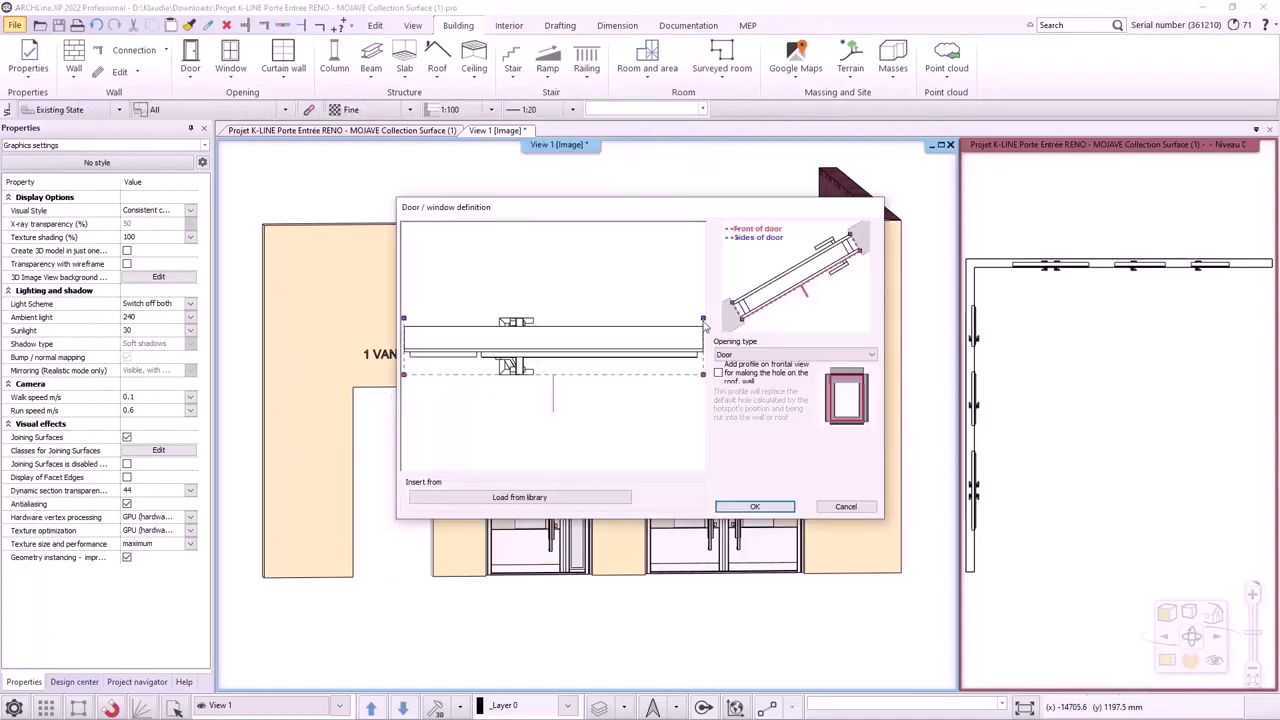
left_click(404, 377)
left_click(705, 370)
left_click(754, 506)
Step: Save the converted 2 VANTAUX TIERCÉS door in the library as "K-Line2", overwriting the existing object
double_click(534, 319)
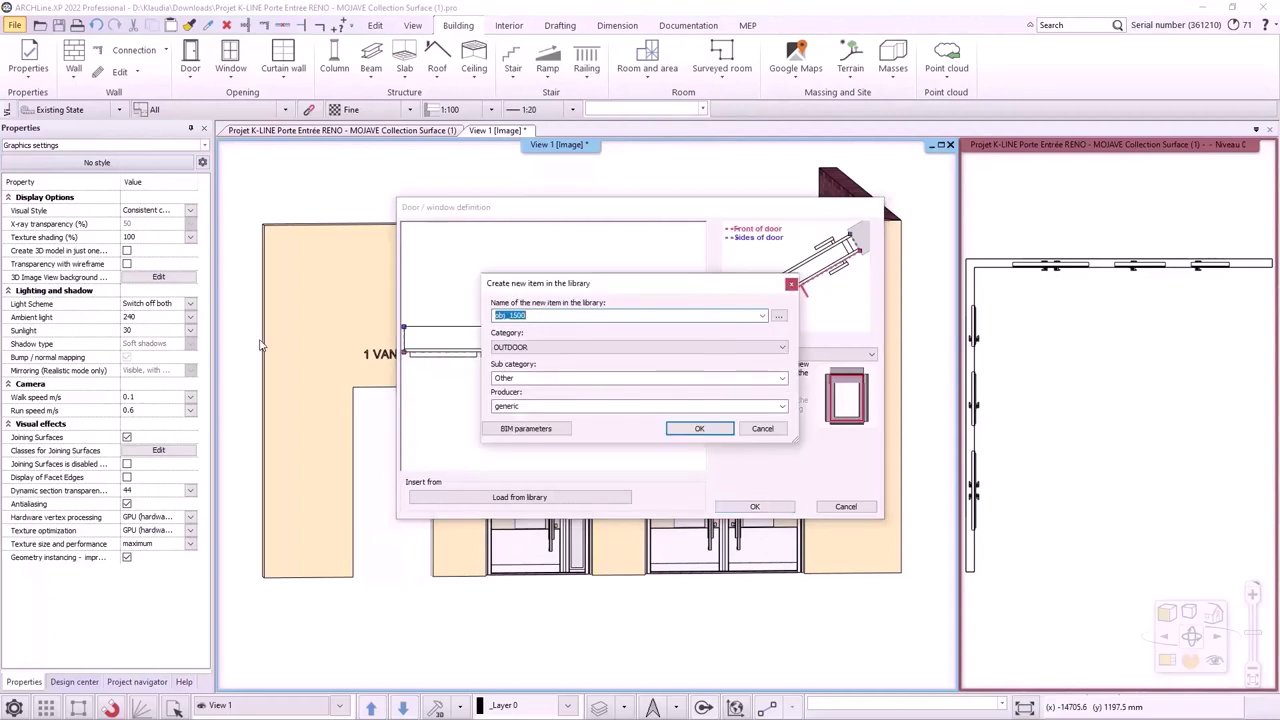
type("K-Line2")
left_click(690, 429)
left_click(680, 398)
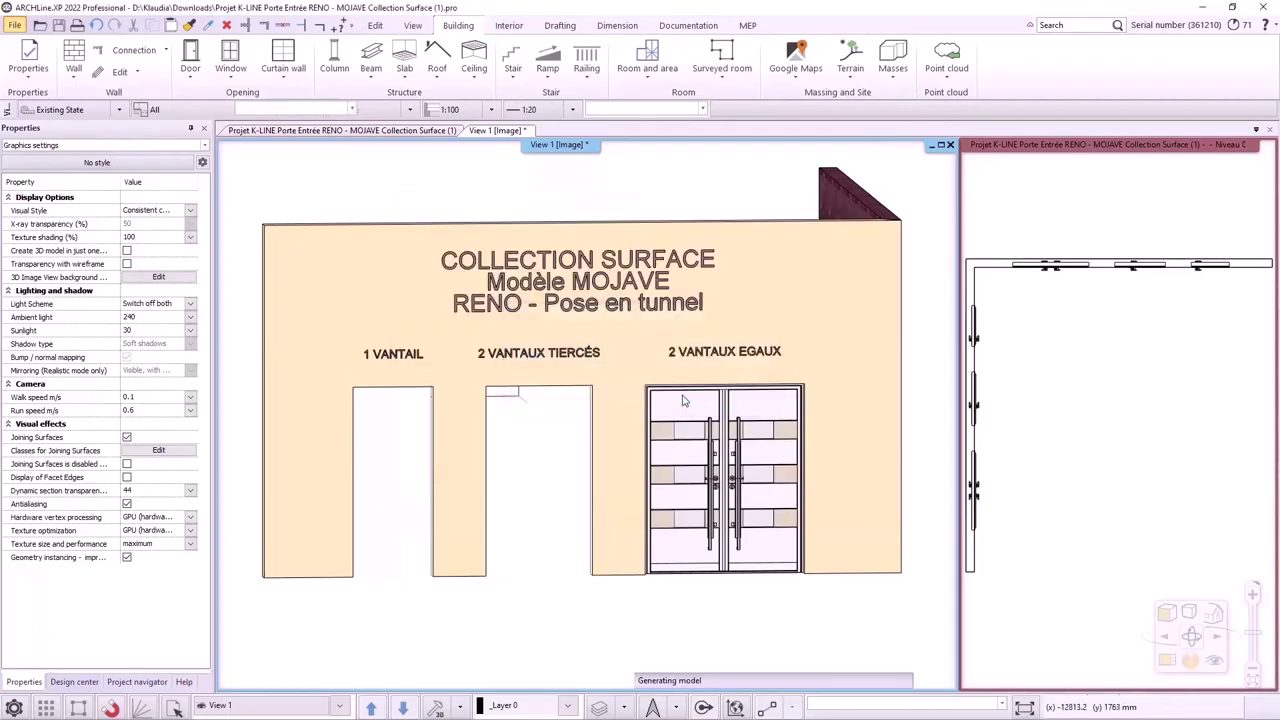
Step: Open the living room Nappali_Render_Final project from the 2_Rendering folder
left_click(18, 24)
left_click(52, 82)
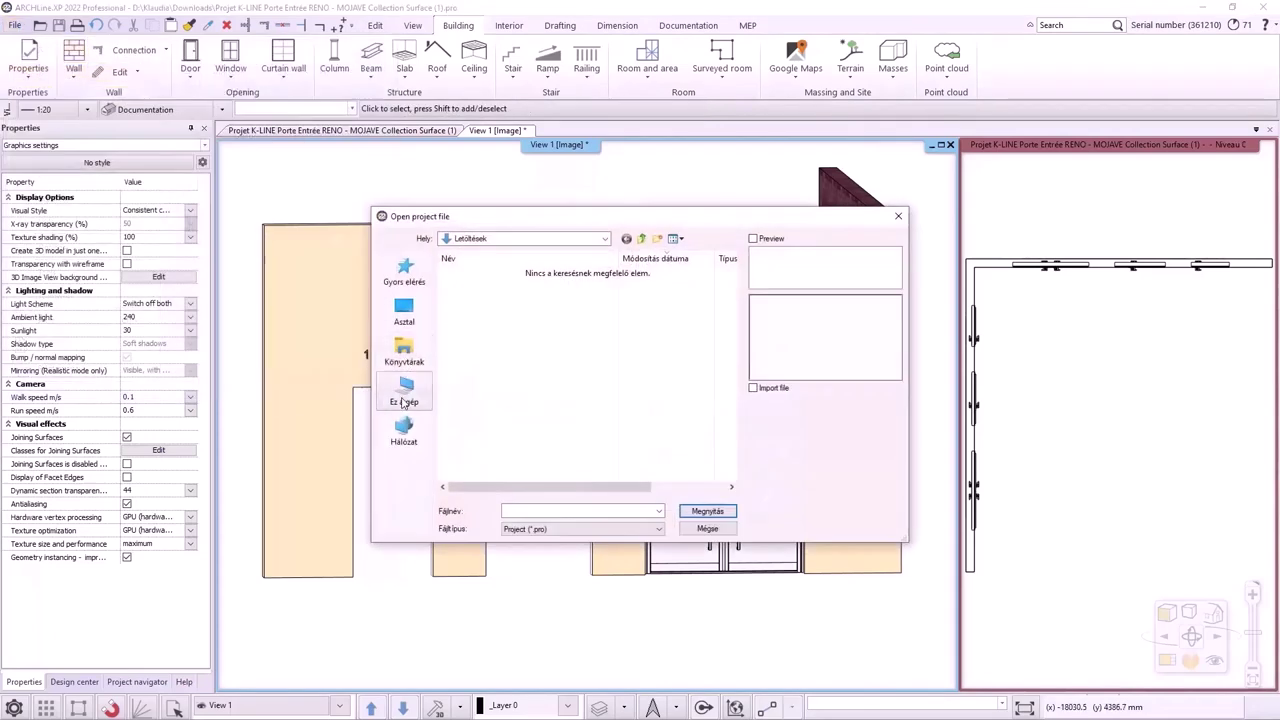
left_click(404, 392)
double_click(492, 357)
double_click(535, 300)
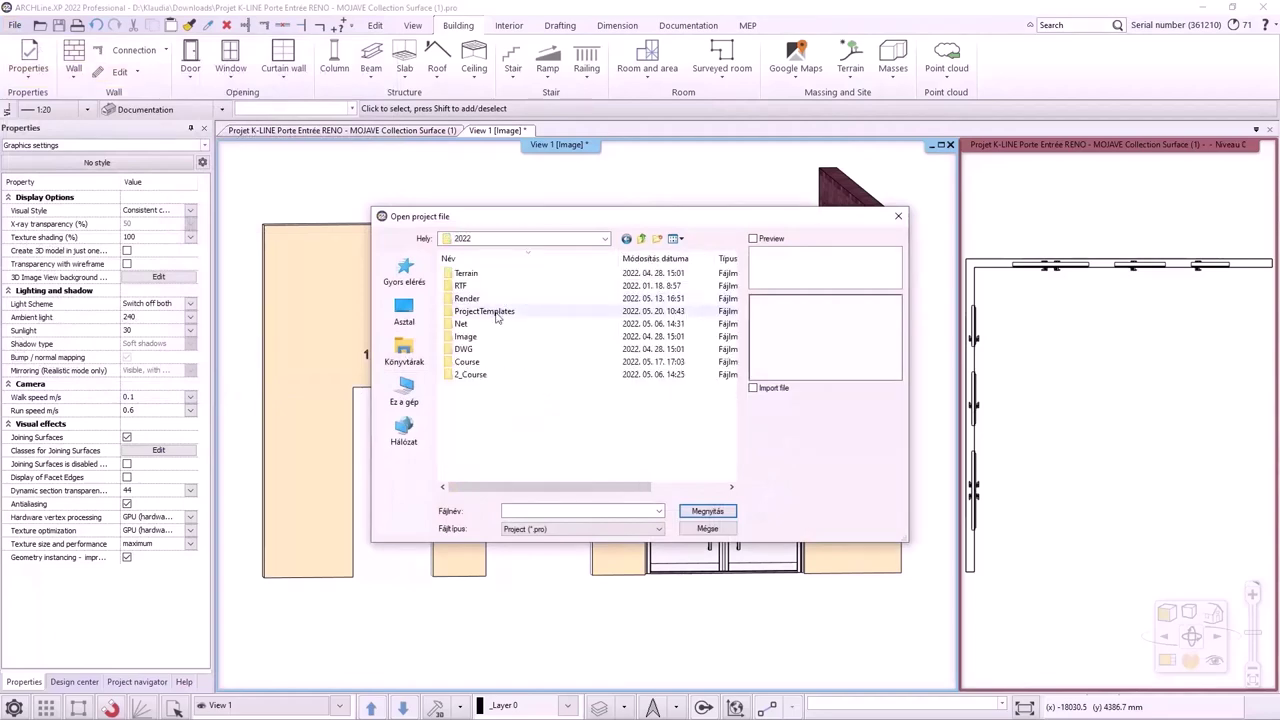
double_click(481, 313)
left_click(486, 324)
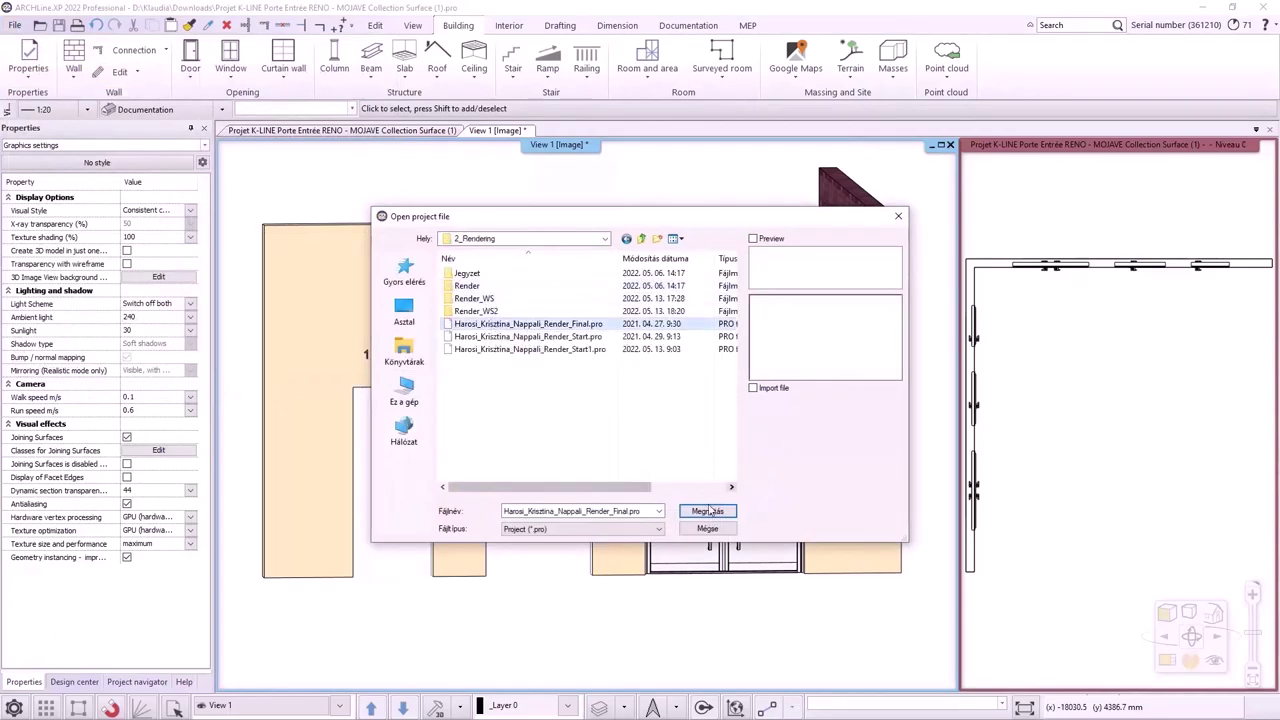
left_click(707, 511)
left_click(711, 531)
left_click(724, 395)
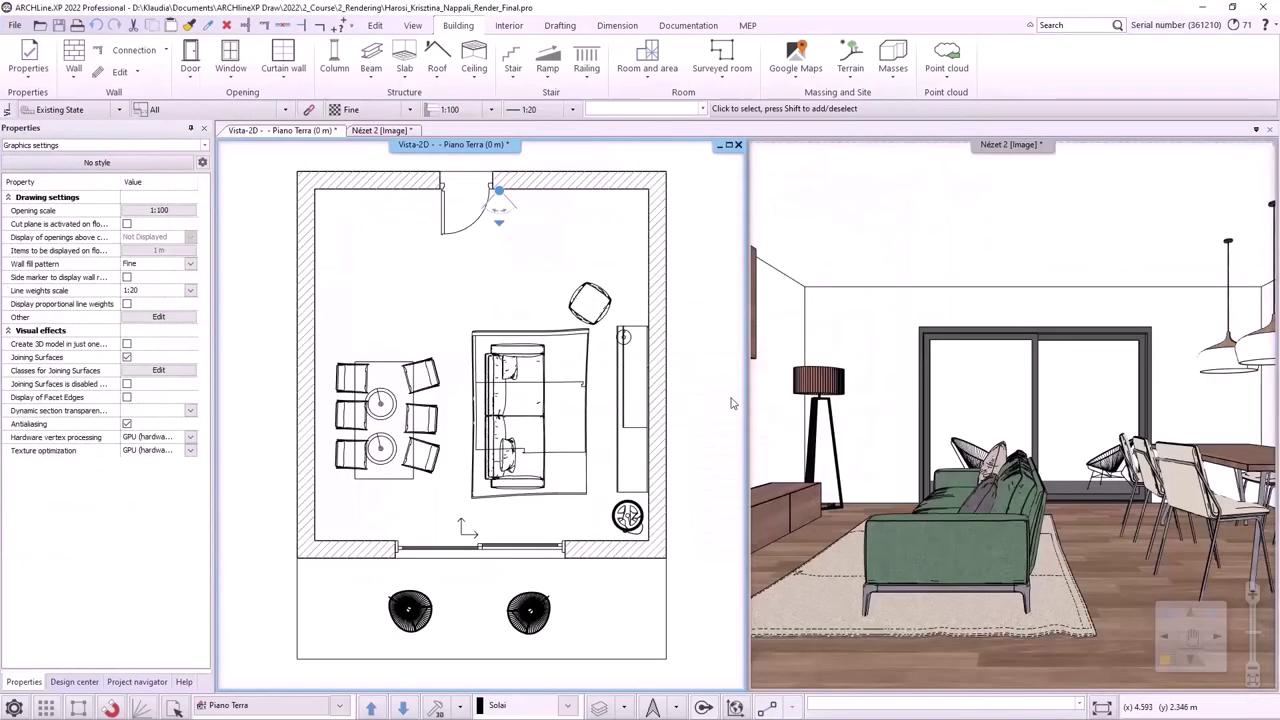
Step: Activate the Nézet 2 perspective view and list the Outdoor > Other doors of the object library
left_click(358, 132)
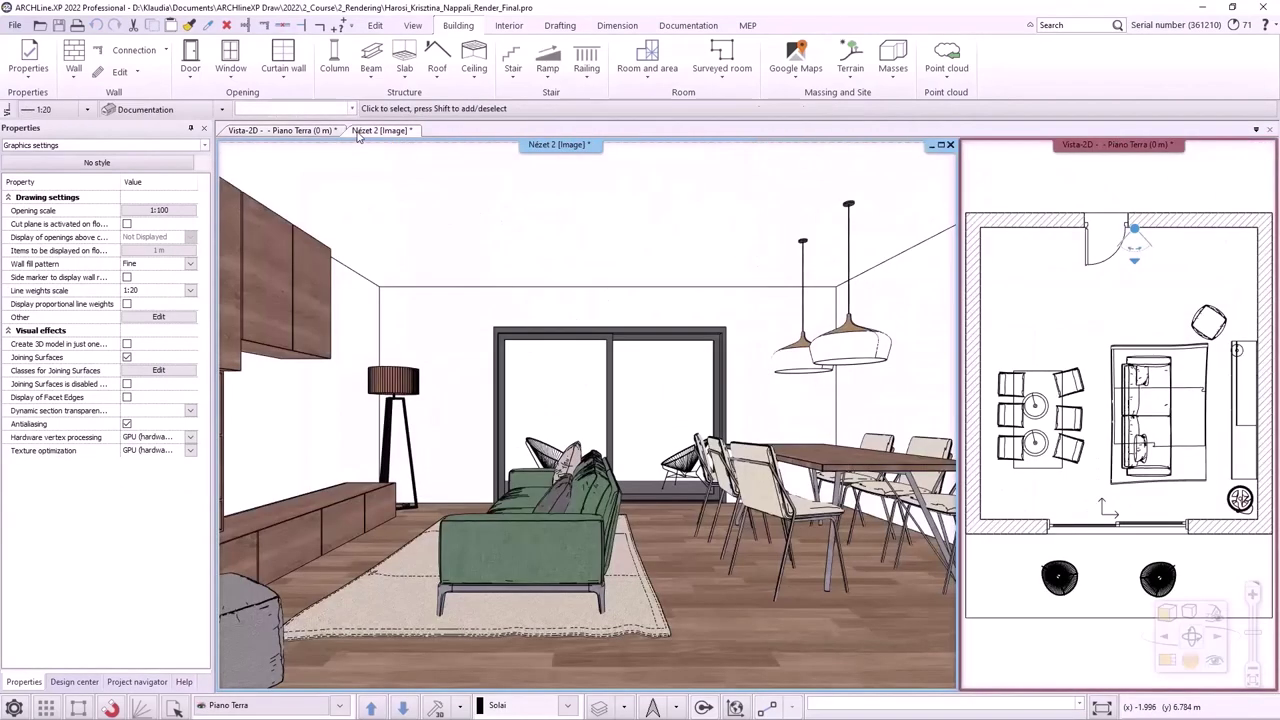
left_click(76, 682)
left_click(20, 228)
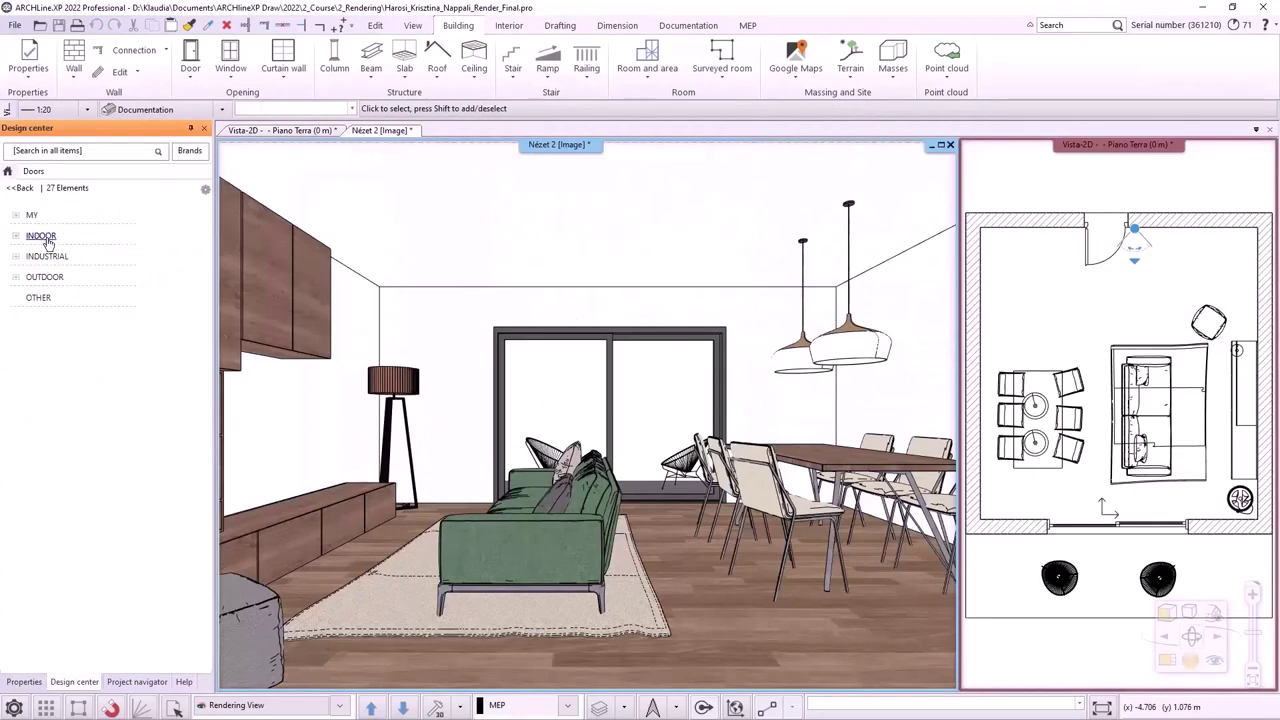
left_click(44, 277)
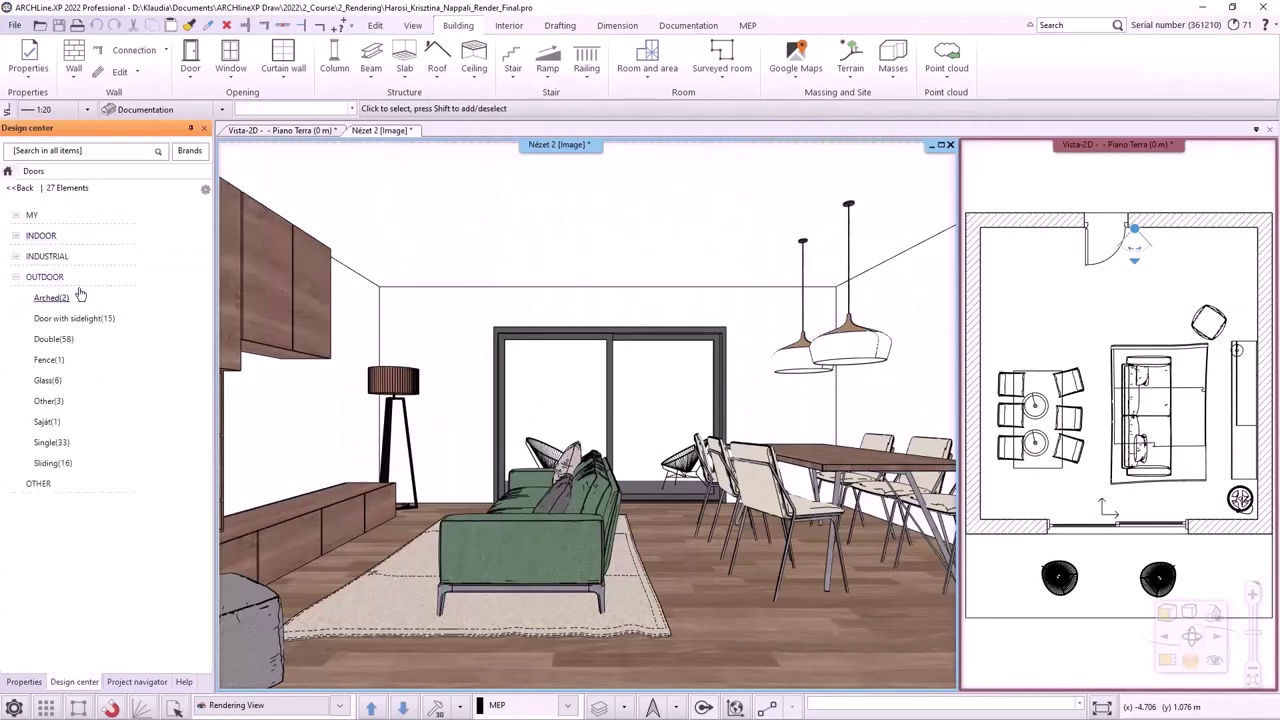
left_click(74, 400)
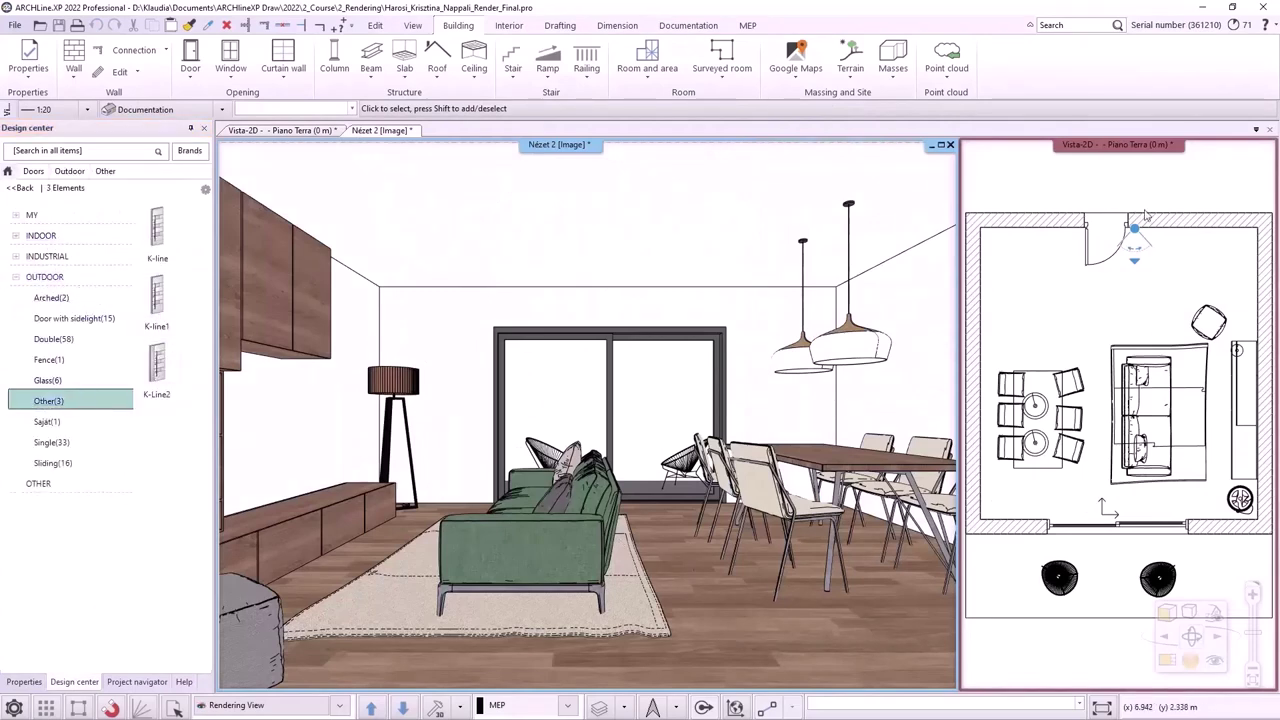
Step: Aim the camera at the blank wall beyond the dining table and place the K-Line2 door there from the wall endpoint, about 0.47 m from the corner
left_click_drag(1134, 232, 1103, 293)
left_click_drag(157, 365, 745, 386)
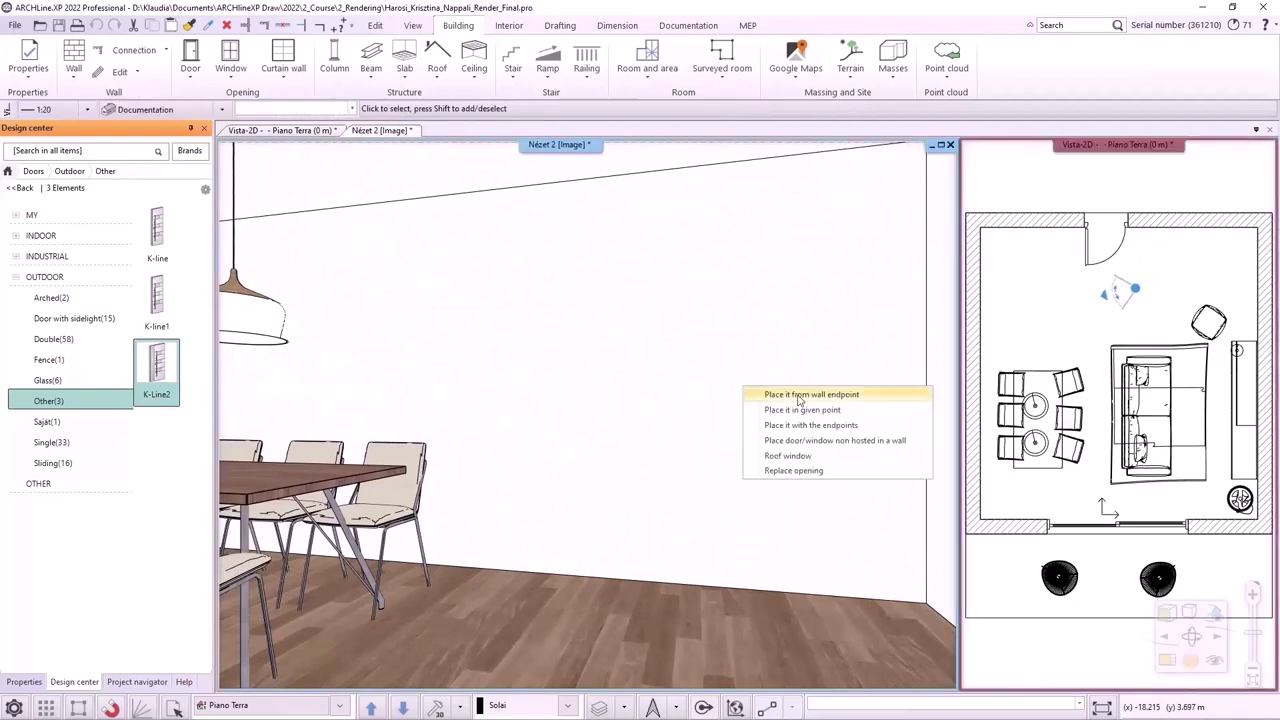
left_click(800, 397)
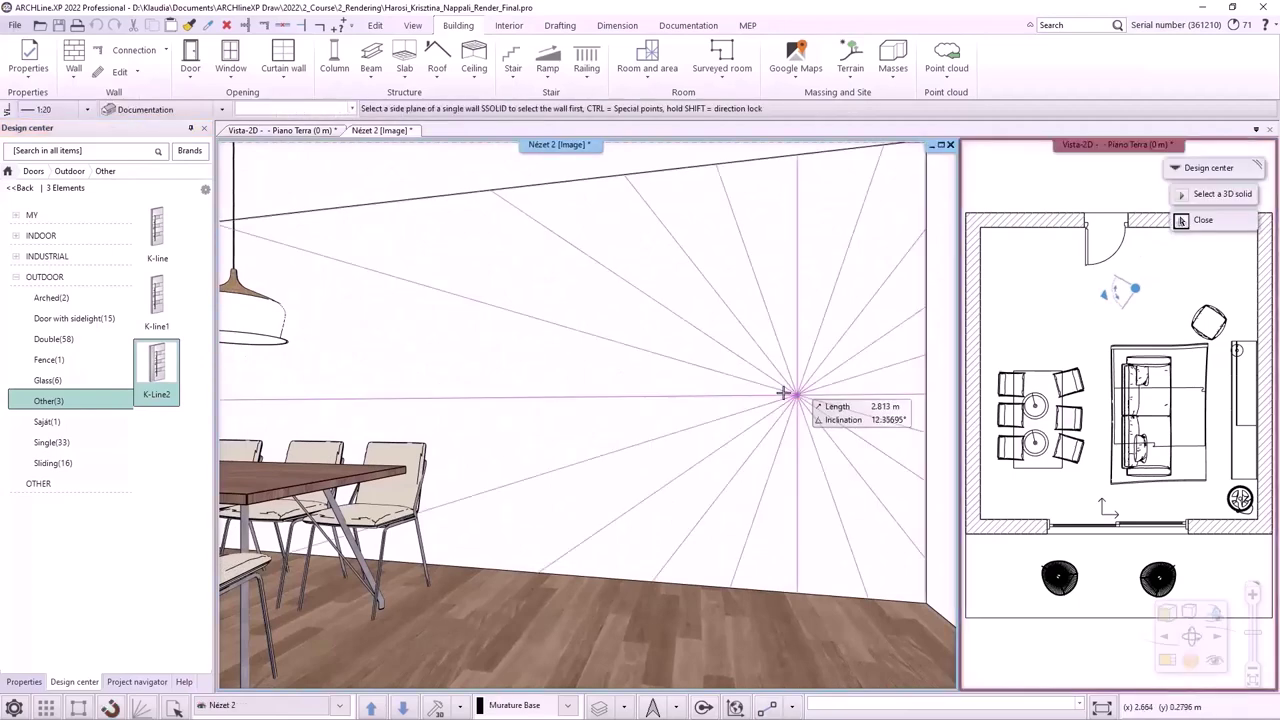
left_click(729, 514)
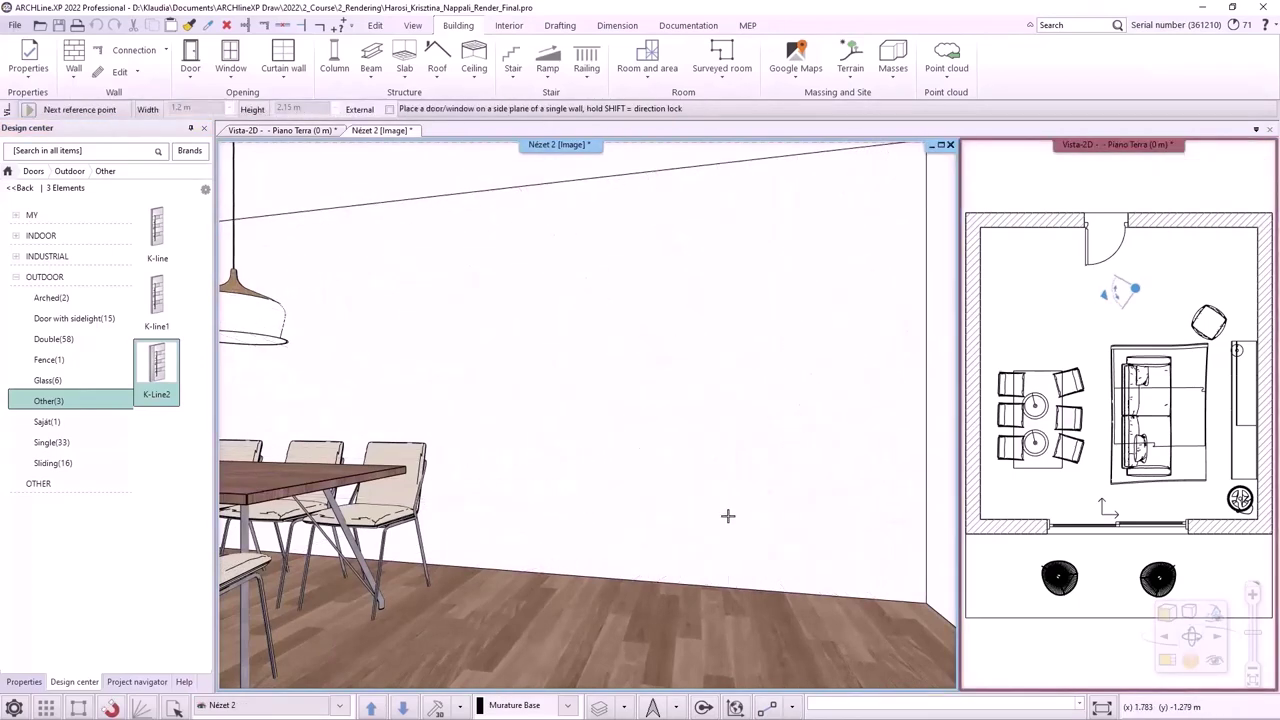
left_click(638, 534)
key("Escape")
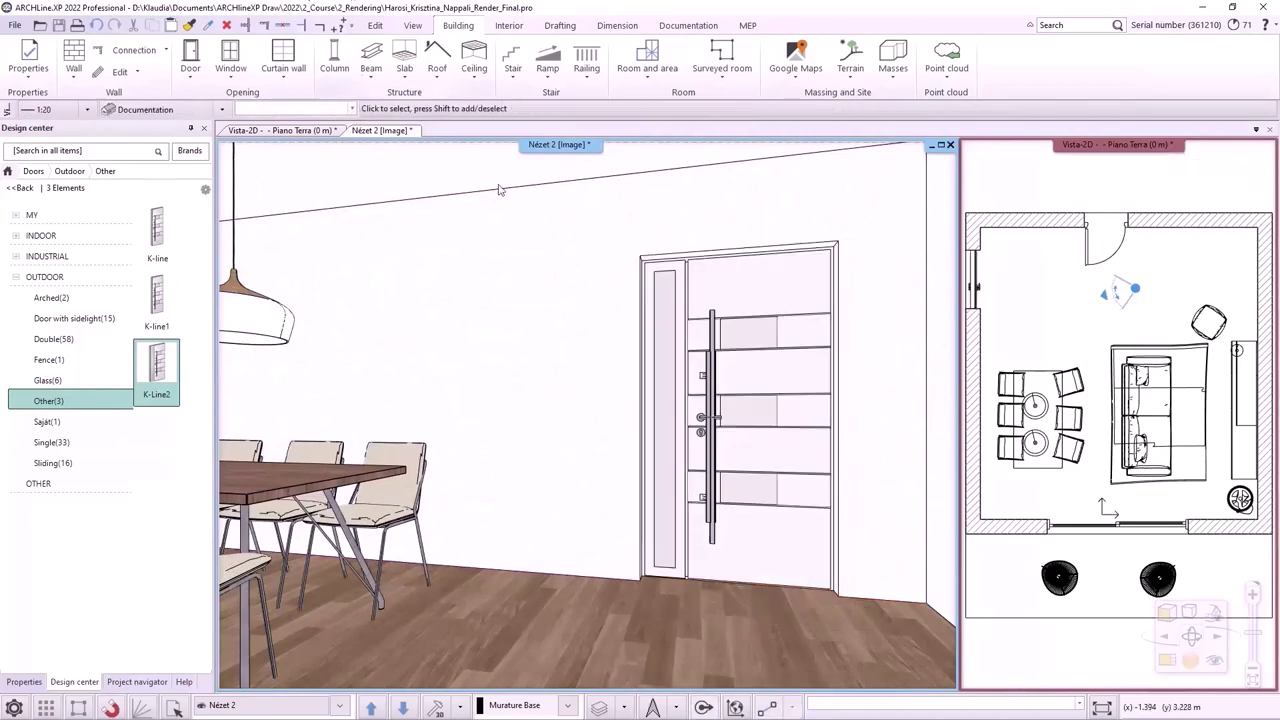
Step: Review the main parameters and material list of the placed K-Line2 door in its settings dialog
left_click(766, 400)
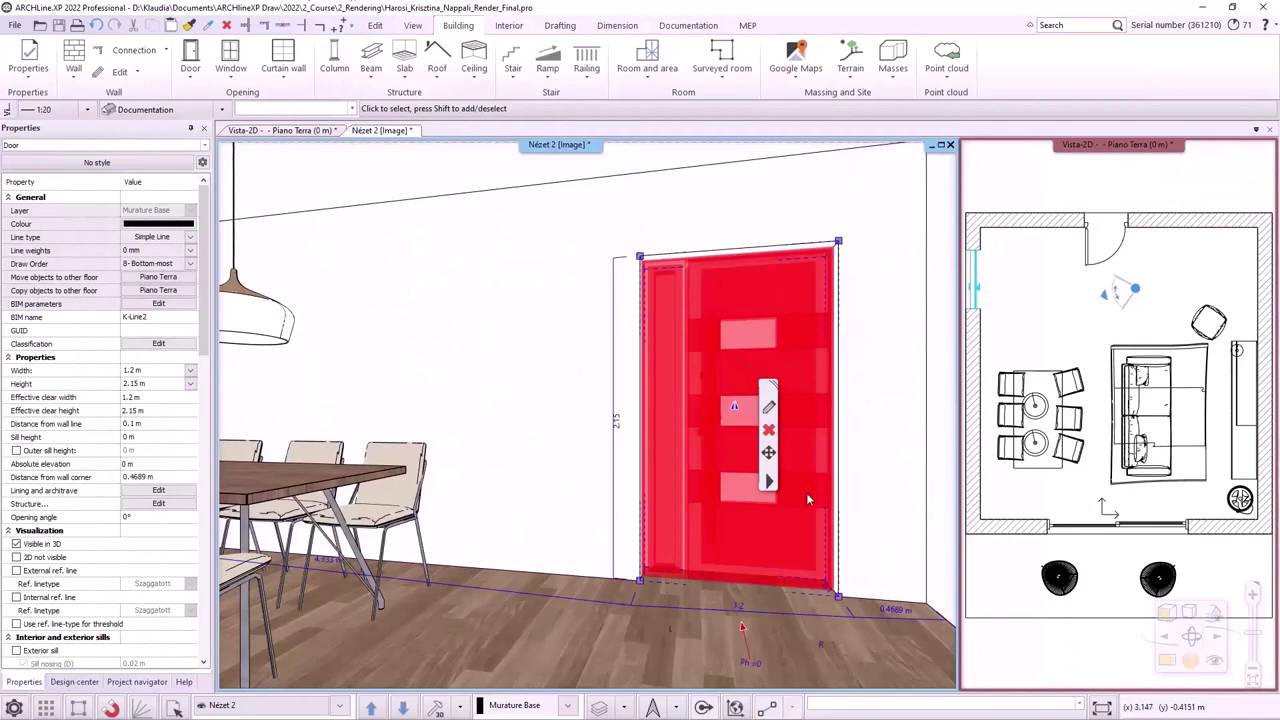
left_click(776, 406)
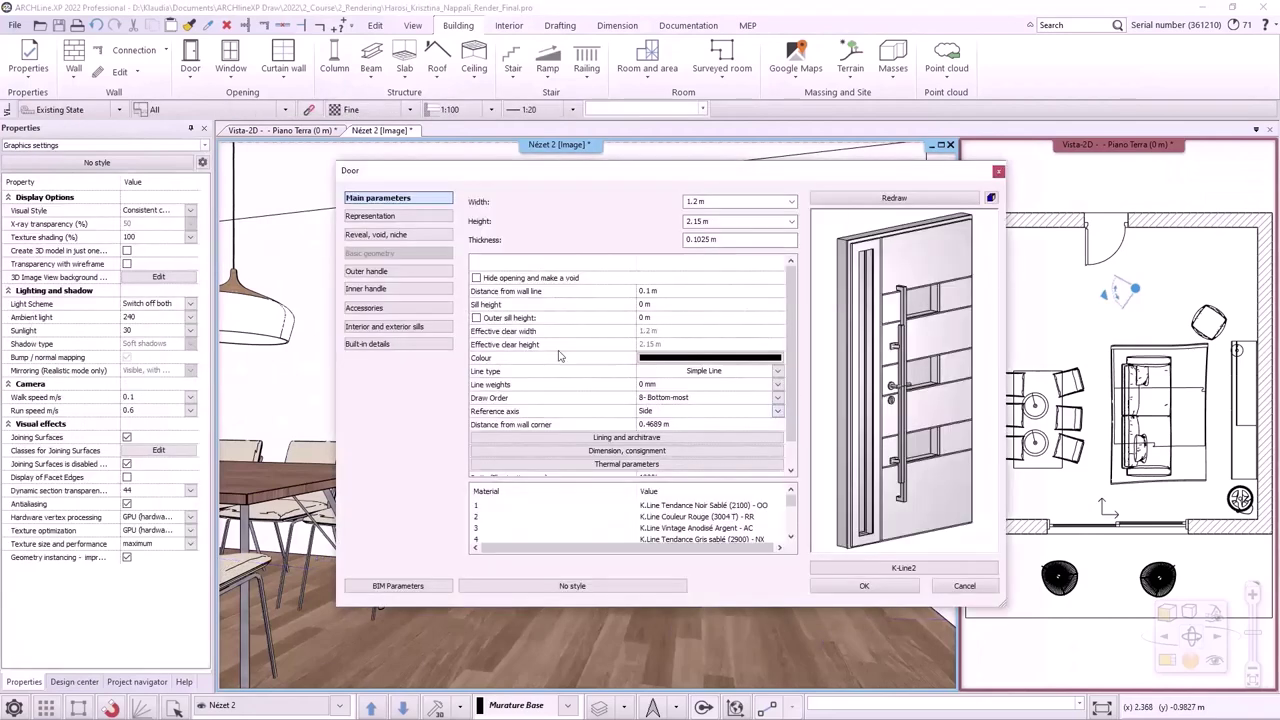
scroll(685, 525, "down", 2)
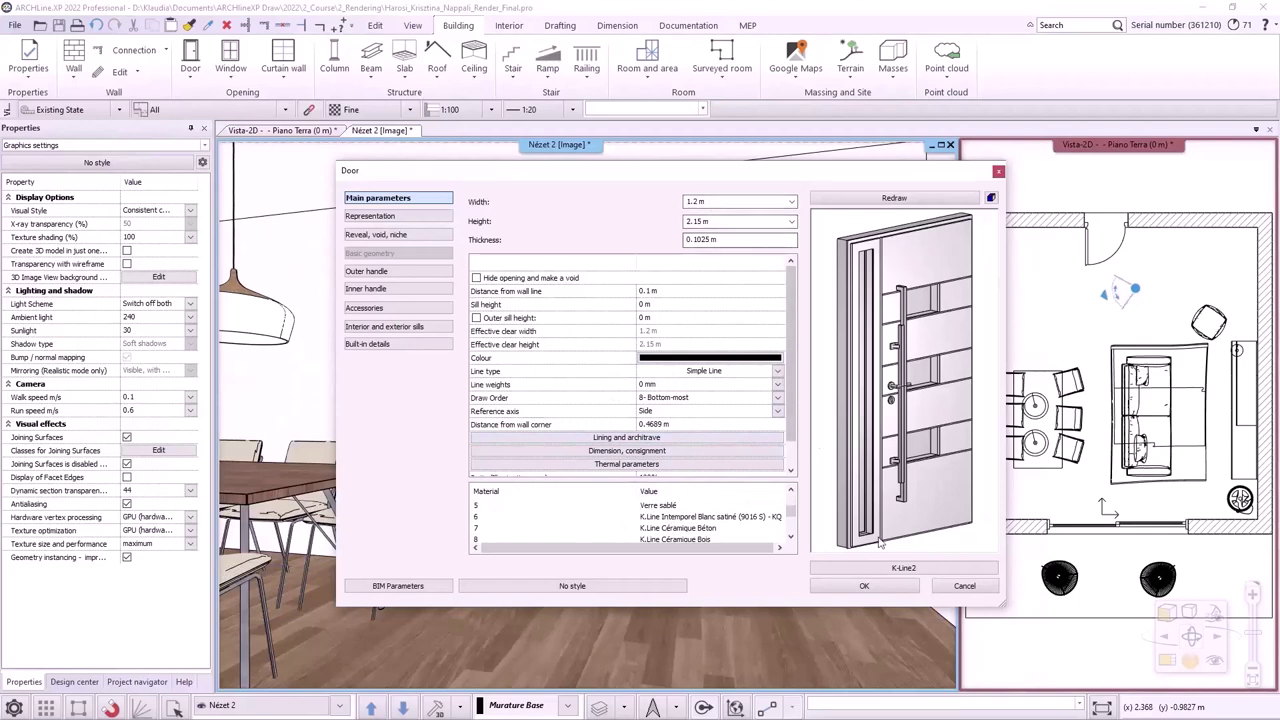
left_click(866, 587)
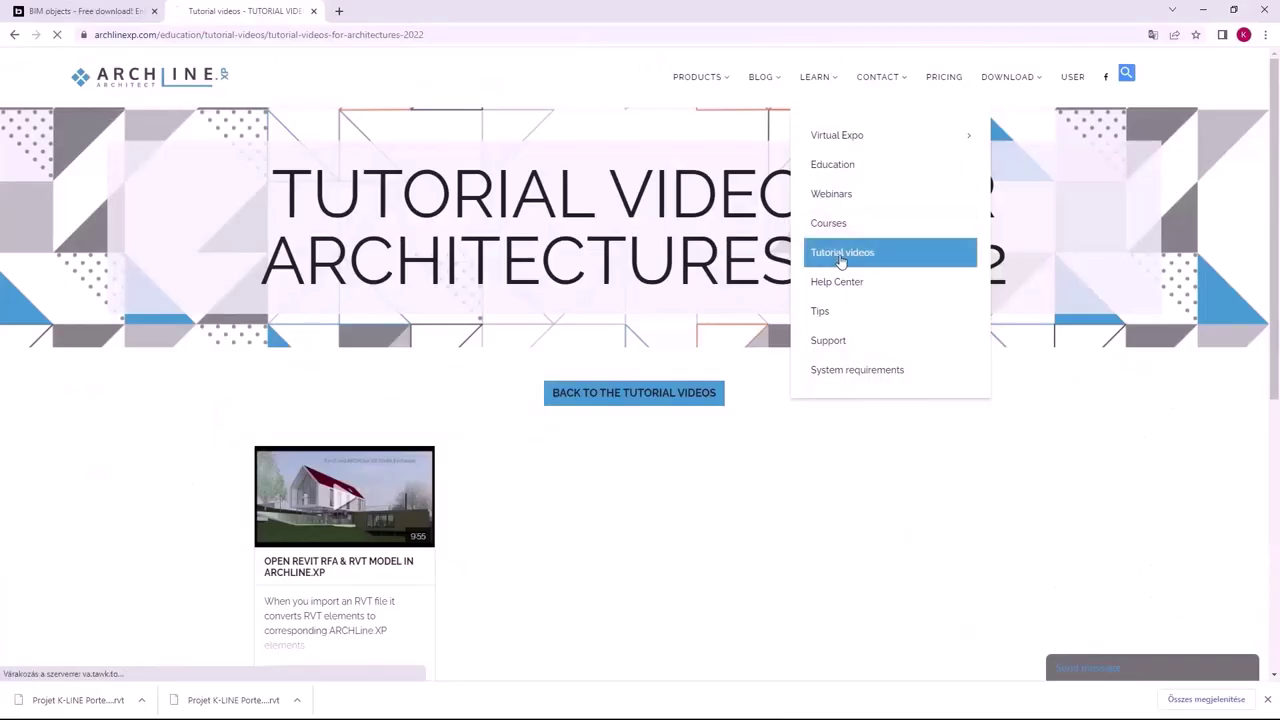
Step: Switch to the ARCHLine.XP website in the browser and open the latest 2022 tutorial videos for architectures
left_click(841, 258)
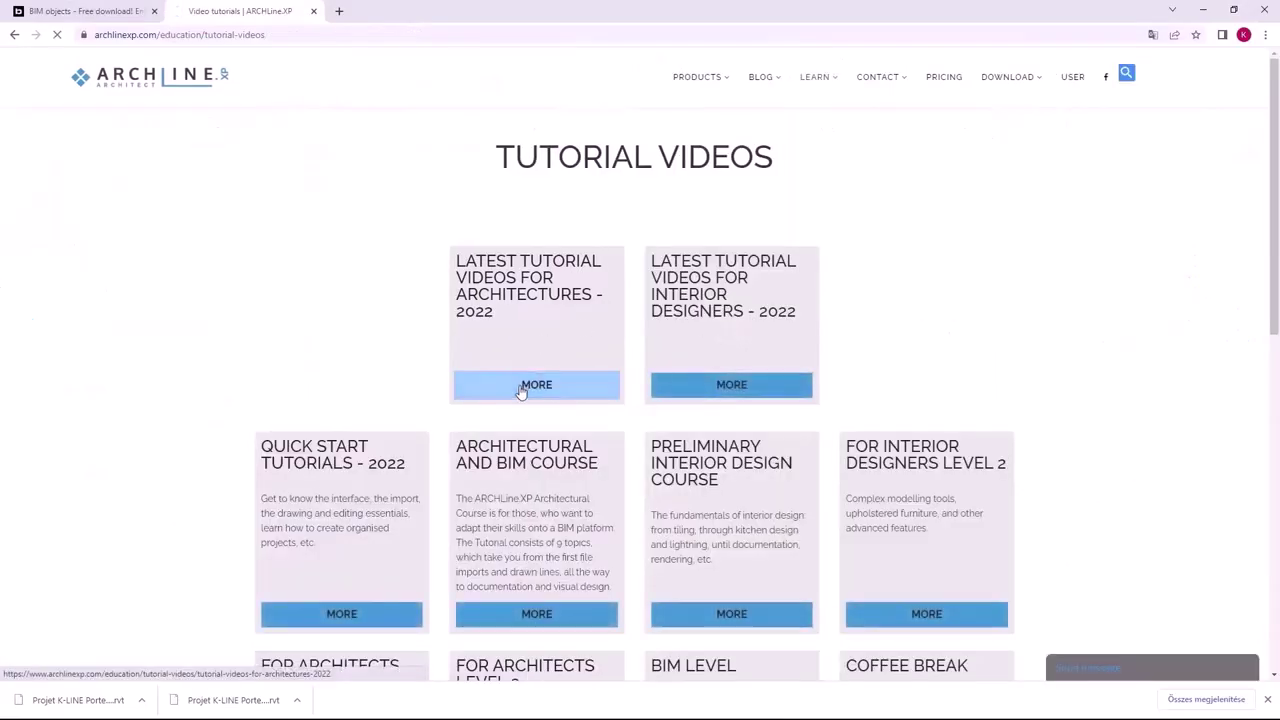
left_click(521, 391)
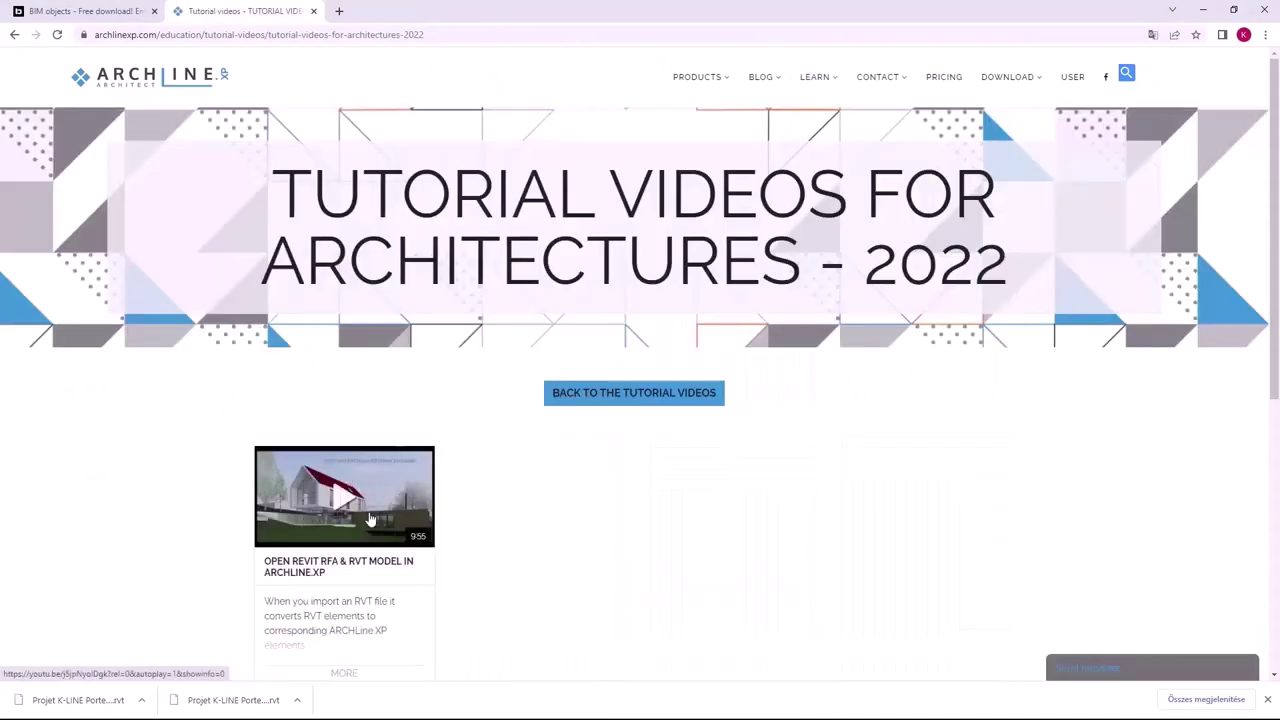